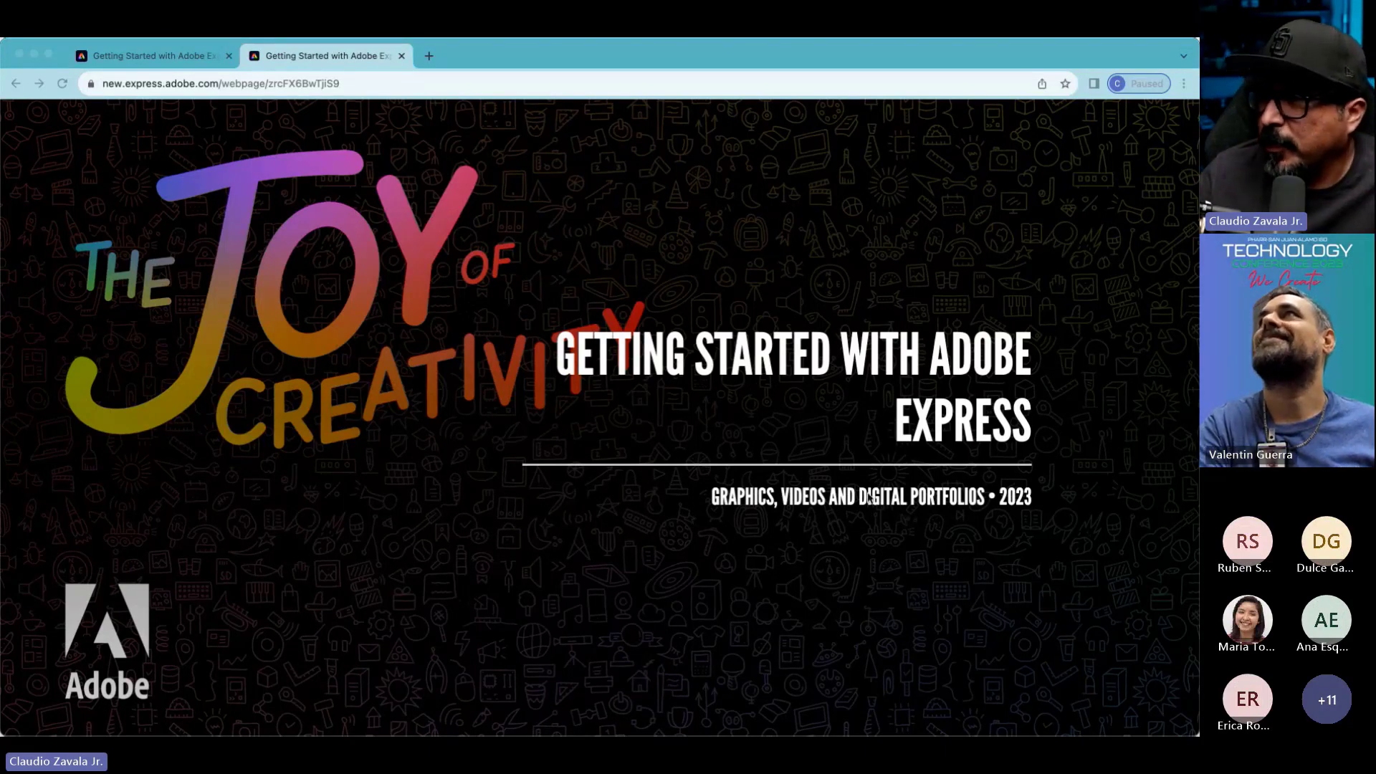
- Skim the Getting Started with Adobe Express webpage down to the bit.ly/psjaexpressit slide and return to the title
scroll(867, 495, down, 3)
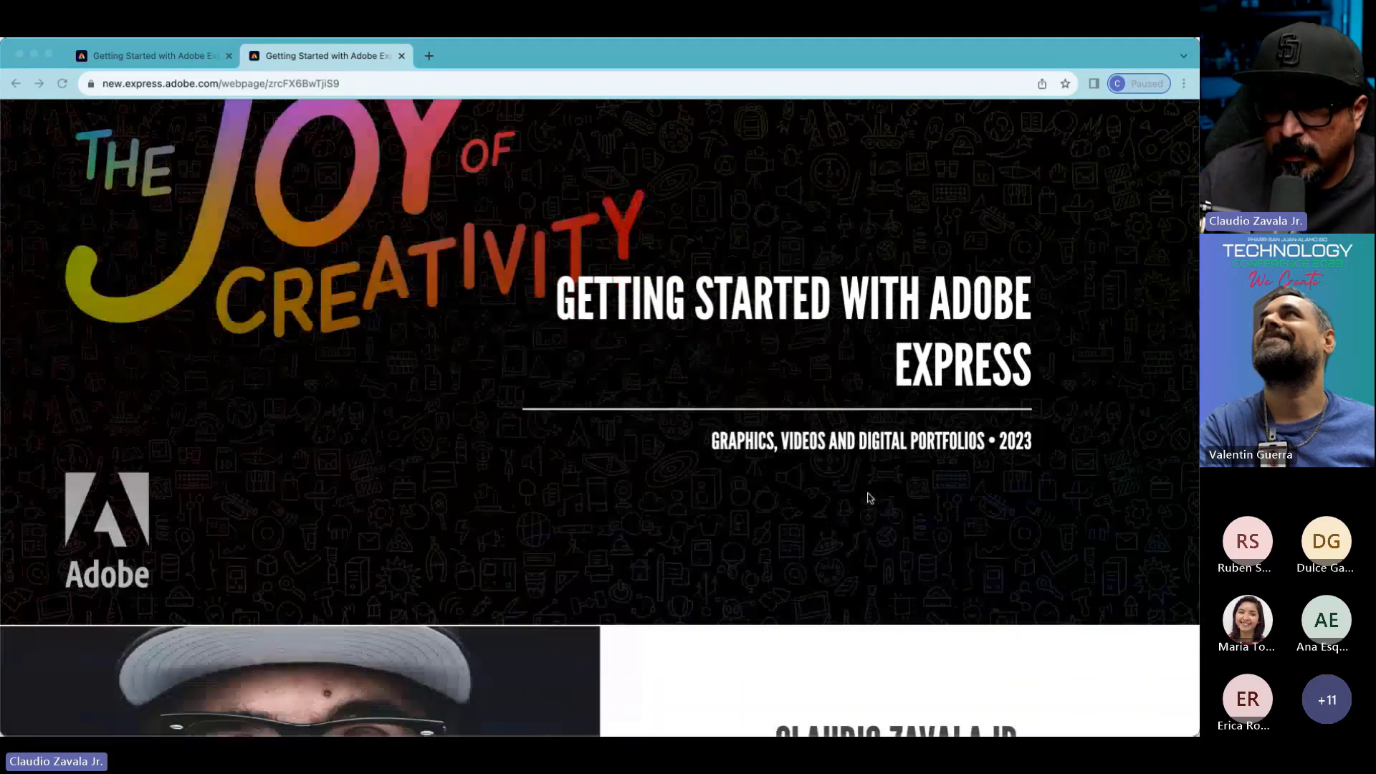
scroll(867, 495, up, 3)
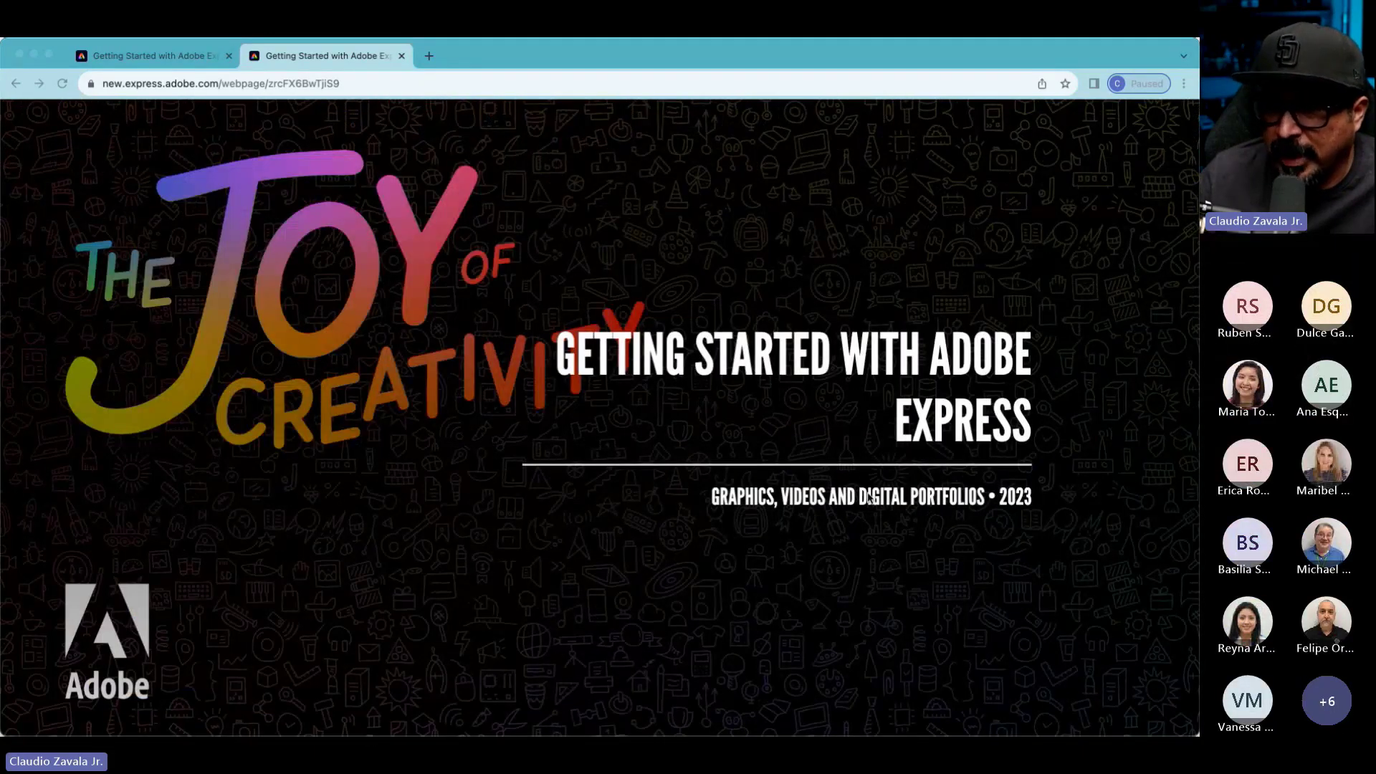
scroll(867, 495, down, 5)
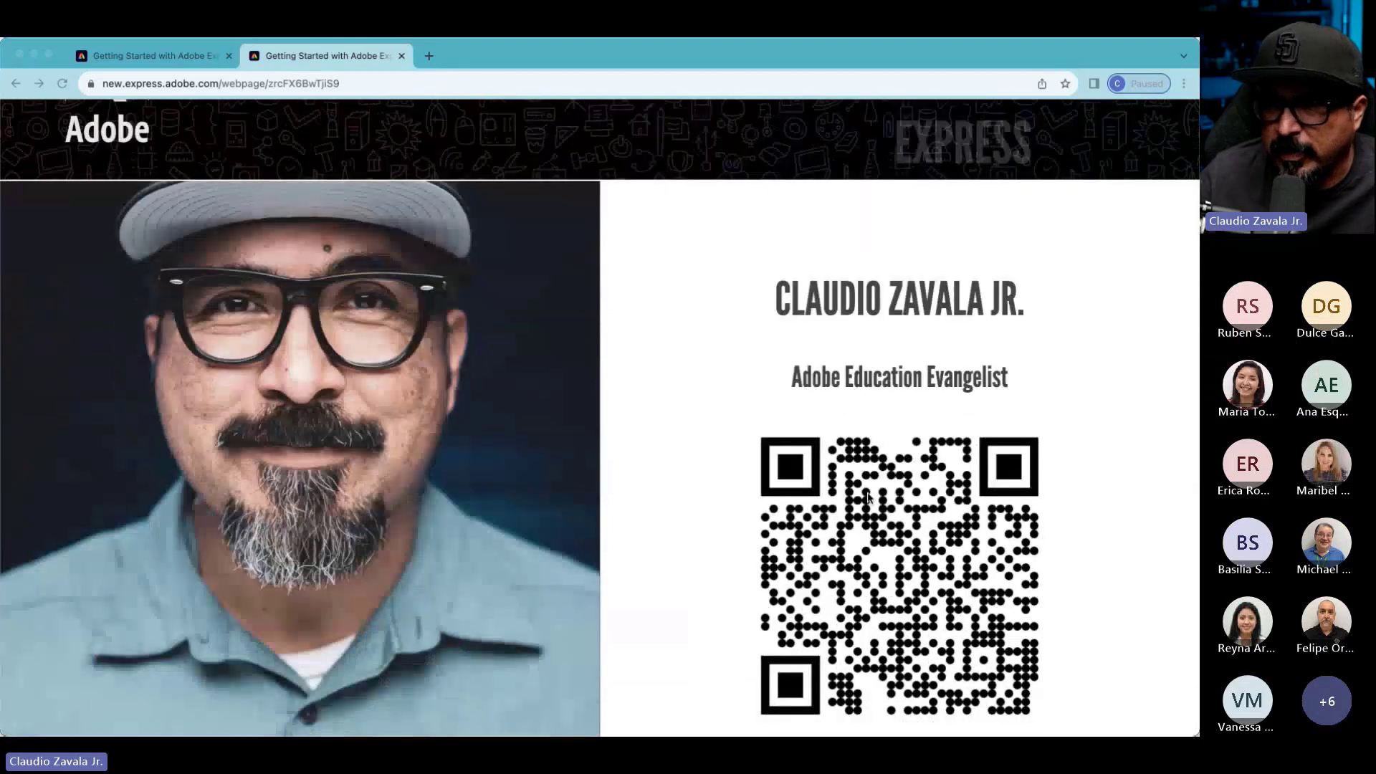
scroll(868, 496, down, 7)
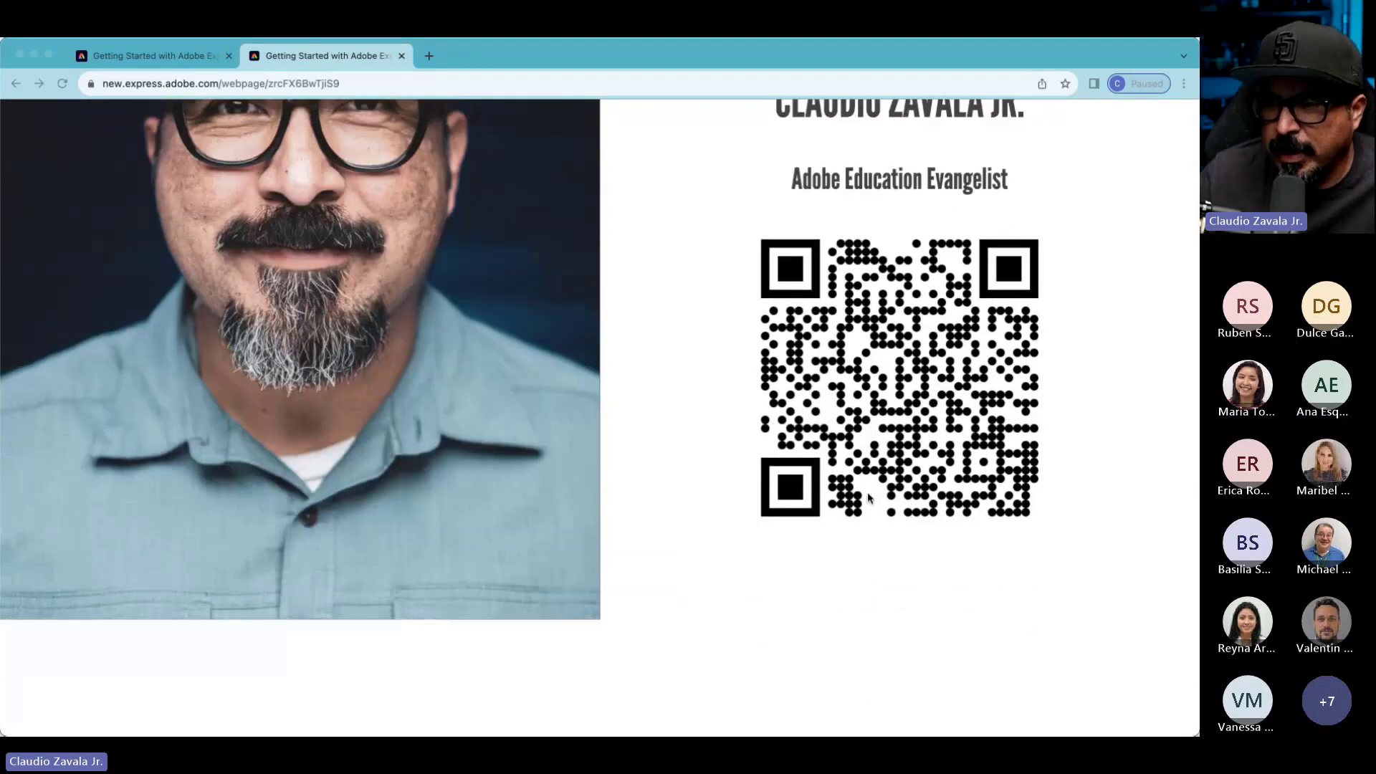
scroll(868, 498, down, 2)
scroll(868, 497, down, 10)
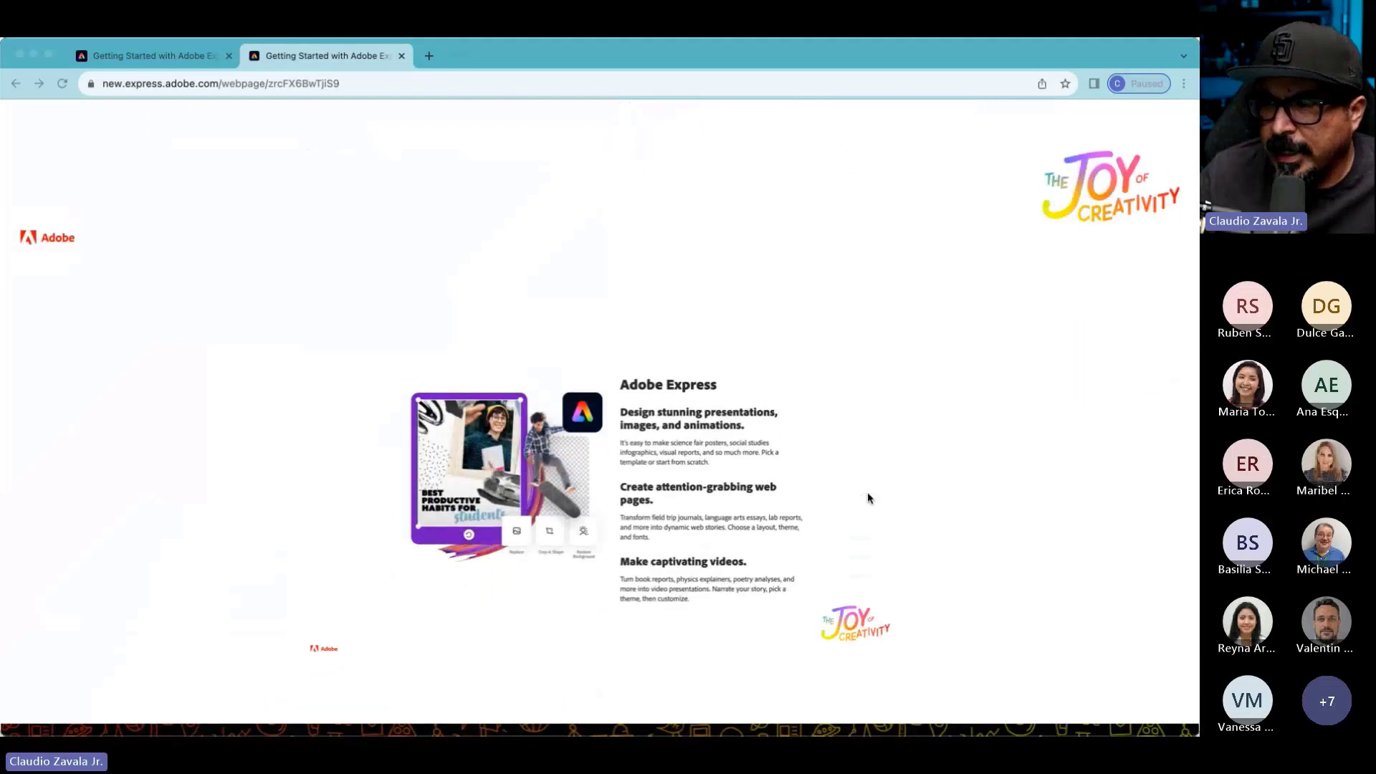
scroll(867, 498, up, 10)
scroll(867, 498, down, 10)
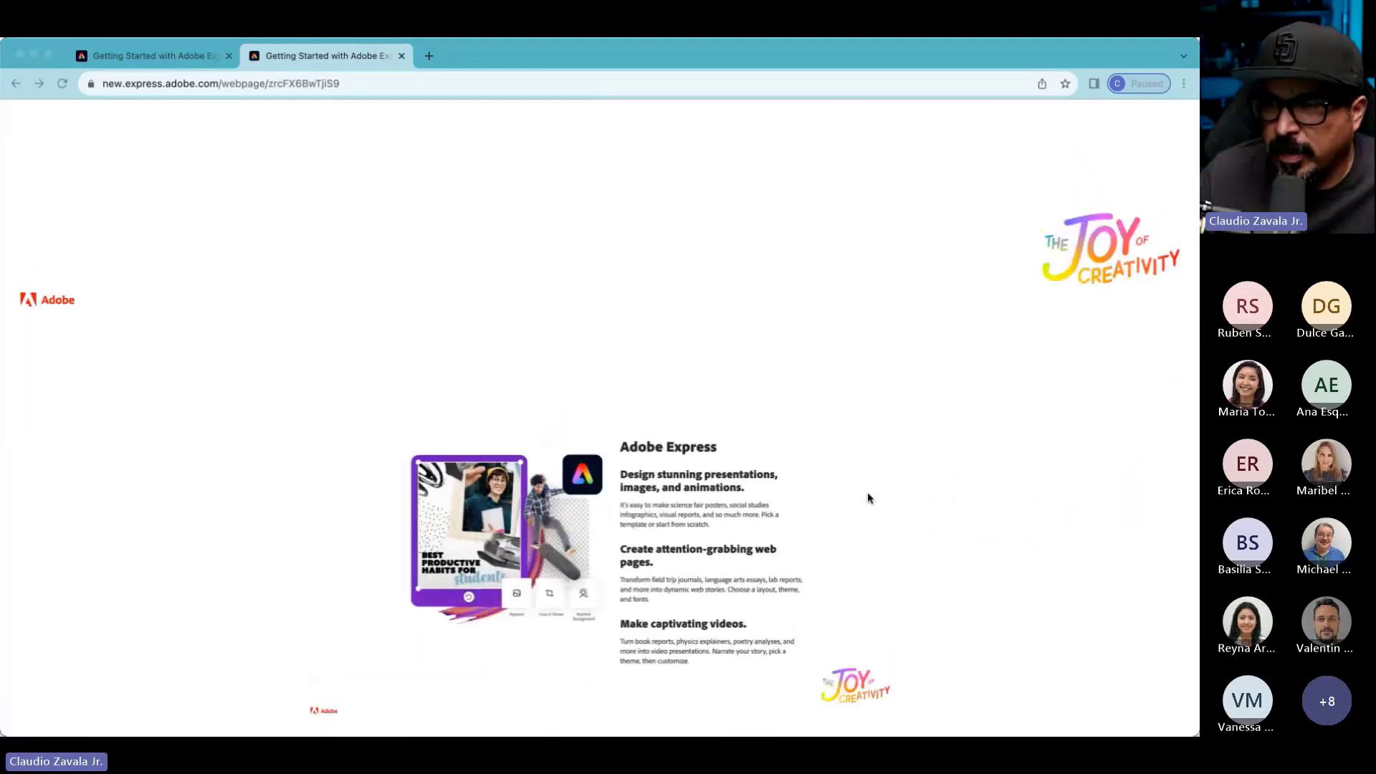
scroll(867, 492, down, 10)
scroll(868, 497, down, 10)
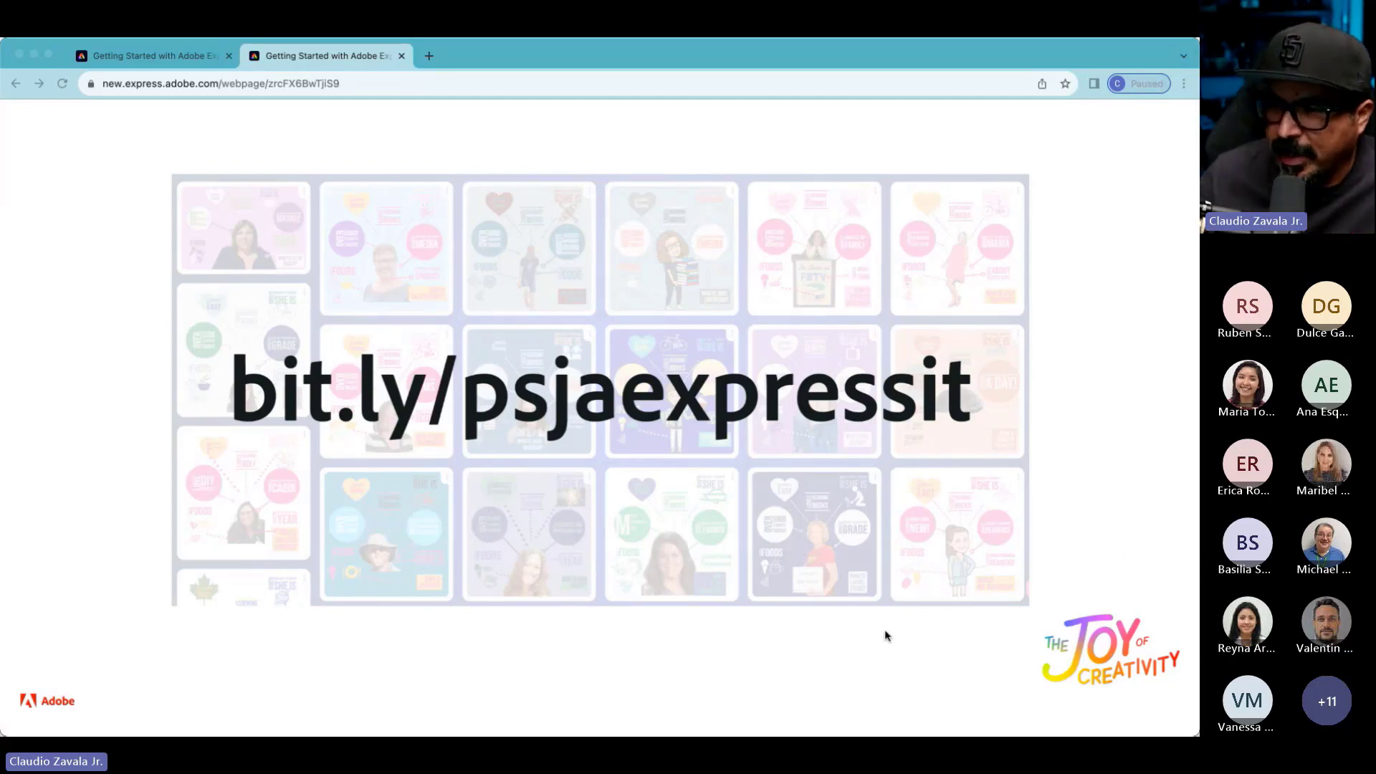
scroll(933, 577, up, 20)
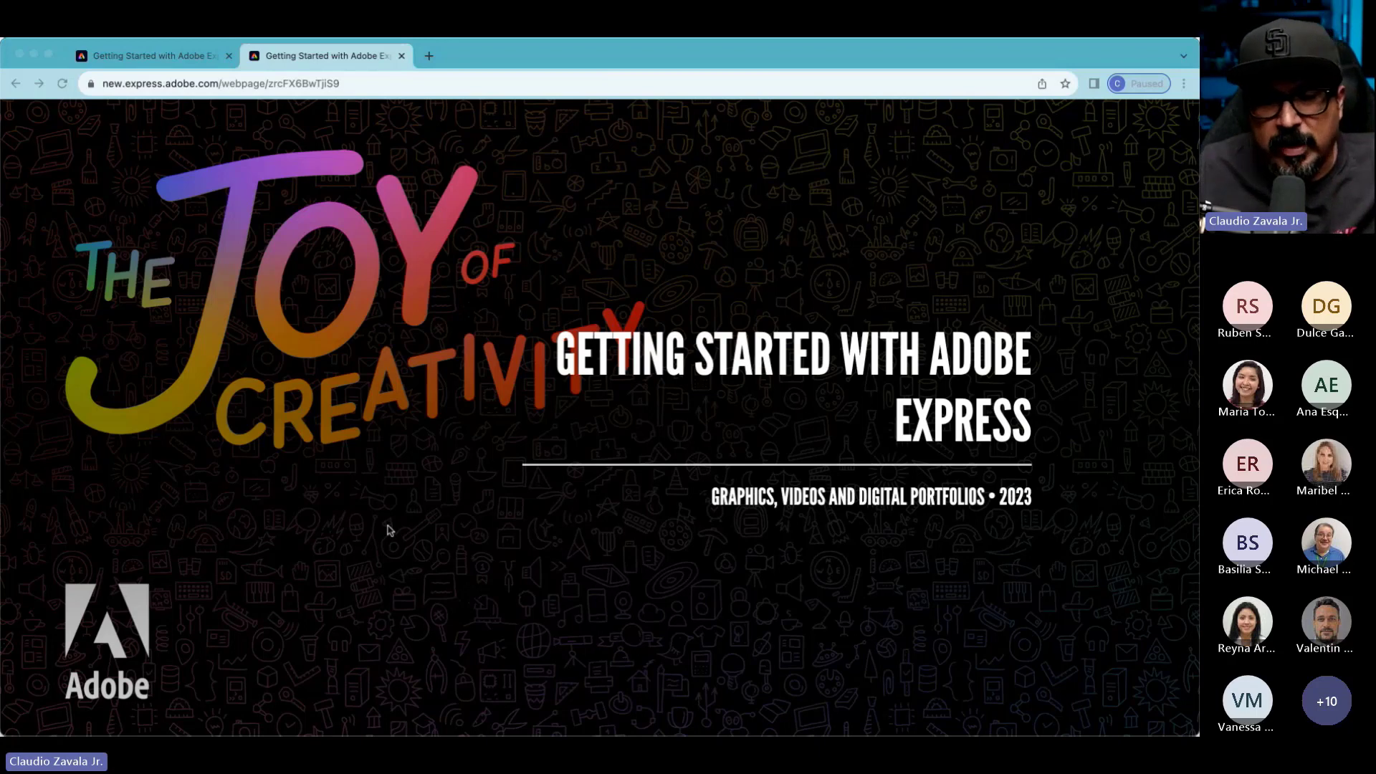
- View the presenter introduction section with the portrait and QR code below the title banner
scroll(387, 531, down, 1)
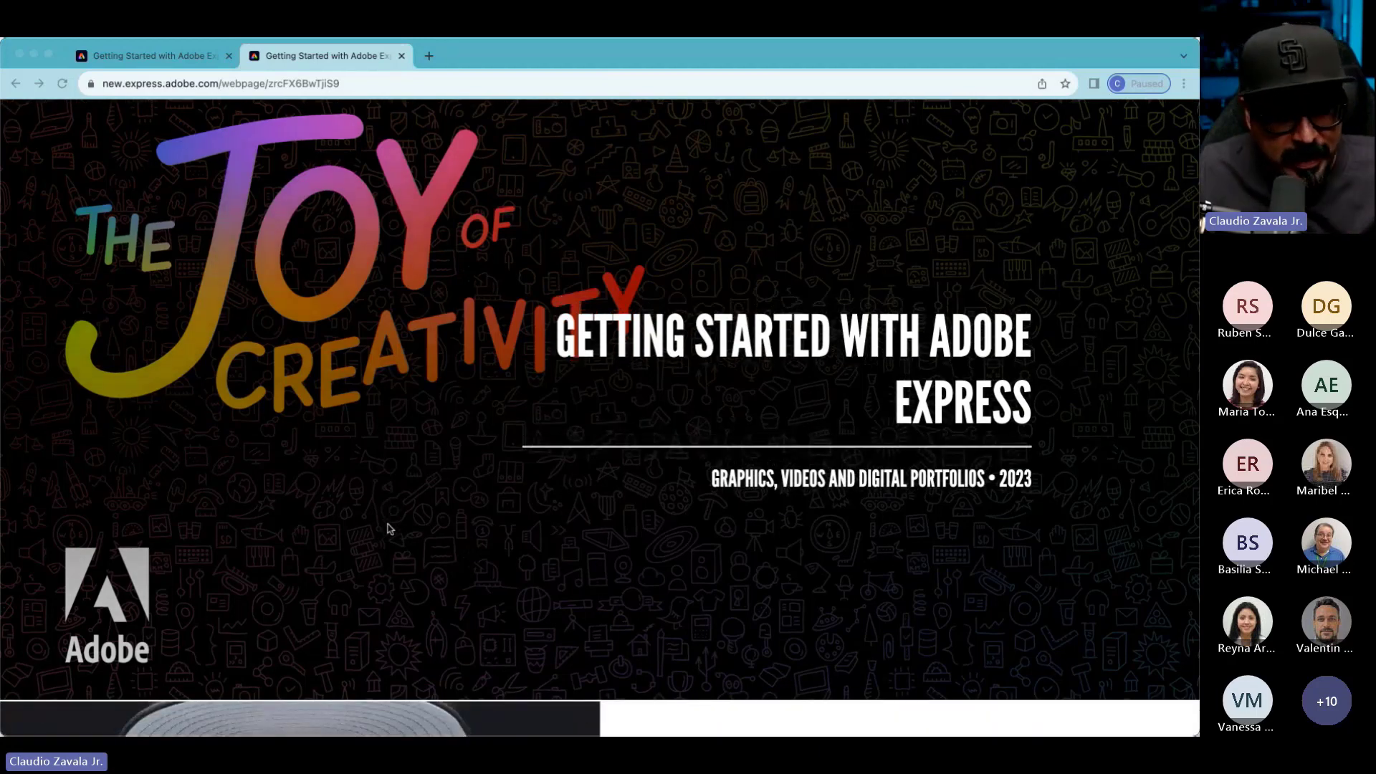
scroll(387, 529, down, 5)
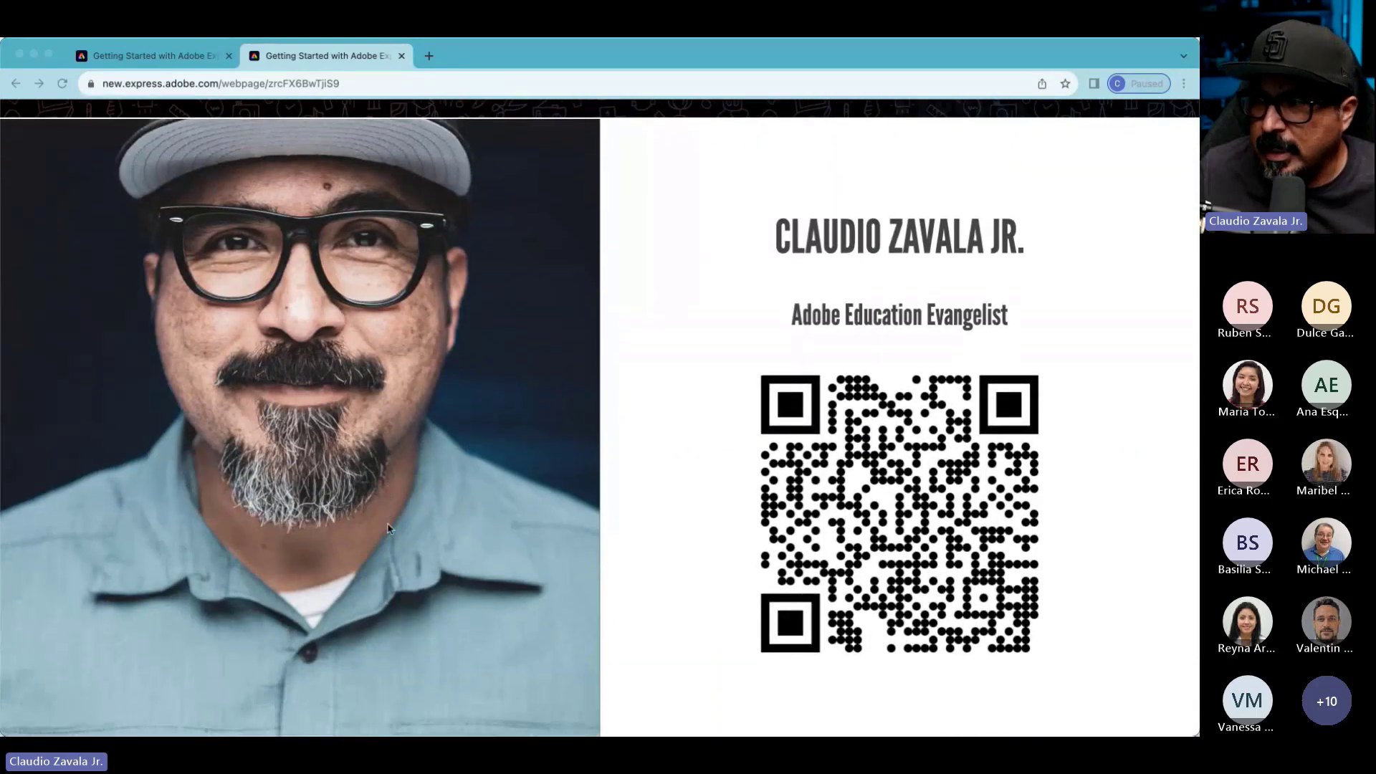
scroll(387, 529, down, 1)
scroll(387, 529, up, 1)
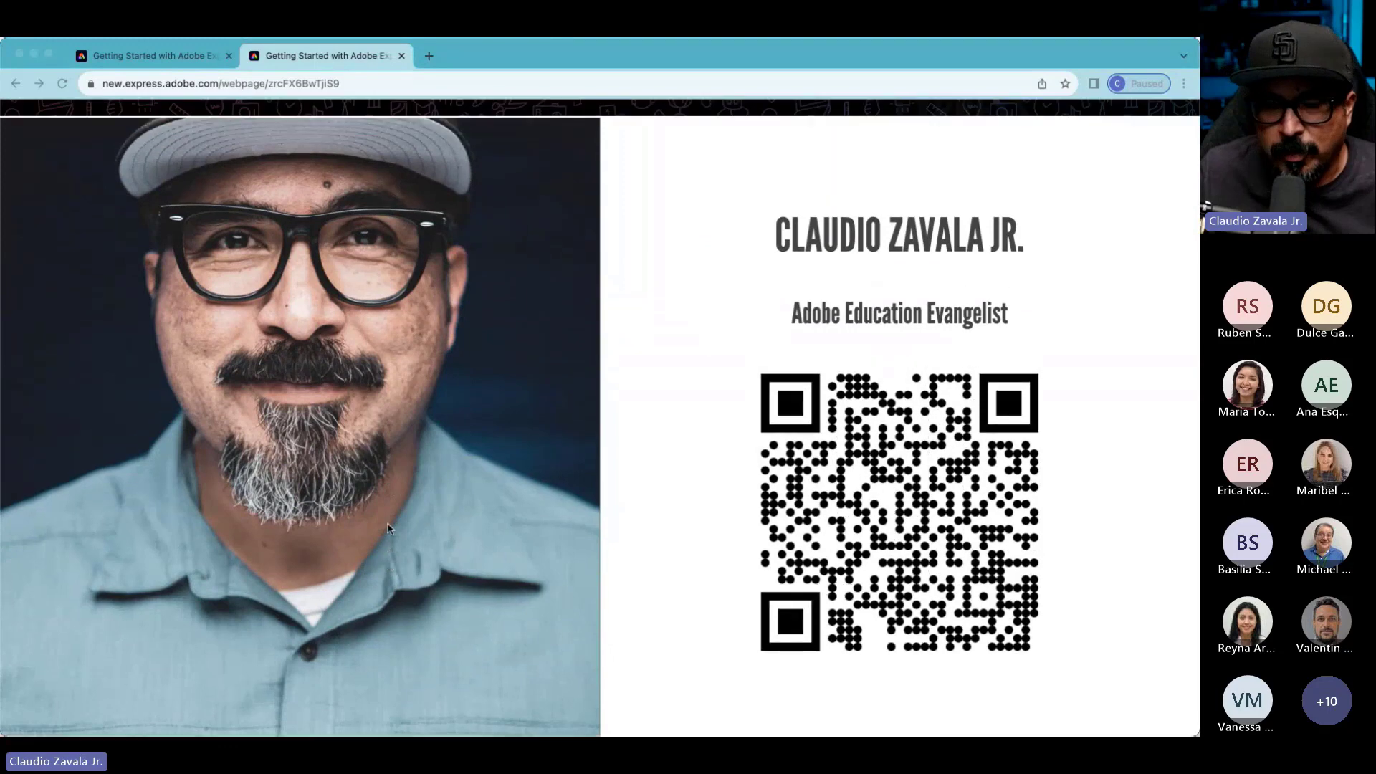
scroll(387, 529, down, 1)
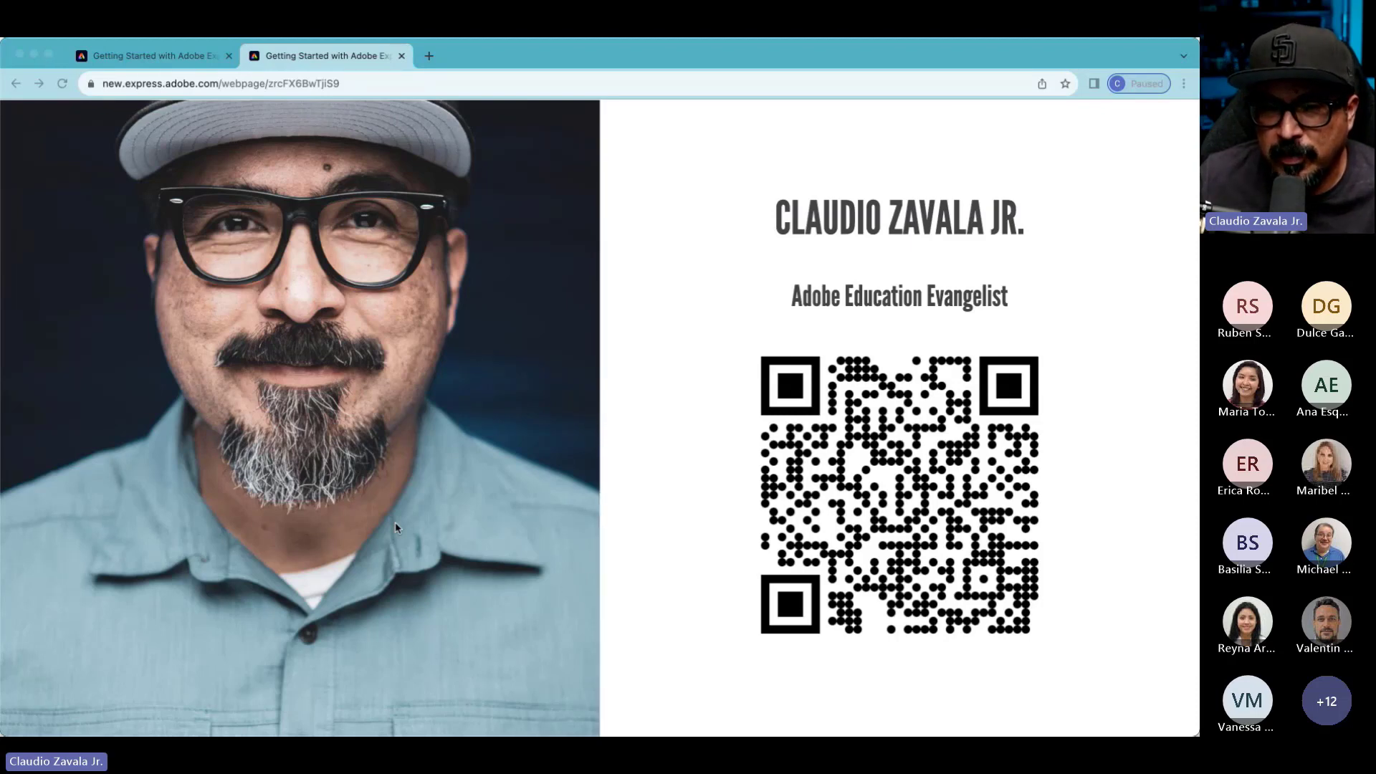
scroll(395, 527, down, 3)
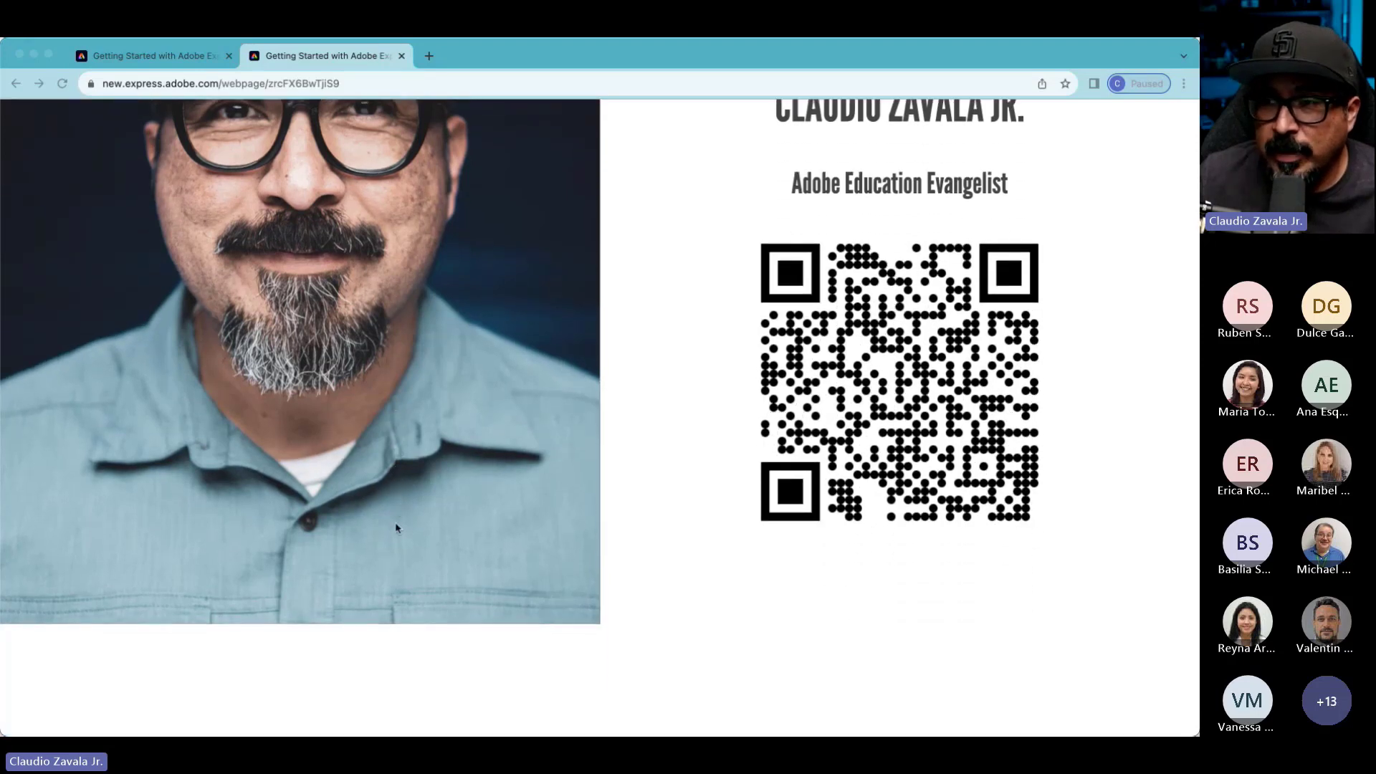
scroll(395, 527, down, 2)
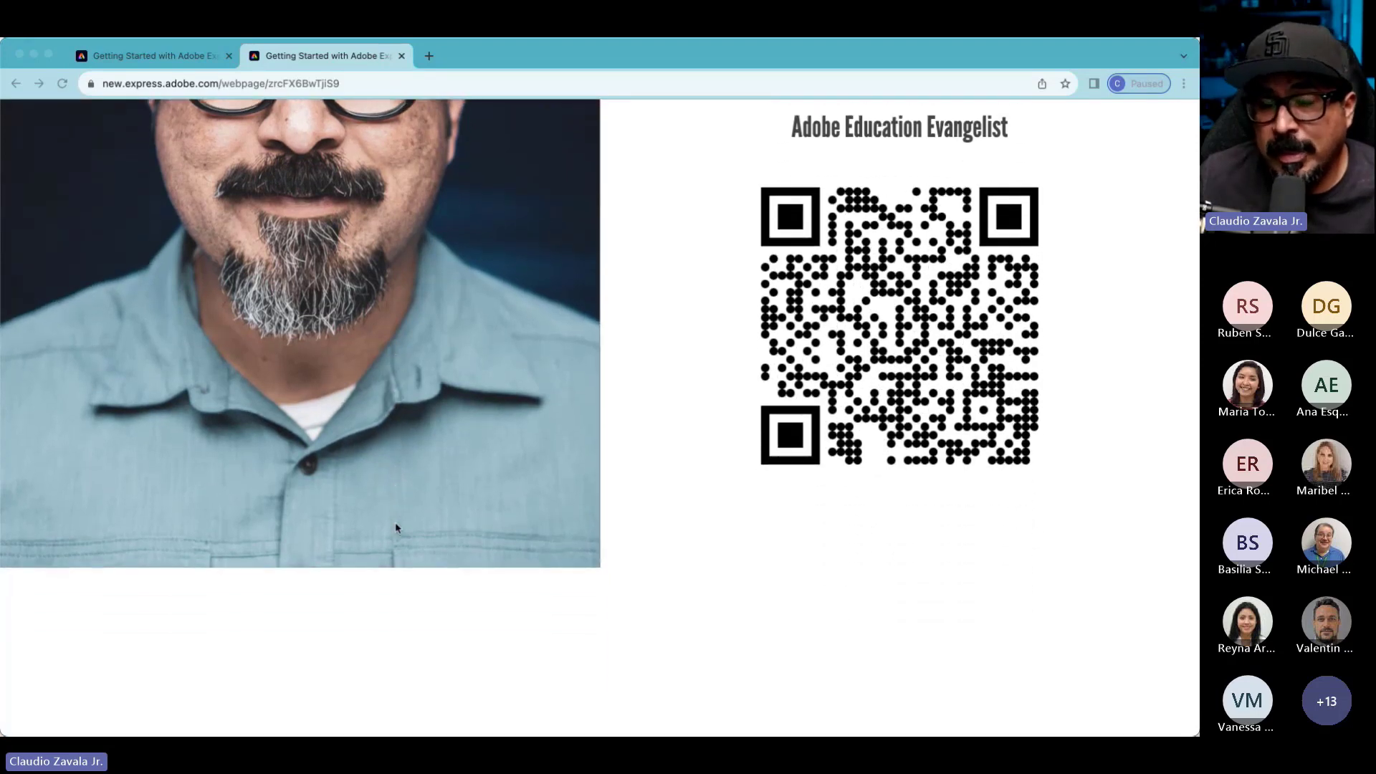
scroll(395, 527, down, 5)
scroll(395, 527, down, 1)
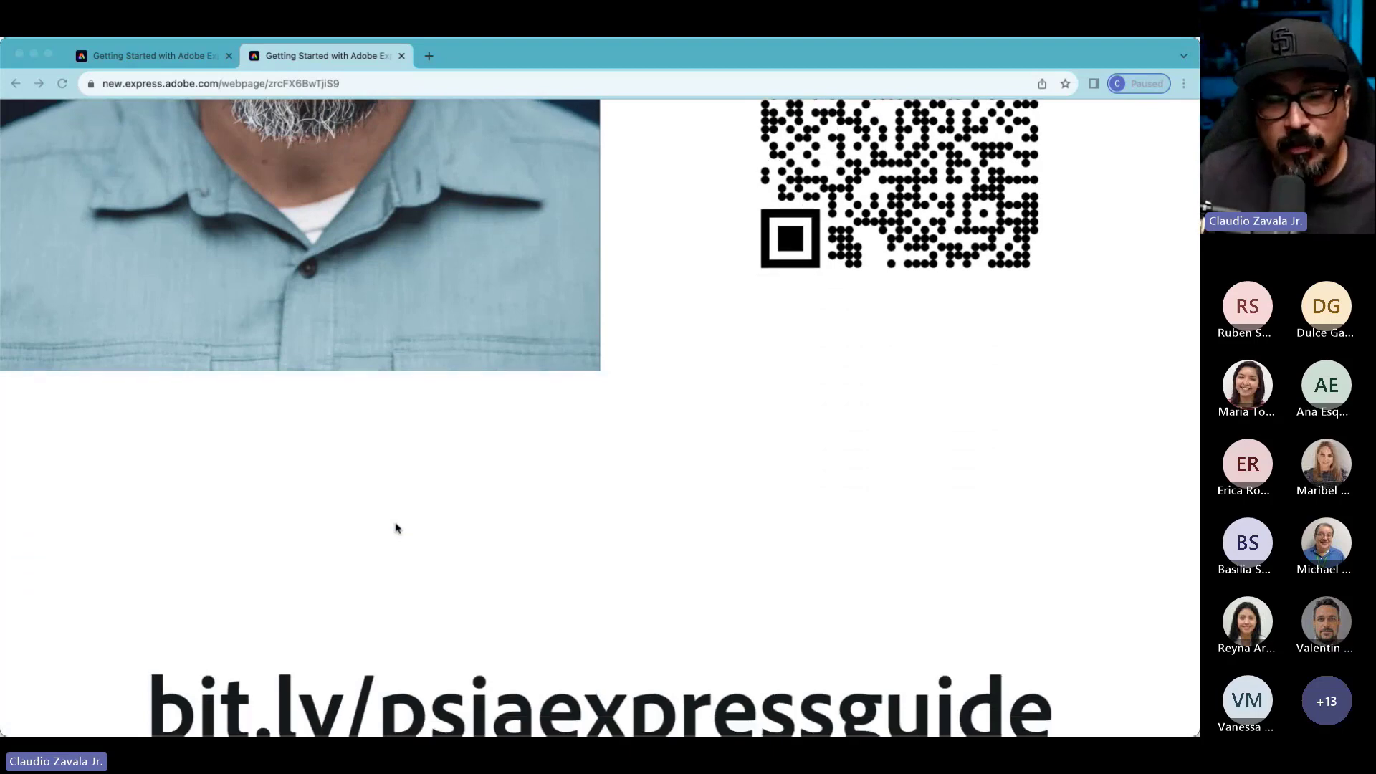
scroll(395, 528, up, 10)
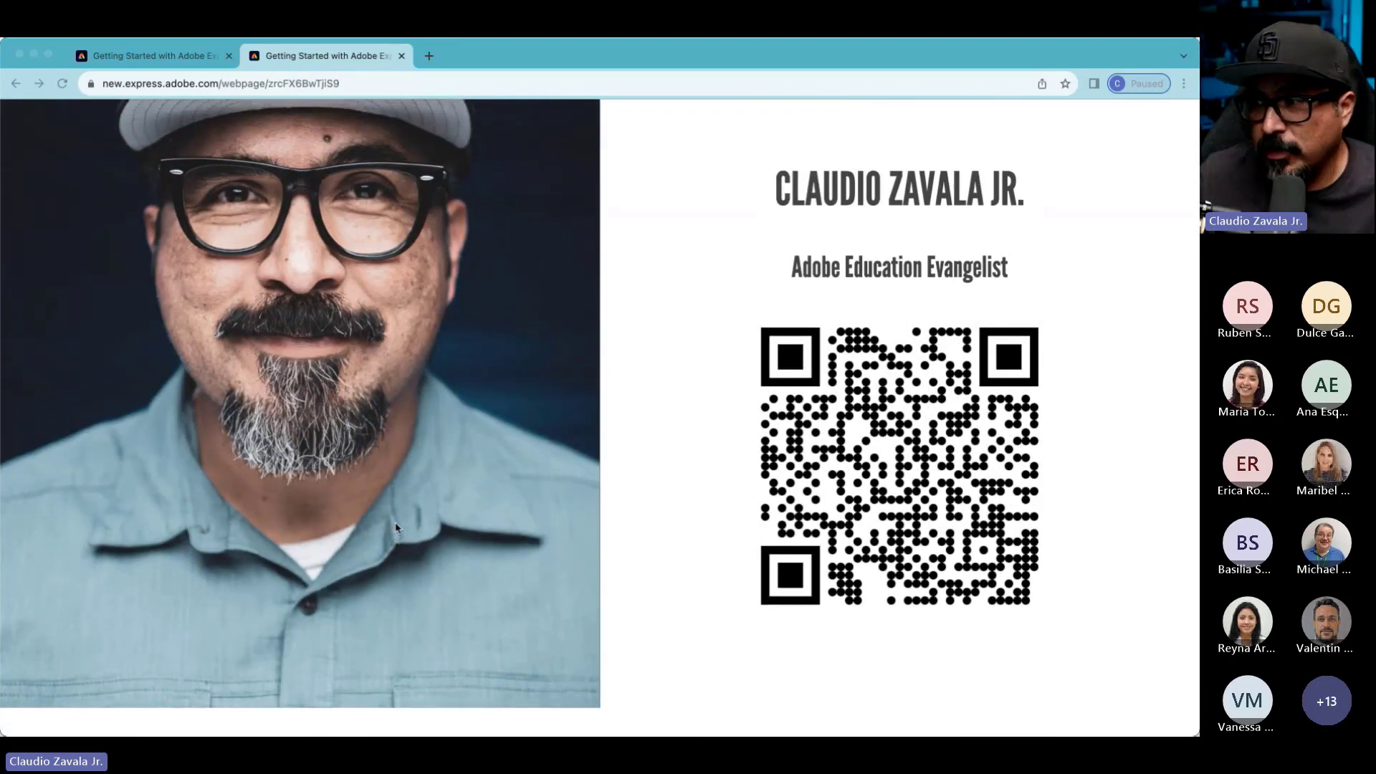
scroll(397, 528, down, 2)
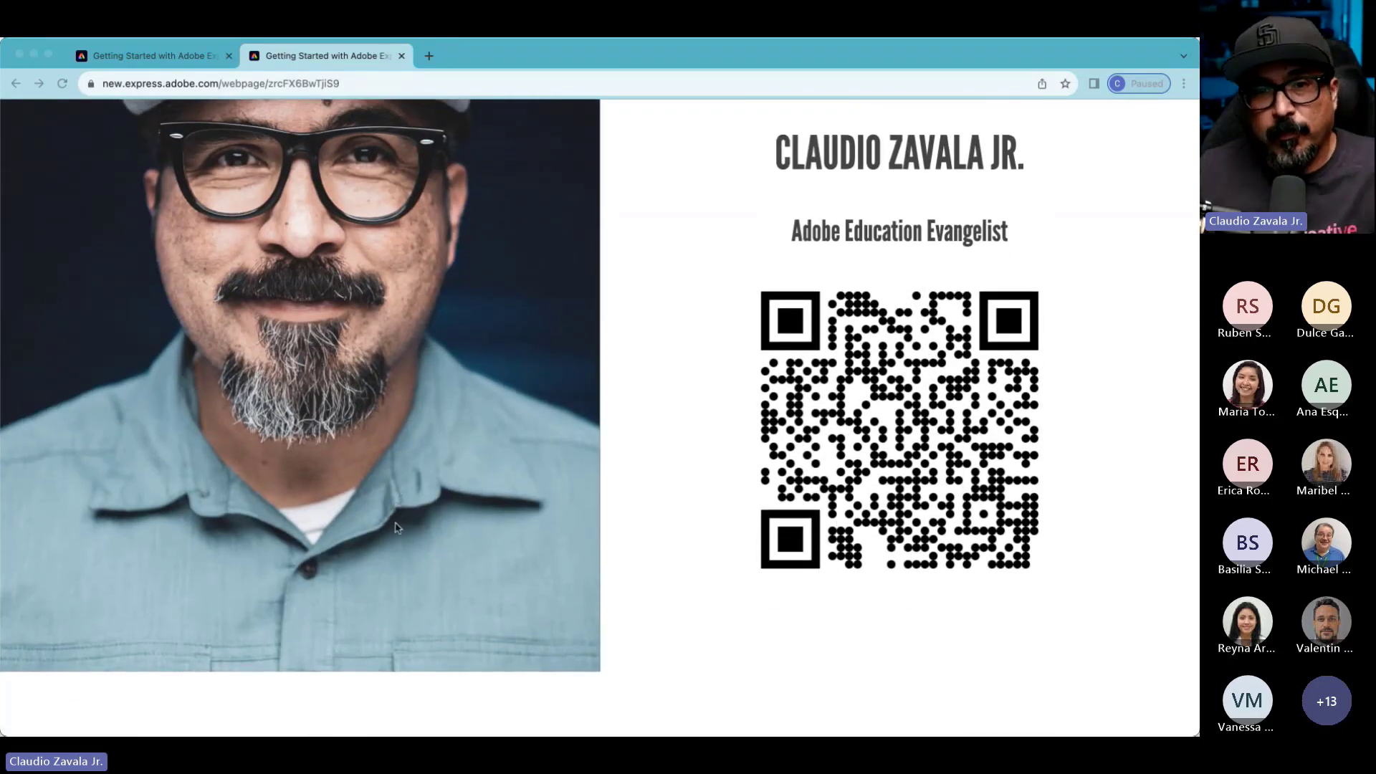
- Bring the bit.ly/psjaexpressguide link slide below the presenter introduction into full view
scroll(395, 527, down, 12)
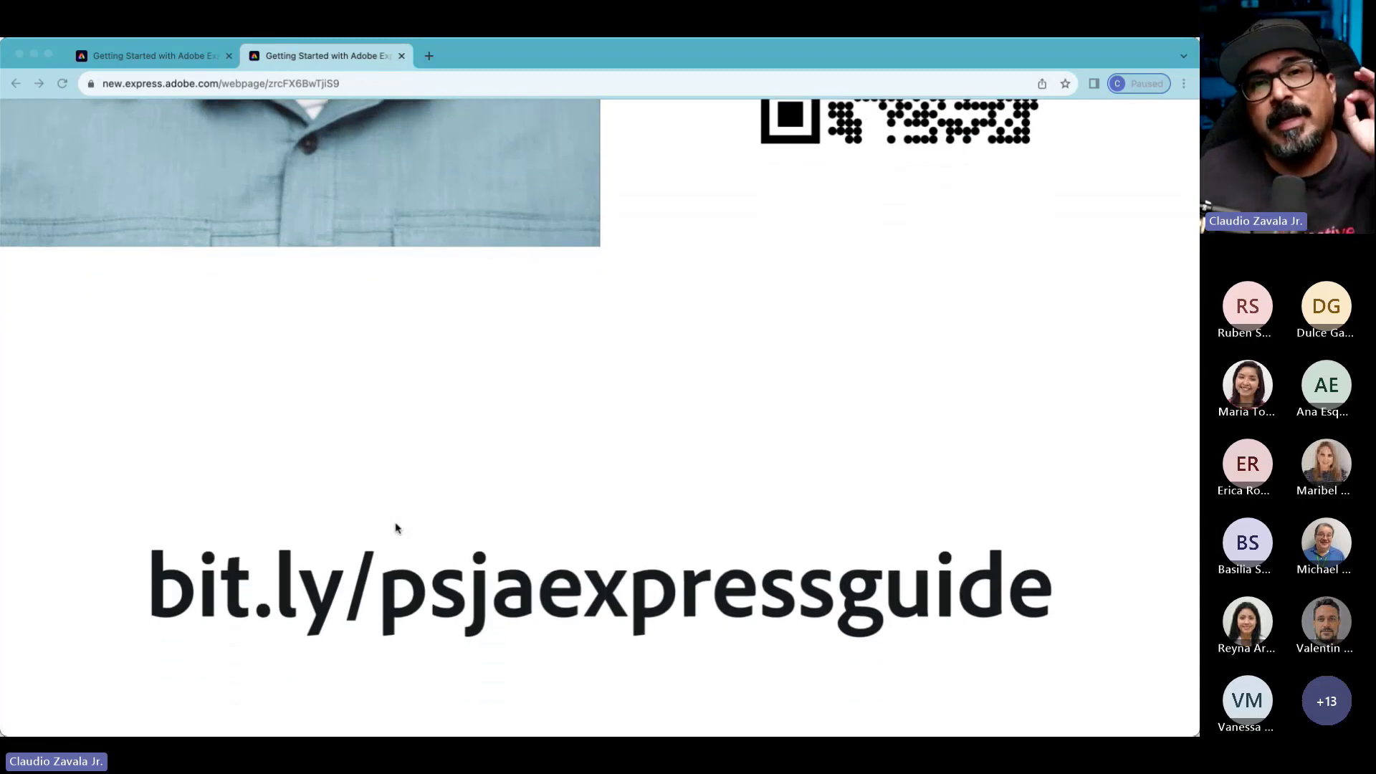
scroll(396, 528, down, 4)
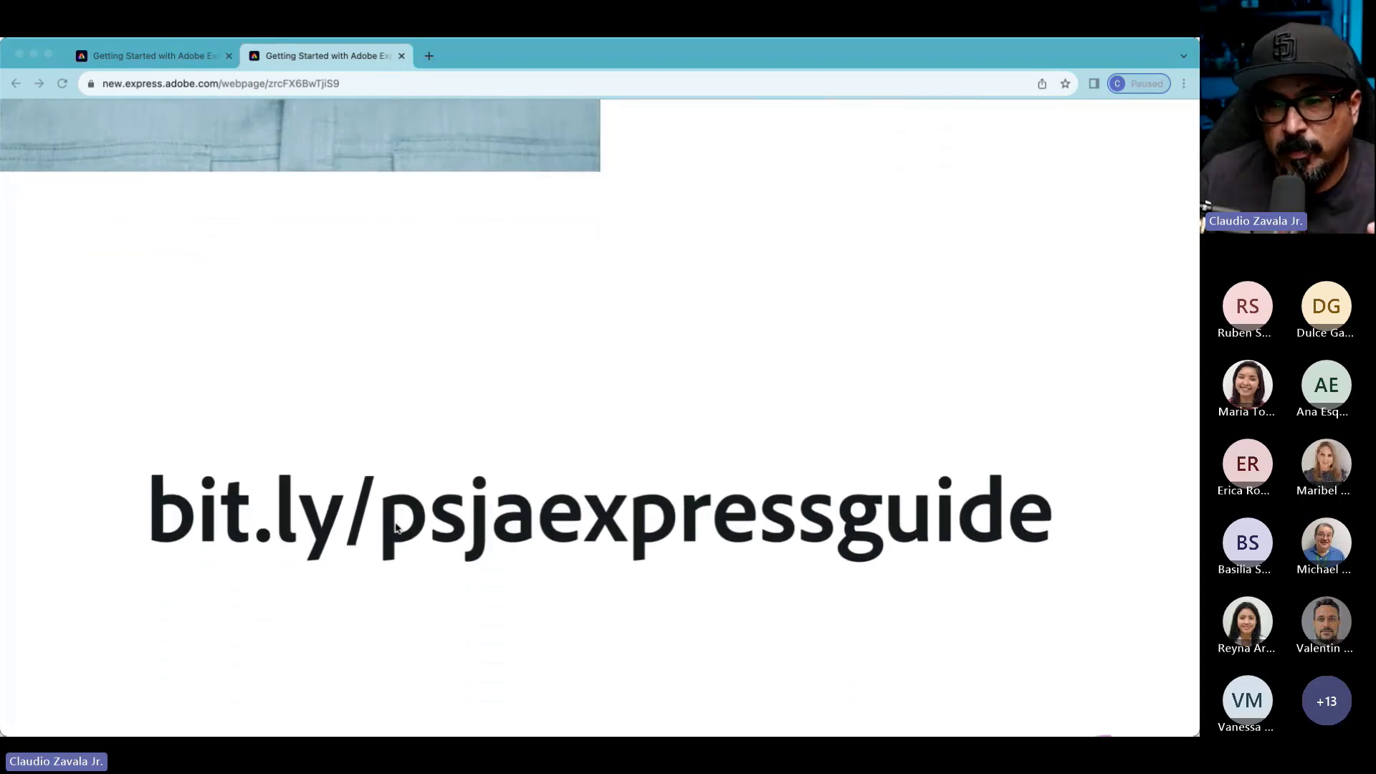
scroll(396, 529, down, 5)
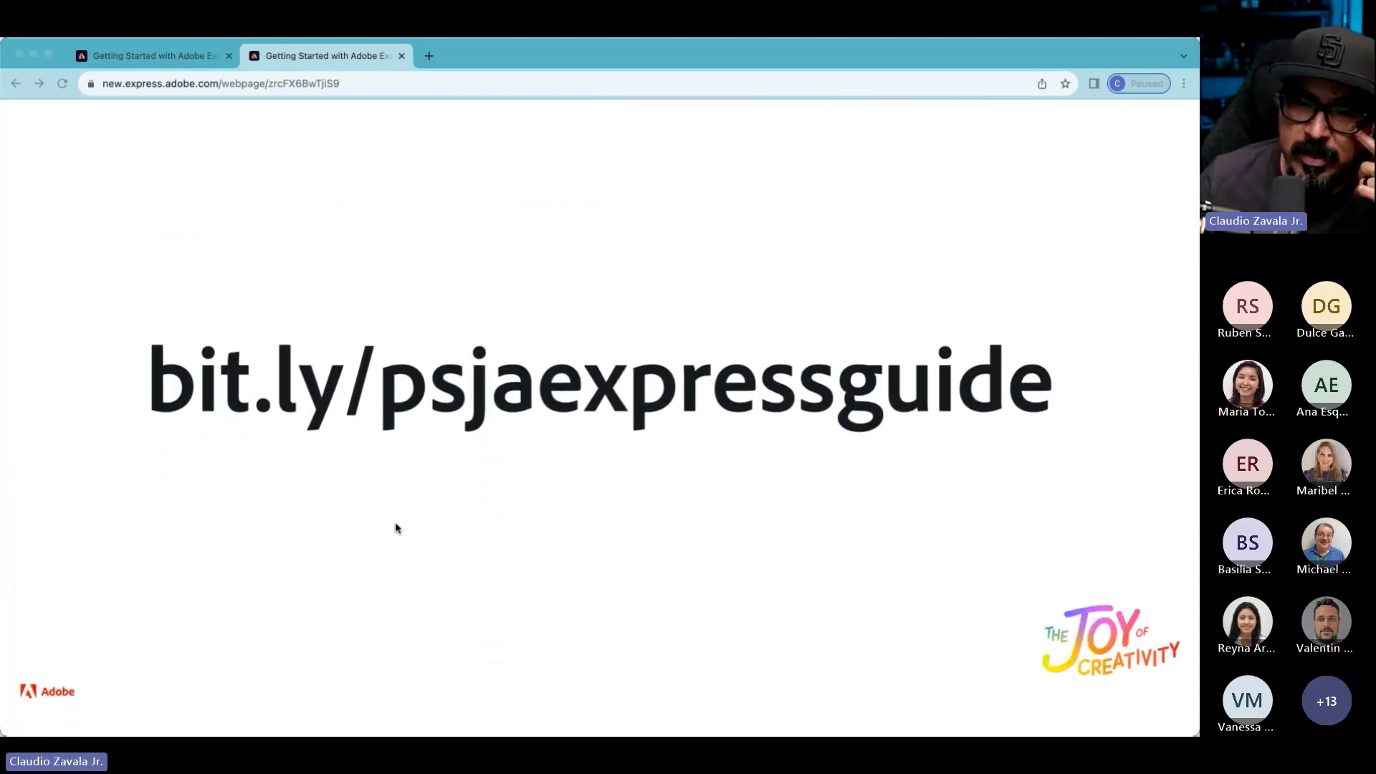
scroll(397, 528, down, 1)
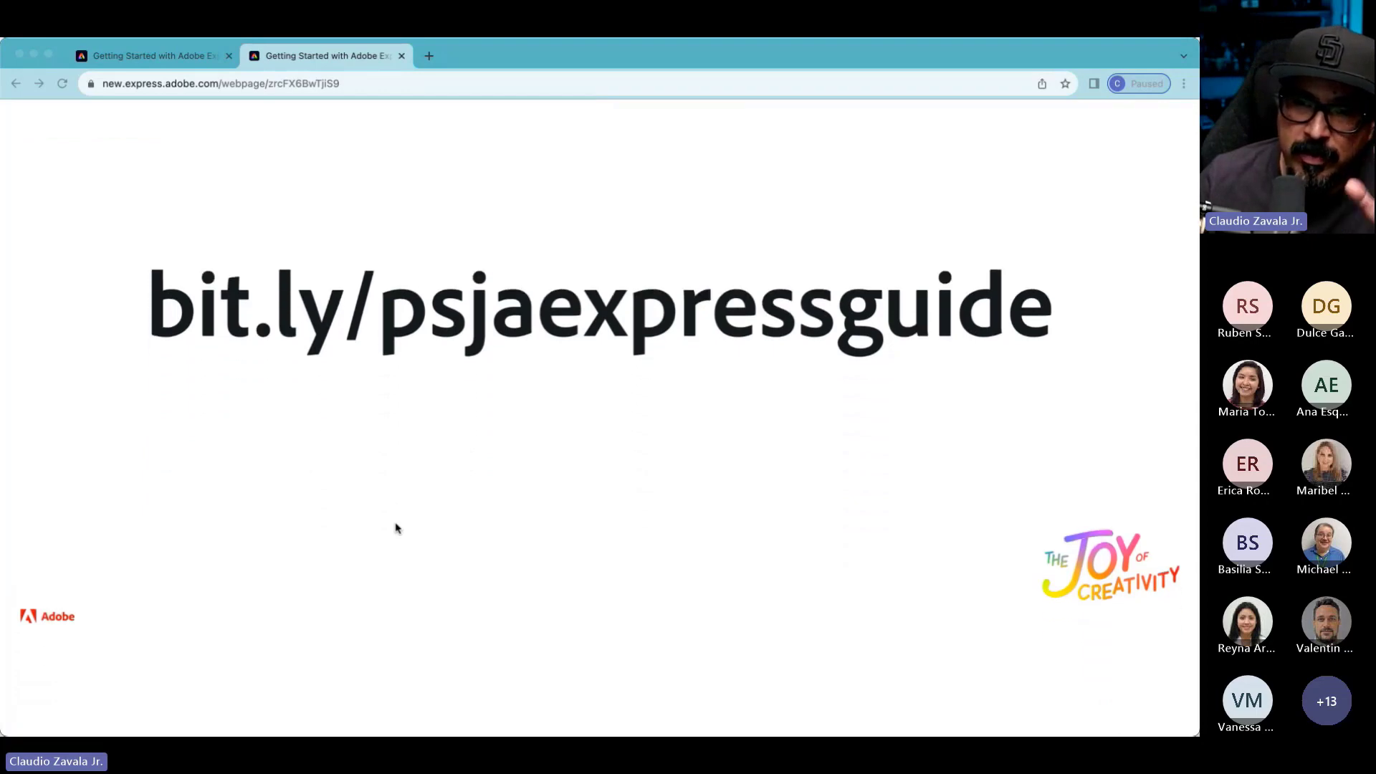
- View the Adobe Express overview slide at enlarged size and return to the webpage
scroll(396, 528, down, 6)
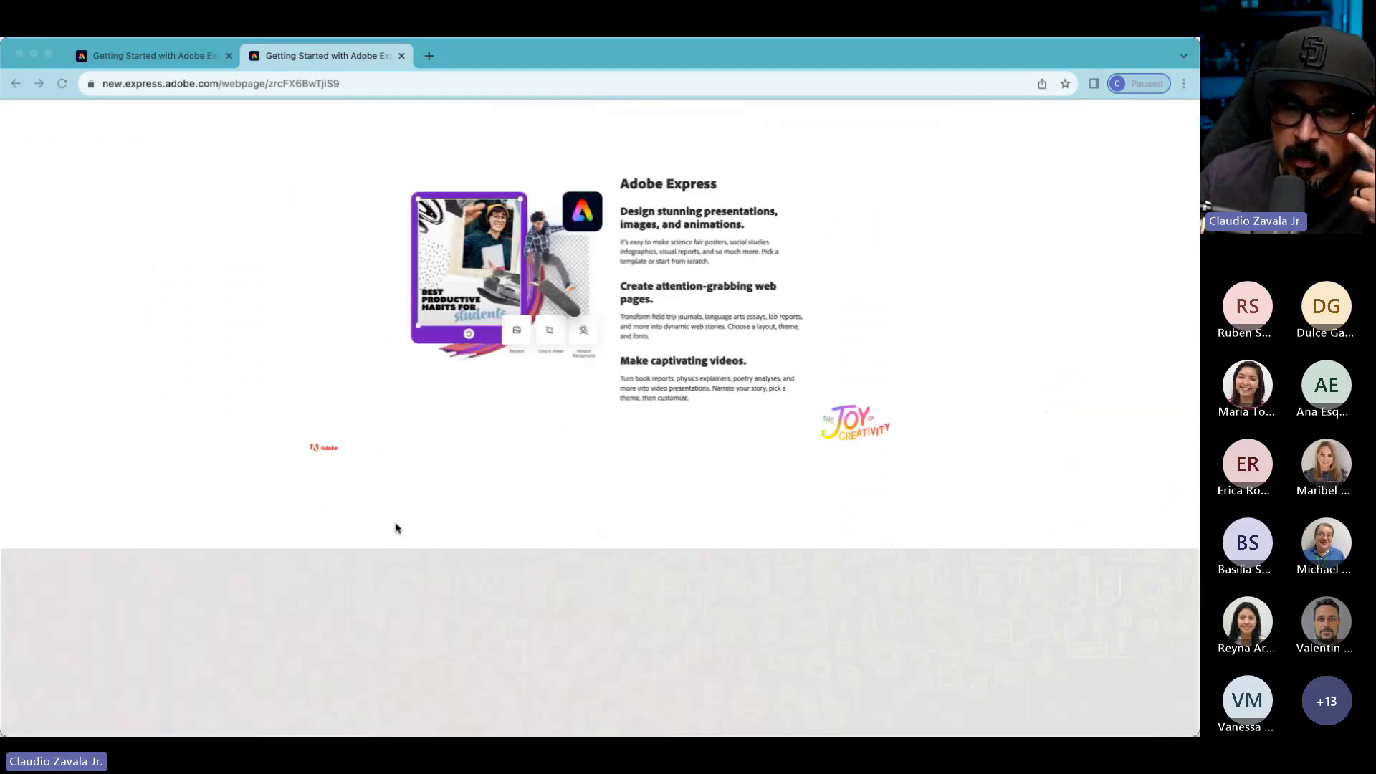
click(450, 461)
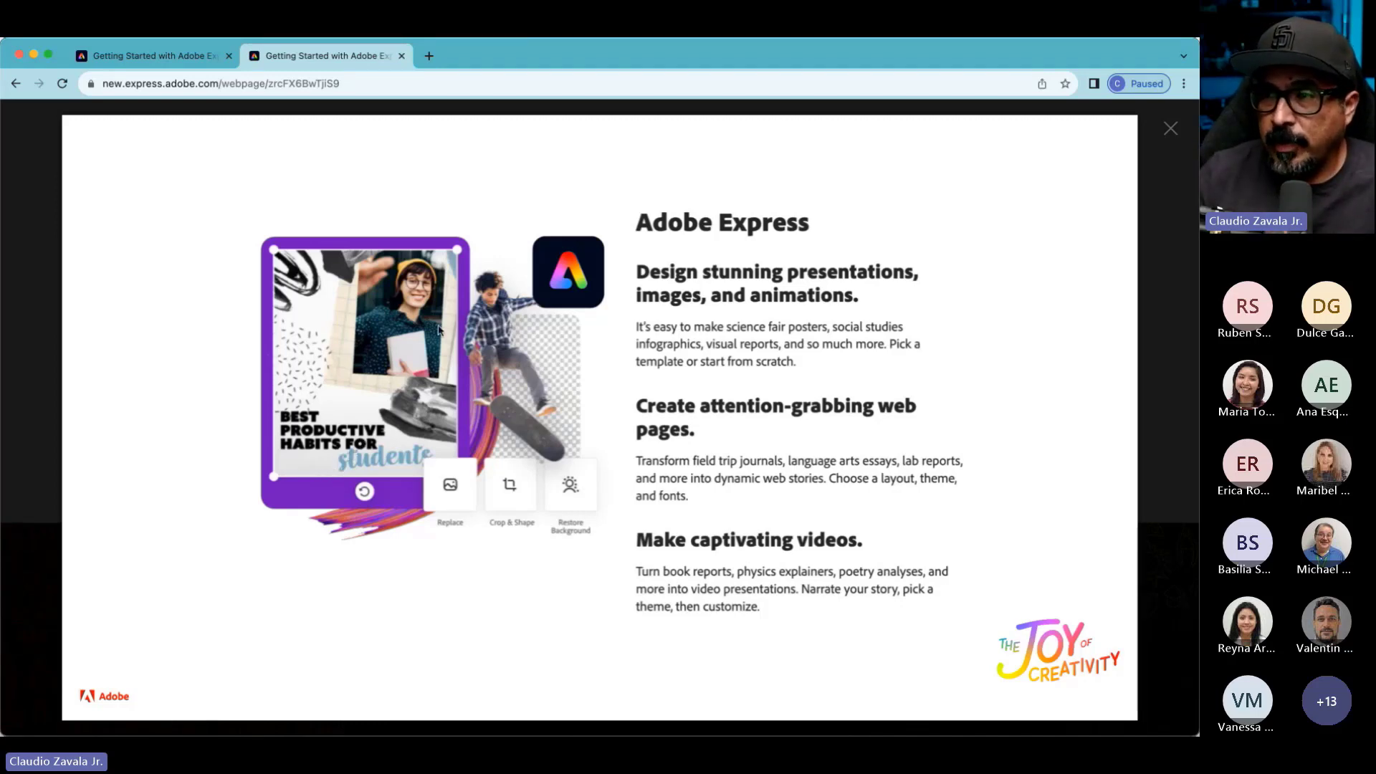
click(1170, 131)
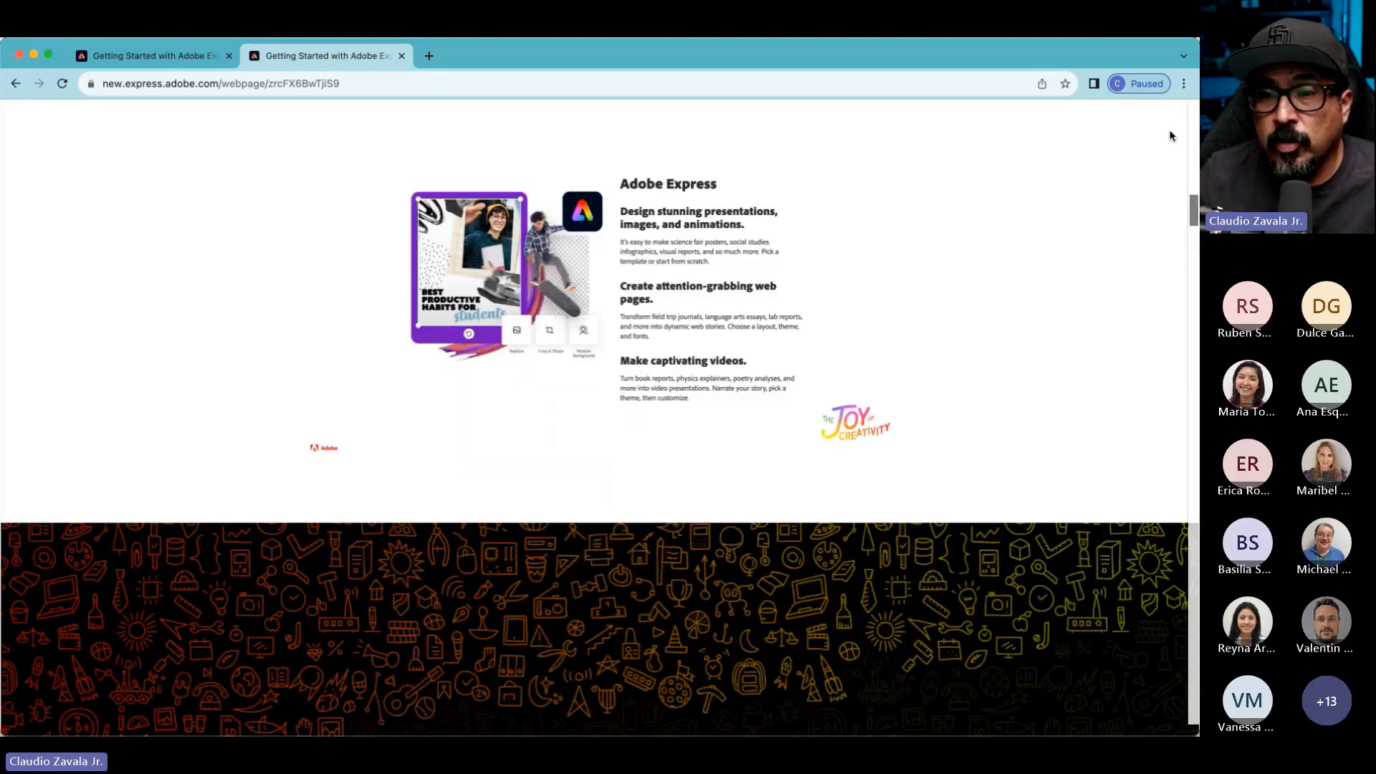
- Go past the "Let's make thinking visible!" banner, read the Visible Thinking slide at enlarged size, and close it
scroll(1042, 216, down, 4)
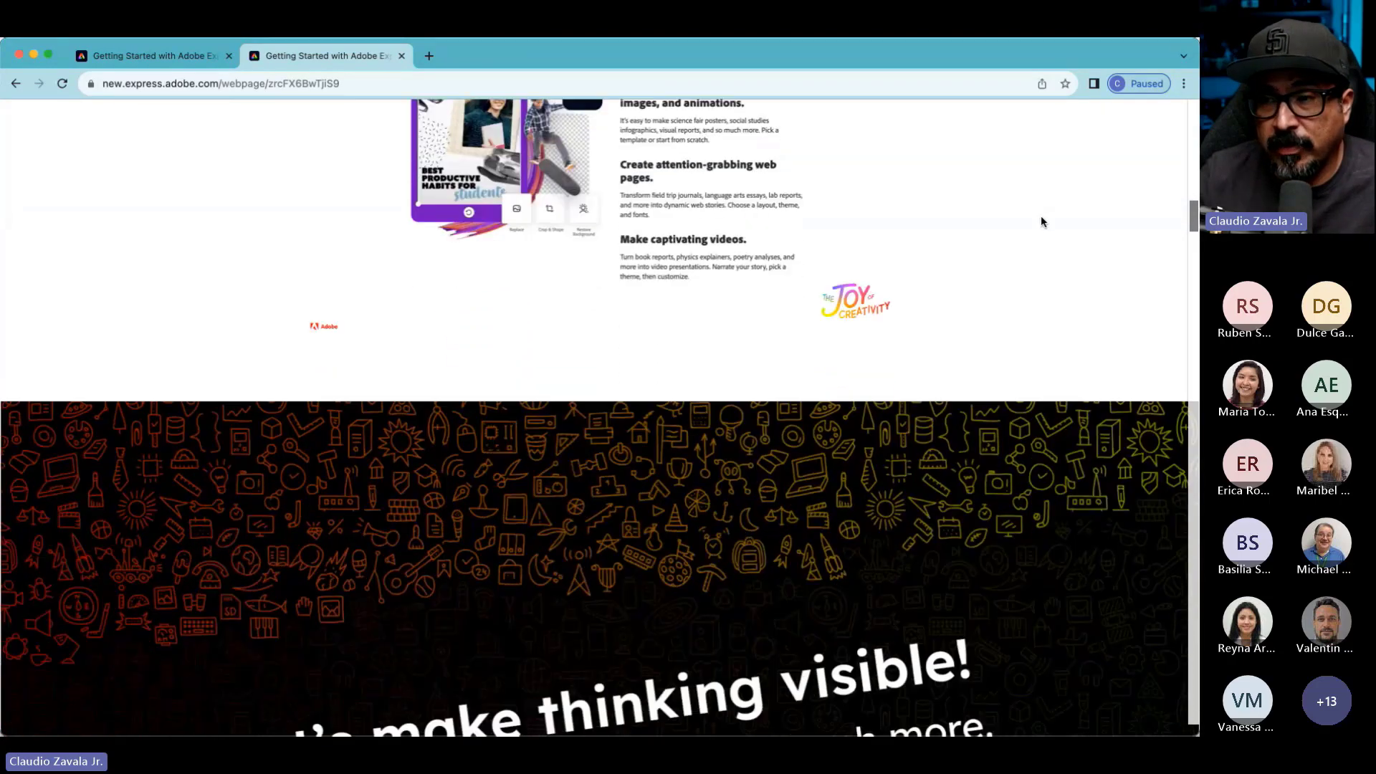
scroll(1042, 222, down, 4)
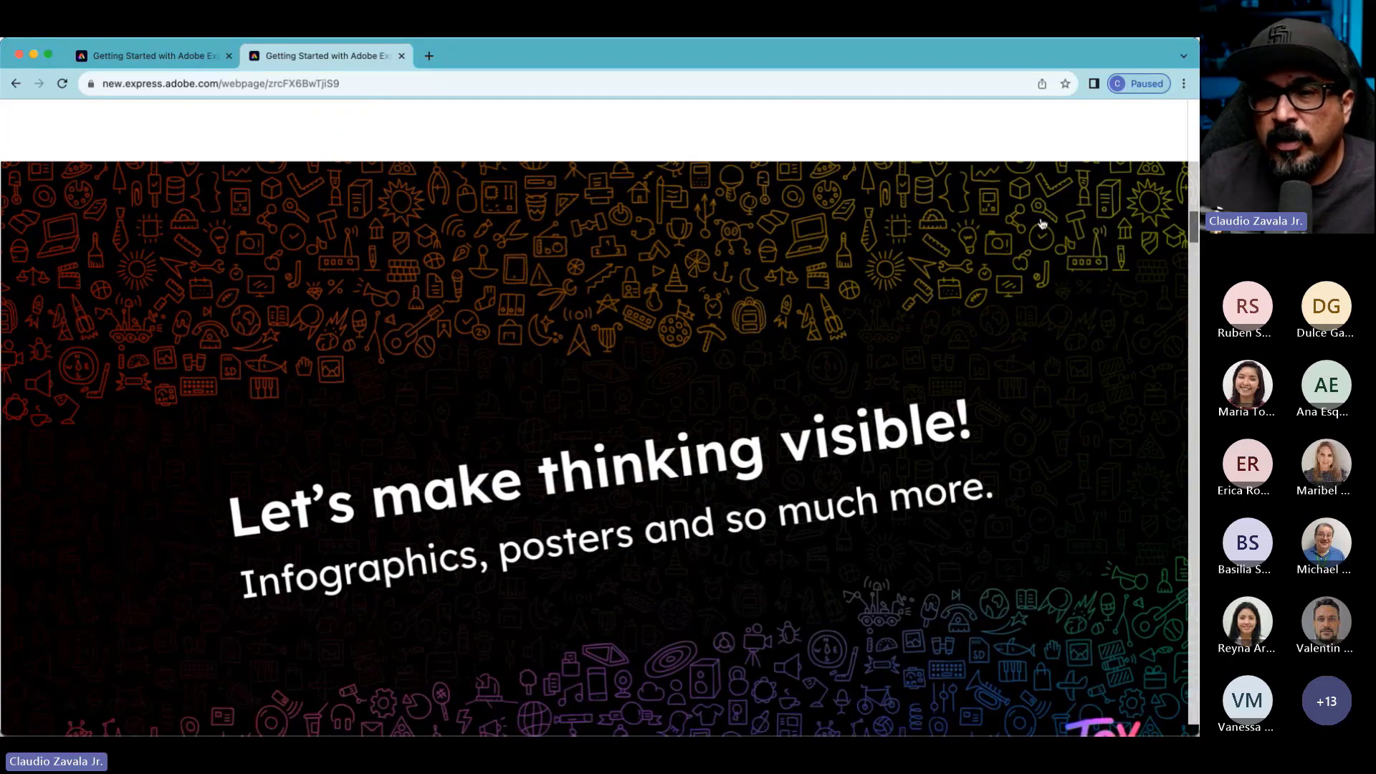
scroll(1042, 223, down, 3)
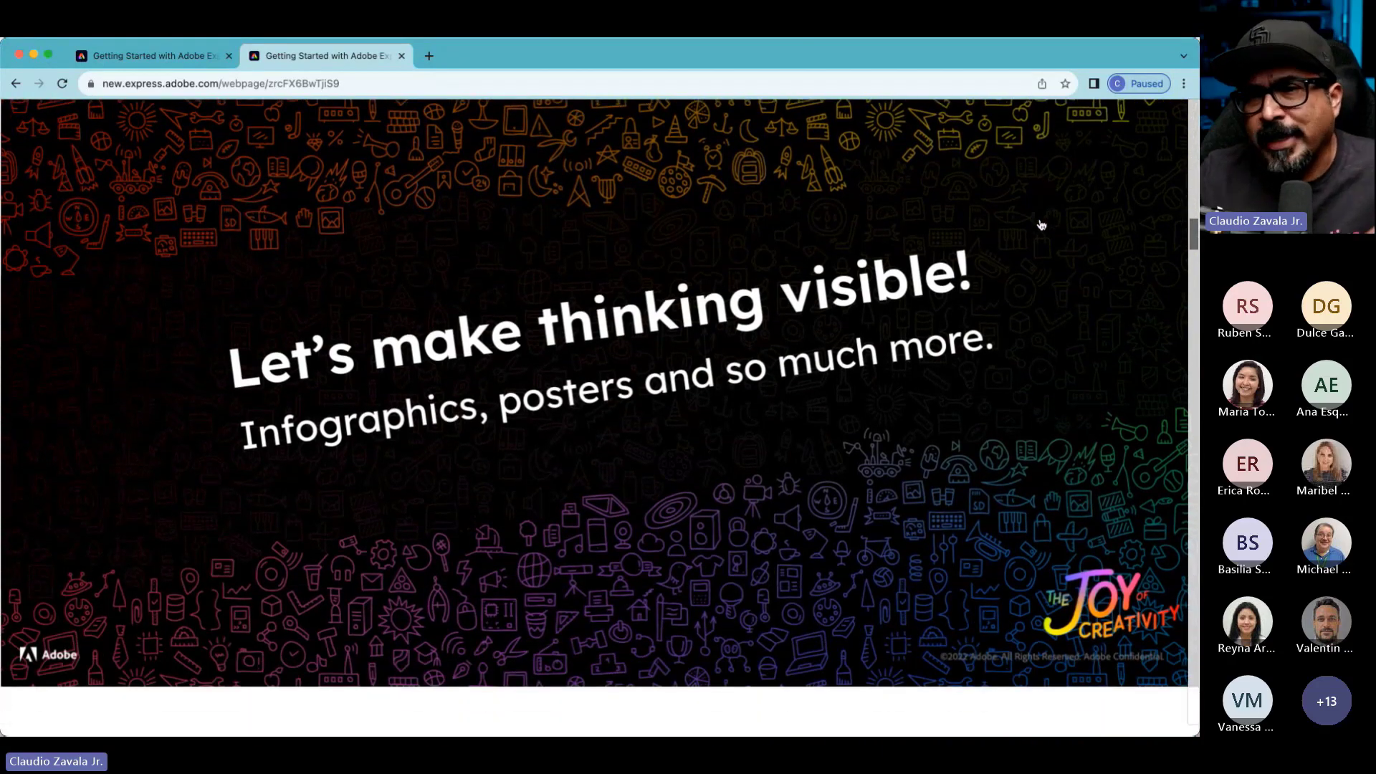
scroll(1039, 228, down, 4)
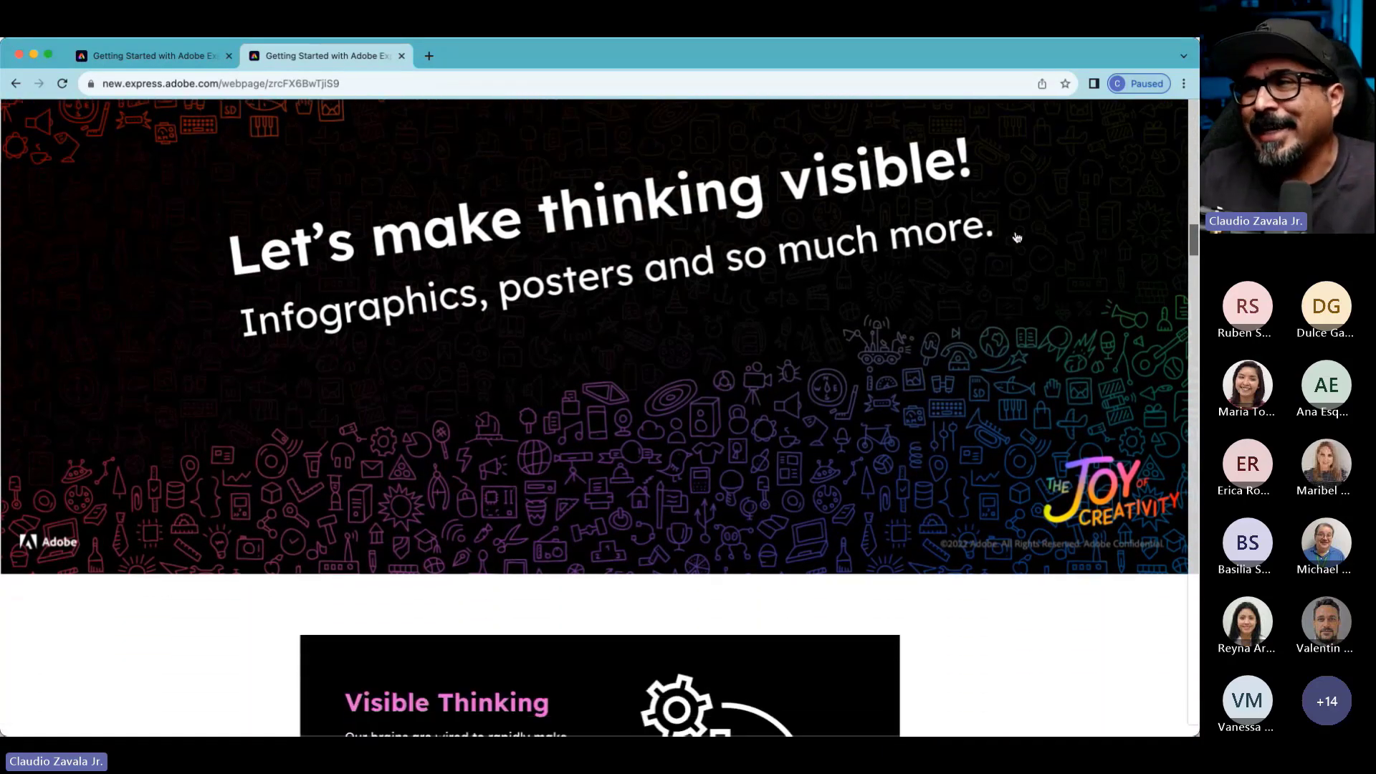
scroll(1017, 238, down, 3)
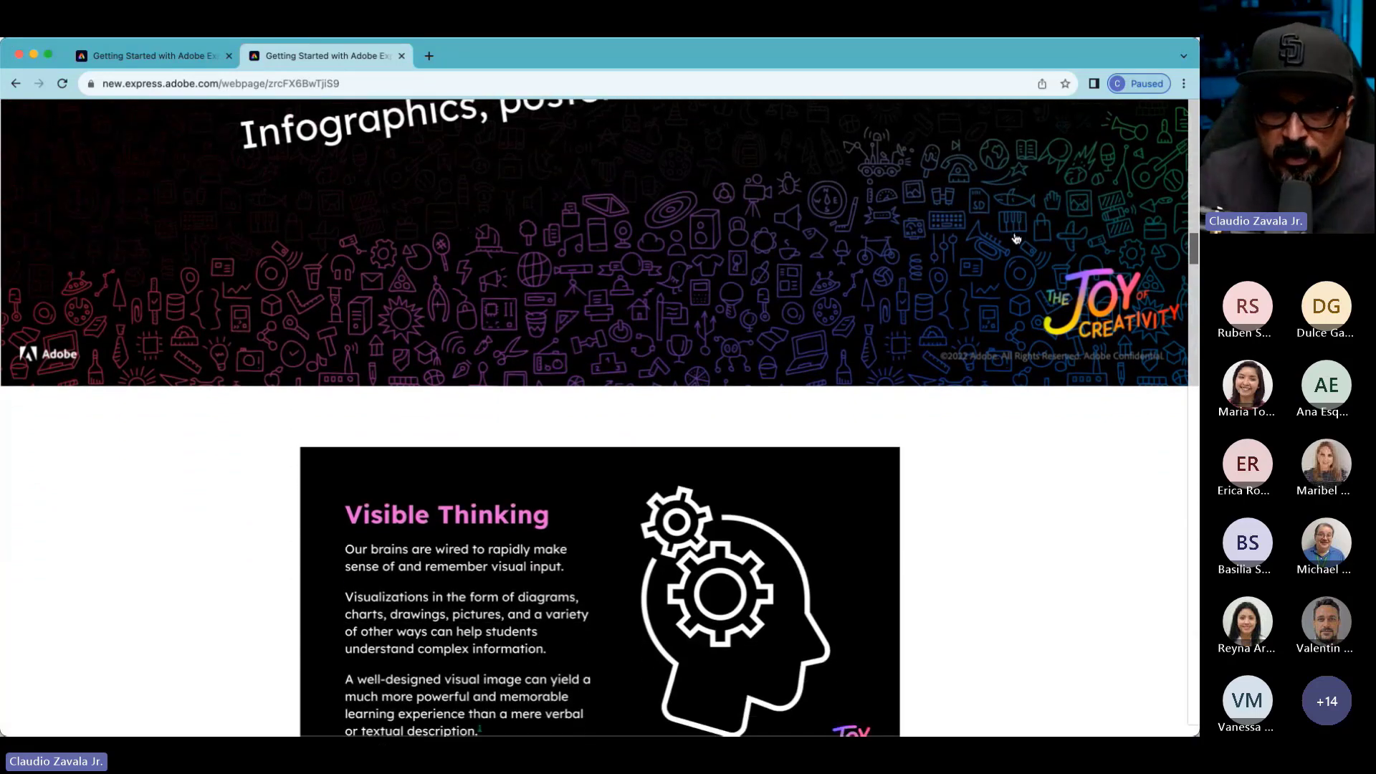
scroll(983, 274, down, 1)
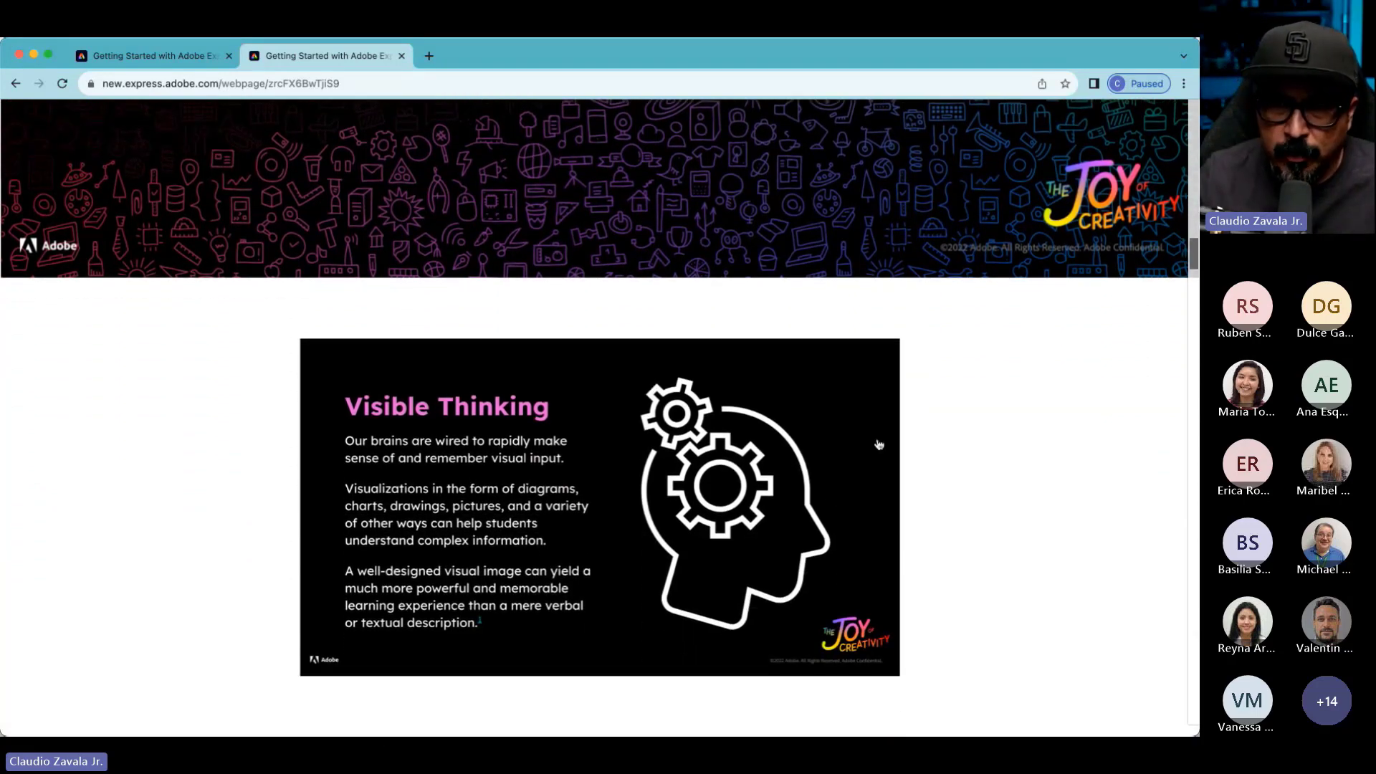
click(810, 510)
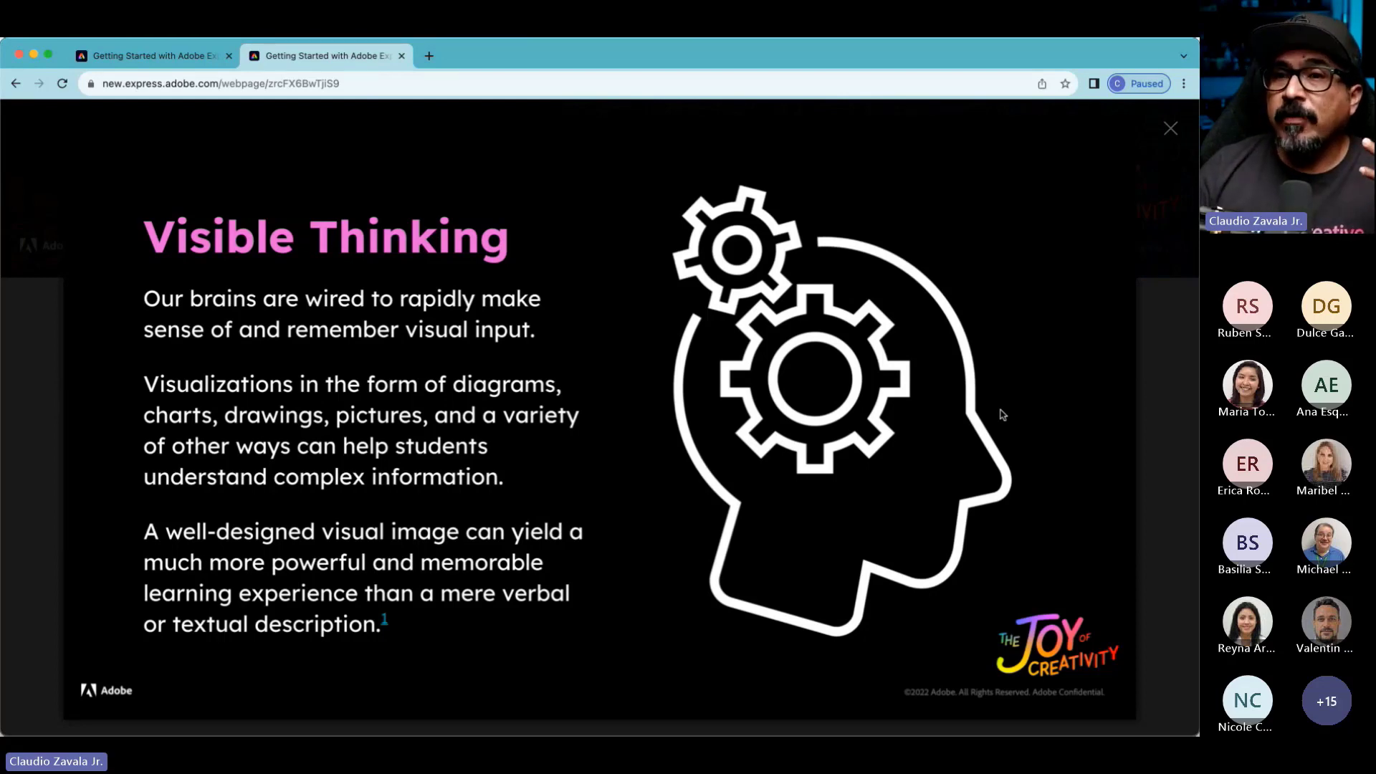
click(1170, 130)
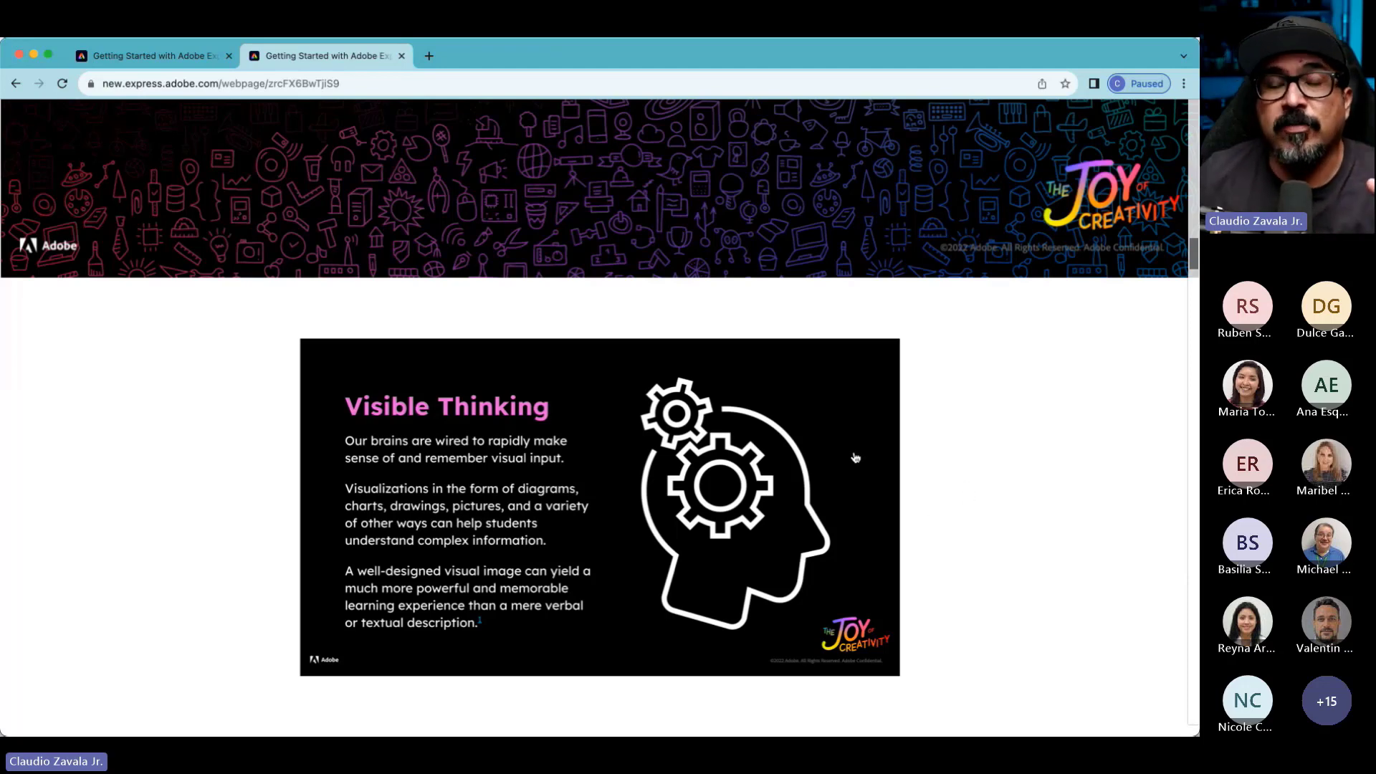
- Enlarge the slide of sample graphics with the wolf and pigs posts, DNA Facts infographic and Misinformation poster
scroll(855, 457, down, 4)
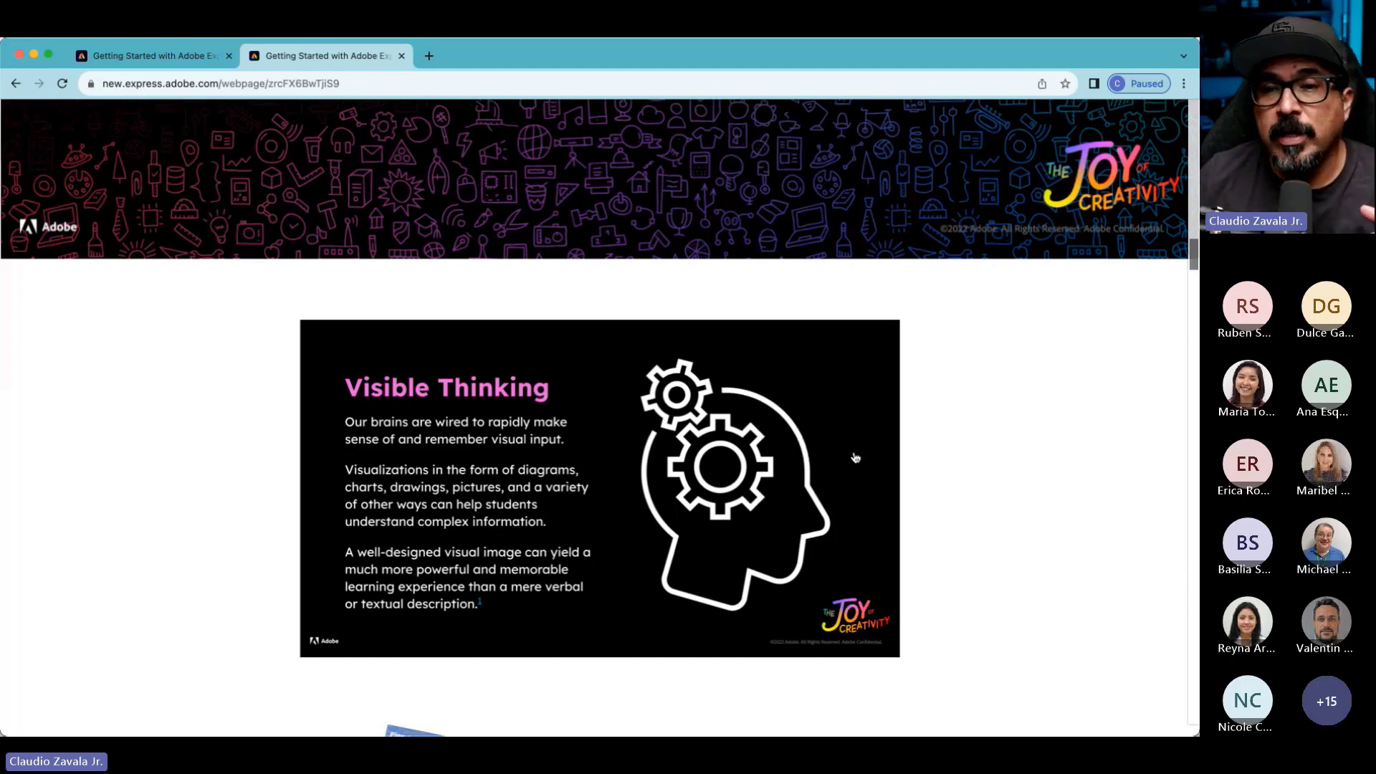
scroll(855, 455, down, 6)
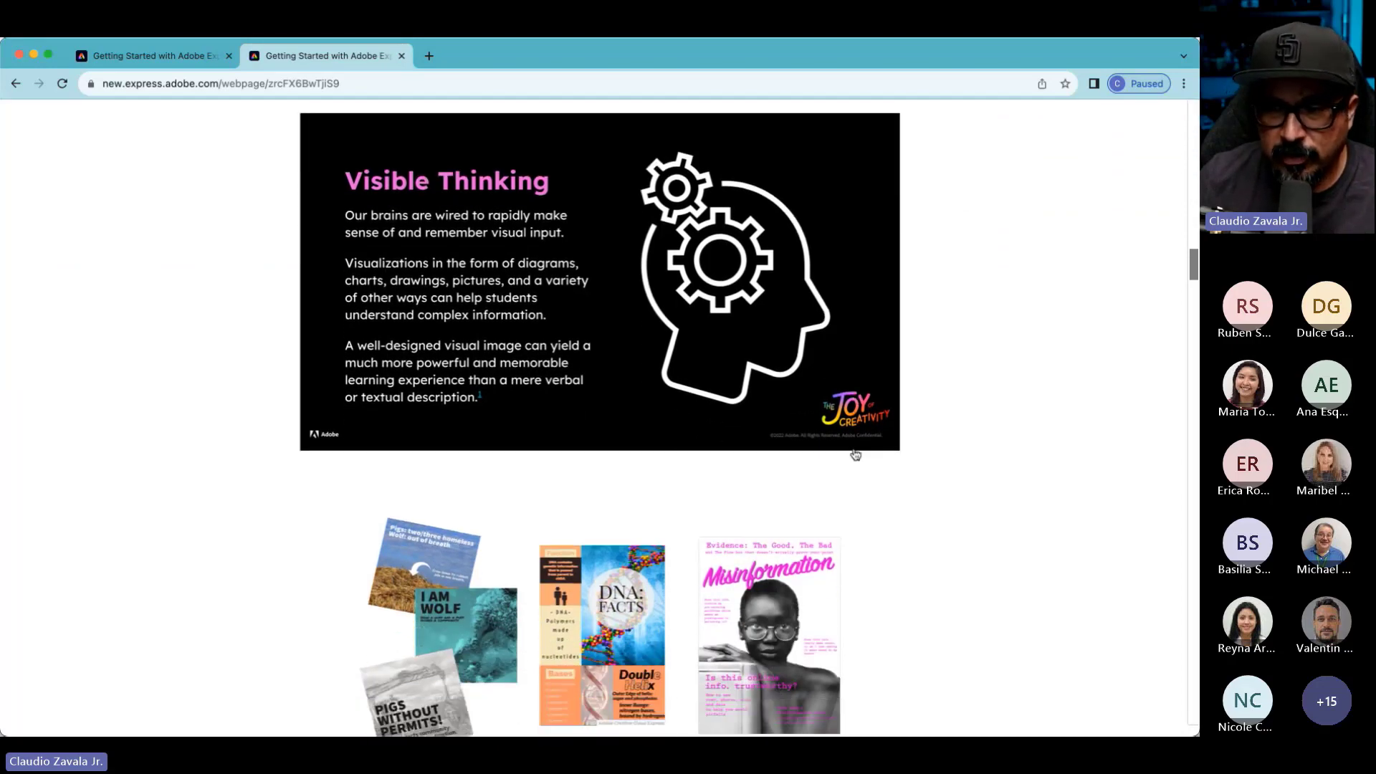
click(619, 512)
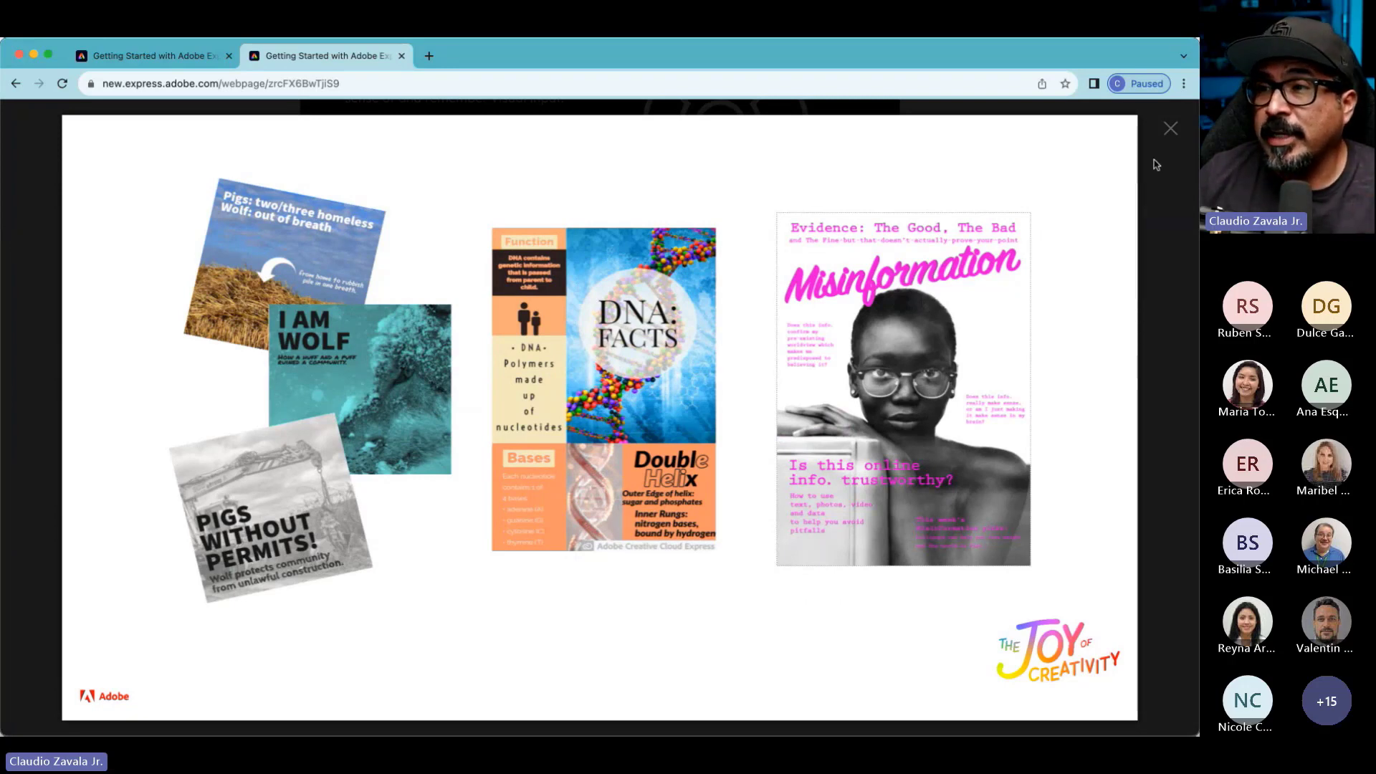
- Close the enlarged sample graphics slide and bring the Identity Graphic - Teacher examples below the "Let's Create!" banner into view
click(1171, 130)
scroll(1064, 315, down, 2)
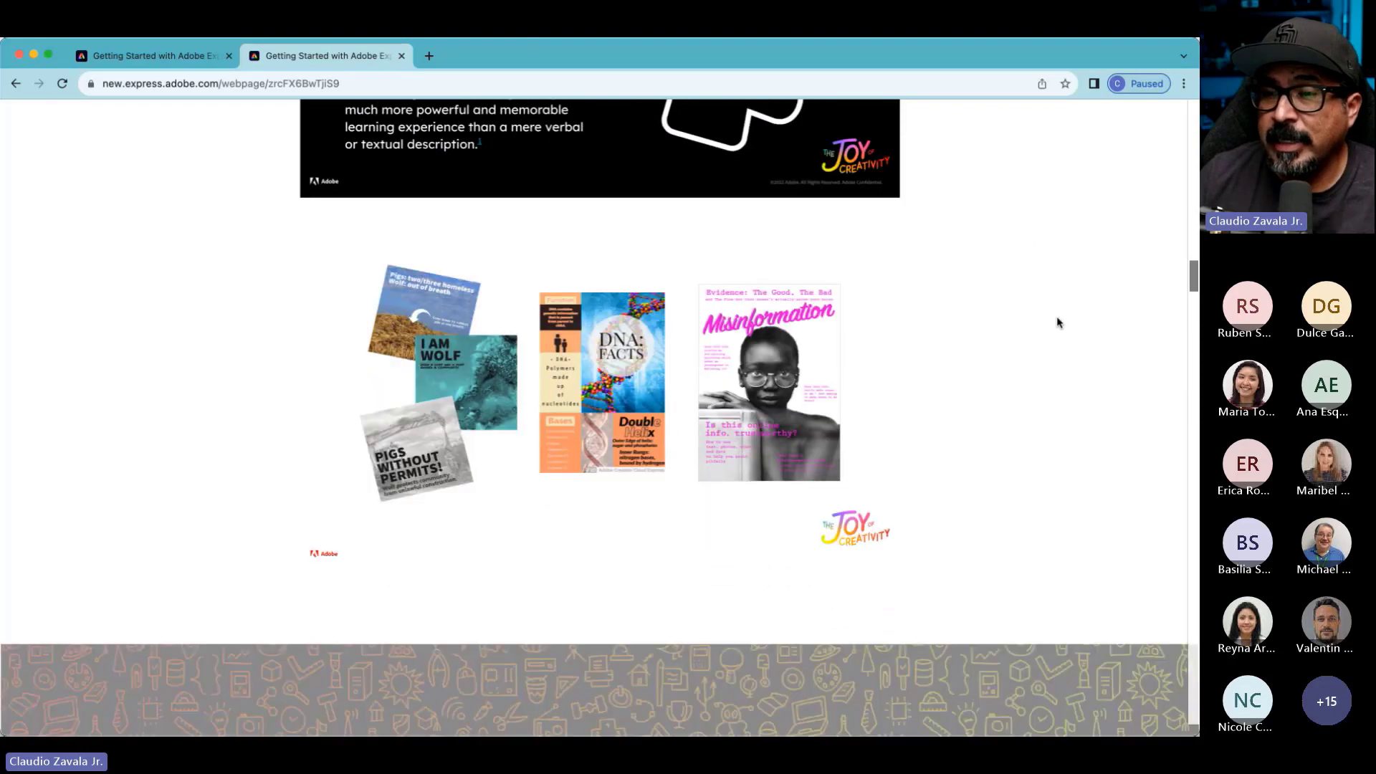
scroll(1053, 330, up, 20)
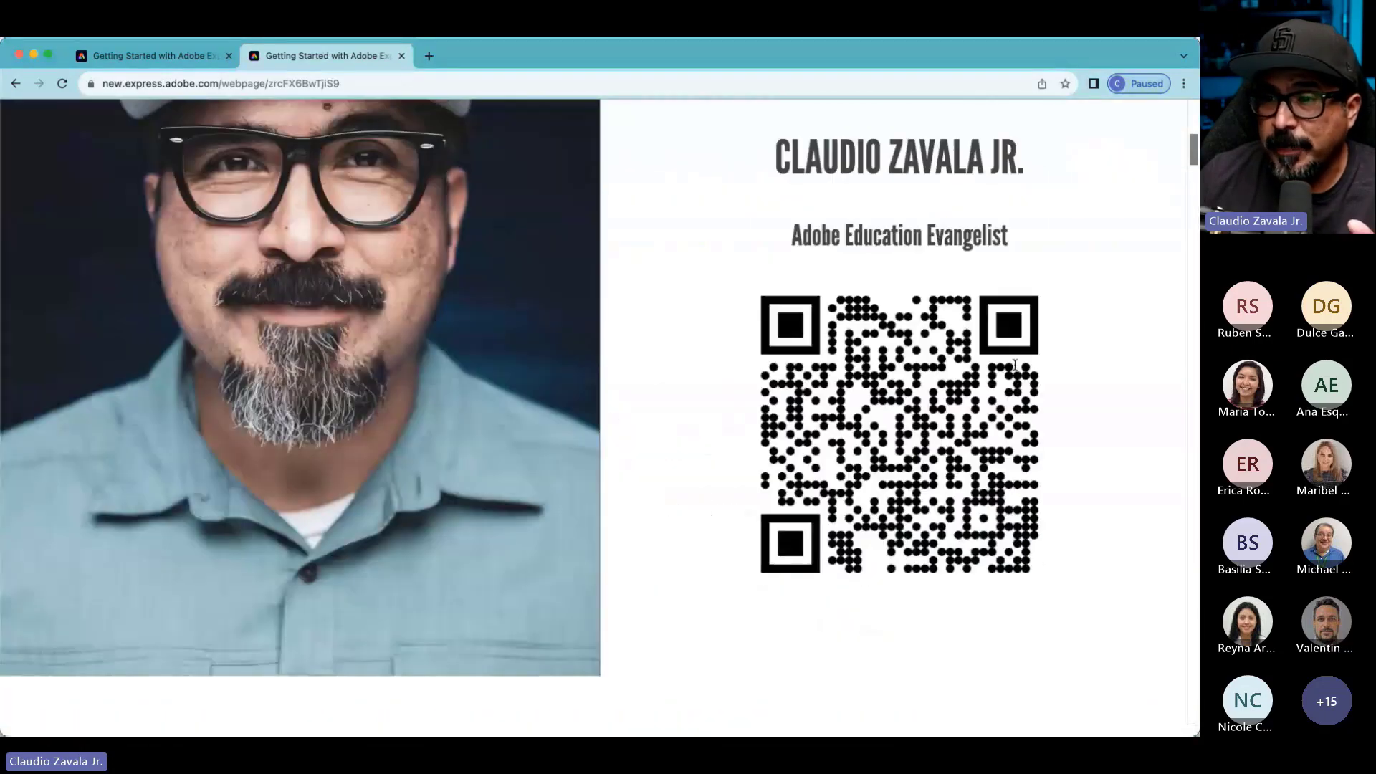
scroll(1015, 365, down, 7)
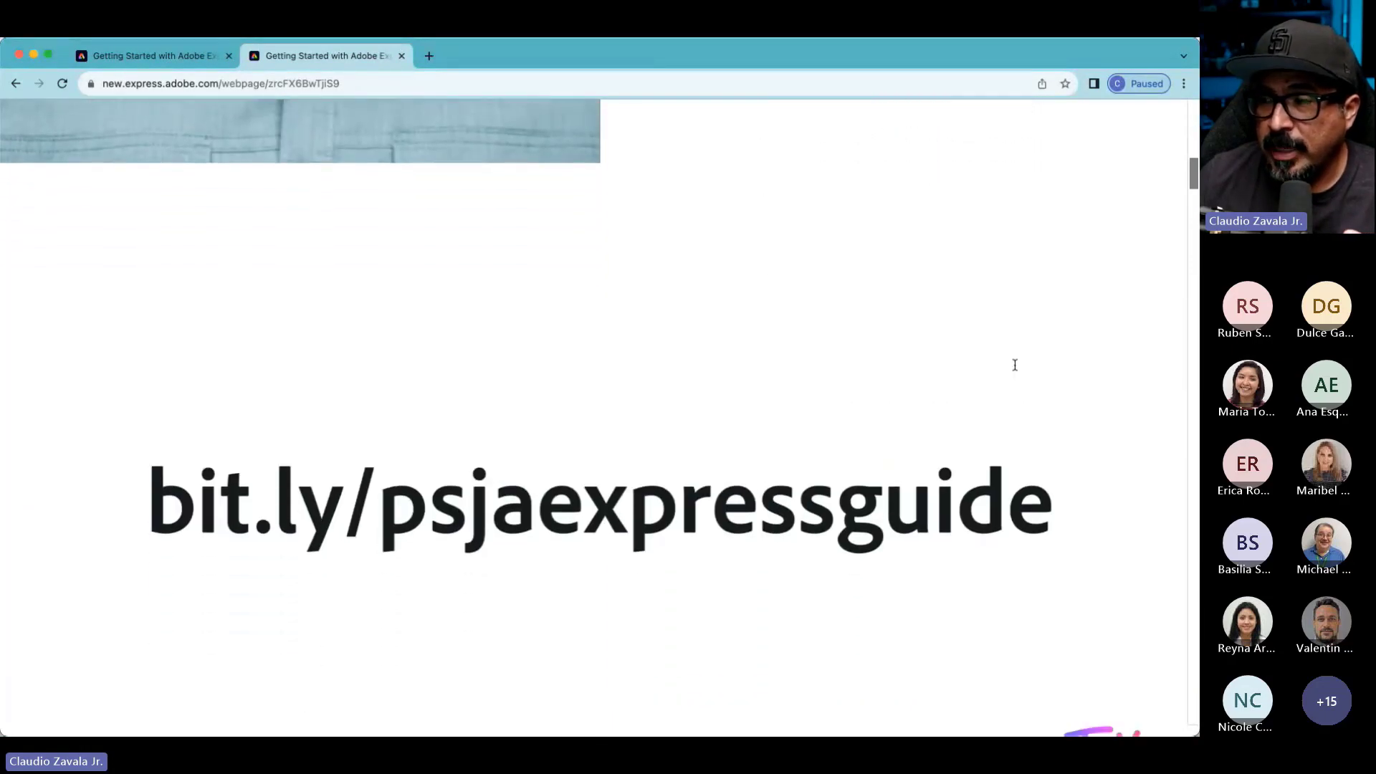
scroll(976, 390, down, 10)
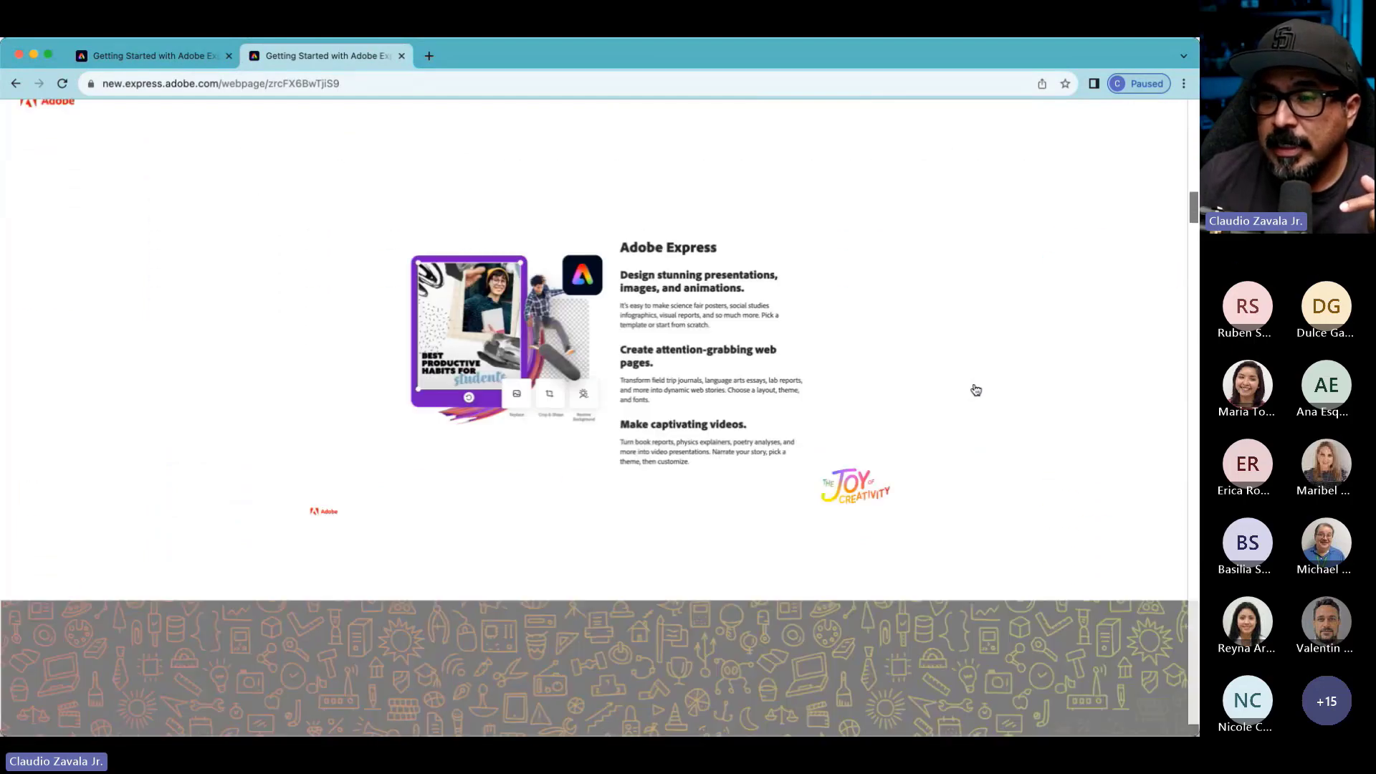
scroll(977, 390, down, 15)
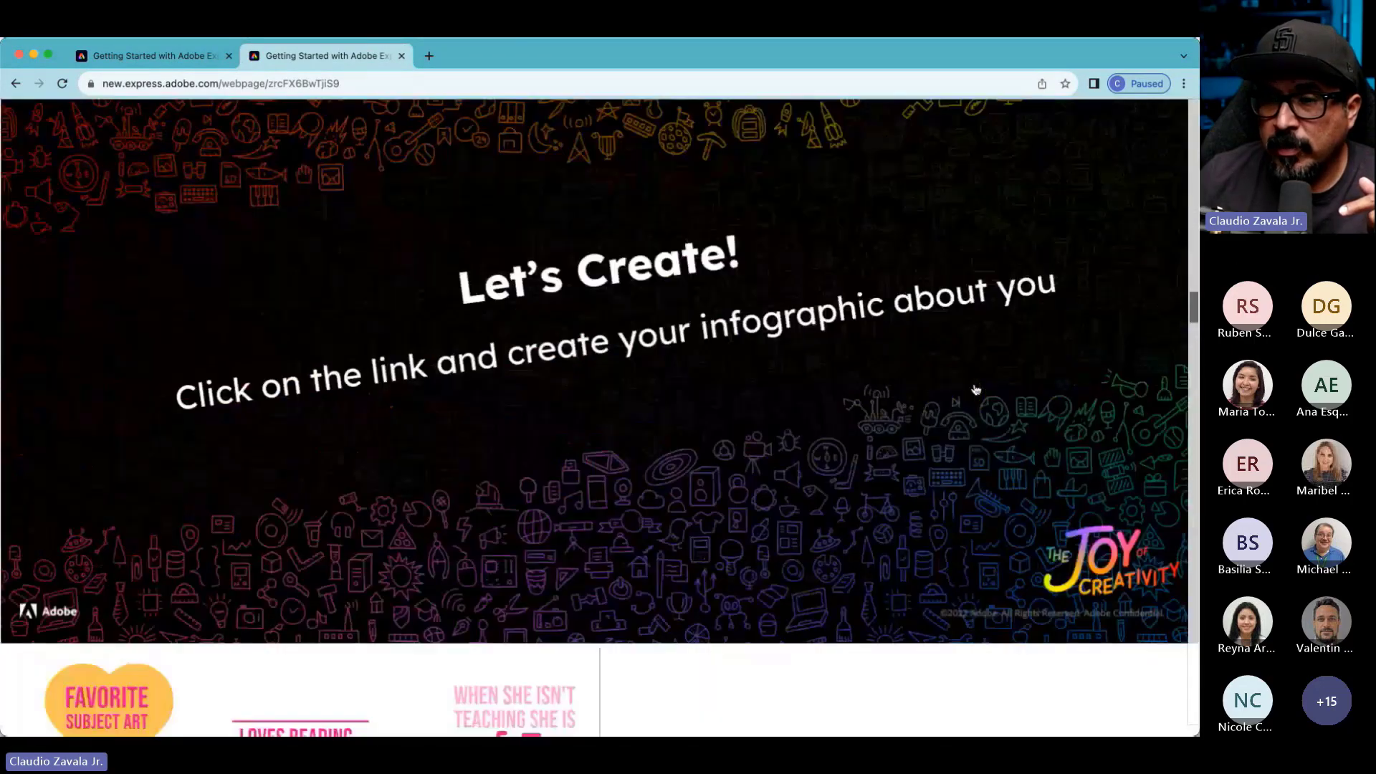
scroll(976, 390, down, 8)
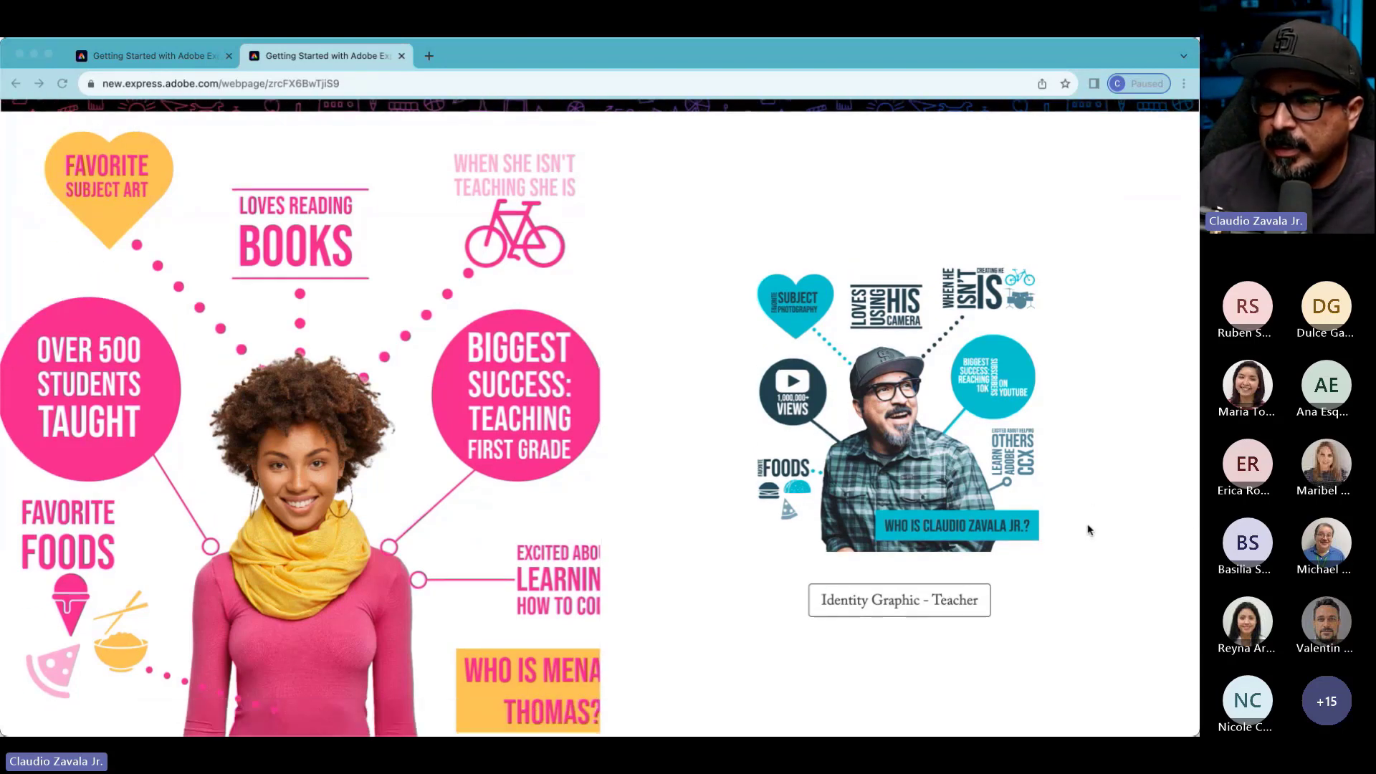
scroll(1088, 530, down, 1)
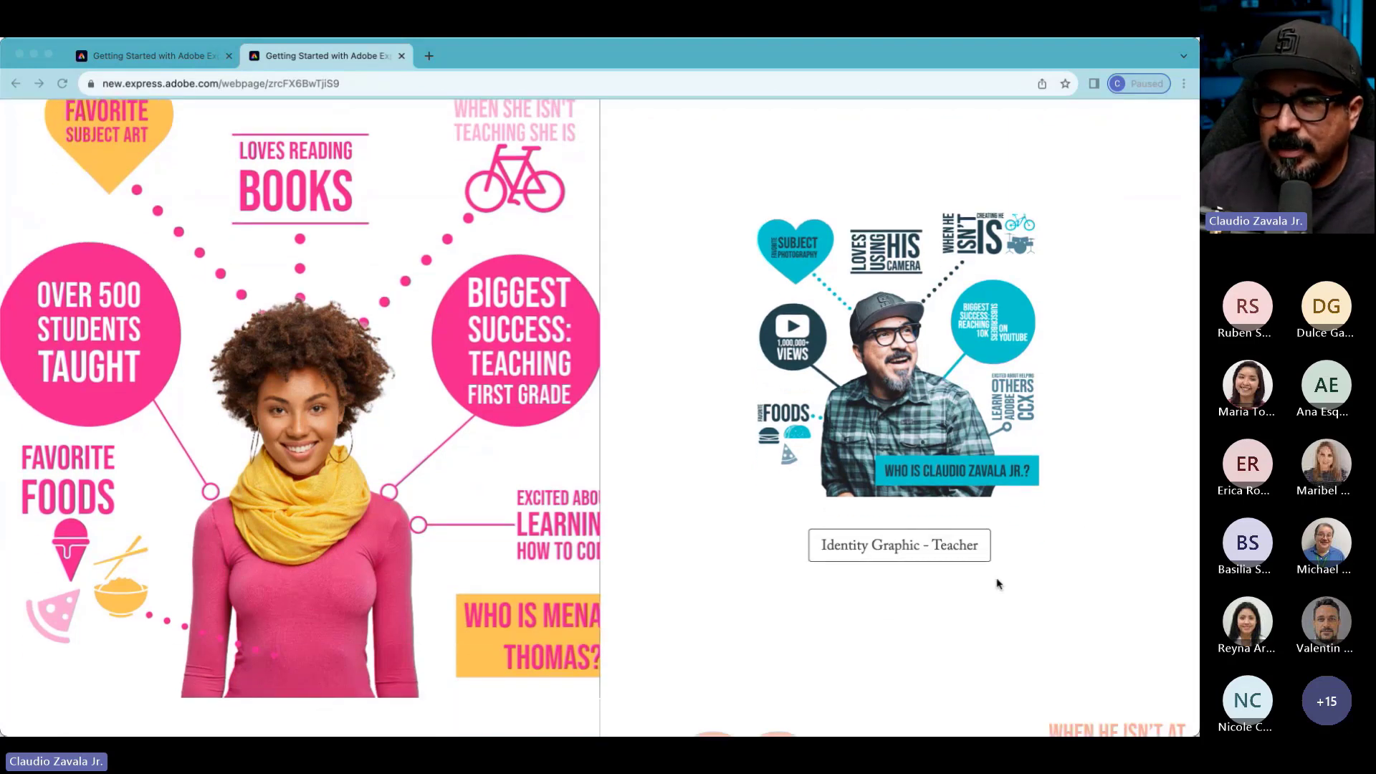
click(1075, 527)
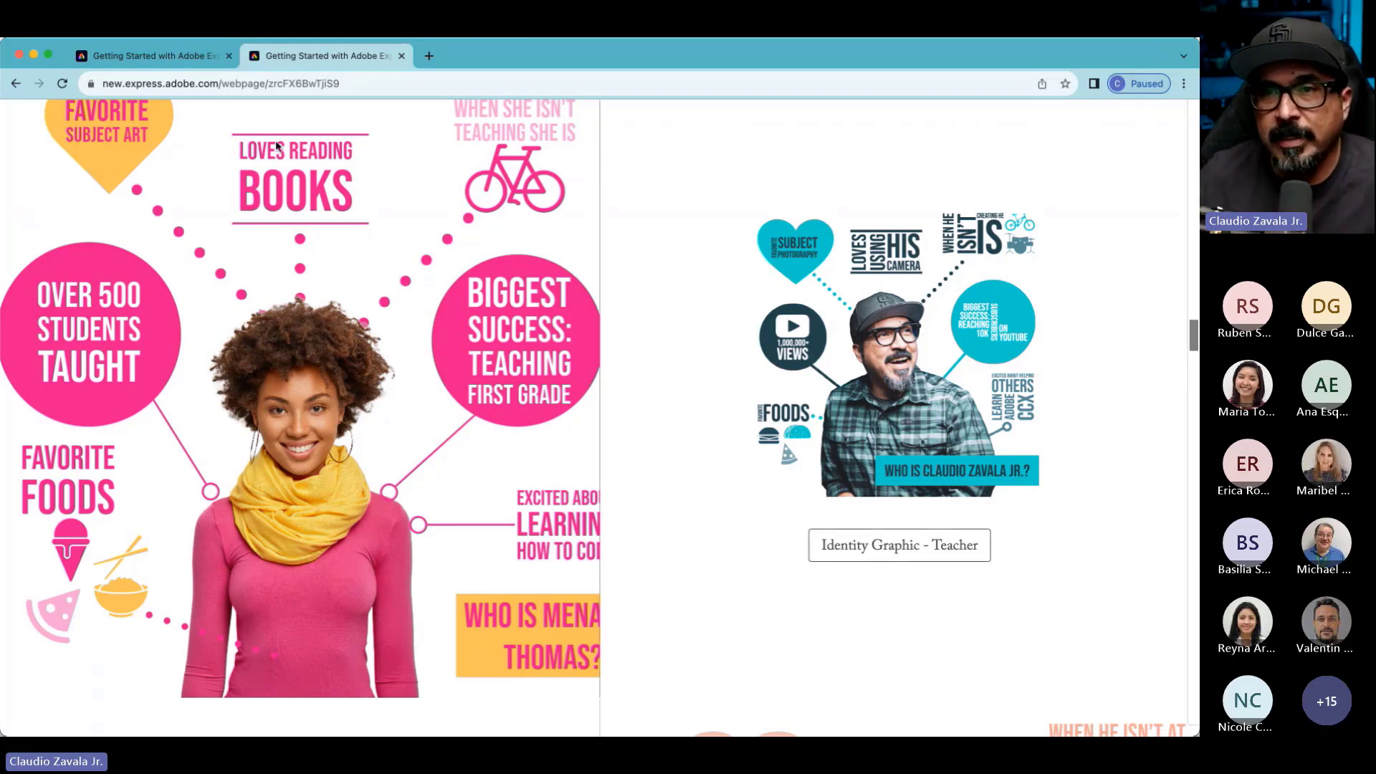
- Confirm still creating in the webpage editor and open new.express.adobe.com in a new browser tab
click(190, 63)
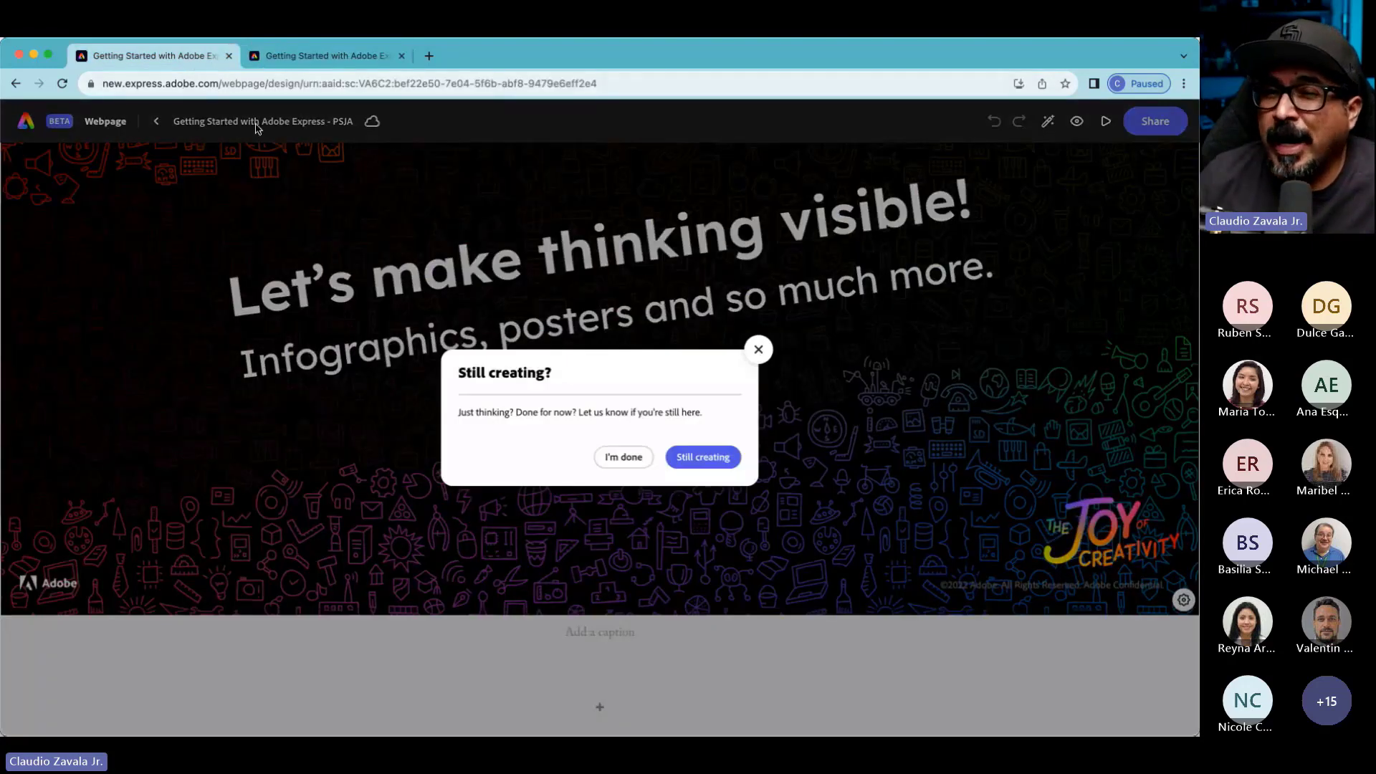
click(692, 459)
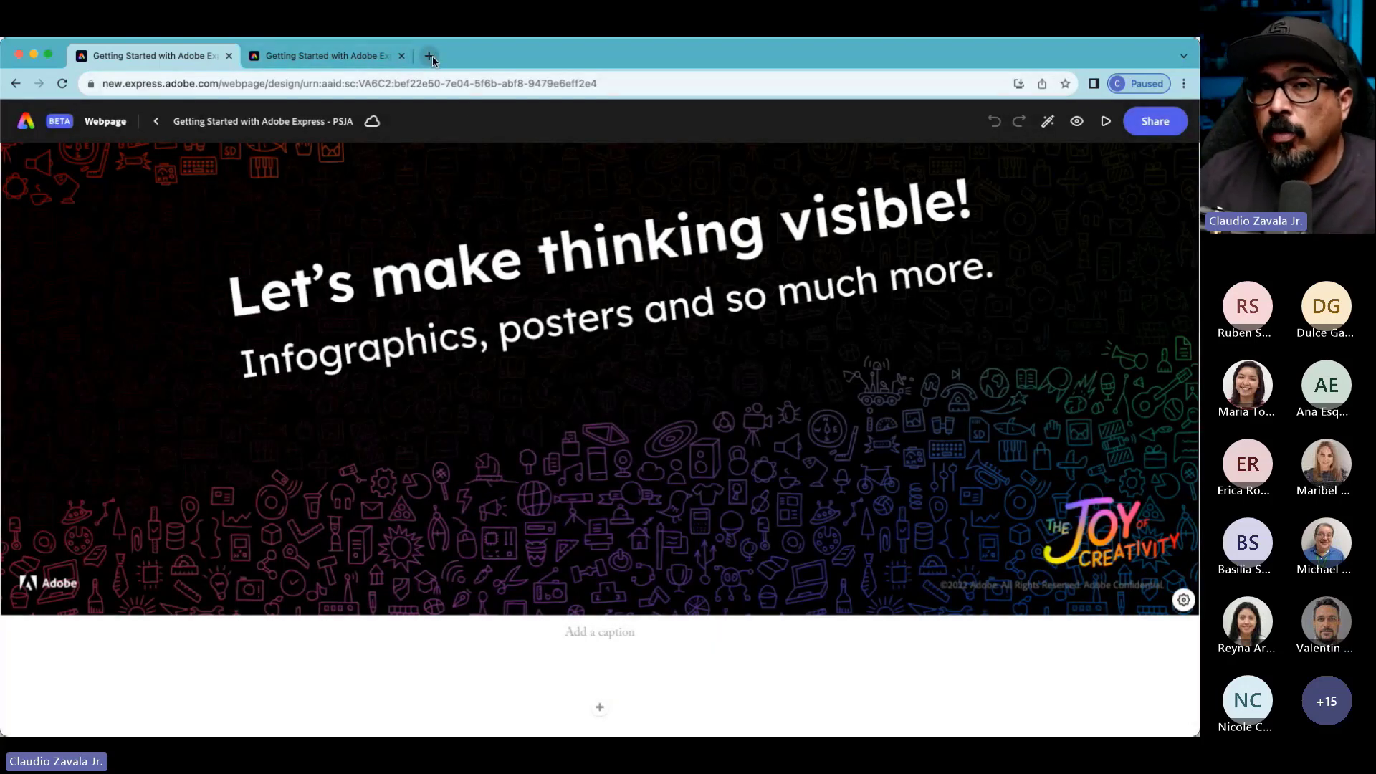
click(430, 55)
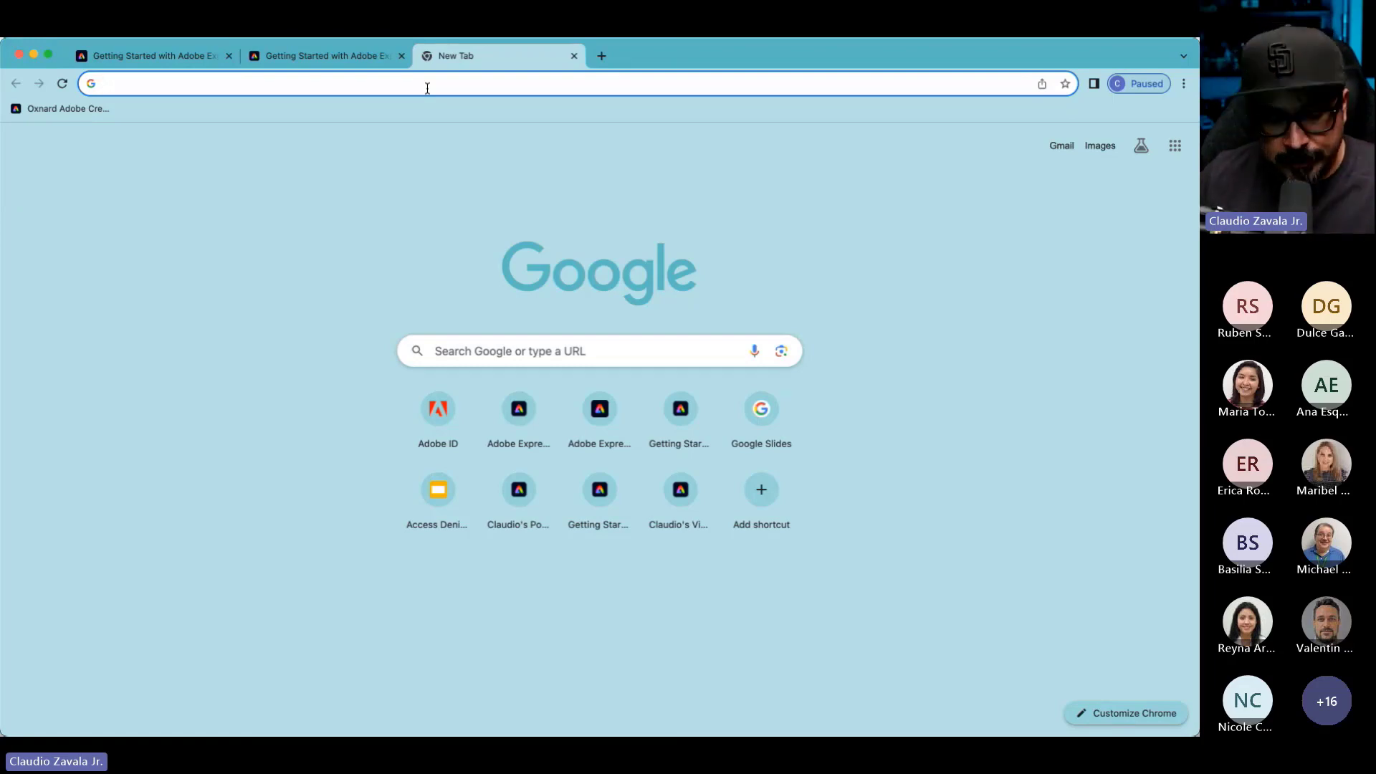
text(new)
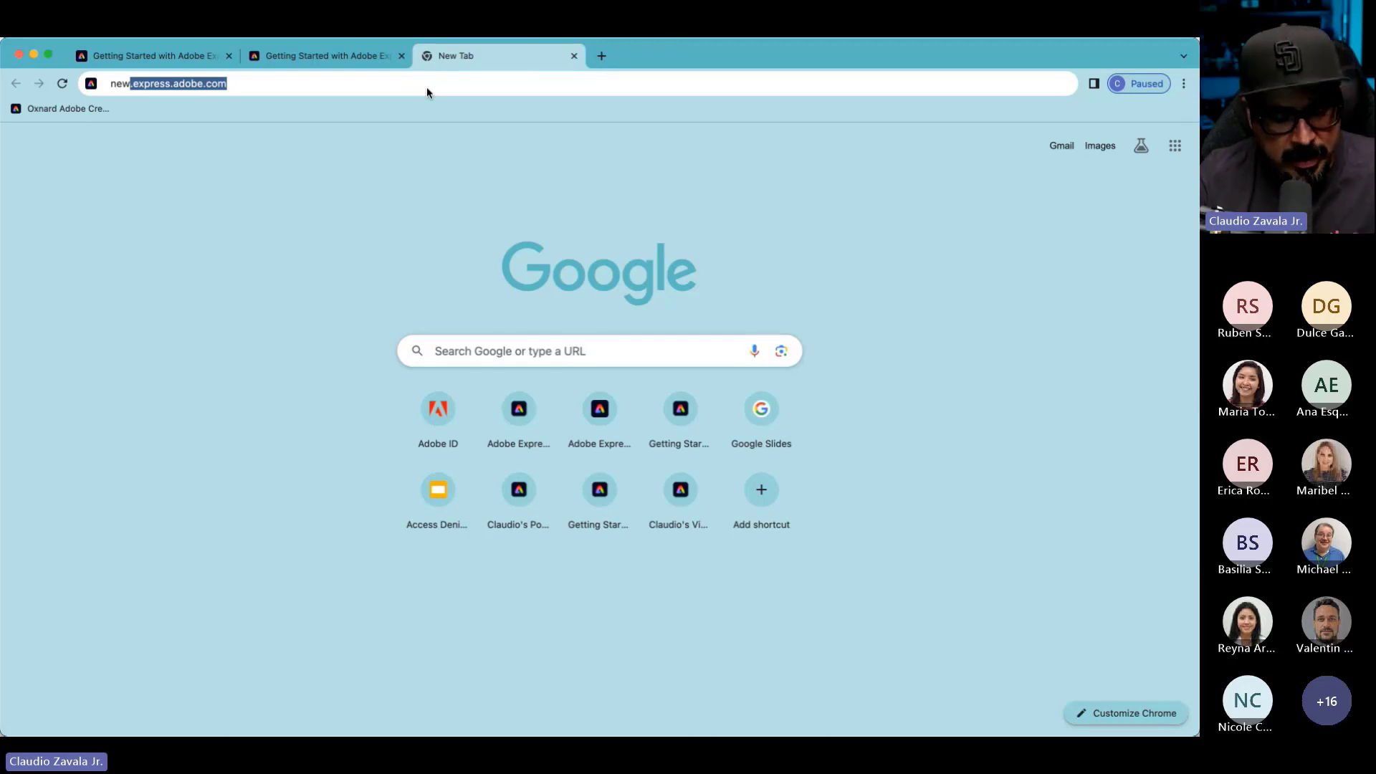
key(super+a)
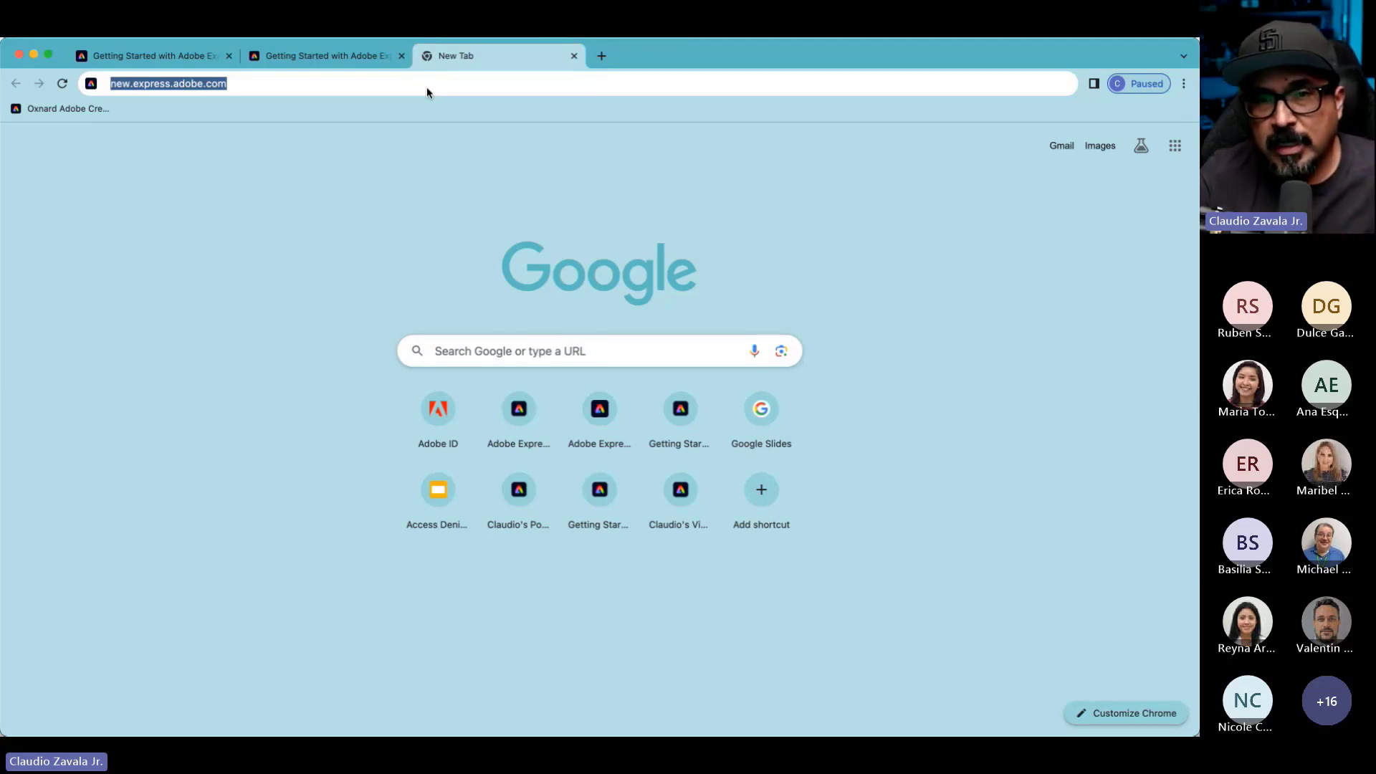
key(Return)
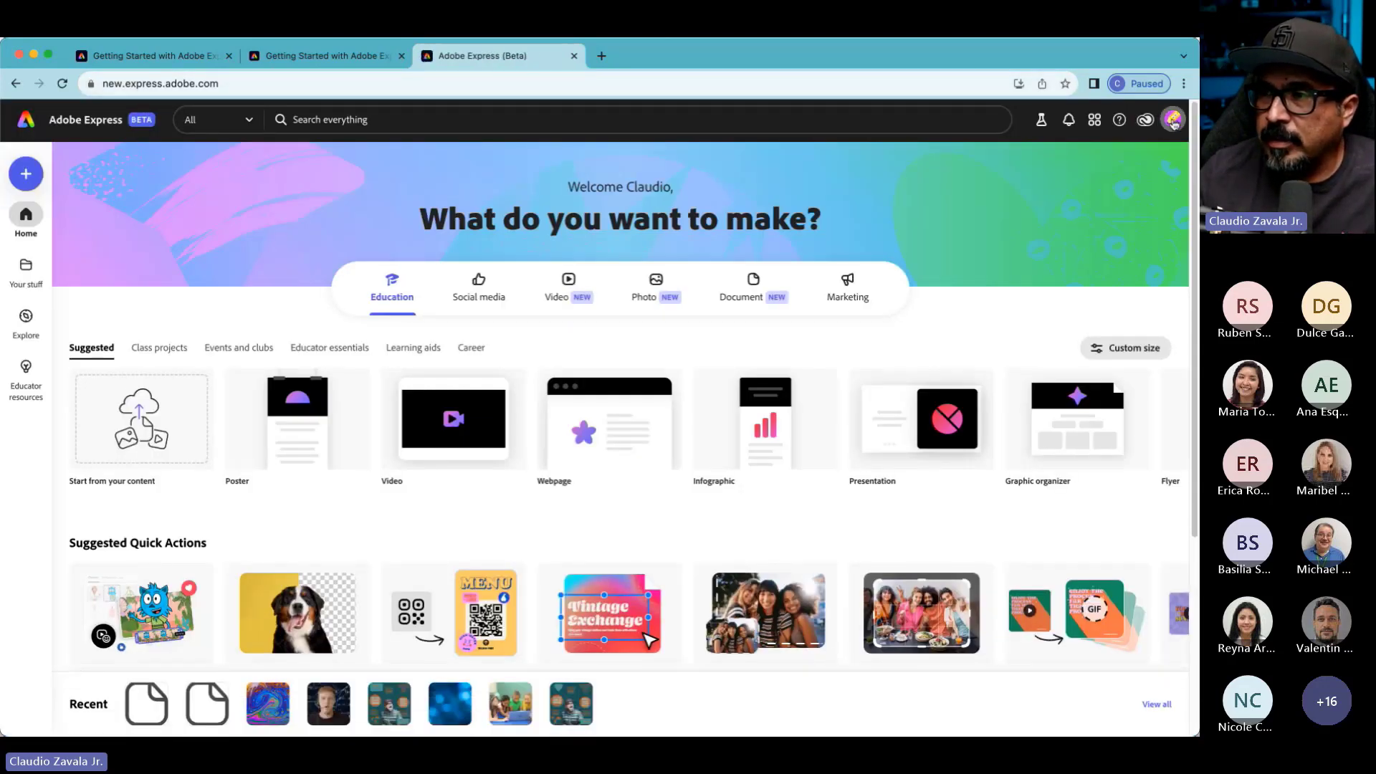
- Sign out of the Adobe Express account and reload the sign-in page at new.express.adobe.com
click(1173, 122)
click(1060, 308)
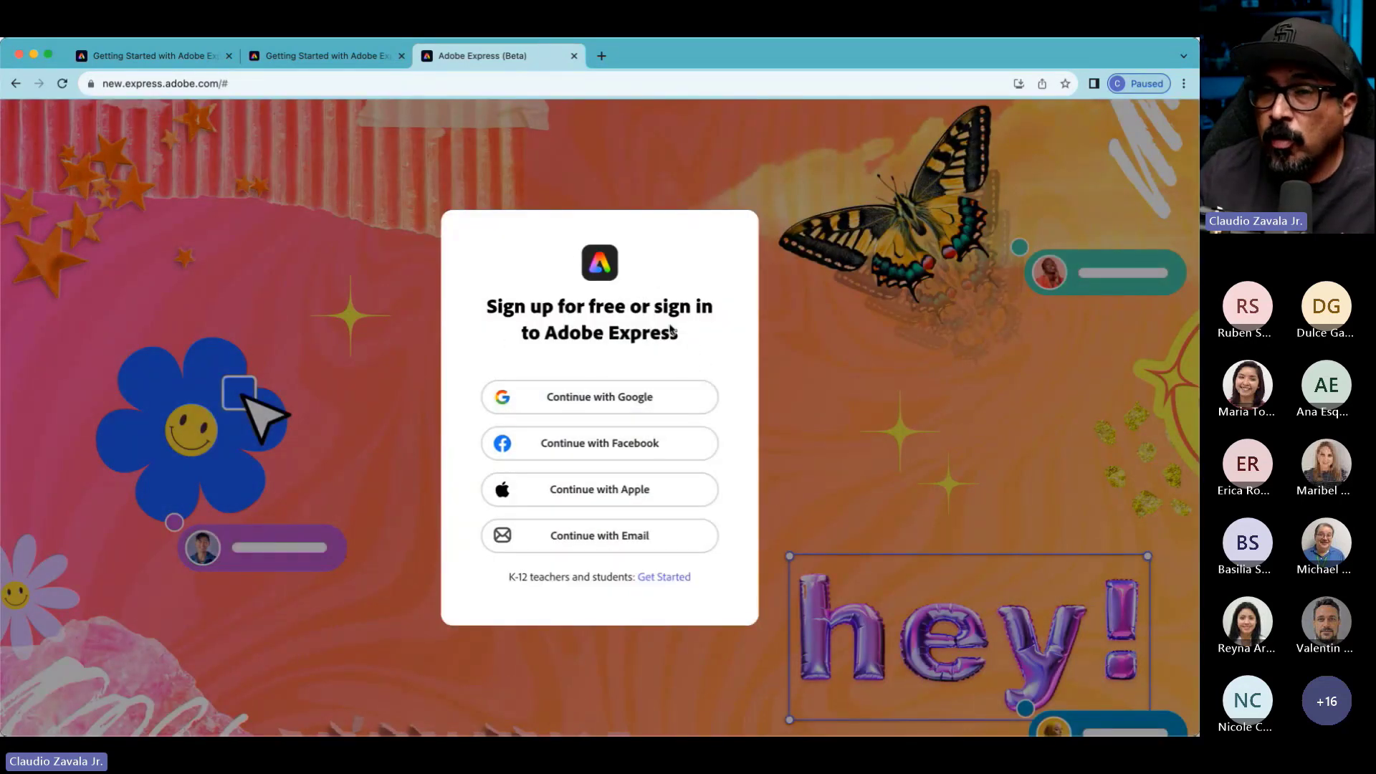
click(466, 85)
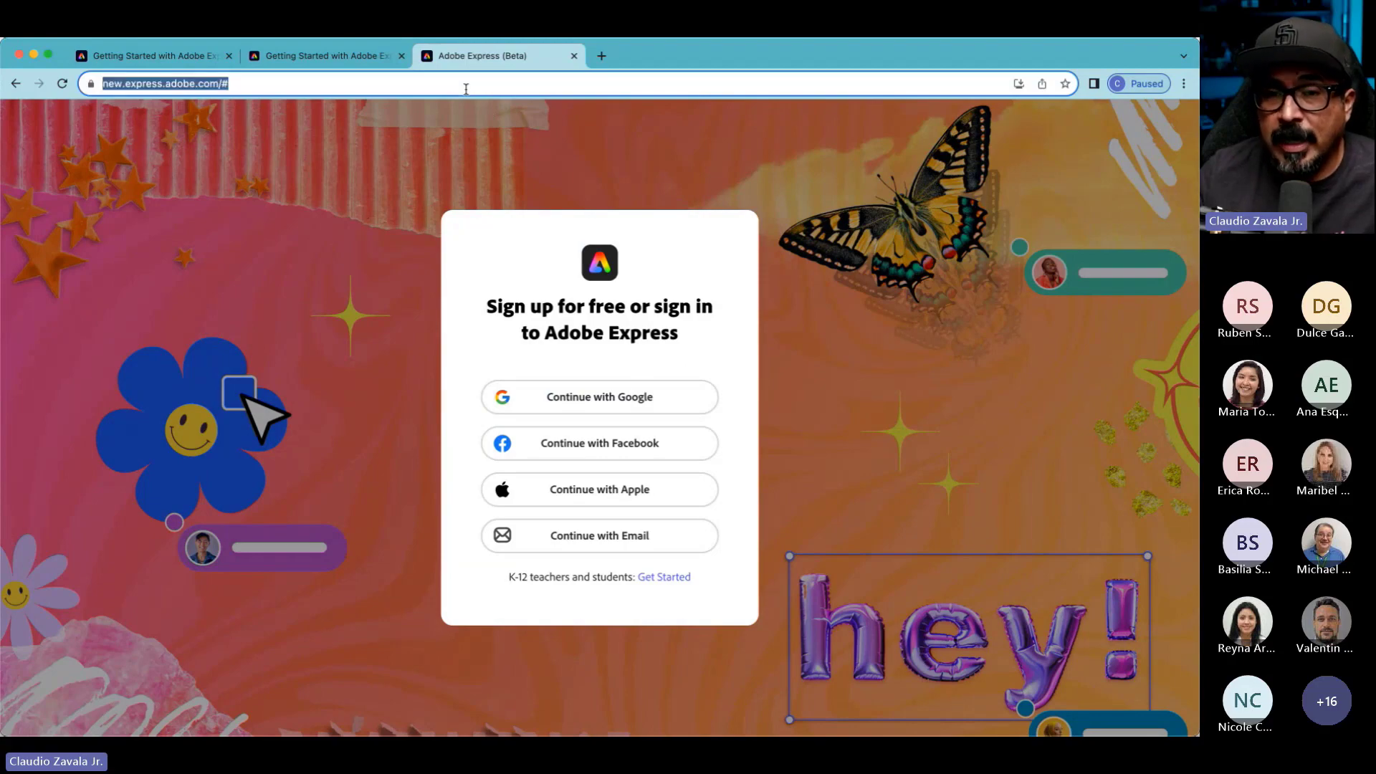
key(End)
key(BackSpace)
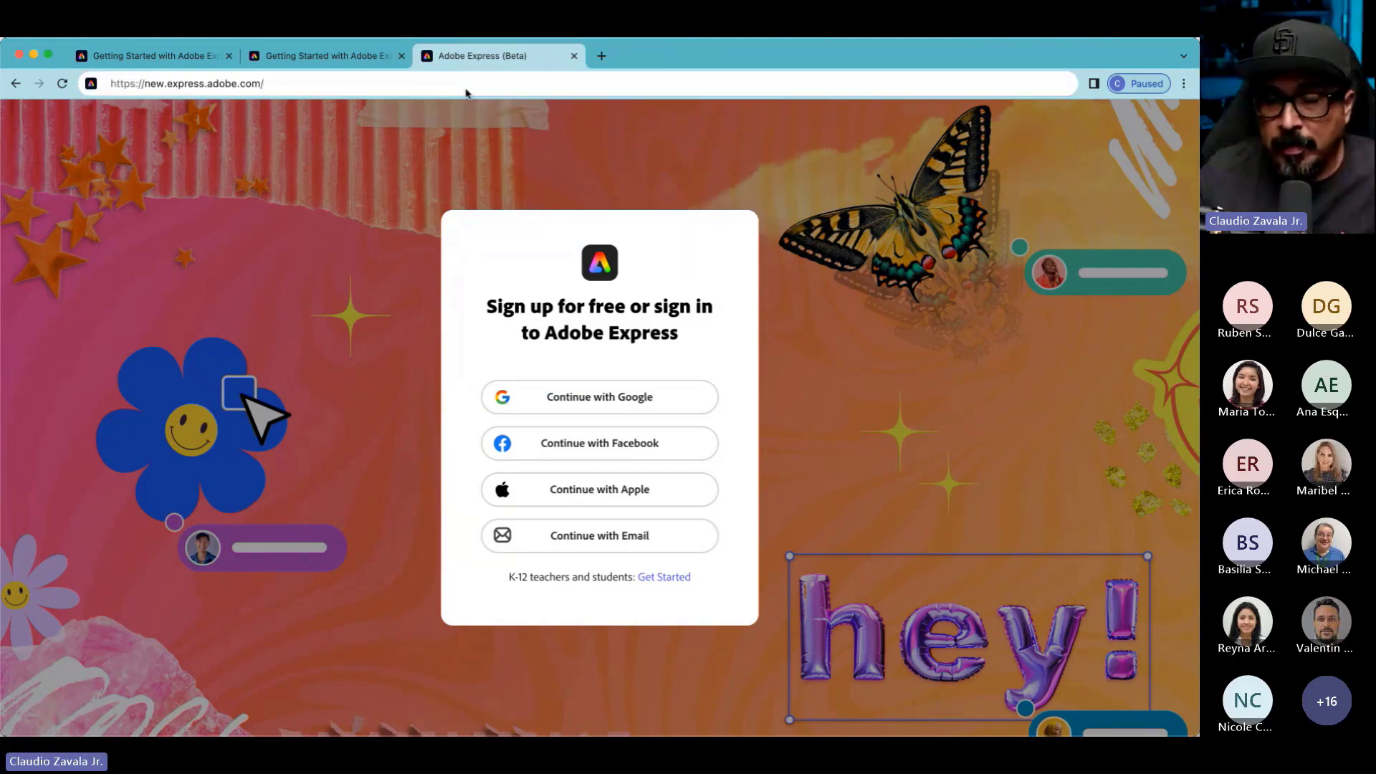
key(Return)
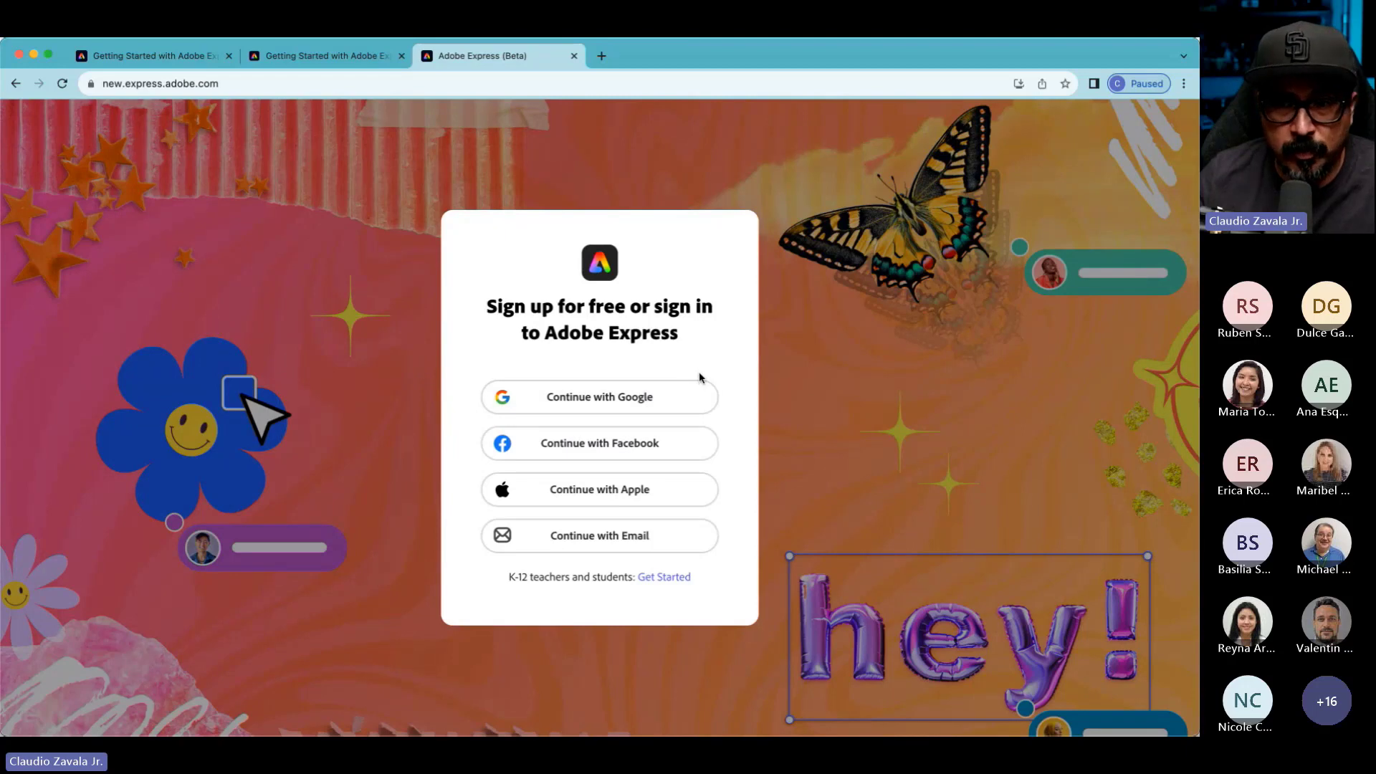
- Sign in to Adobe Express with the listed Google account, entering the account password
click(674, 405)
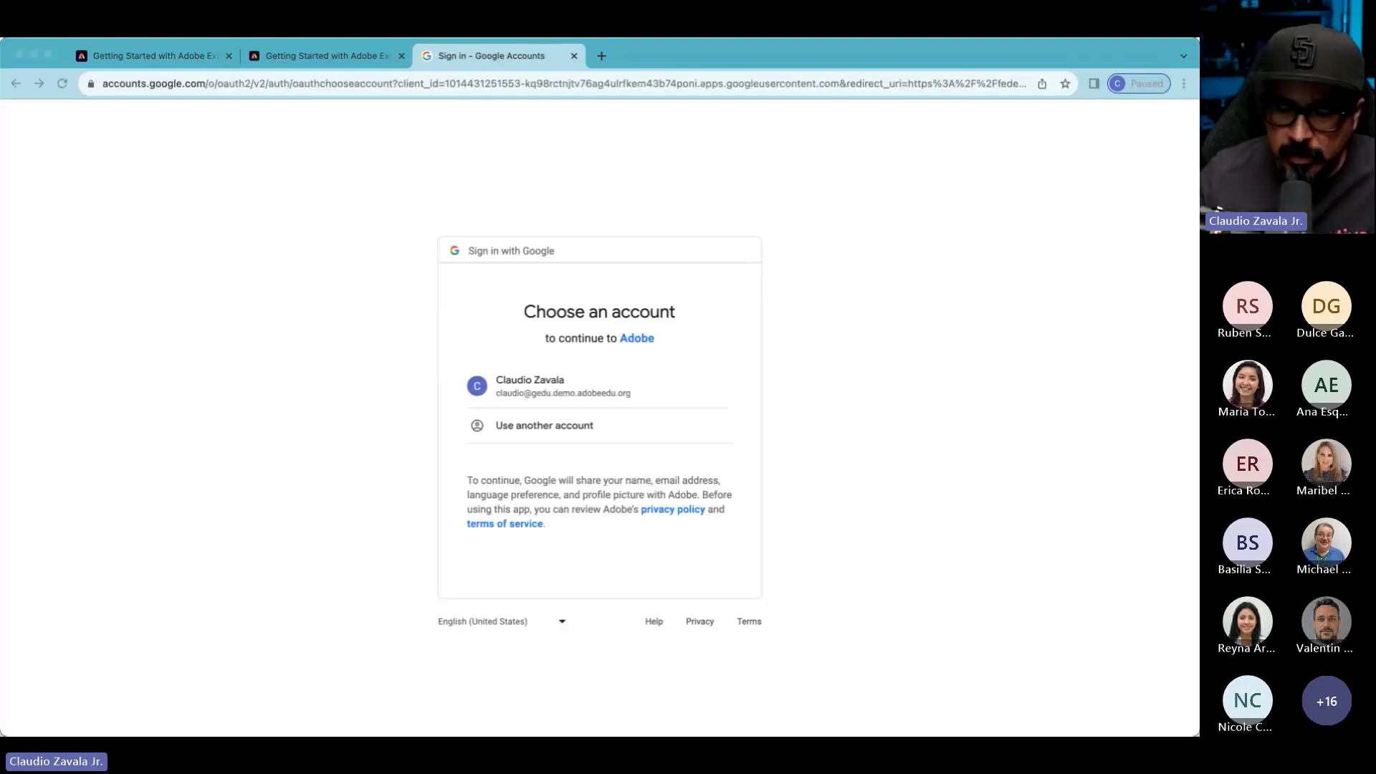
click(608, 391)
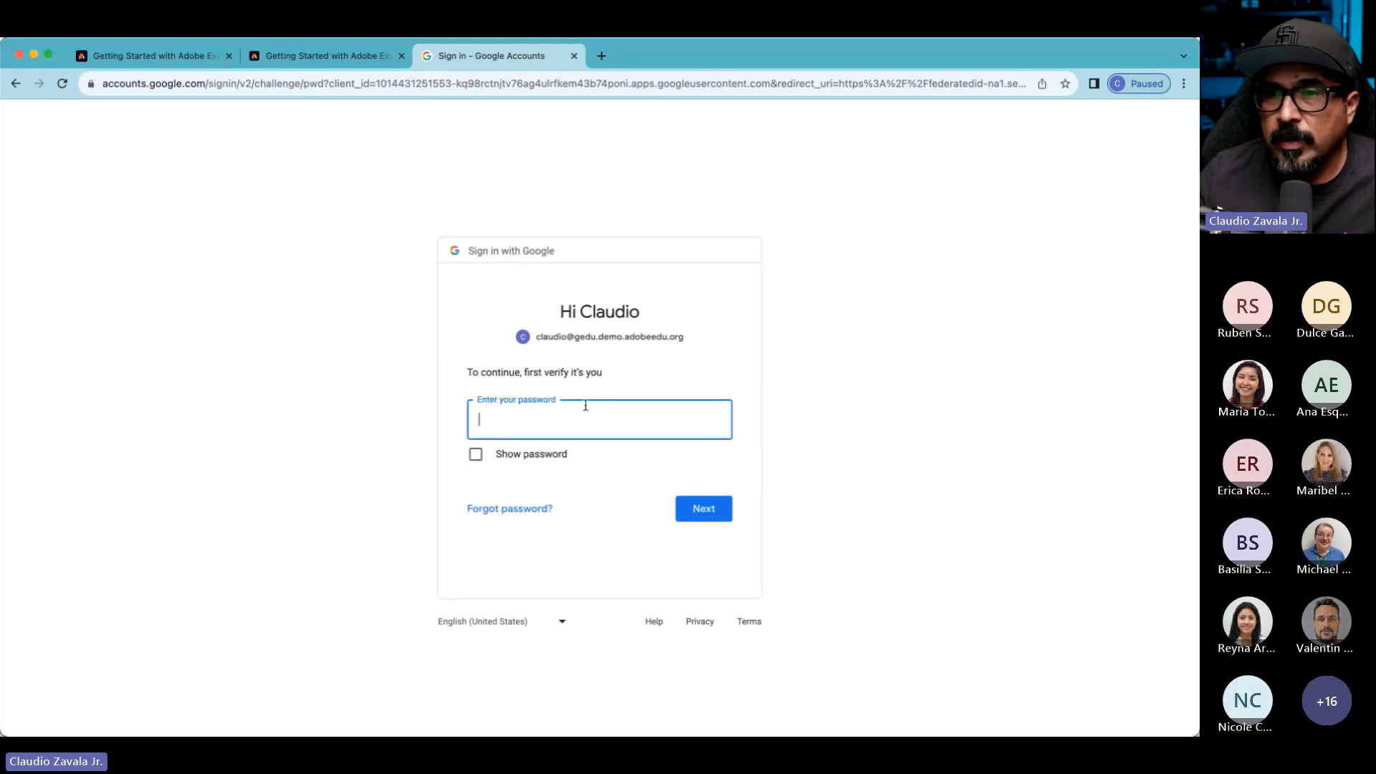
text(•••••)
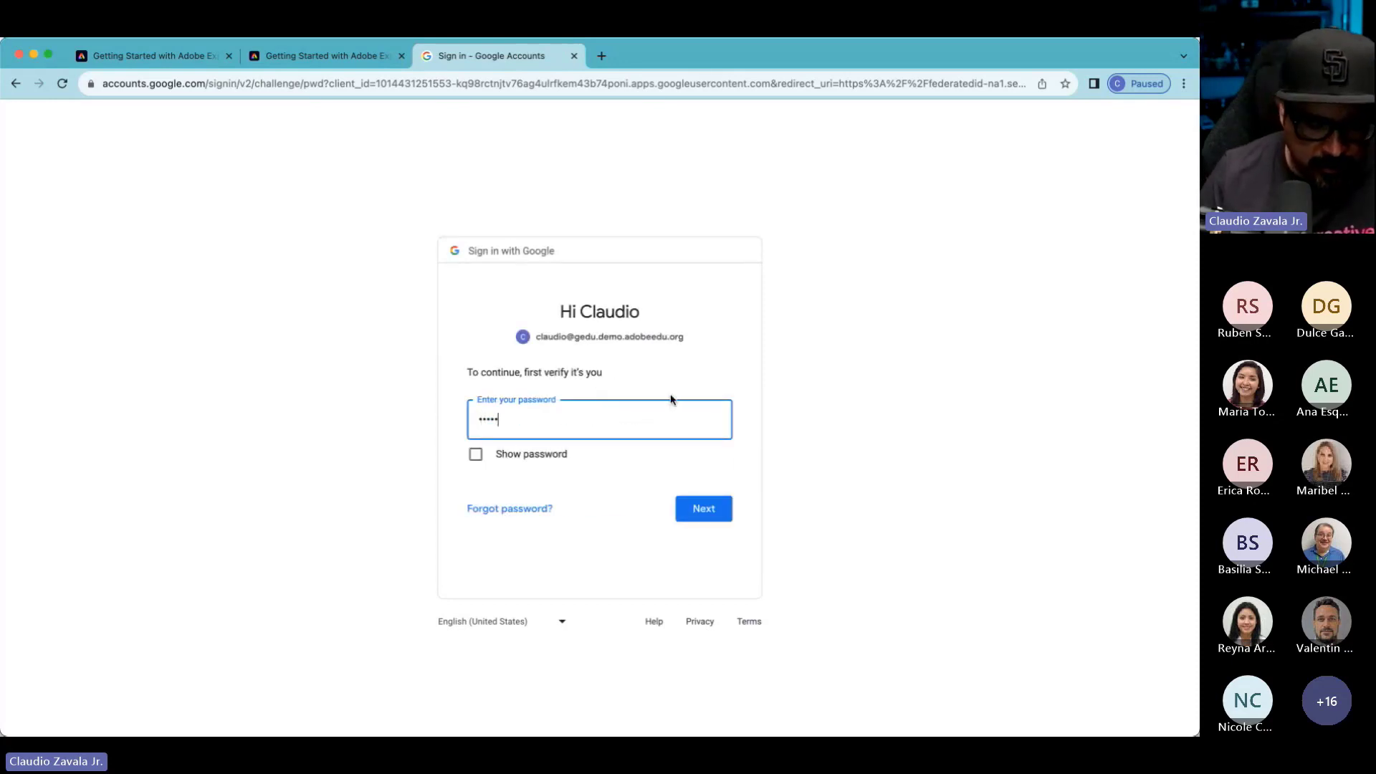
text(••••)
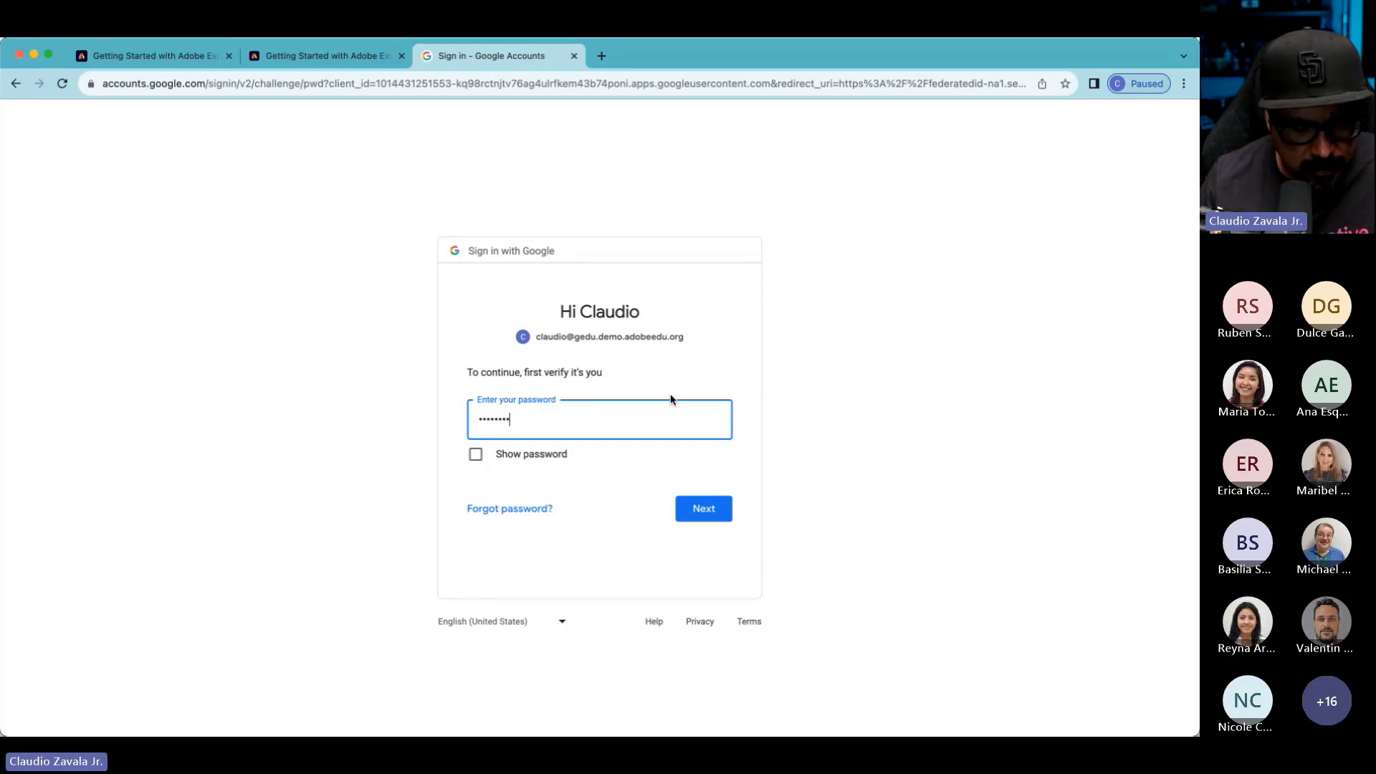
key(Return)
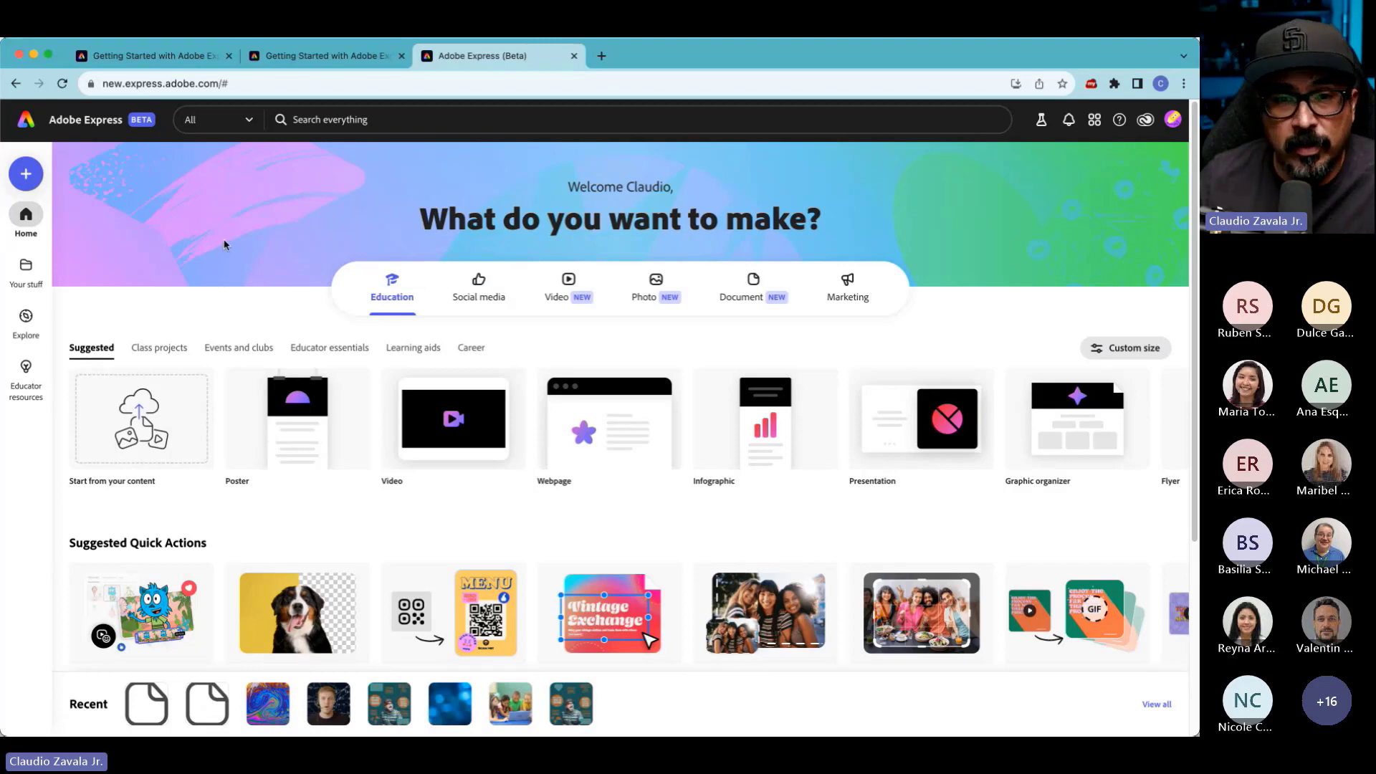
- Look over the home page's Education project types, Suggested Quick Actions and Popular templates, and return to its beginning
scroll(199, 342, down, 3)
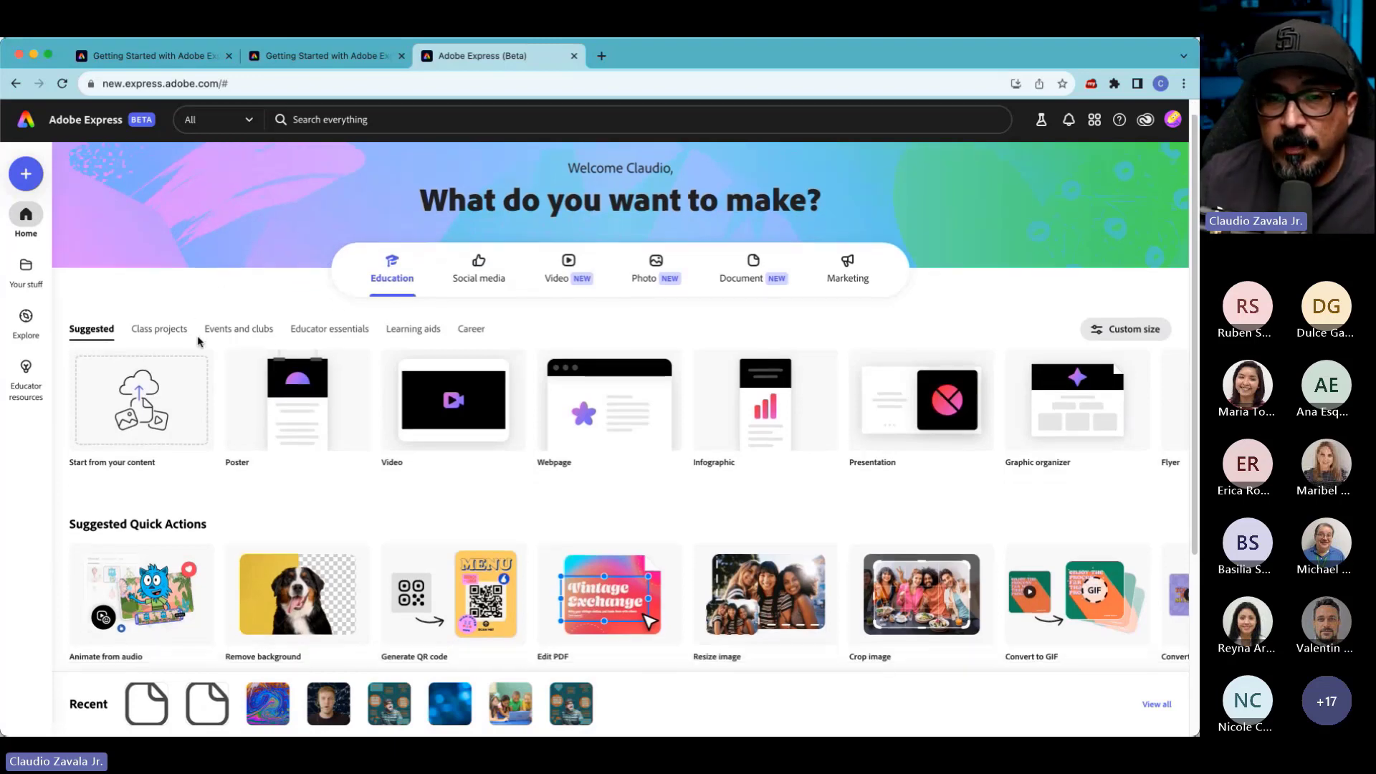
scroll(199, 342, down, 2)
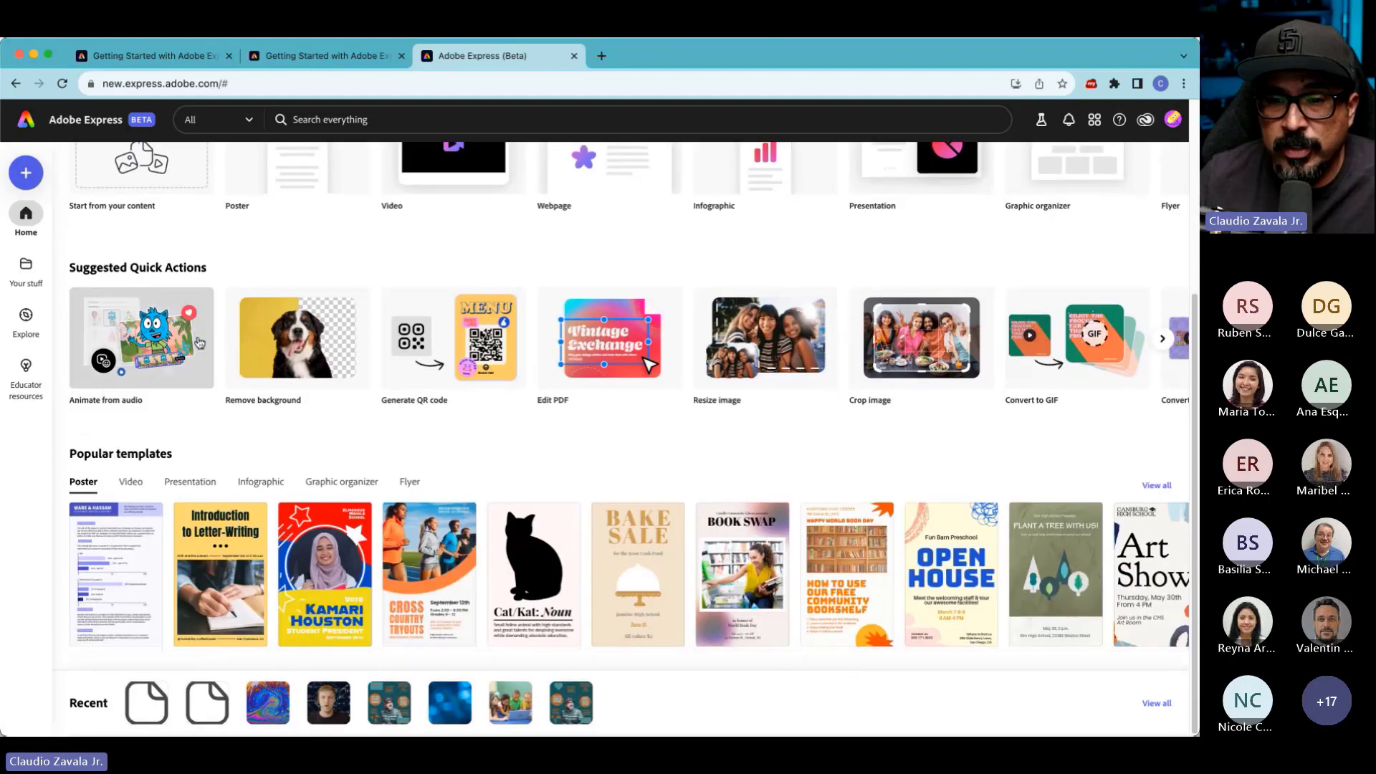
scroll(199, 342, up, 5)
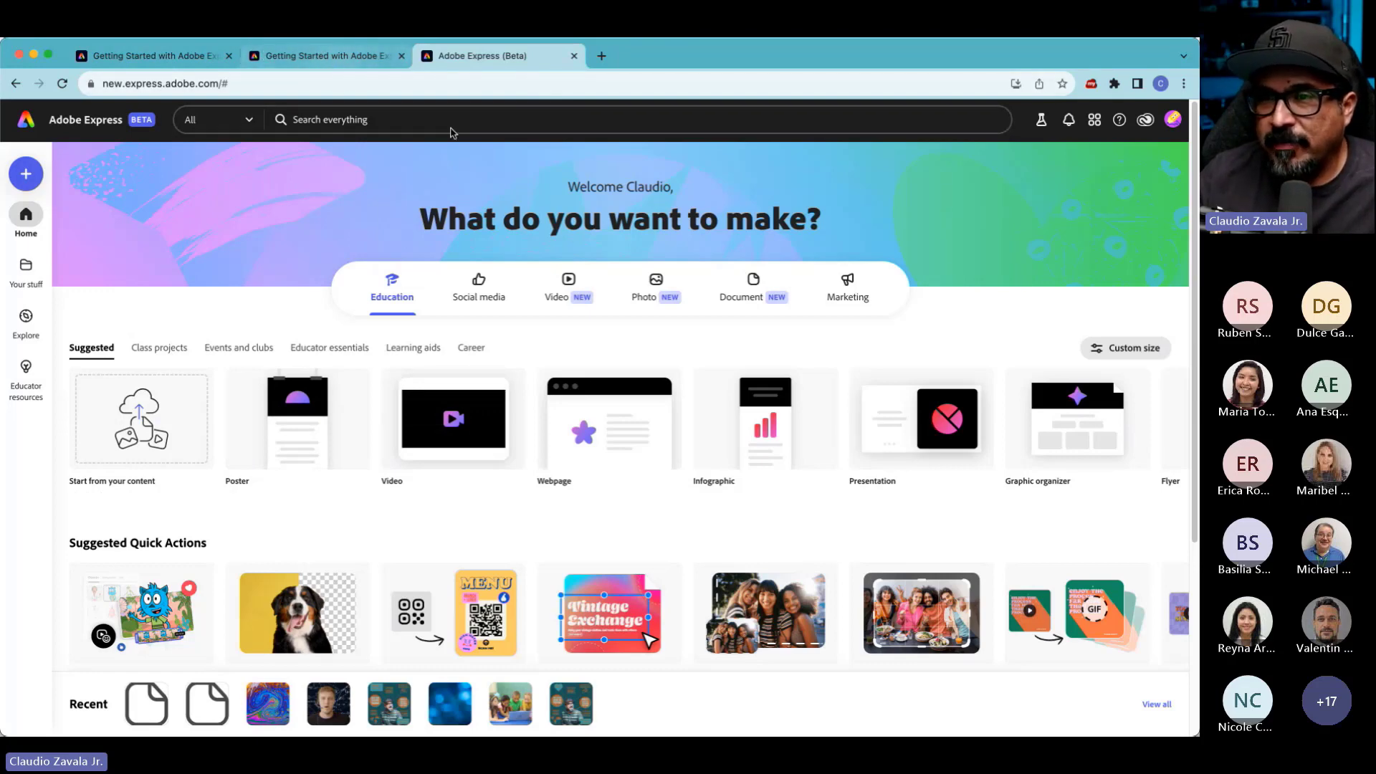
scroll(620, 479, down, 2)
scroll(621, 480, down, 3)
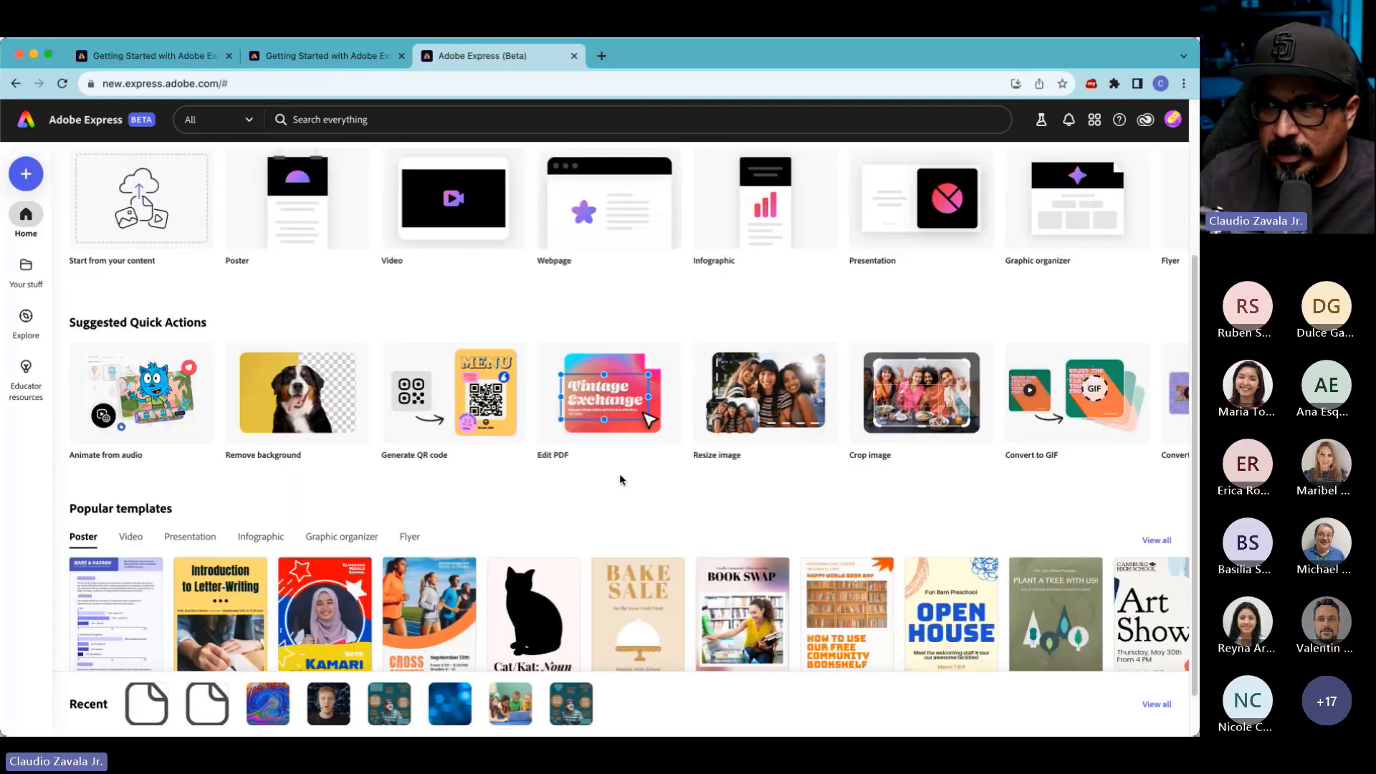
scroll(620, 480, up, 5)
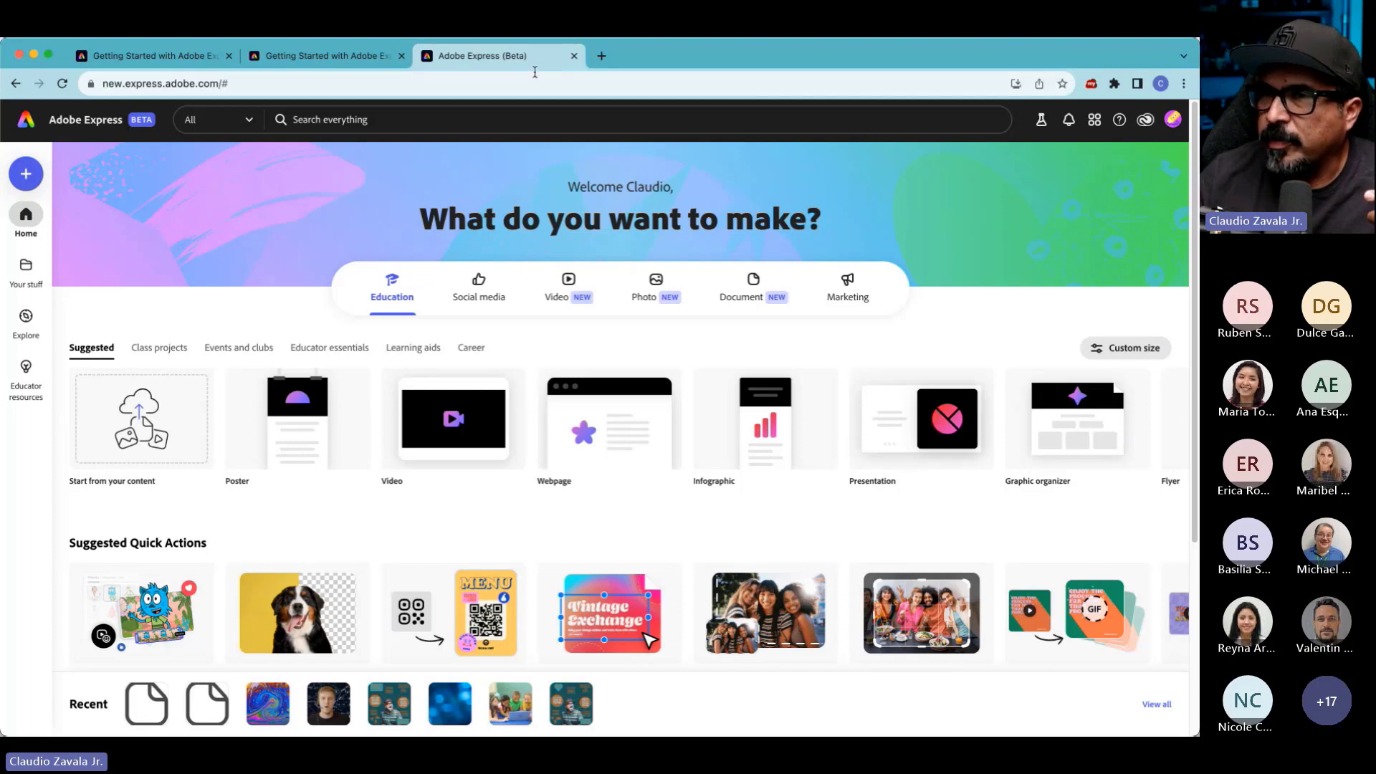
- Return to the published guide webpage and open the Identity Graphic - Teacher template as an editable design
click(310, 55)
triple_click(959, 546)
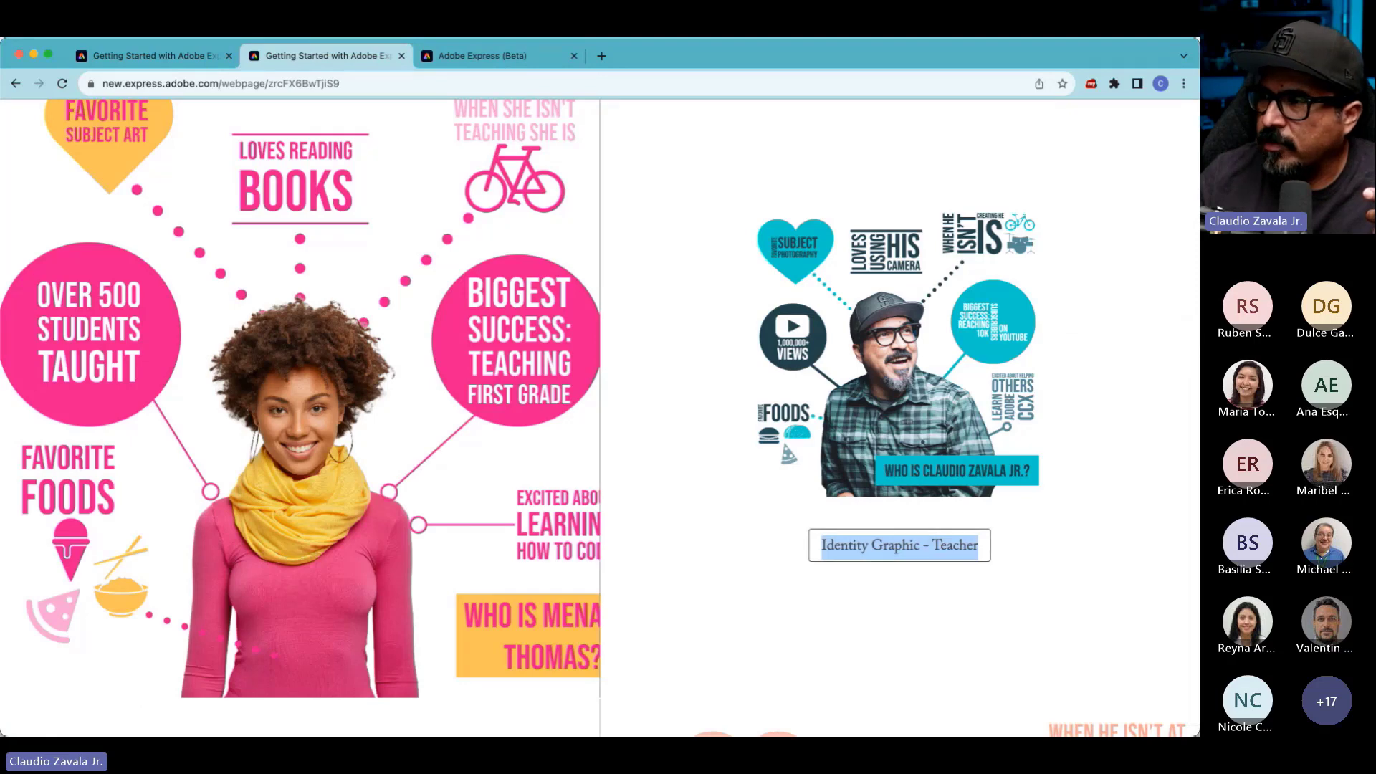
key(super+Tab)
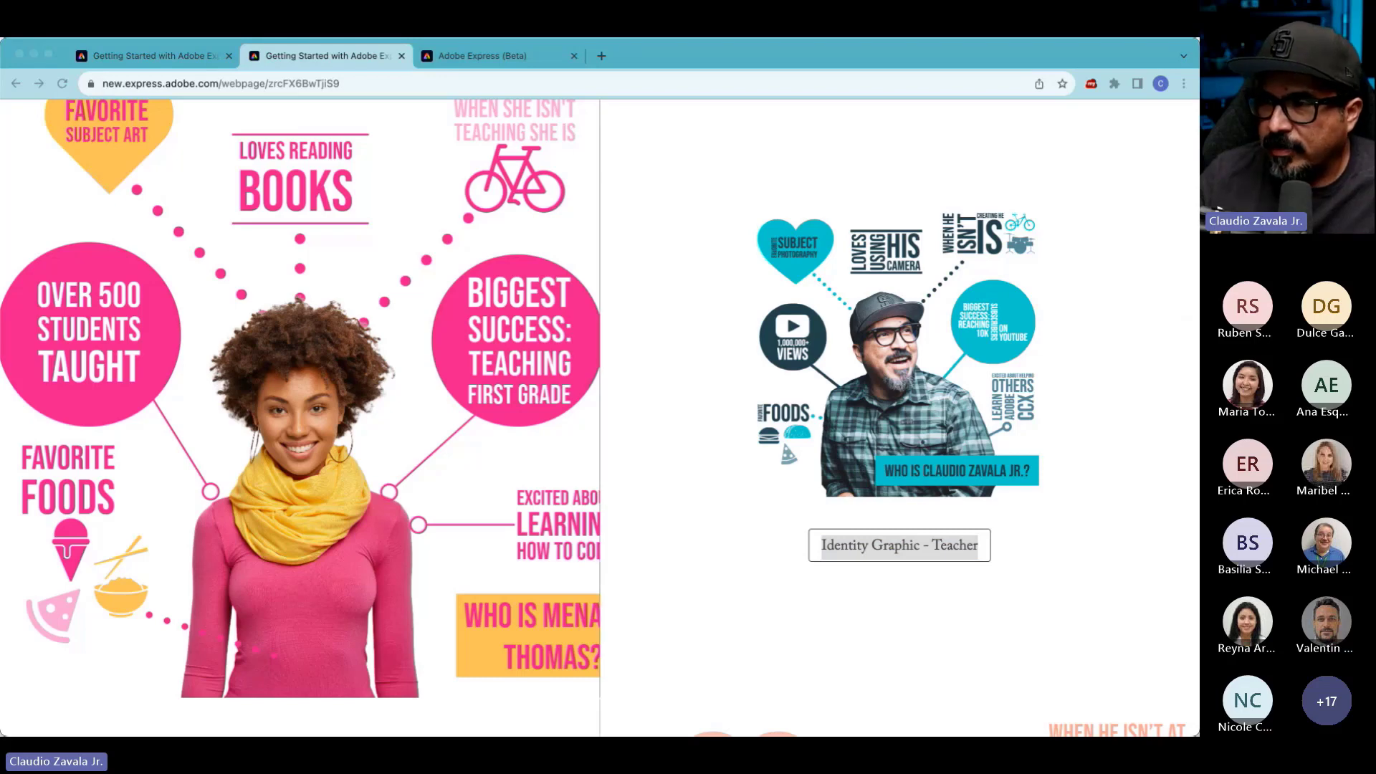
key(super+Tab)
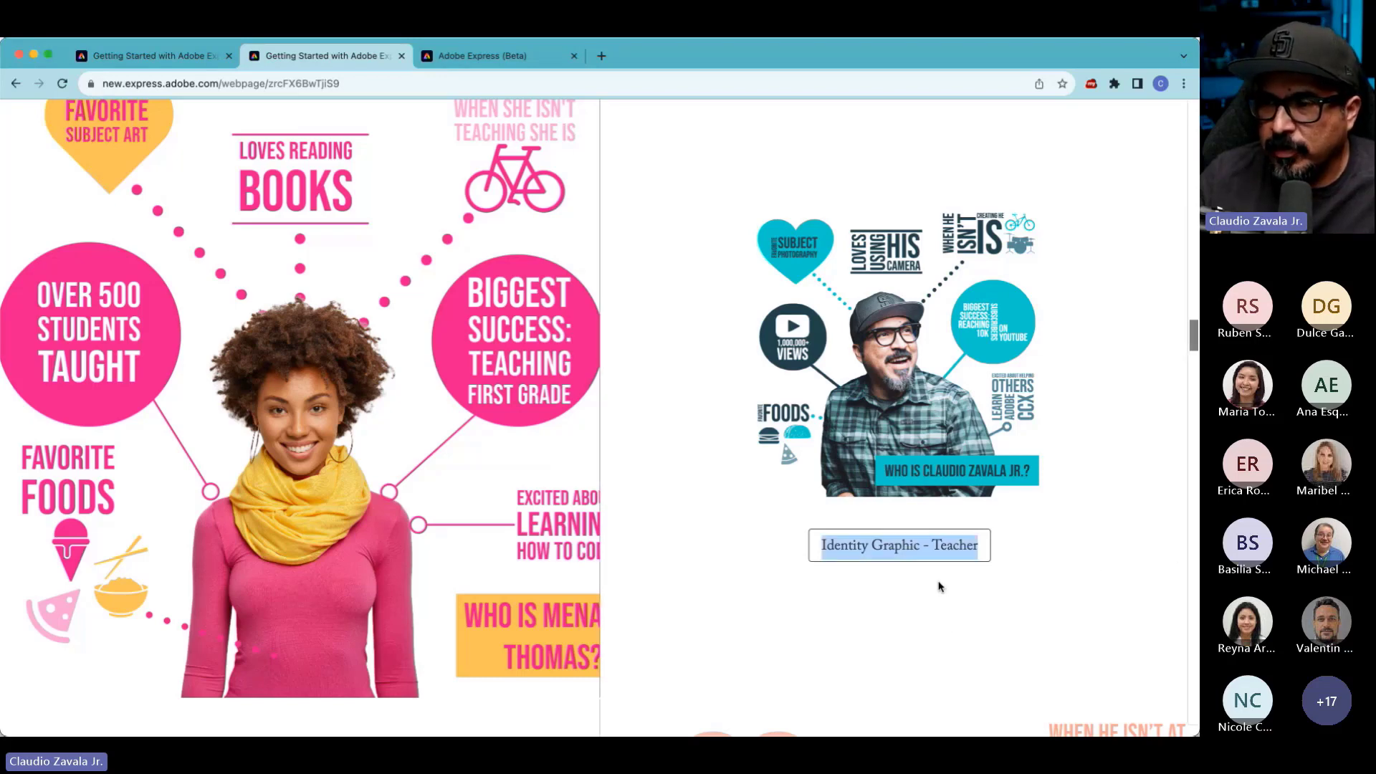
click(907, 548)
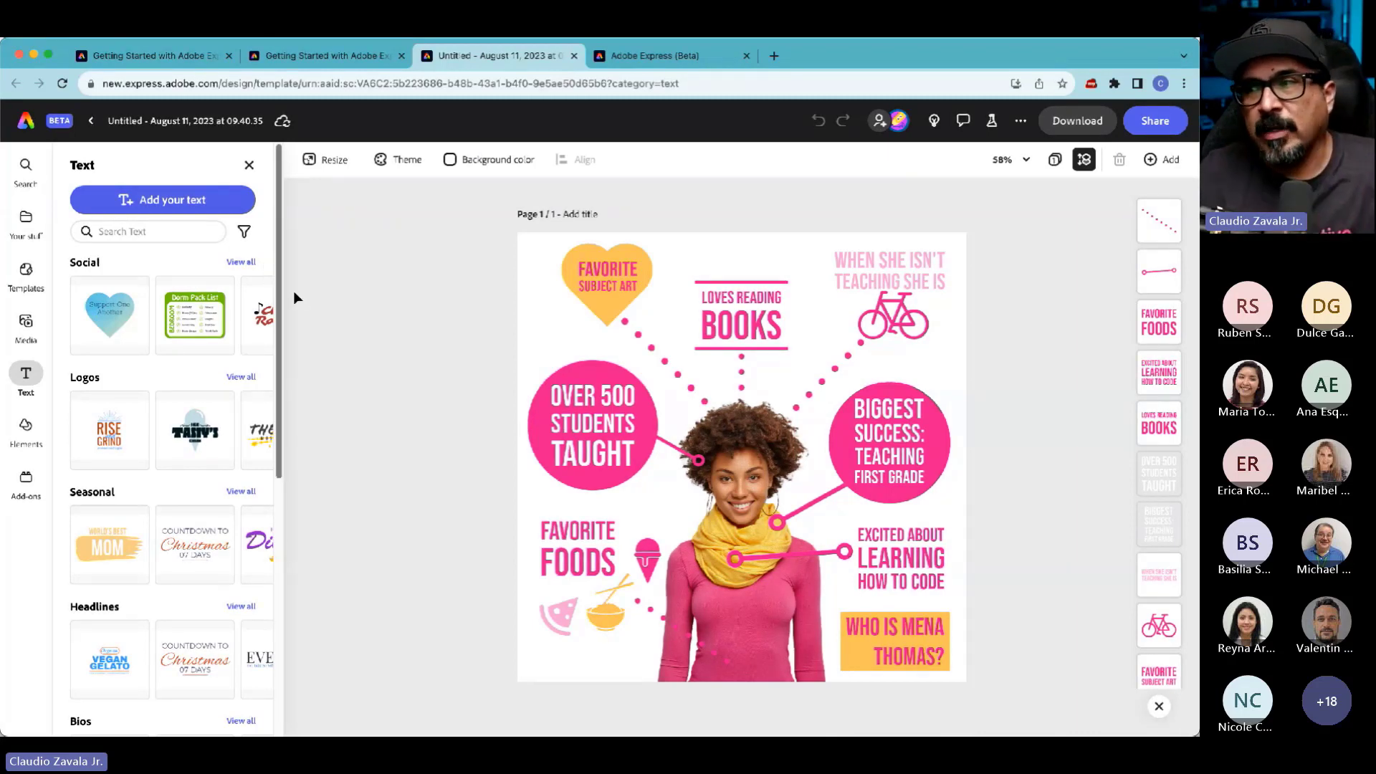
- Revisit the identity graphic examples on the guide webpage and return to the opened template design
click(337, 56)
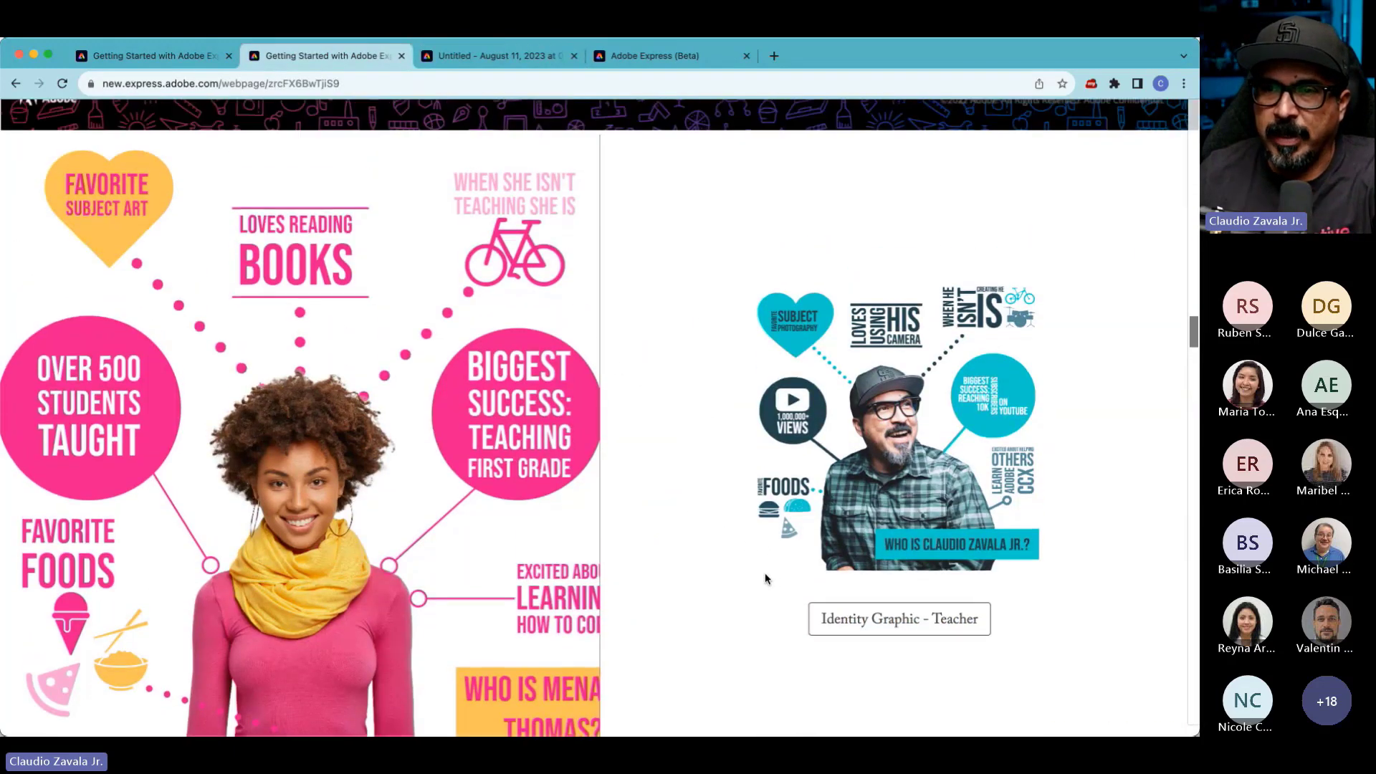
click(536, 58)
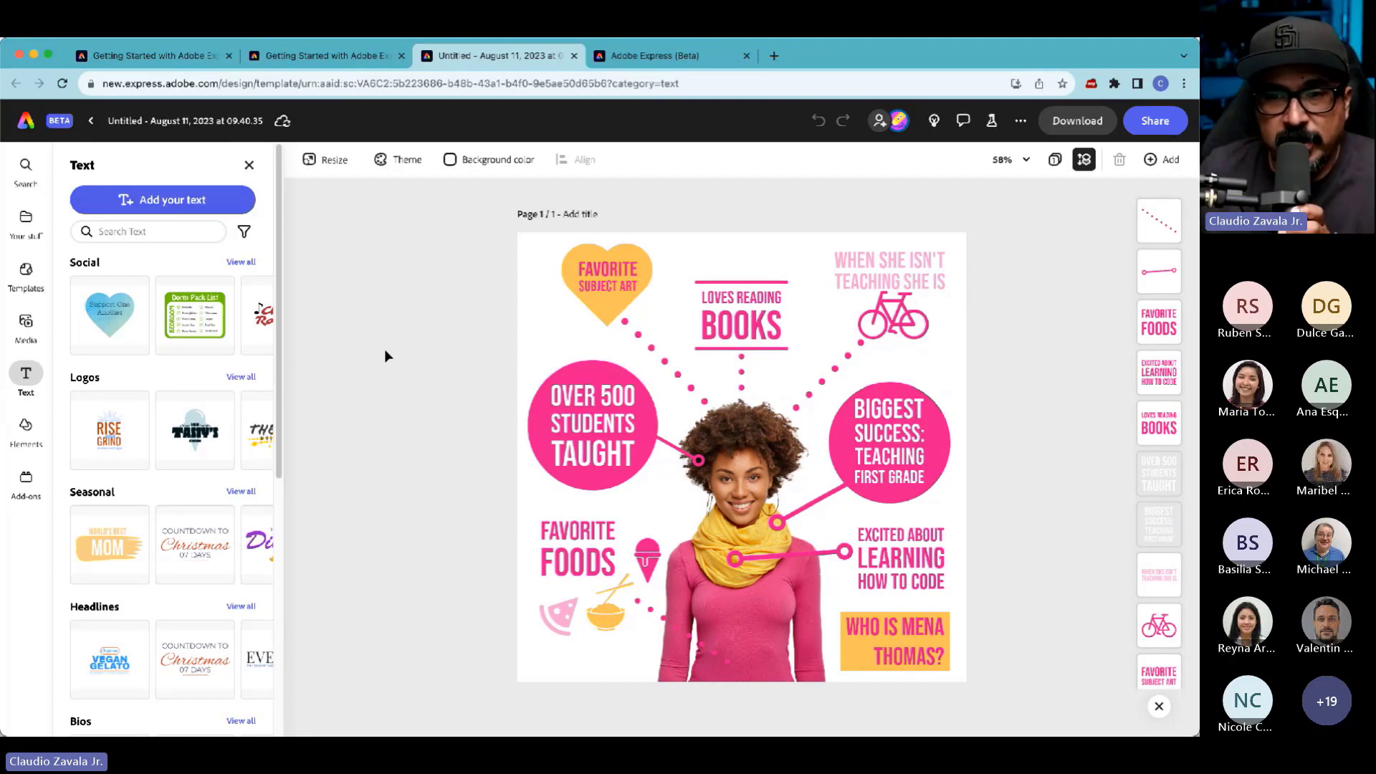
click(184, 119)
click(461, 316)
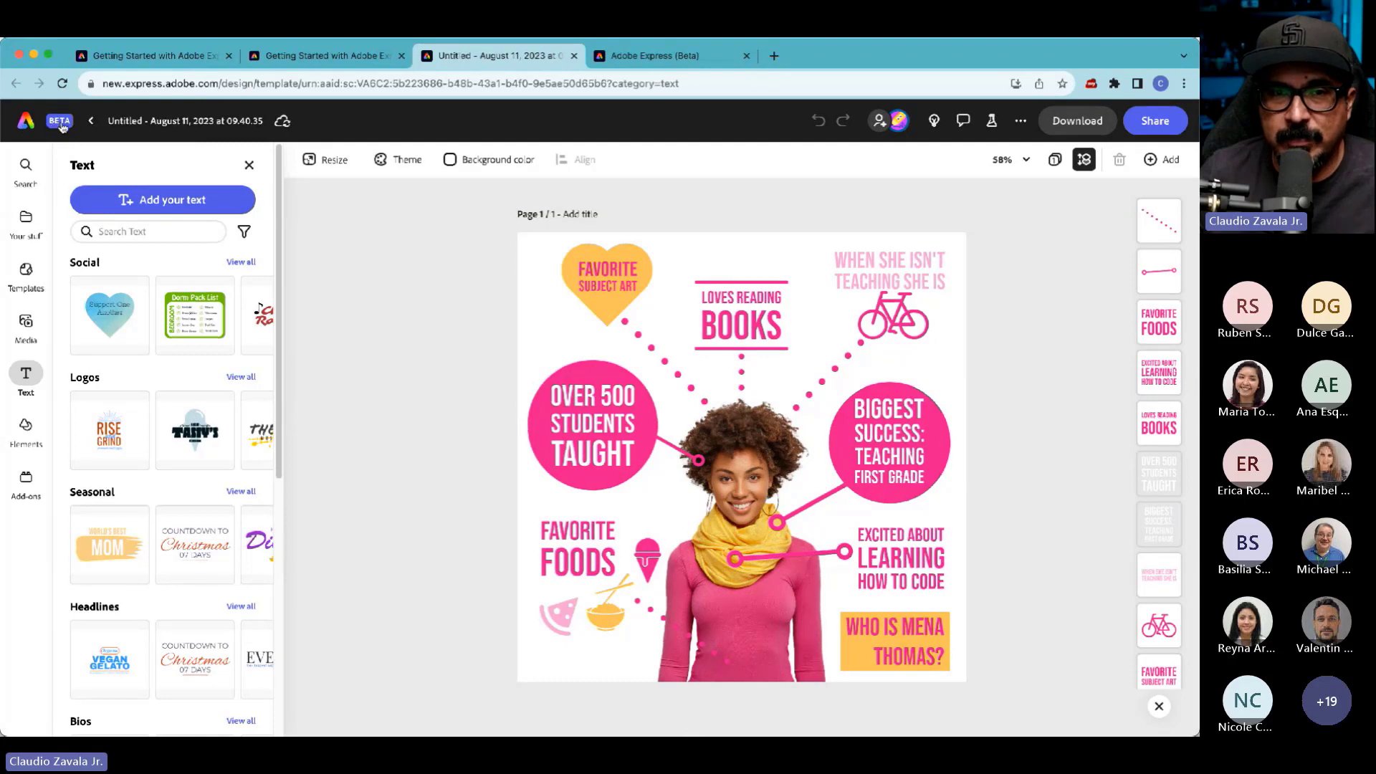
- Rename the untitled design with the presenter's first name followed by "Graphic PSJA"
click(114, 120)
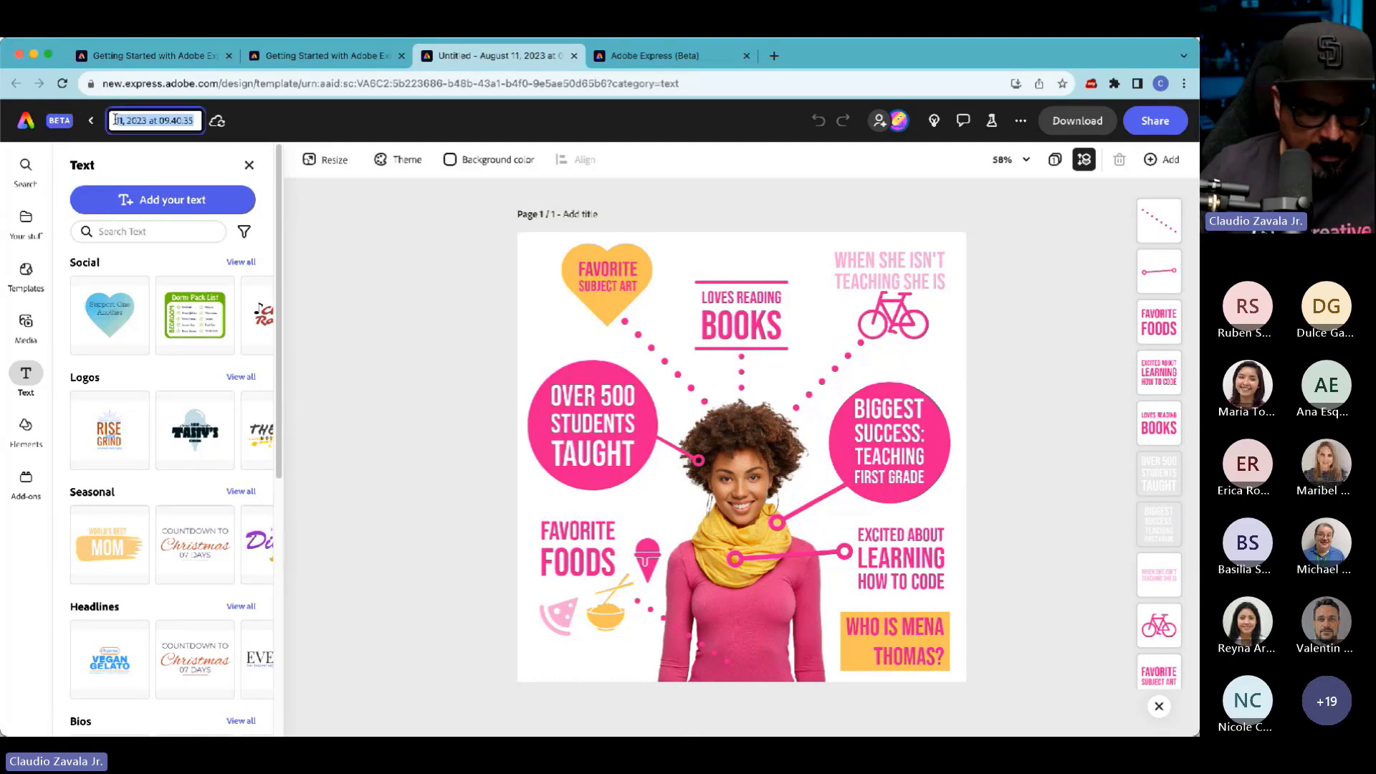
key(BackSpace)
text(Claudio)
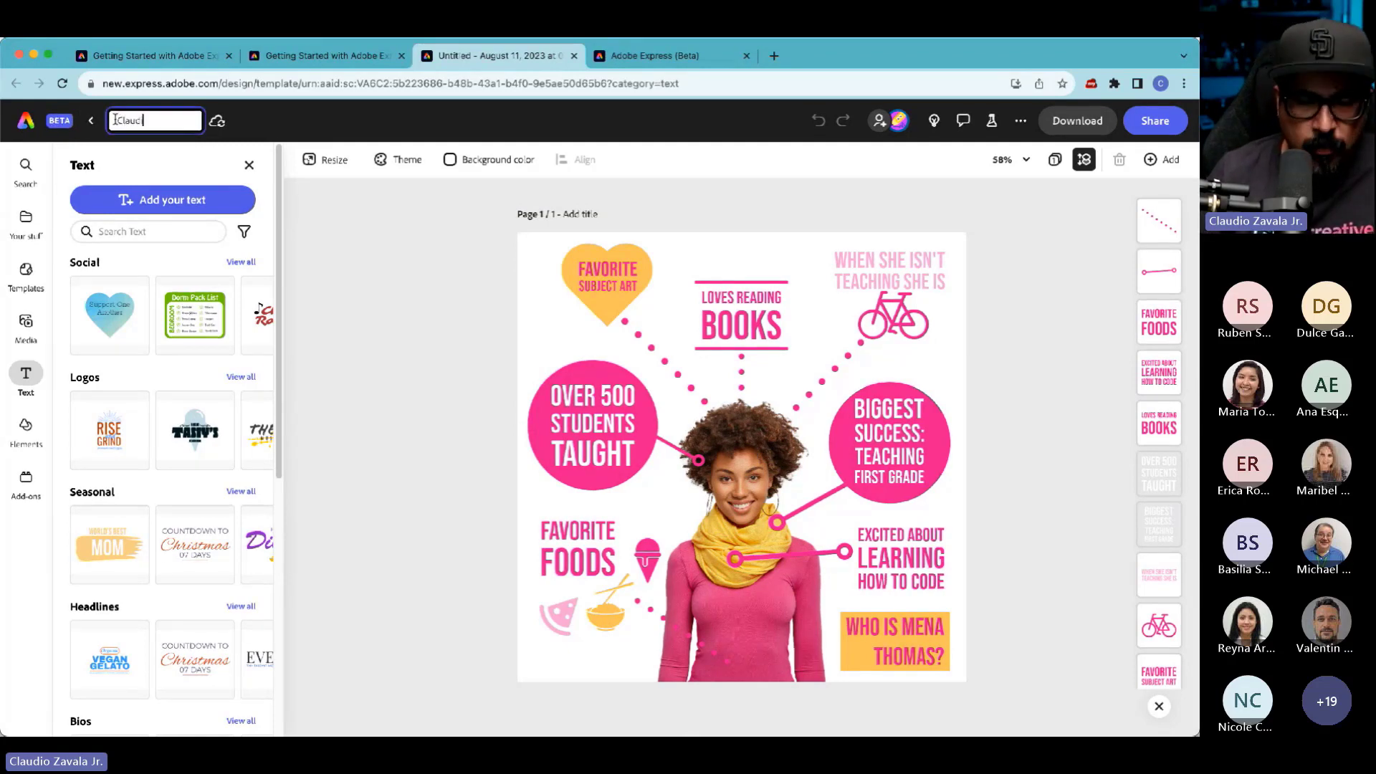
text( Graphi)
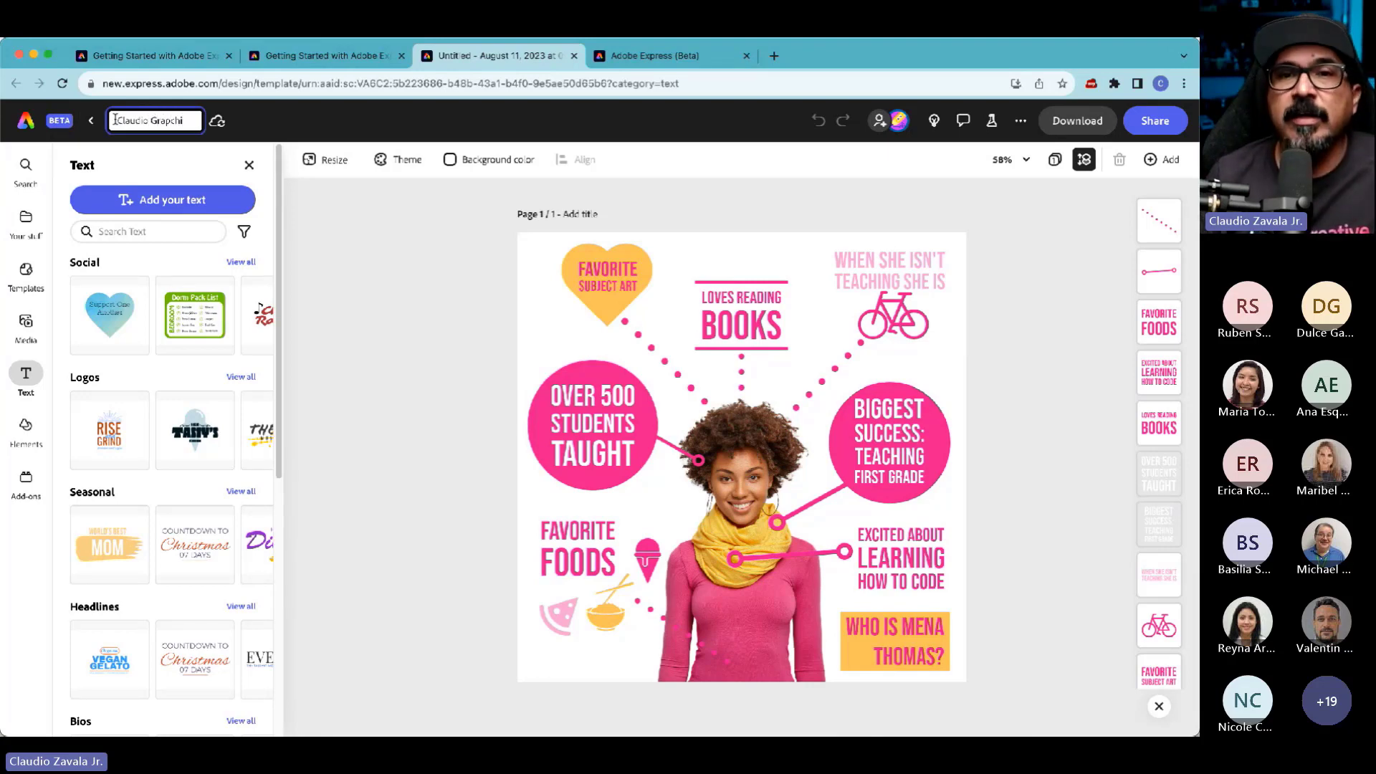
text(c)
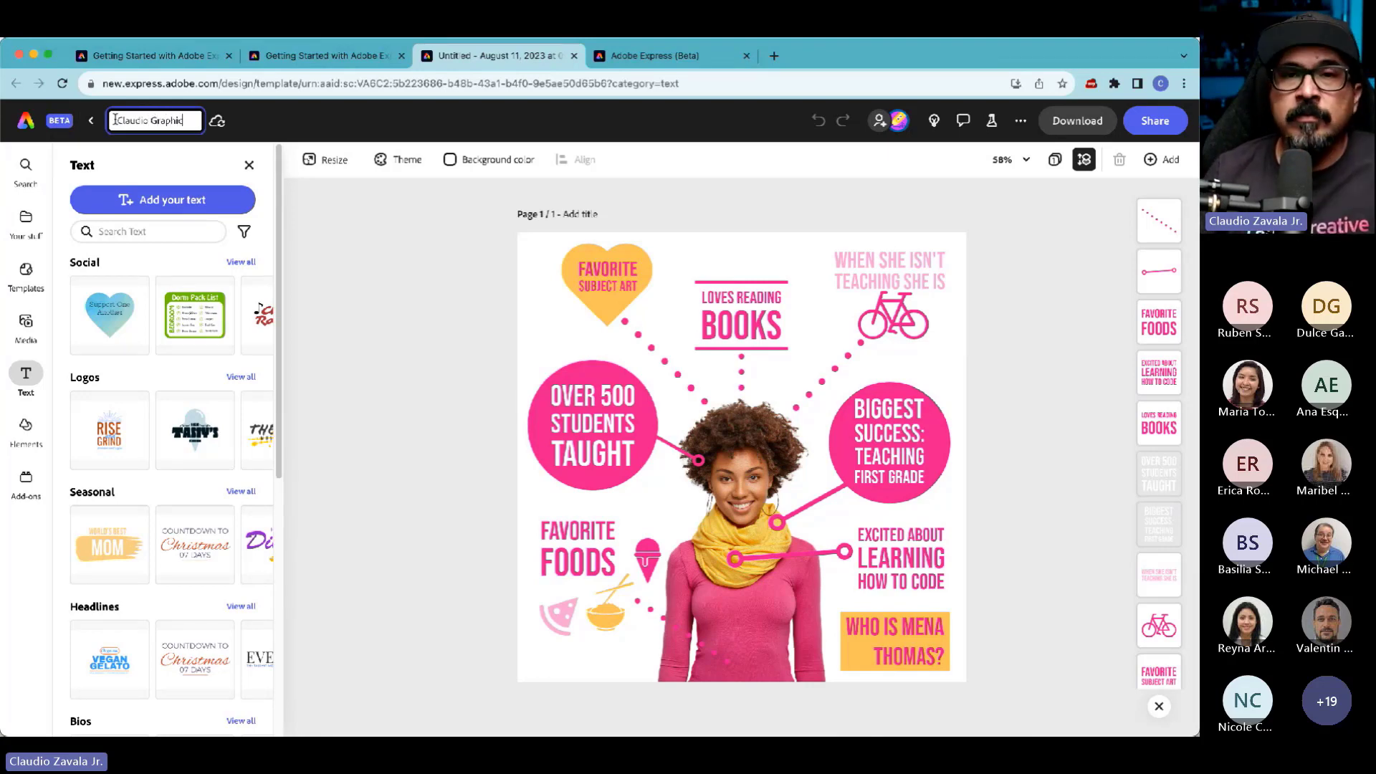
text( PSIA)
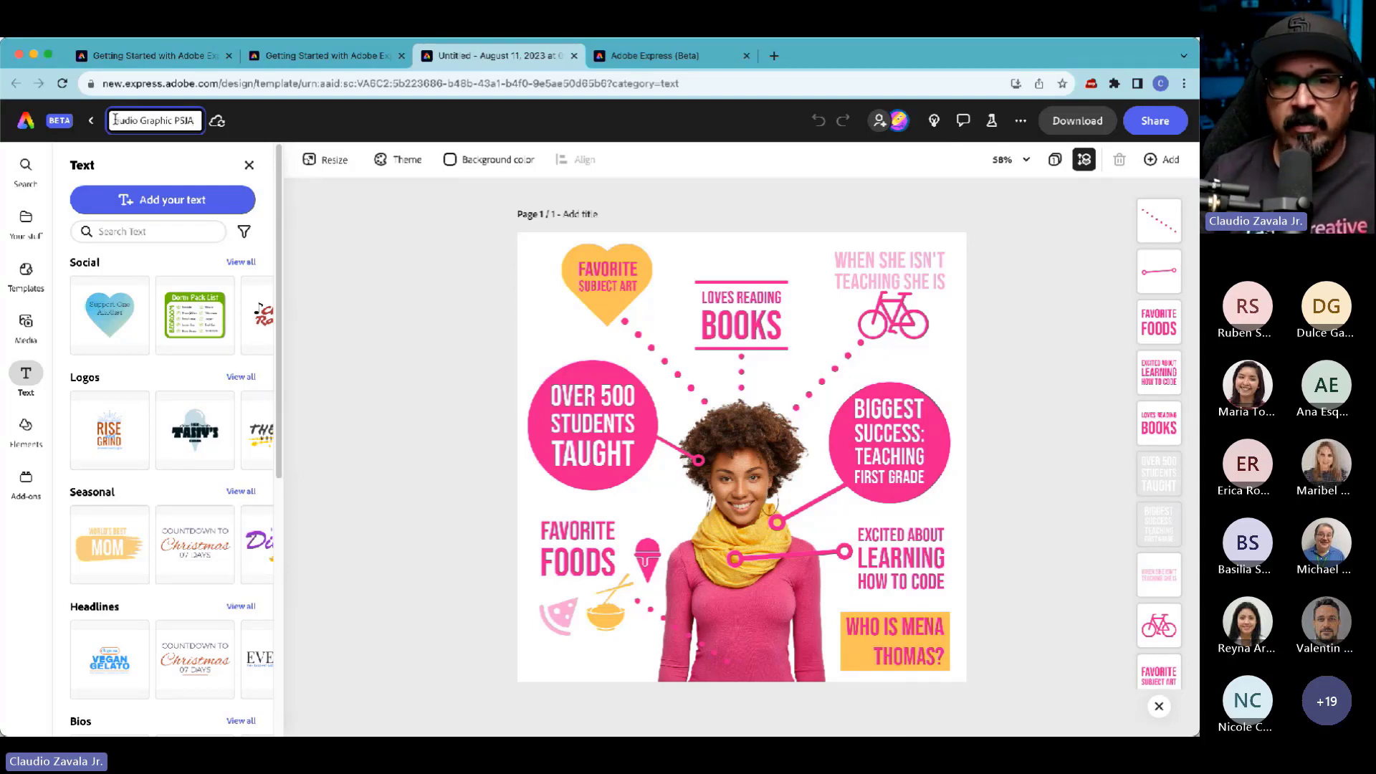
key(Escape)
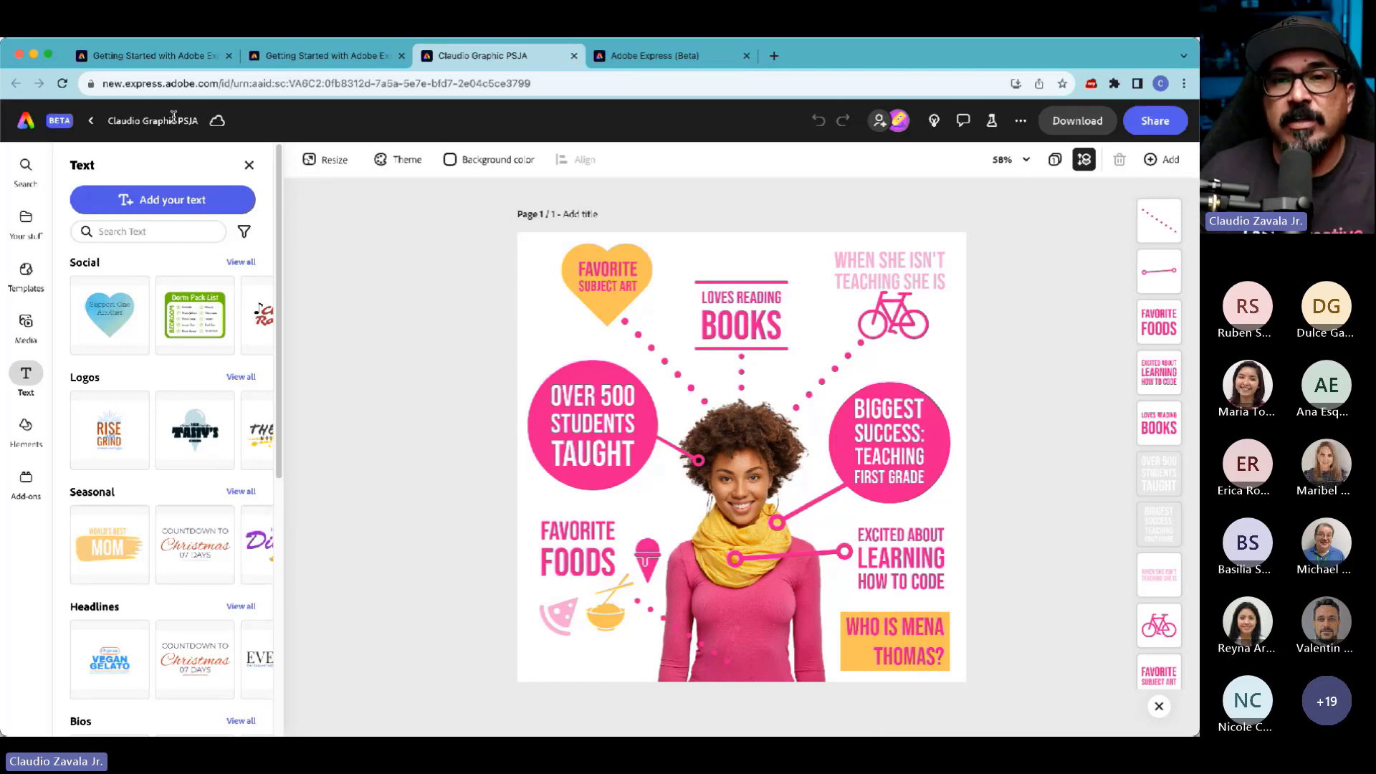
click(173, 120)
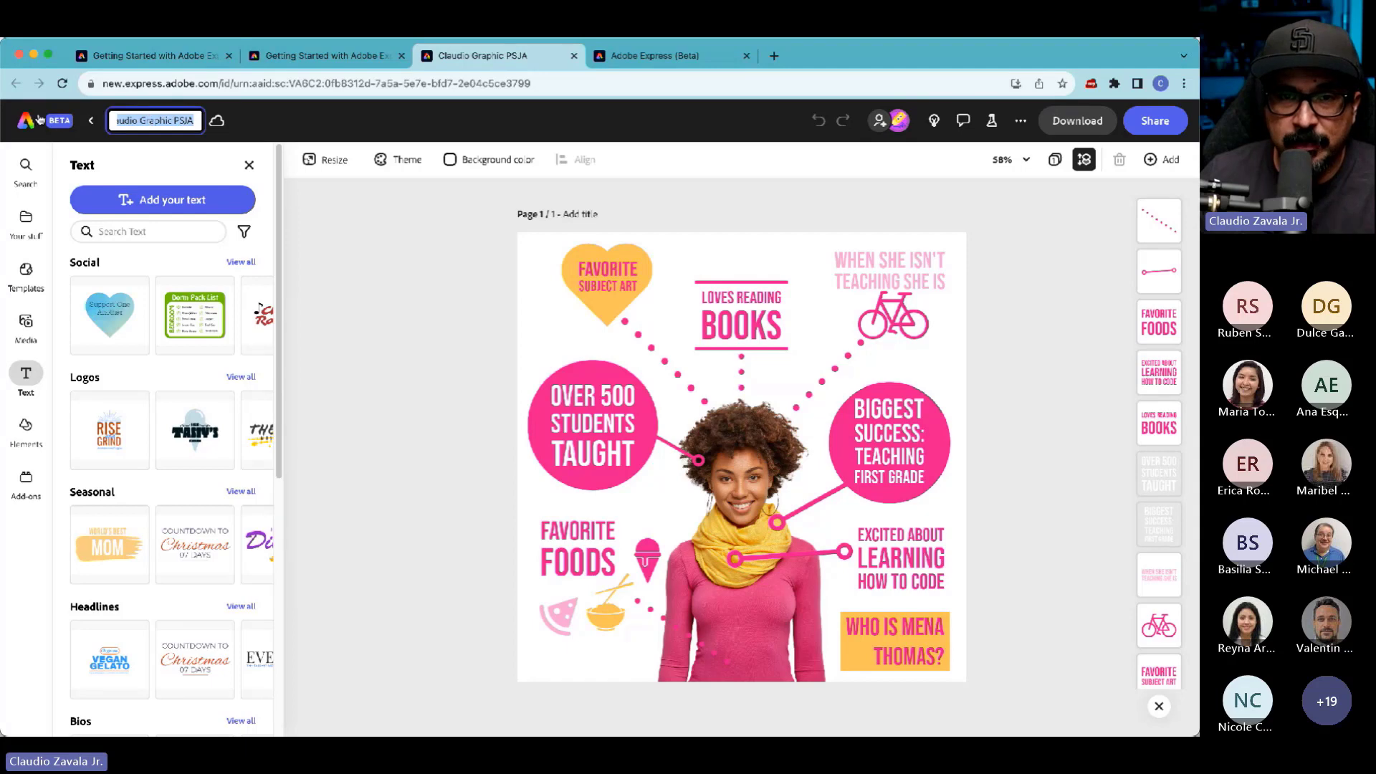
click(343, 224)
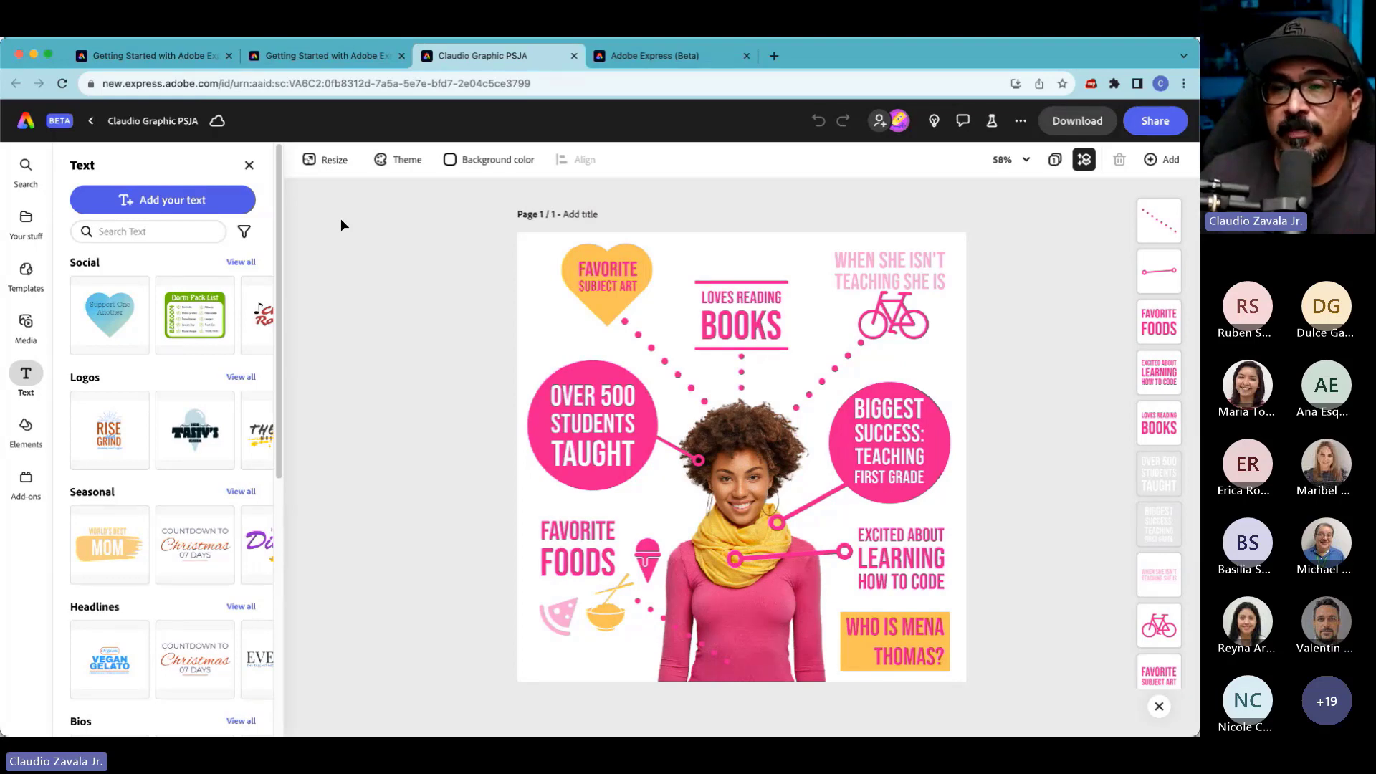
- Examine the template's separate text elements, from the favorite subject heading to the name label, to see which can be edited
click(249, 165)
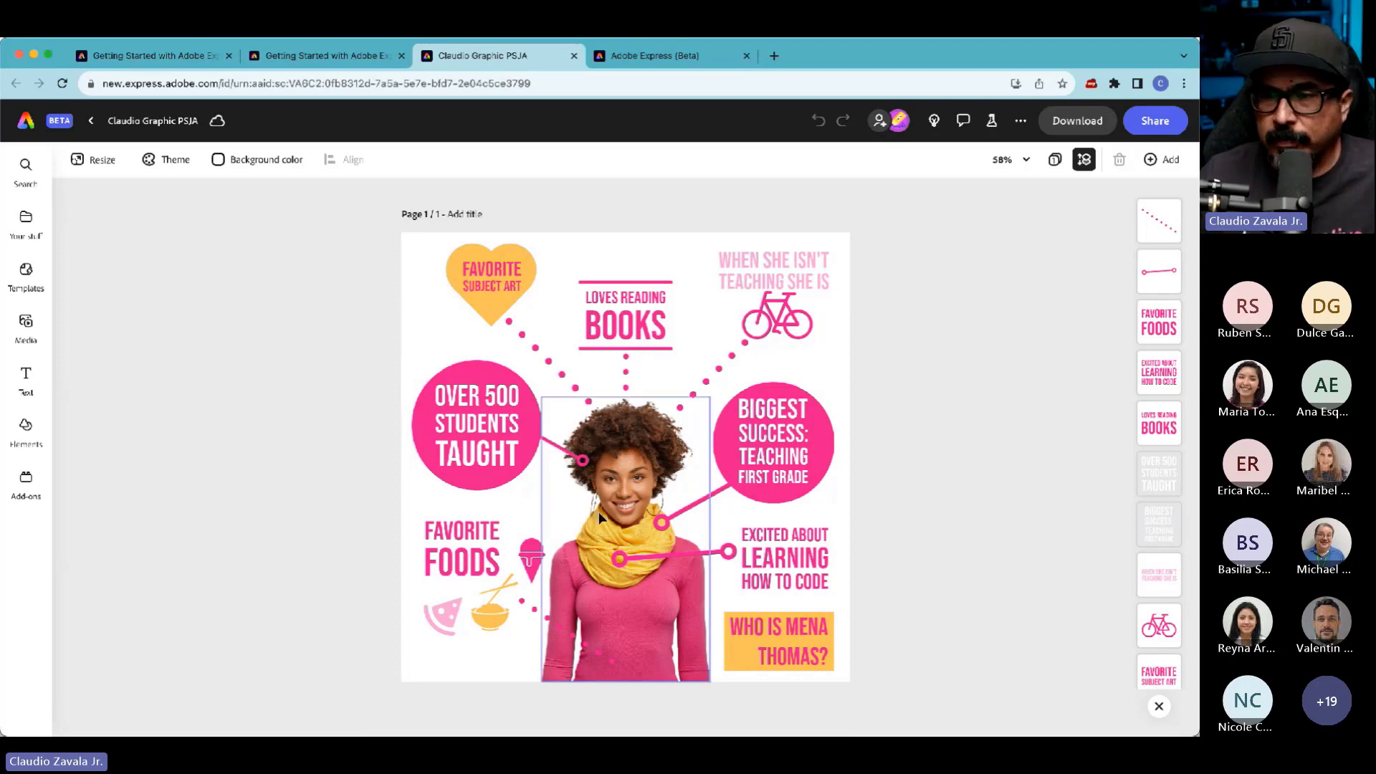
click(514, 290)
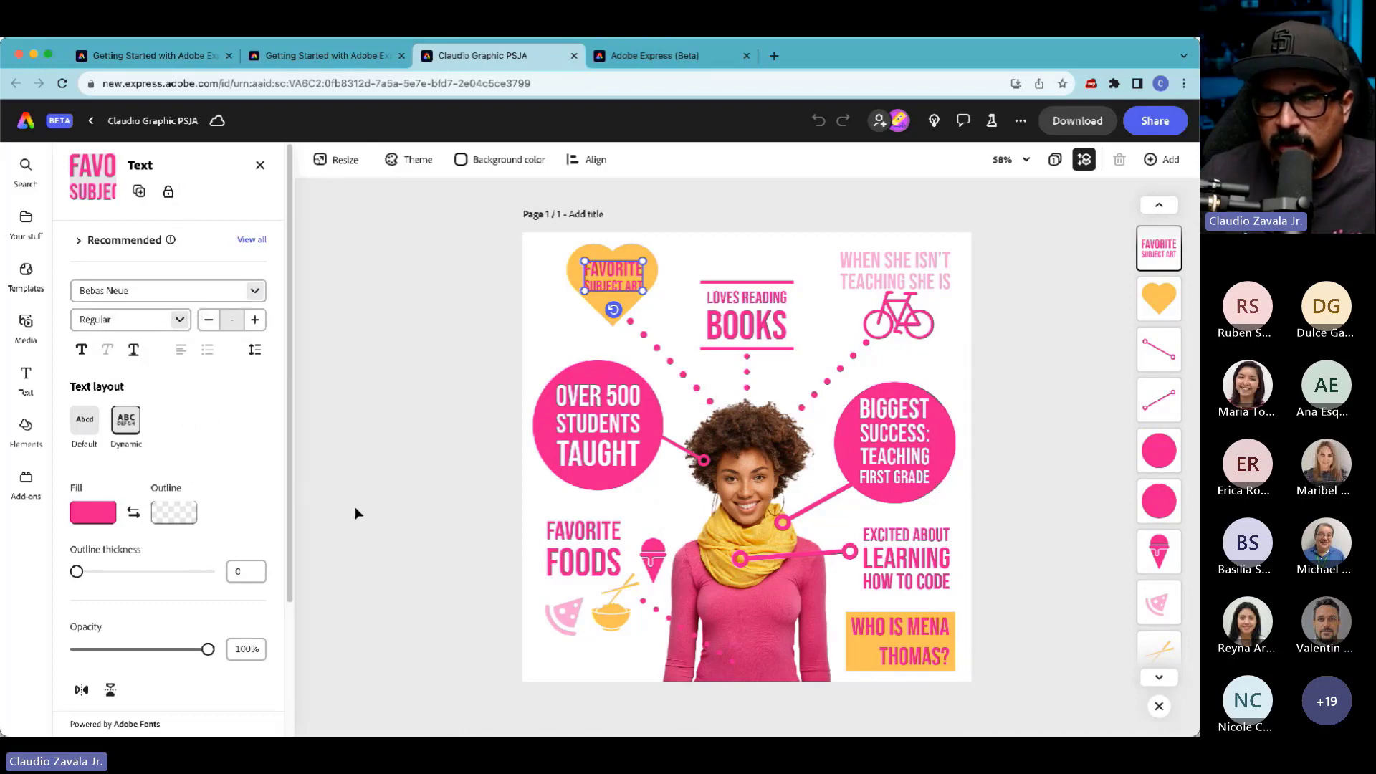
click(567, 403)
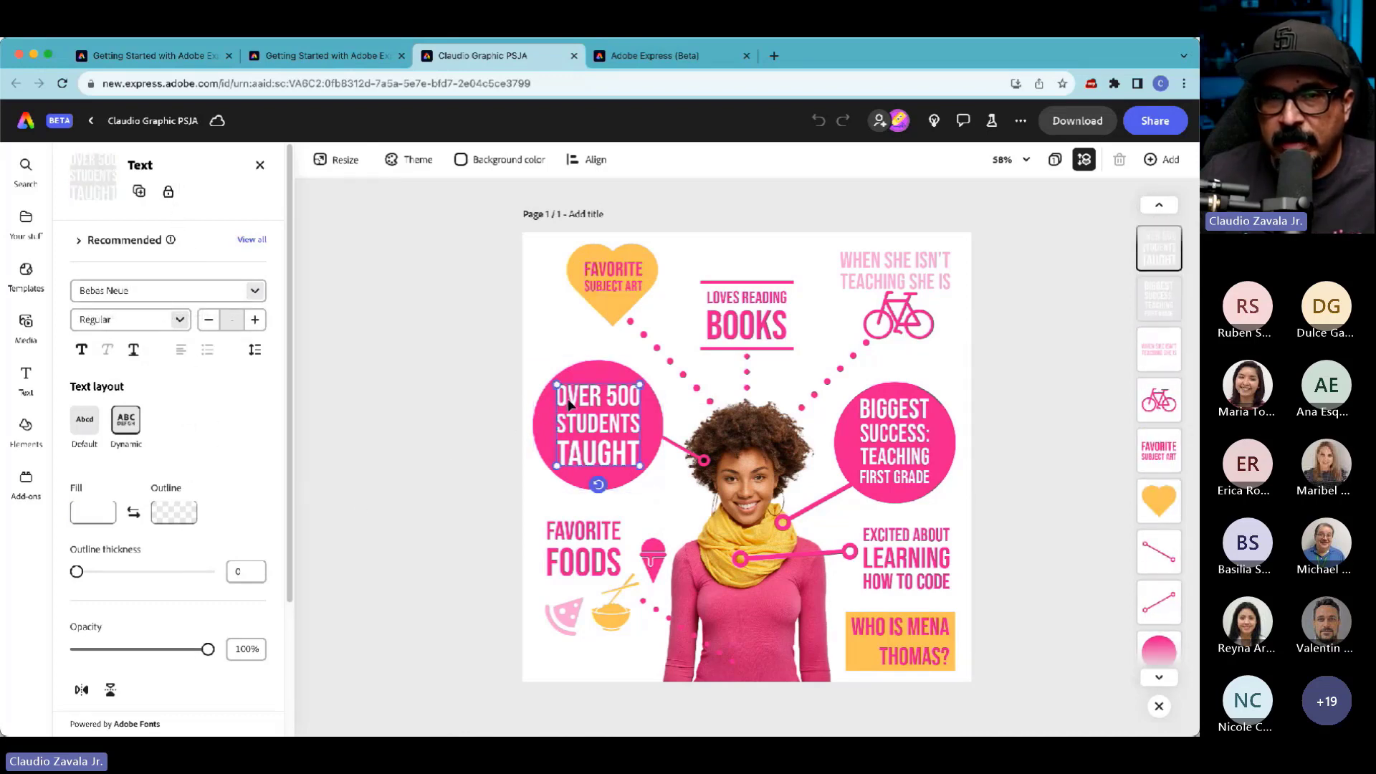
click(783, 316)
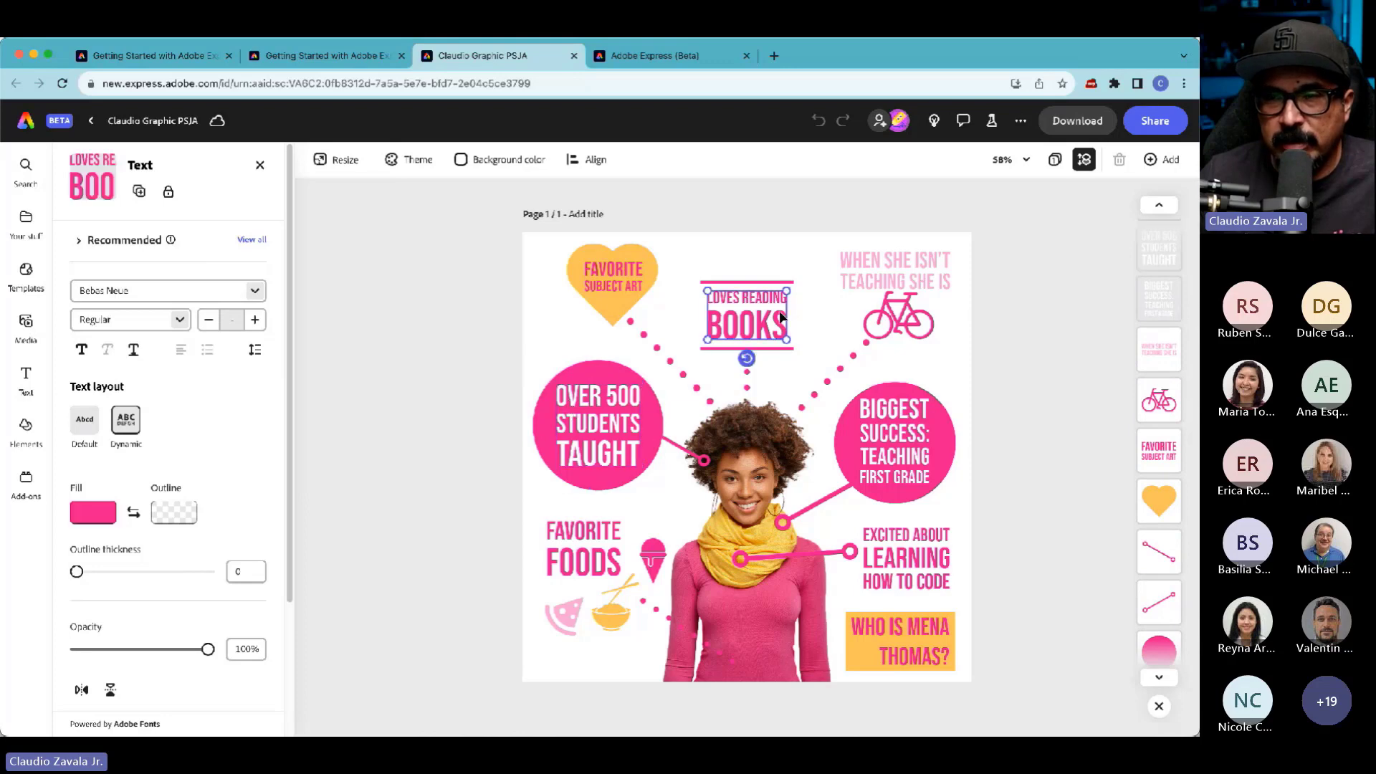
click(912, 279)
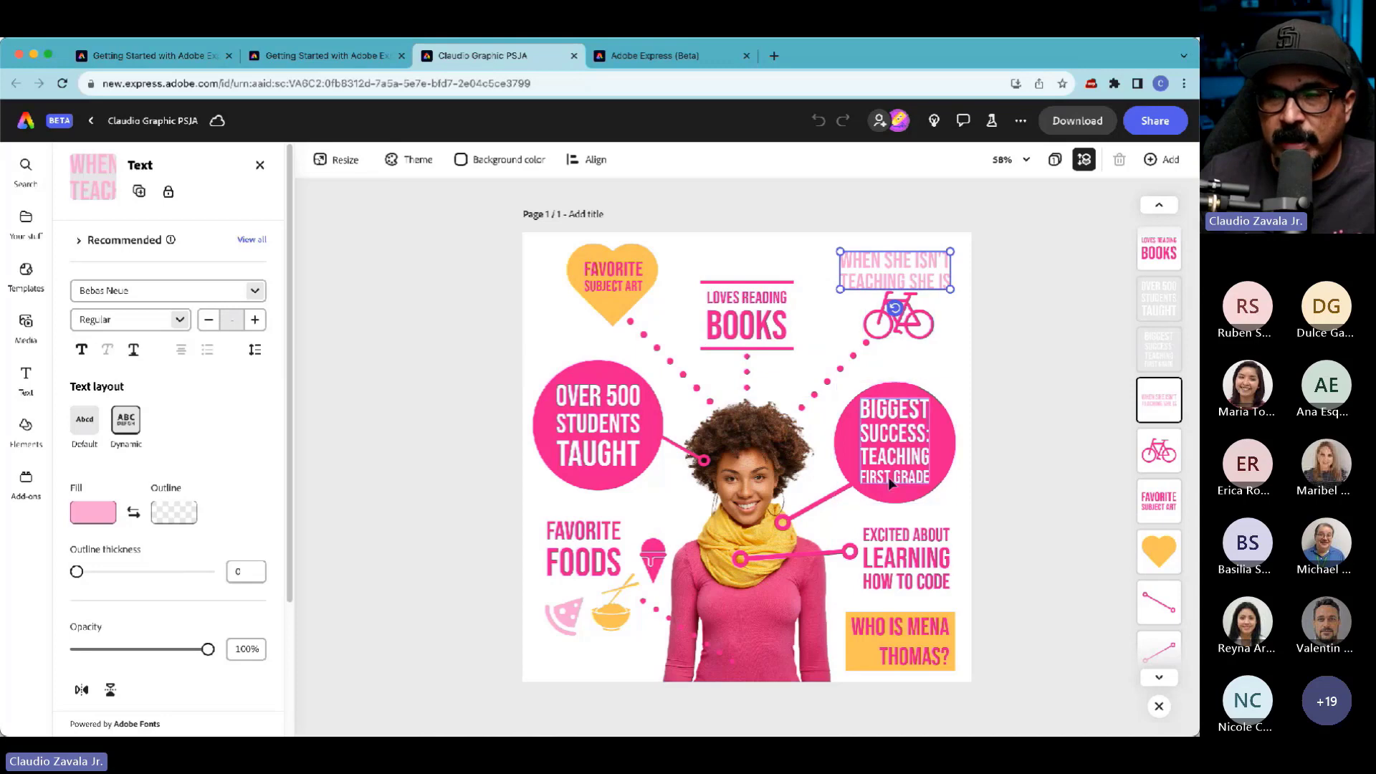
click(893, 554)
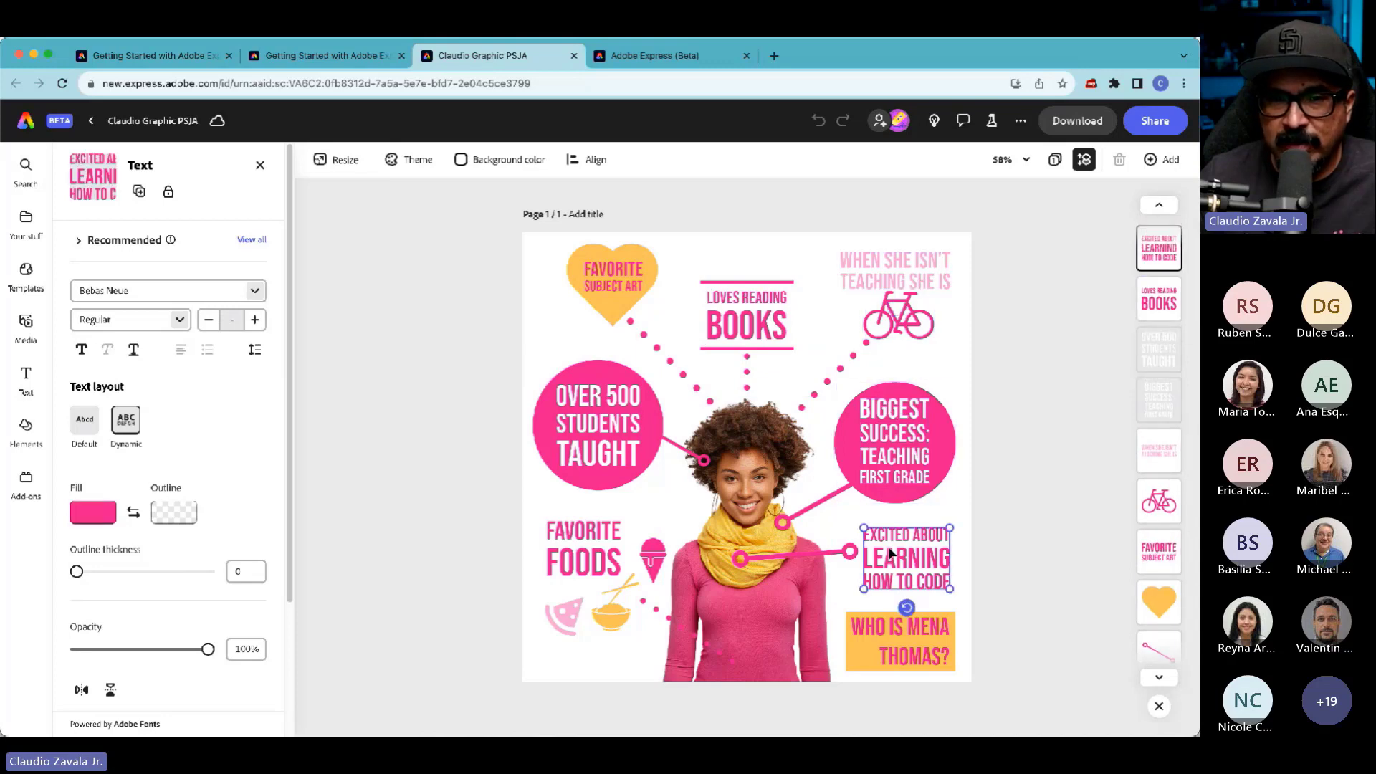
click(888, 622)
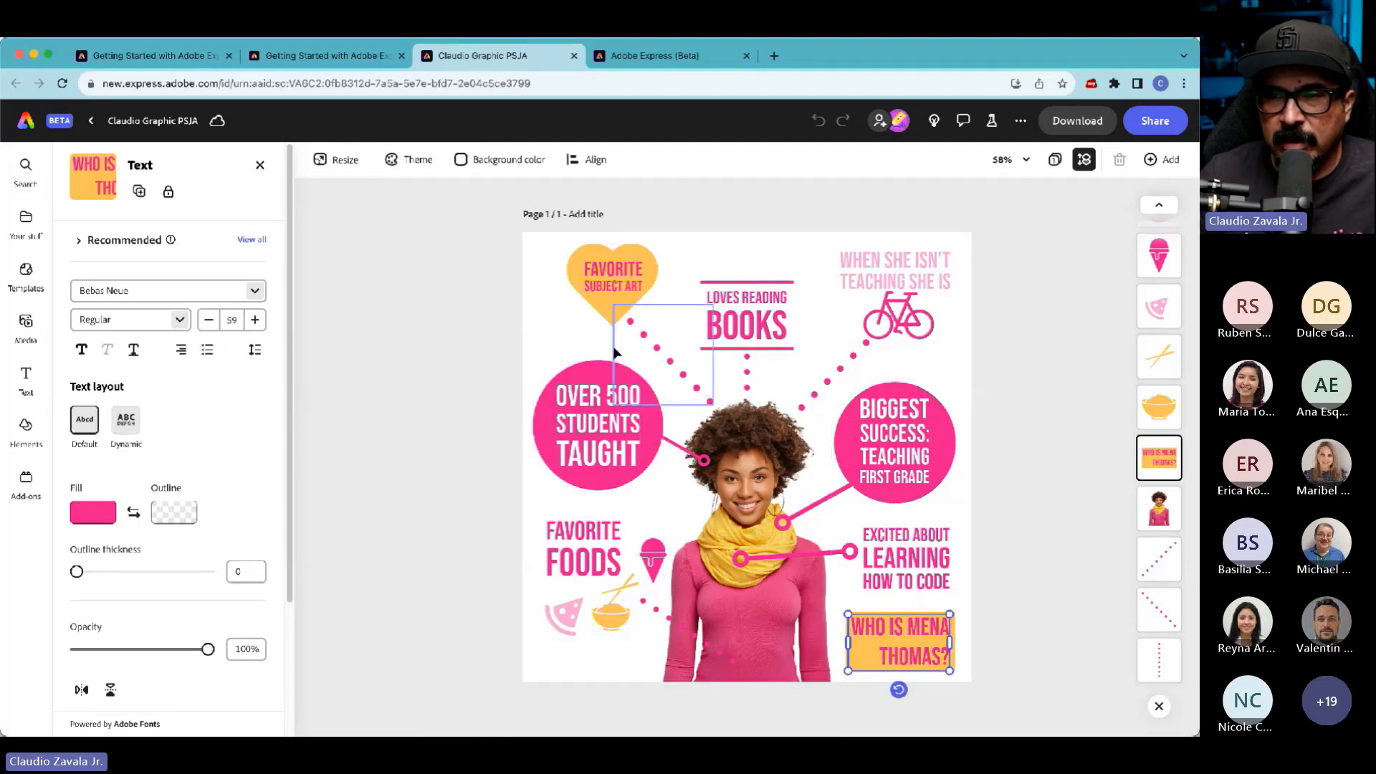
- Examine the template's circle and heart shapes and its bicycle, bowl and pink slice icons as individually selectable elements
click(603, 363)
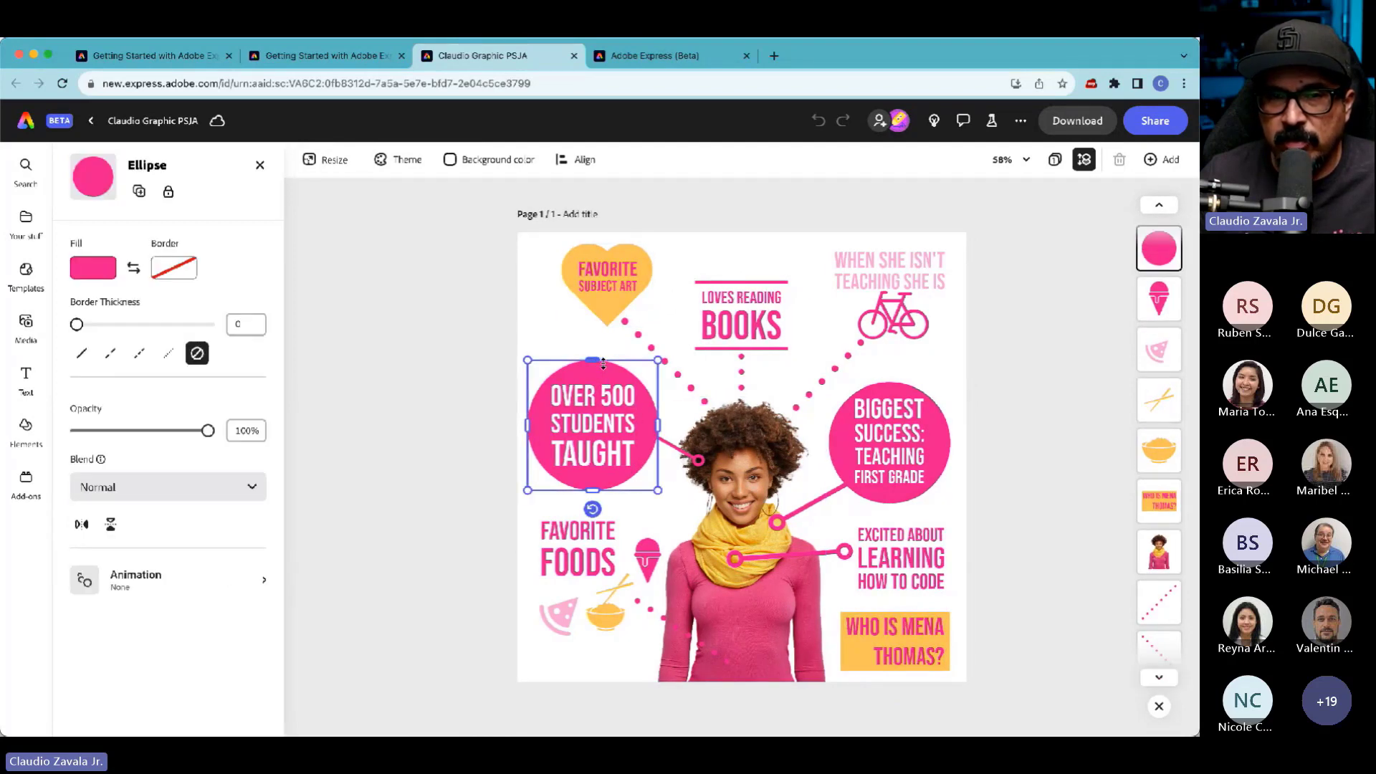
click(649, 273)
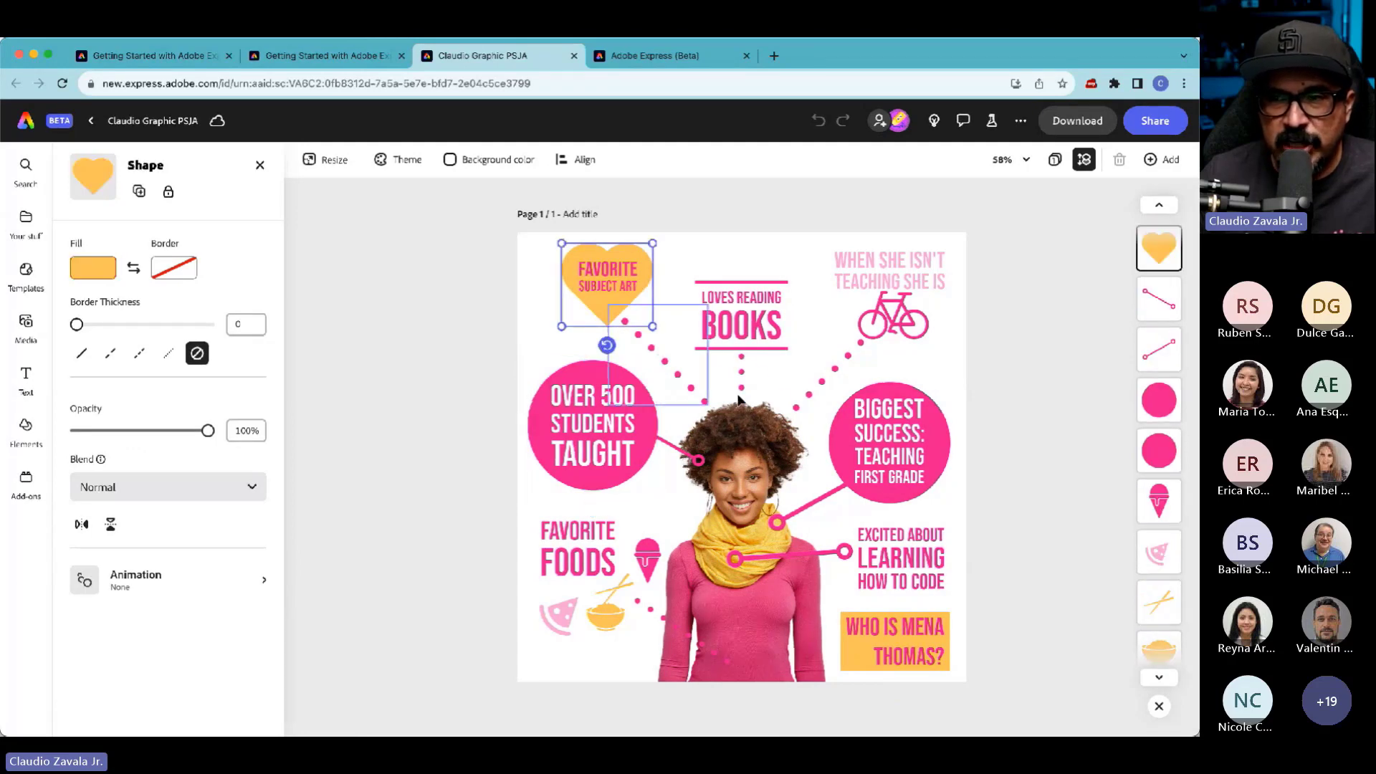
click(837, 466)
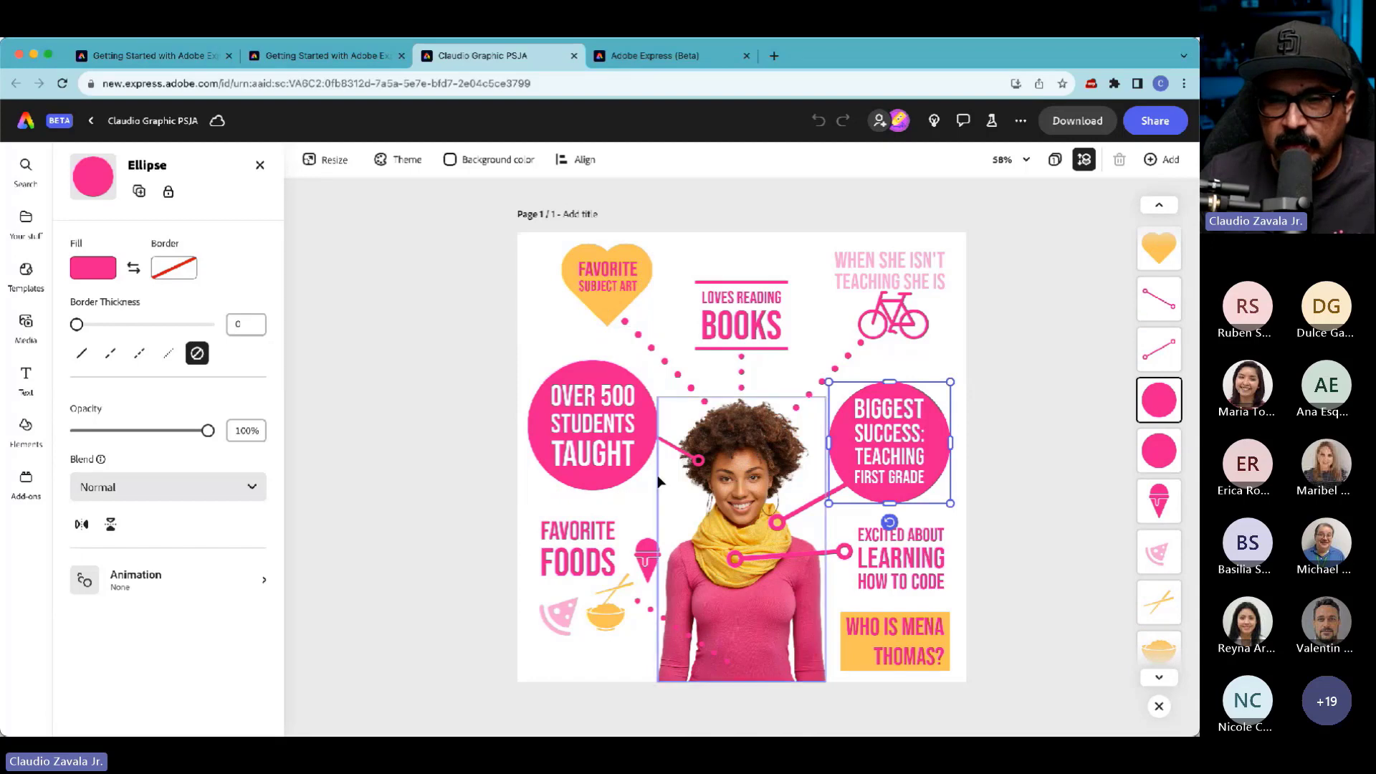
click(897, 331)
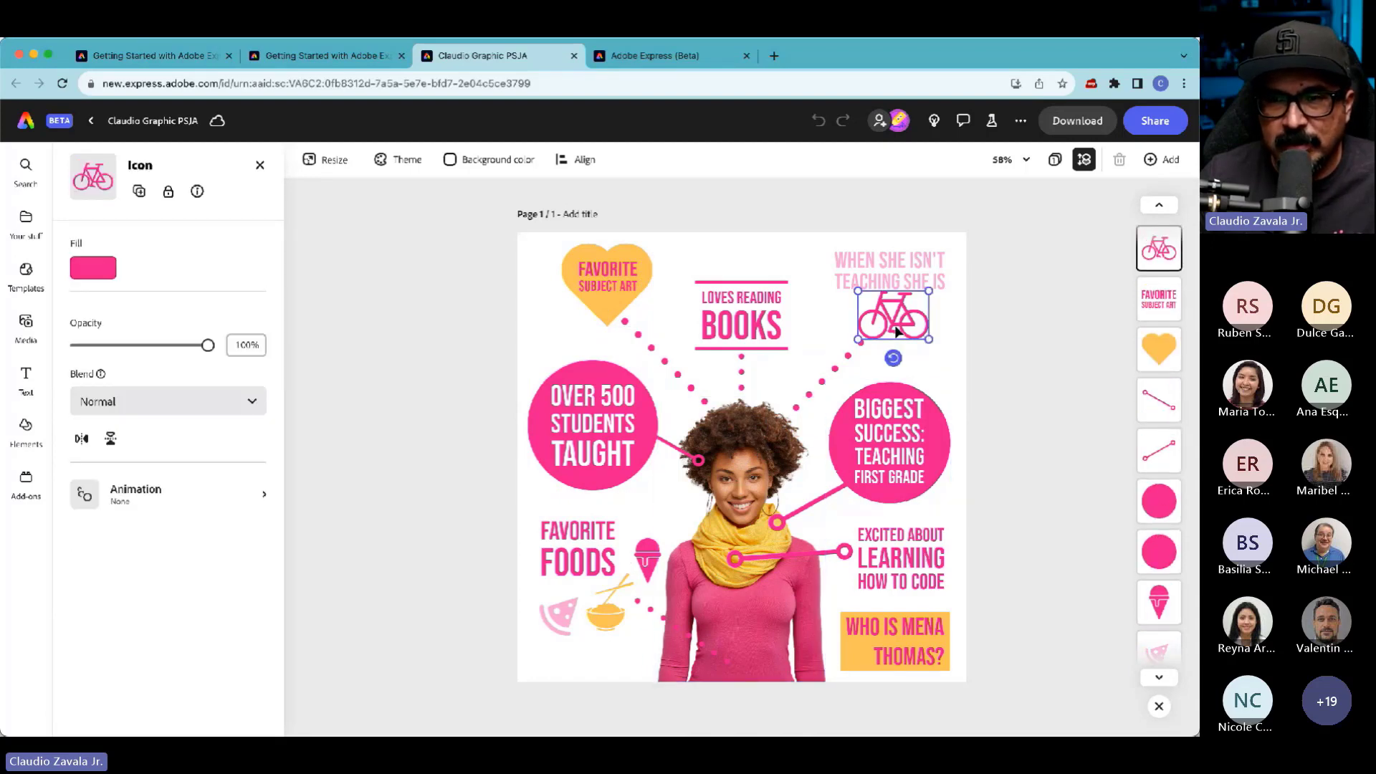
click(611, 618)
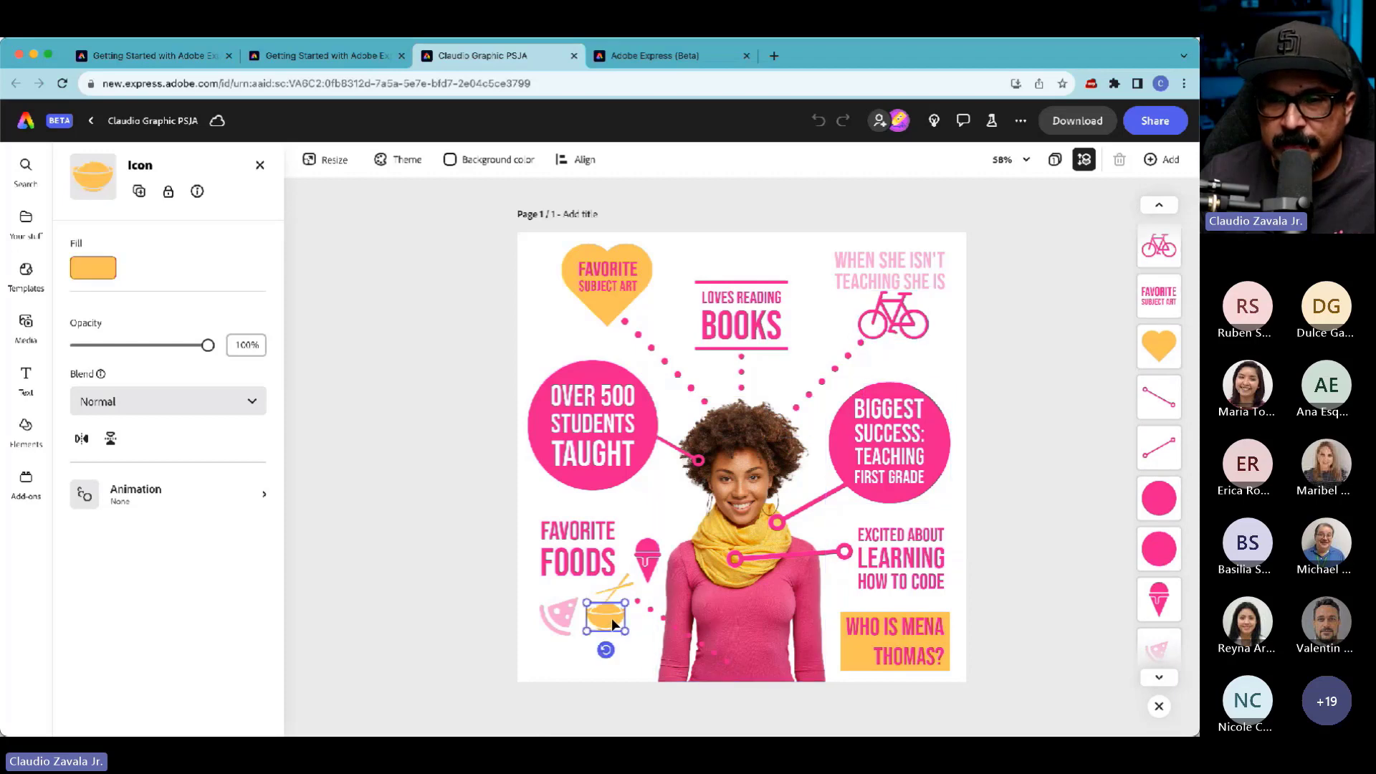
click(557, 614)
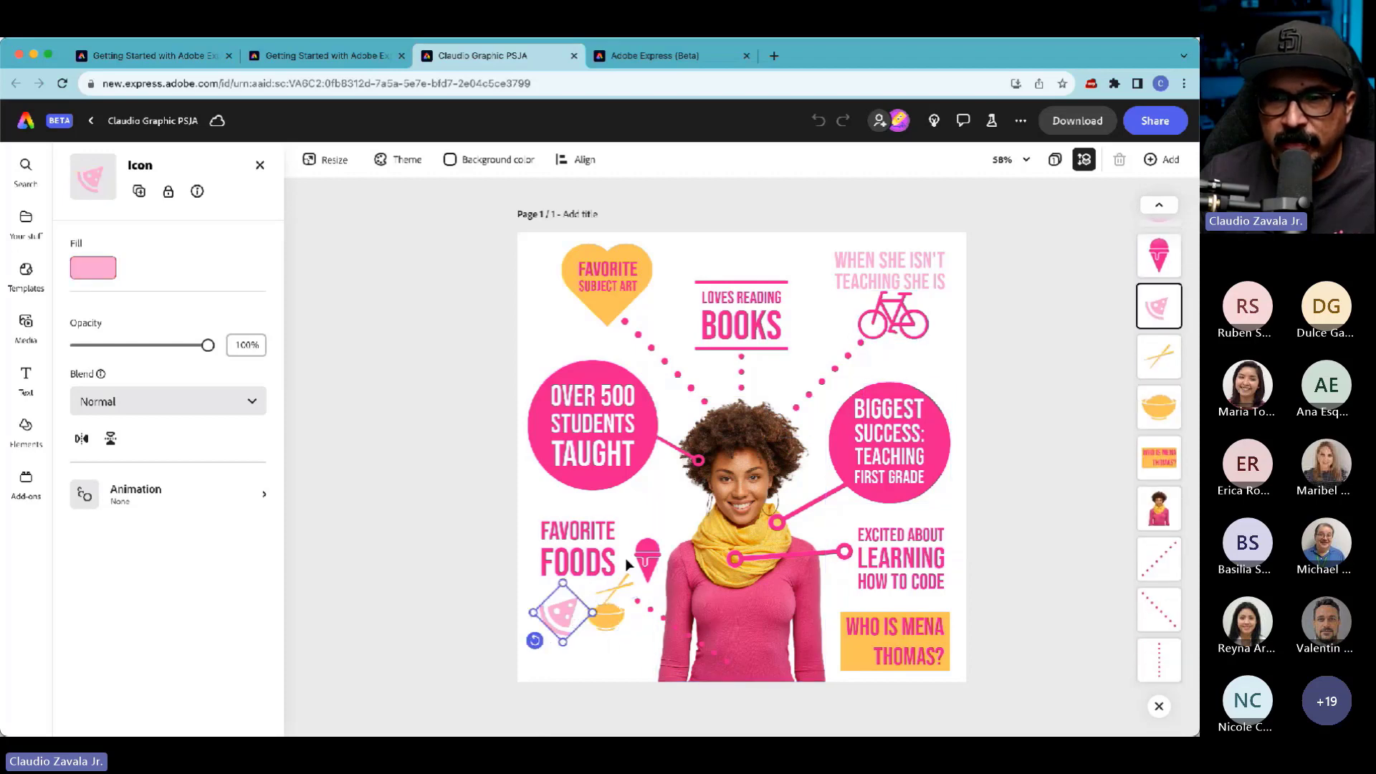
- Move the ice cream icon beneath the other food icons and shift the pink slice icon slightly up and to the left
drag(645, 557, 582, 645)
click(587, 642)
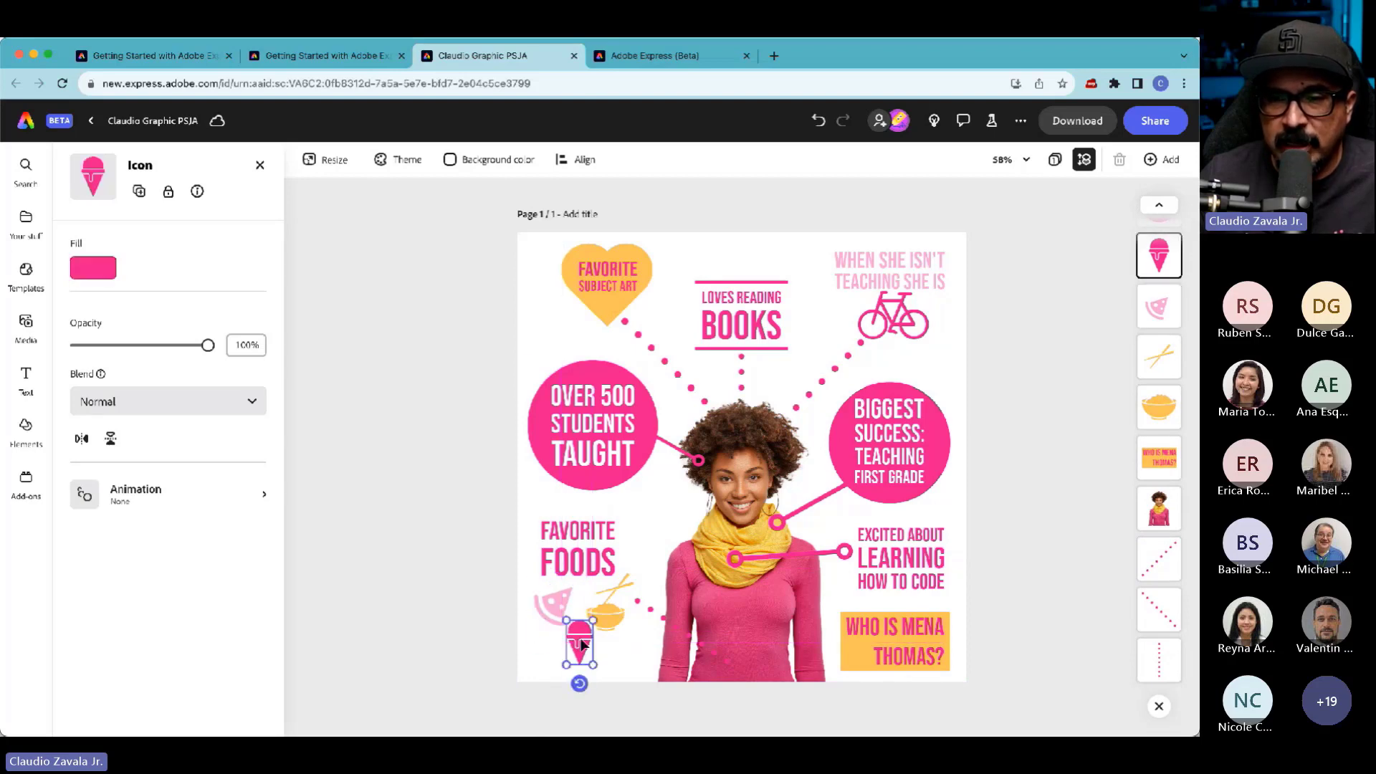
click(556, 603)
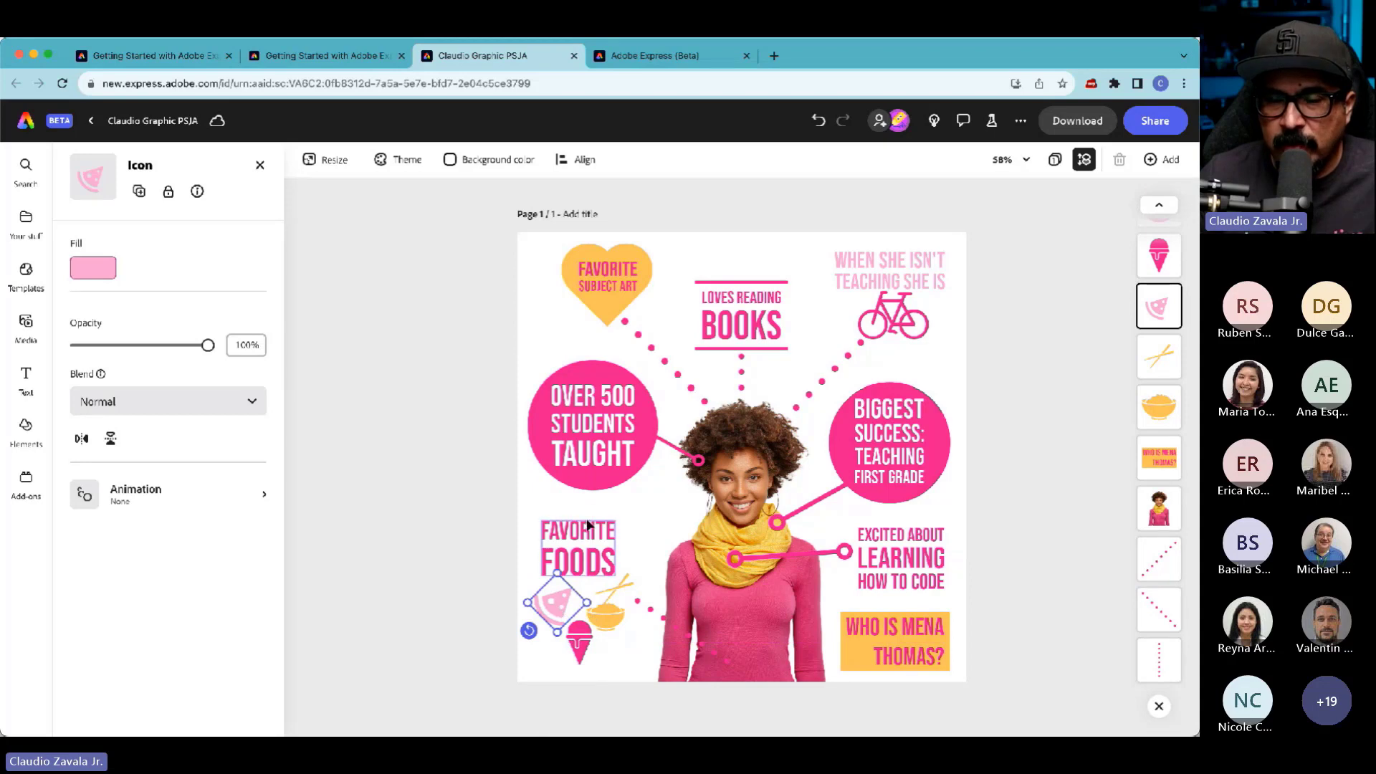
- Slightly shrink the "OVER 500 STUDENTS TAUGHT" text and the pink circle behind it
click(602, 468)
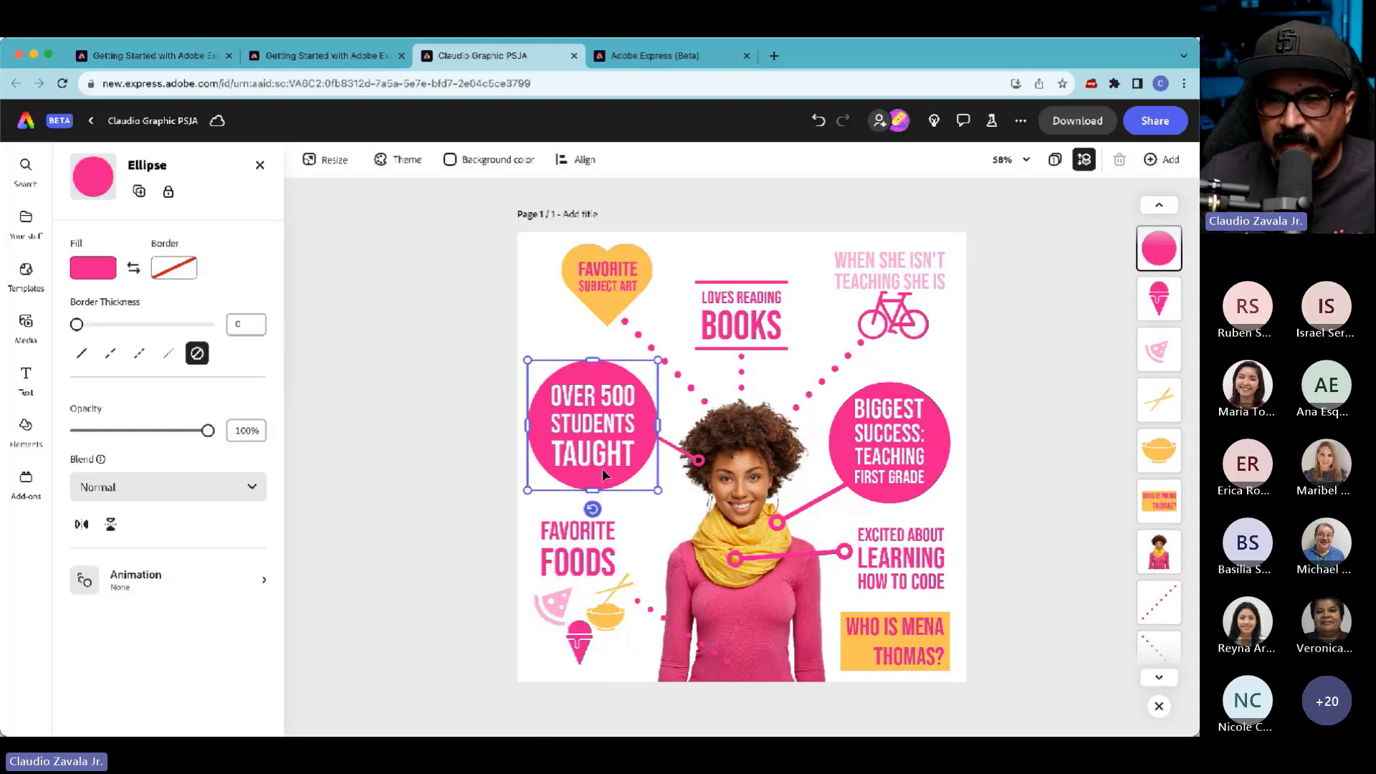
click(630, 277)
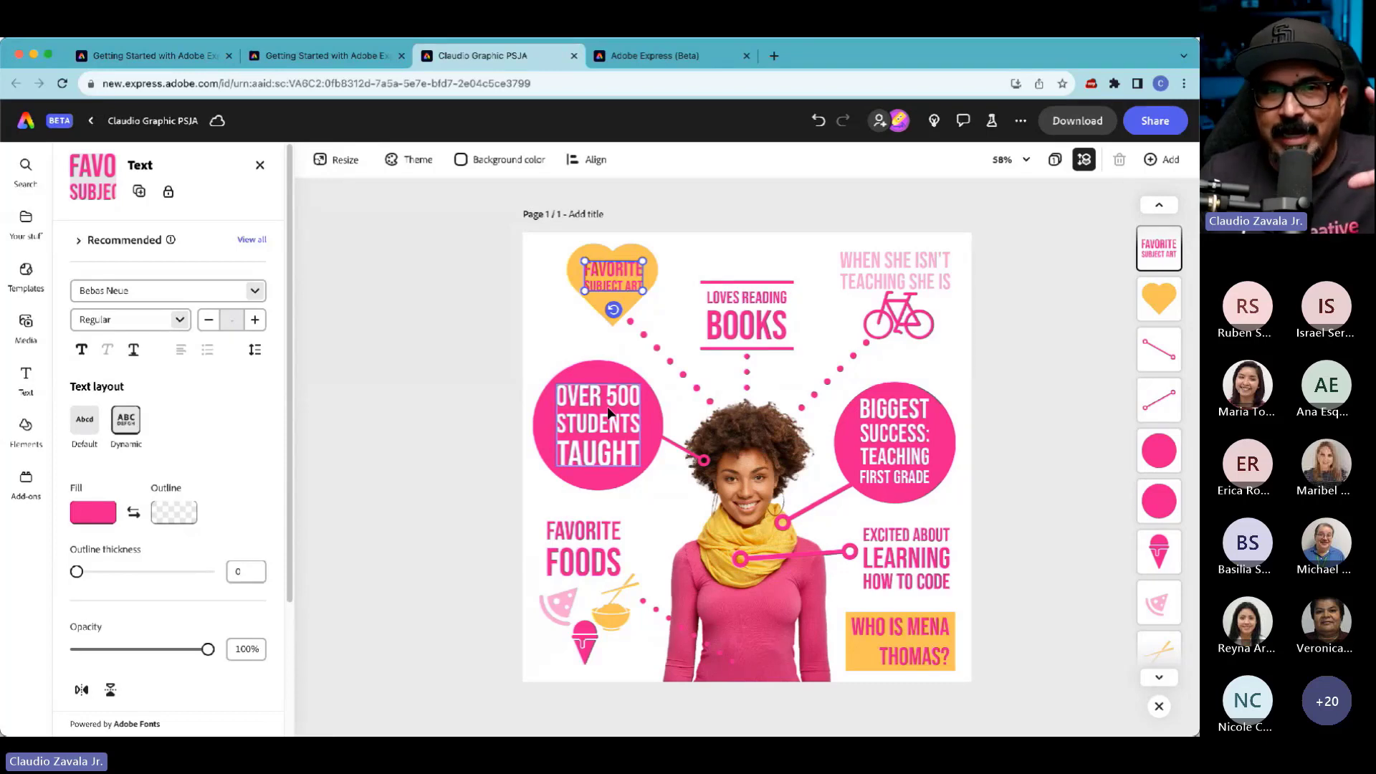
click(608, 412)
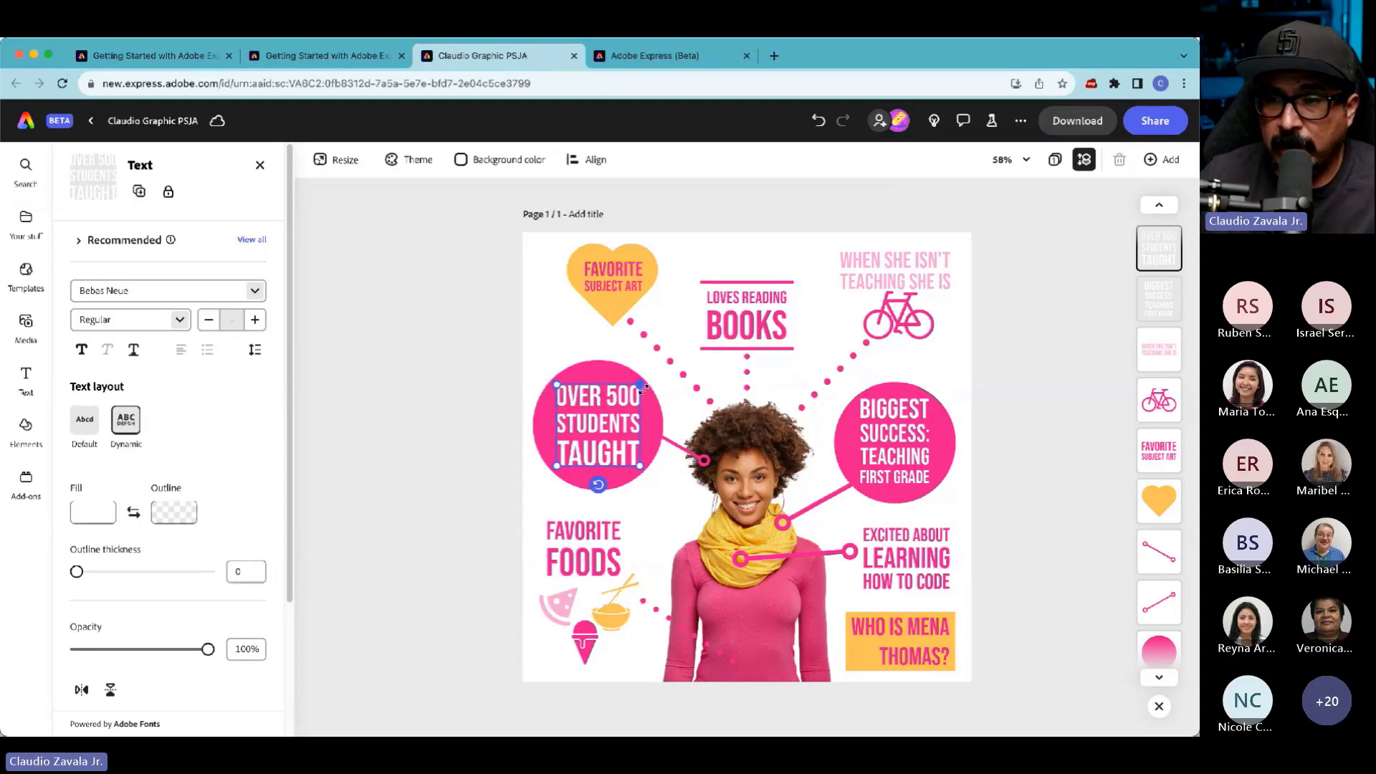
mouse_move(640, 466)
mouse_down()
mouse_move(597, 460)
mouse_move(638, 473)
mouse_move(606, 445)
mouse_move(651, 484)
mouse_up()
click(640, 485)
- Shrink the "FAVORITE FOODS" text and recenter it above the food icons, then select the woman's photo
click(577, 551)
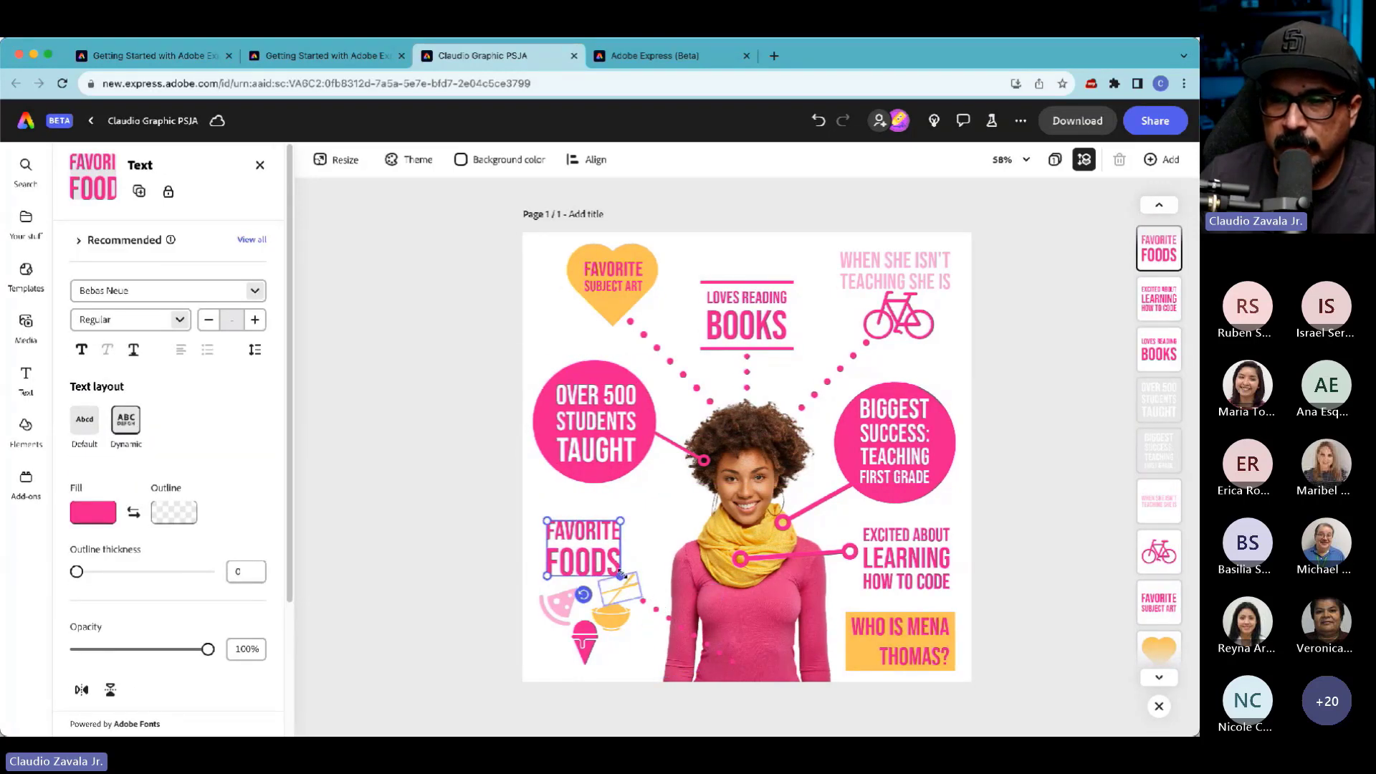
drag(621, 573, 602, 531)
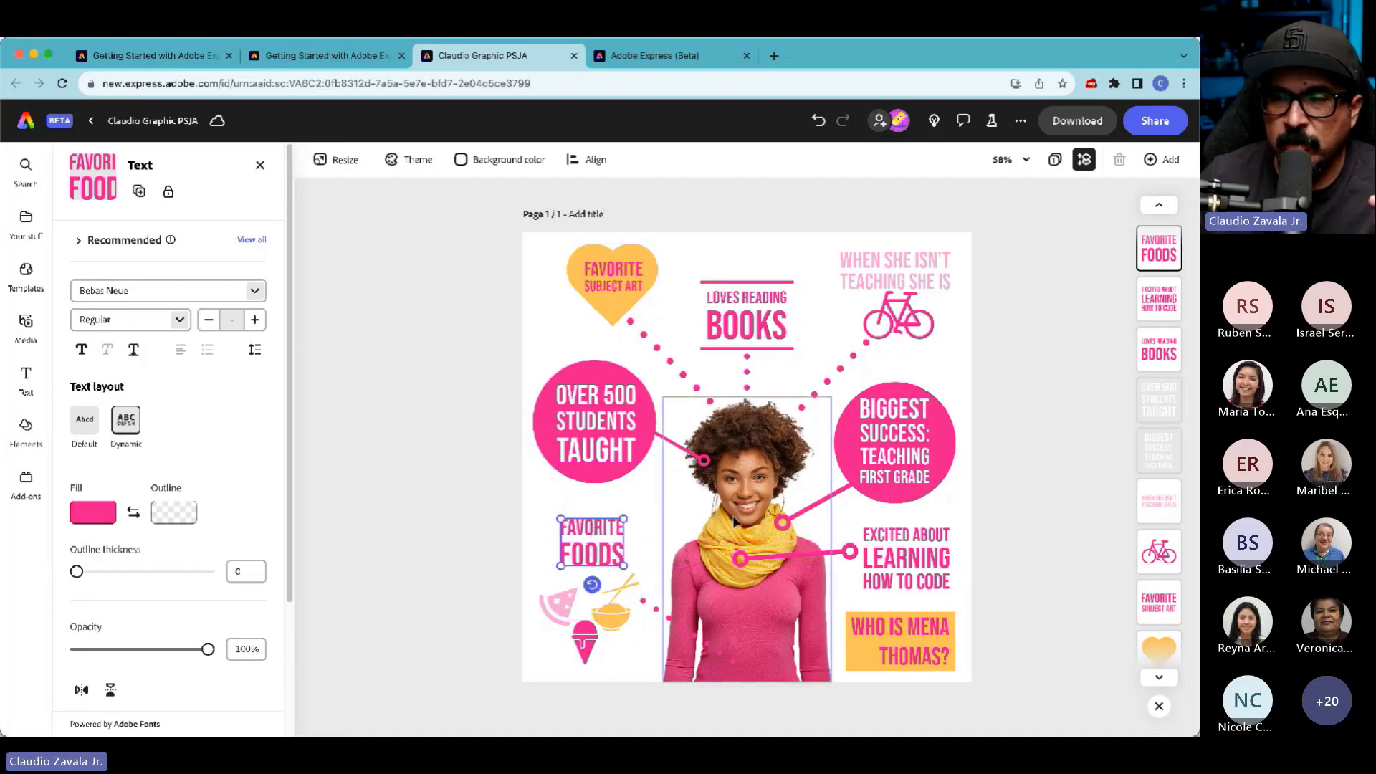
click(733, 474)
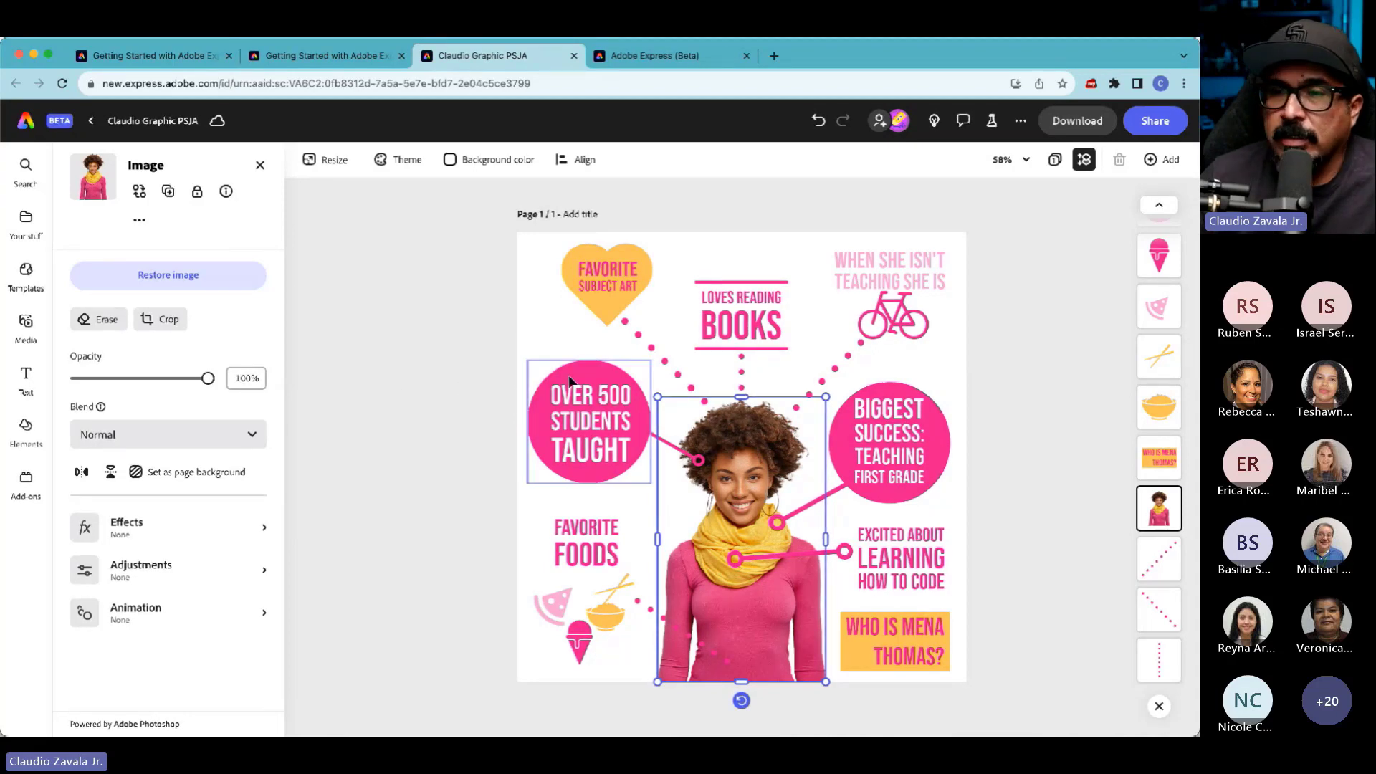
- Replace the "OVER 500 STUDENTS TAUGHT" text in the pink circle with "OVER 1,000 TEACHERS TRAINED"
click(580, 407)
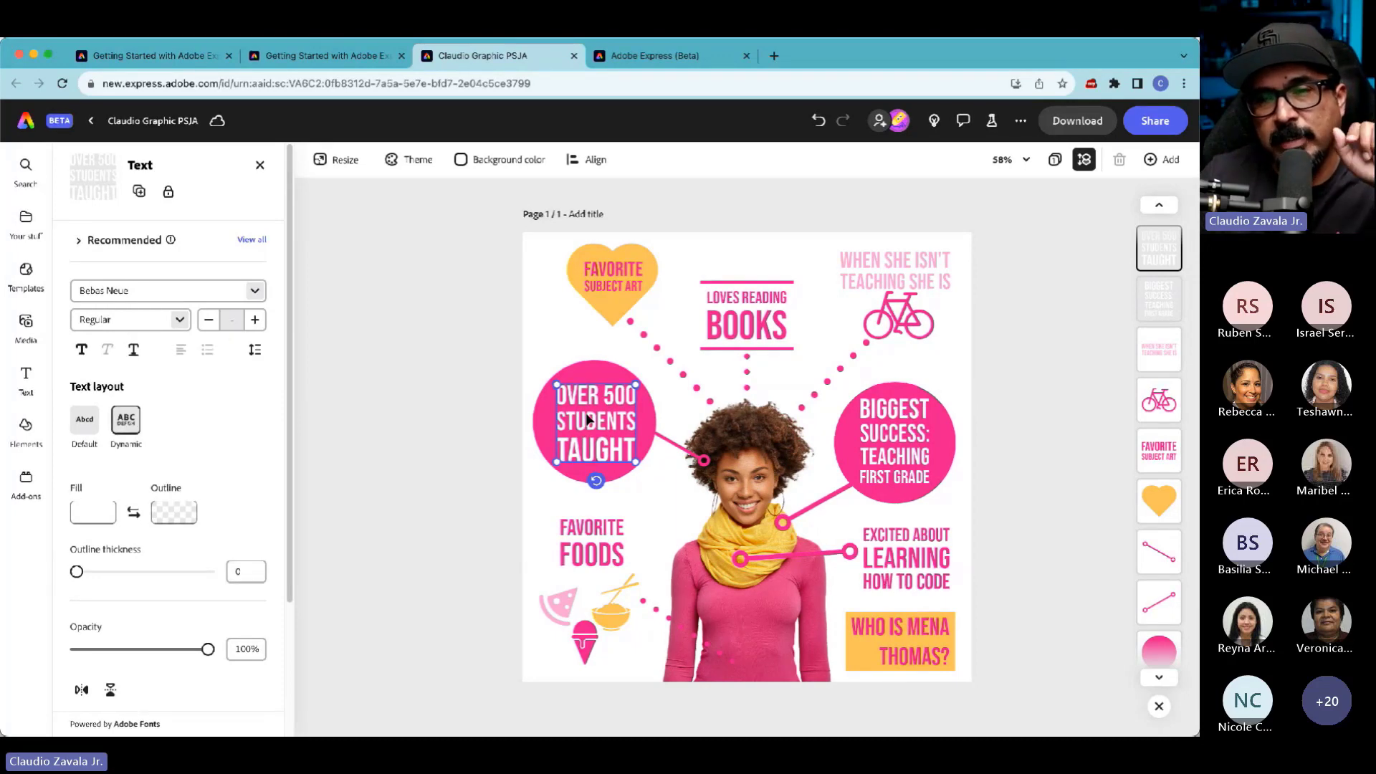
double_click(586, 414)
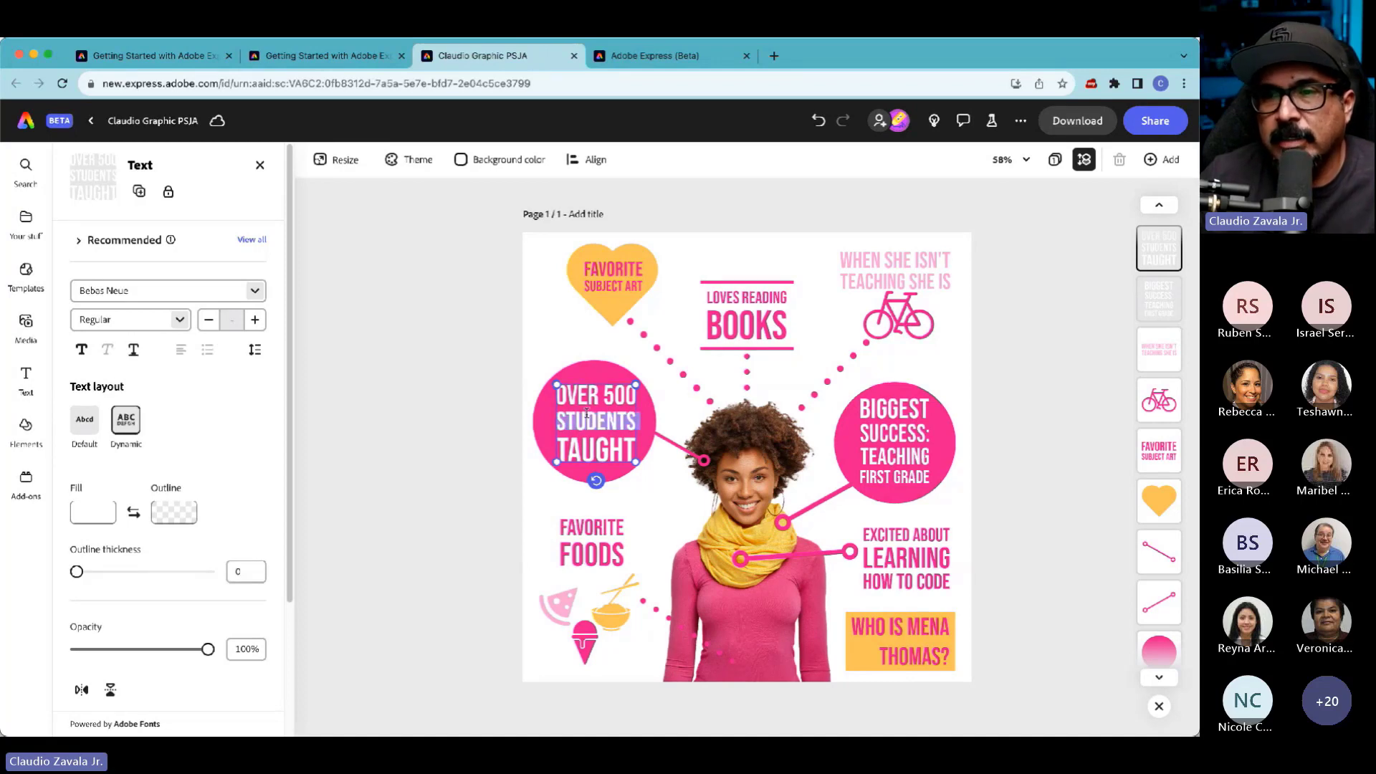
click(597, 430)
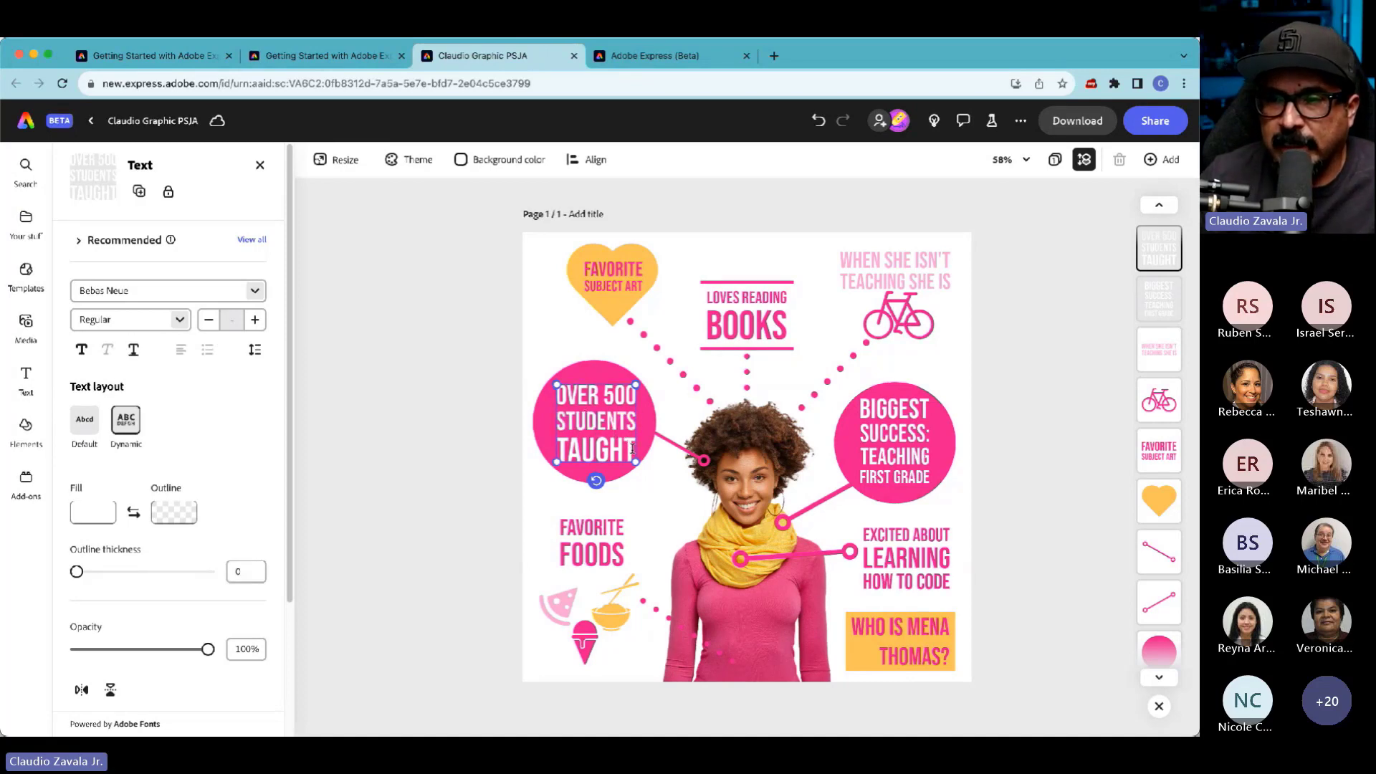
drag(617, 450, 553, 352)
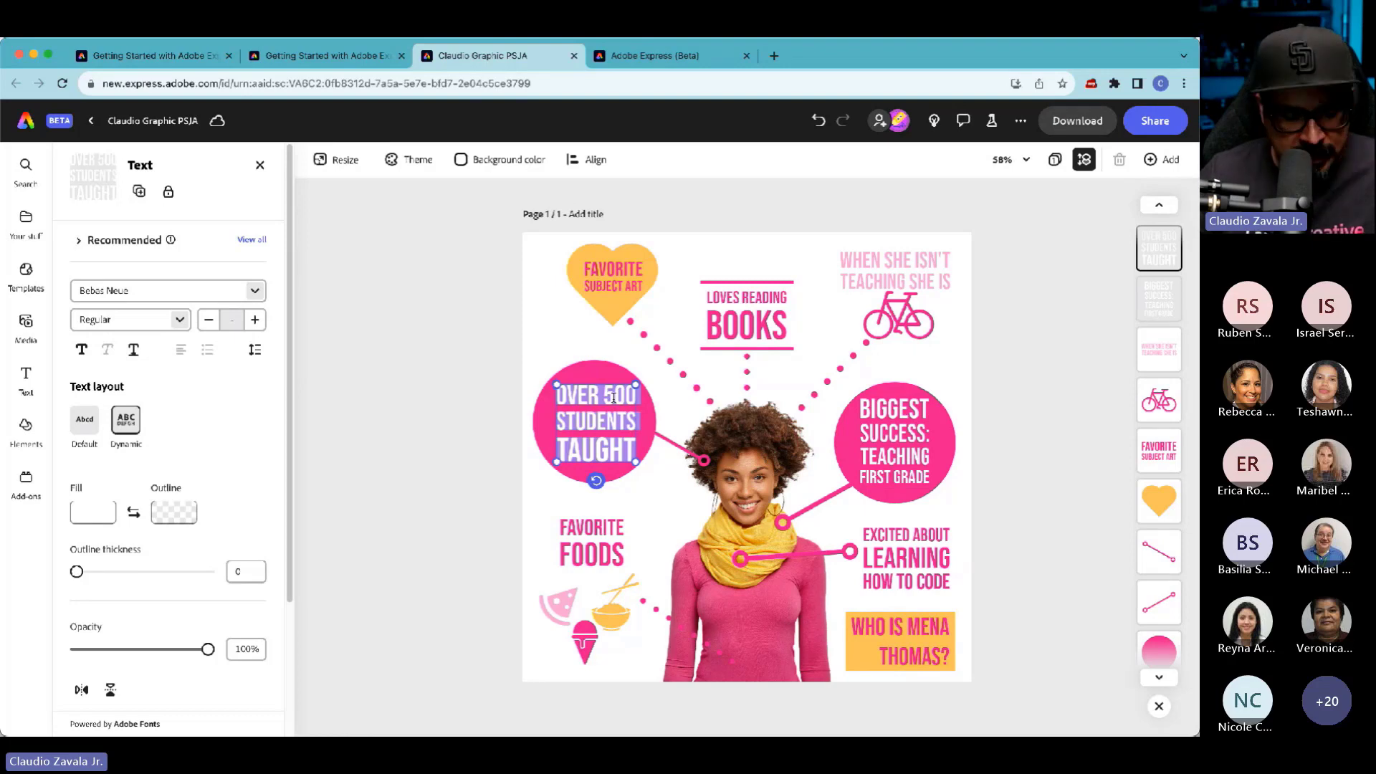
text(OV)
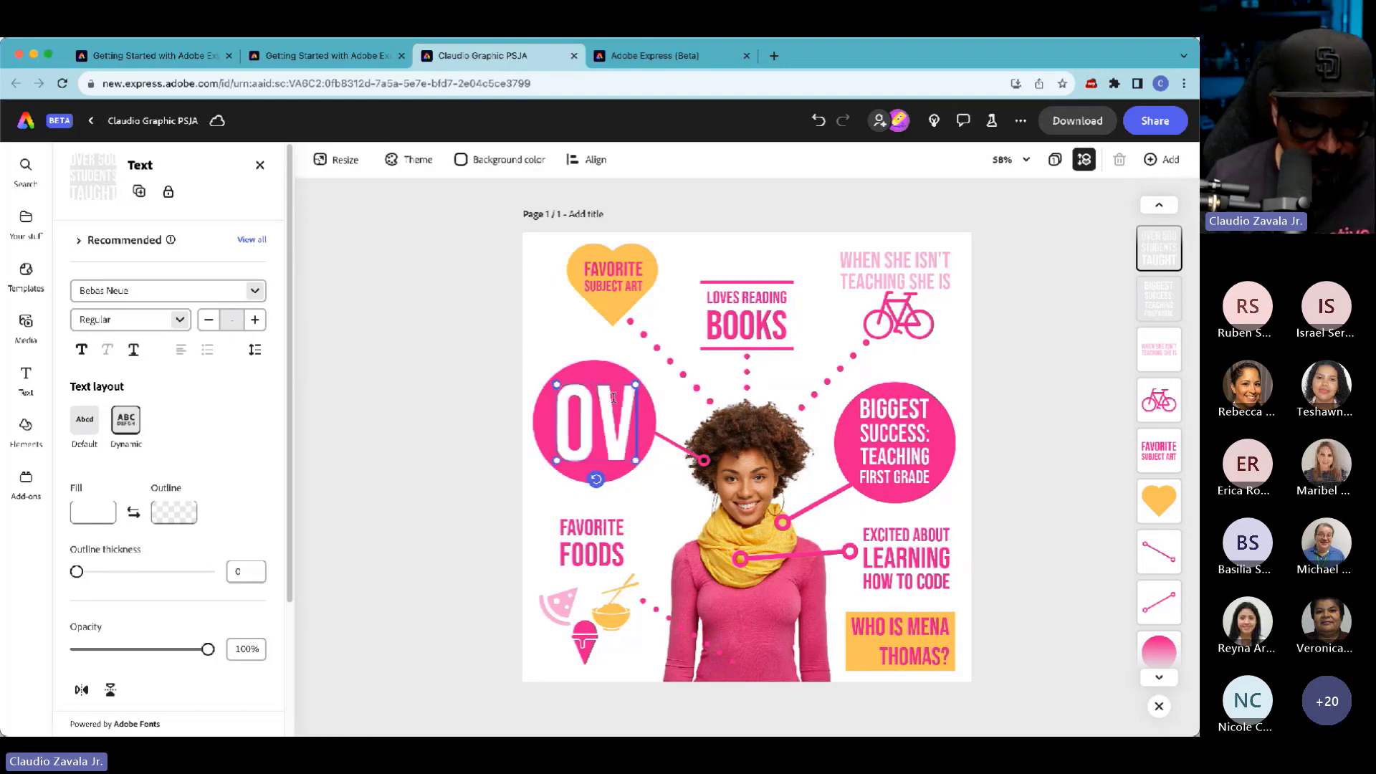
text(ER 1,000)
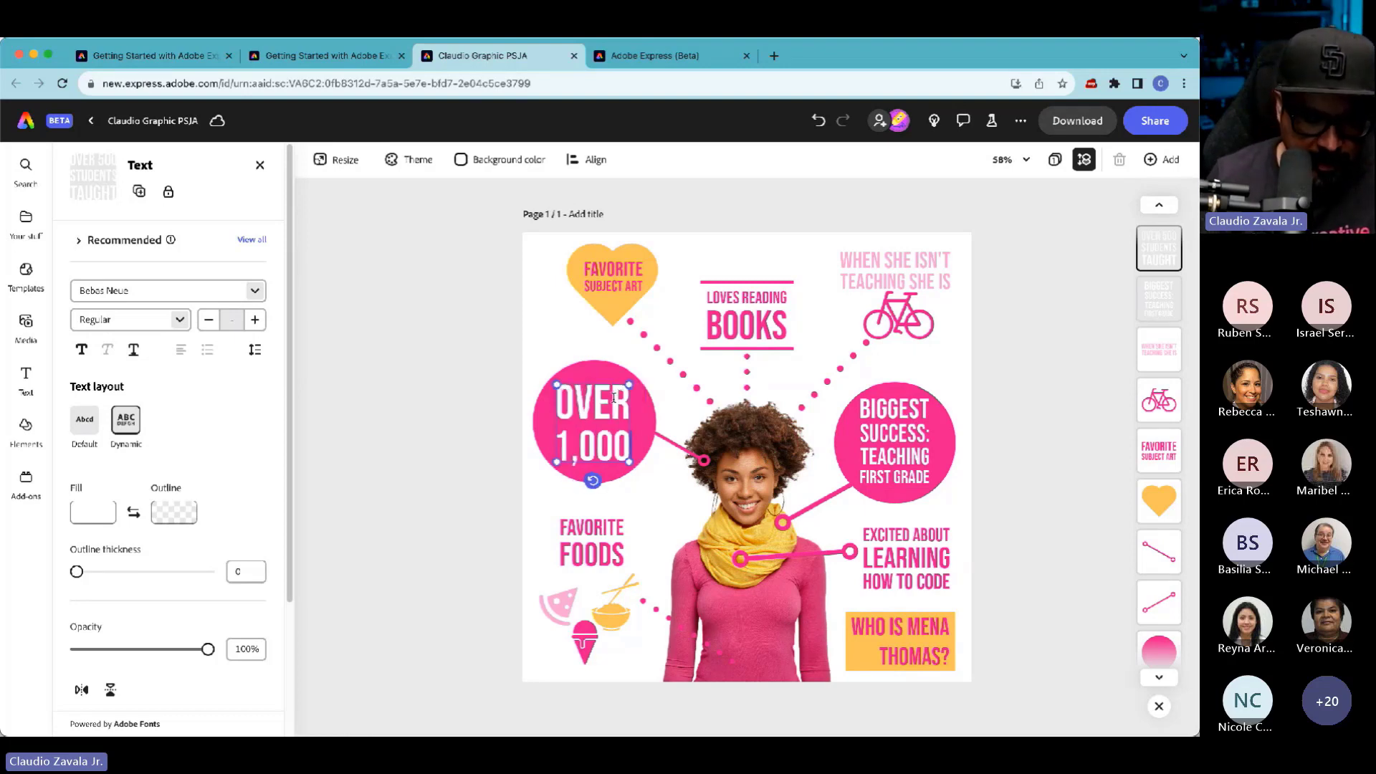
text( TEACHERS)
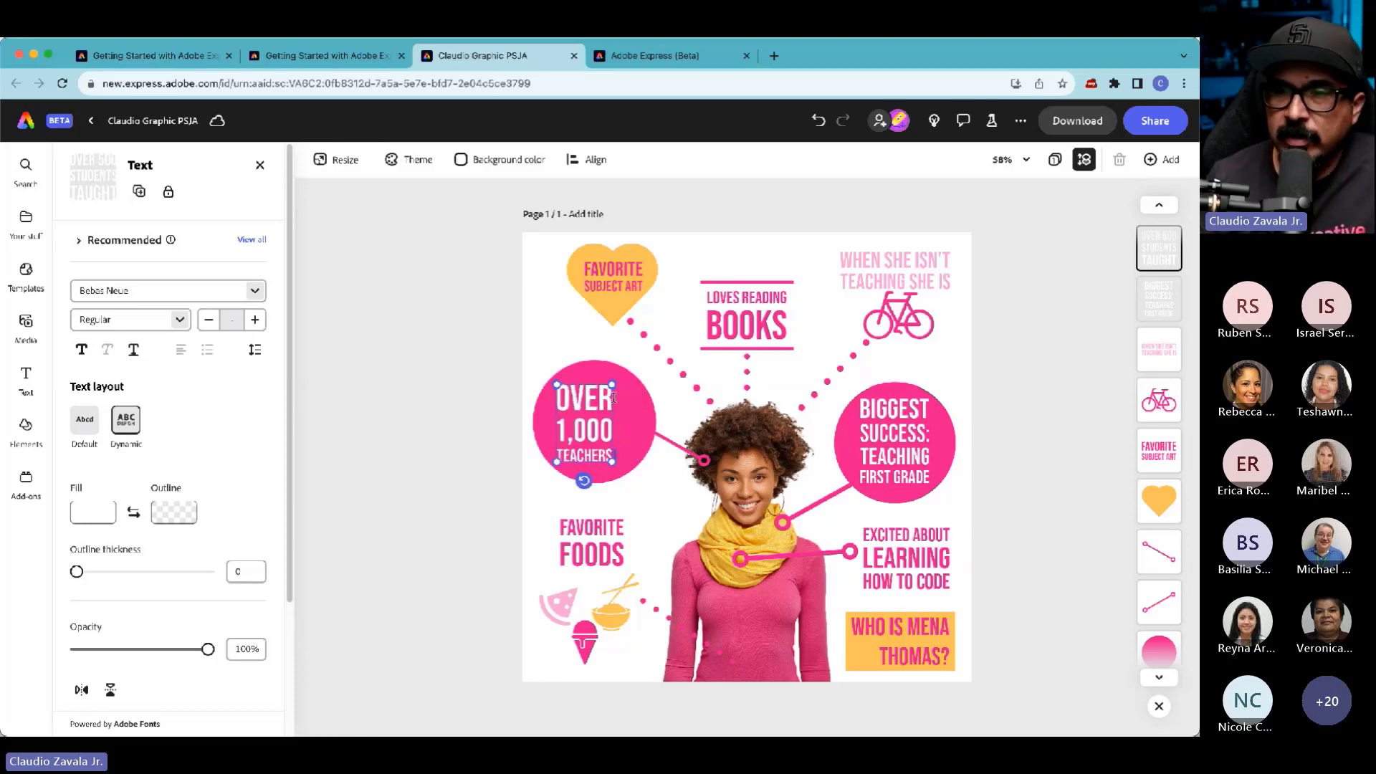
text( TRAINI)
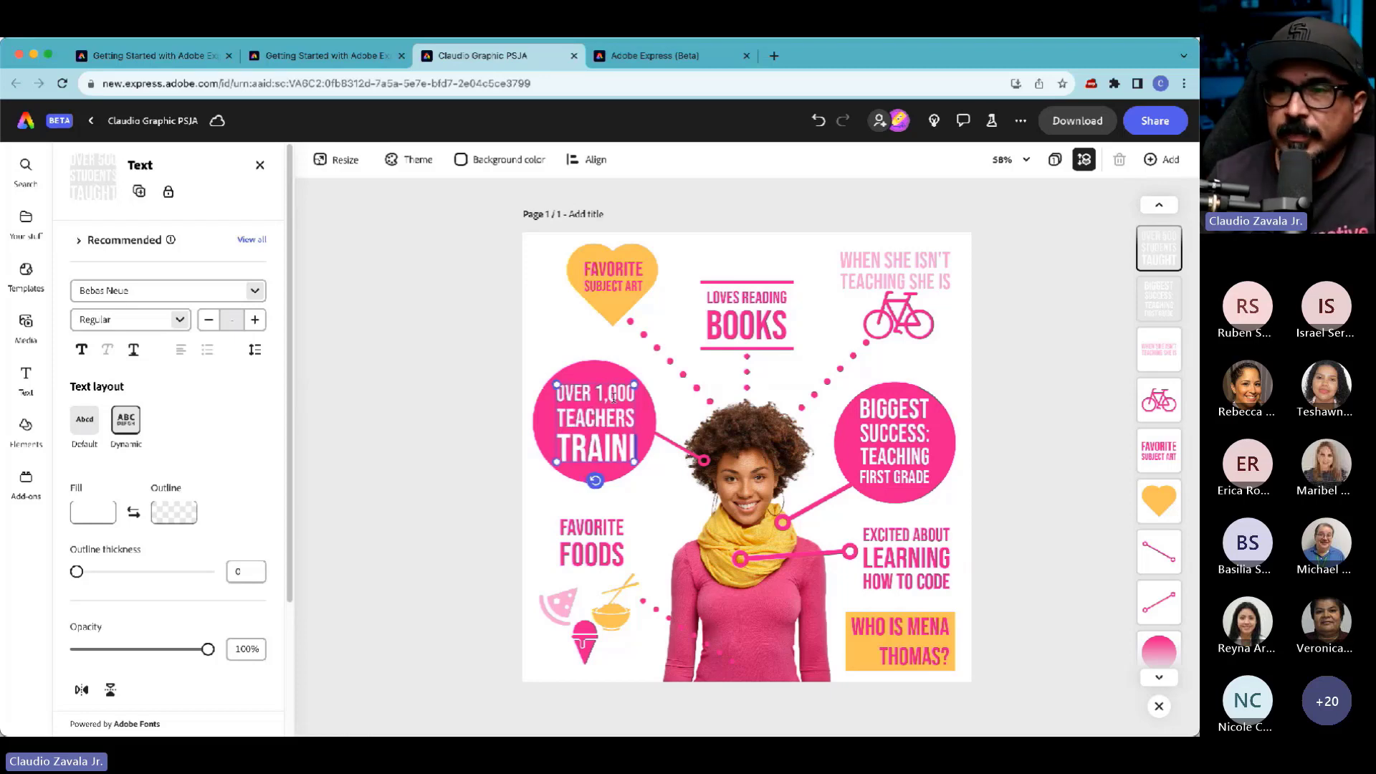
key(BackSpace)
text(ED)
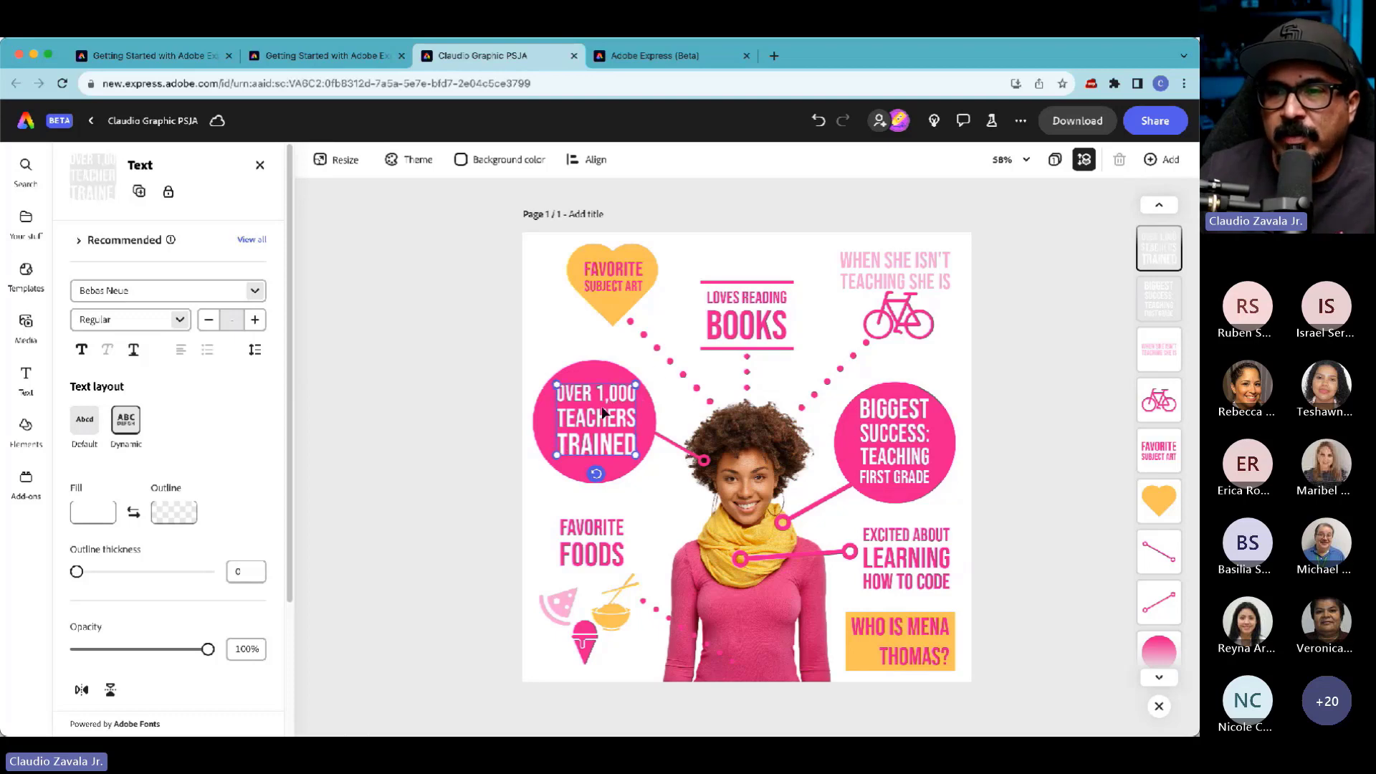
click(509, 413)
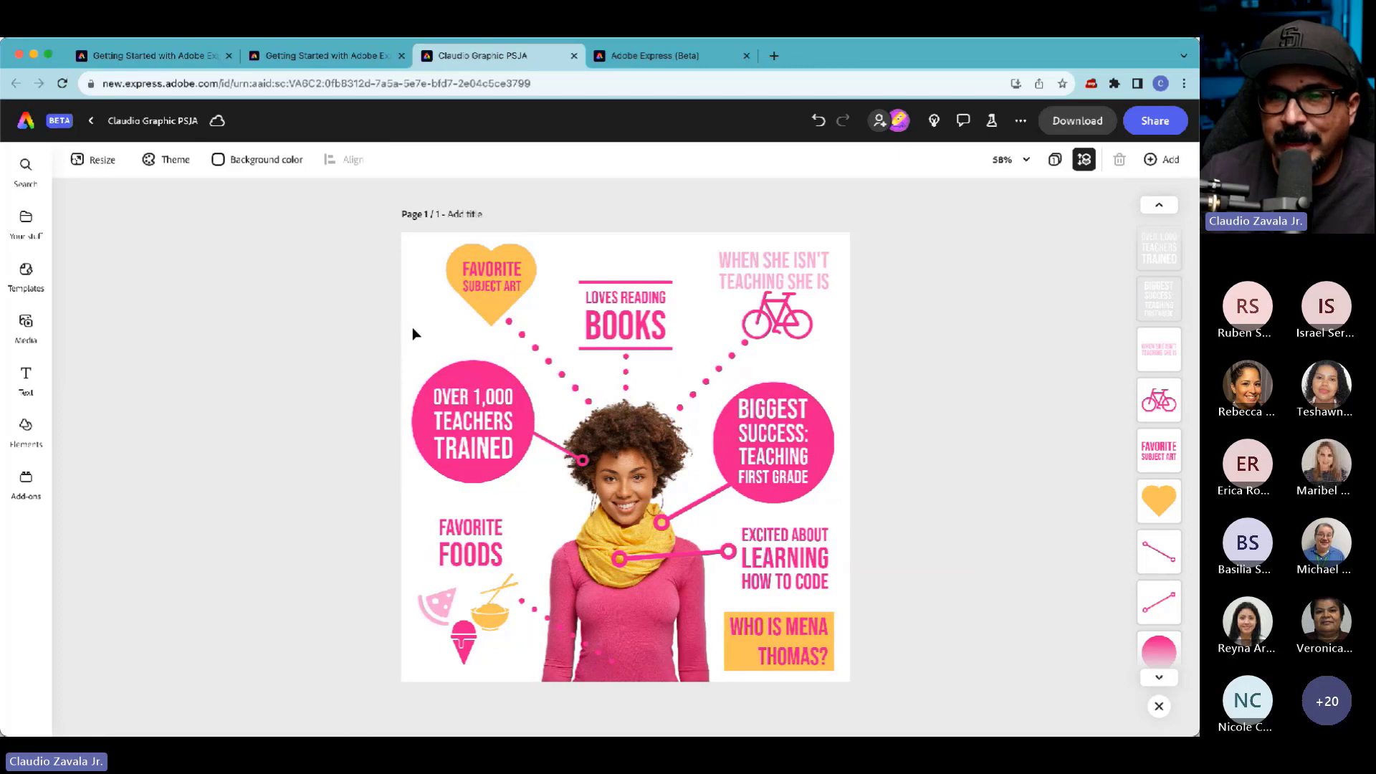
click(473, 422)
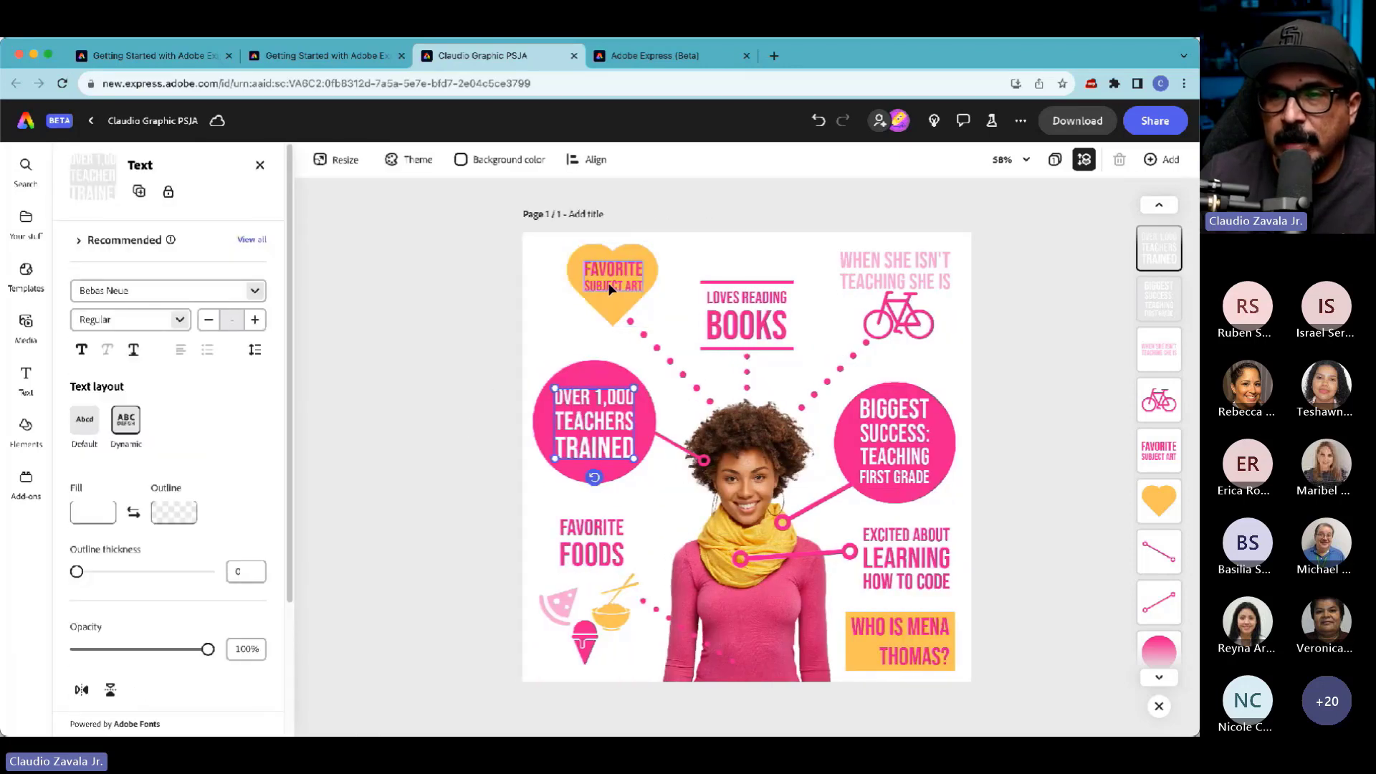
click(608, 284)
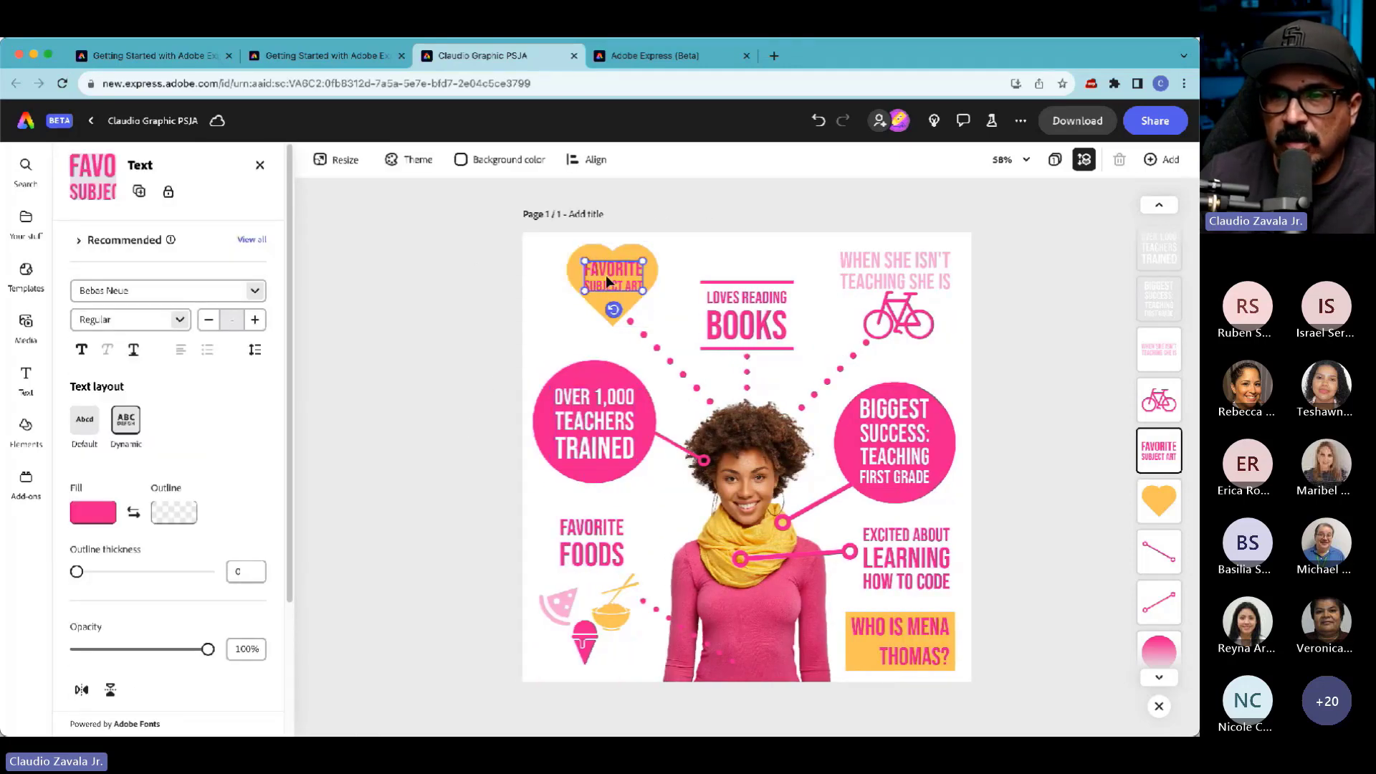
double_click(607, 276)
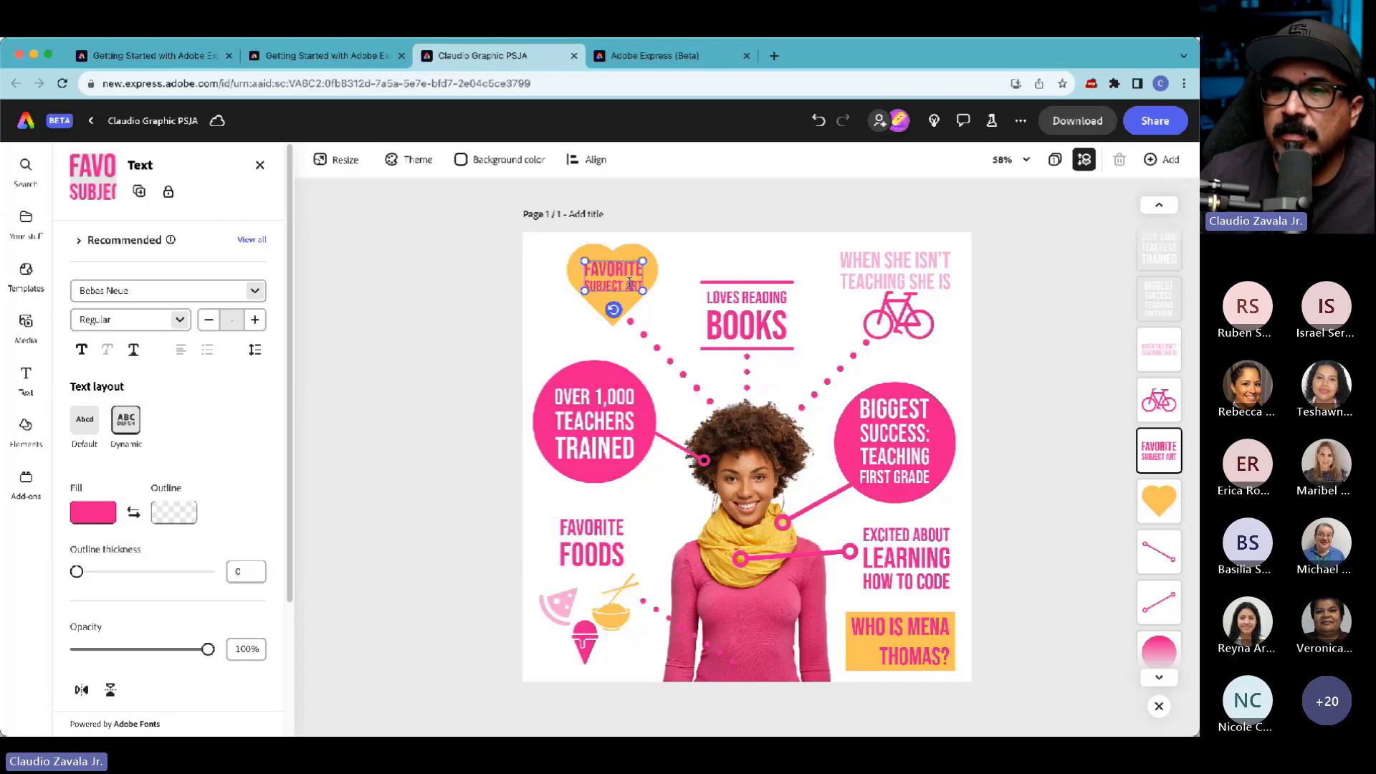
key(BackSpace)
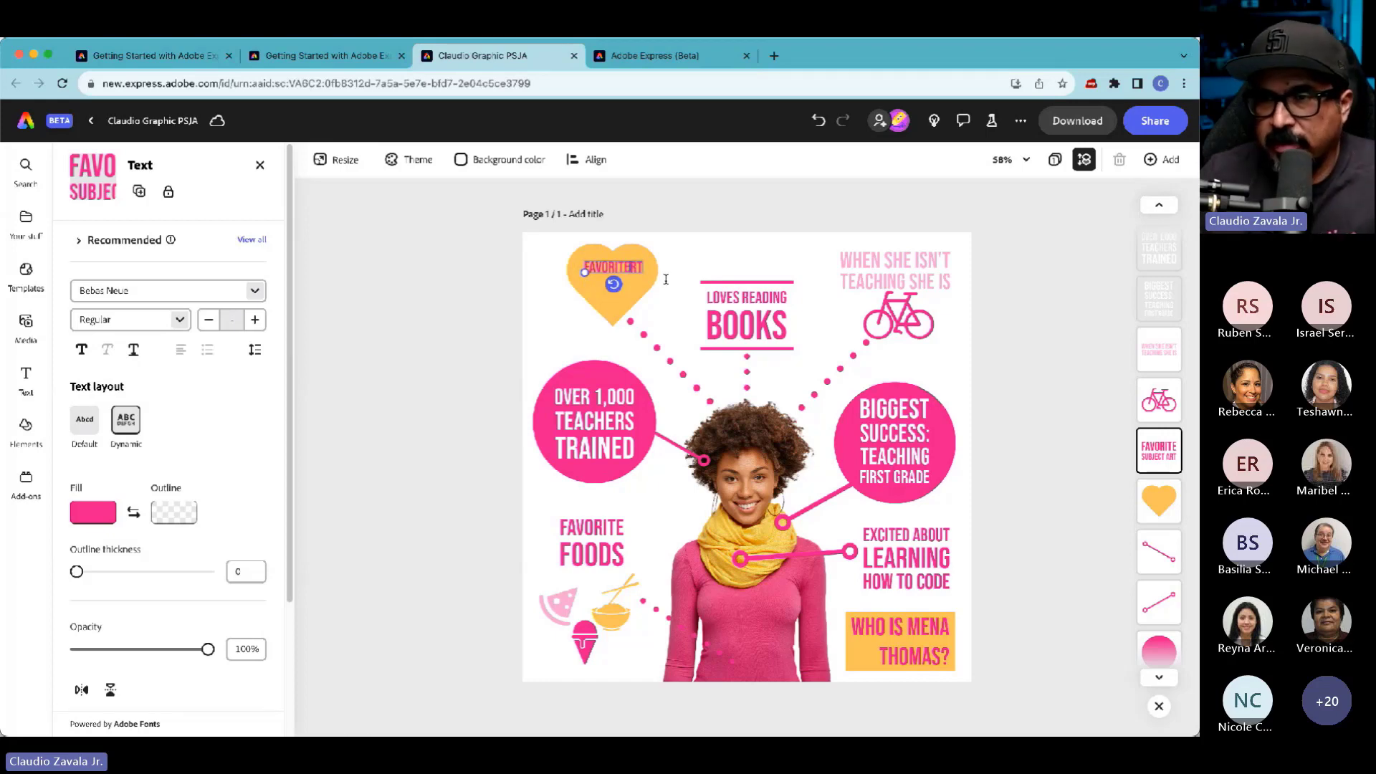
key(ctrl+a)
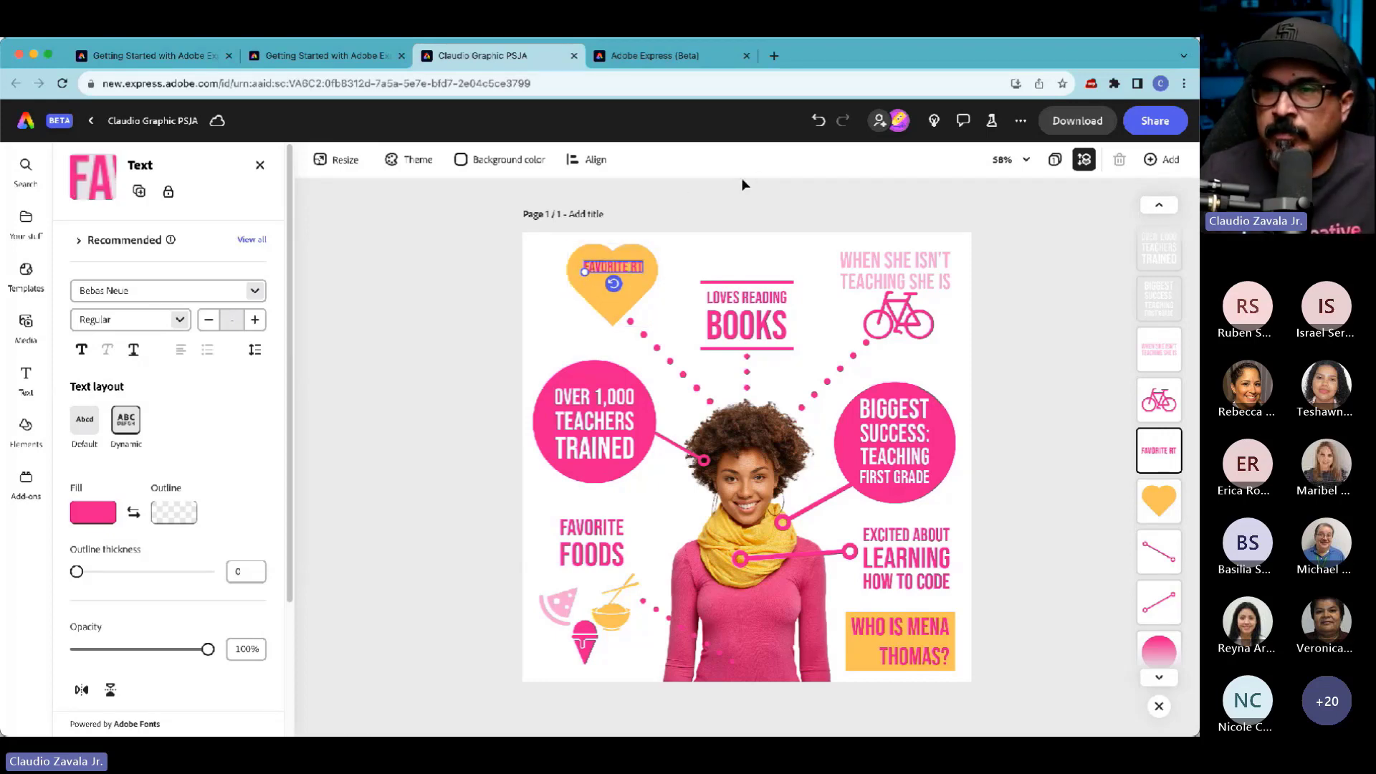
click(818, 123)
click(817, 125)
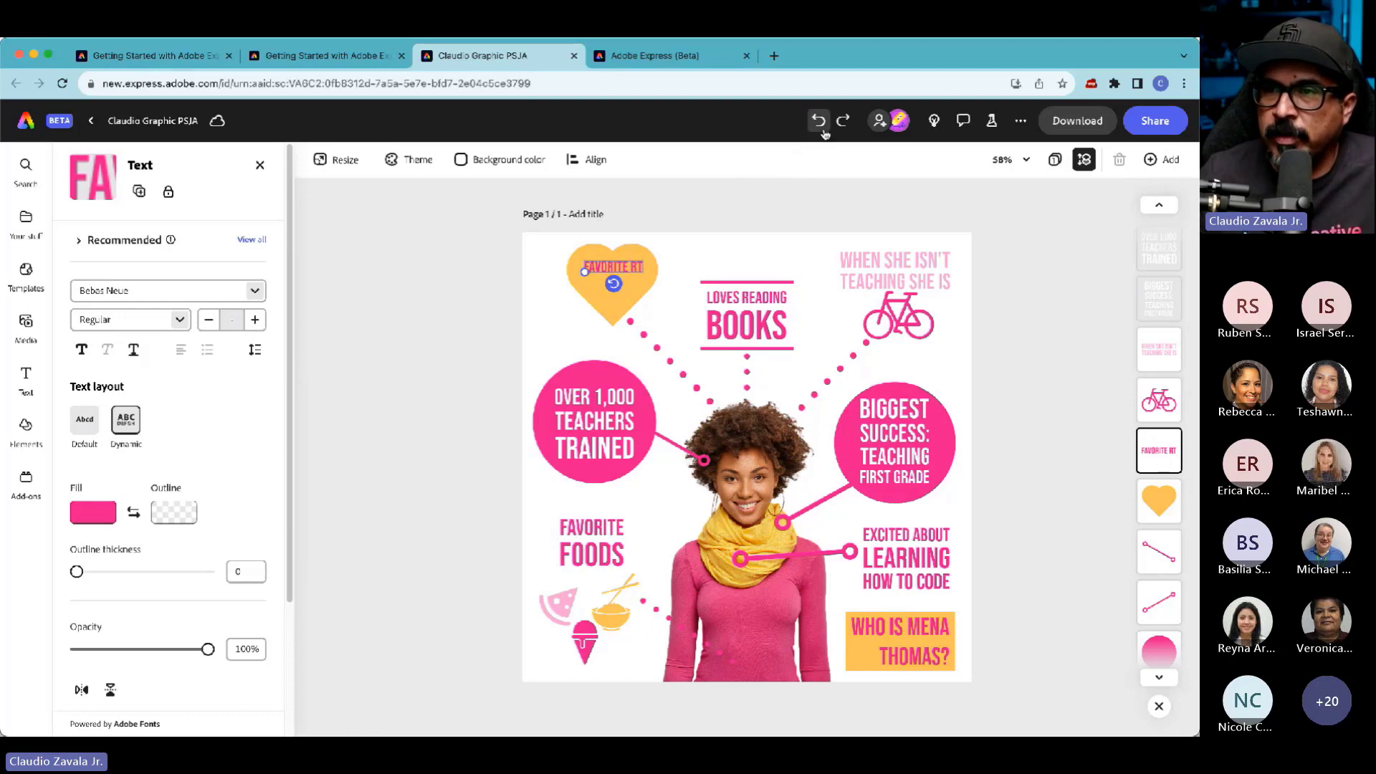
click(817, 125)
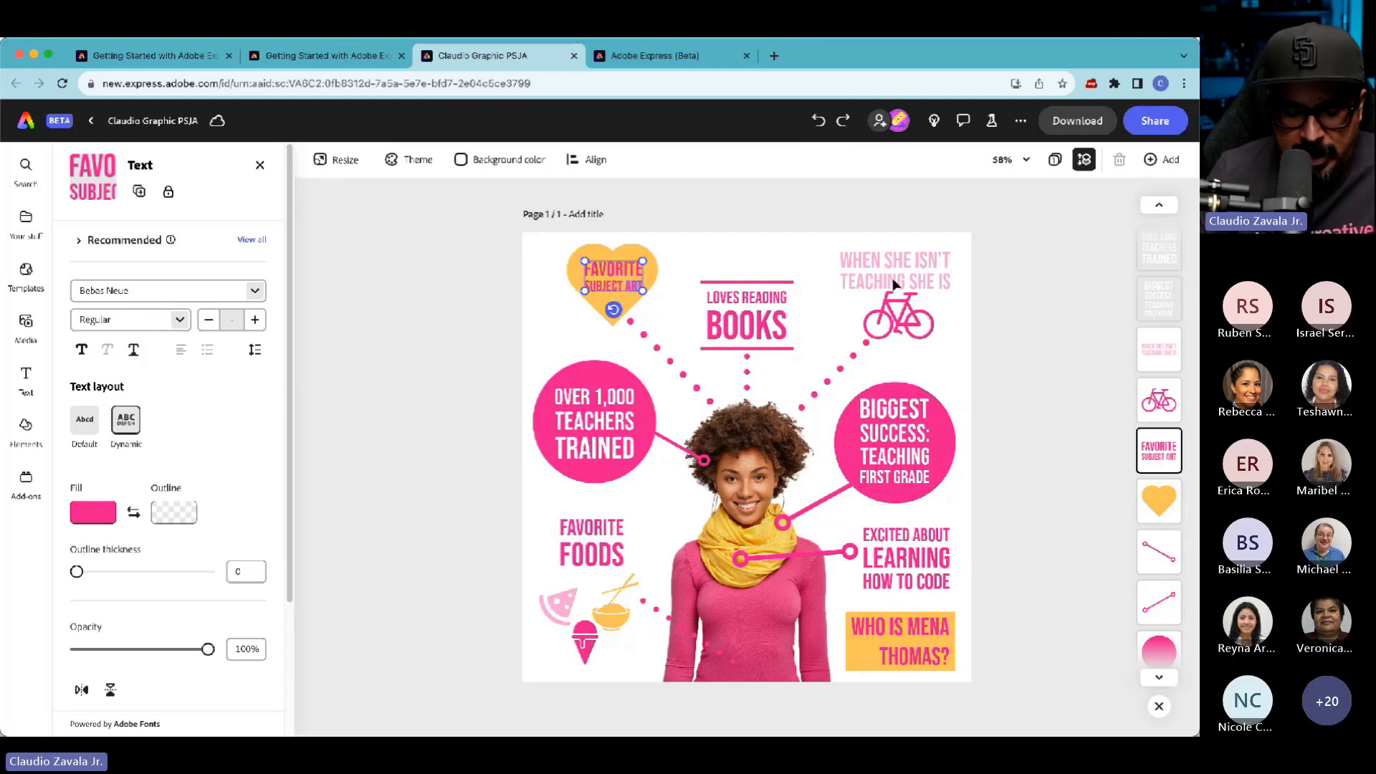
- Change "ART" to "PHOTOGRAPHY" in the heart's text and narrow its text box so the words wrap onto three lines
key(BackSpace)
key(BackSpace)
key(BackSpace)
text(PHOT)
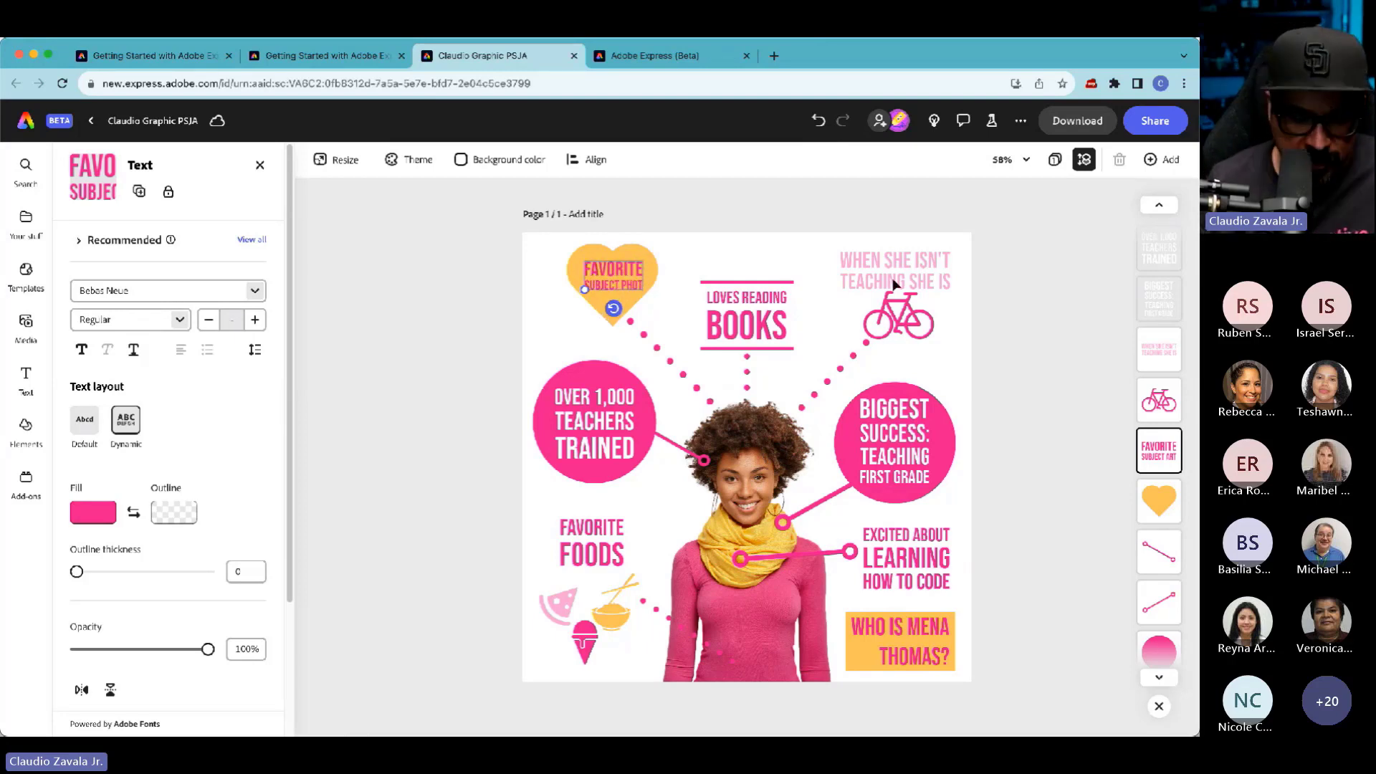
text(OGRAPHY)
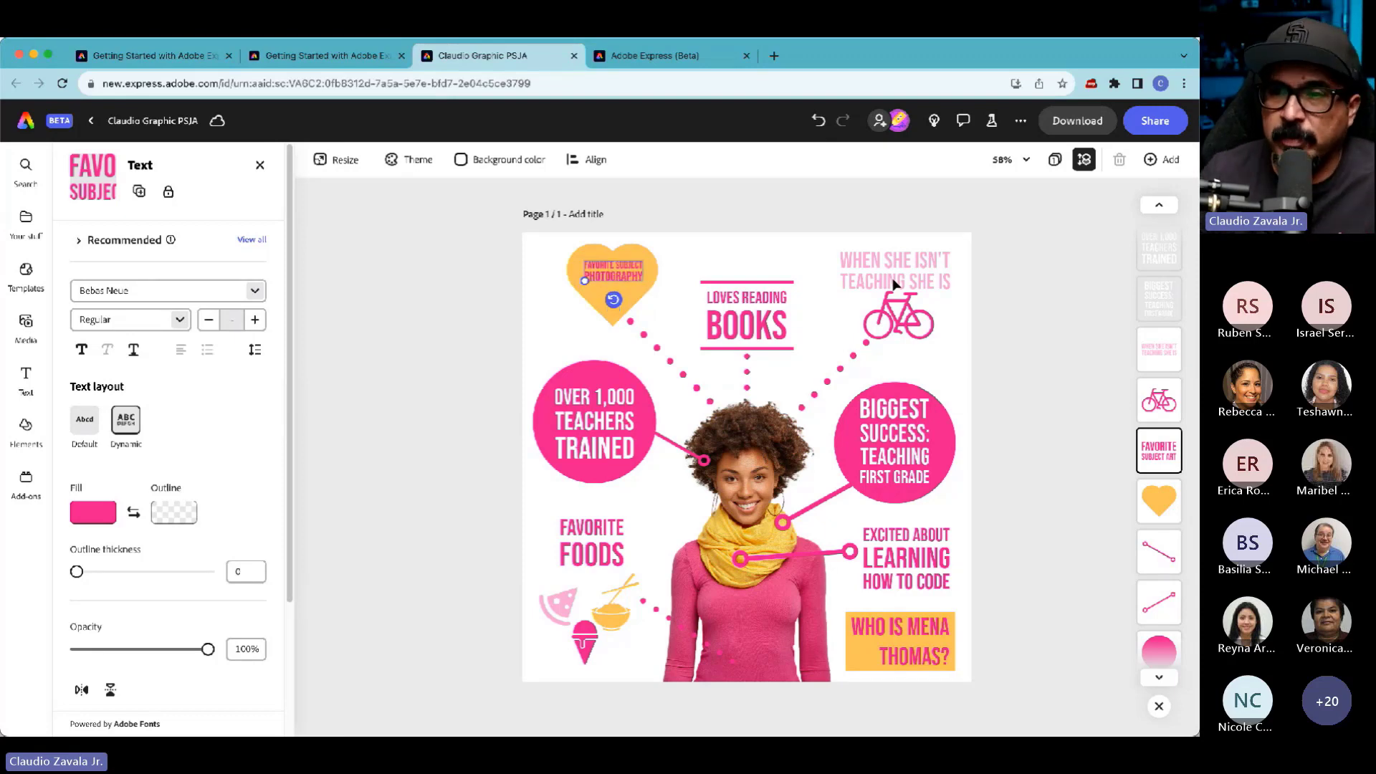
drag(585, 280, 592, 296)
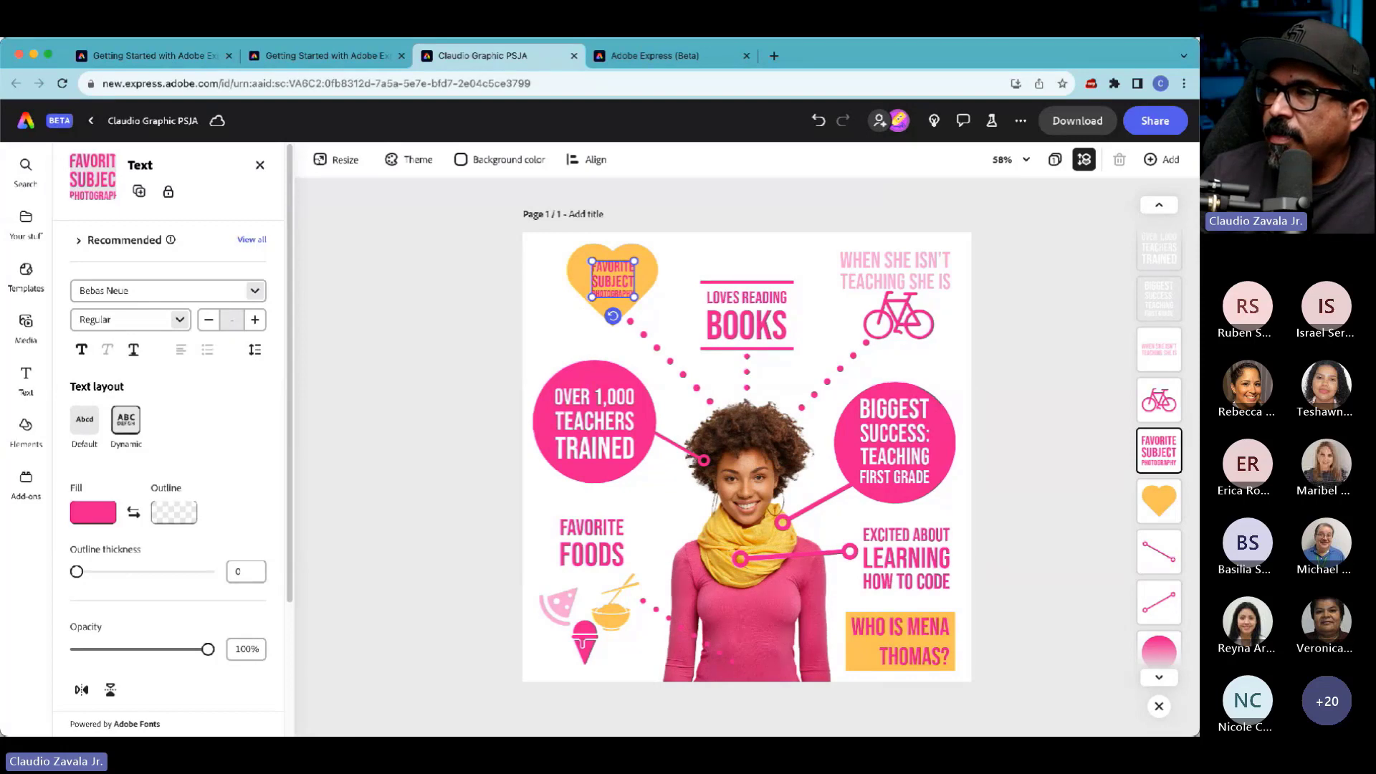
key(Escape)
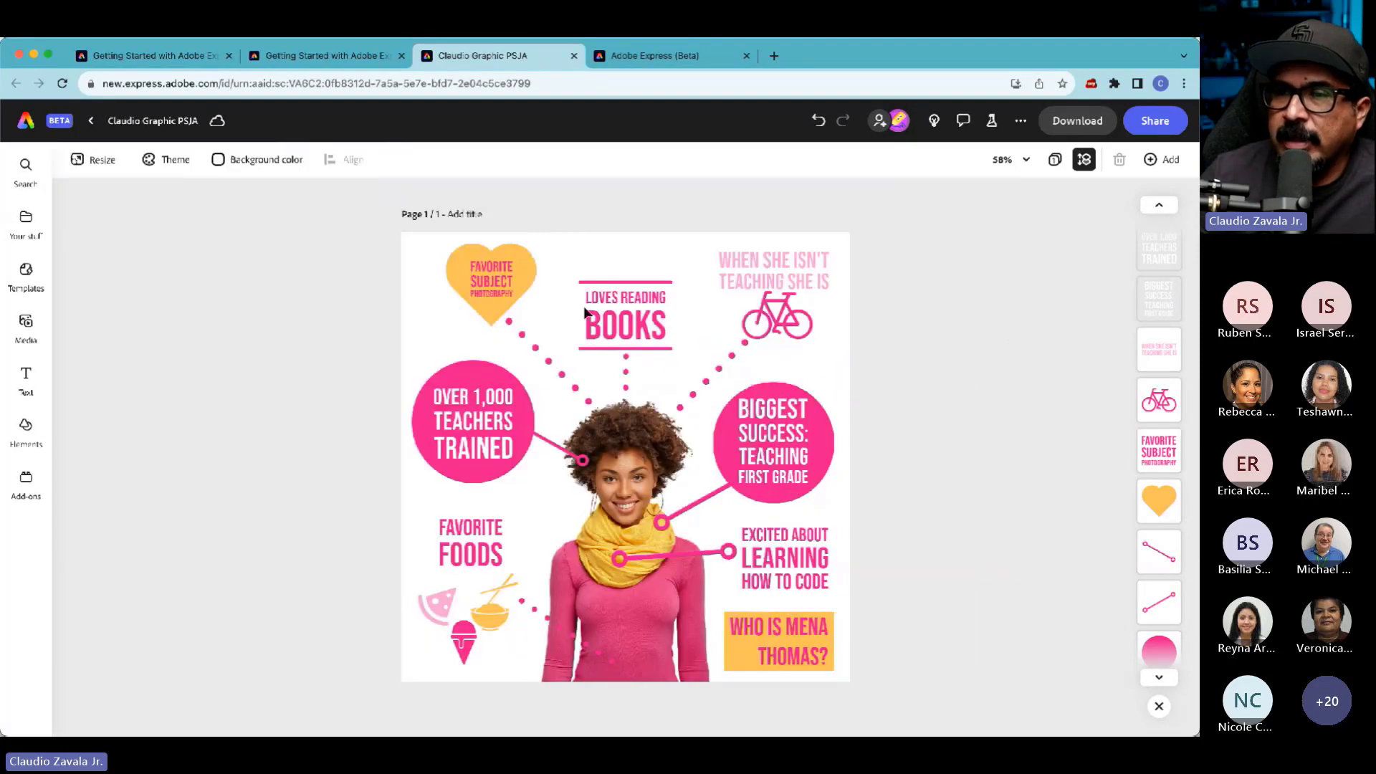
click(511, 304)
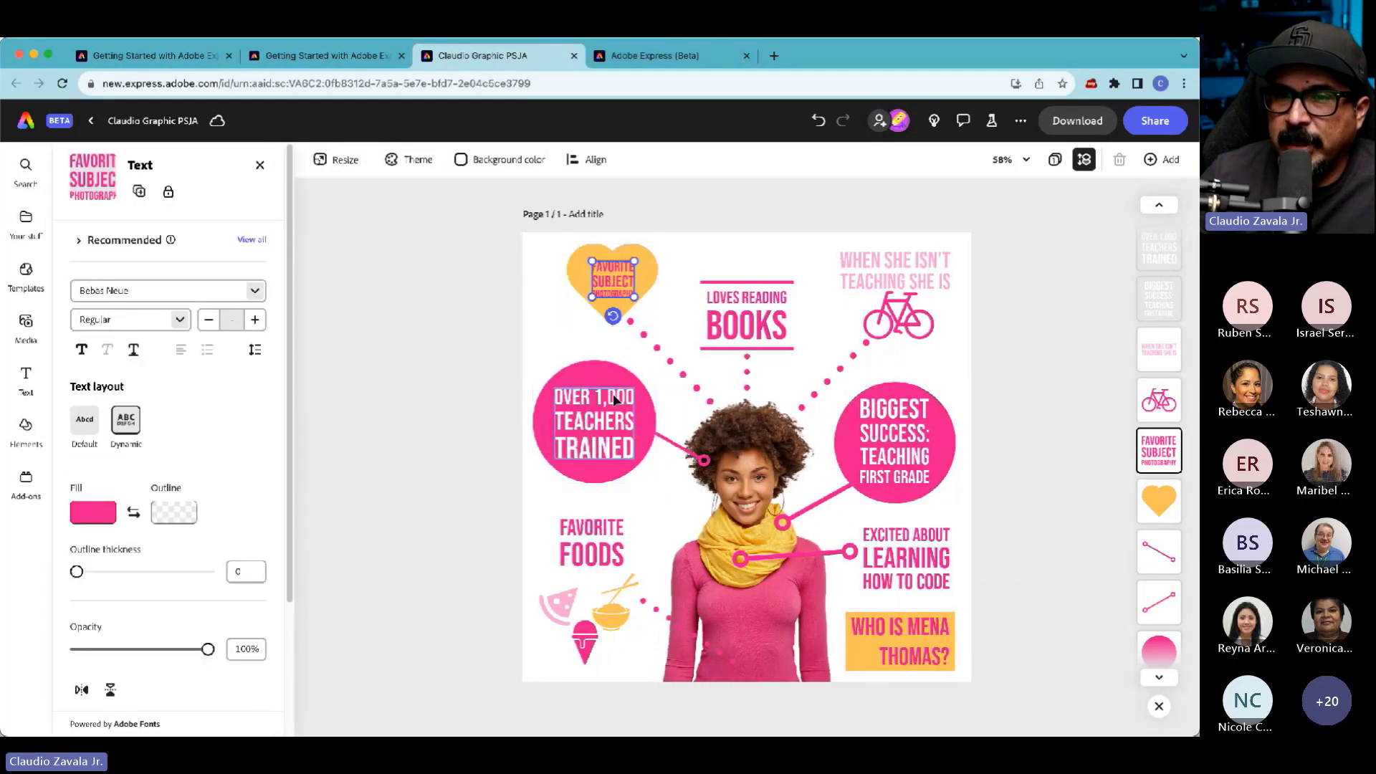
- Edit the text above the bicycle to read "WHEN HE ISN'T FILMING HE IS"
click(907, 280)
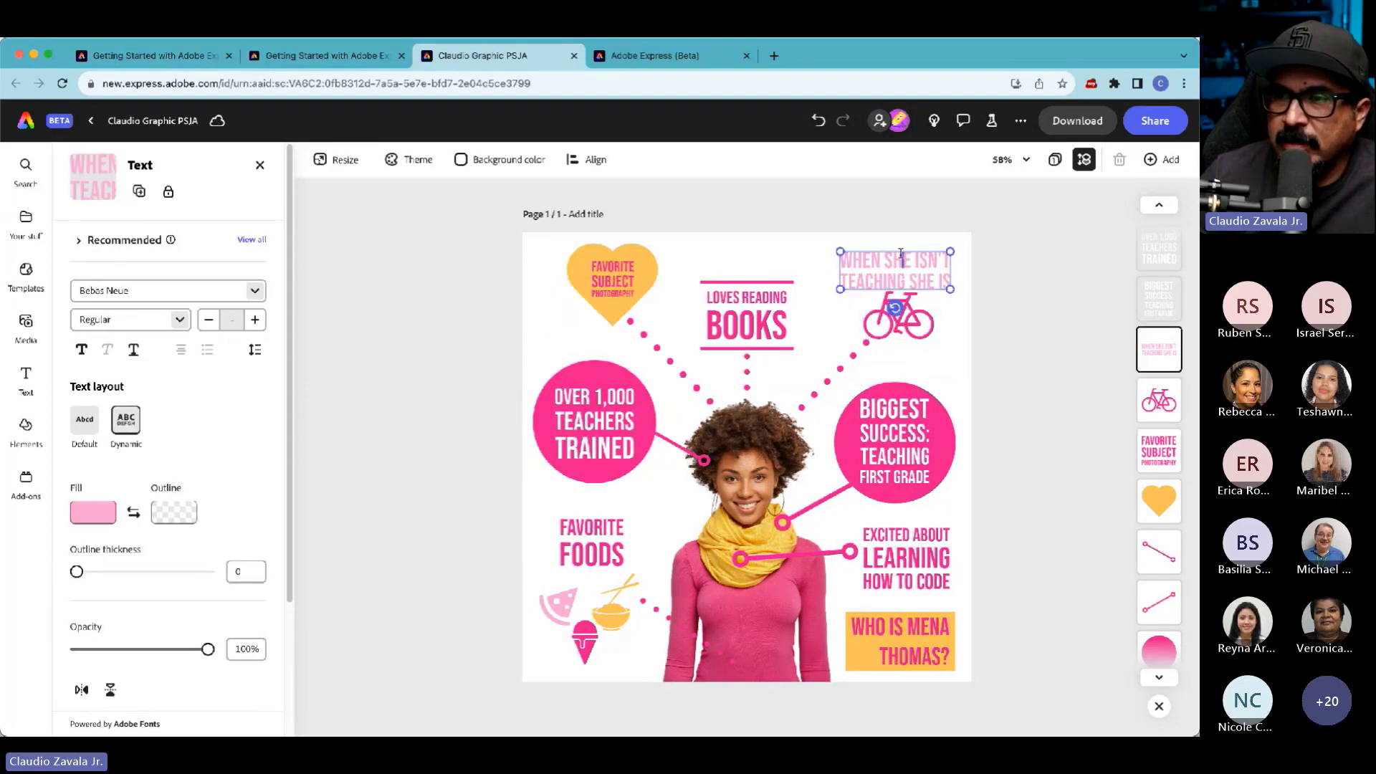
double_click(899, 258)
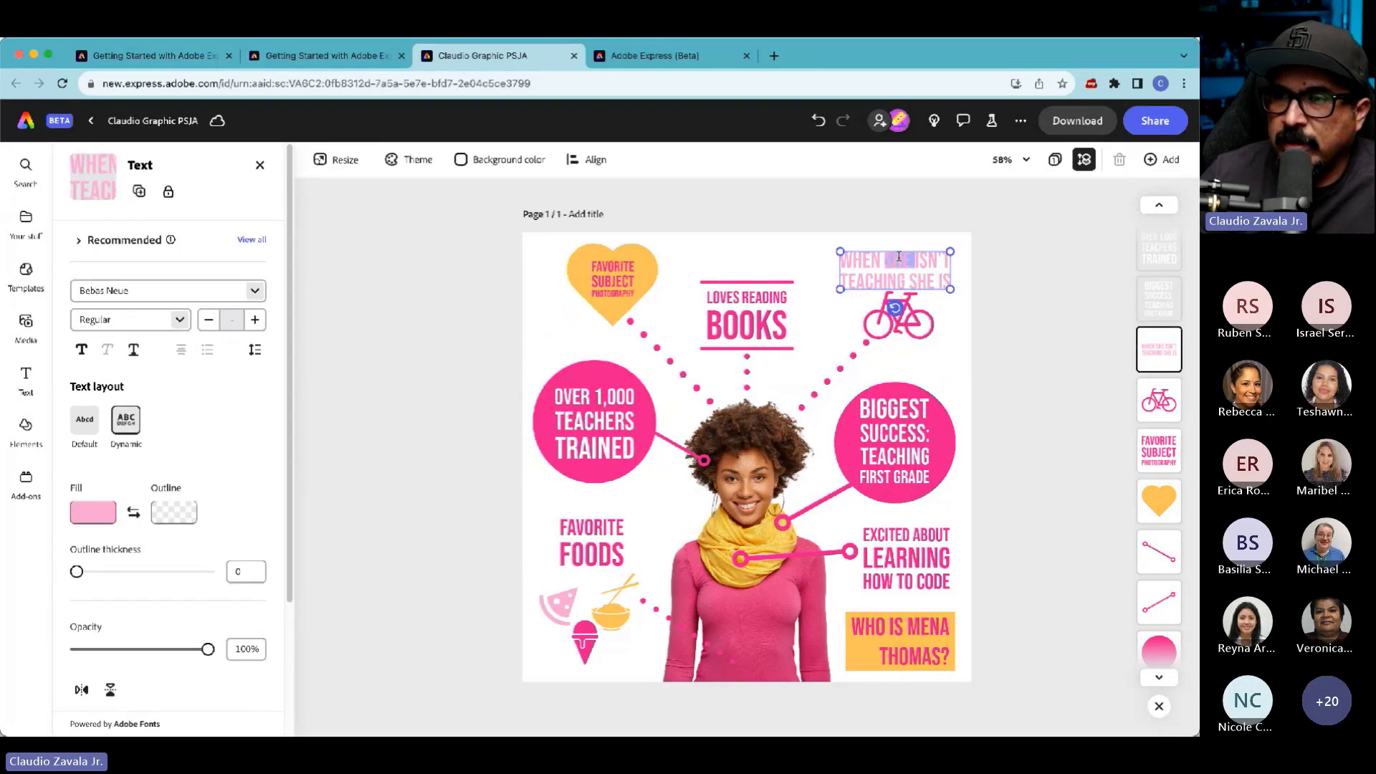
text(he)
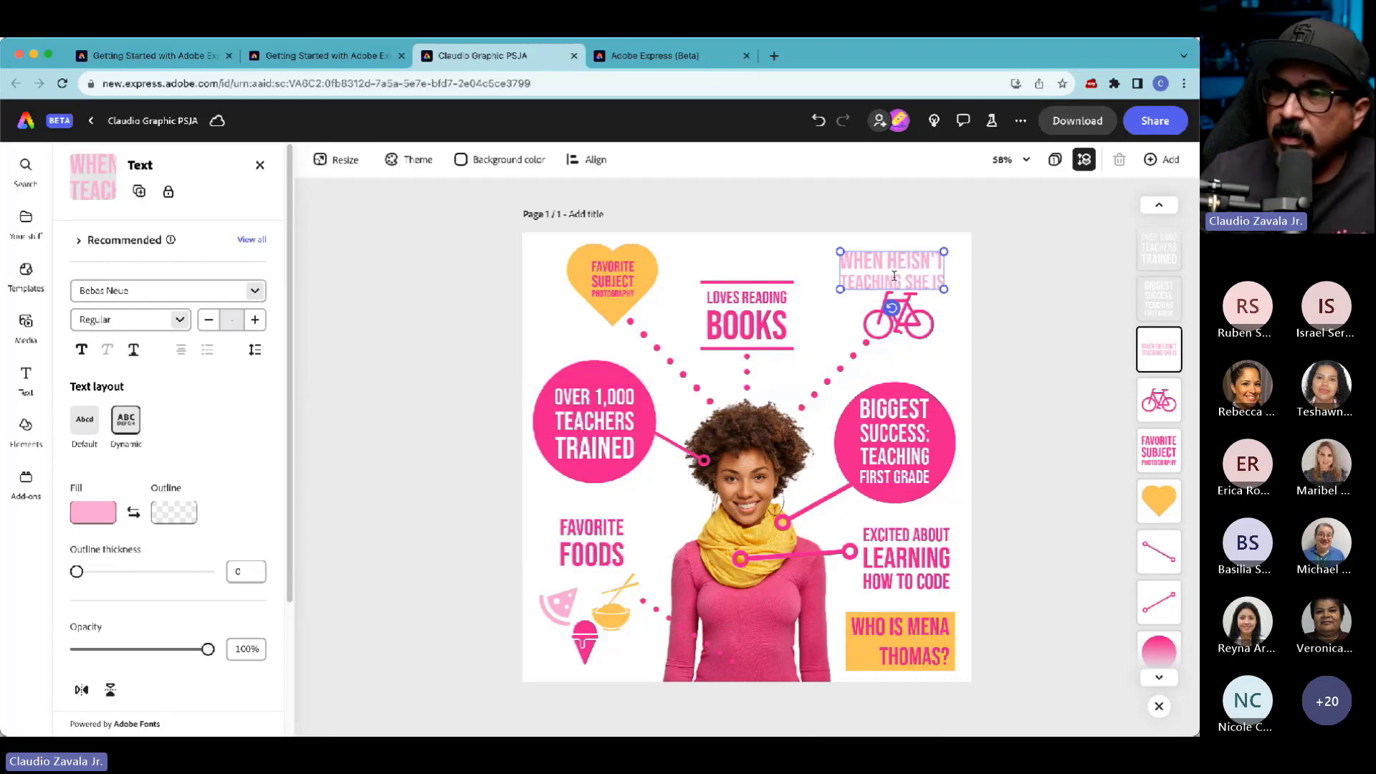
double_click(914, 281)
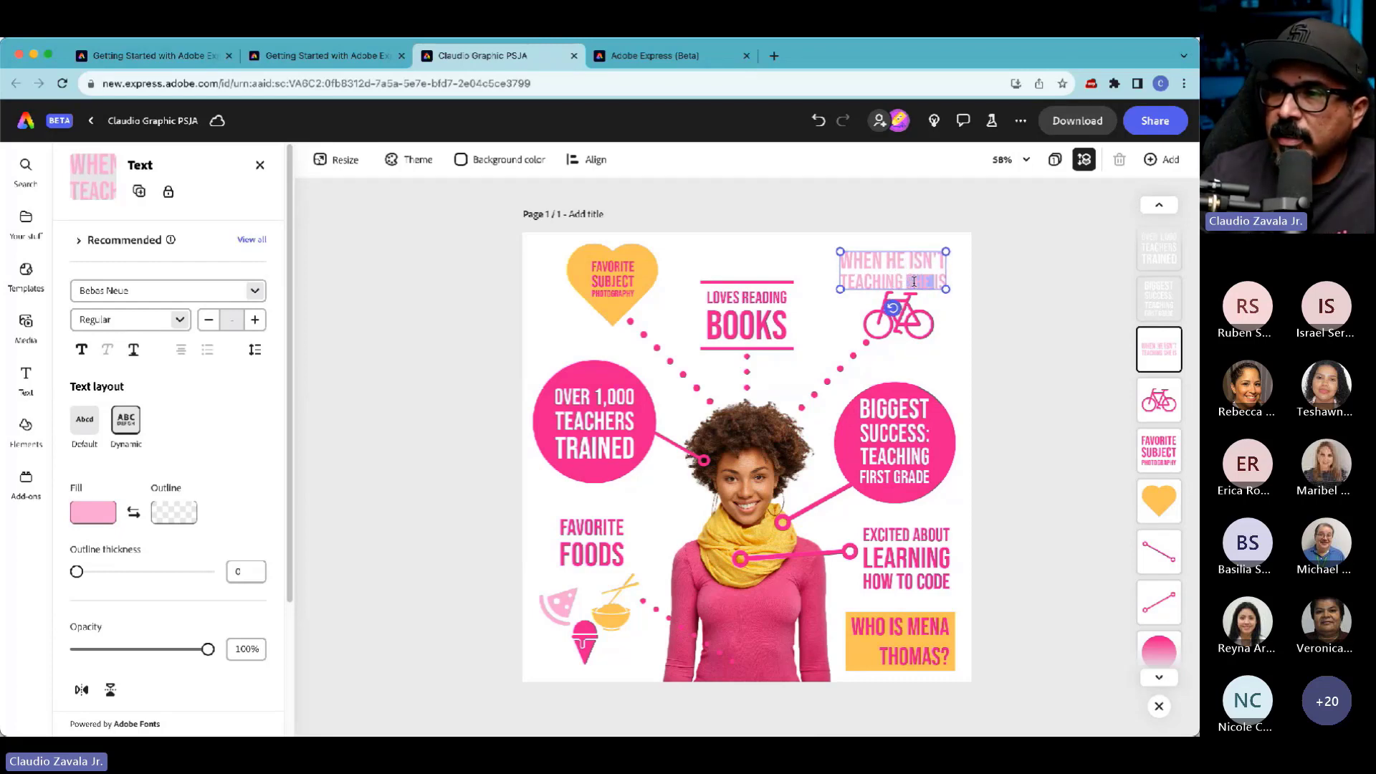
text(he)
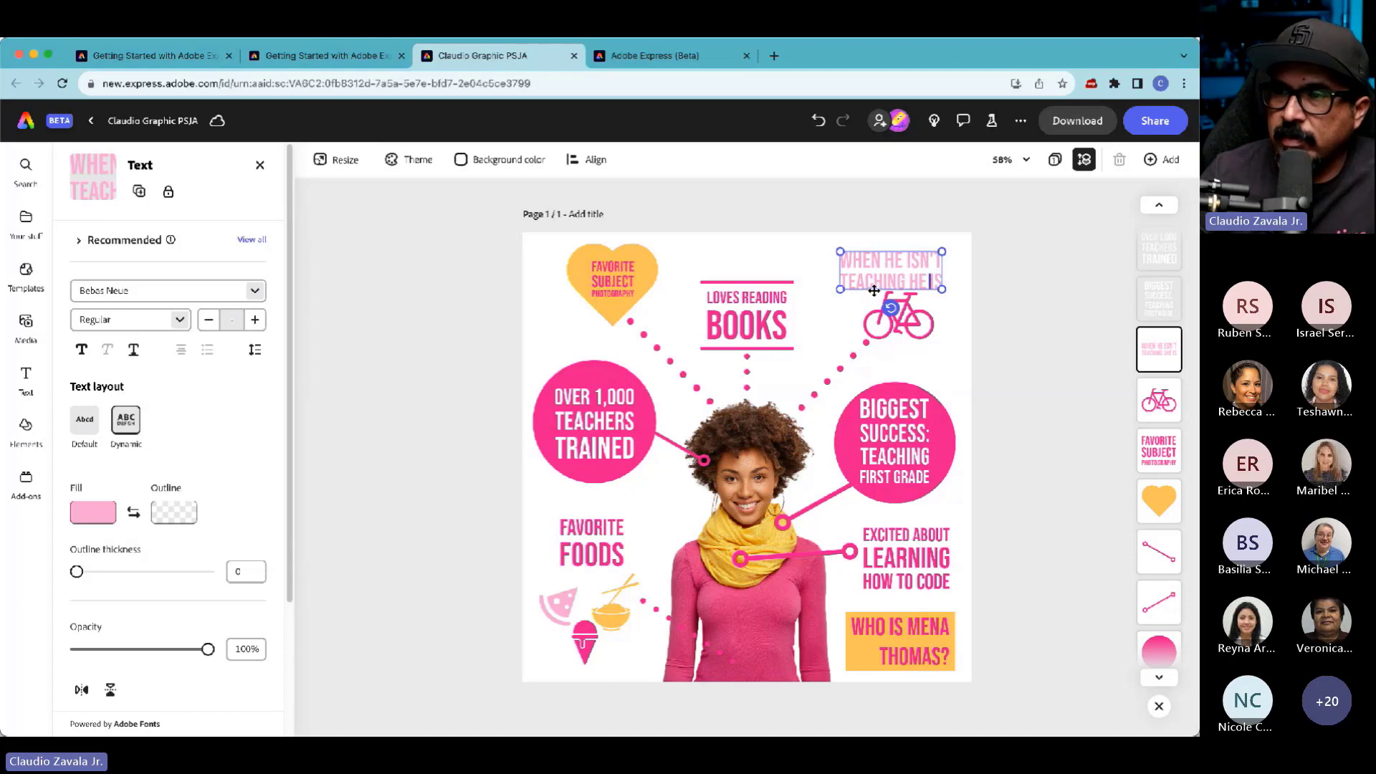
double_click(874, 281)
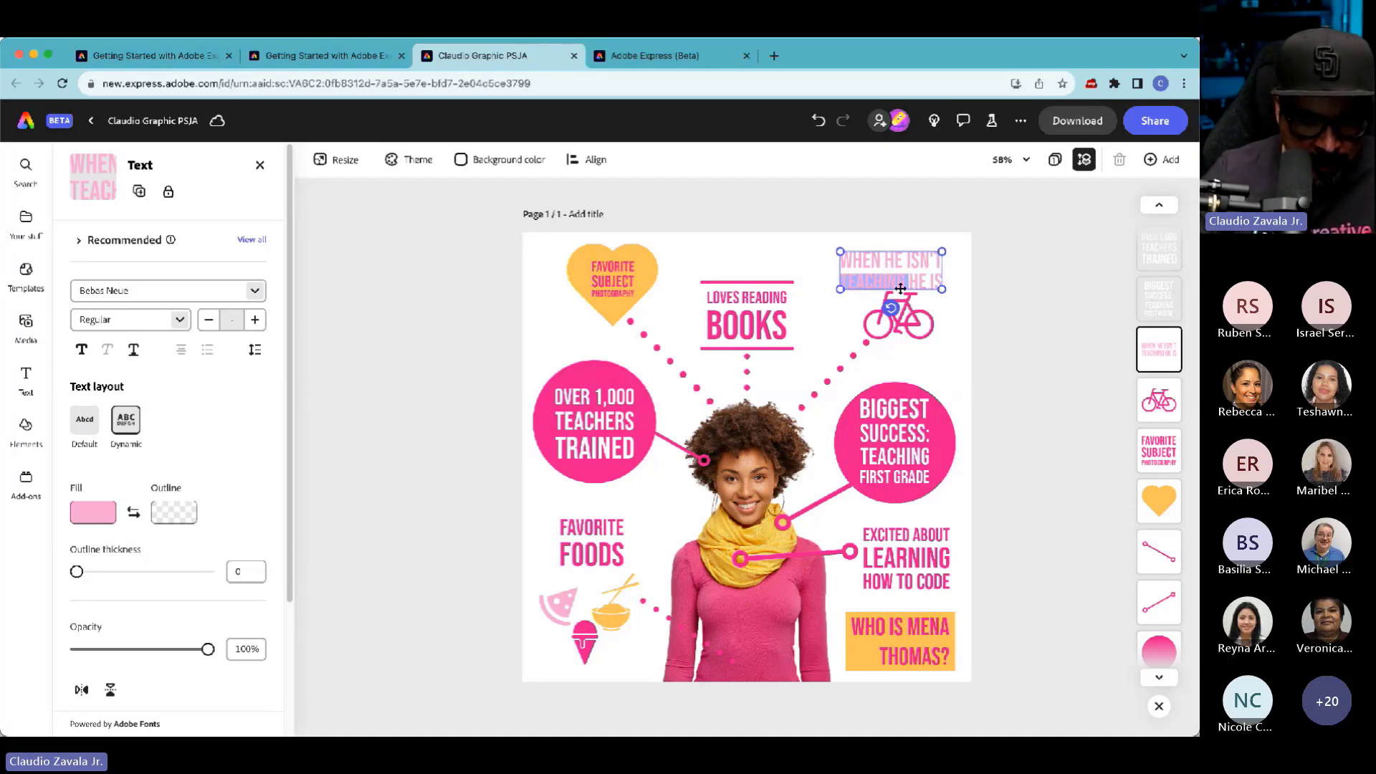
text(filming)
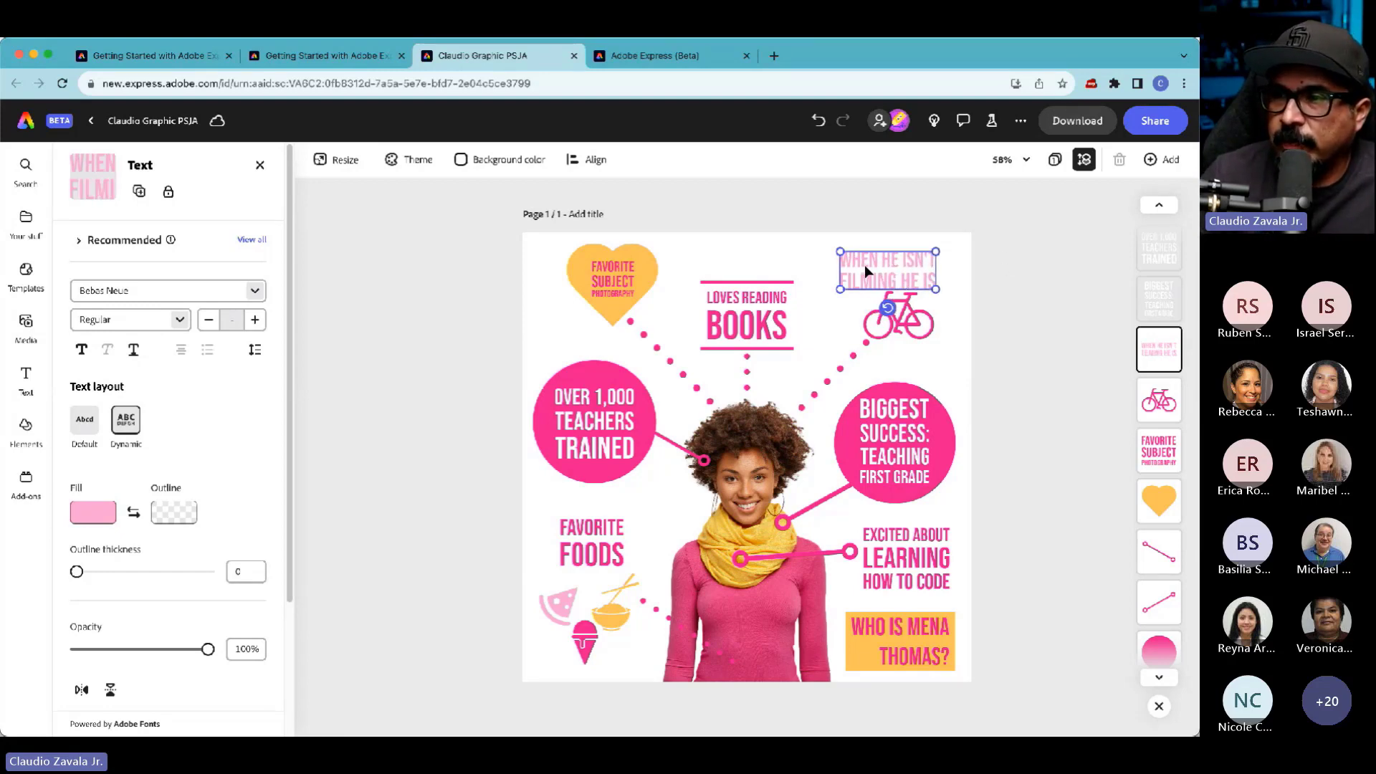
click(980, 399)
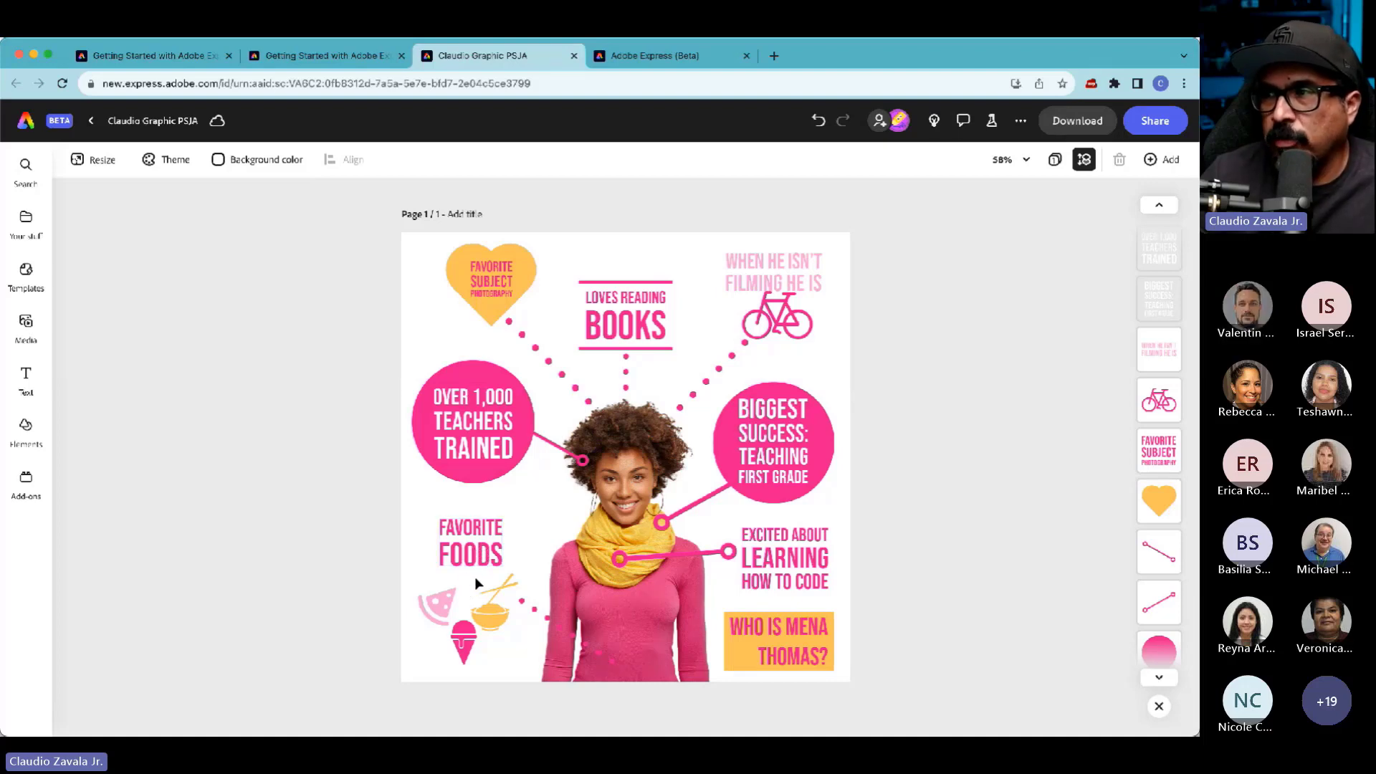
- Move the pizza slice and rice bowl icons slightly up, closer to the "FAVORITE FOODS" text
drag(445, 604, 567, 600)
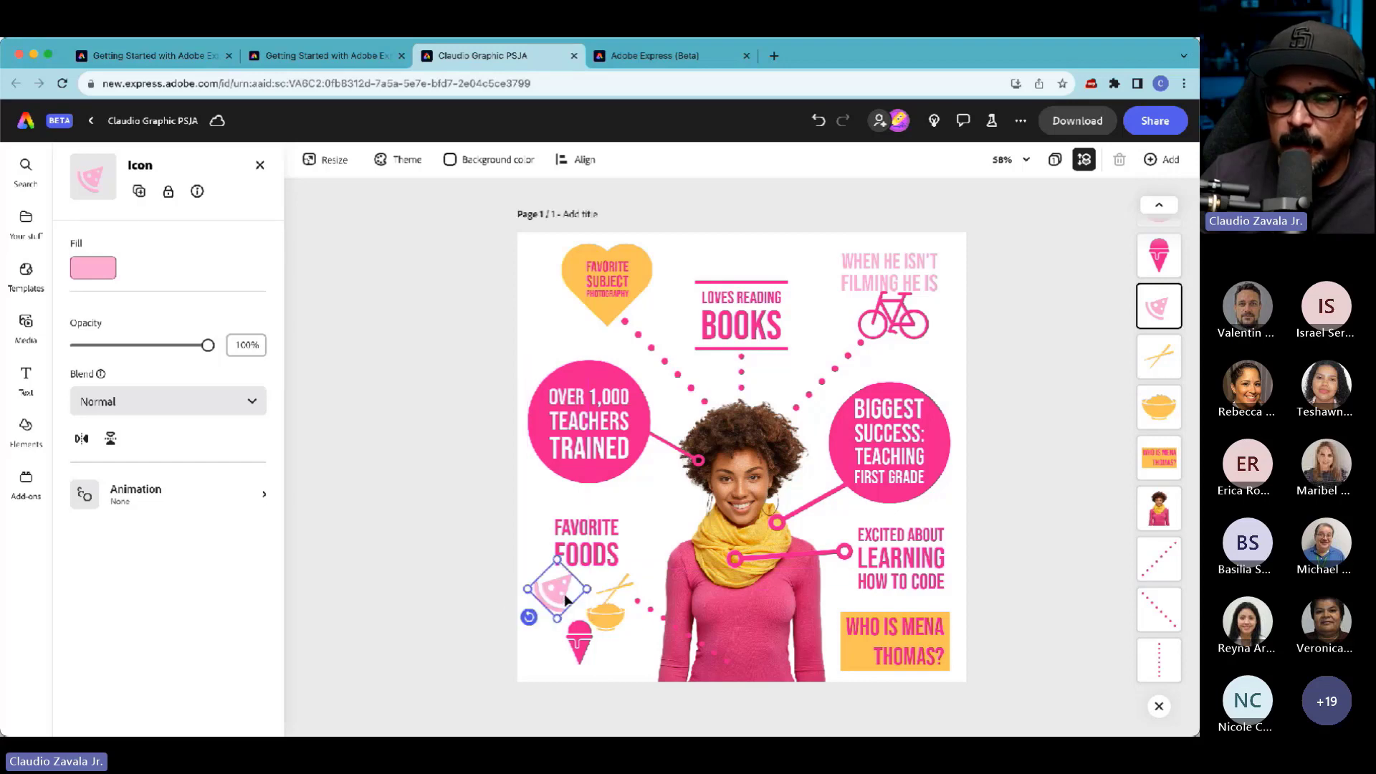
click(600, 608)
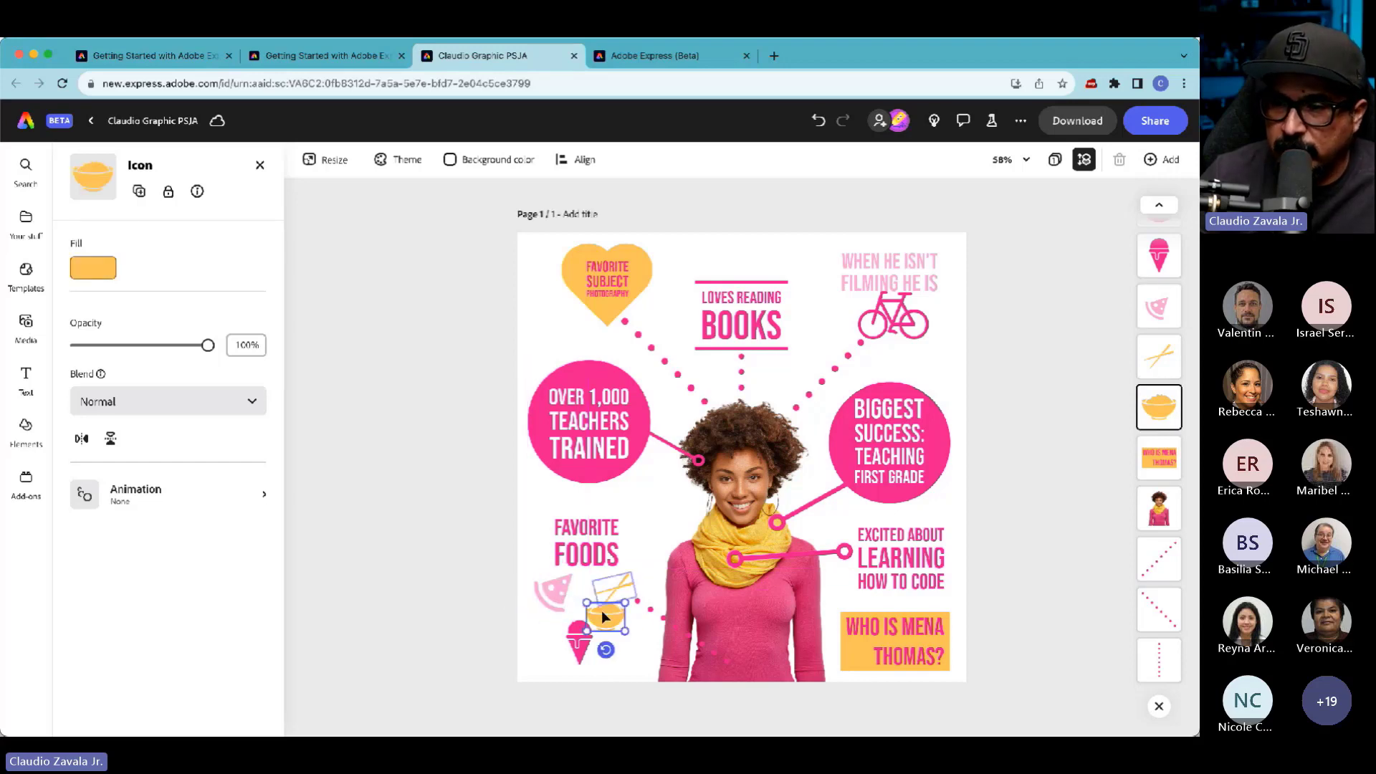
mouse_move(601, 610)
mouse_down()
mouse_move(616, 595)
mouse_move(603, 612)
mouse_move(605, 600)
mouse_up()
click(548, 596)
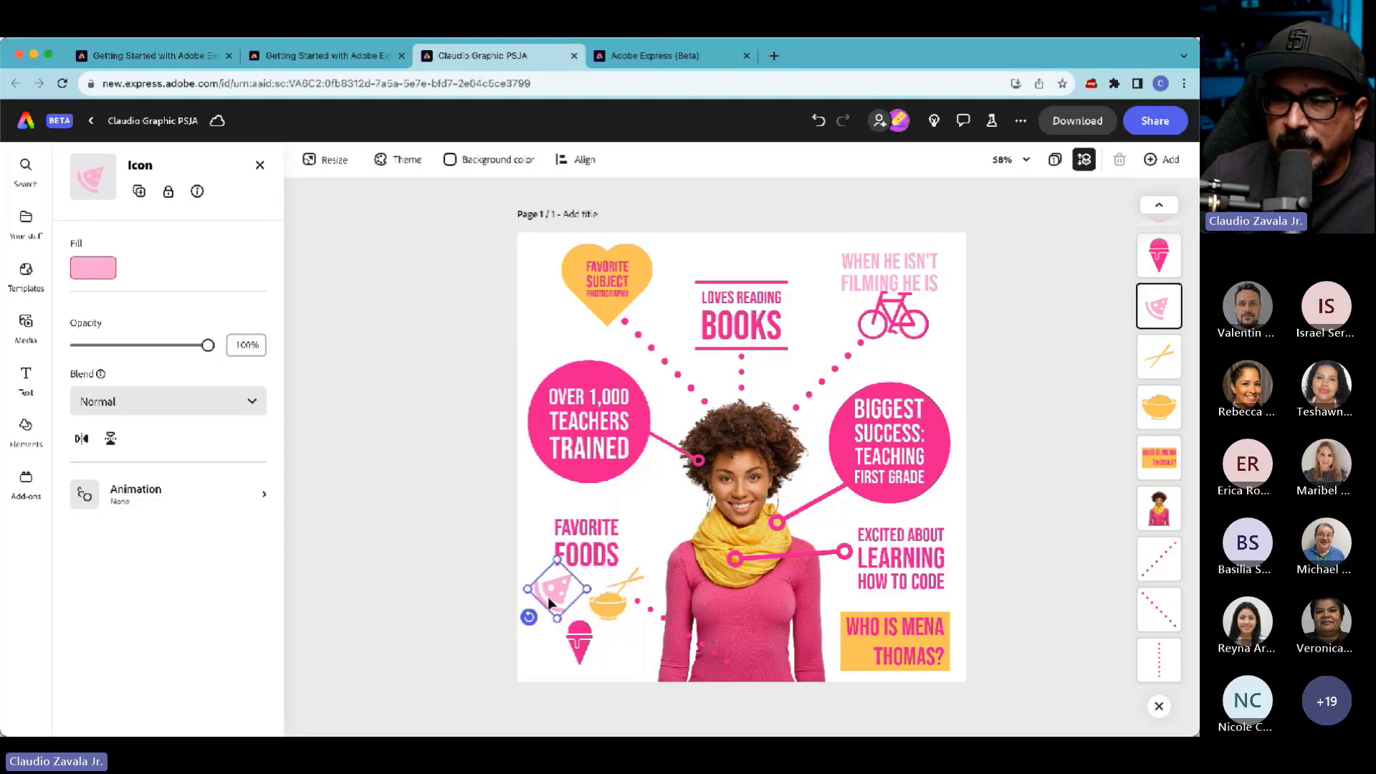
drag(559, 598, 560, 600)
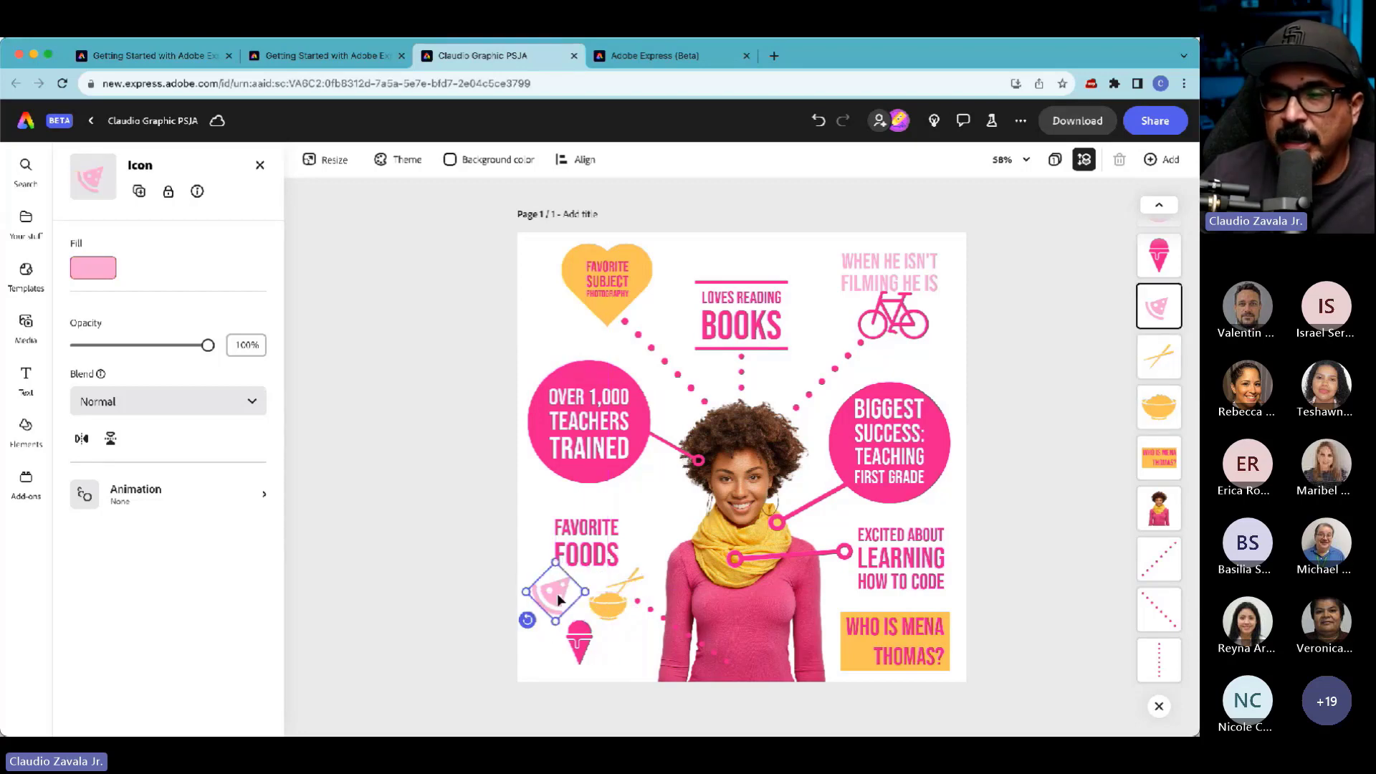
- Delete the chopsticks, rice bowl and ice cream icons below "FAVORITE FOODS", keeping the pizza slice
click(600, 606)
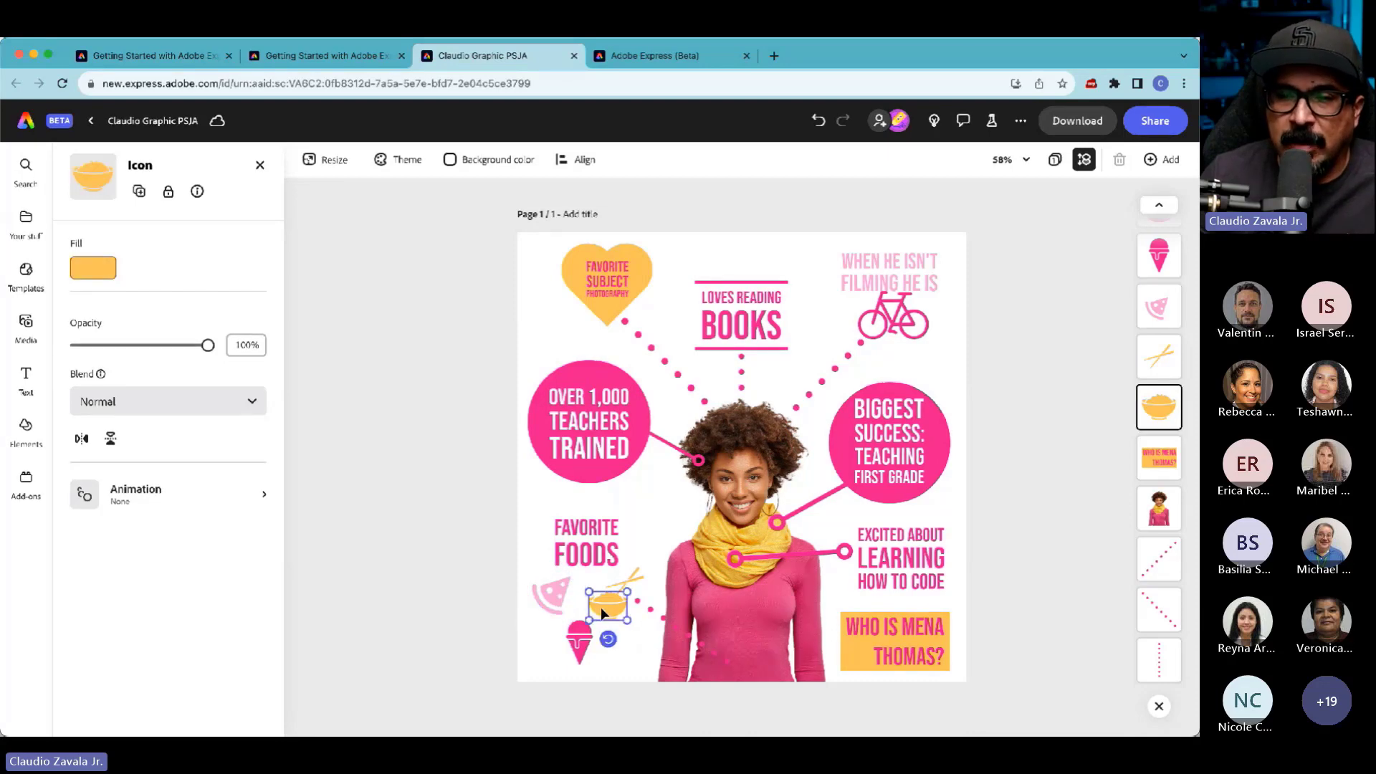
click(633, 584)
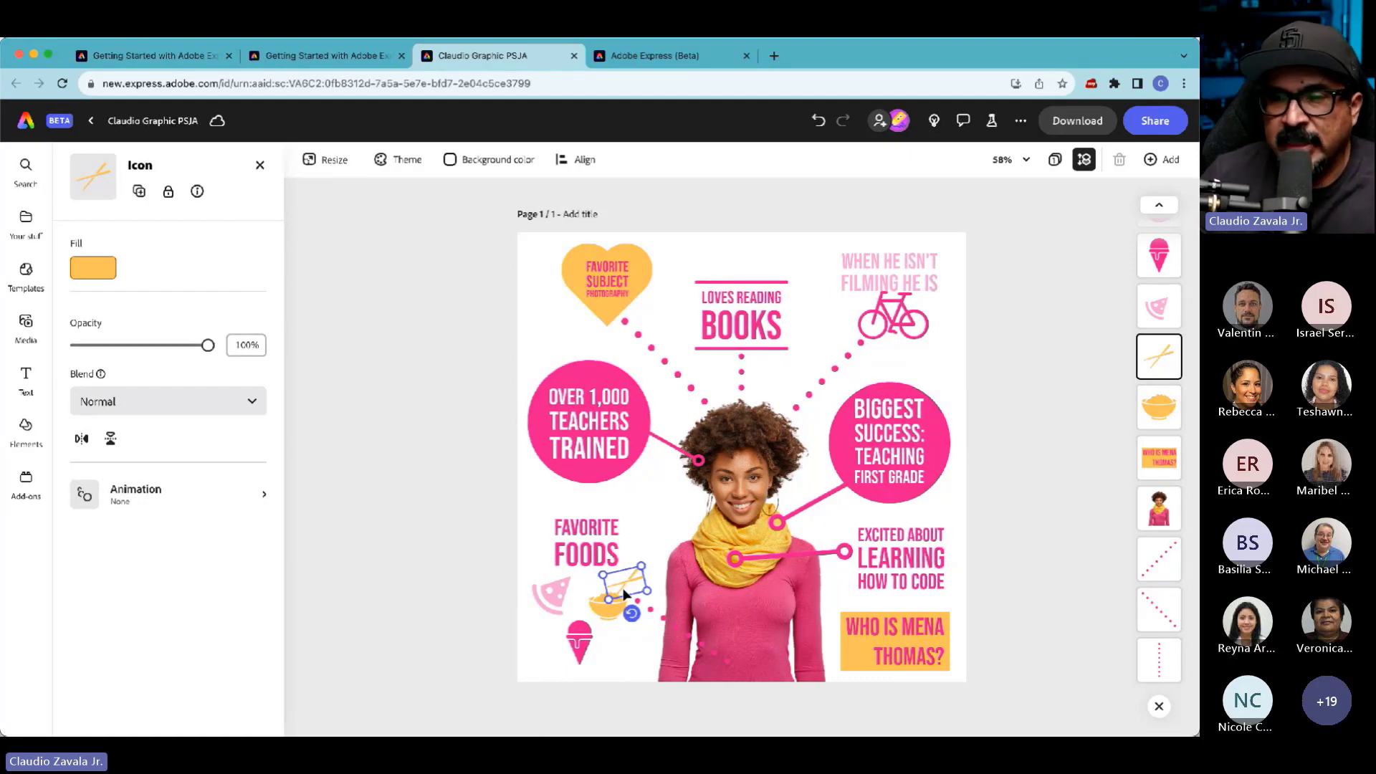
key(Delete)
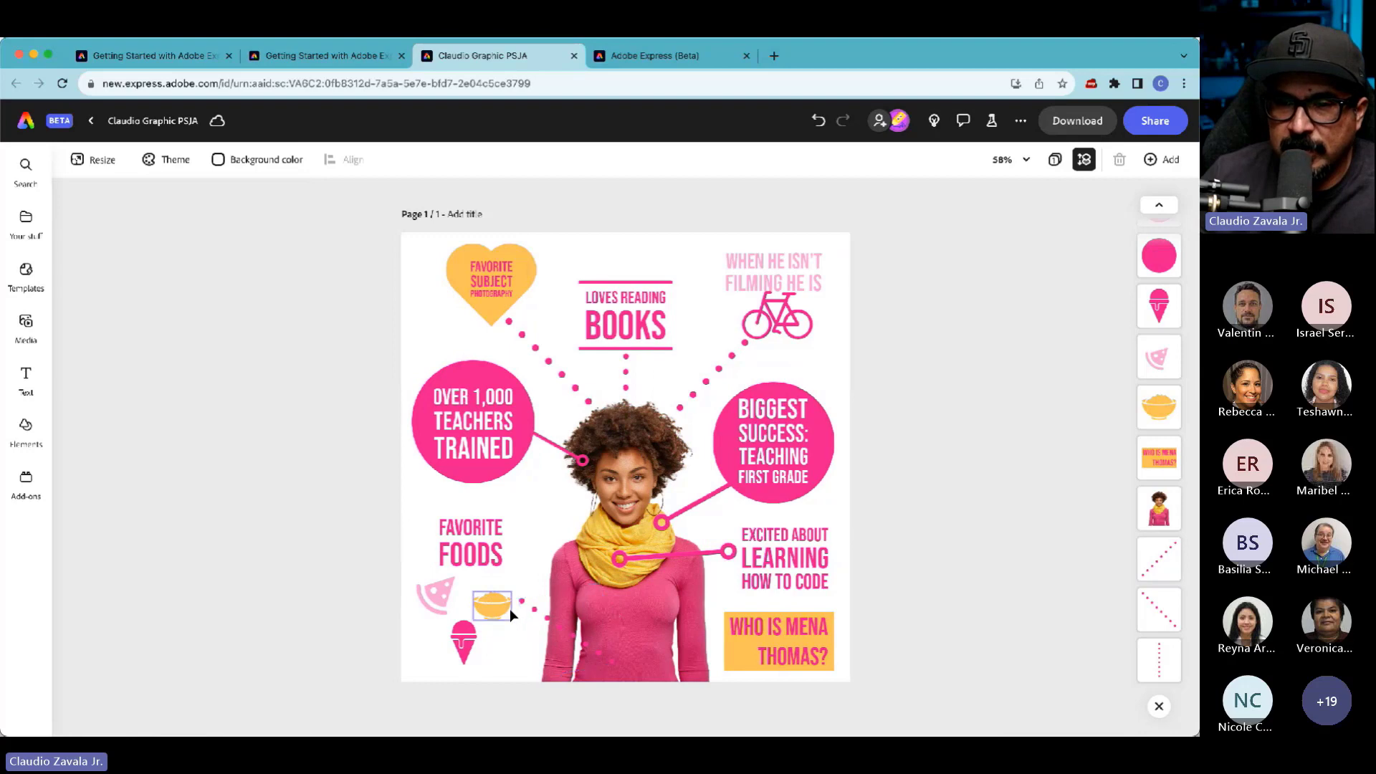
click(504, 605)
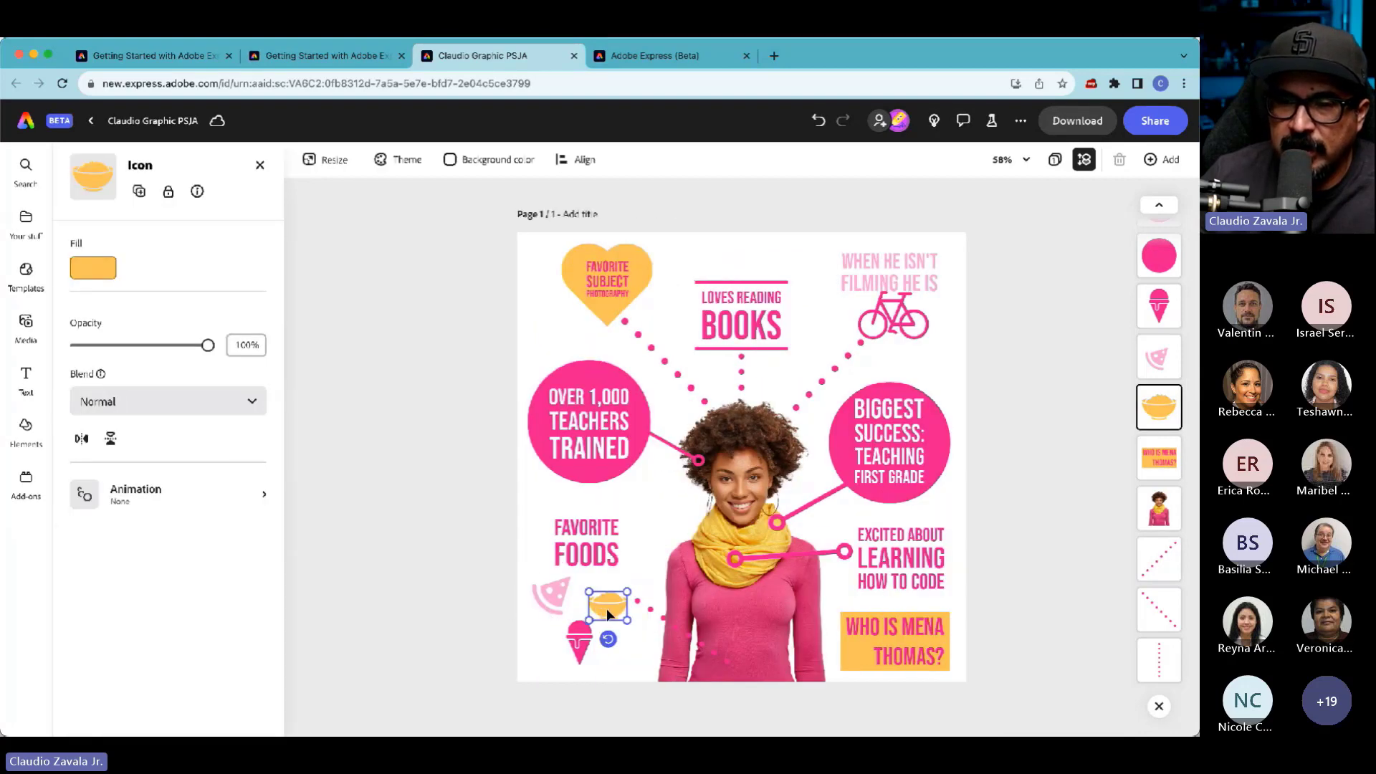
key(Delete)
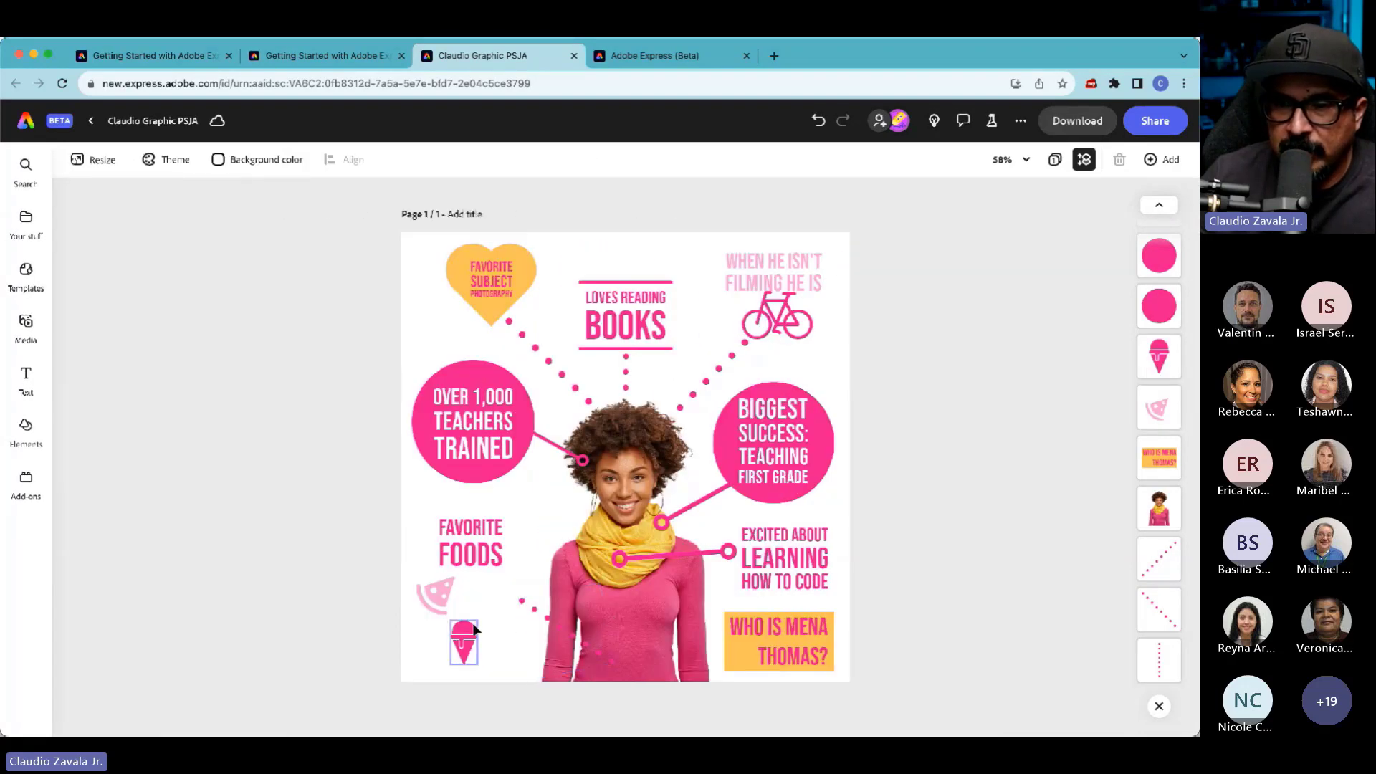
click(465, 638)
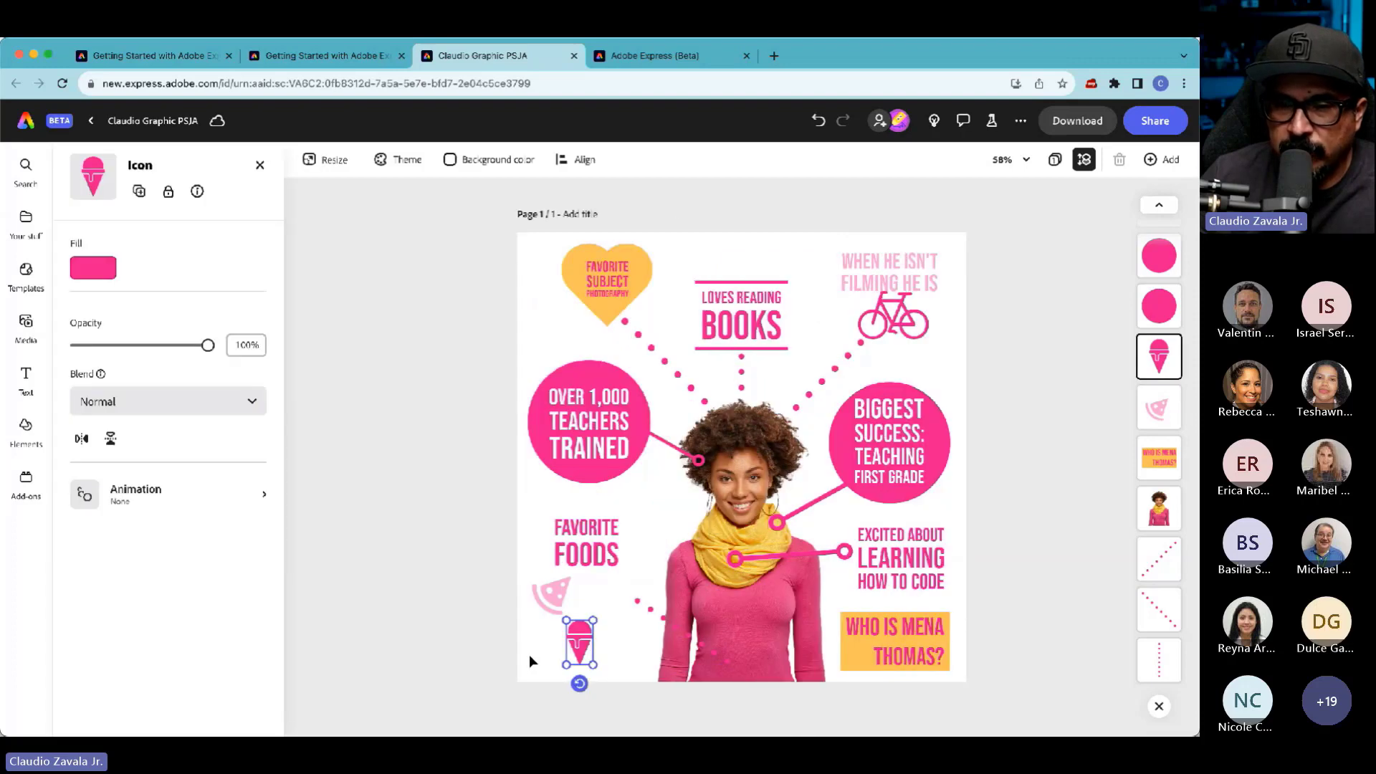
key(Delete)
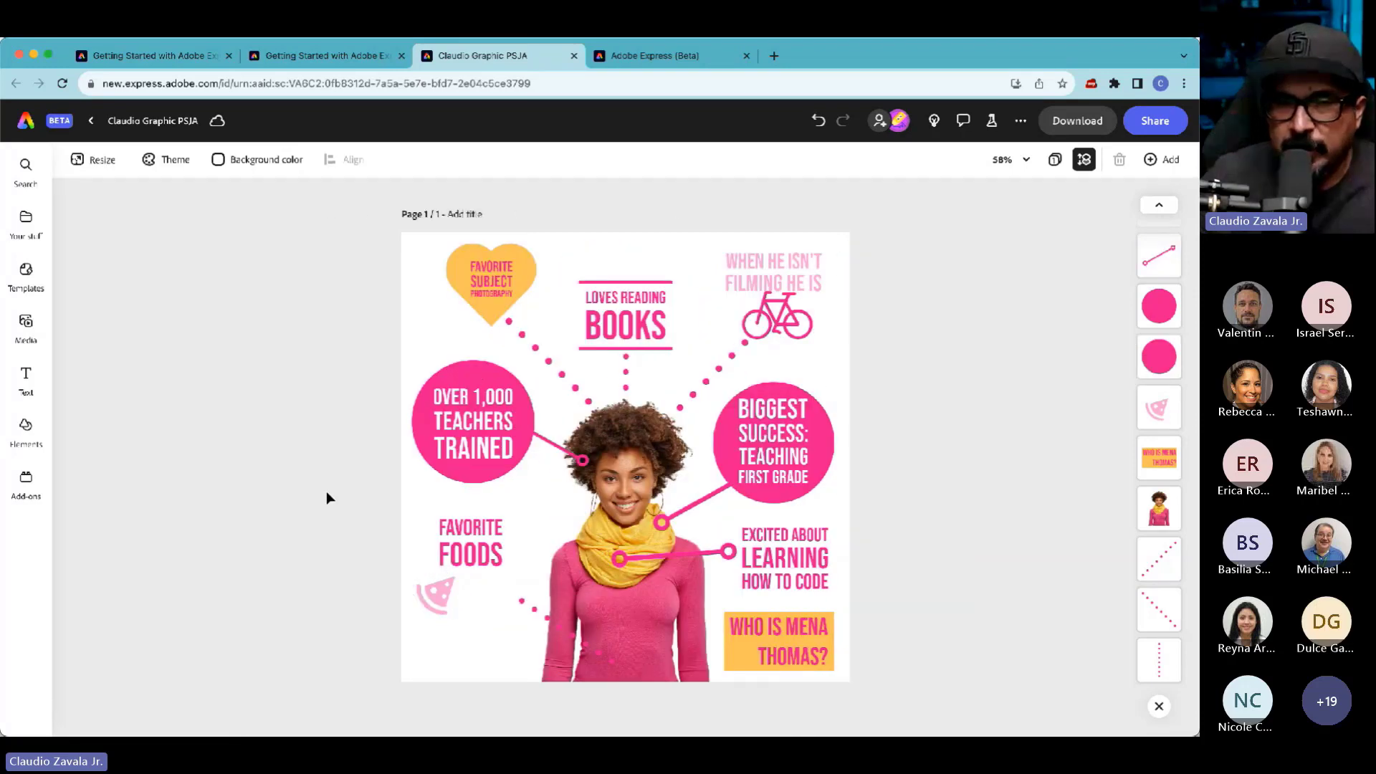
- Browse the design assets, backgrounds, shapes and icons available in the Elements library
click(26, 434)
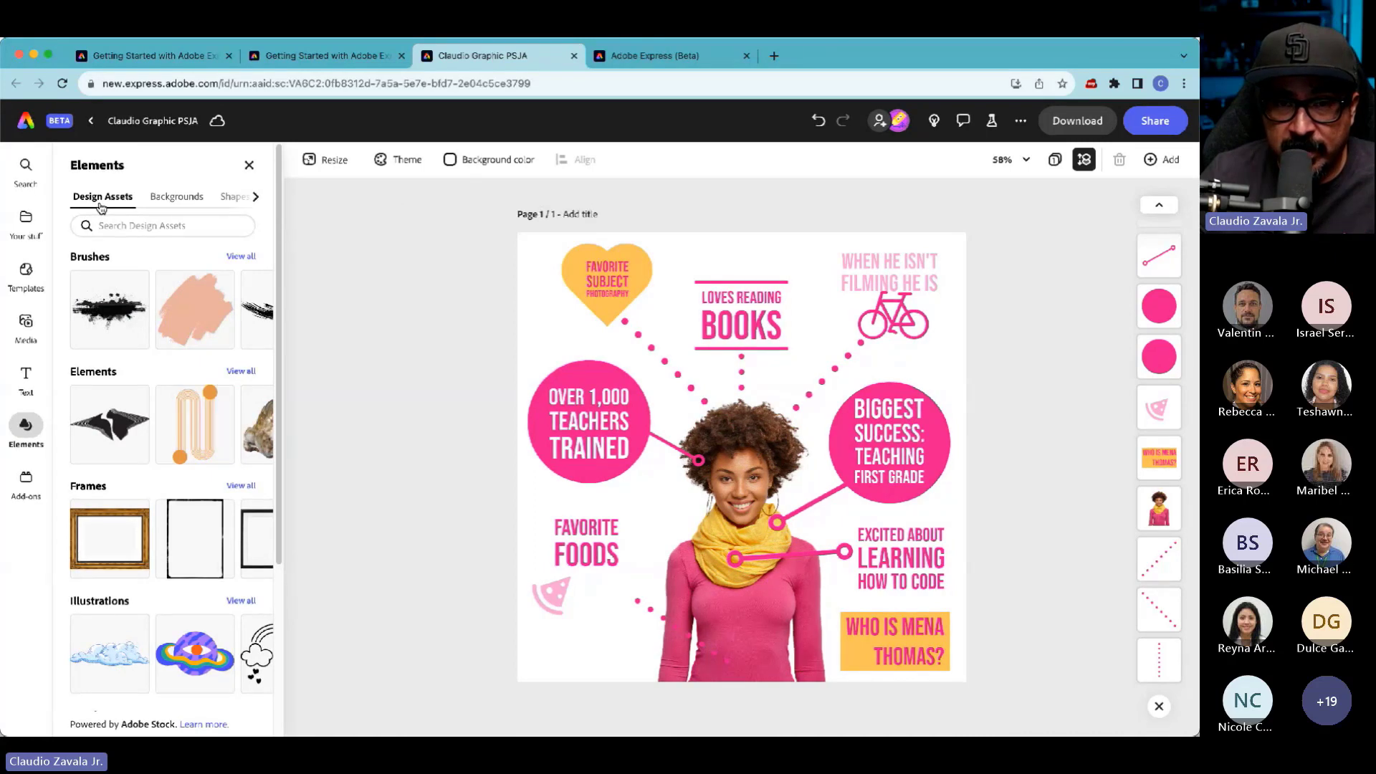
click(174, 206)
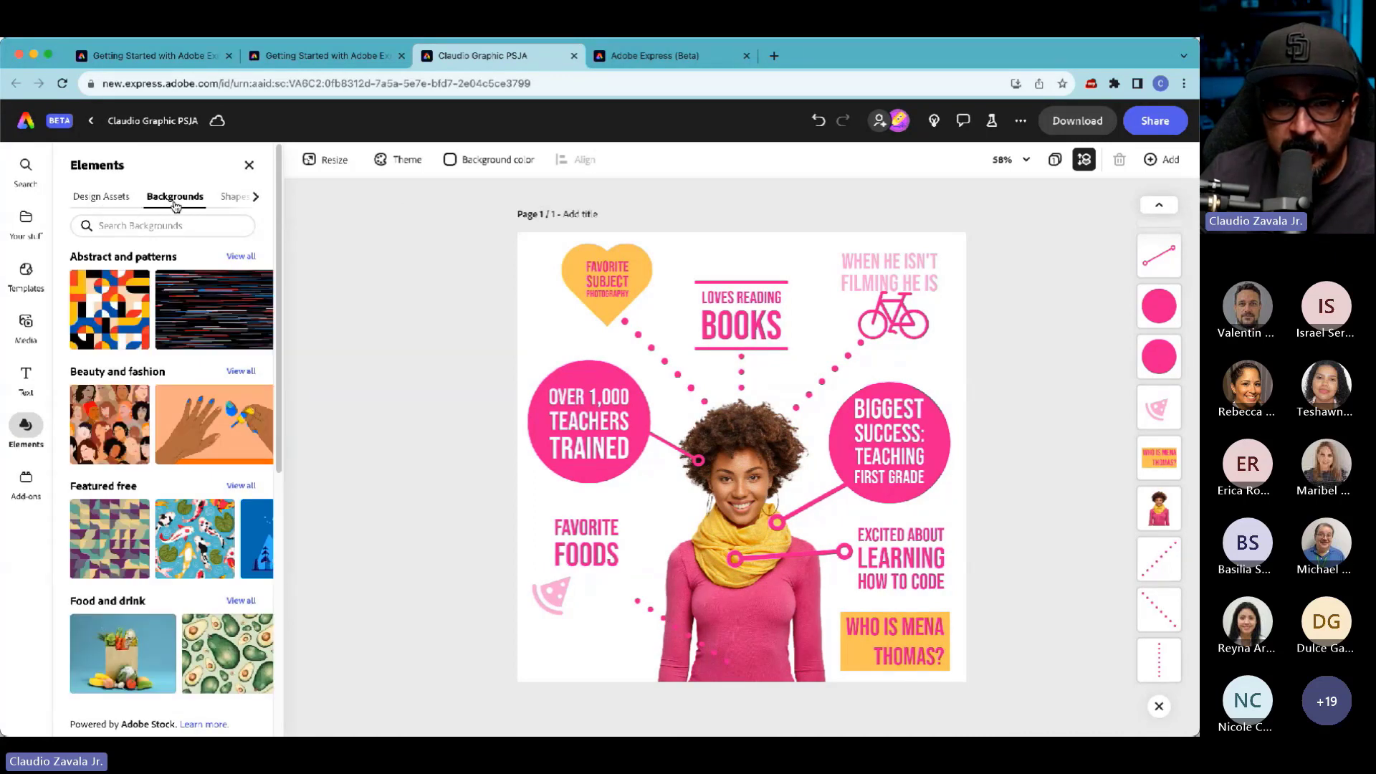
click(229, 199)
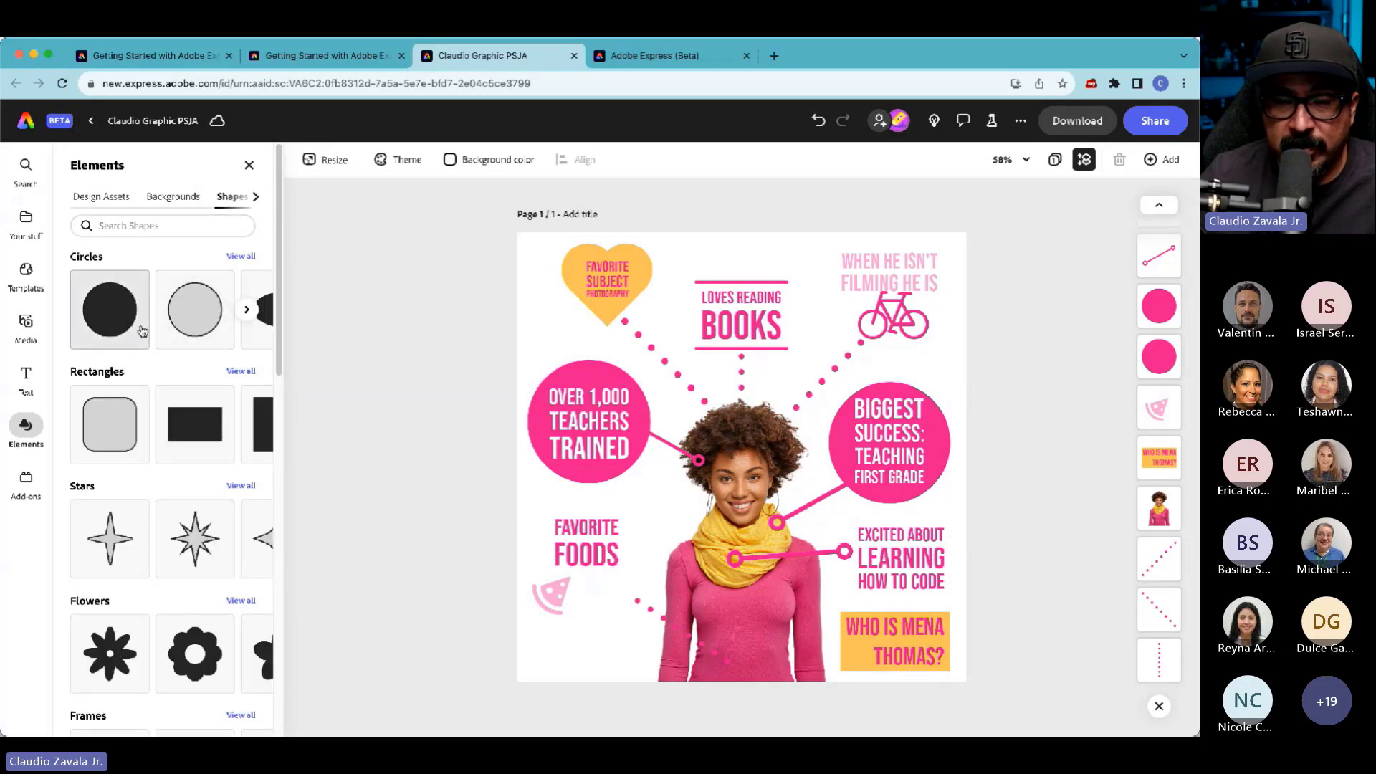
scroll(149, 435, down, 1)
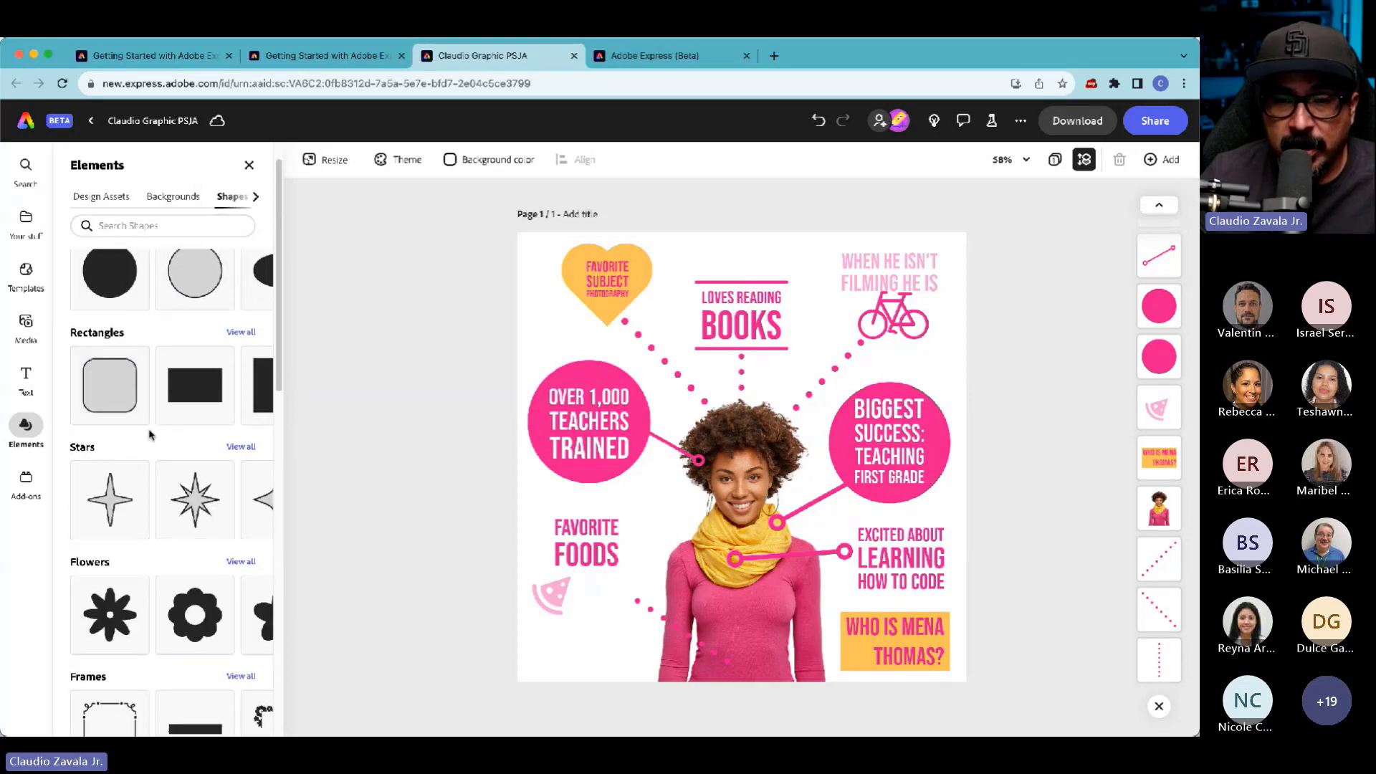
scroll(150, 430, down, 6)
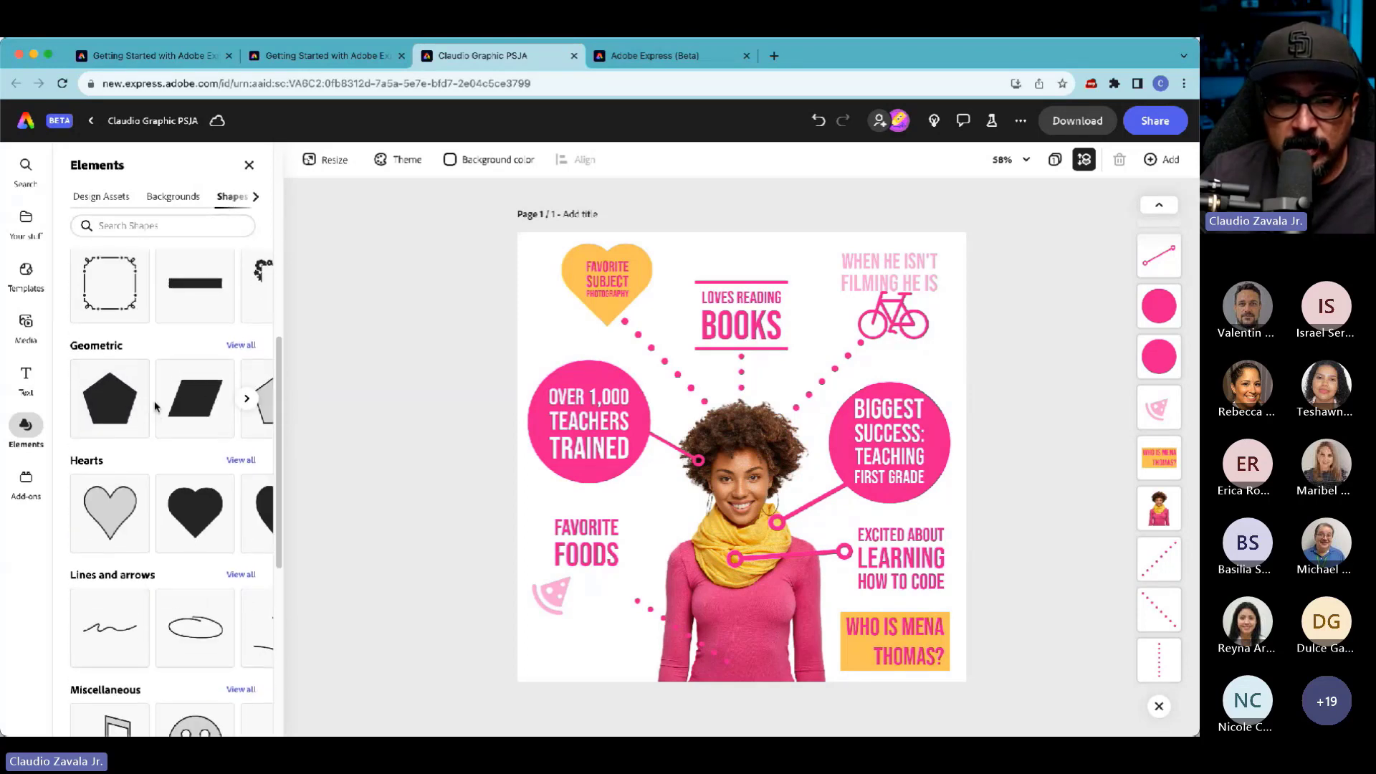
scroll(155, 406, down, 6)
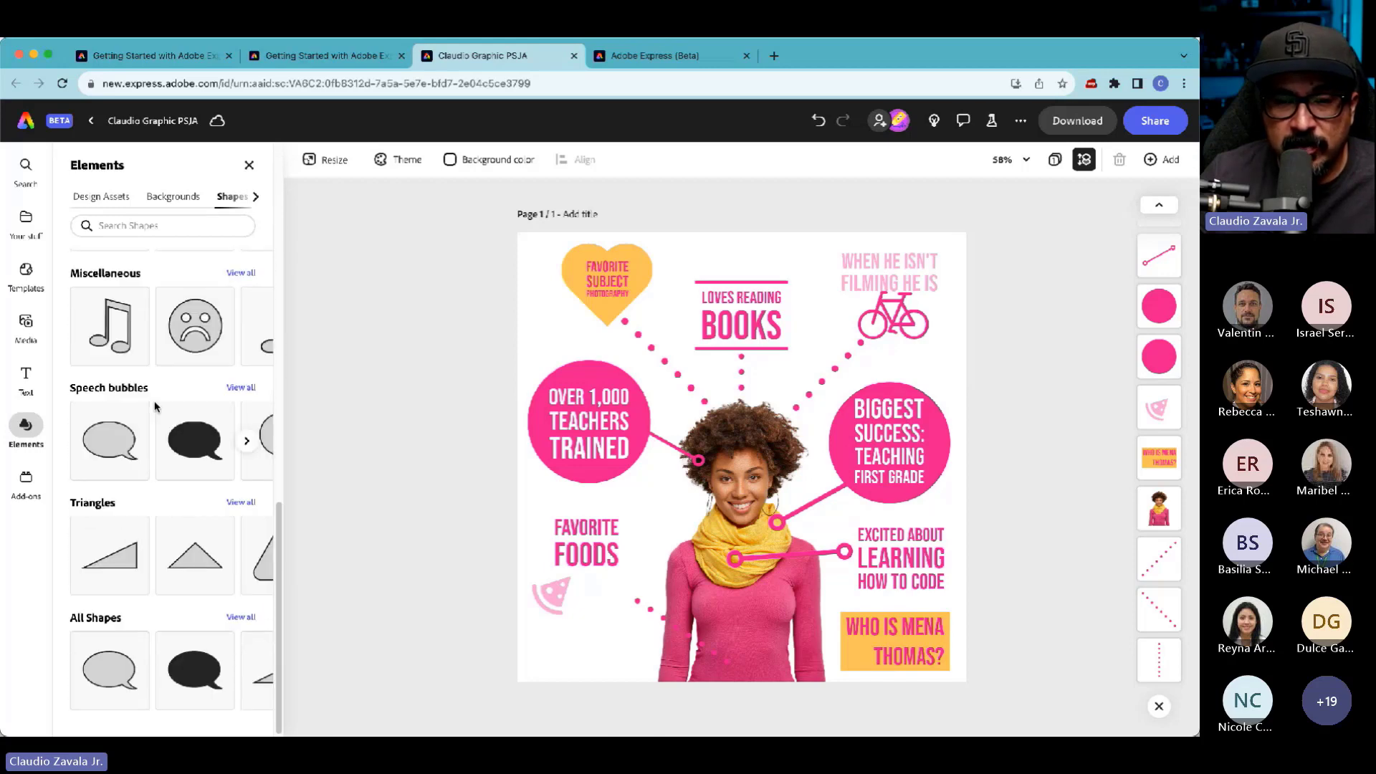
scroll(155, 406, up, 12)
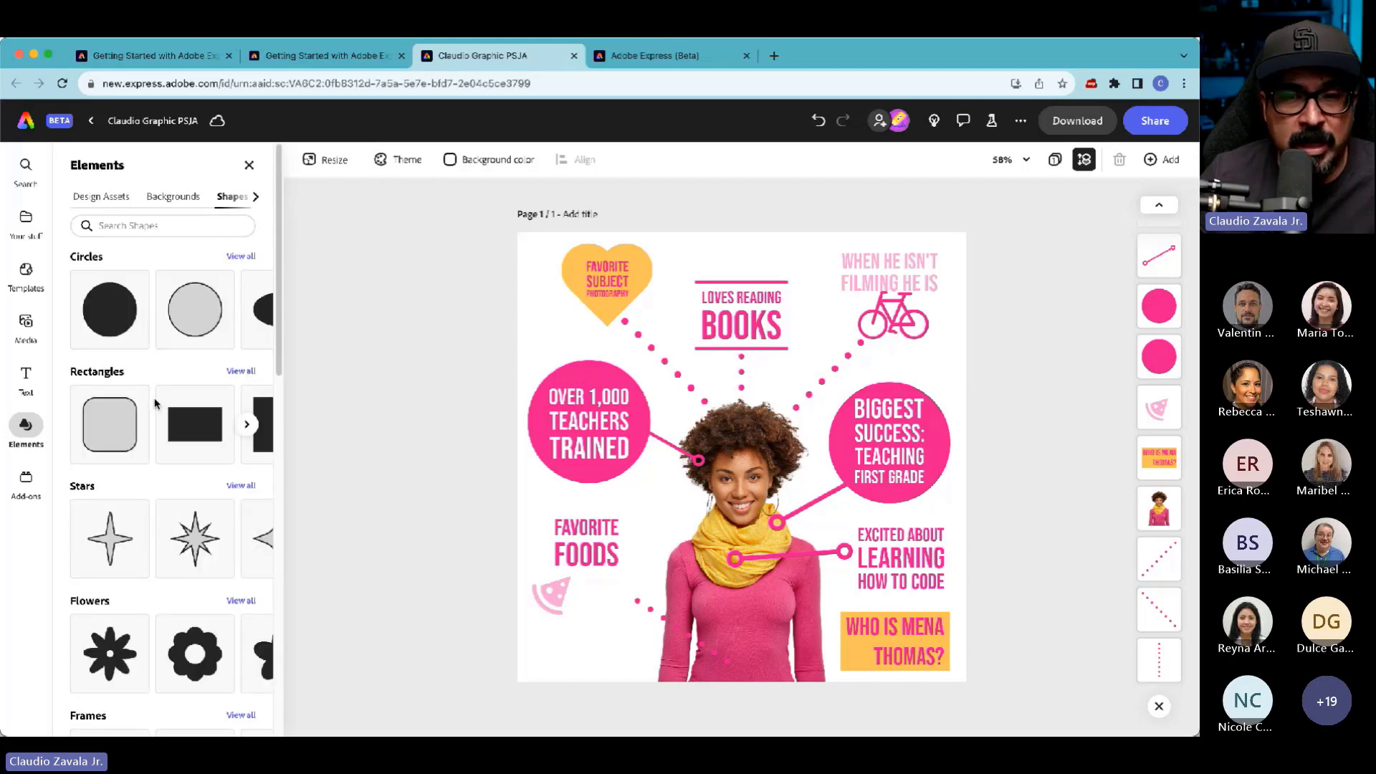
click(256, 200)
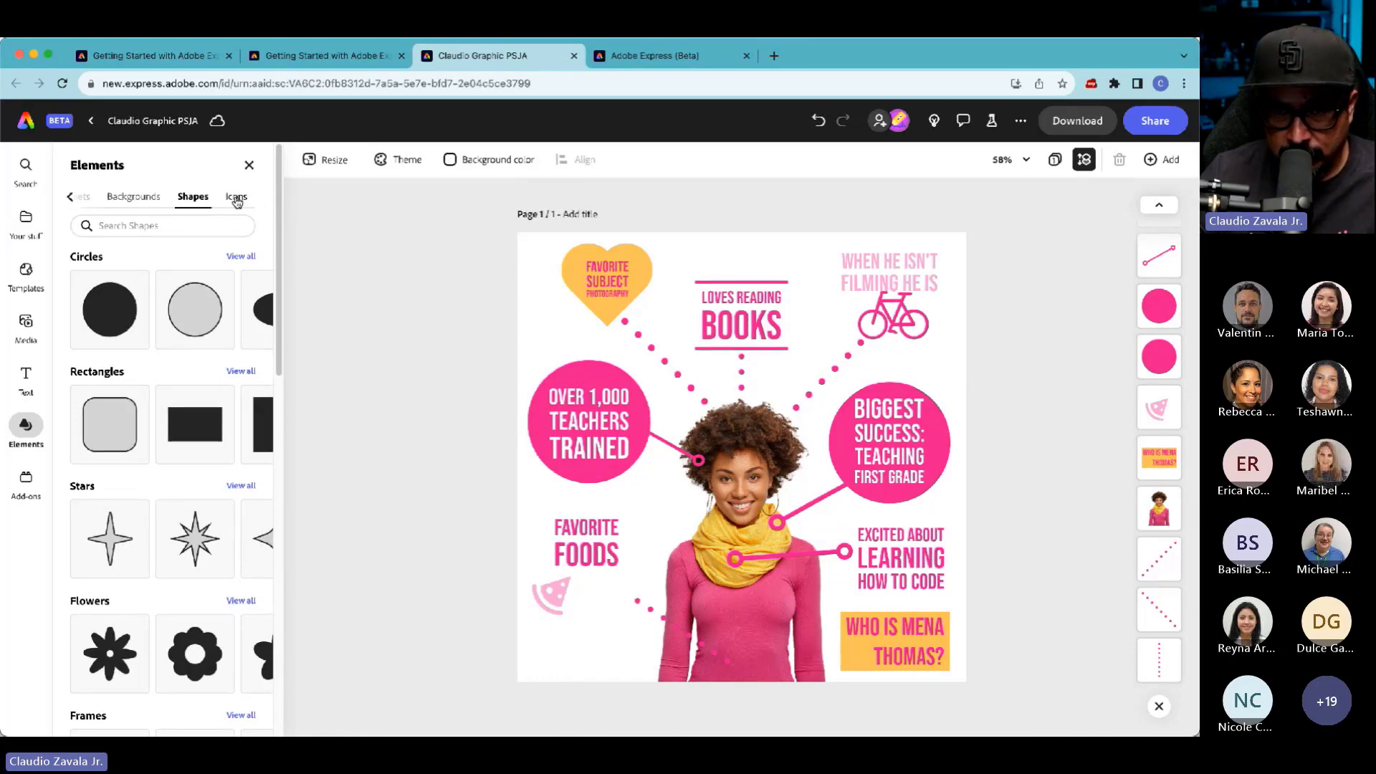
click(236, 198)
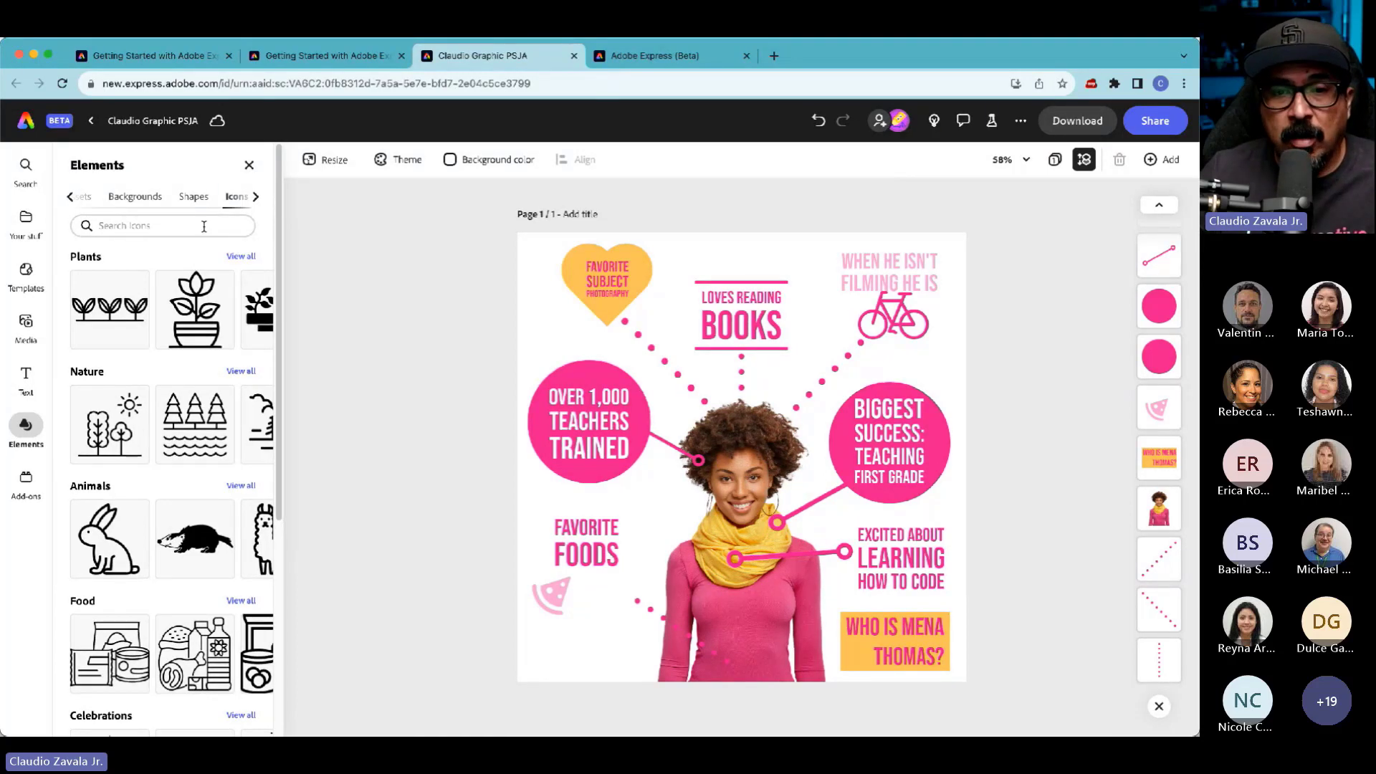
scroll(186, 275, down, 5)
scroll(187, 275, up, 5)
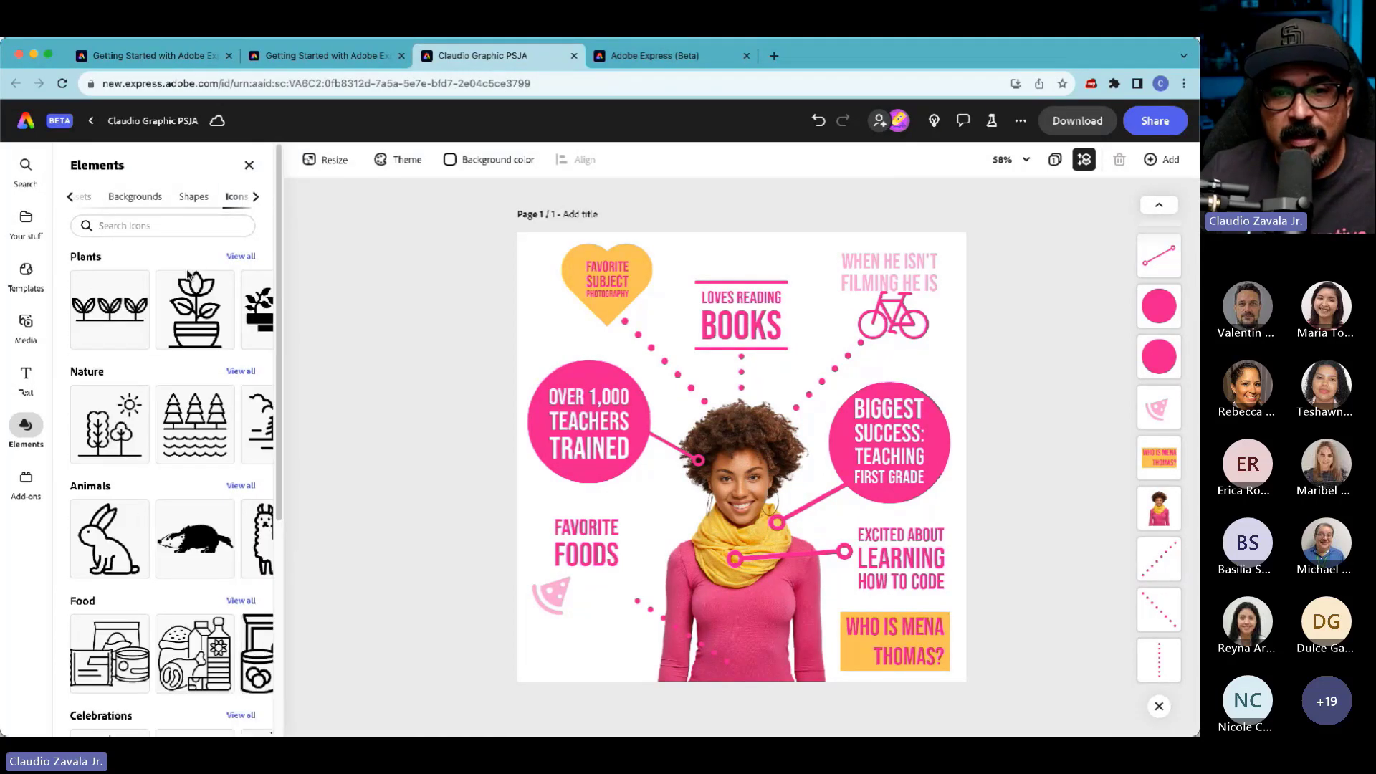
- Search the icons for "hamburger", place the solid burger with a seeded bun below the pizza slice, and shrink it to a similar size
click(192, 229)
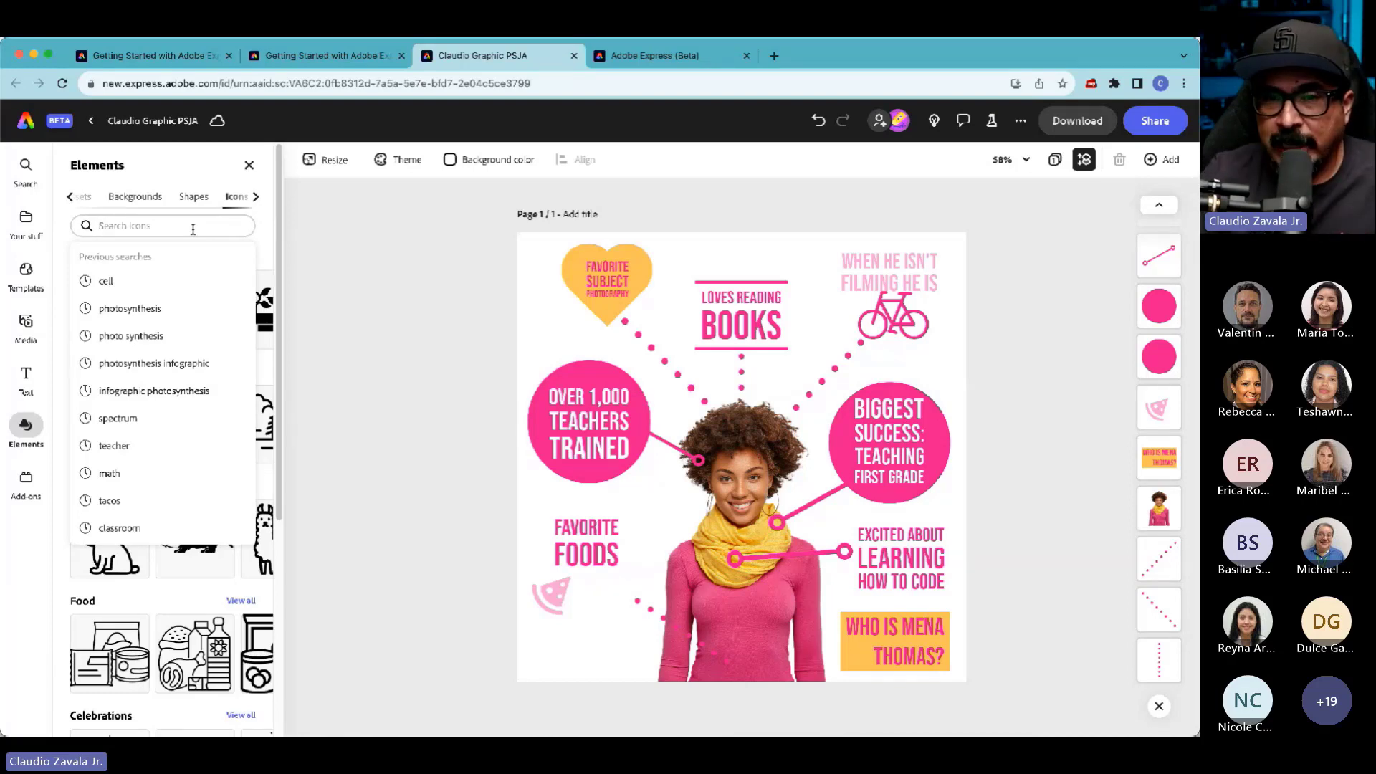
text(hamburger)
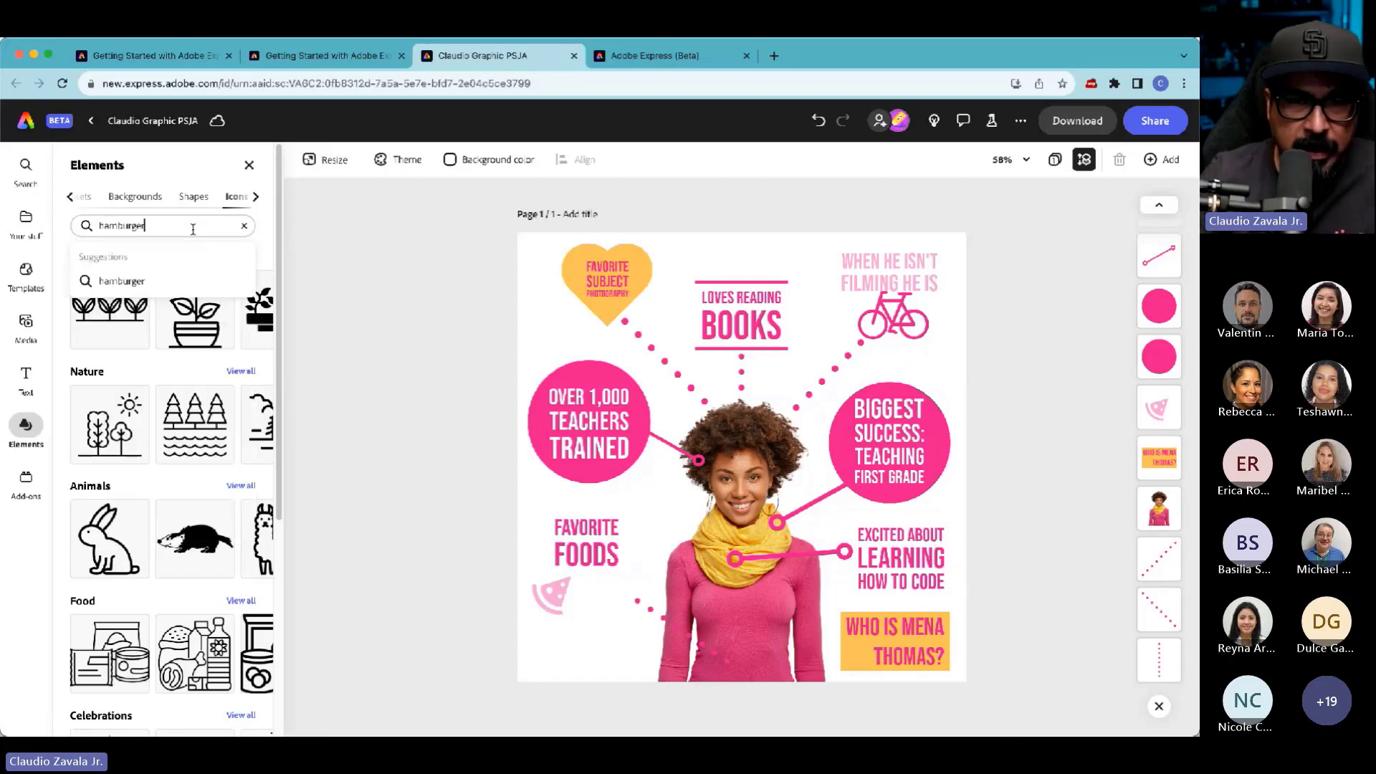
key(Return)
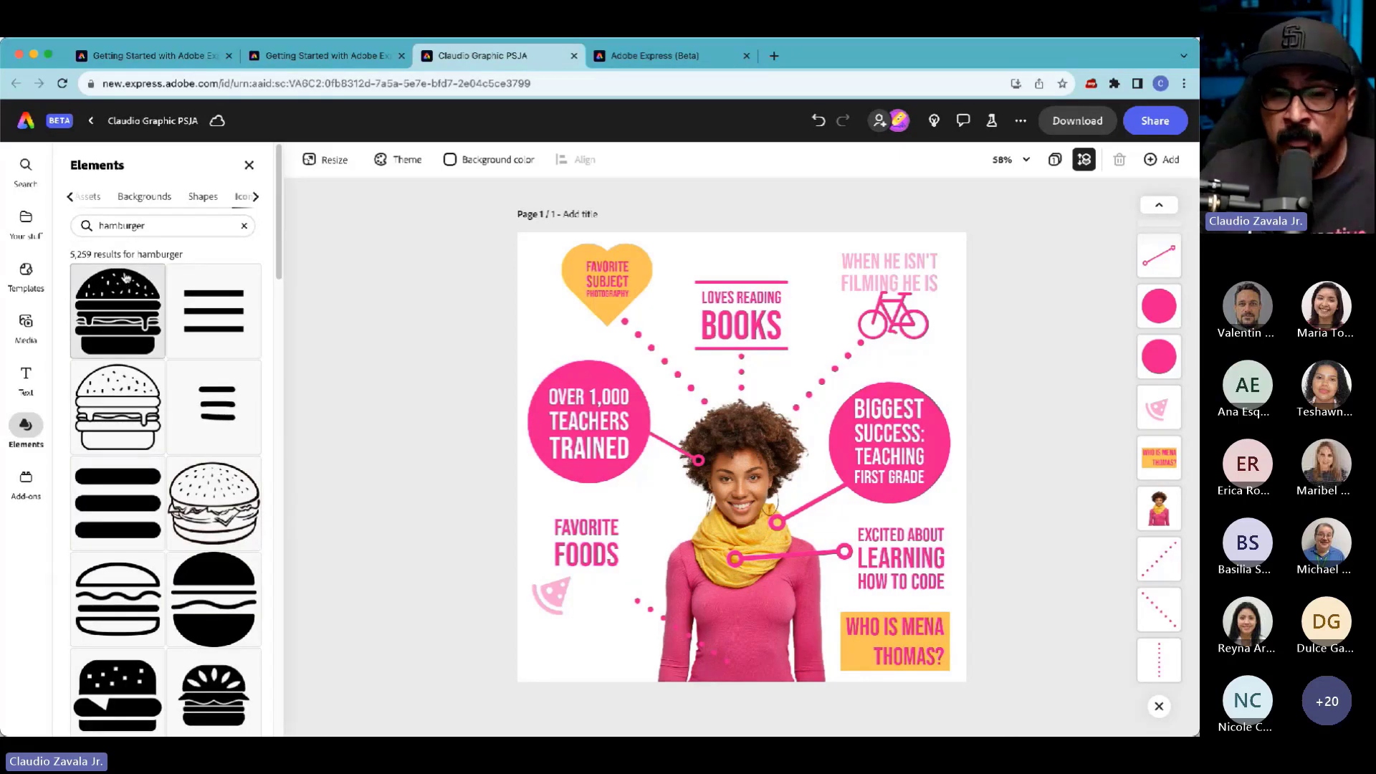
scroll(124, 410, down, 1)
scroll(133, 502, down, 2)
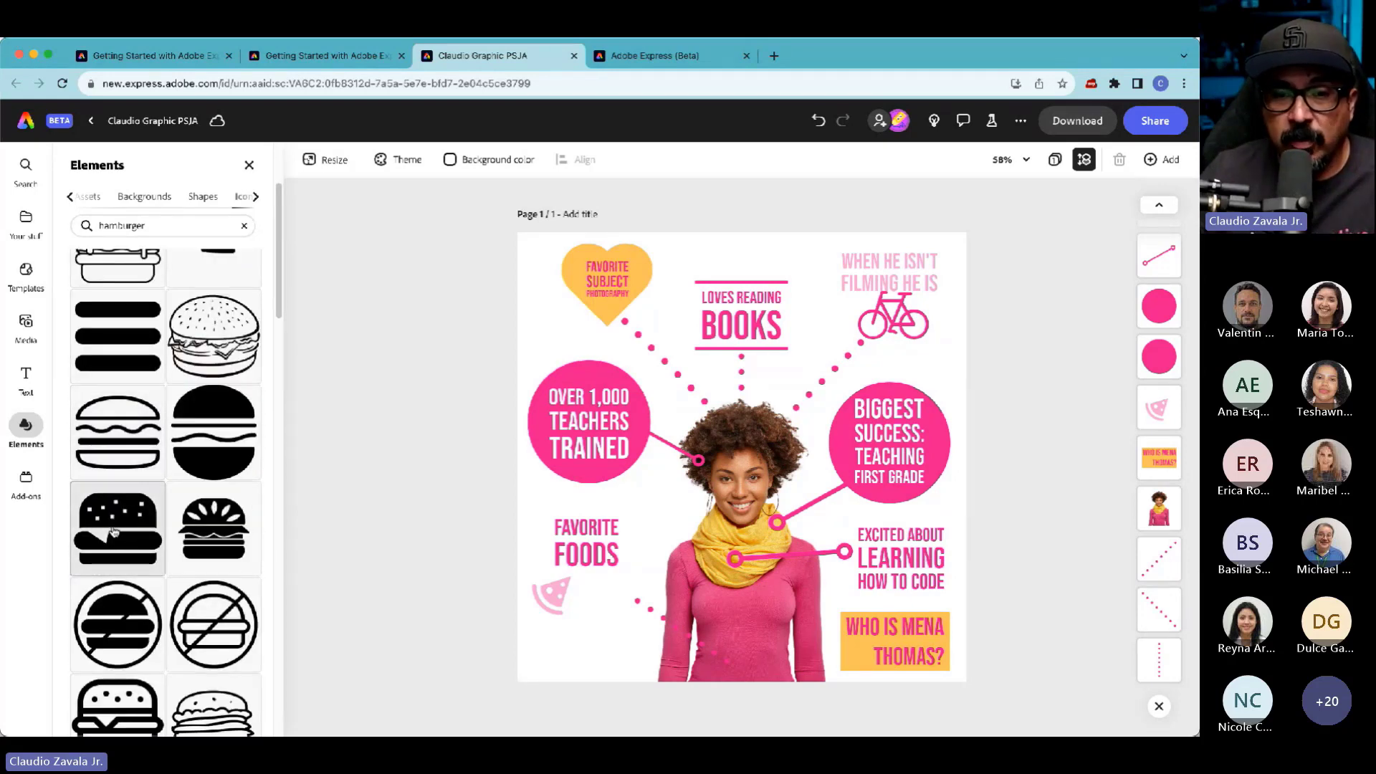
drag(119, 533, 580, 640)
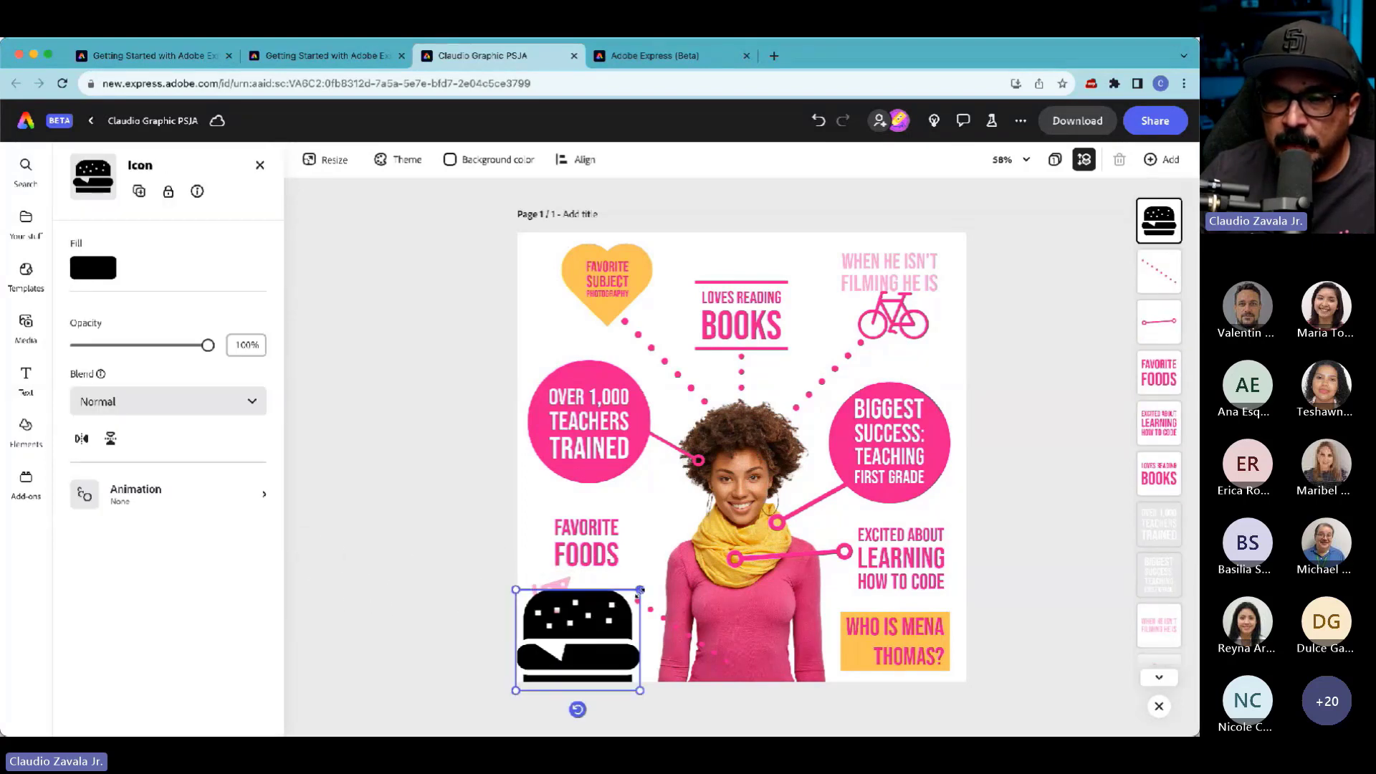
drag(640, 591, 586, 637)
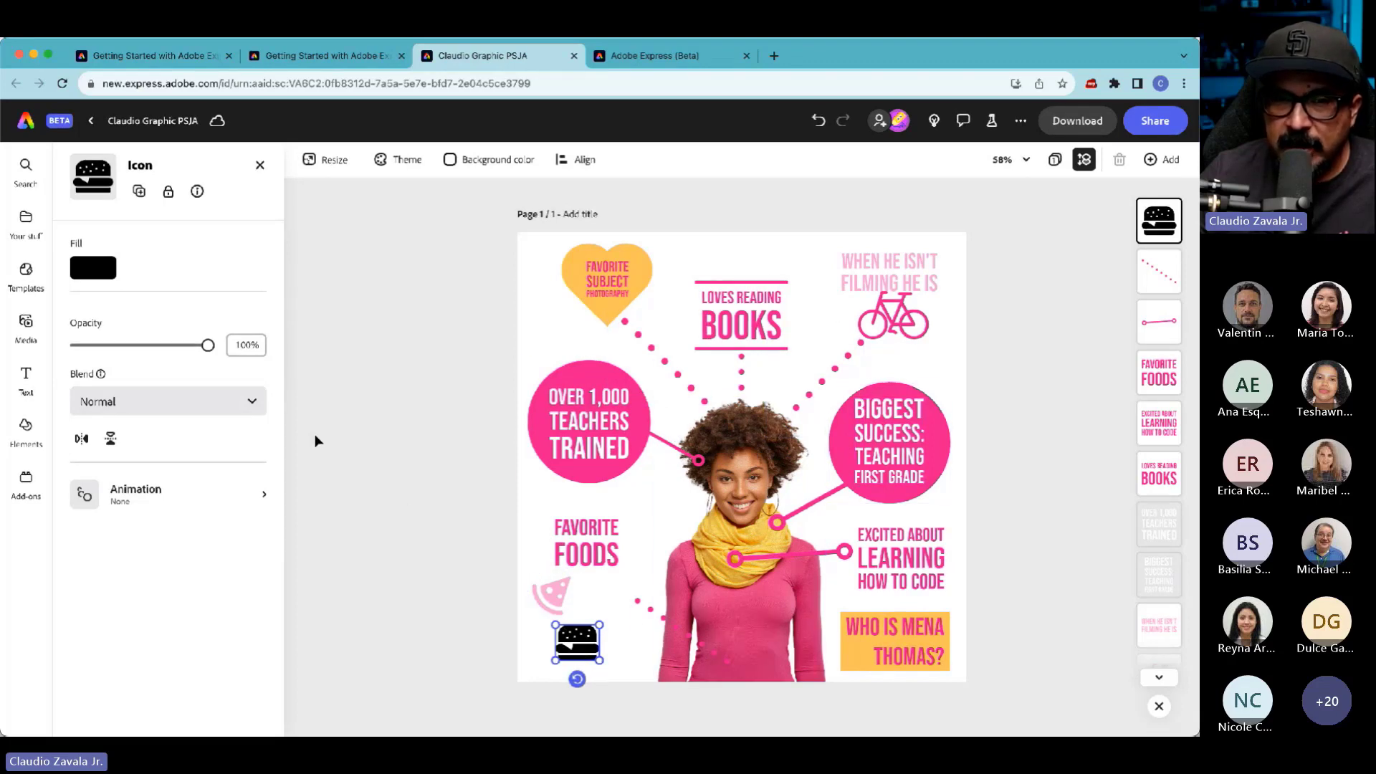
- Fill the burger icon with the yellow sampled from the woman's scarf
click(104, 270)
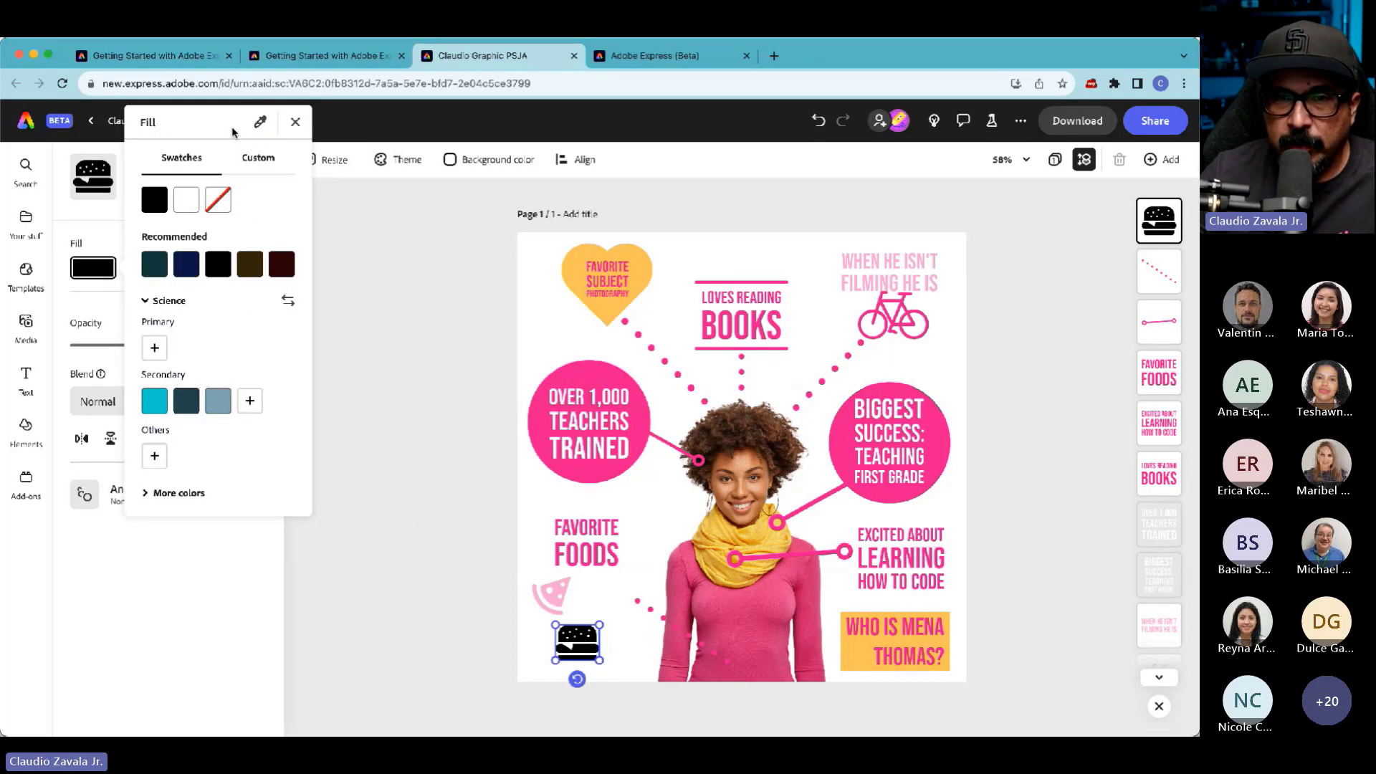
click(113, 268)
click(108, 268)
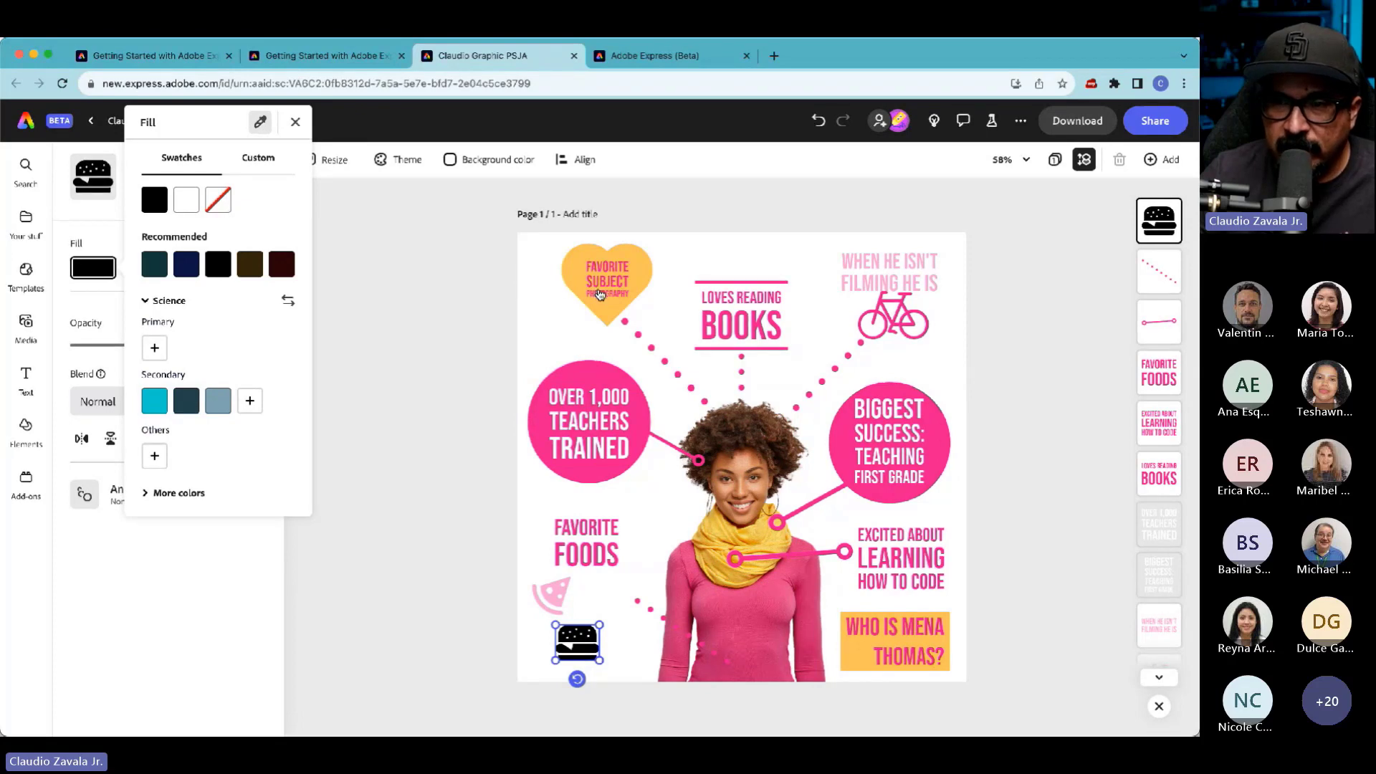
click(776, 544)
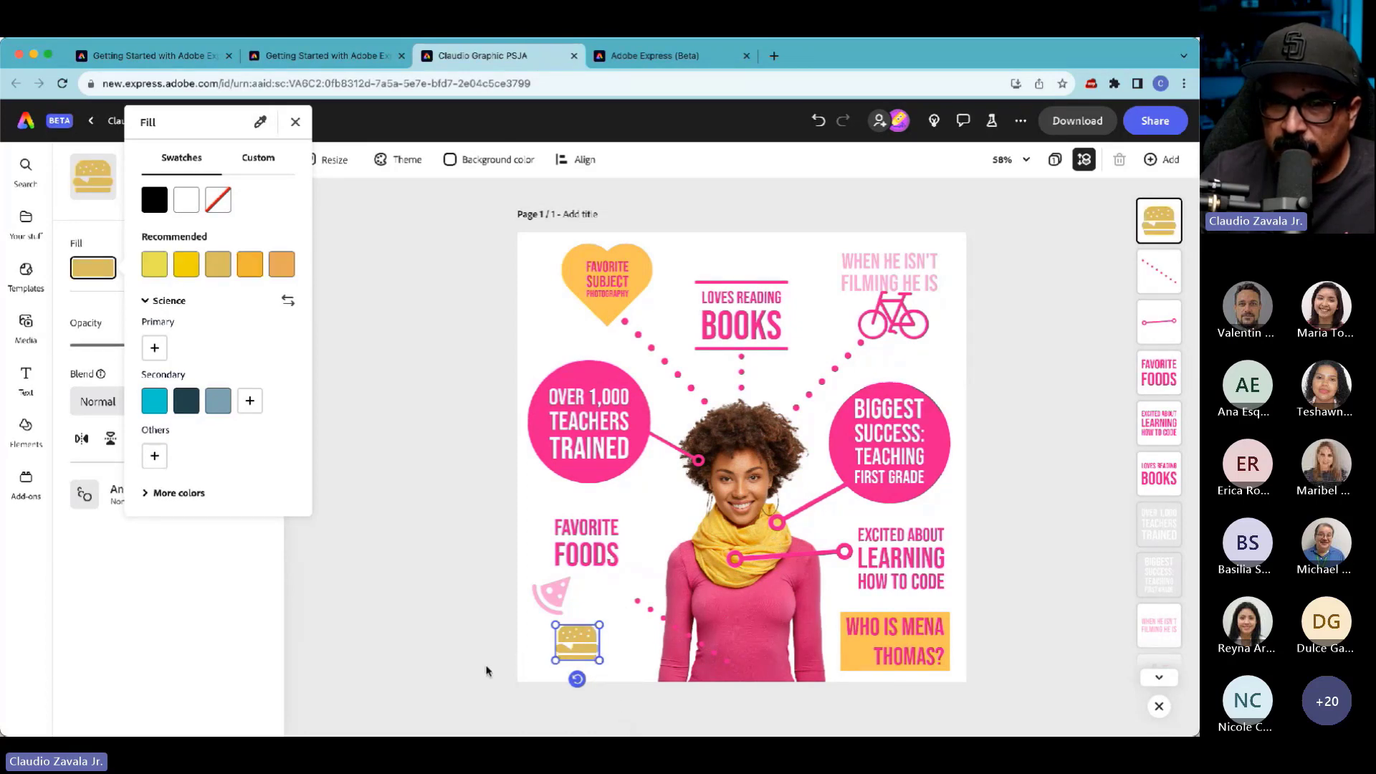
click(387, 523)
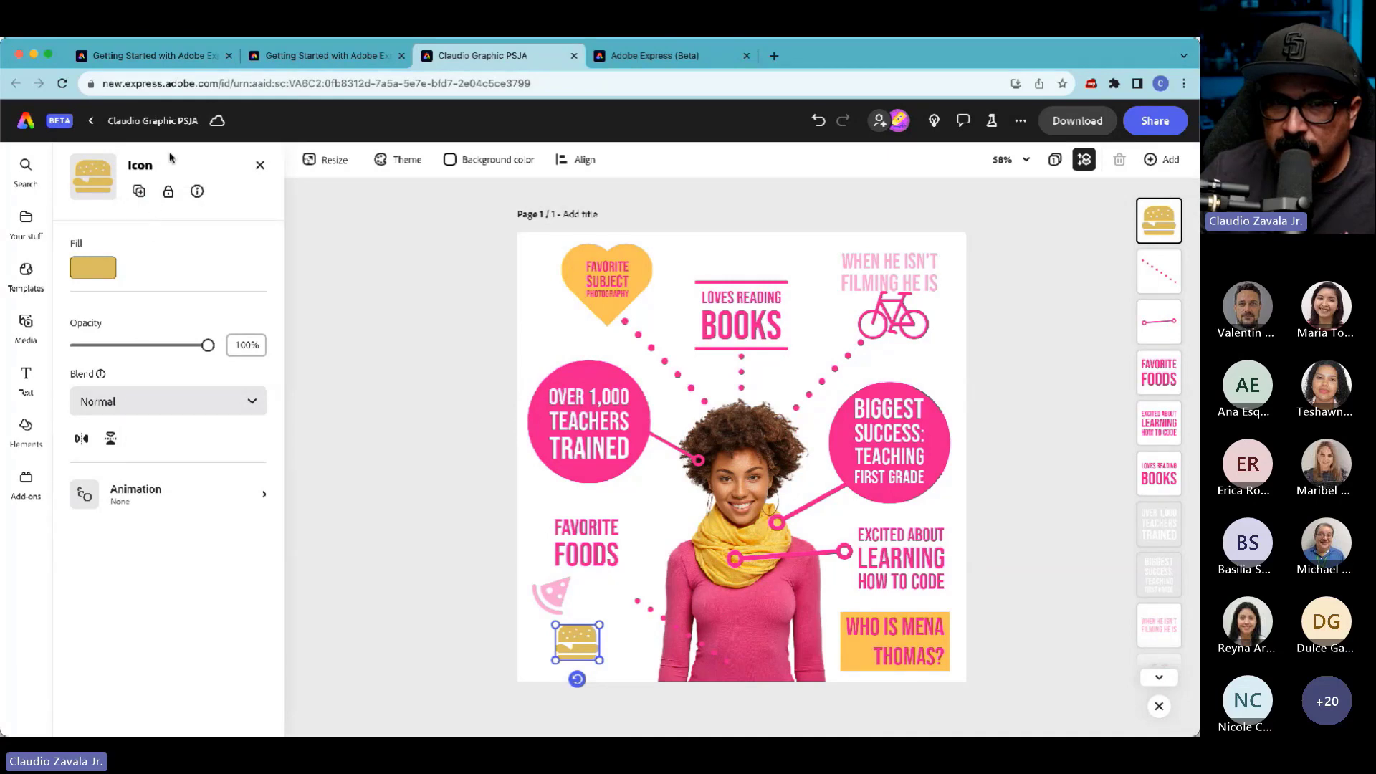
- Search the icon library for "tacos"
click(26, 428)
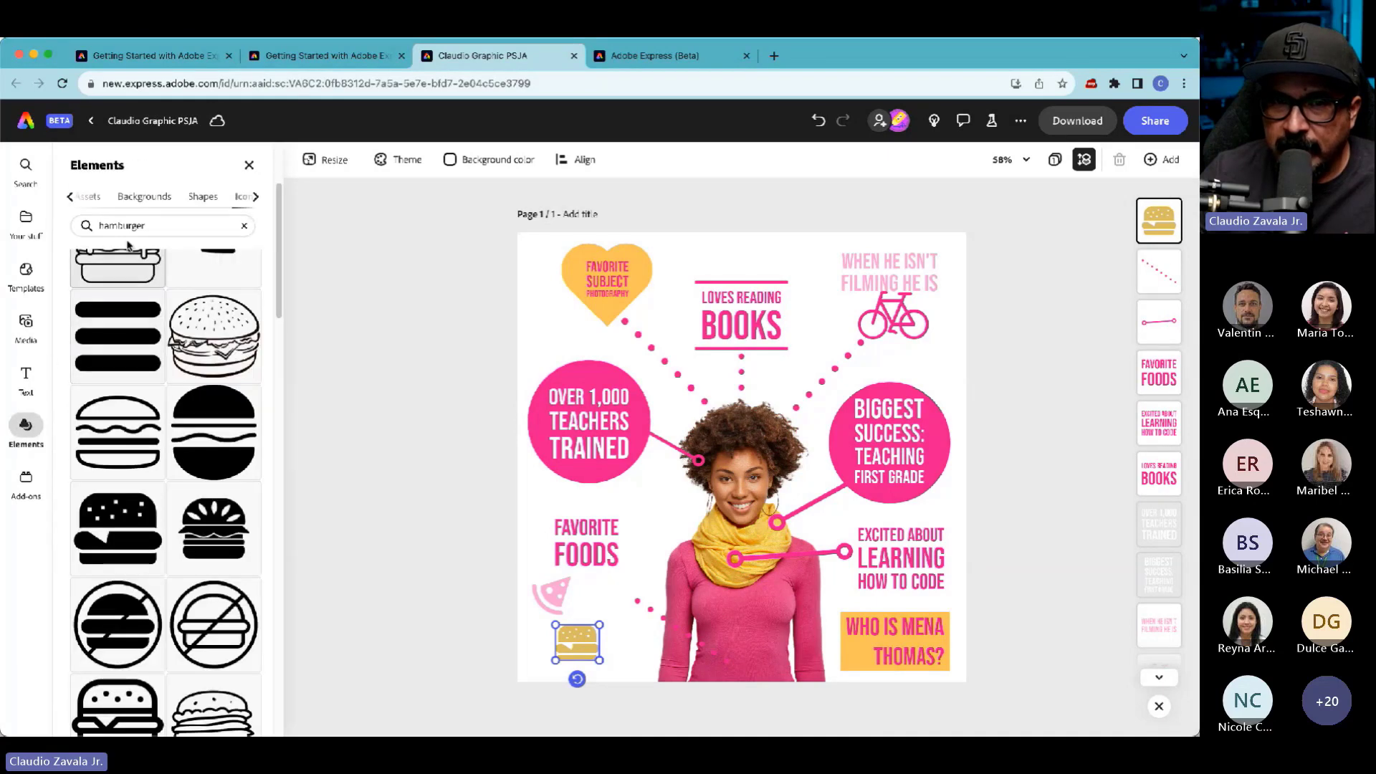
double_click(107, 226)
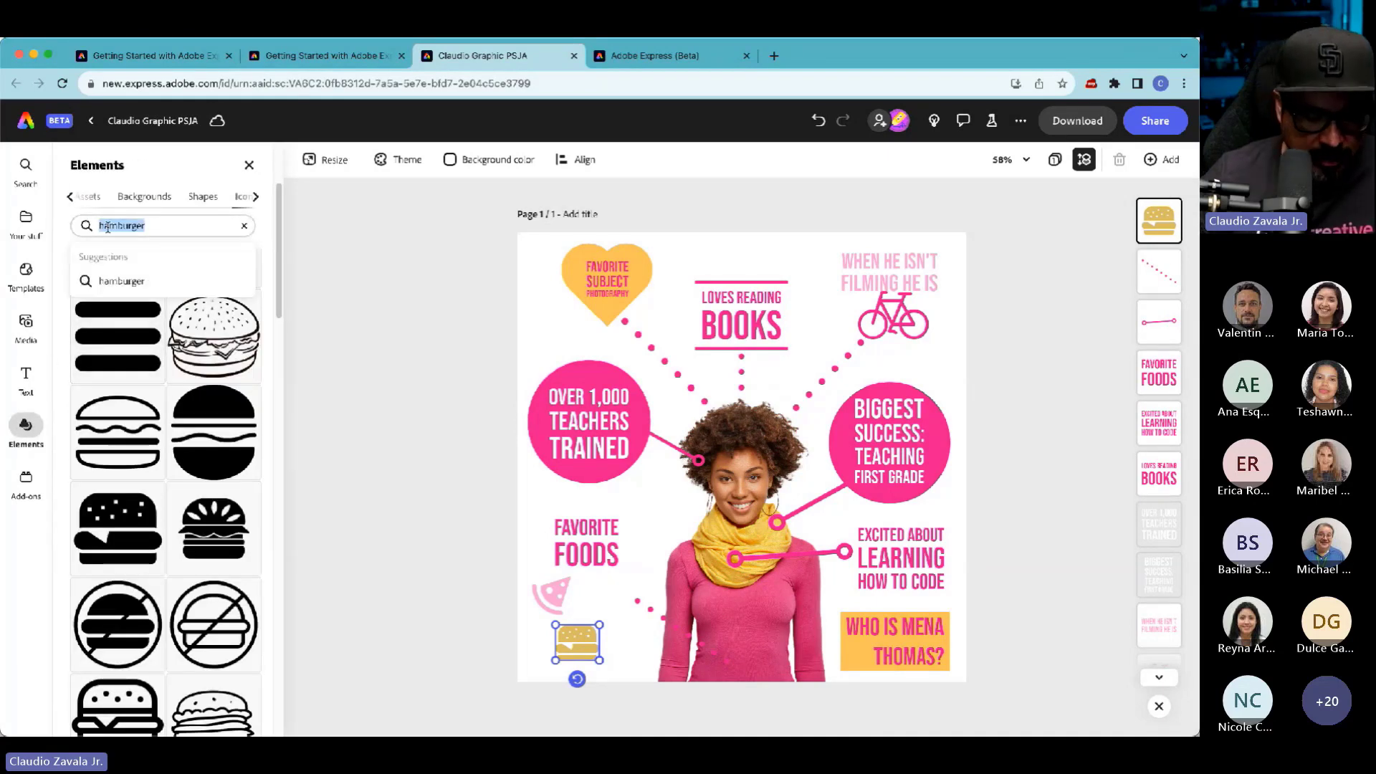
text(ta)
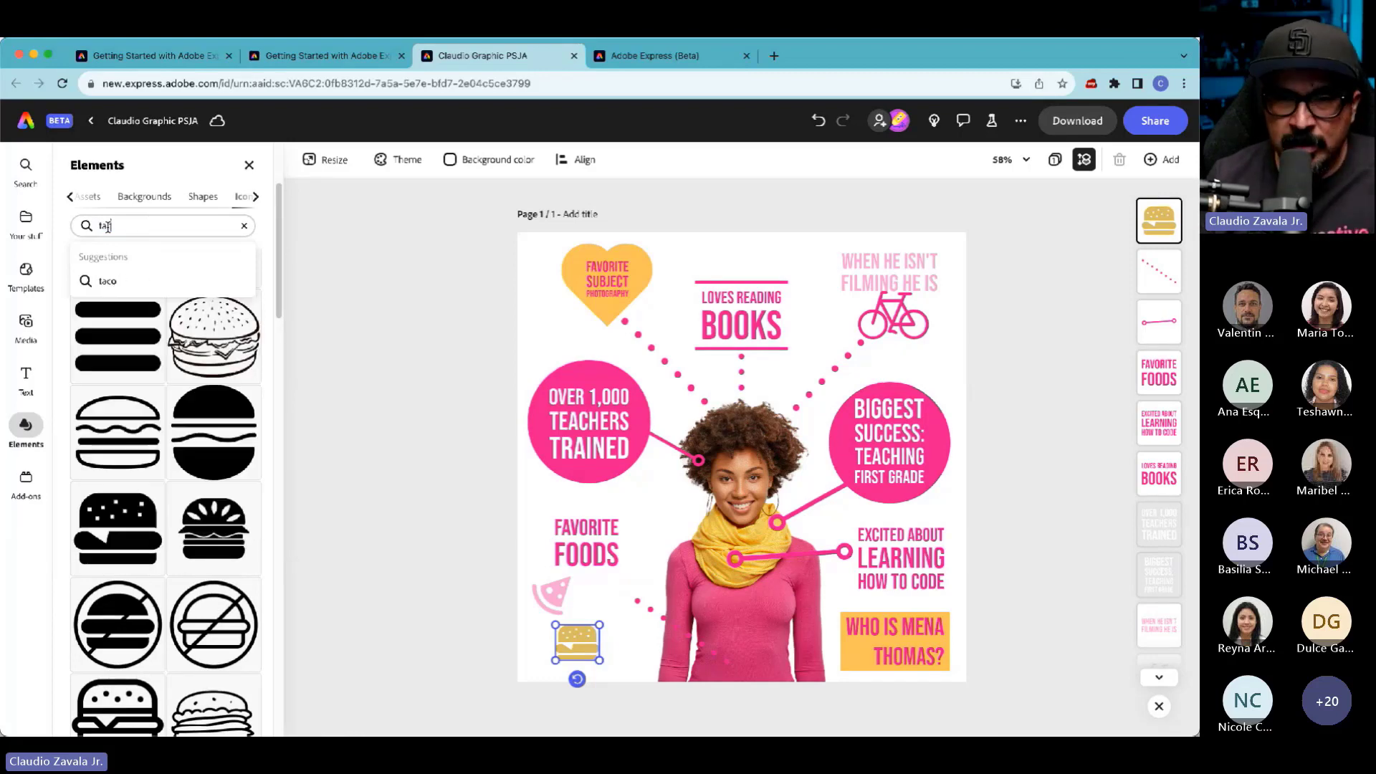
text(cos)
key(Return)
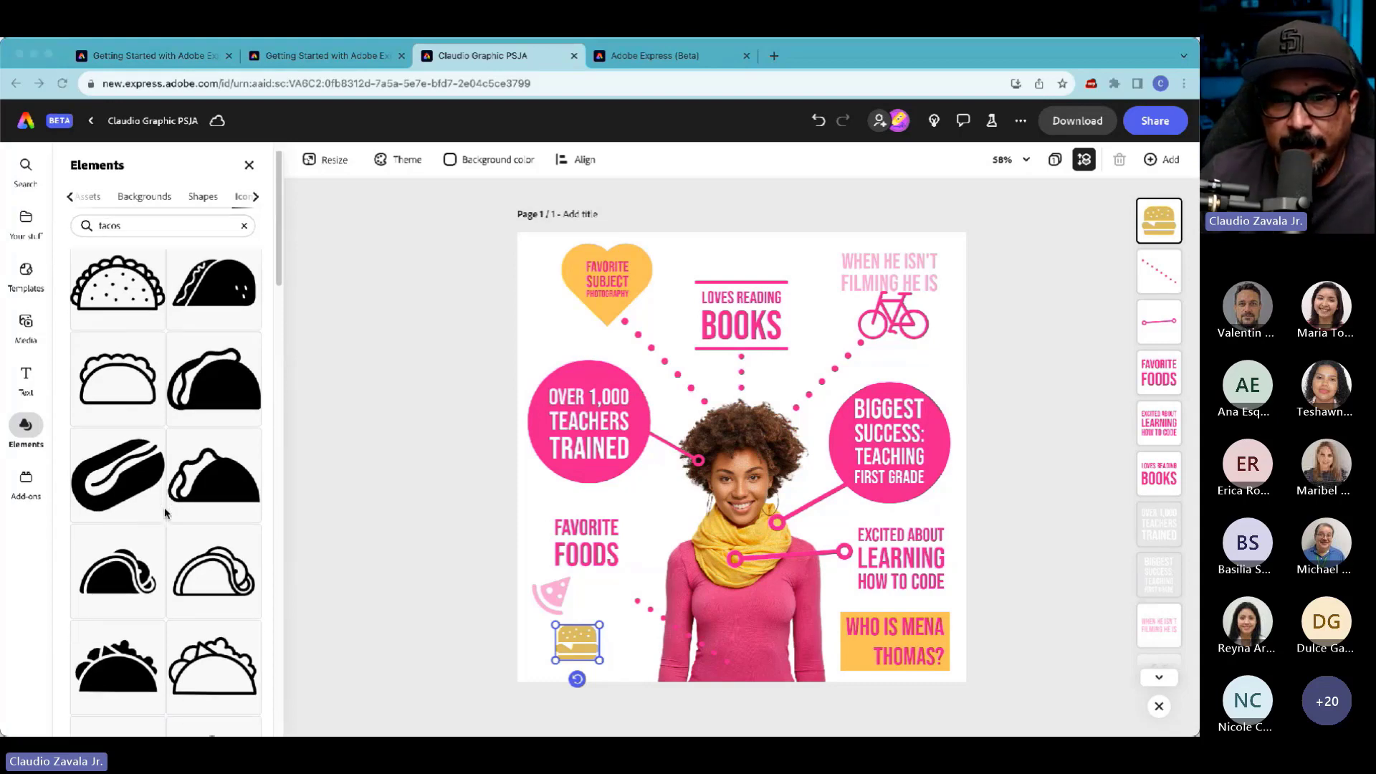
- Place the solid taco with a speckled shell from the icon results beside the pizza slice, above the burger
scroll(165, 512, down, 3)
scroll(164, 512, down, 3)
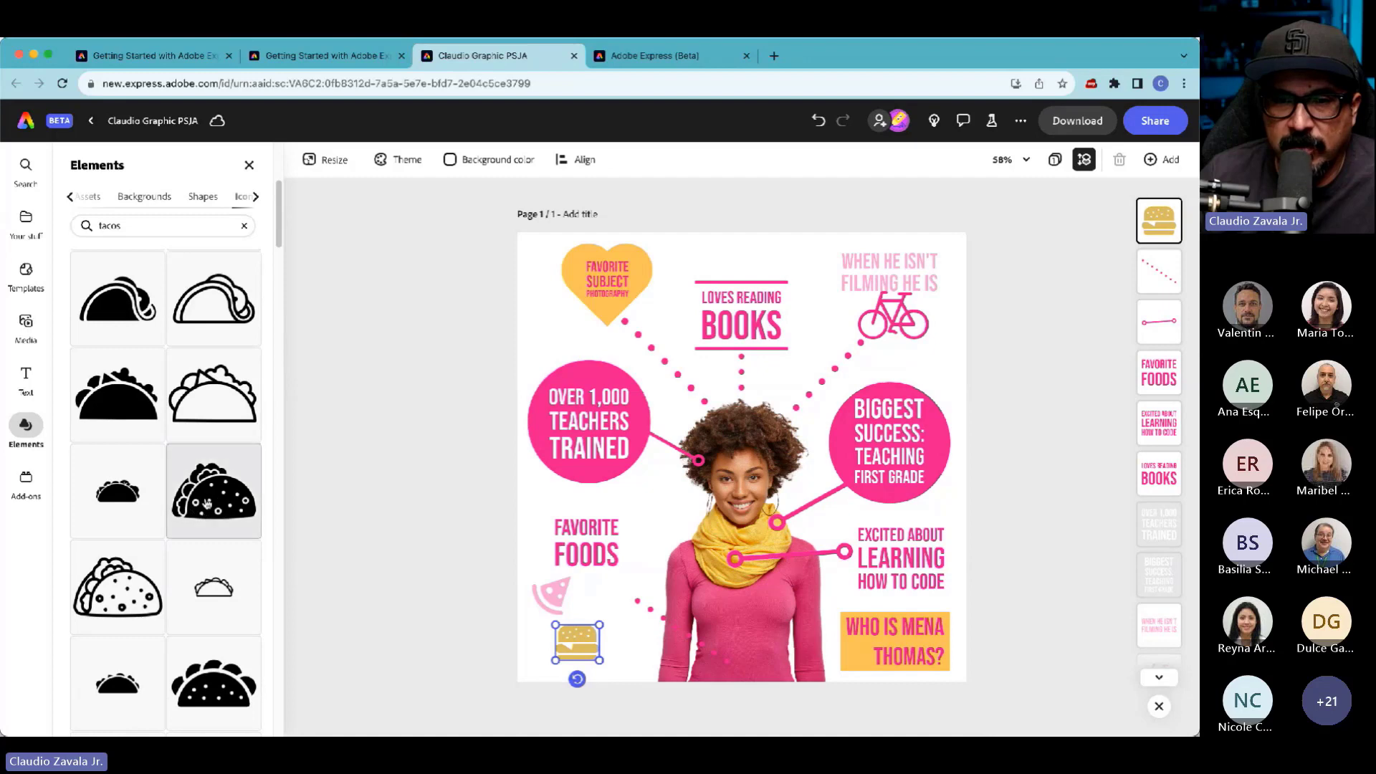
drag(207, 505, 601, 595)
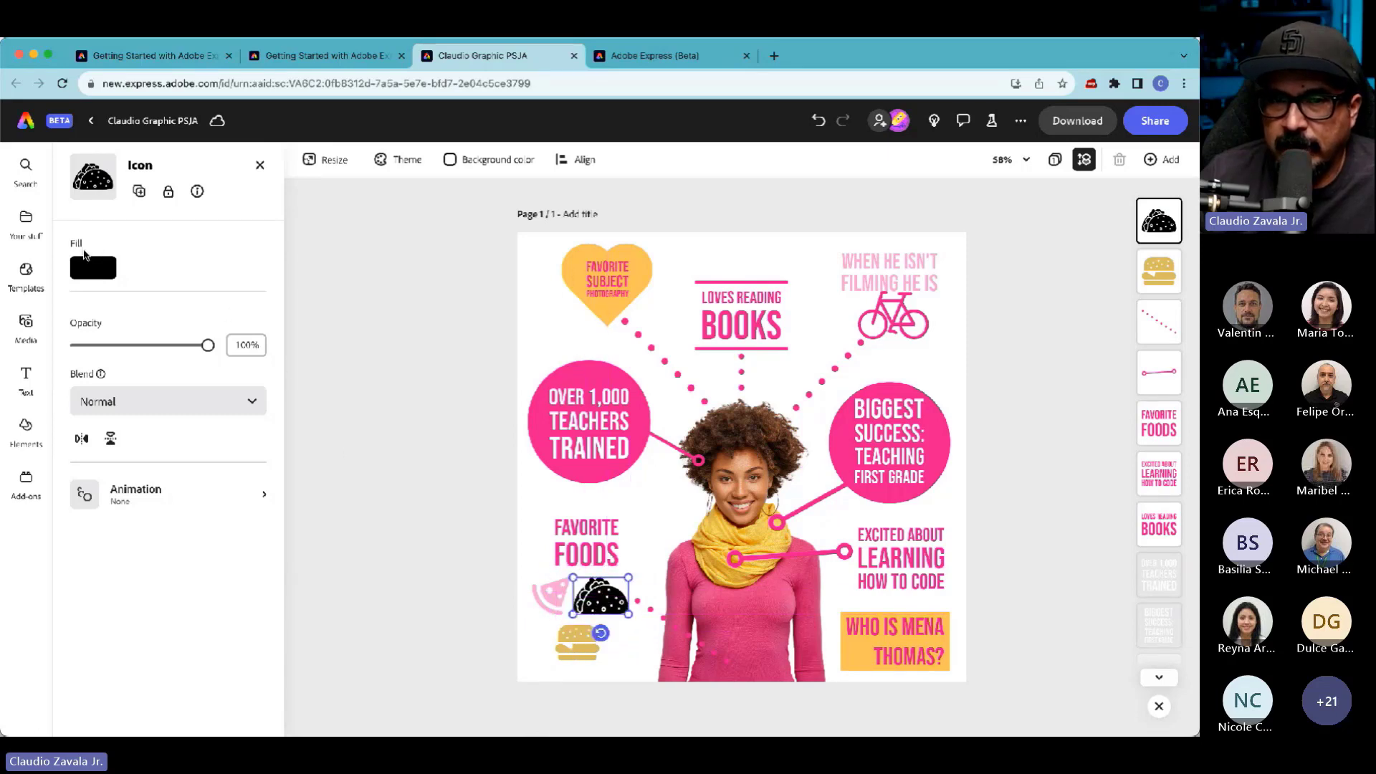
- Fill the taco icon with the pink sampled from the "OVER 1,000 TEACHERS TRAINED" circle
click(85, 265)
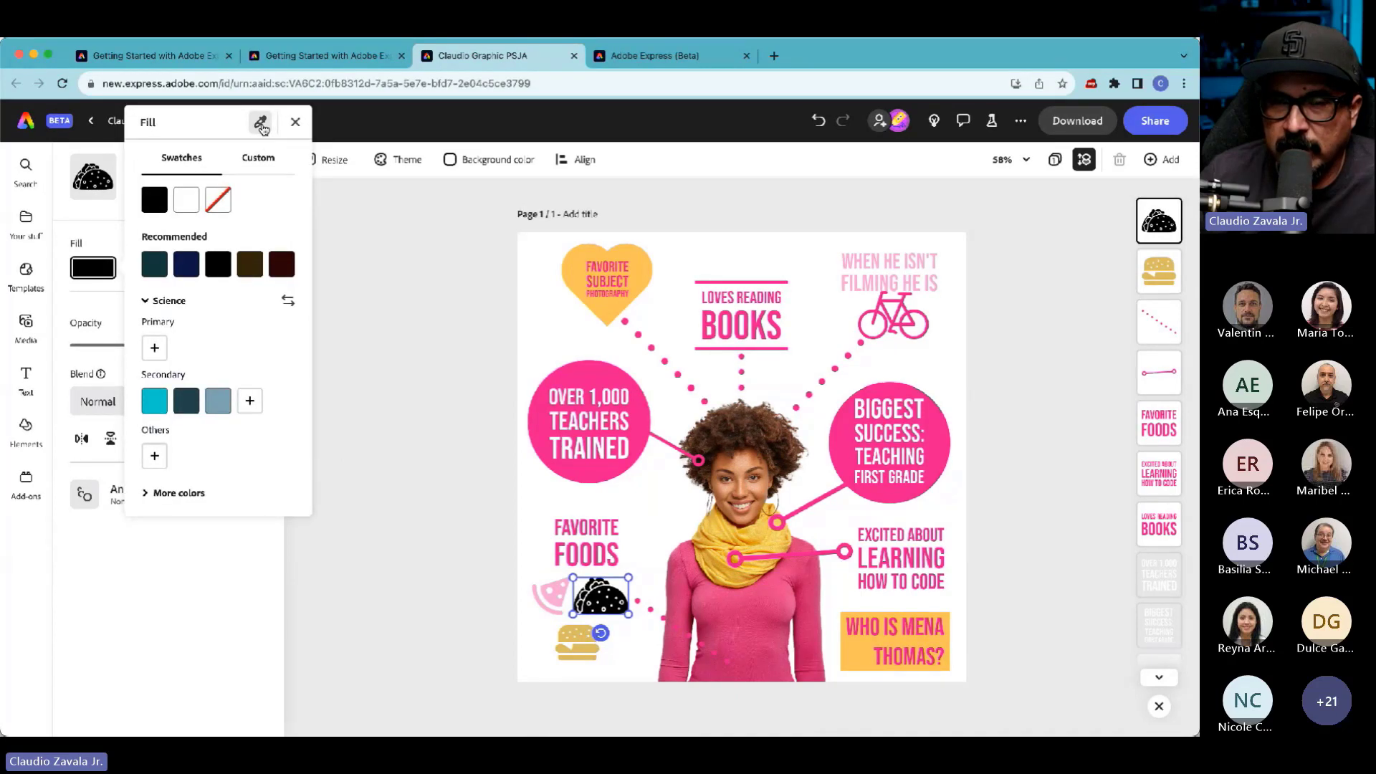
click(568, 370)
click(424, 457)
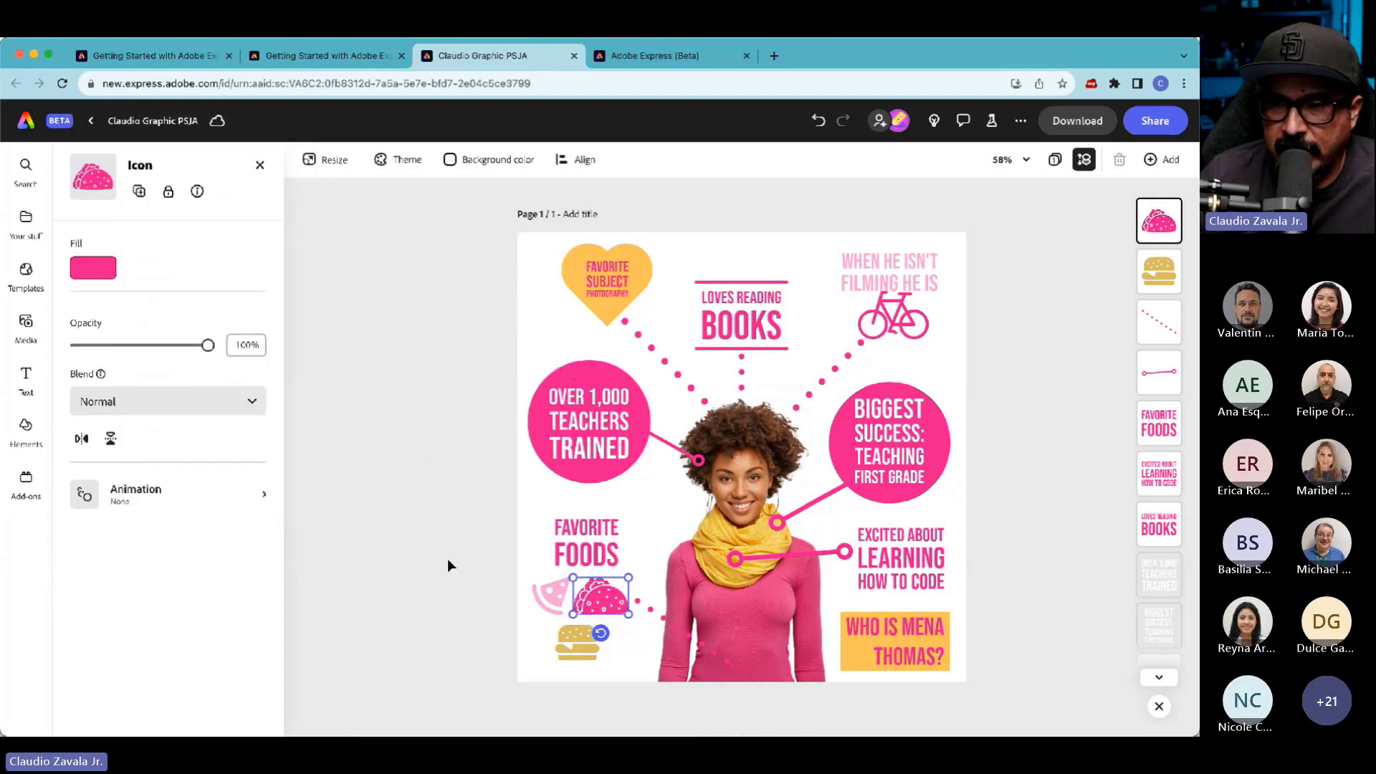
click(466, 598)
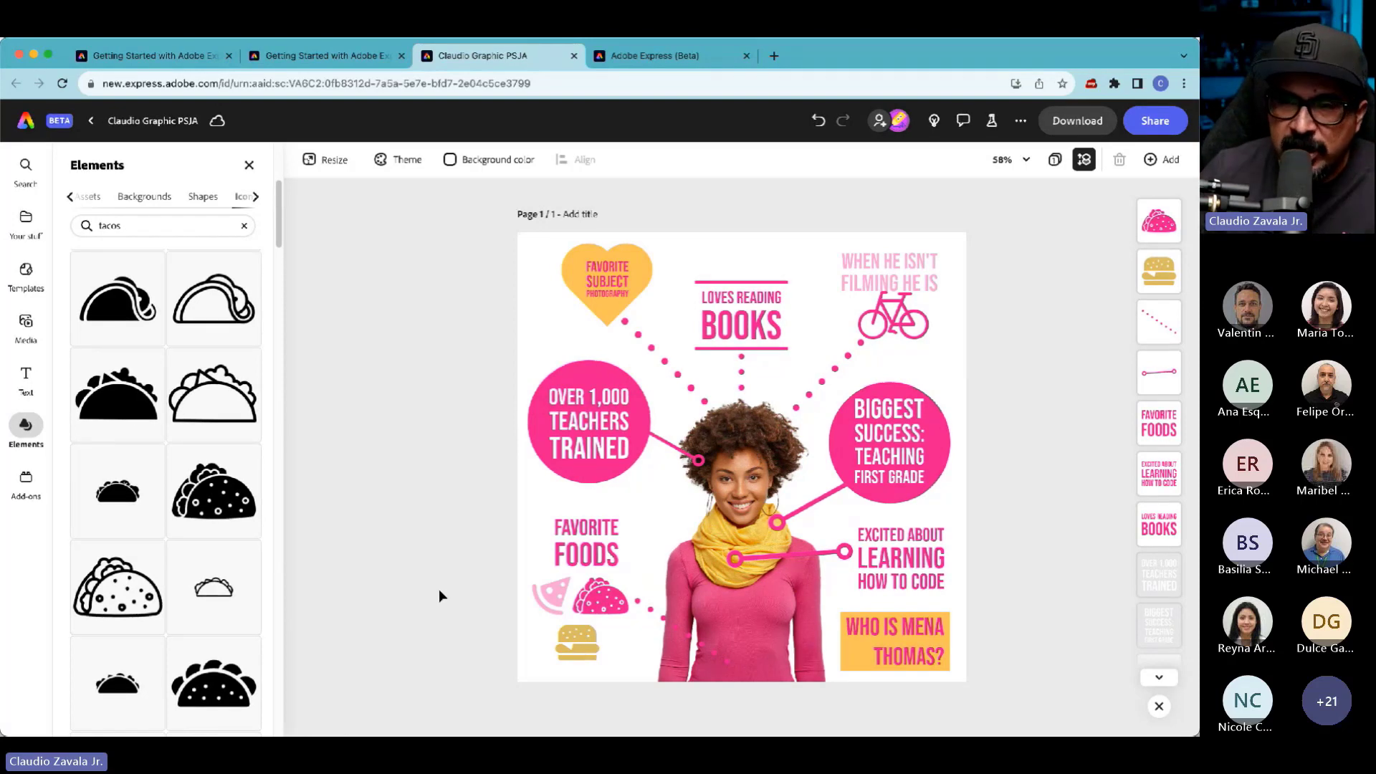
- Add a solid rectangle from the shapes library, shrink it, and place it between the "LOVES READING BOOKS" text and the bicycle
click(646, 283)
click(594, 367)
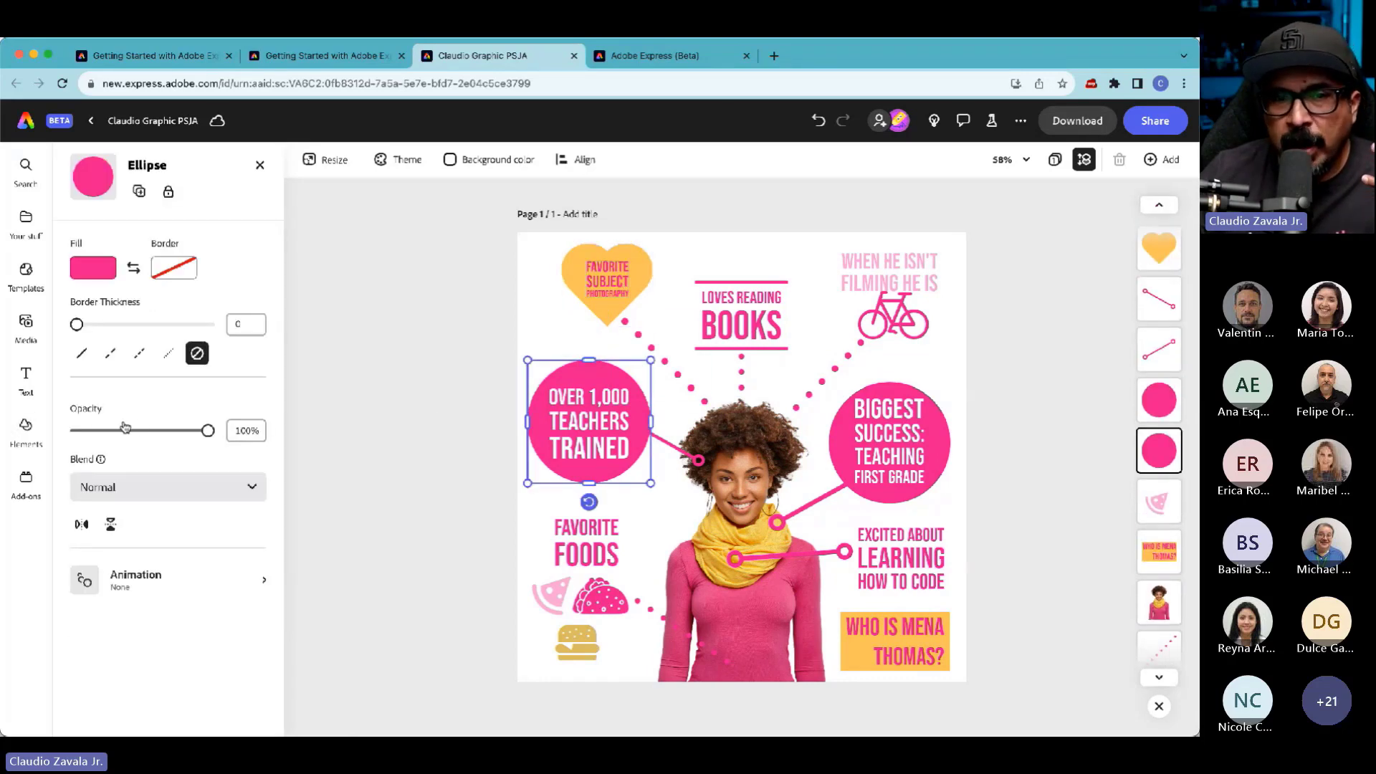
click(26, 427)
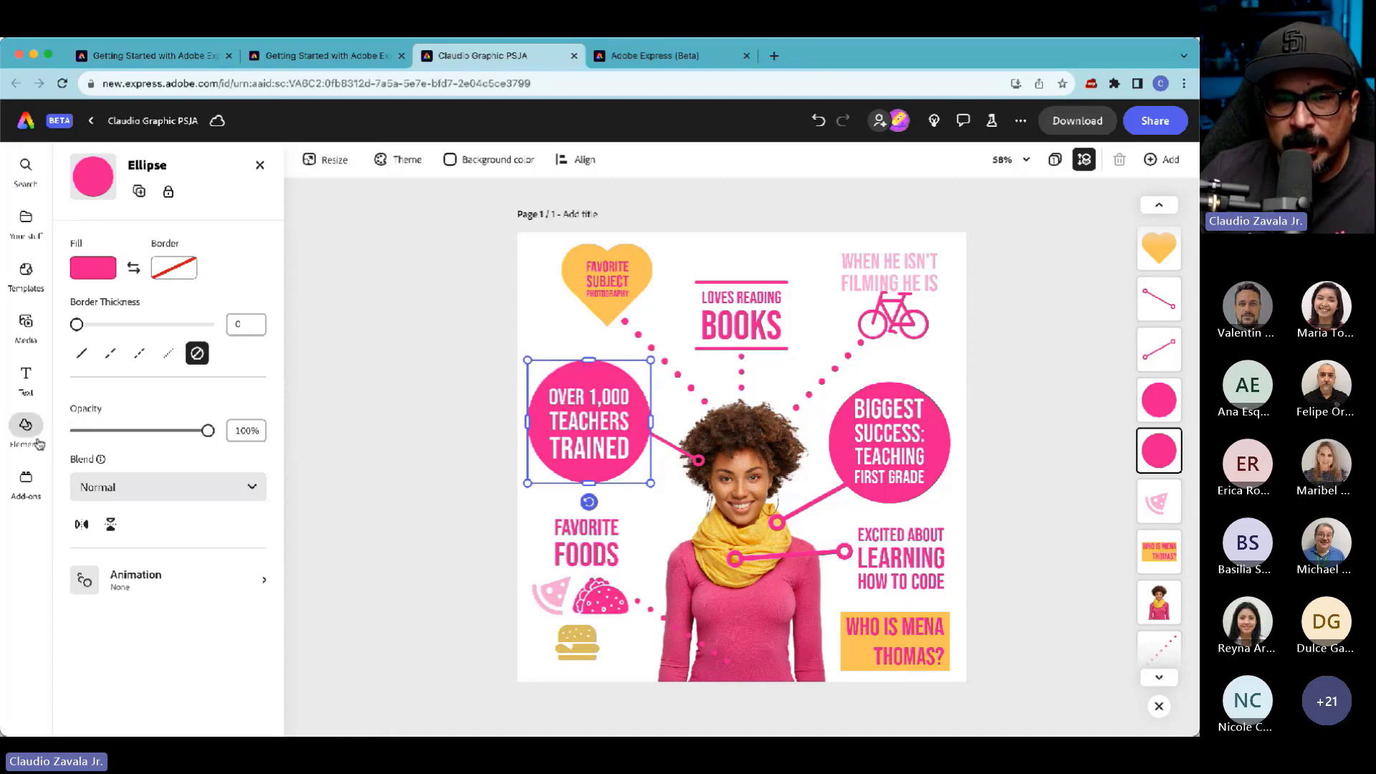
click(200, 196)
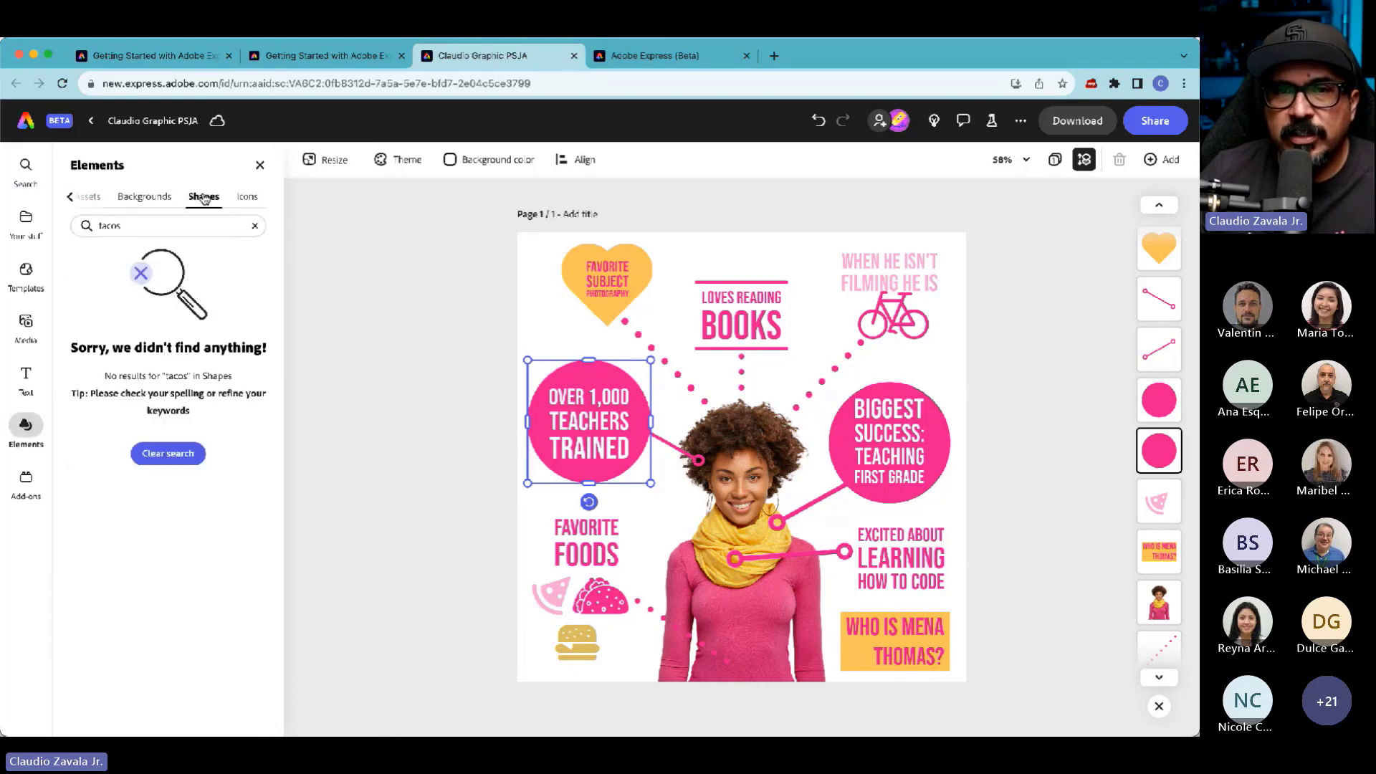
click(253, 227)
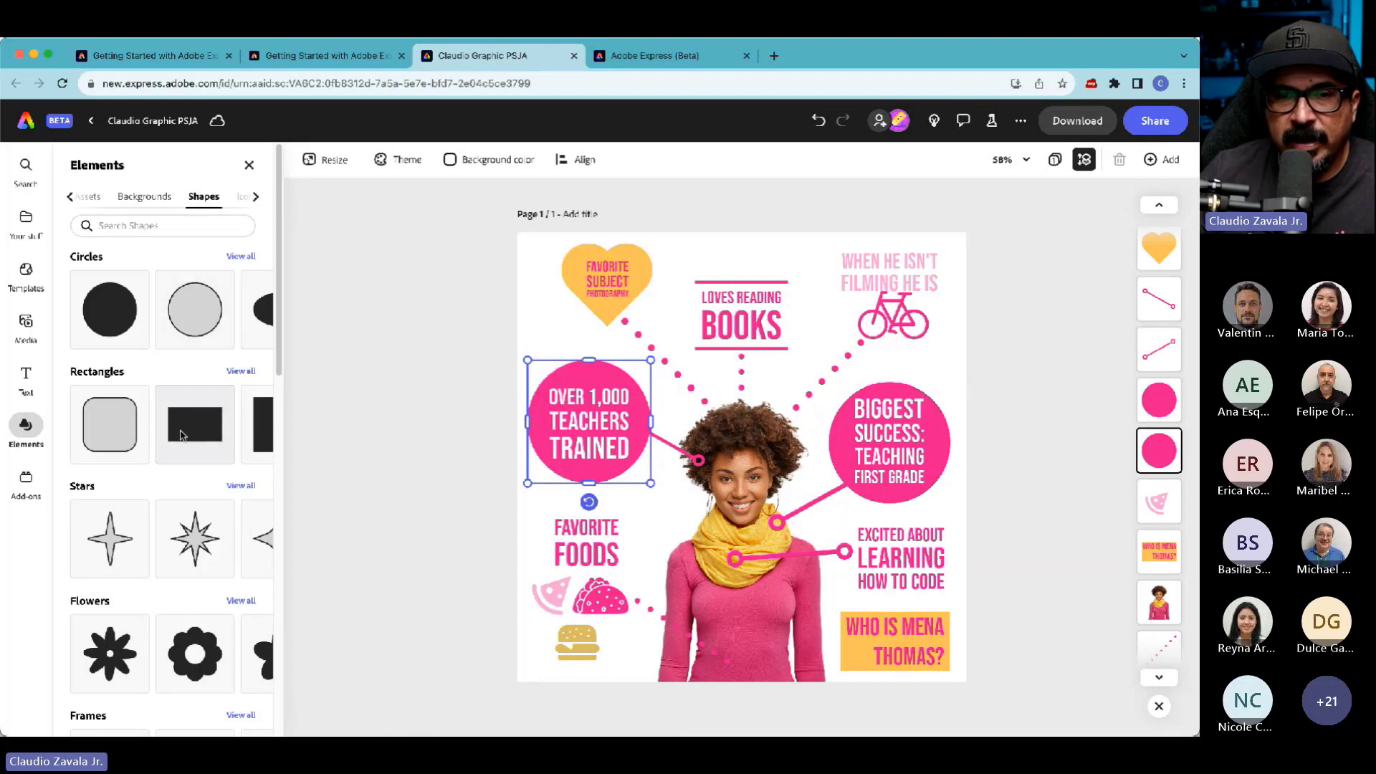
drag(179, 436, 670, 529)
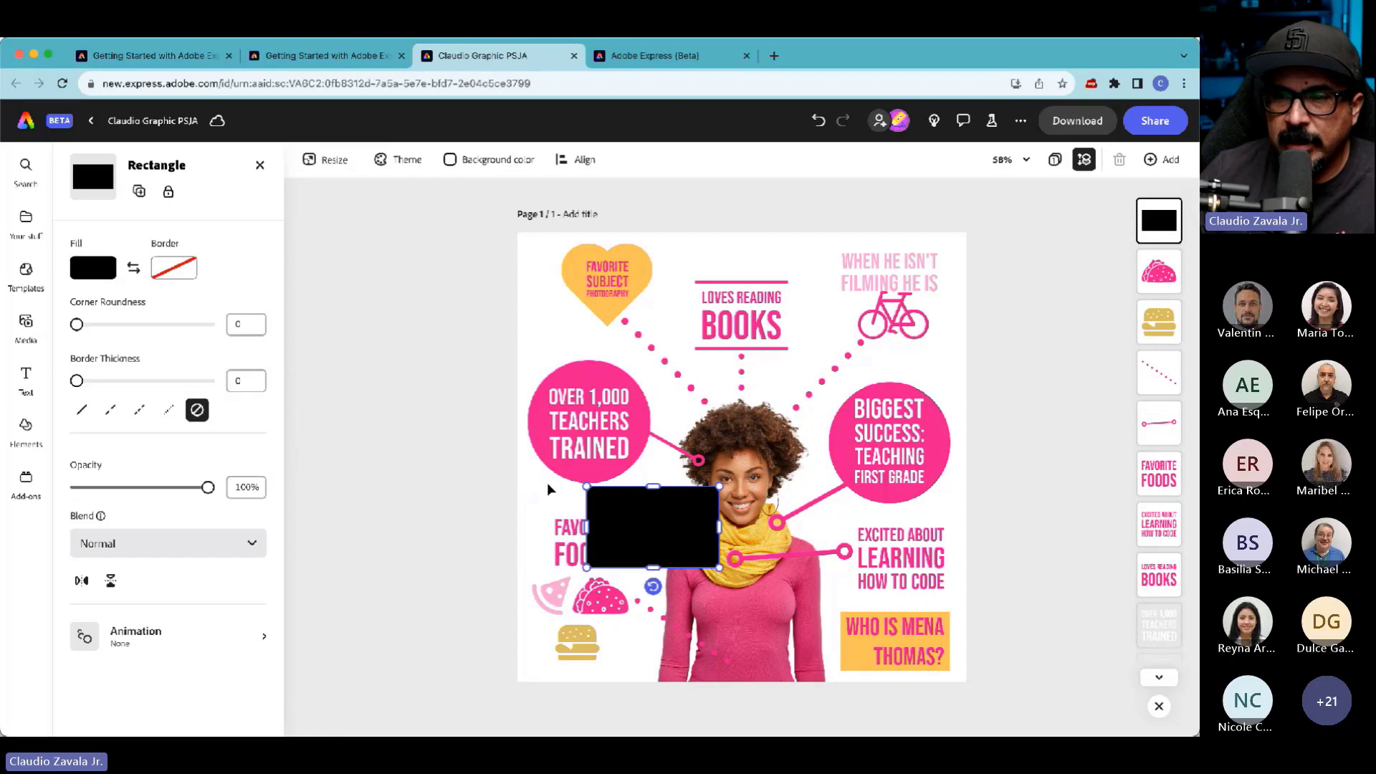
drag(585, 487, 837, 308)
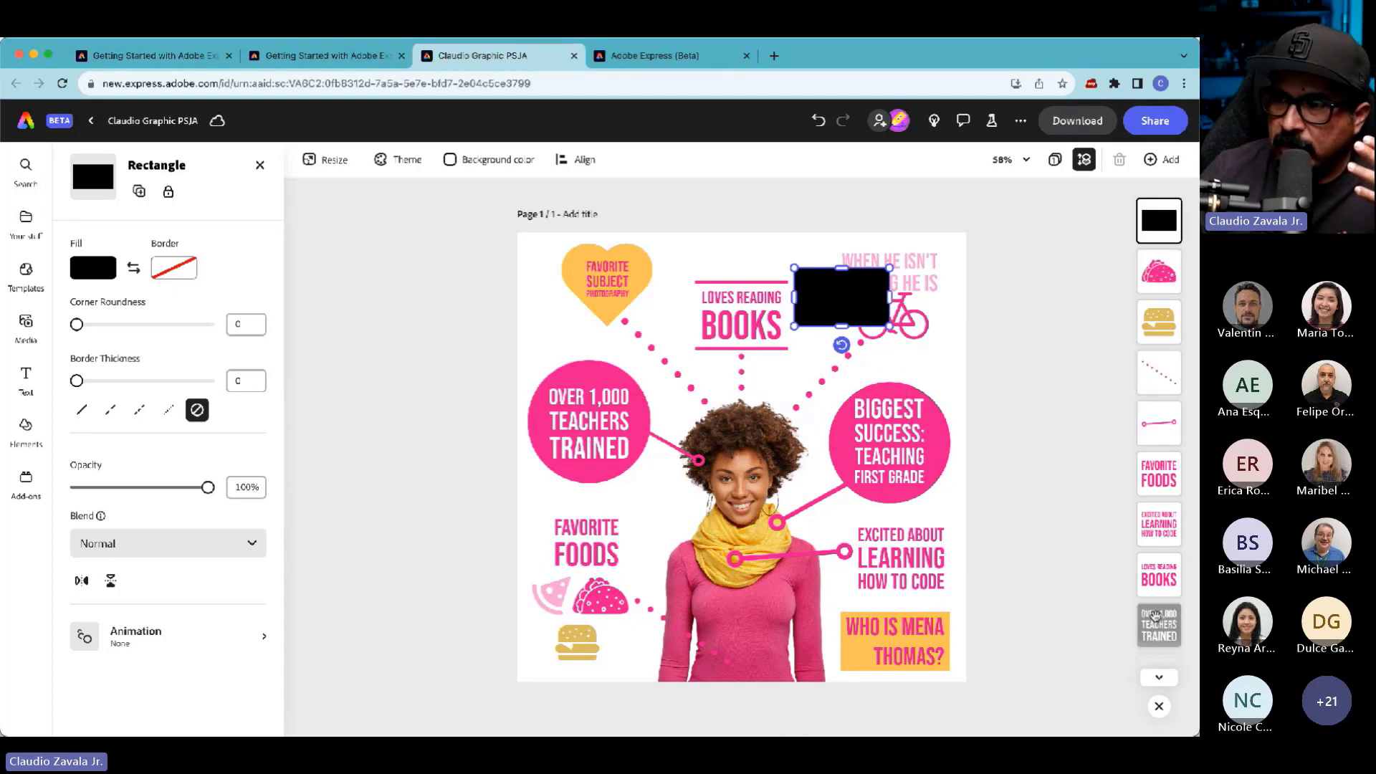
- Nudge the black rectangle upward and fill it with the yellow-orange sampled from the heart
click(1159, 677)
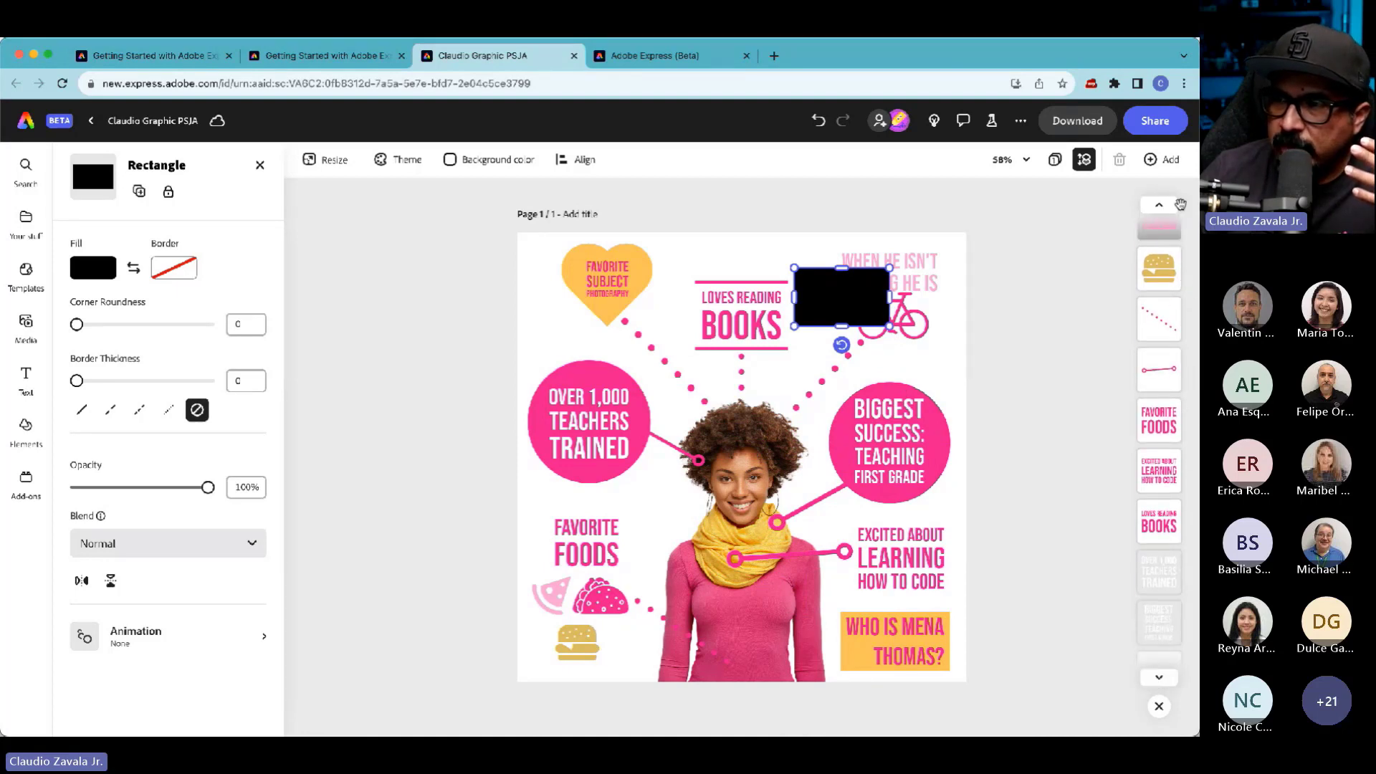
click(1175, 206)
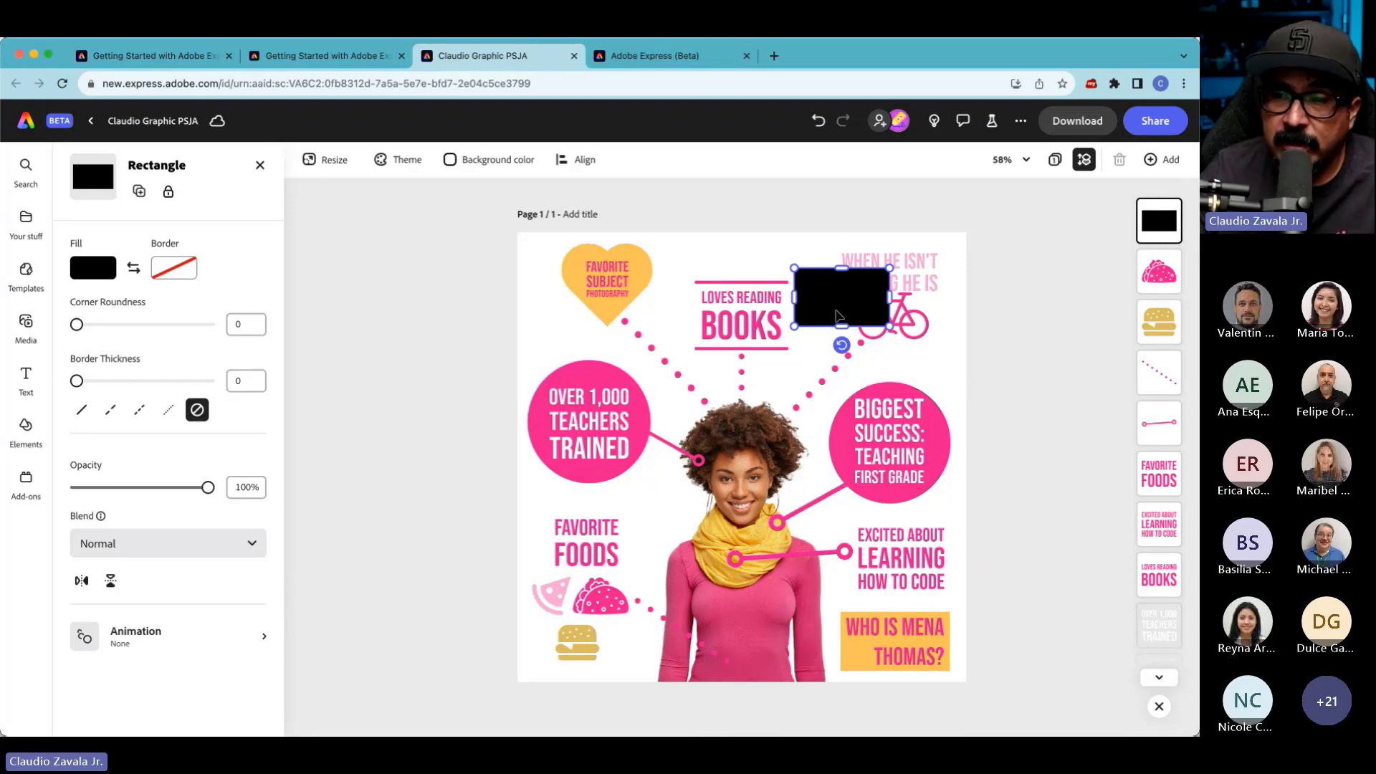
drag(836, 323, 831, 294)
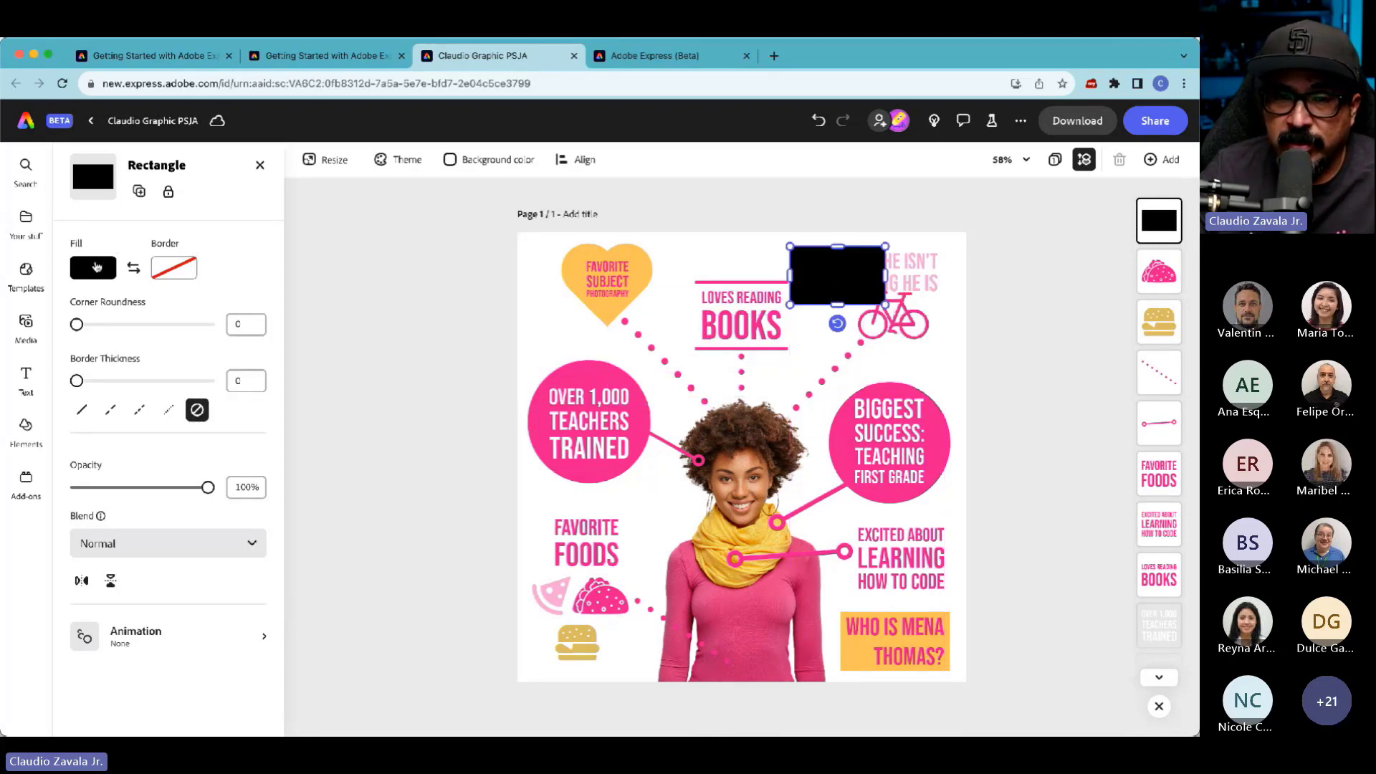
click(96, 266)
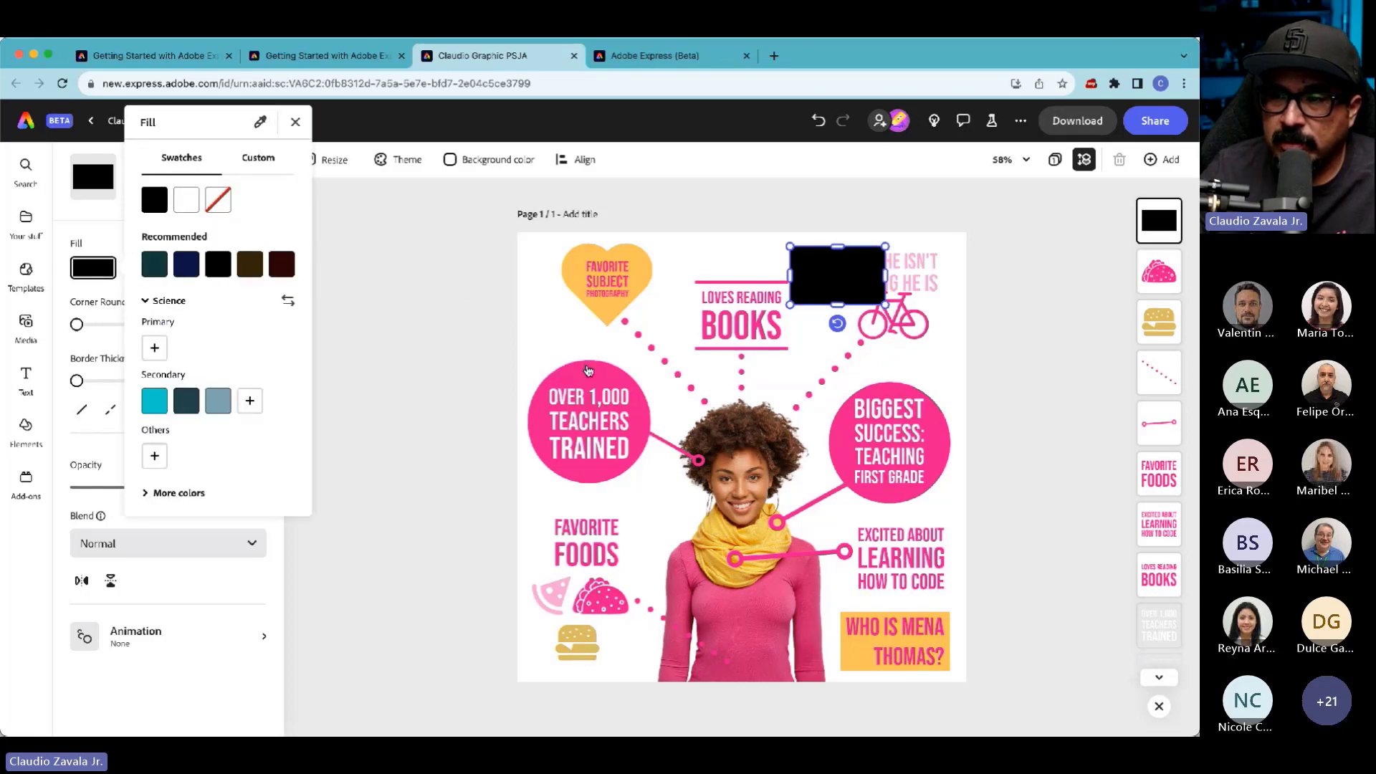
click(610, 315)
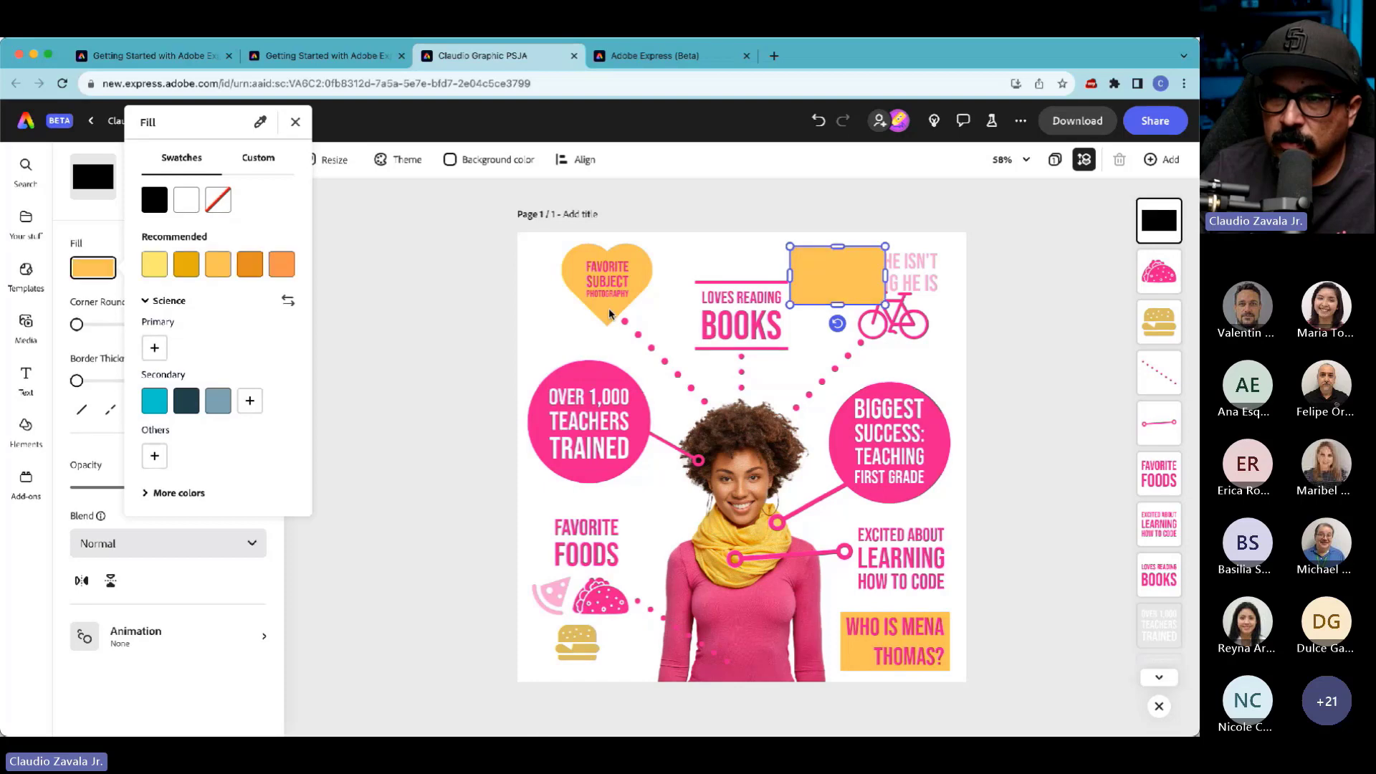
click(852, 277)
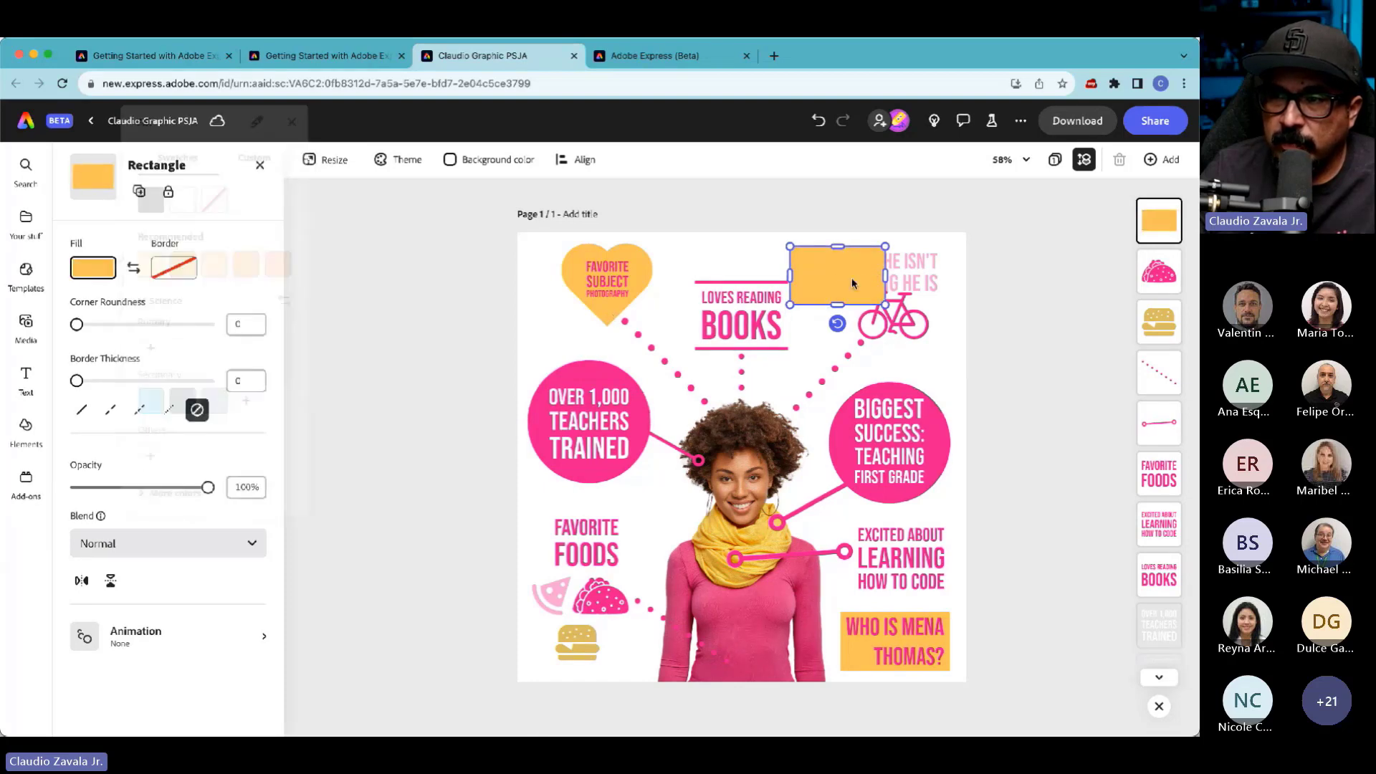
- Move the yellow rectangle over "LOVES READING BOOKS" and bring that text in front of it
drag(851, 278, 742, 290)
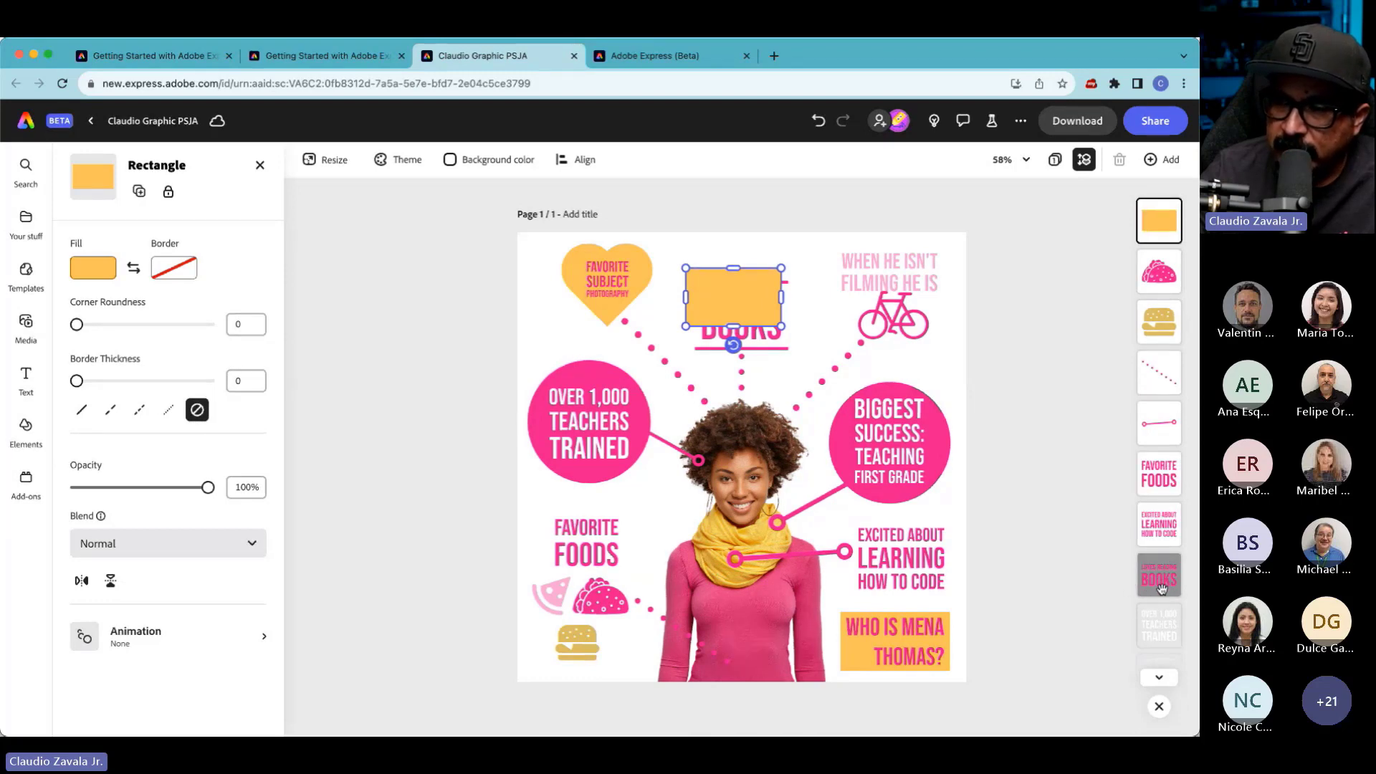
drag(1161, 588, 1165, 219)
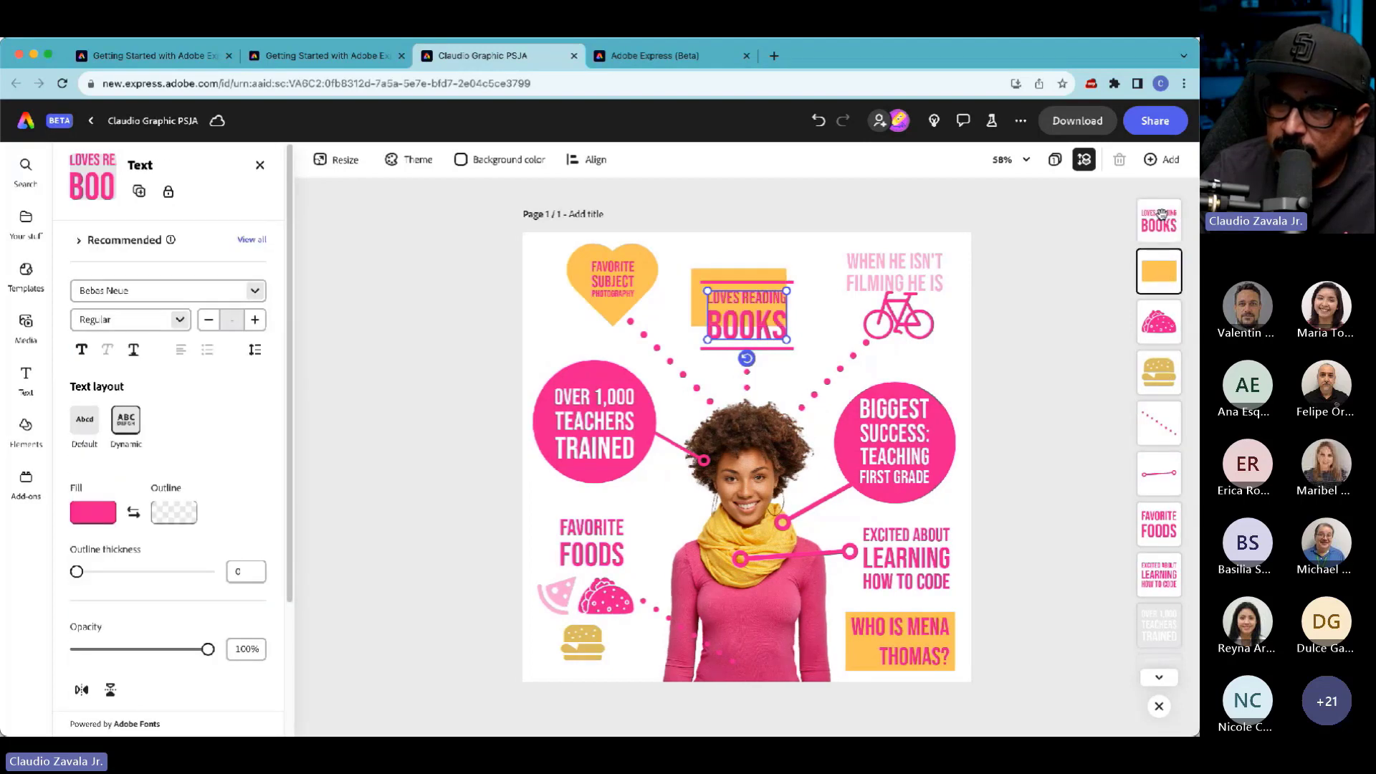
drag(769, 306, 761, 321)
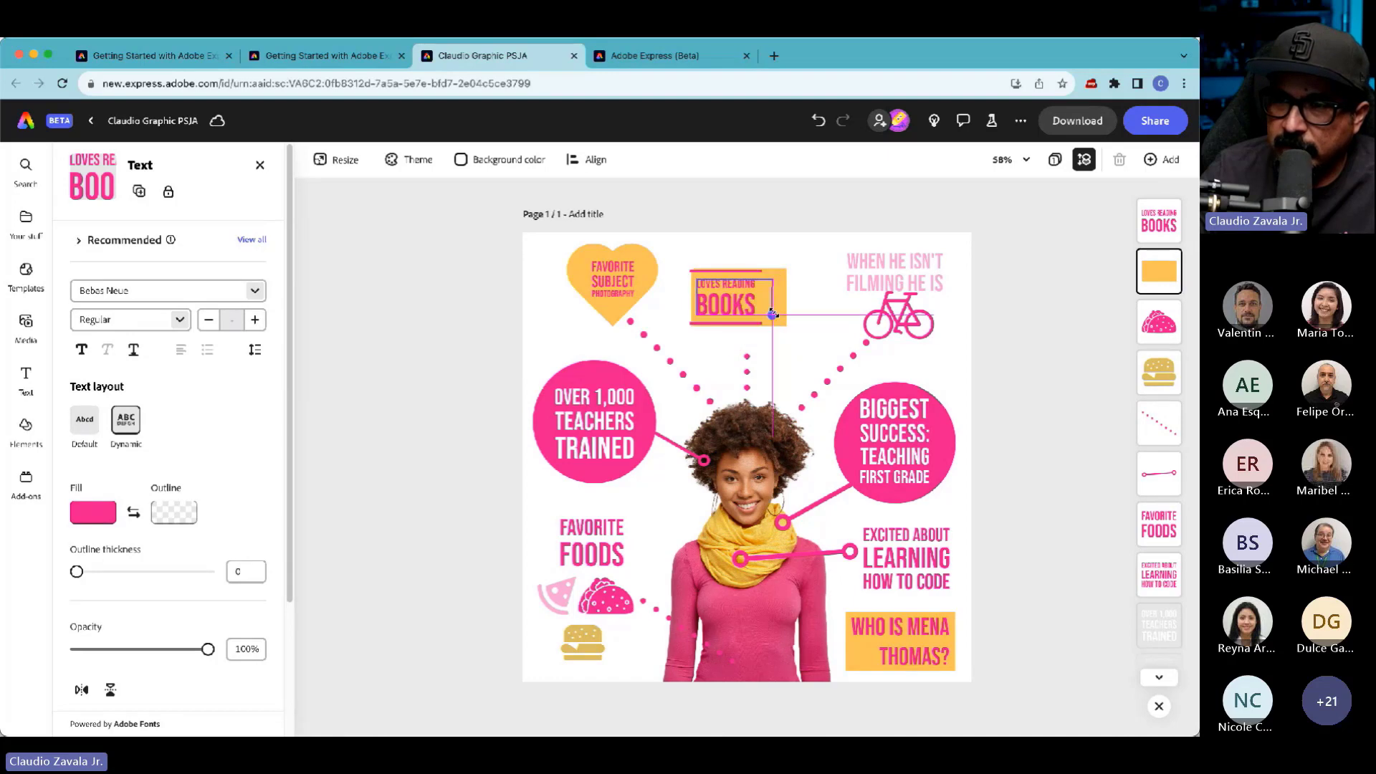
- Resize the yellow rectangle to frame "LOVES READING BOOKS" with its two lines, and centre the text within it
click(777, 302)
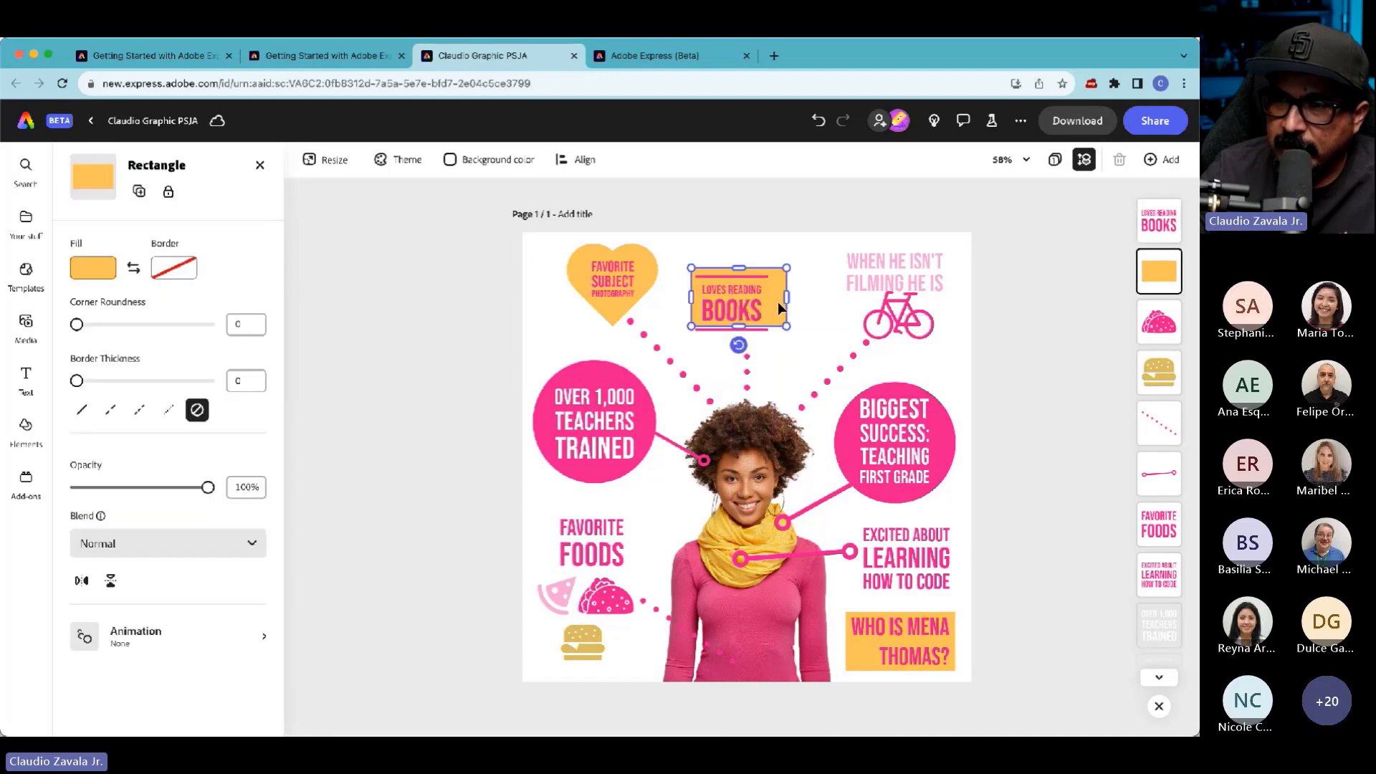
drag(781, 326, 807, 341)
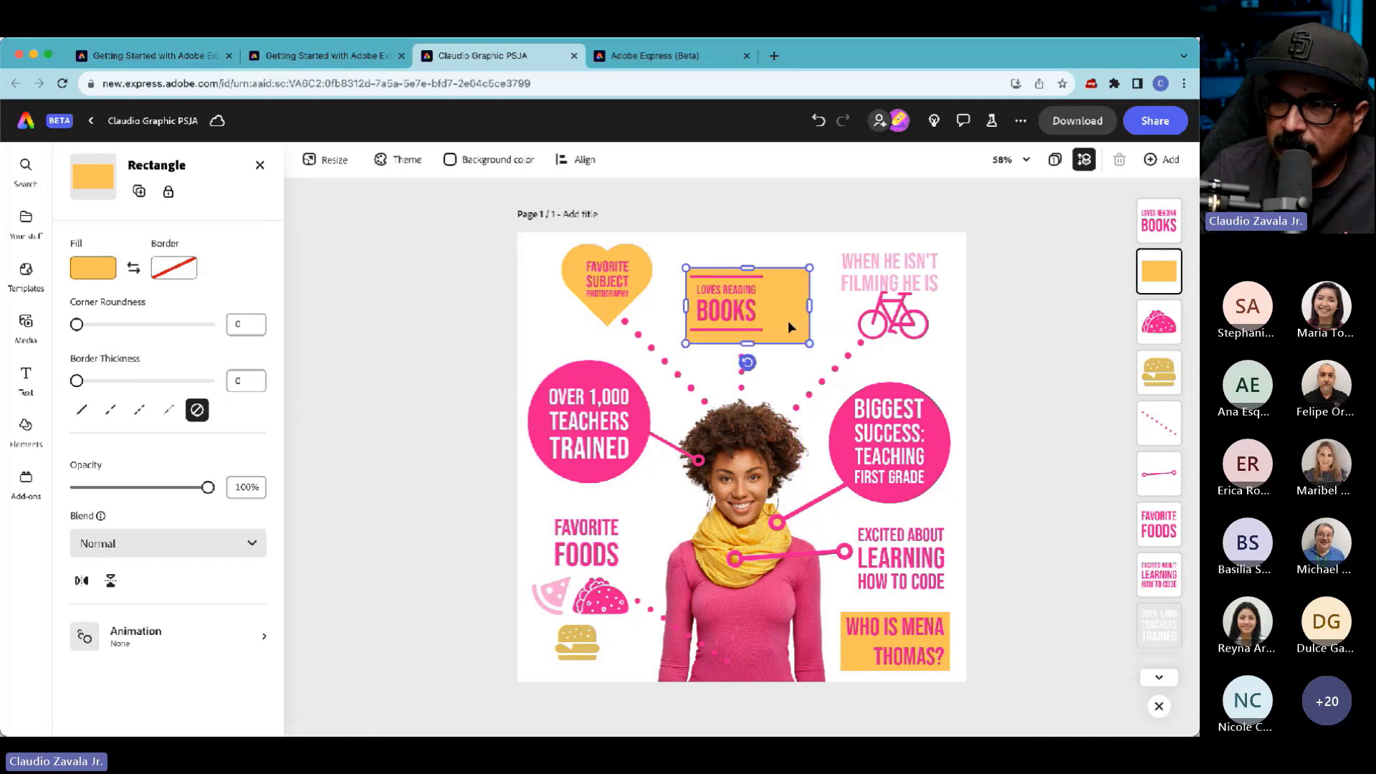
drag(738, 313, 790, 306)
click(806, 301)
click(763, 305)
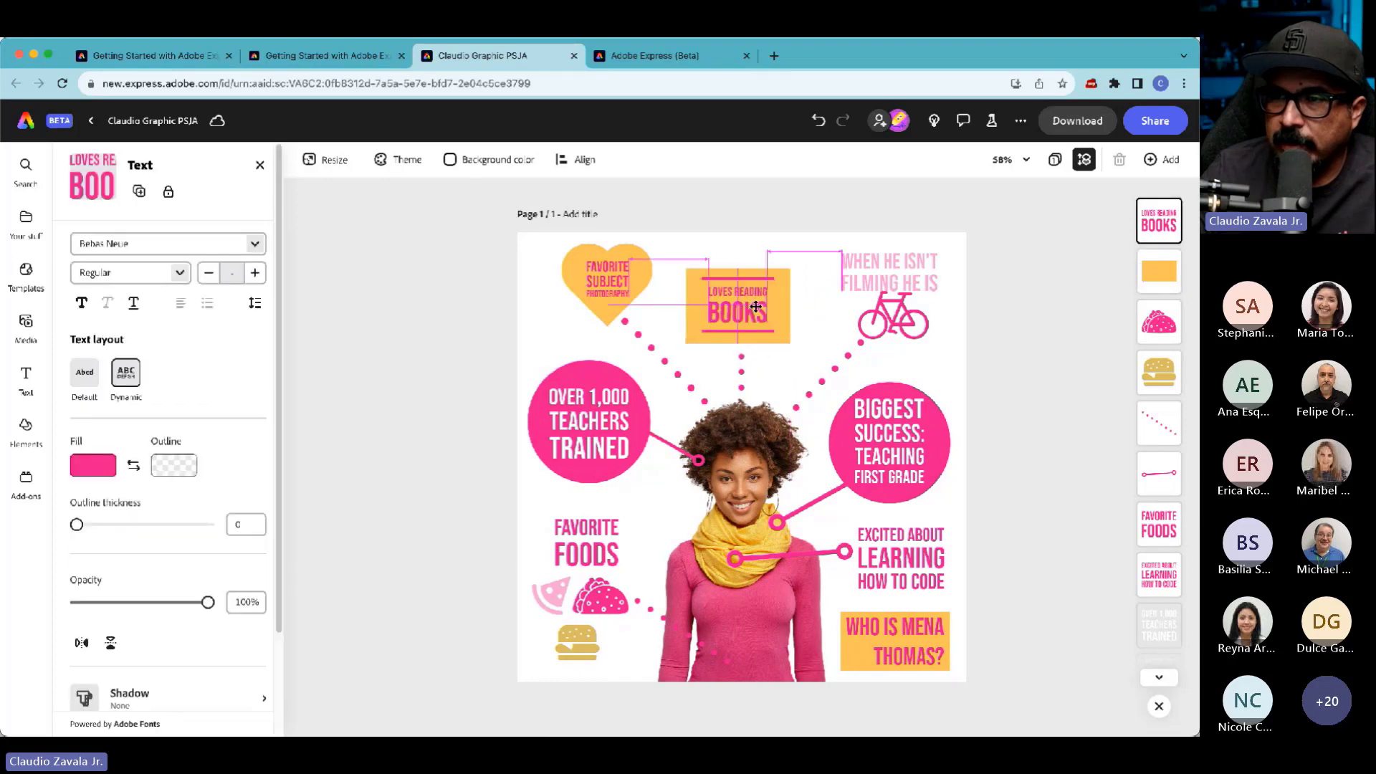
click(763, 218)
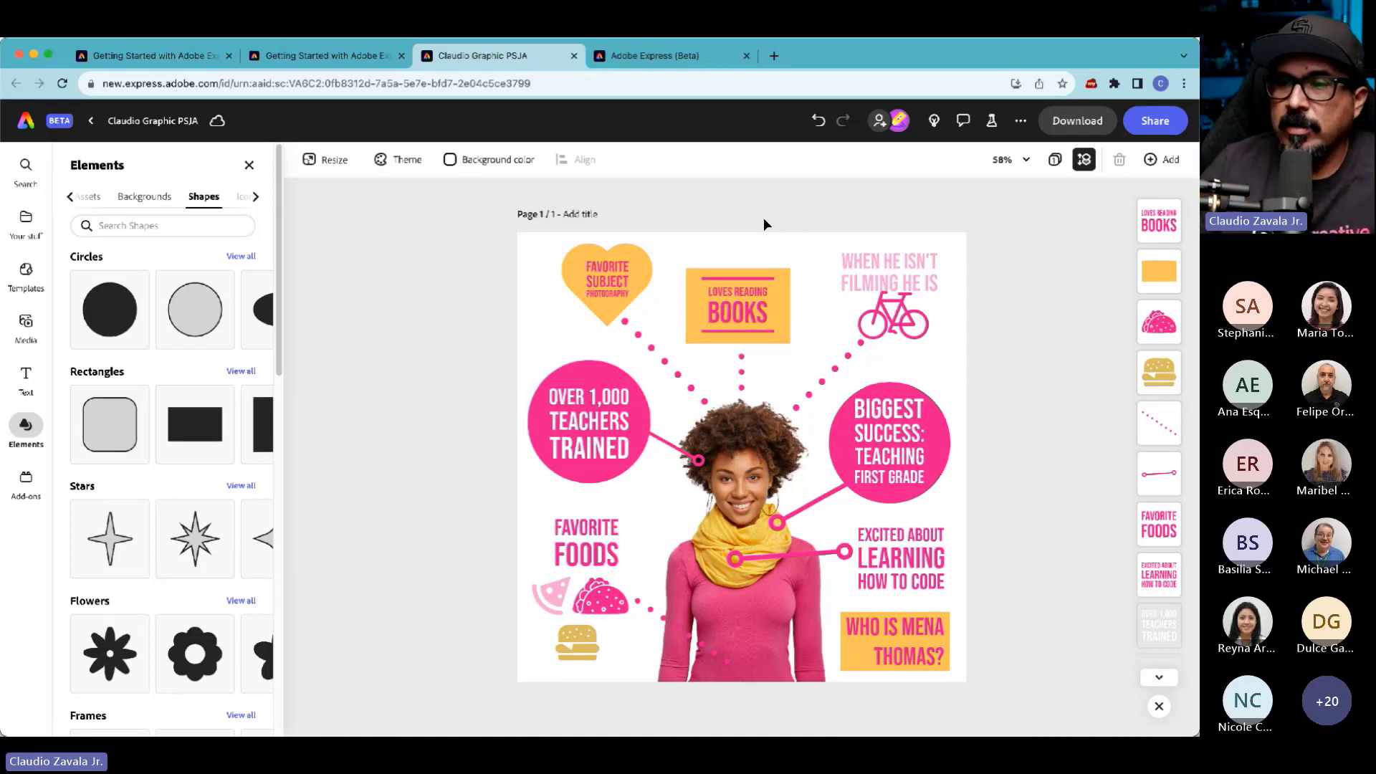
- Replace the name in the "WHO IS" title with the presenter's full name and widen the text box to fit two lines
click(909, 634)
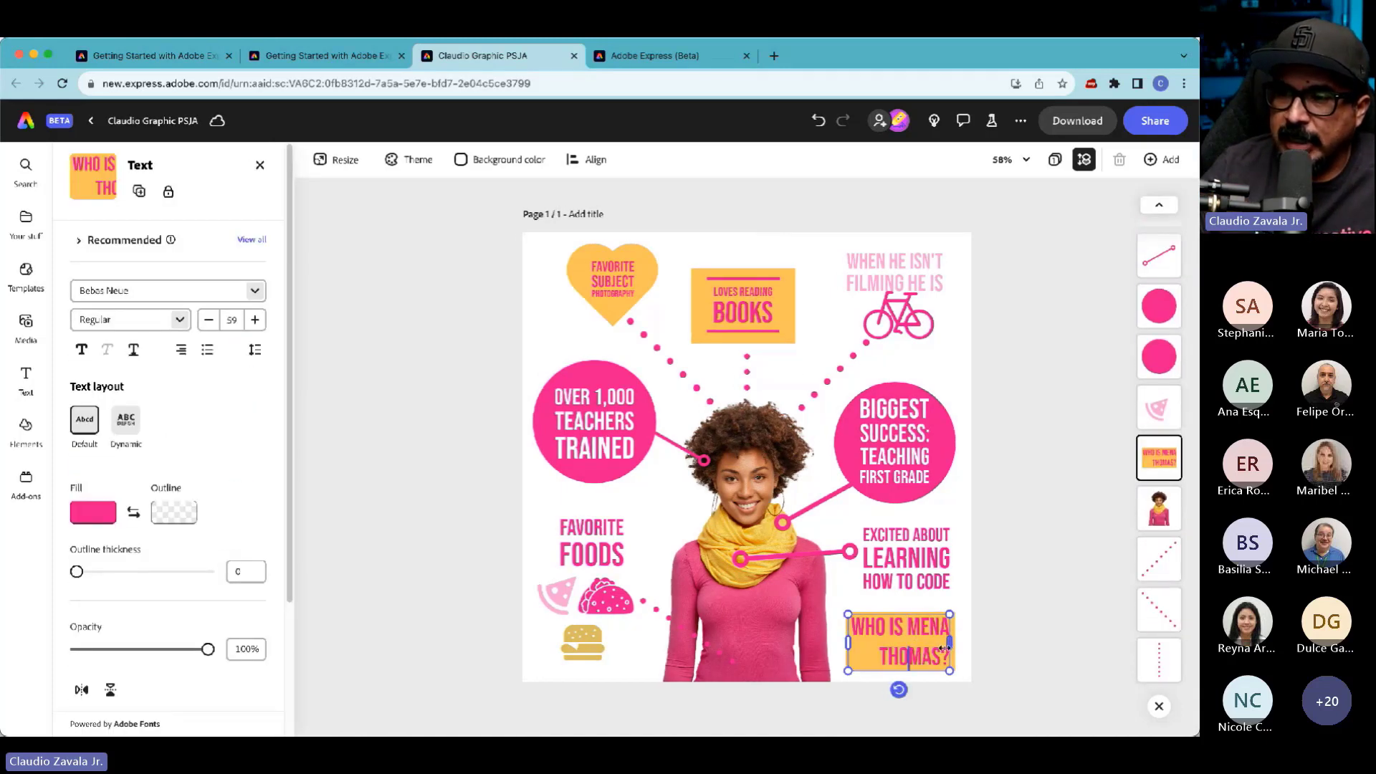
drag(937, 653, 914, 628)
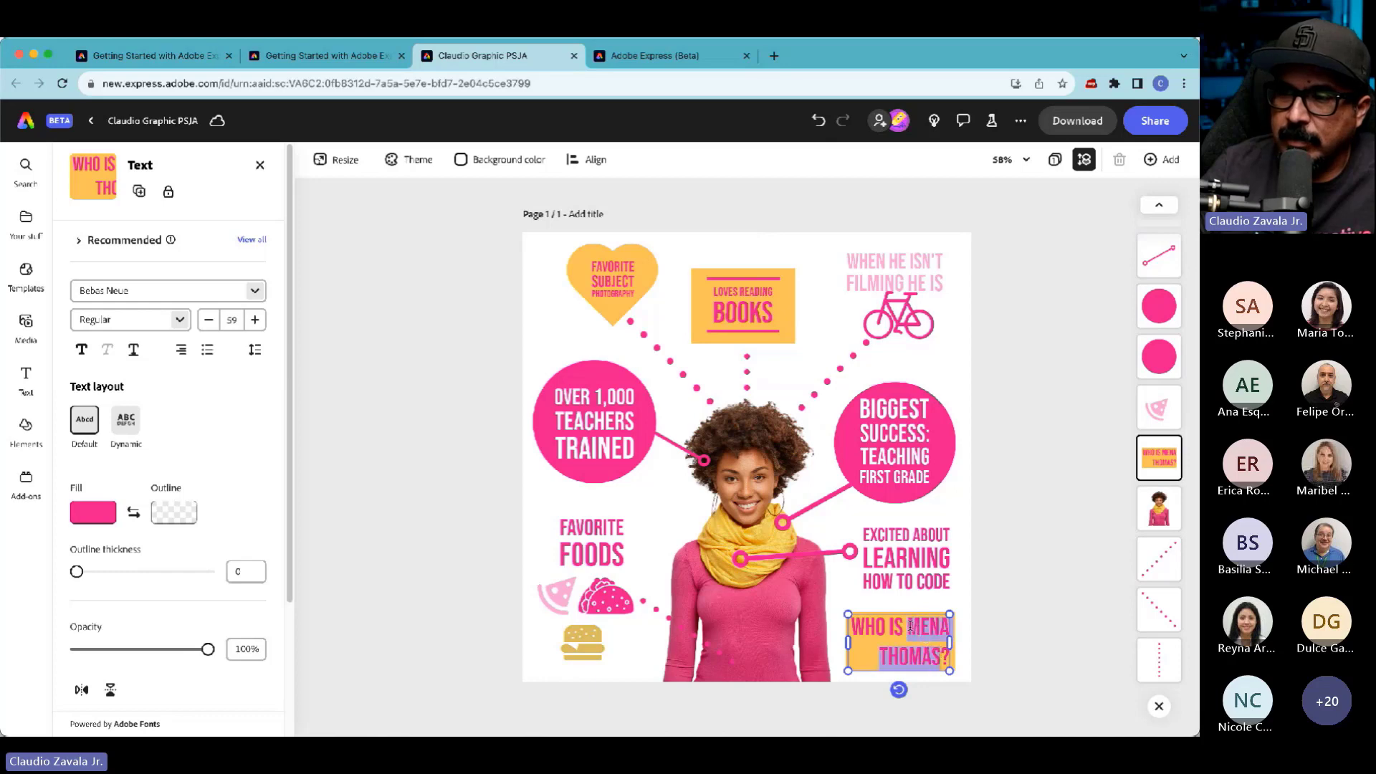
text(CLAUDIO)
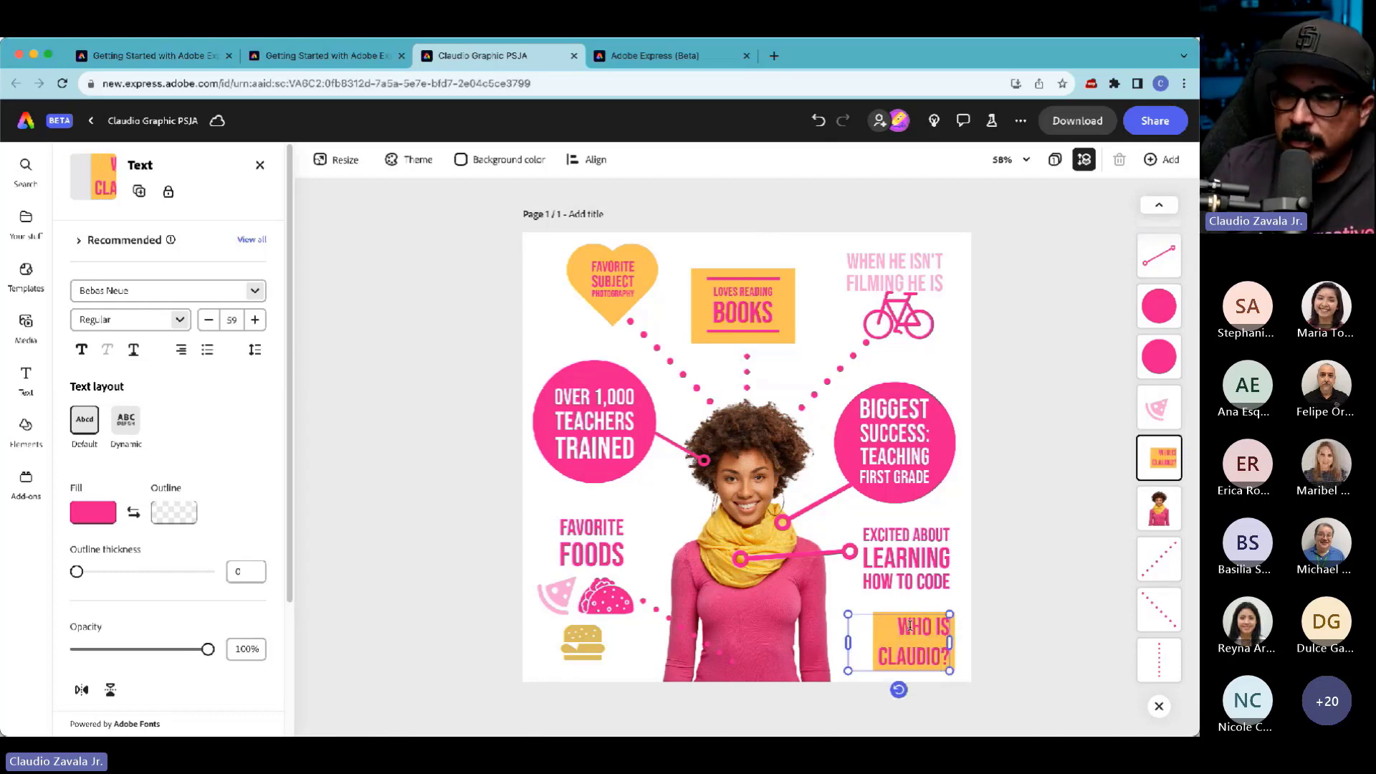
text( ZAVALA)
text(JR.)
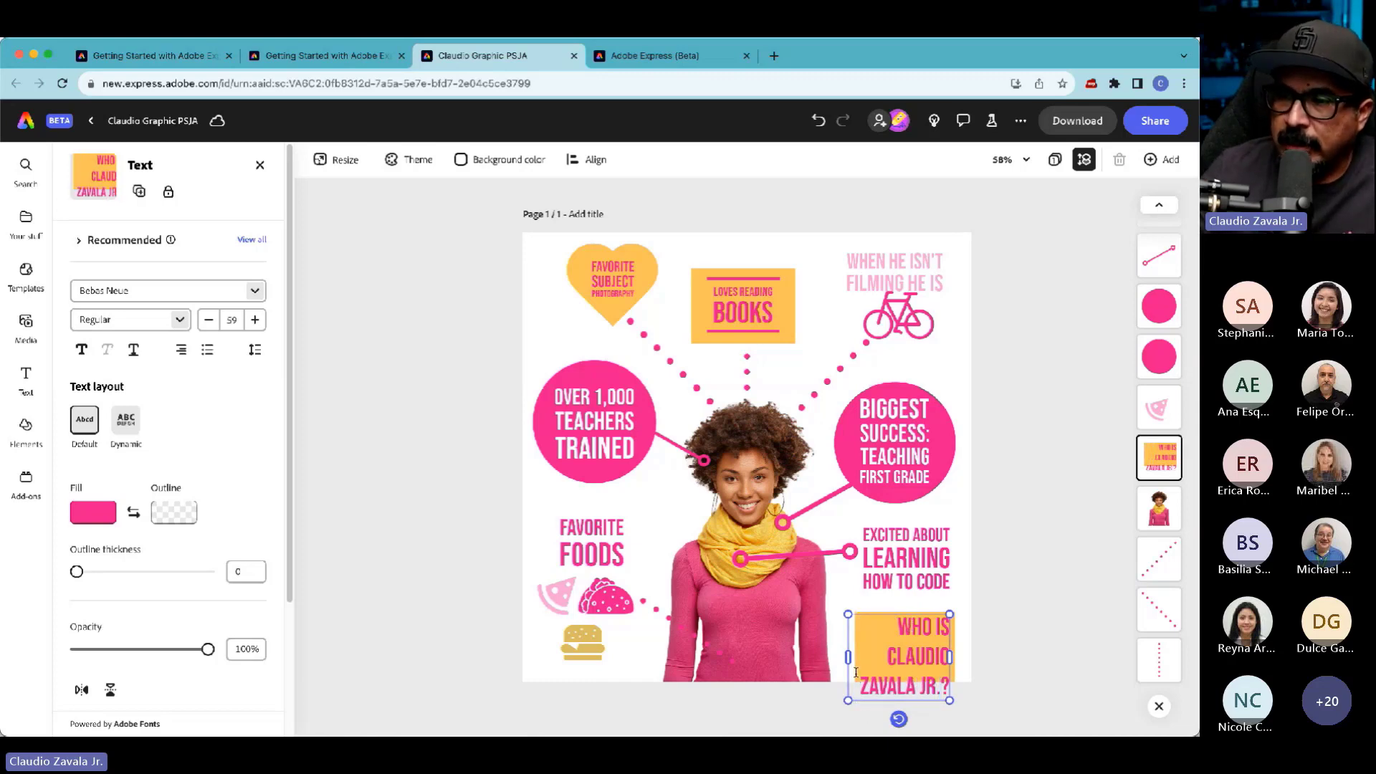
drag(849, 657, 817, 650)
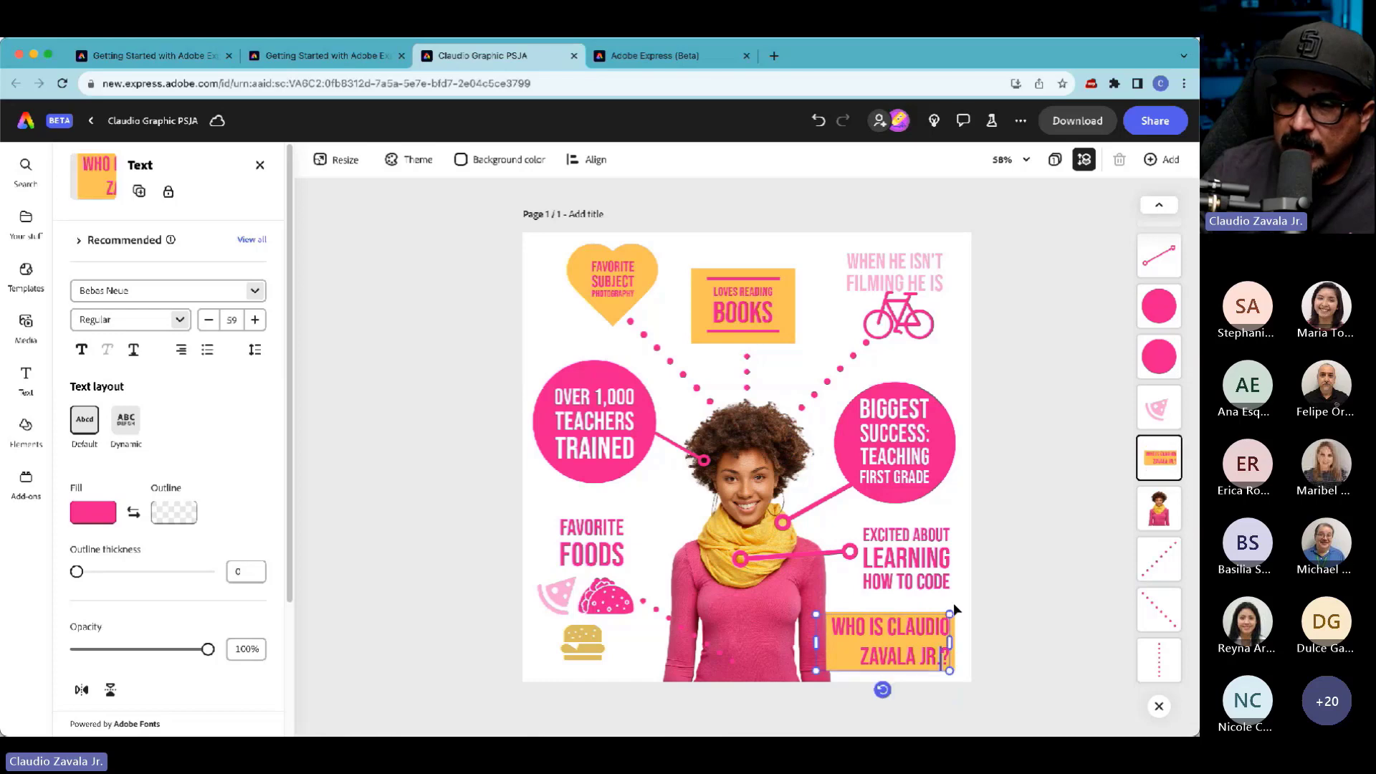
click(1045, 565)
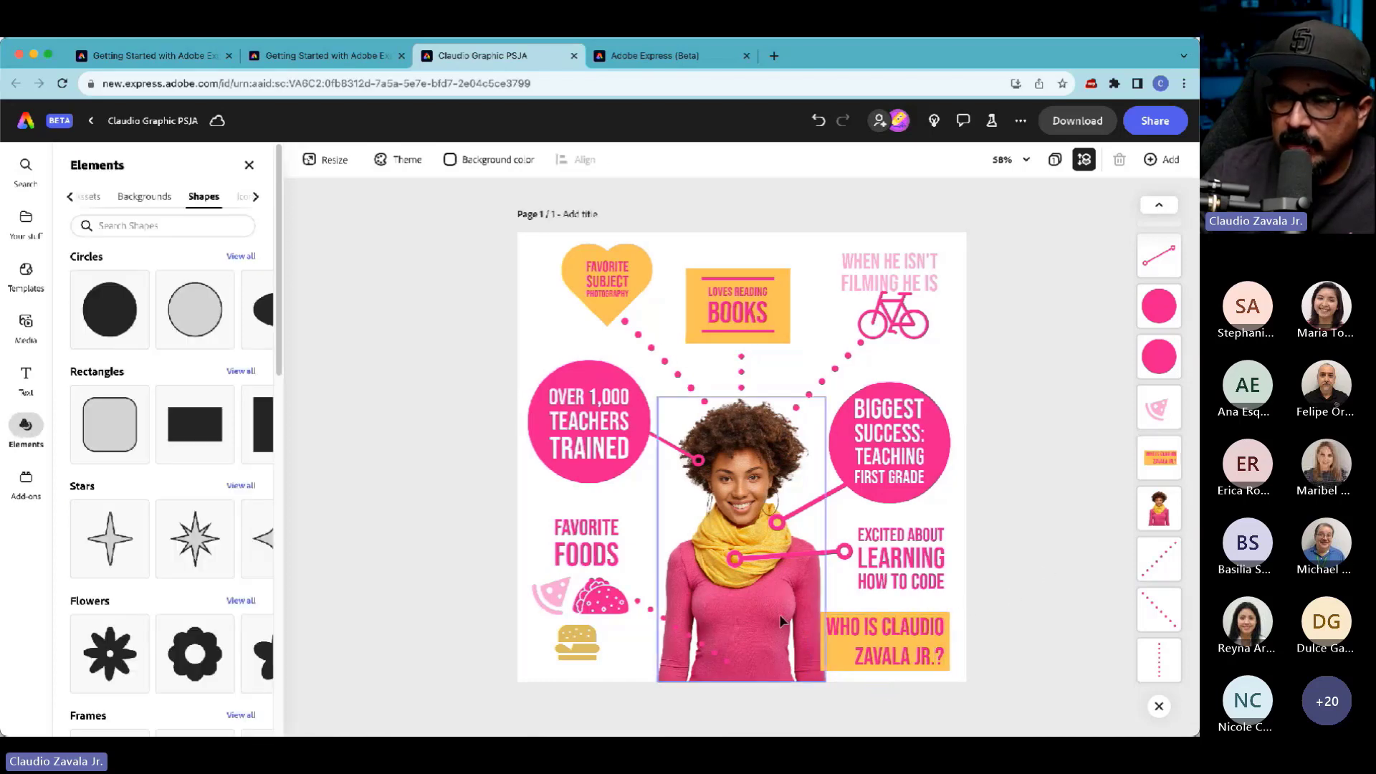
- Replace the woman's photo in the centre of the graphic with the presenter's portrait uploaded from the device
click(750, 627)
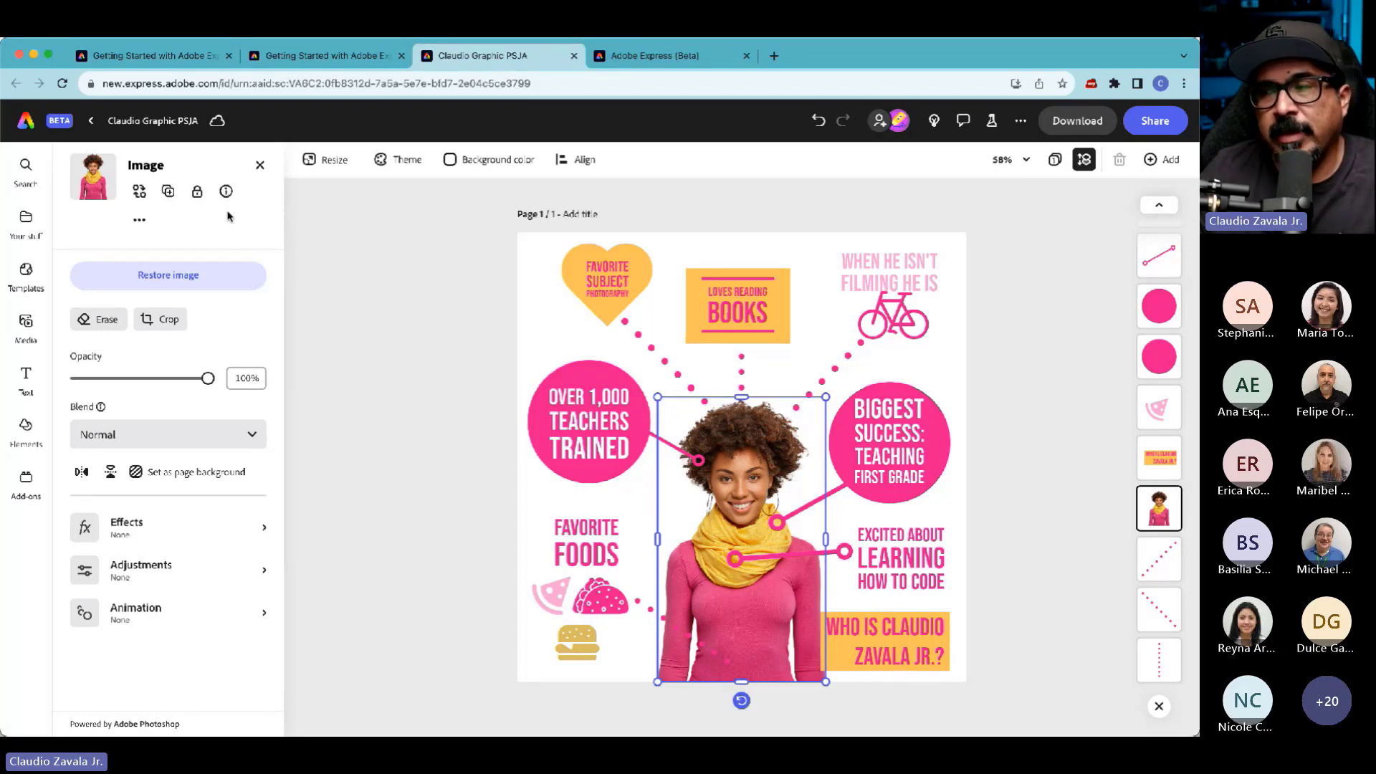
click(142, 200)
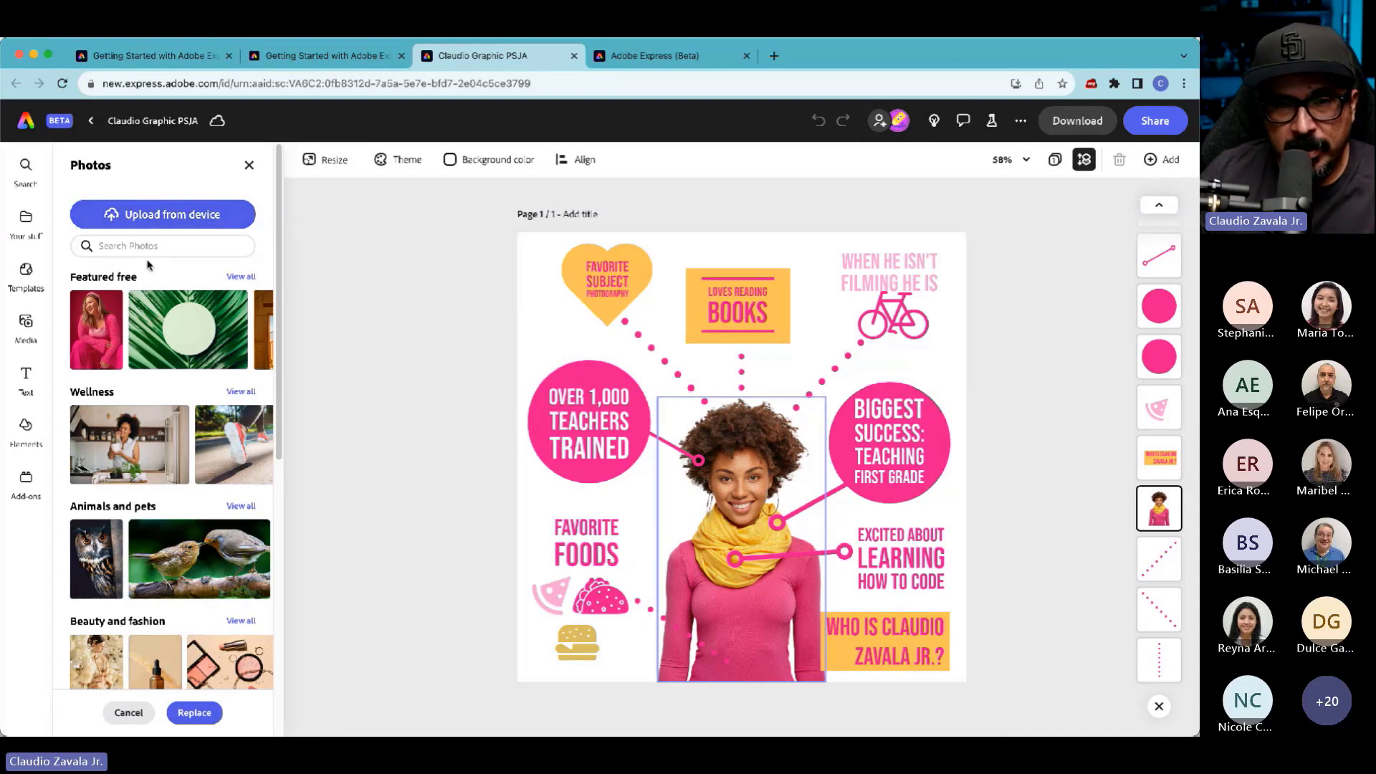
scroll(143, 308, down, 10)
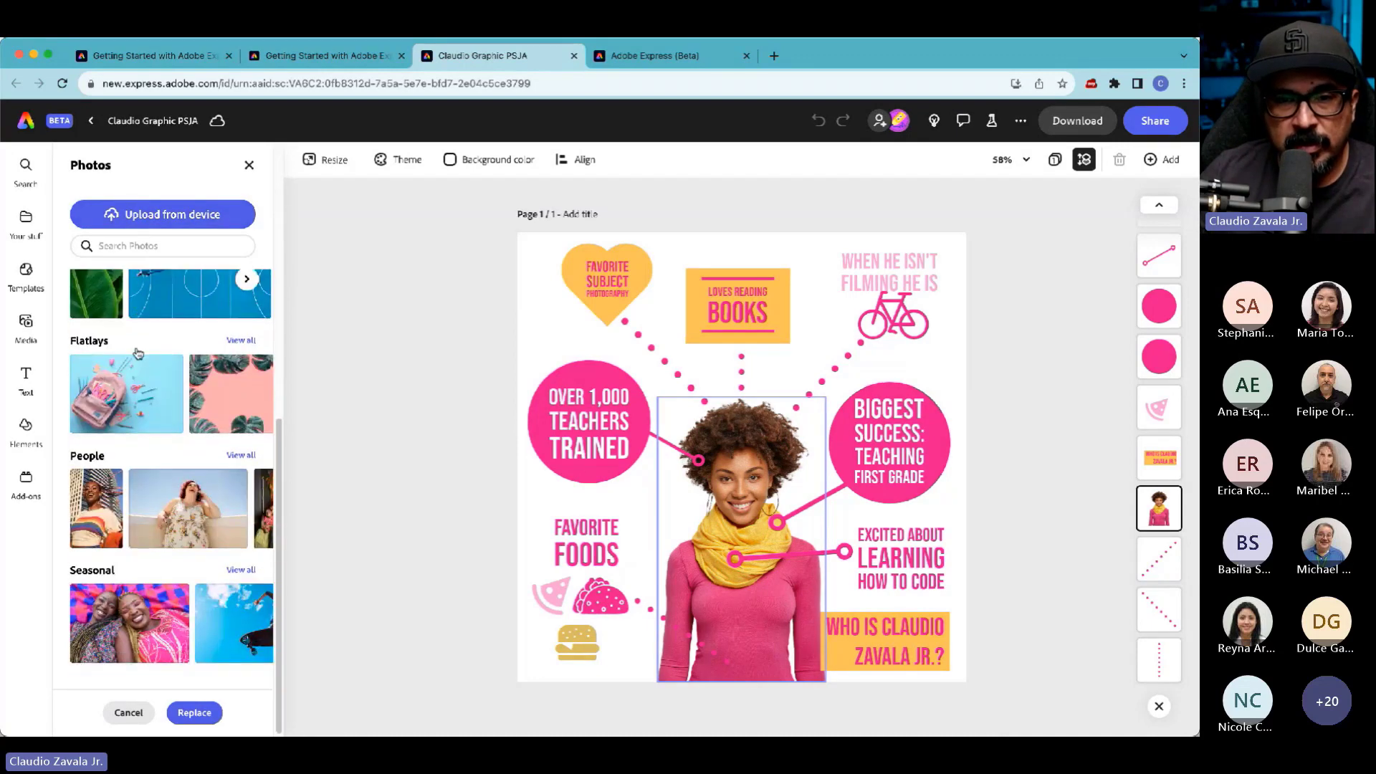
scroll(138, 353, up, 10)
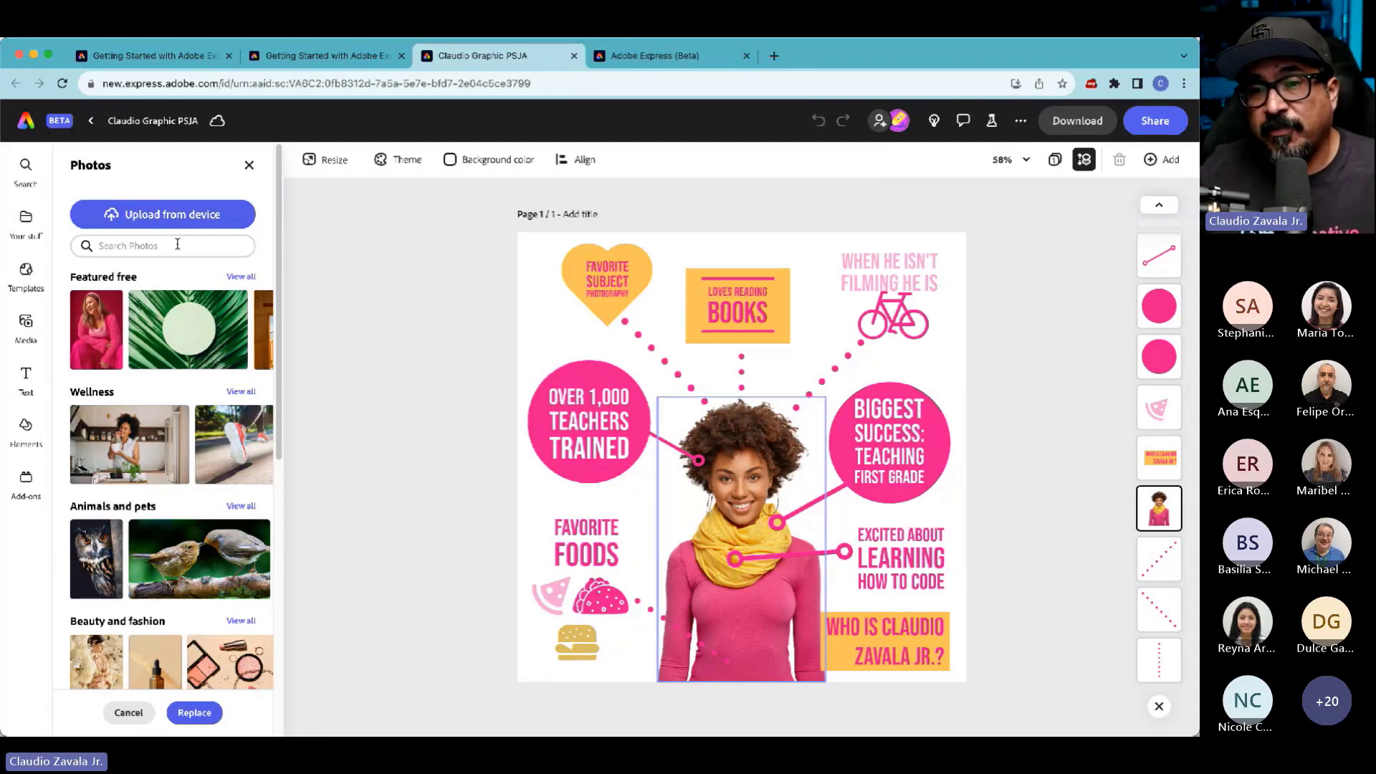
click(177, 244)
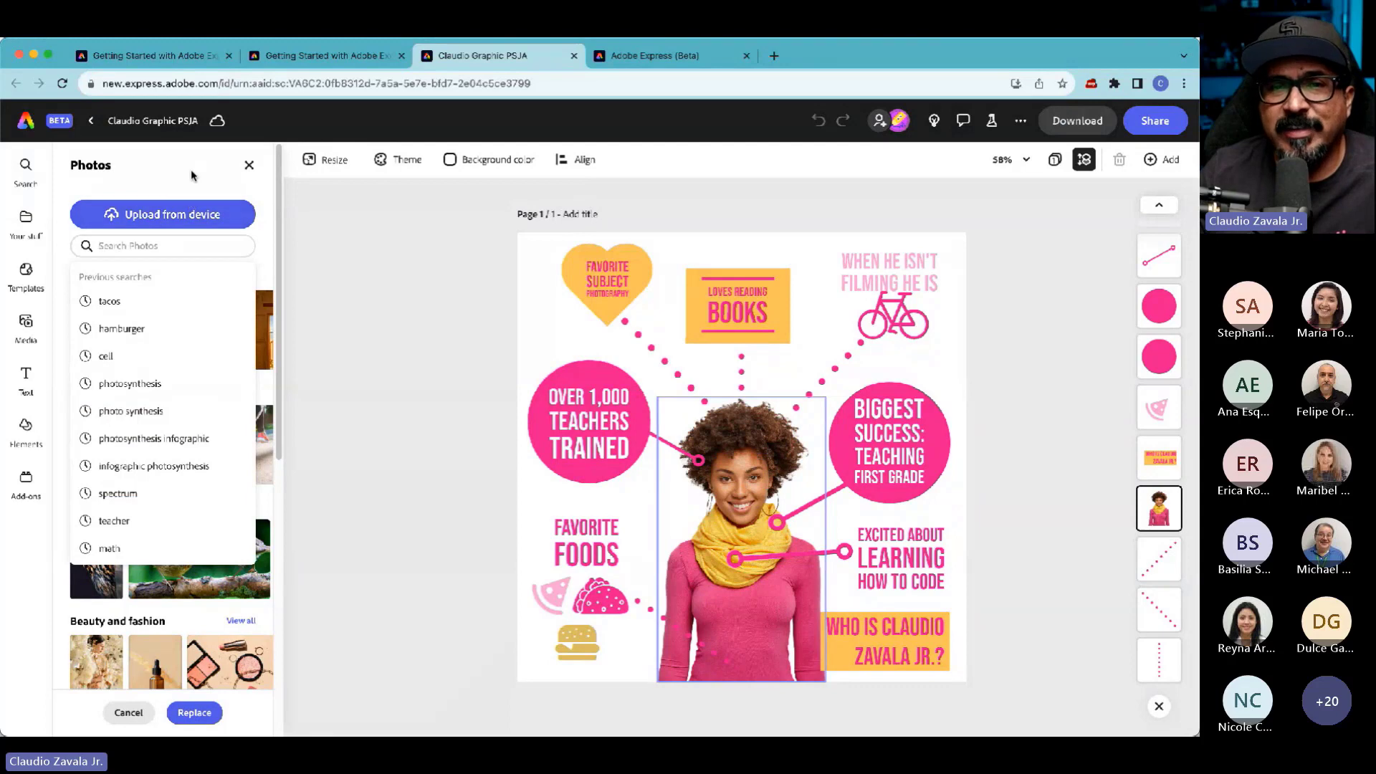
click(183, 245)
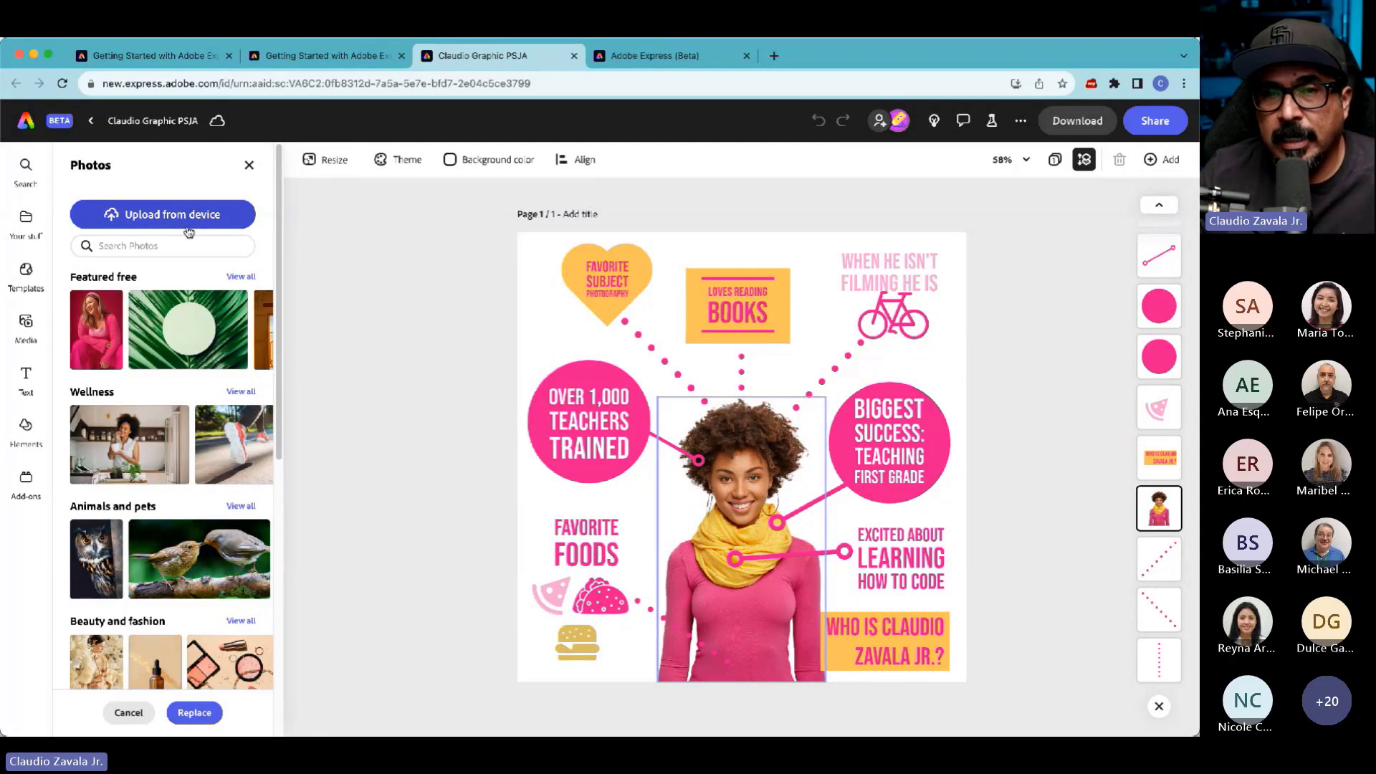
click(189, 228)
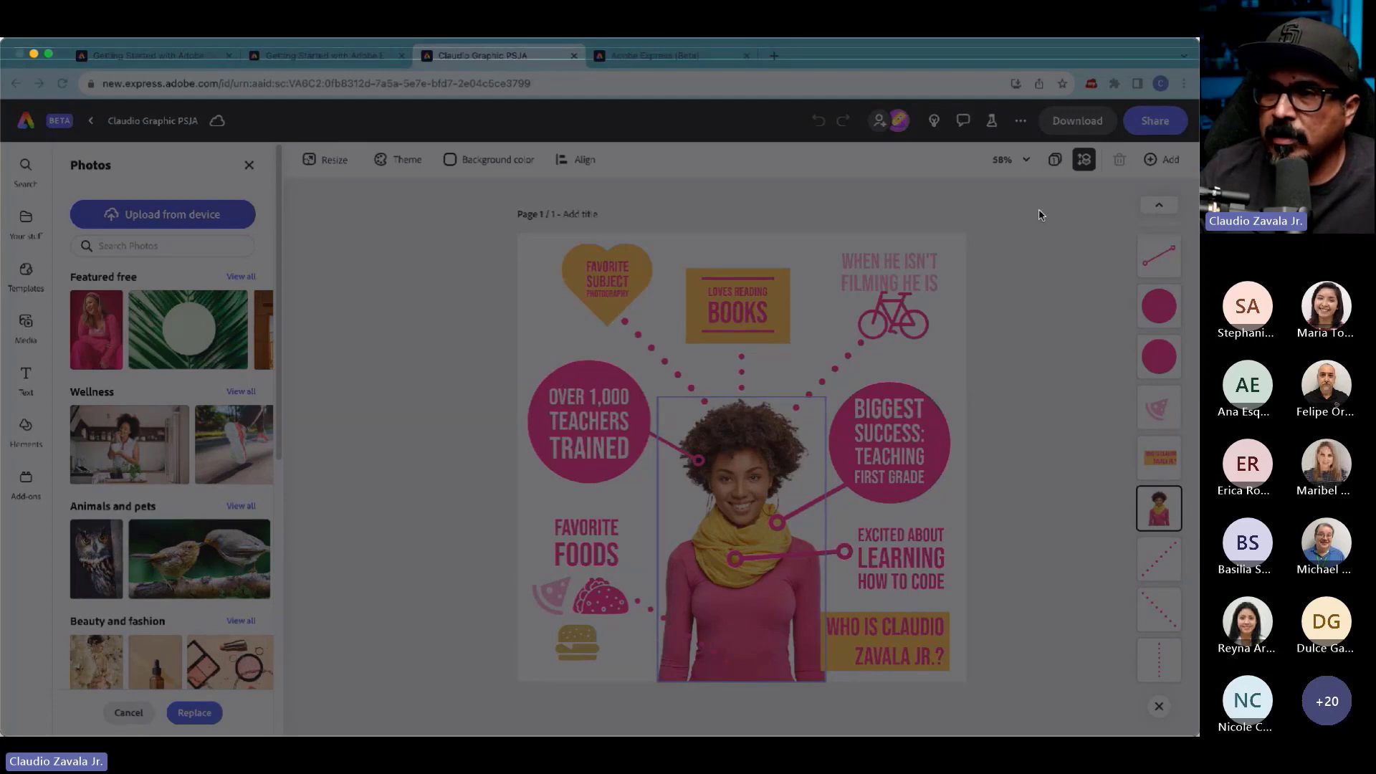
click(286, 541)
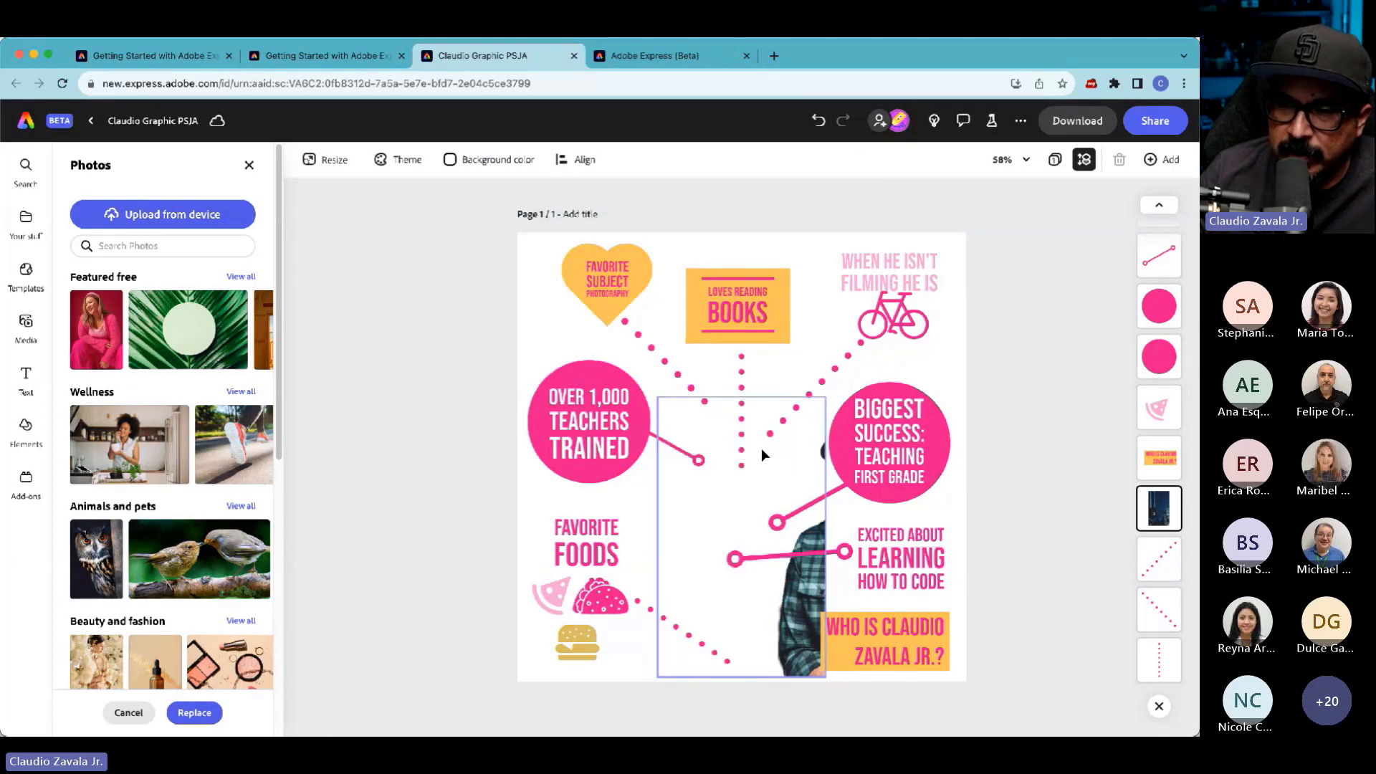
- Widen the portrait's crop on both sides and reposition the photo so the whole figure is centred among the labels
drag(728, 504, 728, 519)
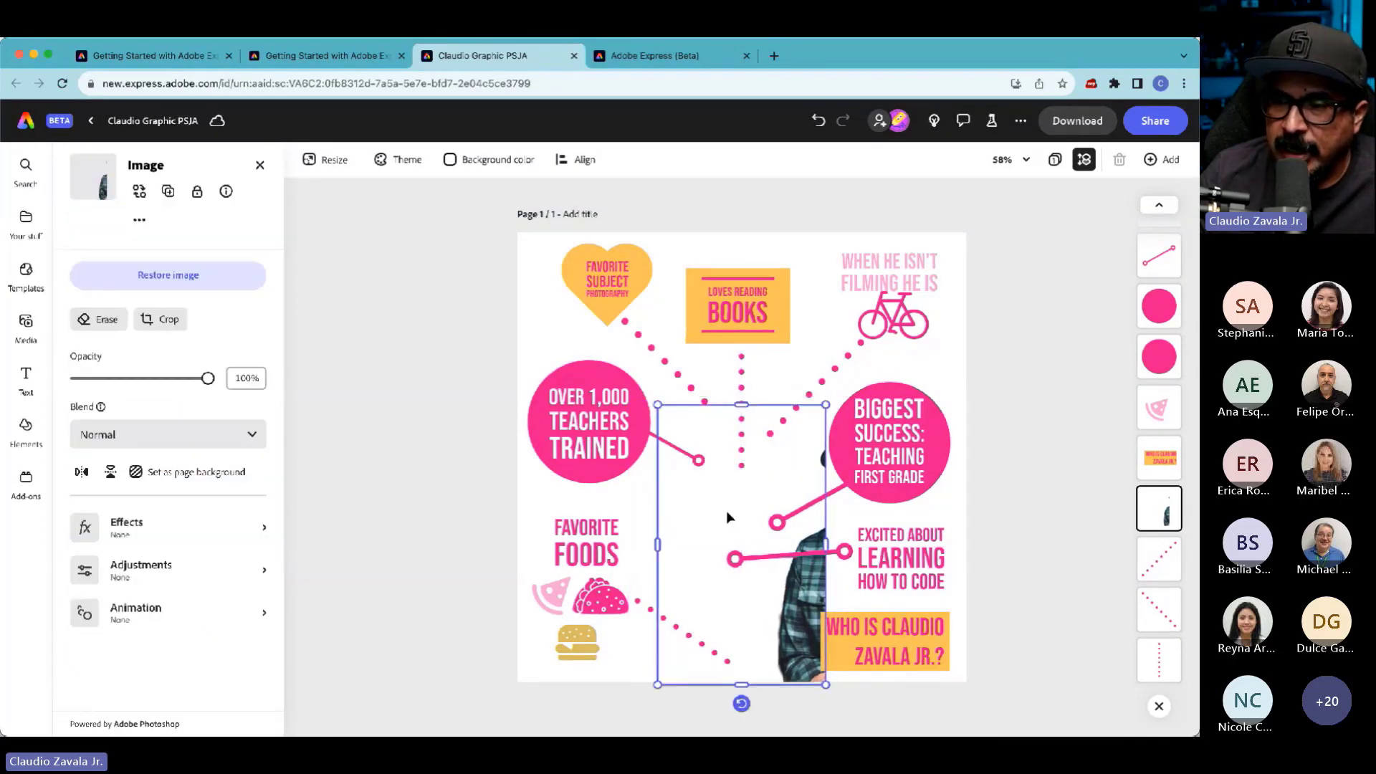
double_click(727, 509)
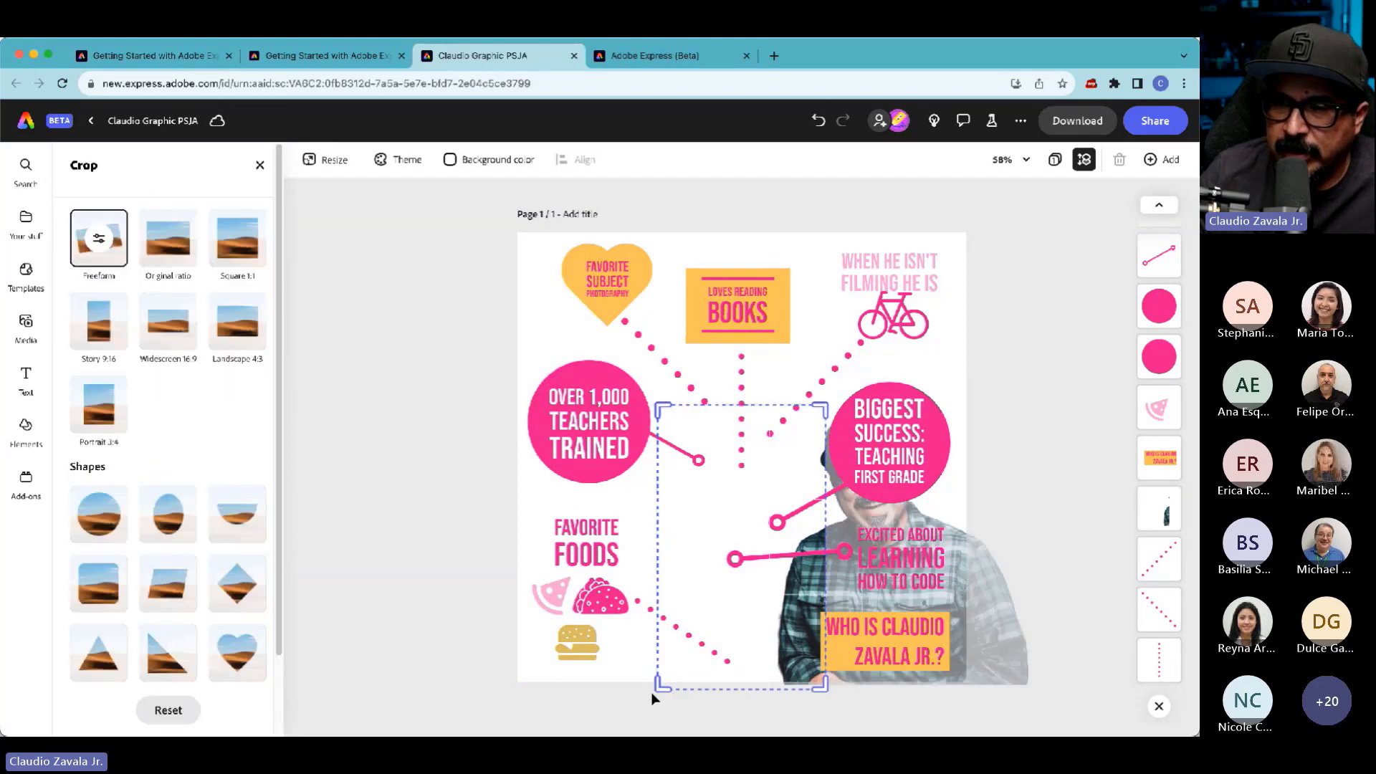
drag(661, 685, 527, 692)
drag(820, 695, 1094, 699)
drag(818, 611, 682, 607)
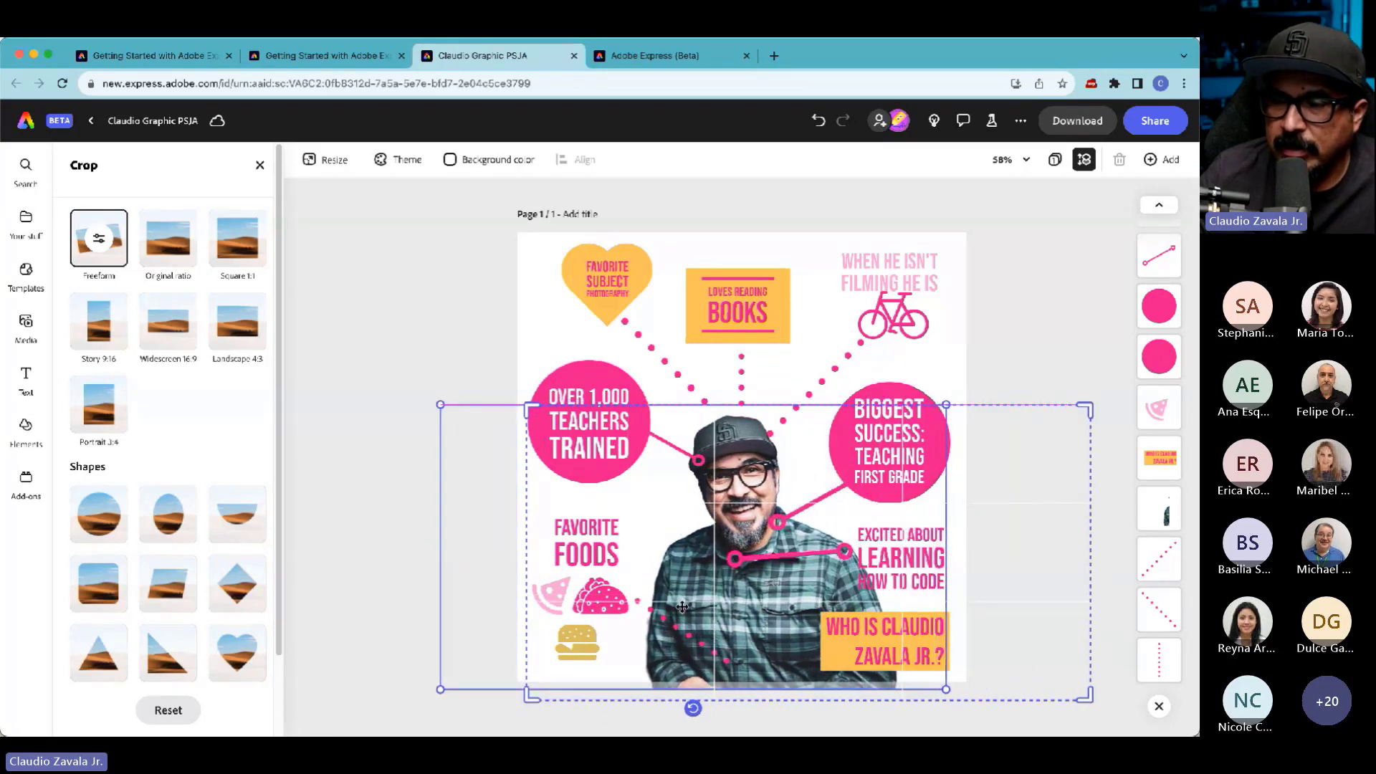
click(393, 486)
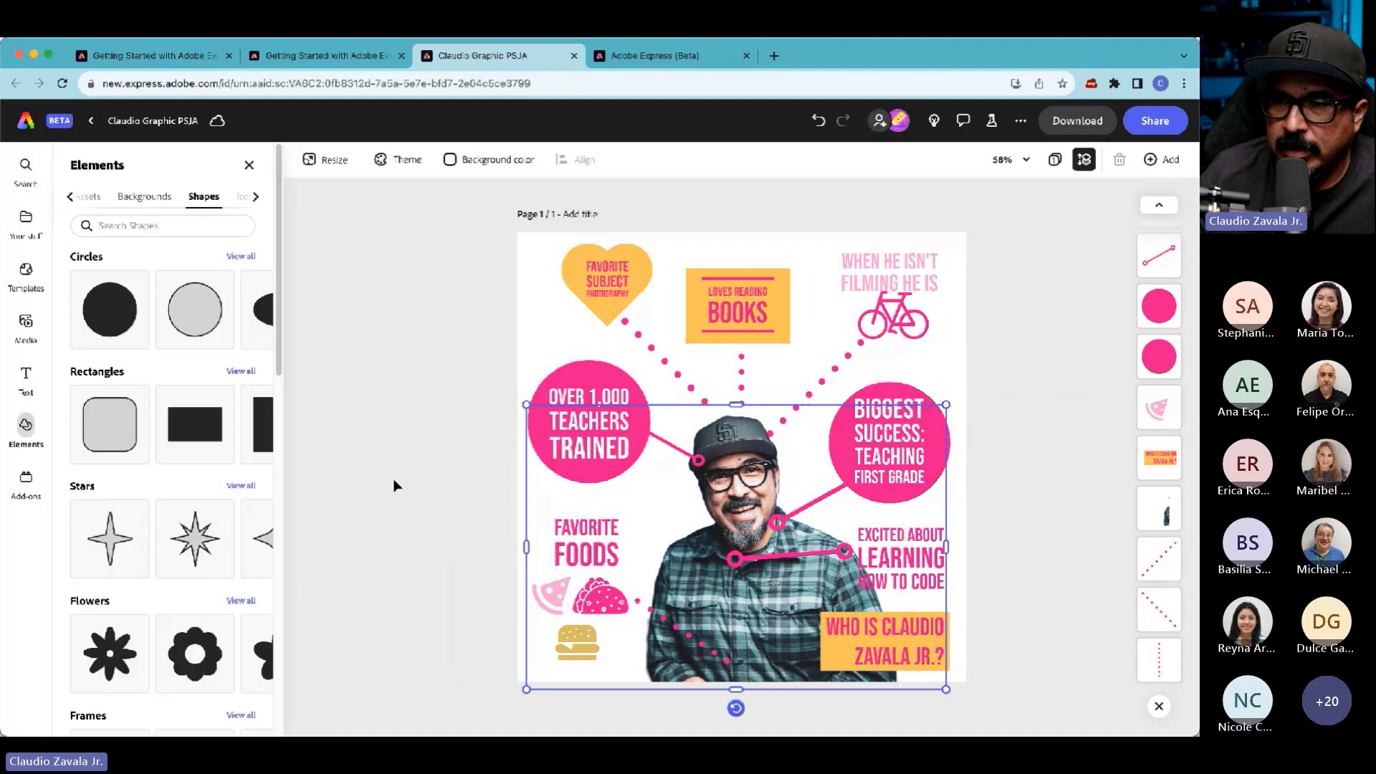
- Restore the portrait's original background and remove it again
click(726, 500)
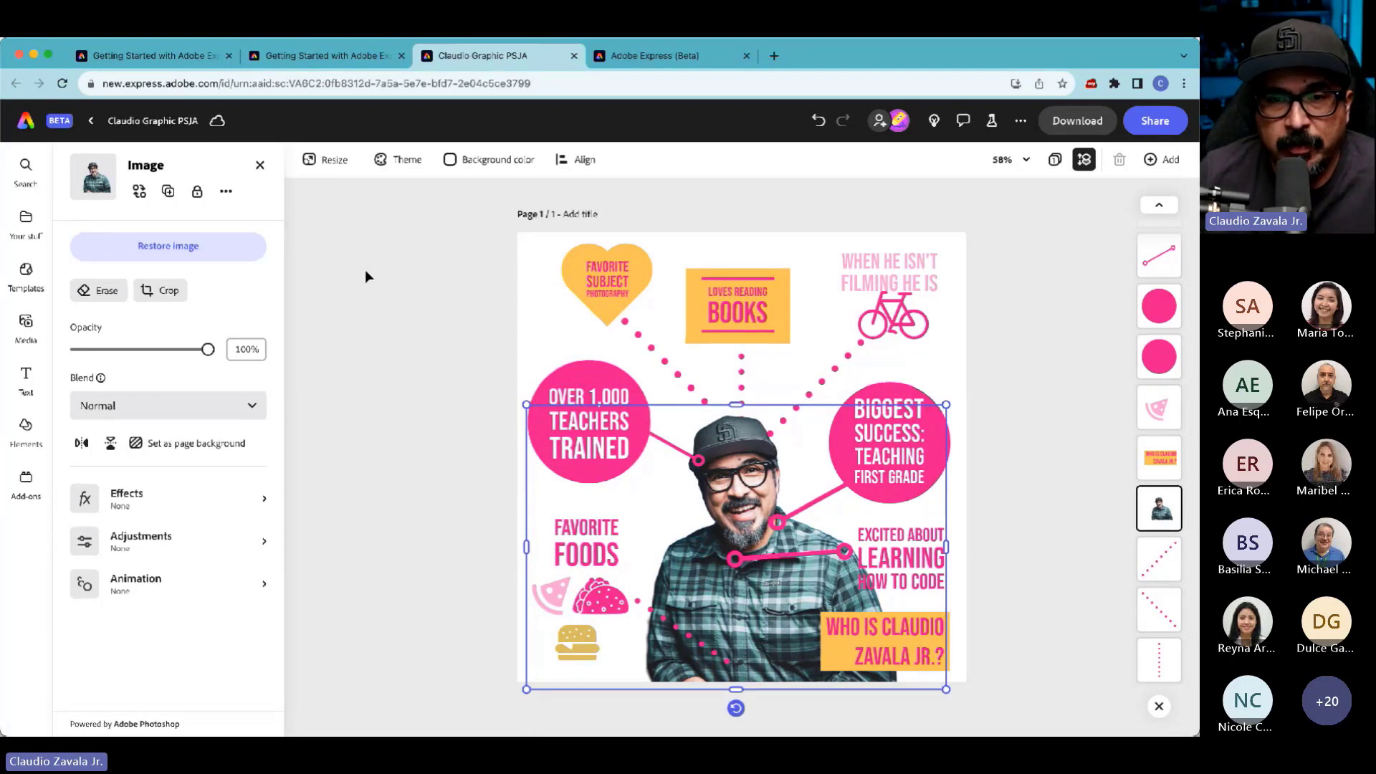
click(227, 264)
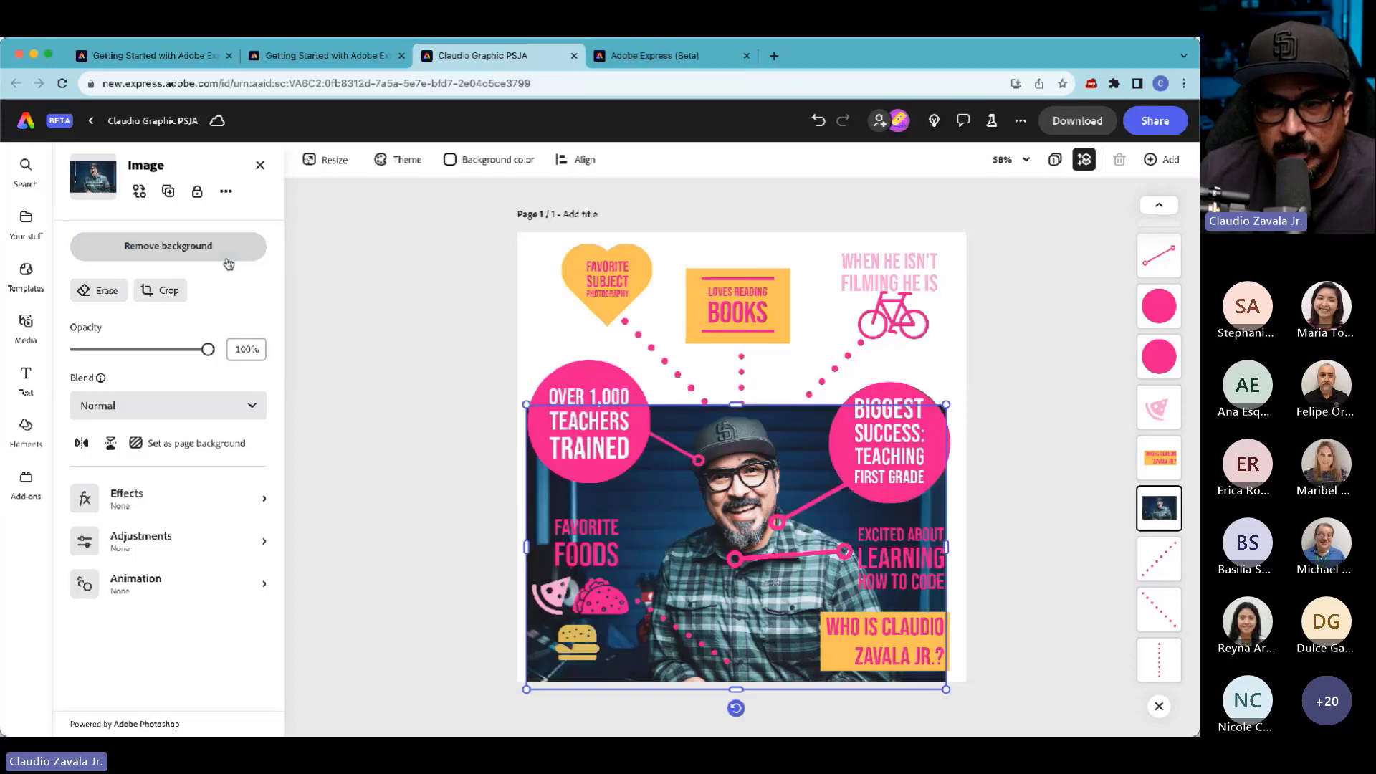
click(449, 406)
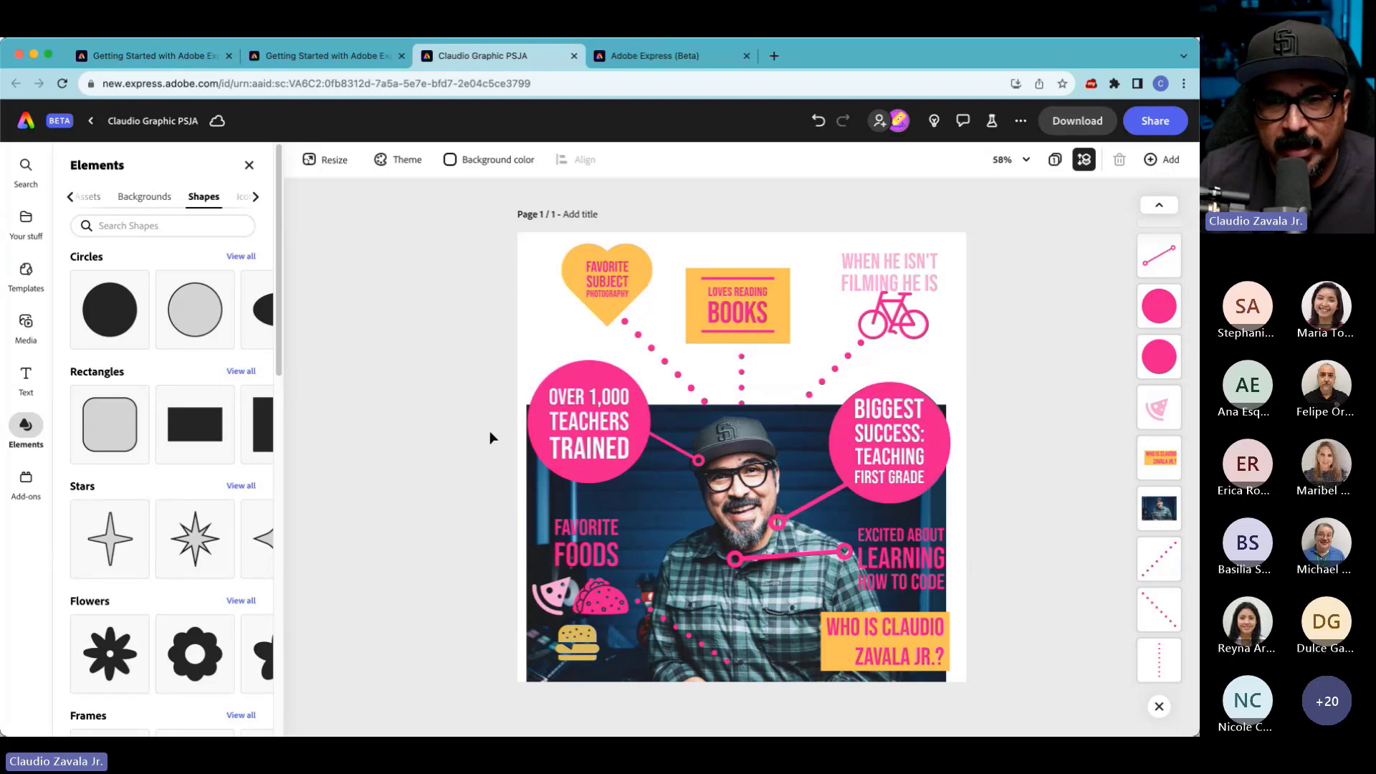
click(713, 497)
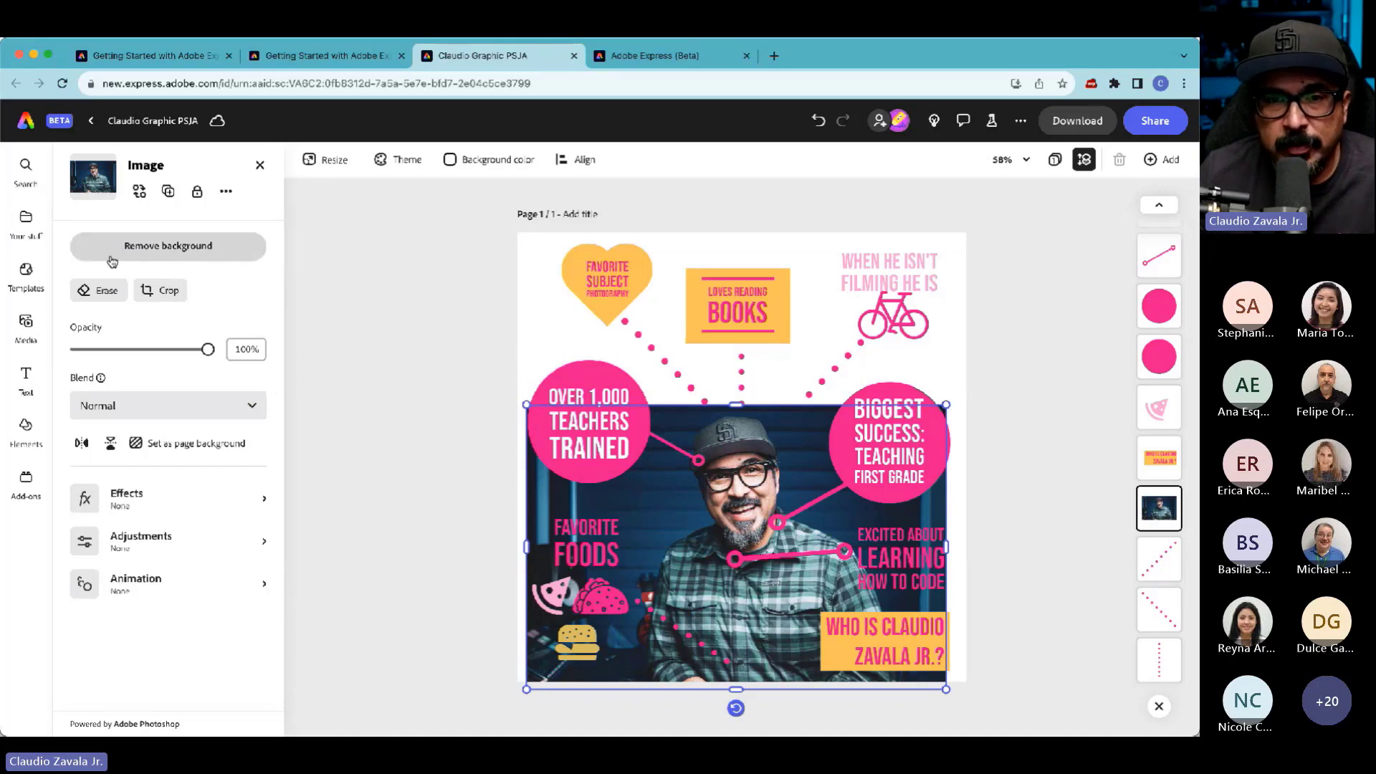
click(180, 247)
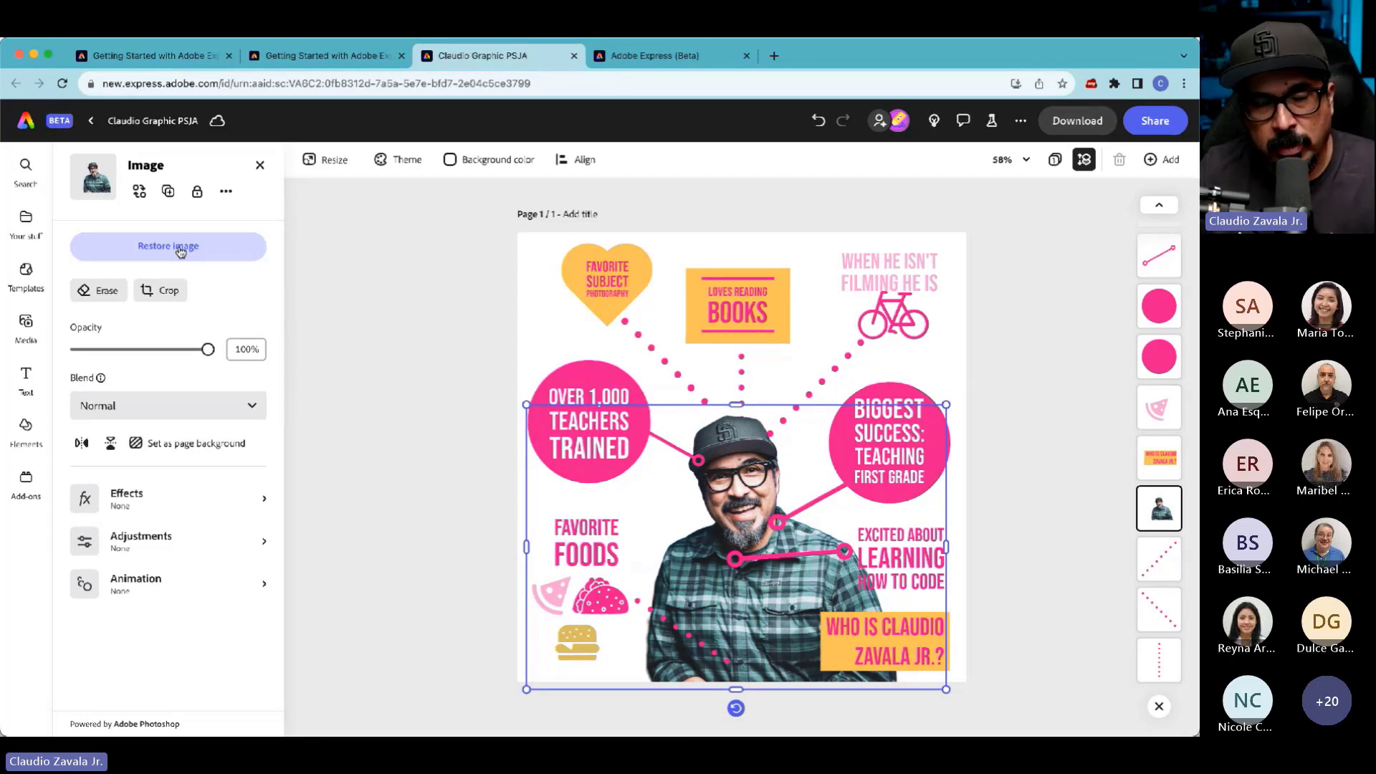
click(350, 363)
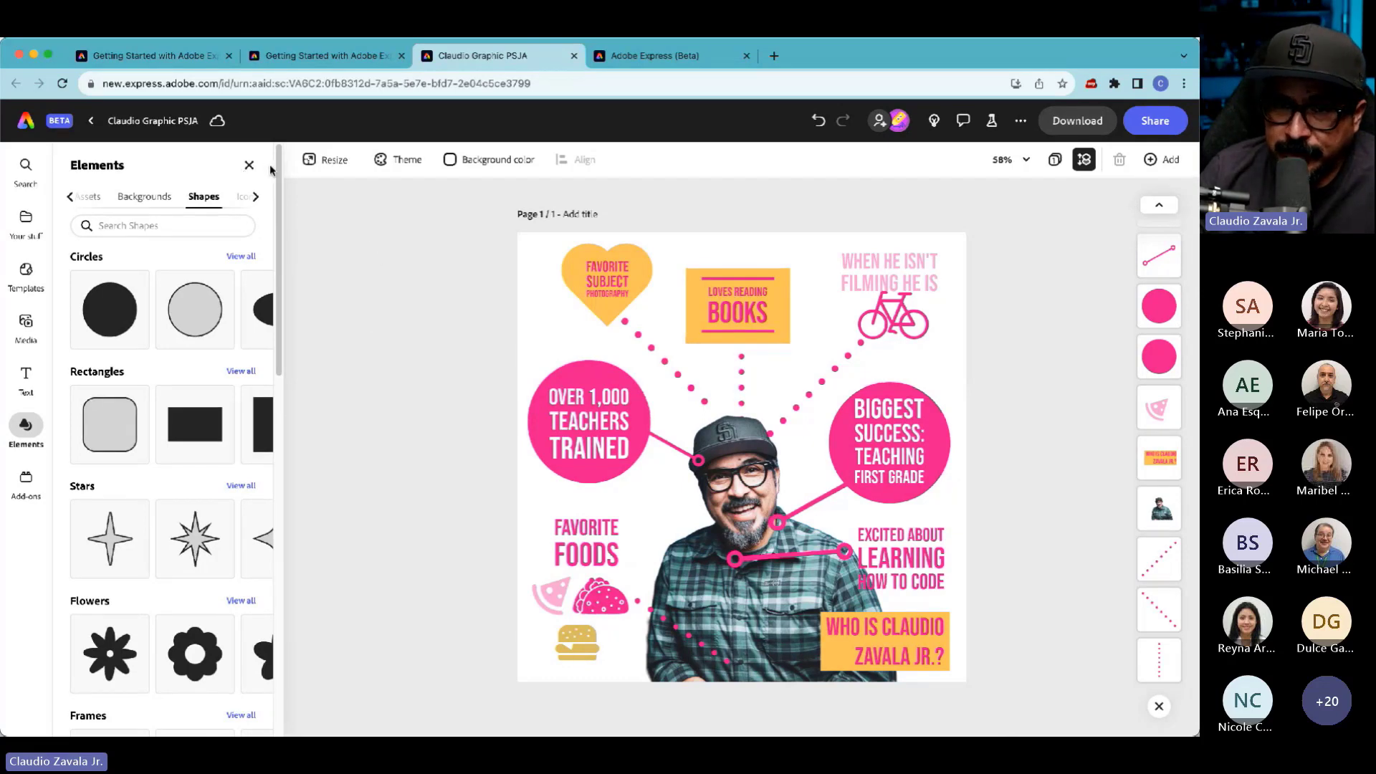
- Browse the colour theme categories and open the full Retro collection
click(249, 165)
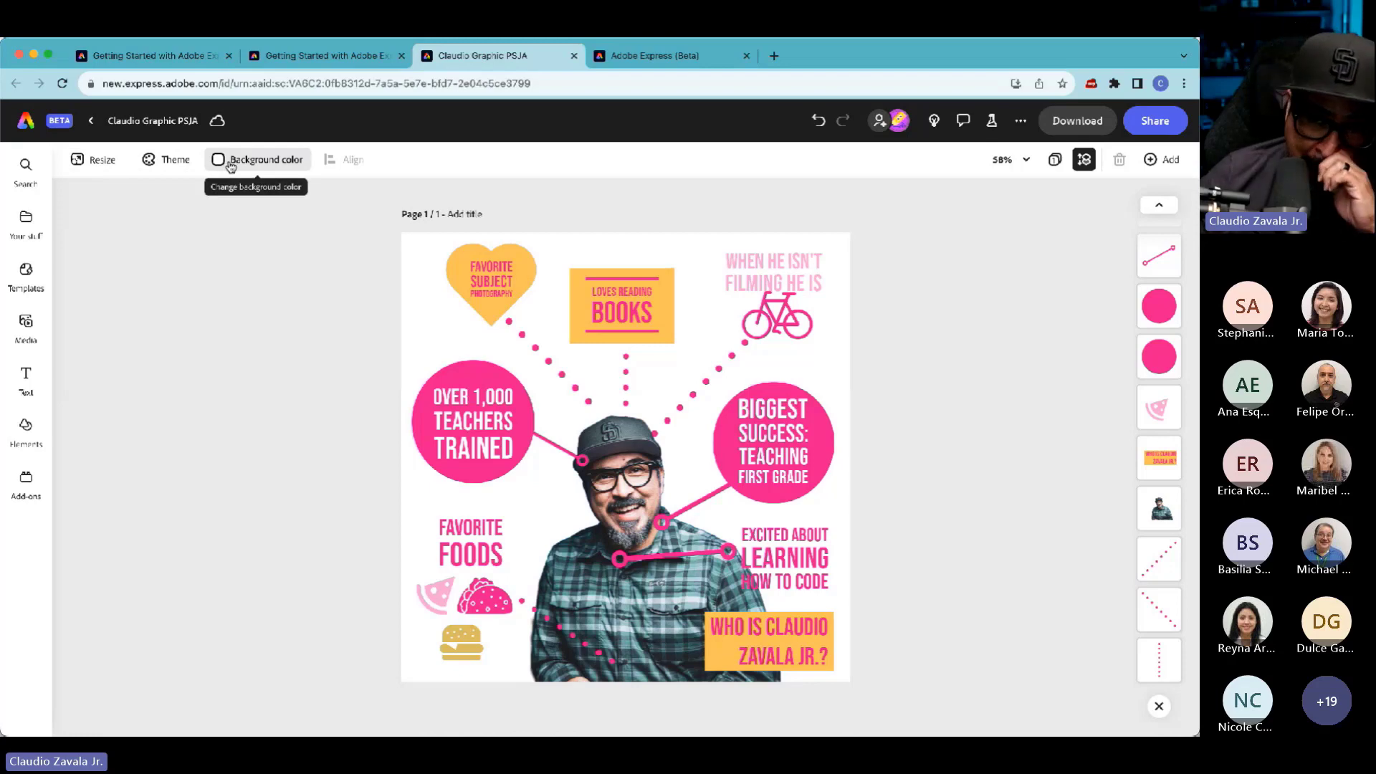
click(170, 168)
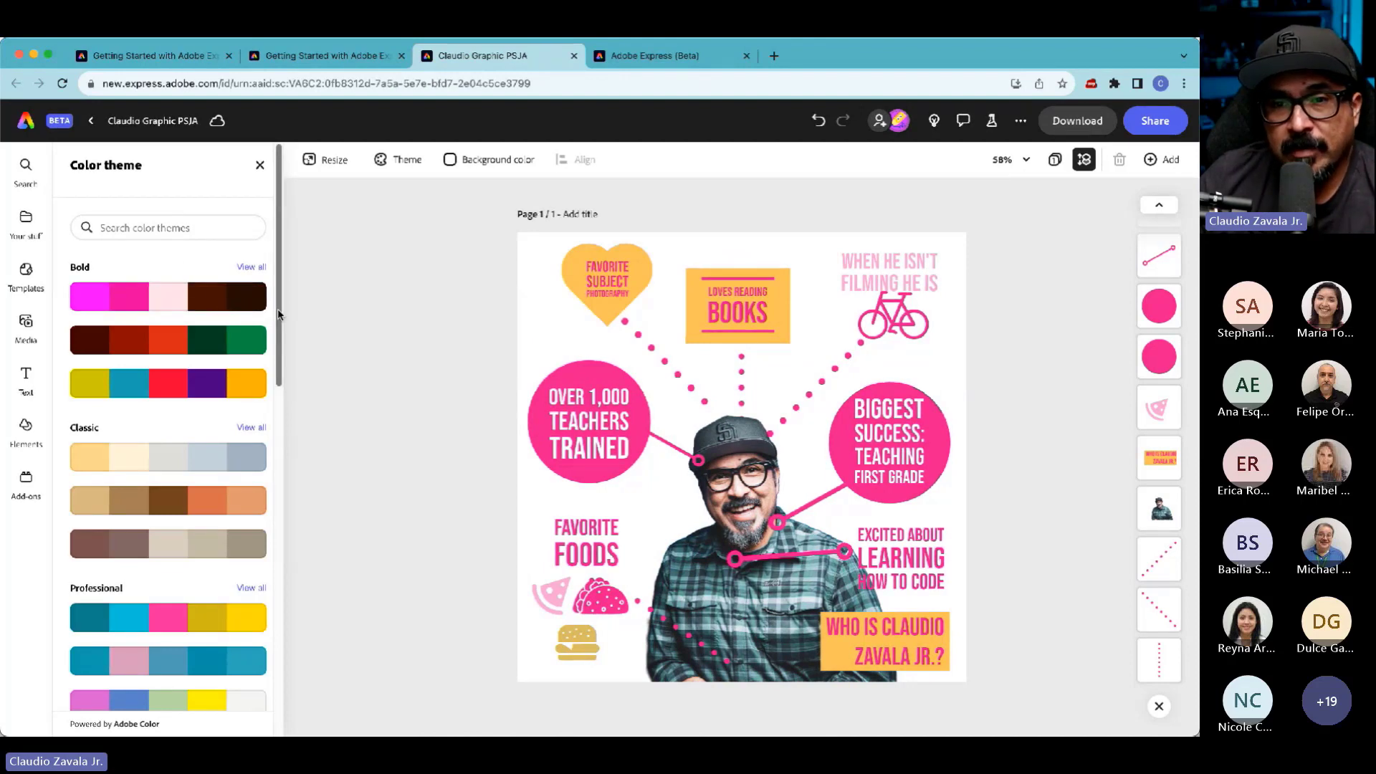
scroll(284, 319, down, 1)
mouse_move(283, 319)
mouse_down()
mouse_move(276, 650)
mouse_move(279, 297)
mouse_up()
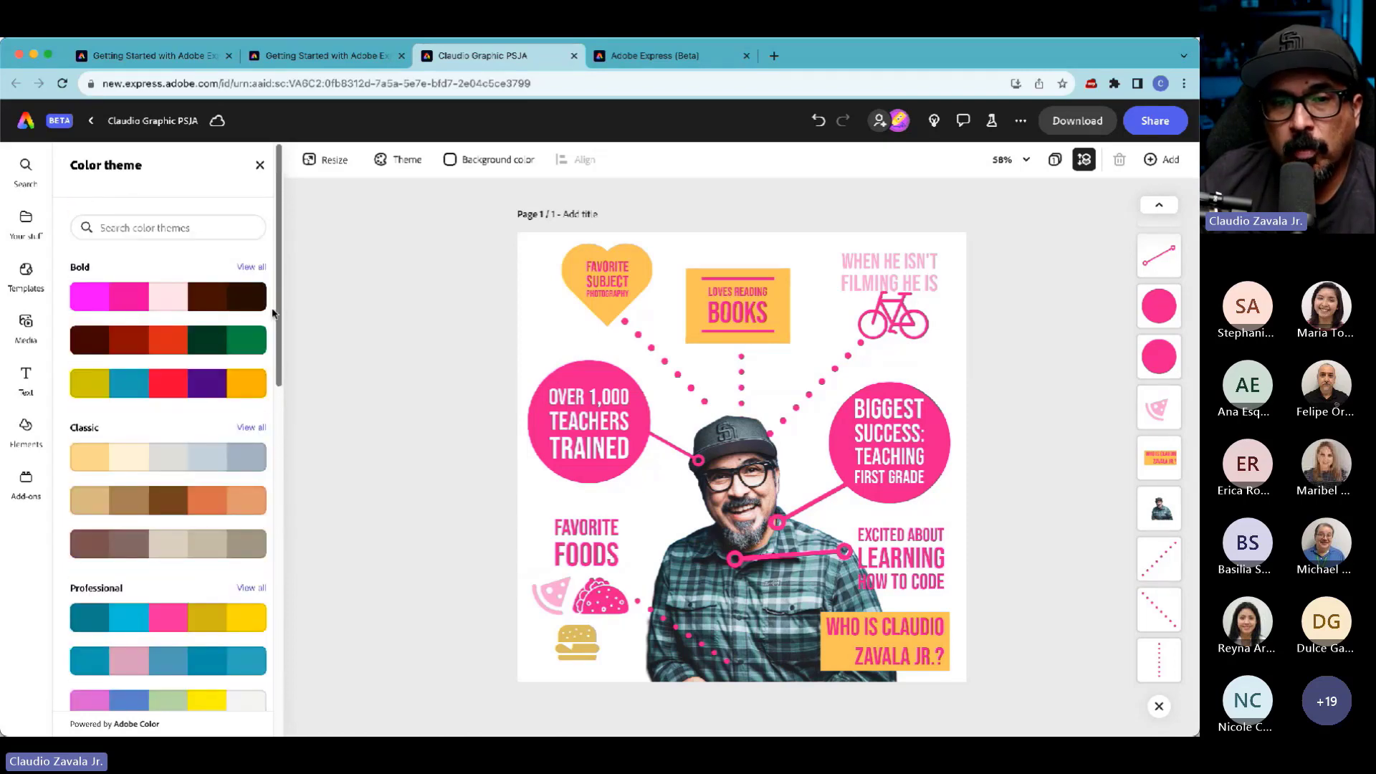
scroll(260, 365, down, 4)
scroll(252, 430, down, 6)
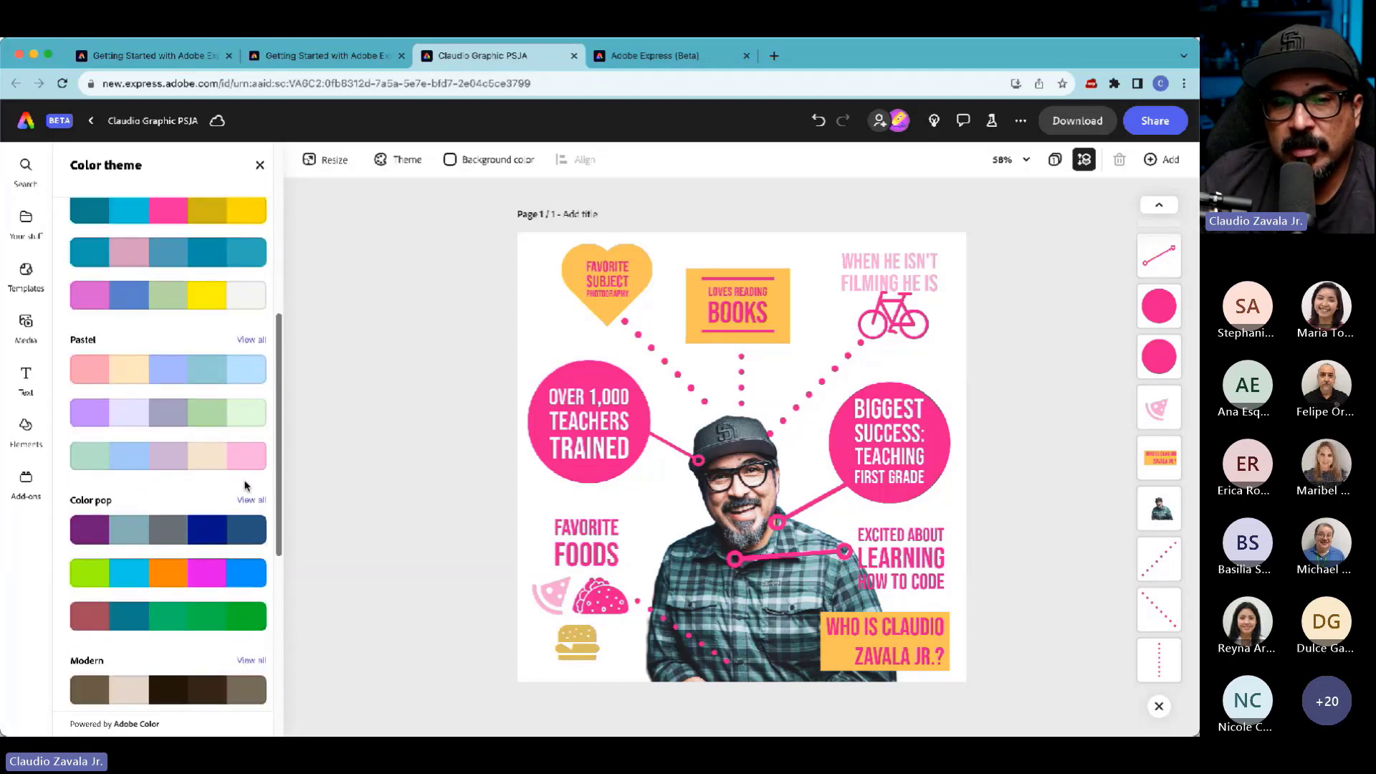
scroll(258, 619, down, 1)
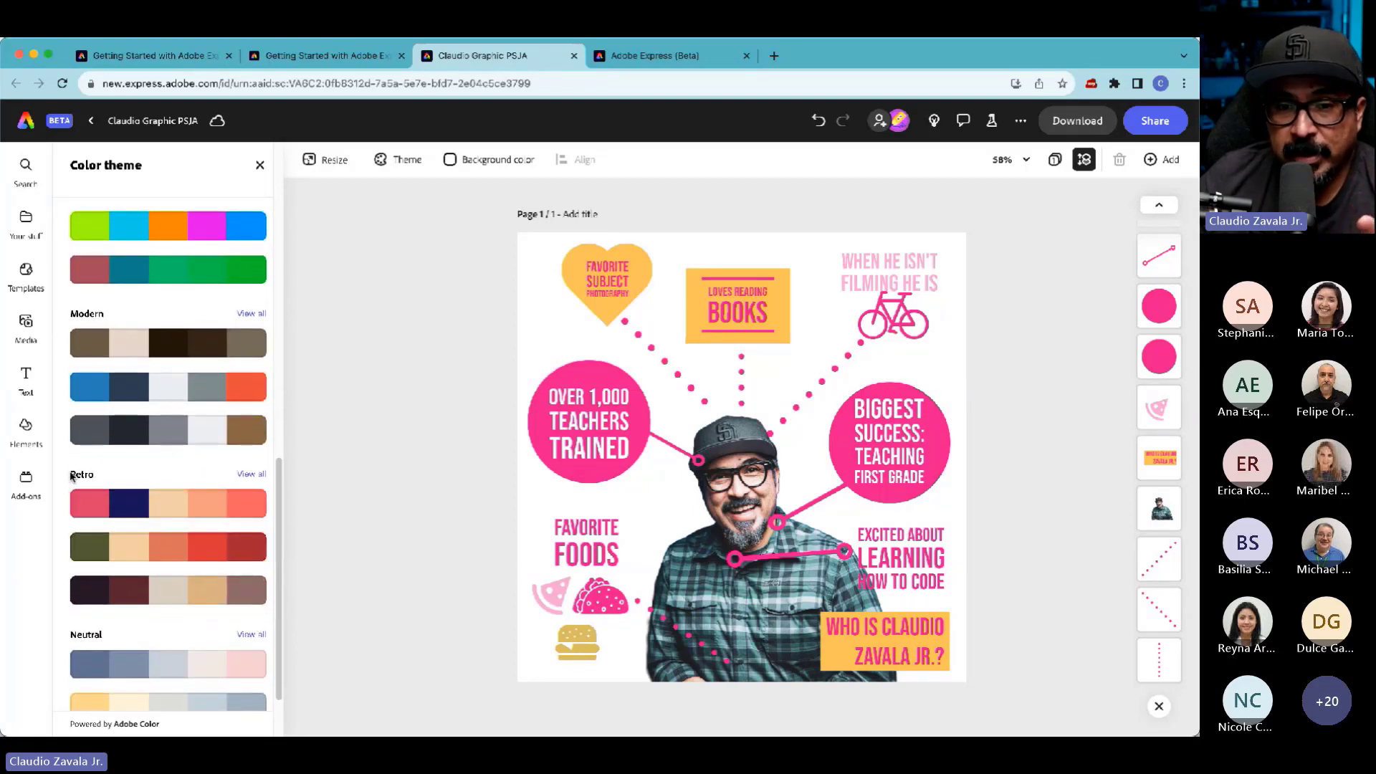
click(253, 475)
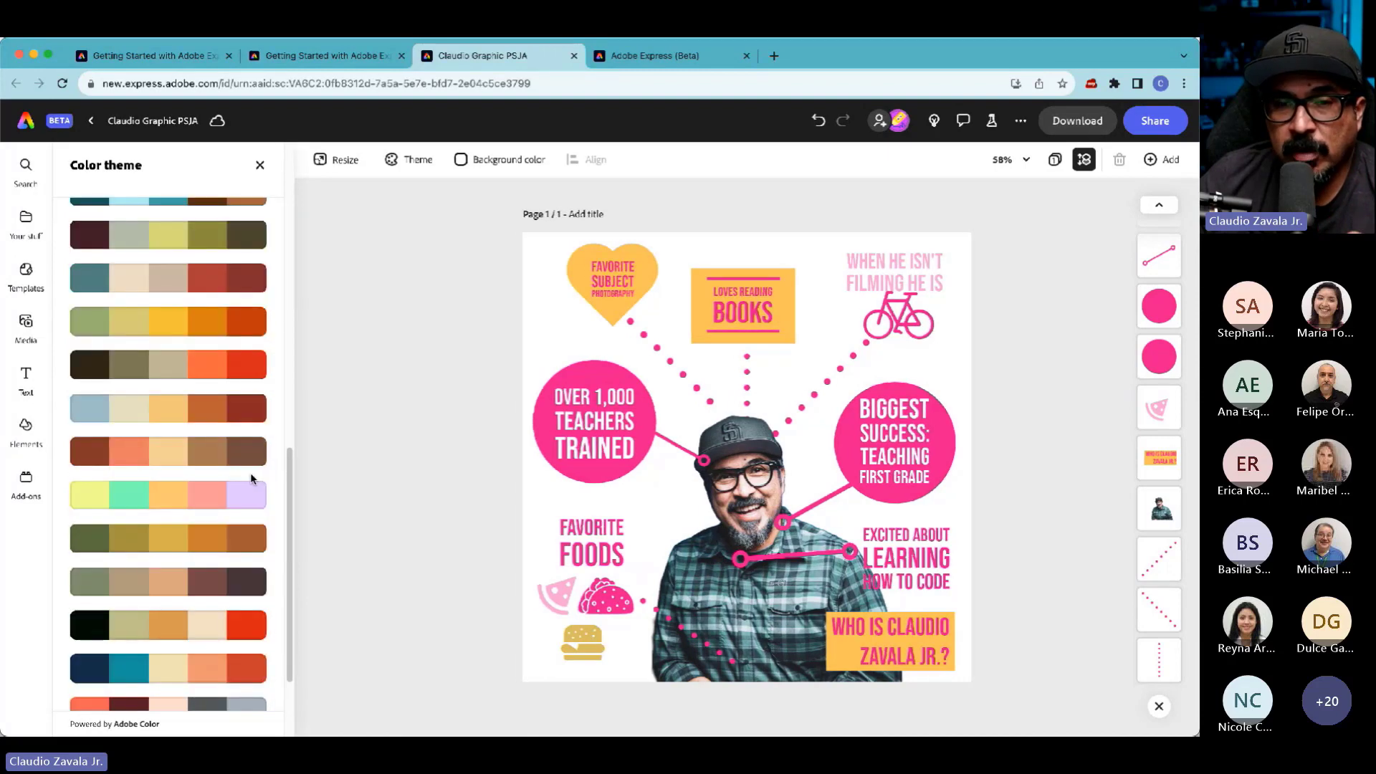
- Apply the Retro colour theme made of dark teal, light blue, teal, dark brown and copper to the page
scroll(215, 506, up, 3)
scroll(214, 506, up, 6)
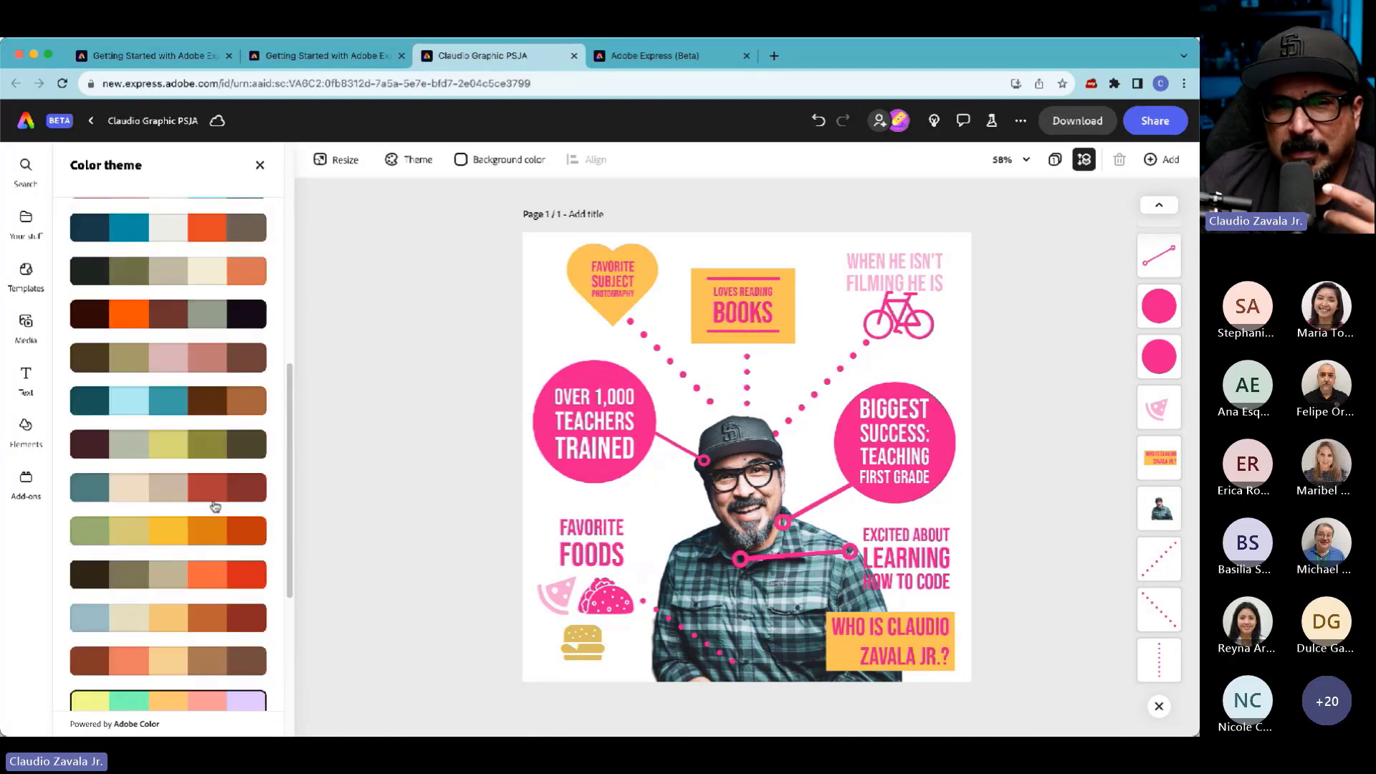
scroll(208, 499, up, 1)
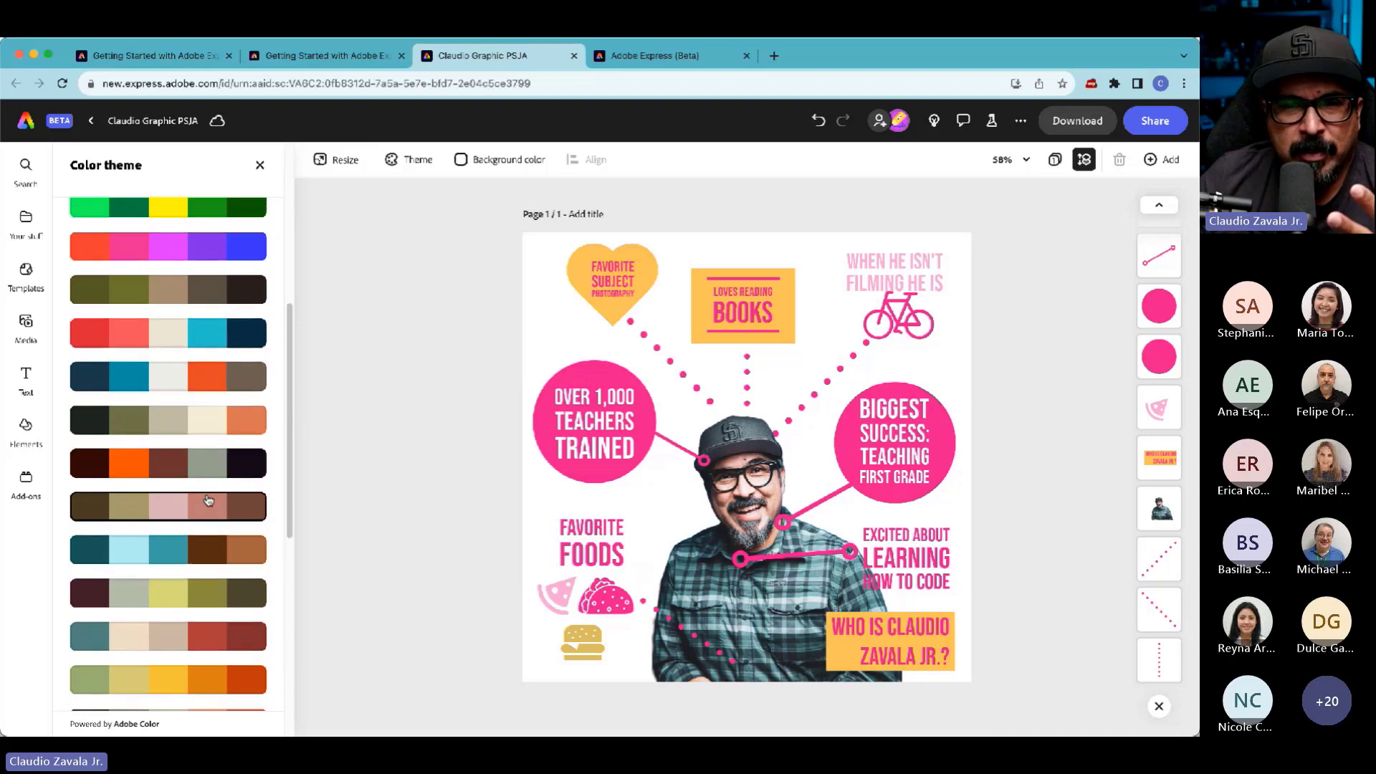
scroll(190, 504, up, 1)
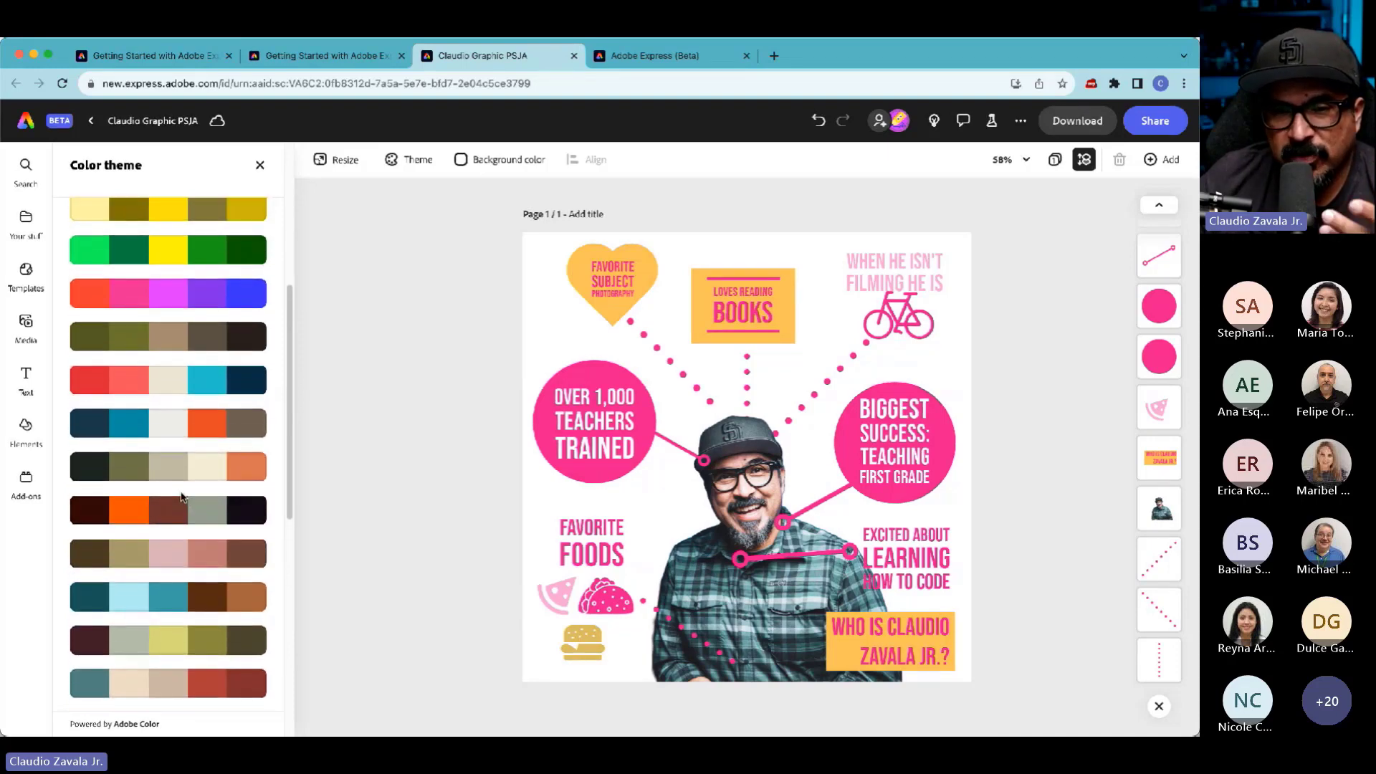
scroll(182, 496, up, 1)
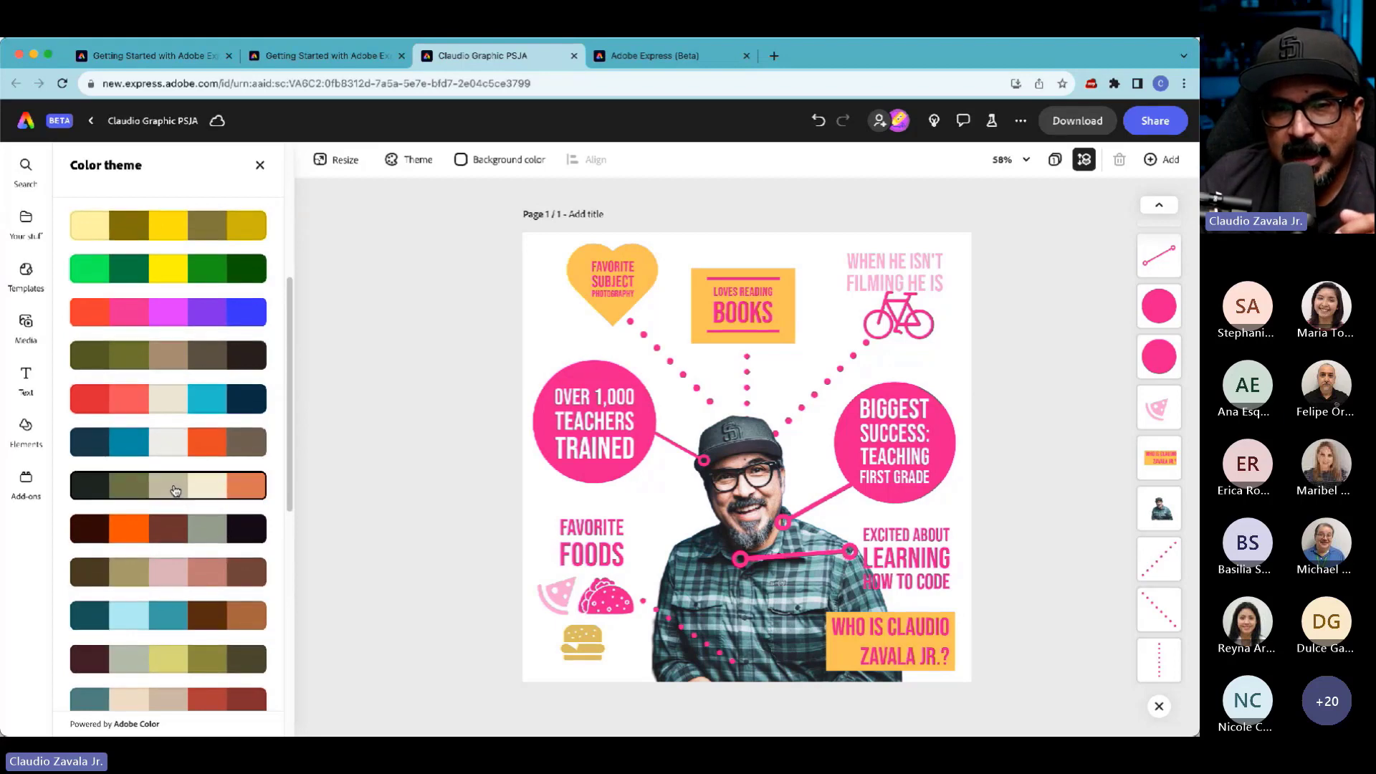
scroll(175, 490, up, 1)
scroll(174, 488, down, 3)
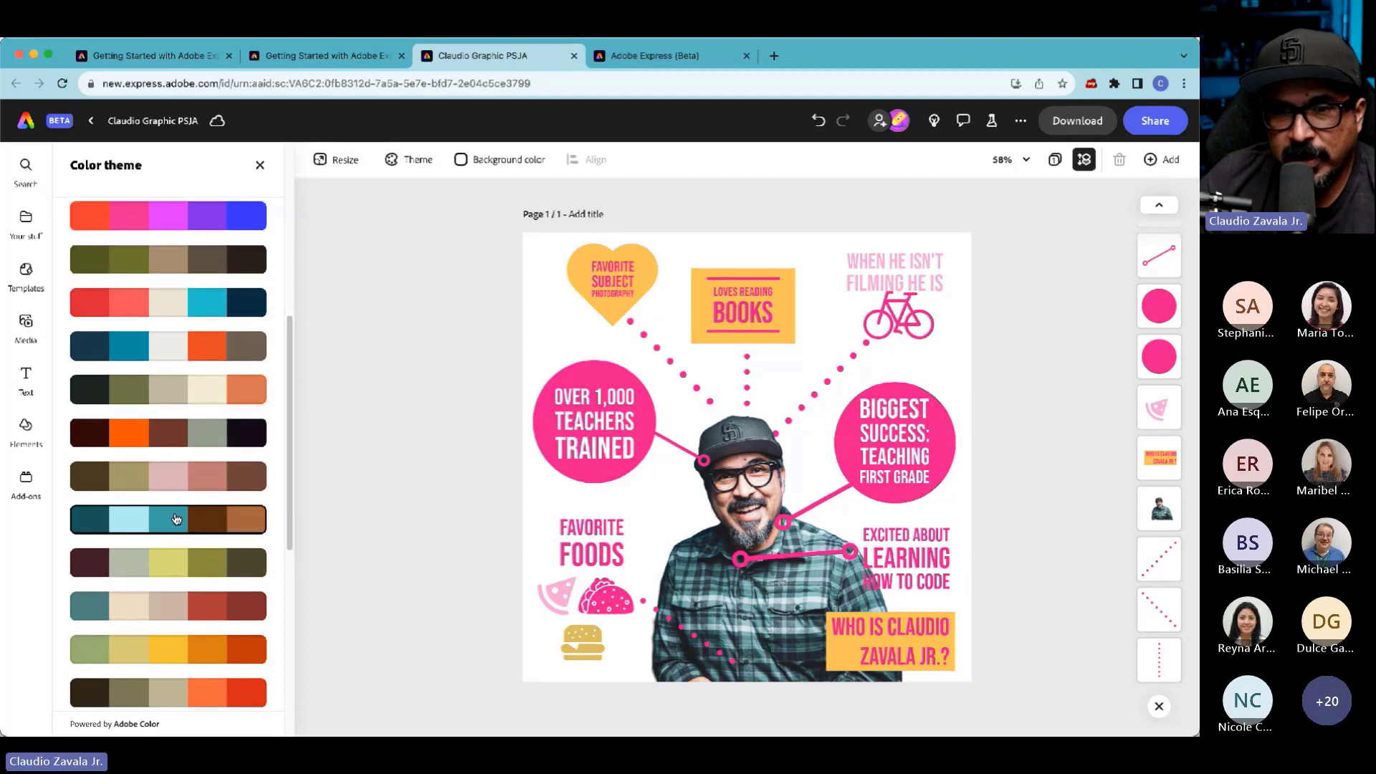
scroll(175, 527, up, 1)
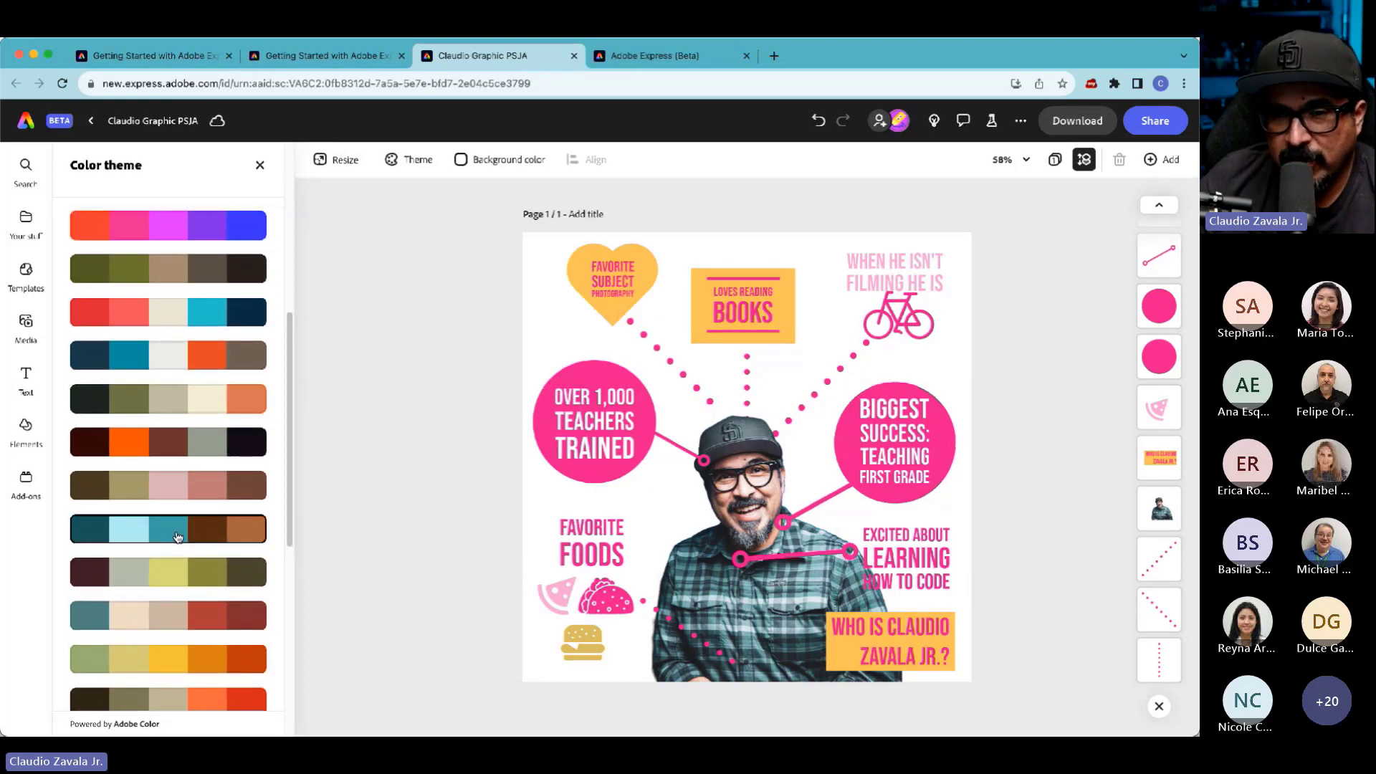
click(177, 537)
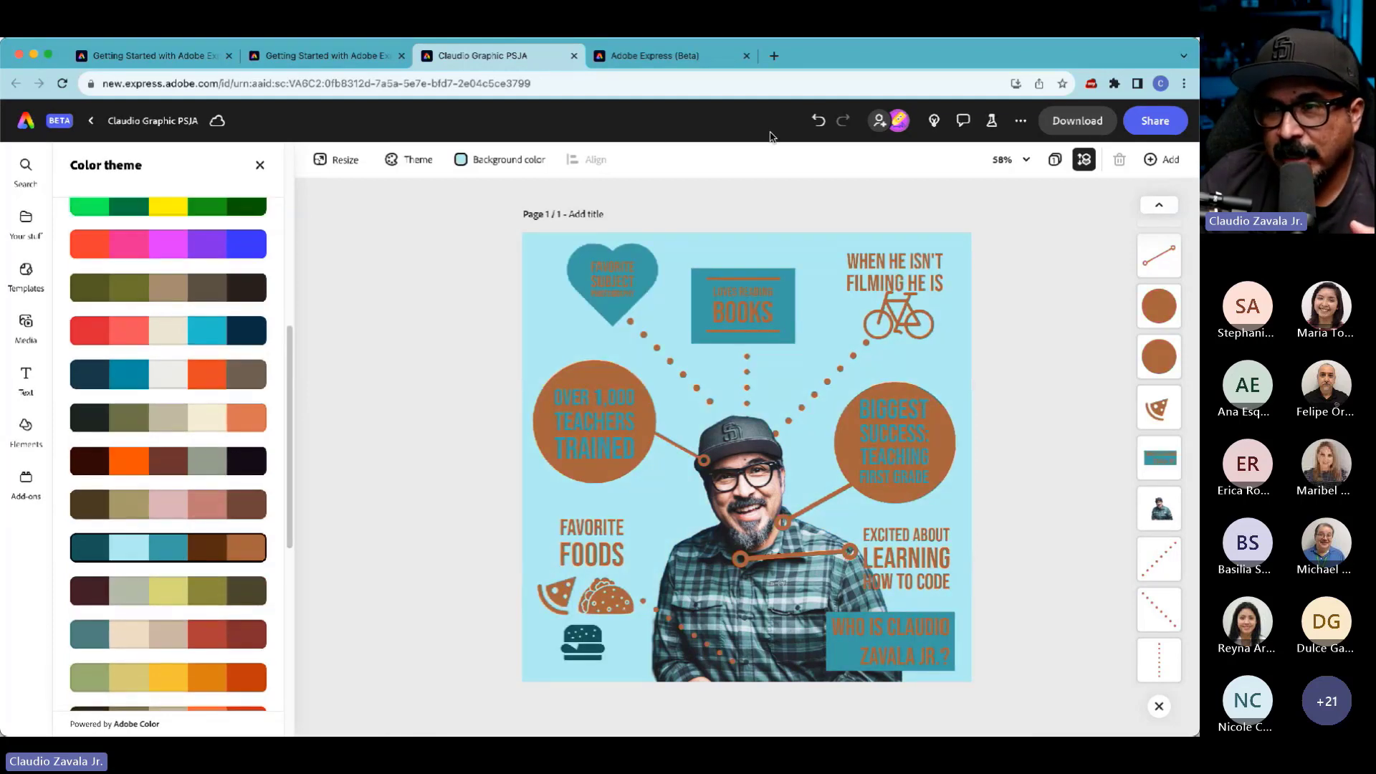
- Undo the applied colour theme and redo it to compare both versions of the graphic
click(817, 120)
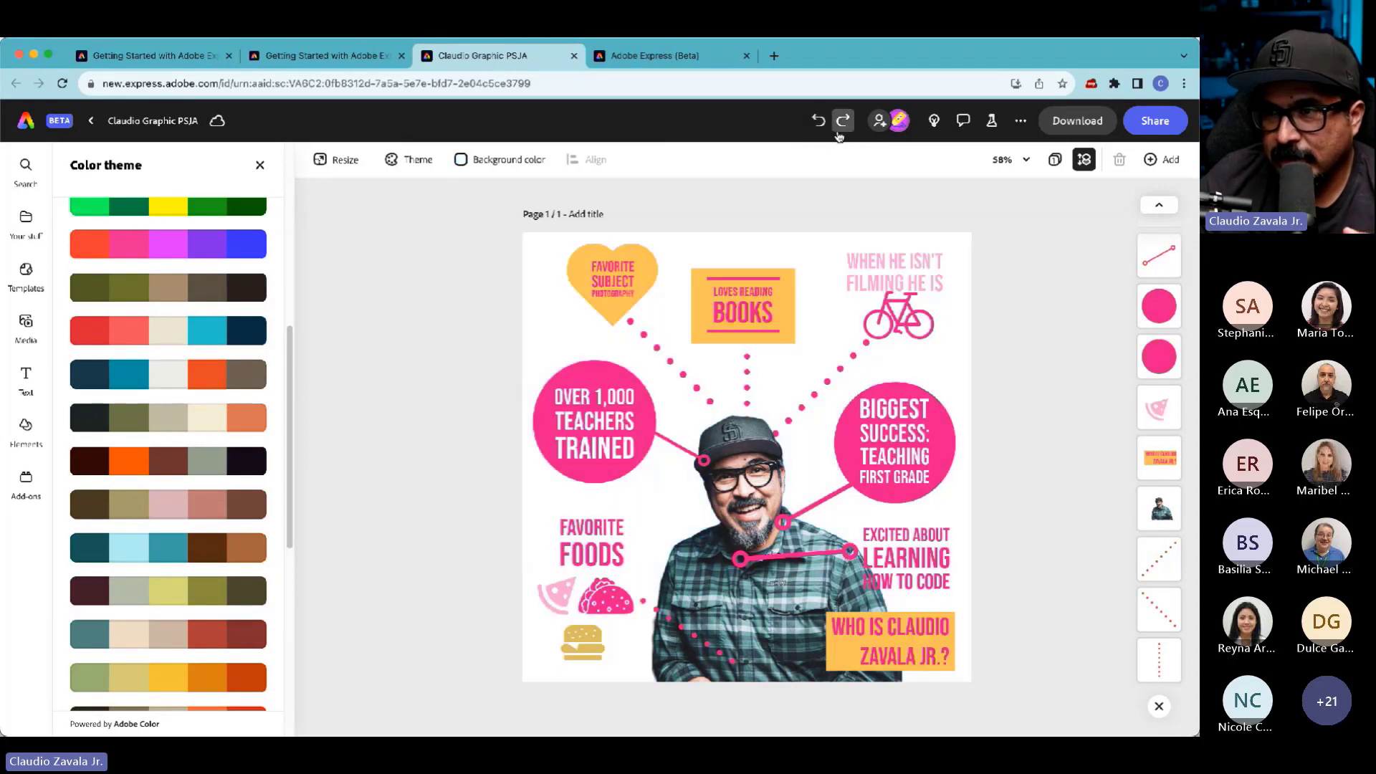
click(844, 122)
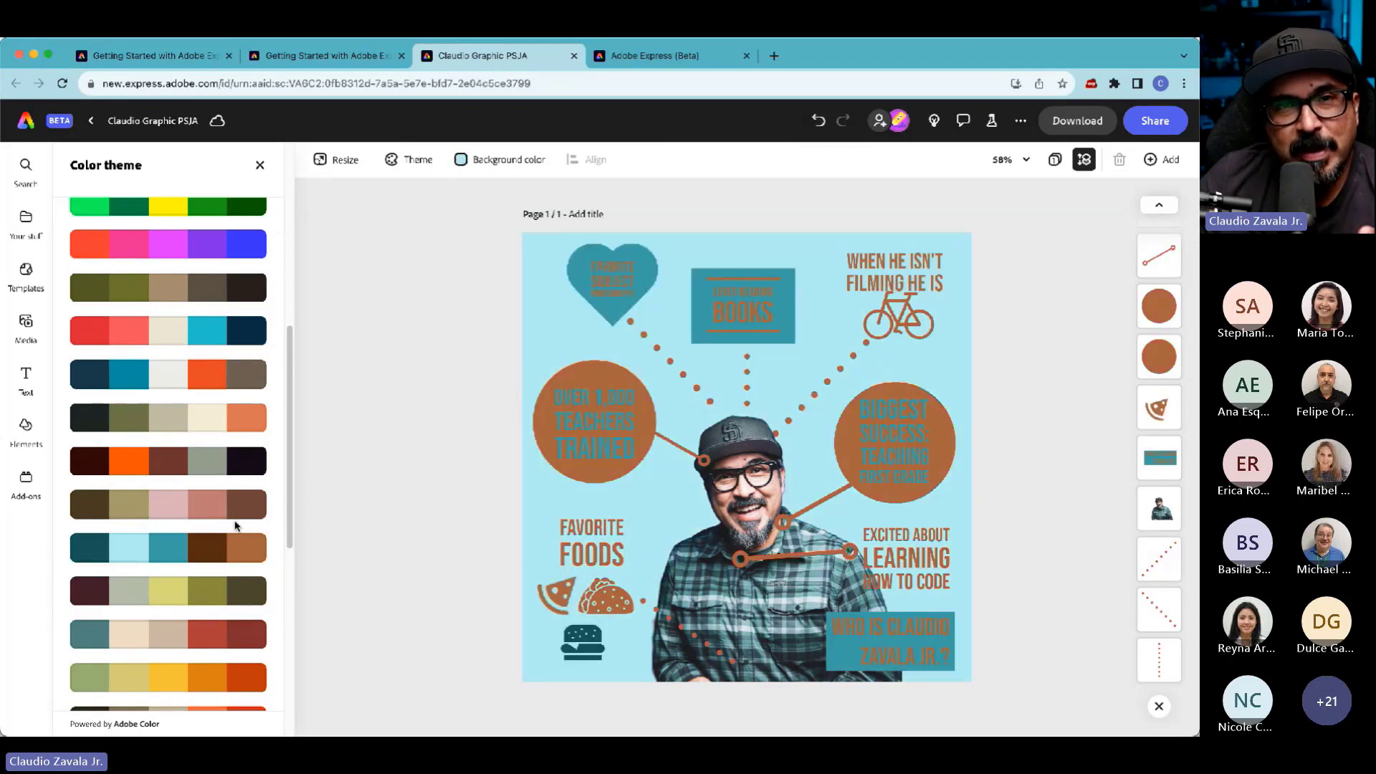
- Shuffle the page theme's colours to get a dark brown background with light blue circles
scroll(236, 526, up, 10)
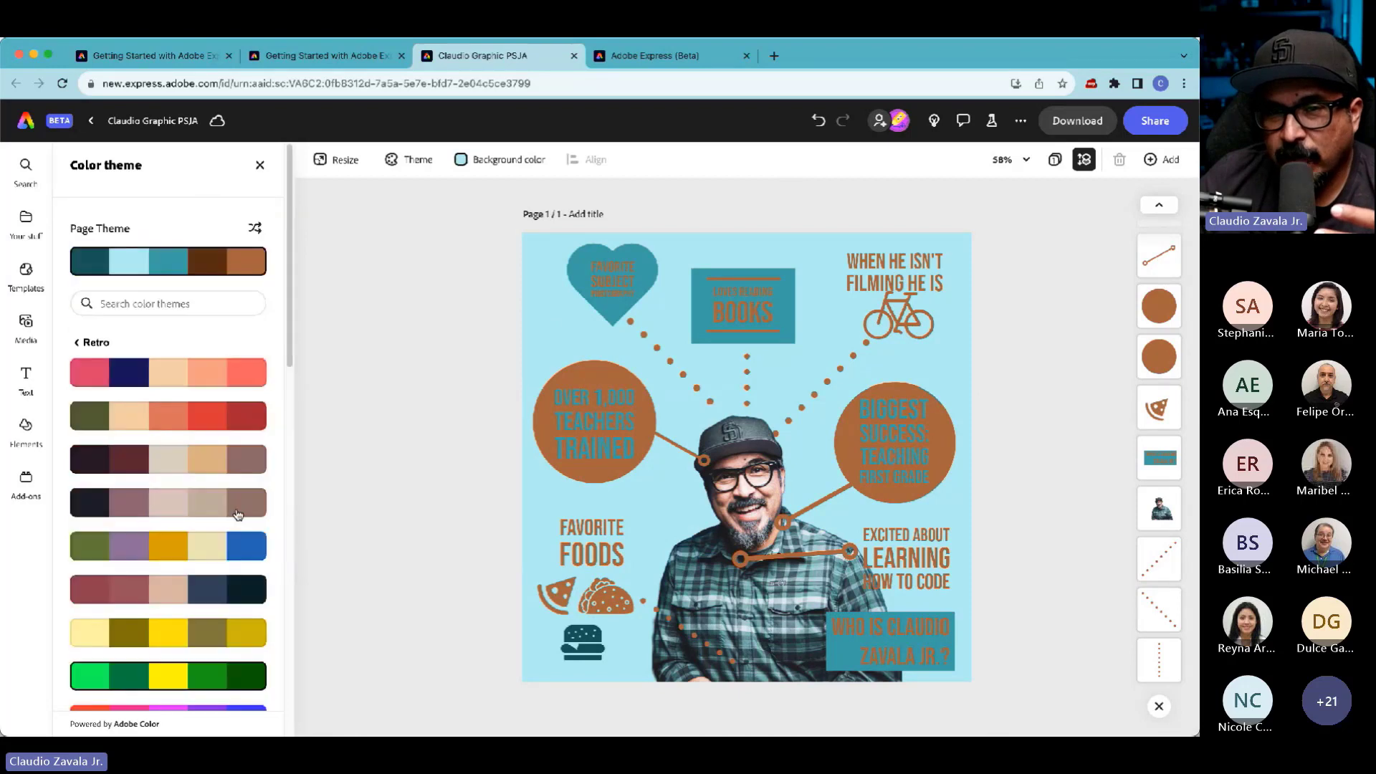
click(254, 228)
click(254, 228)
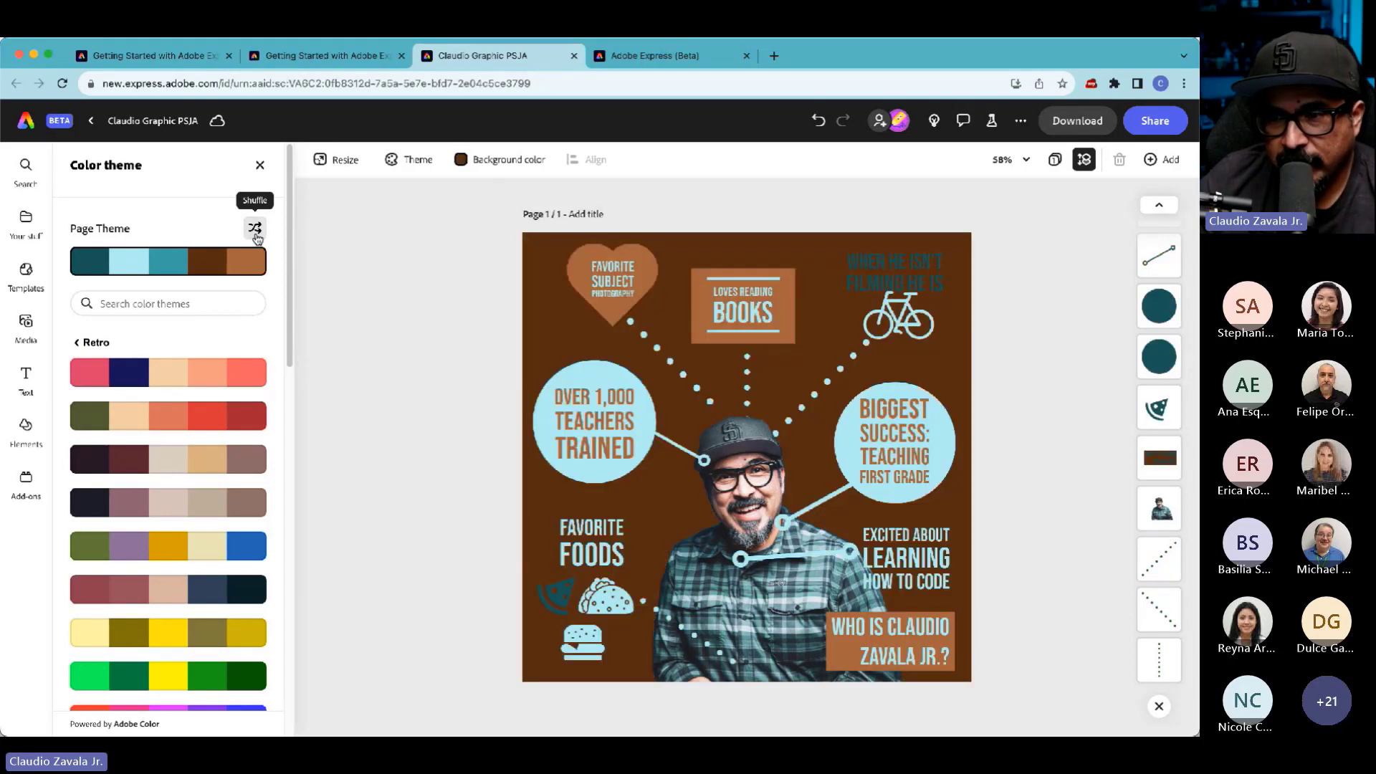
- Shuffle the page theme's colours until the background is dark teal with copper circles and light blue heart and boxes
click(254, 228)
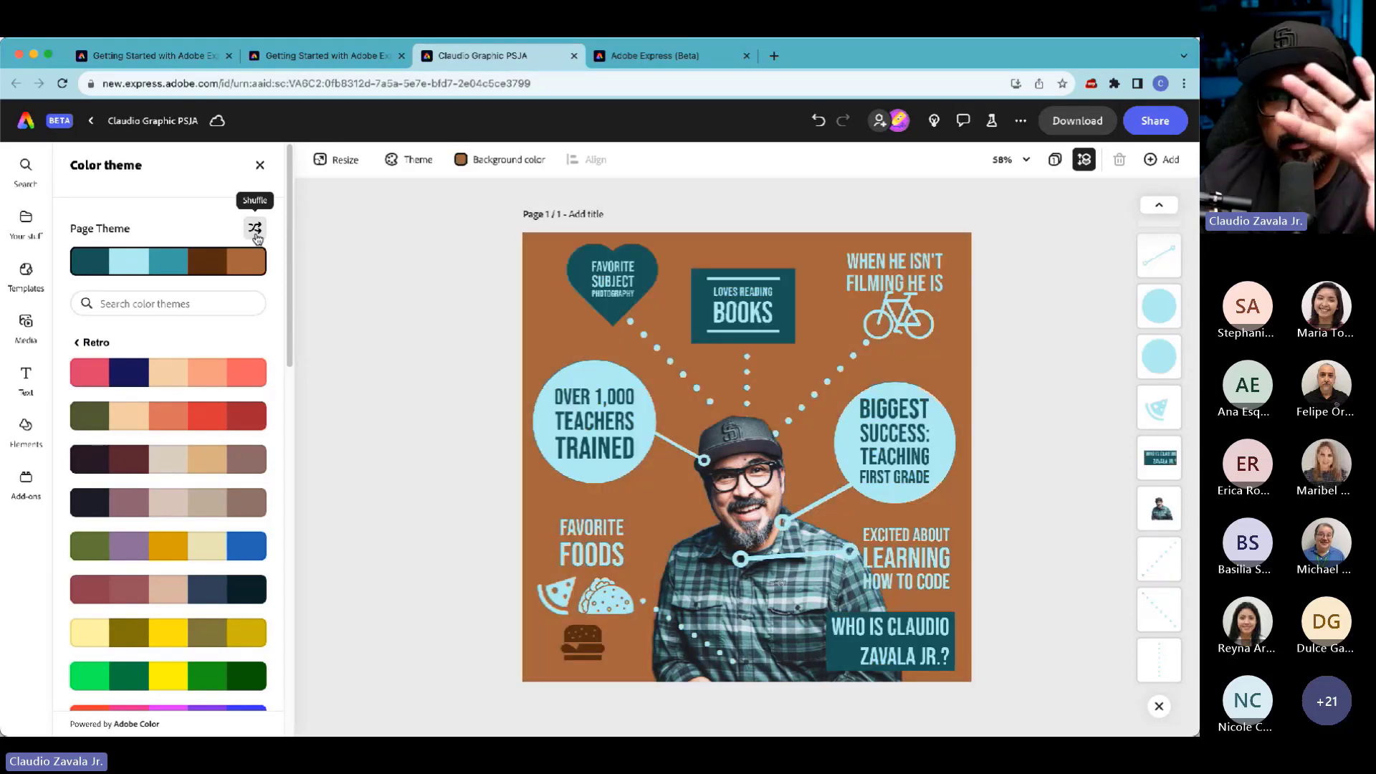
click(254, 229)
click(255, 229)
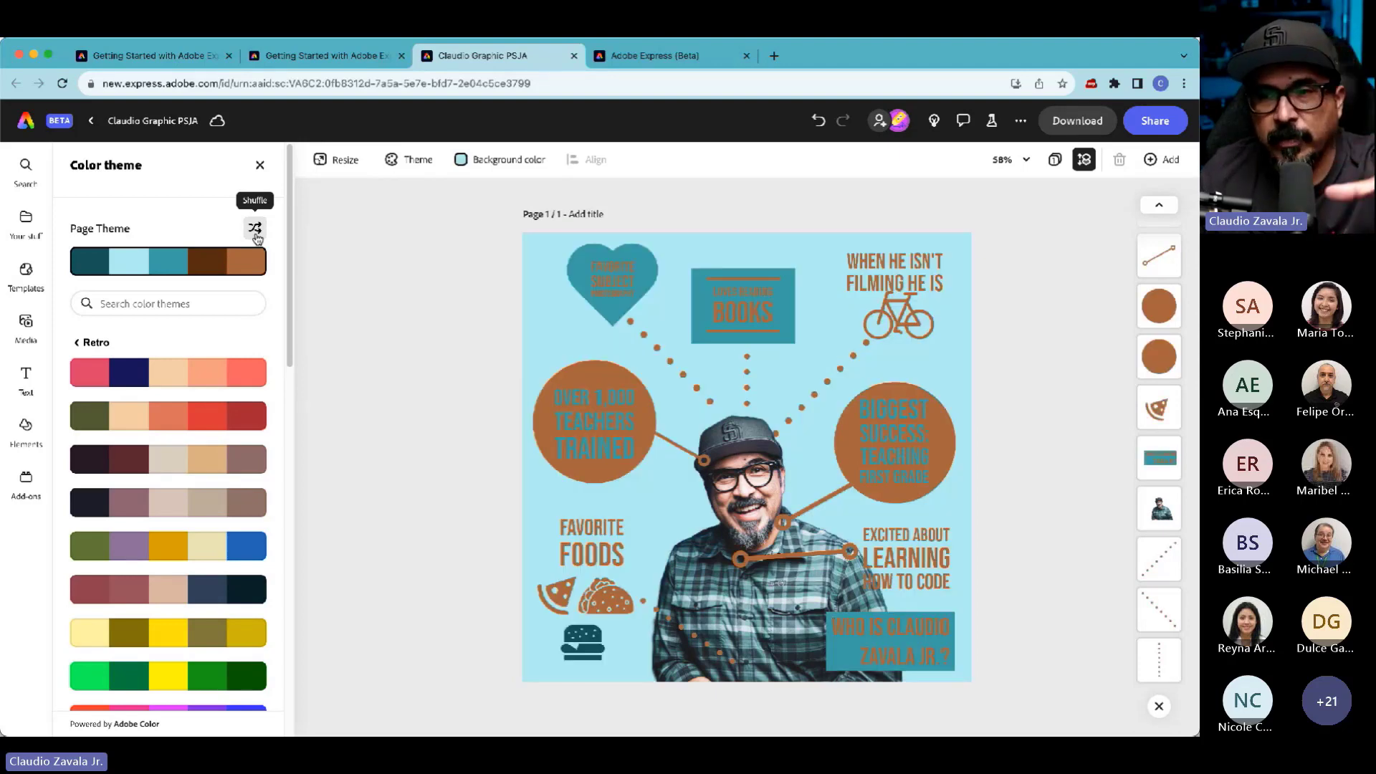
click(255, 228)
click(255, 229)
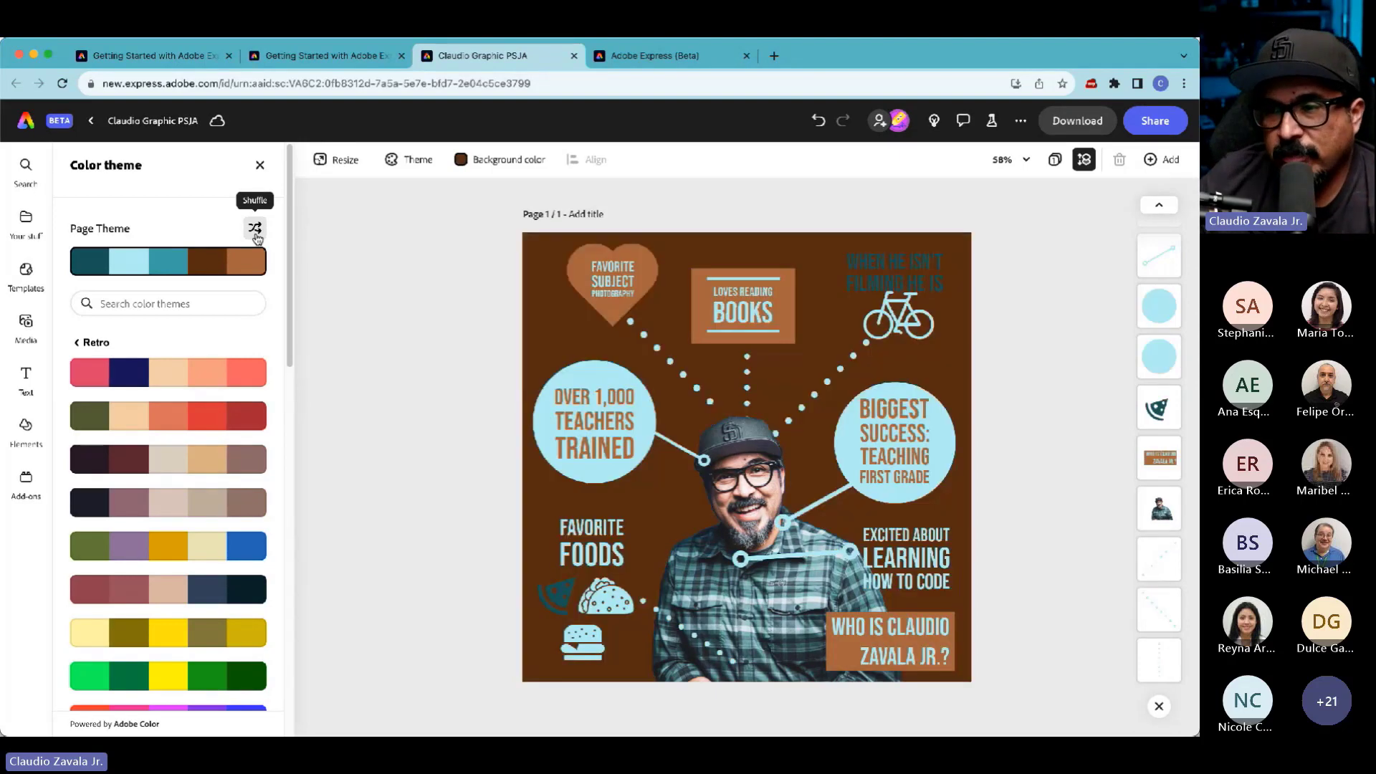
click(254, 229)
click(254, 228)
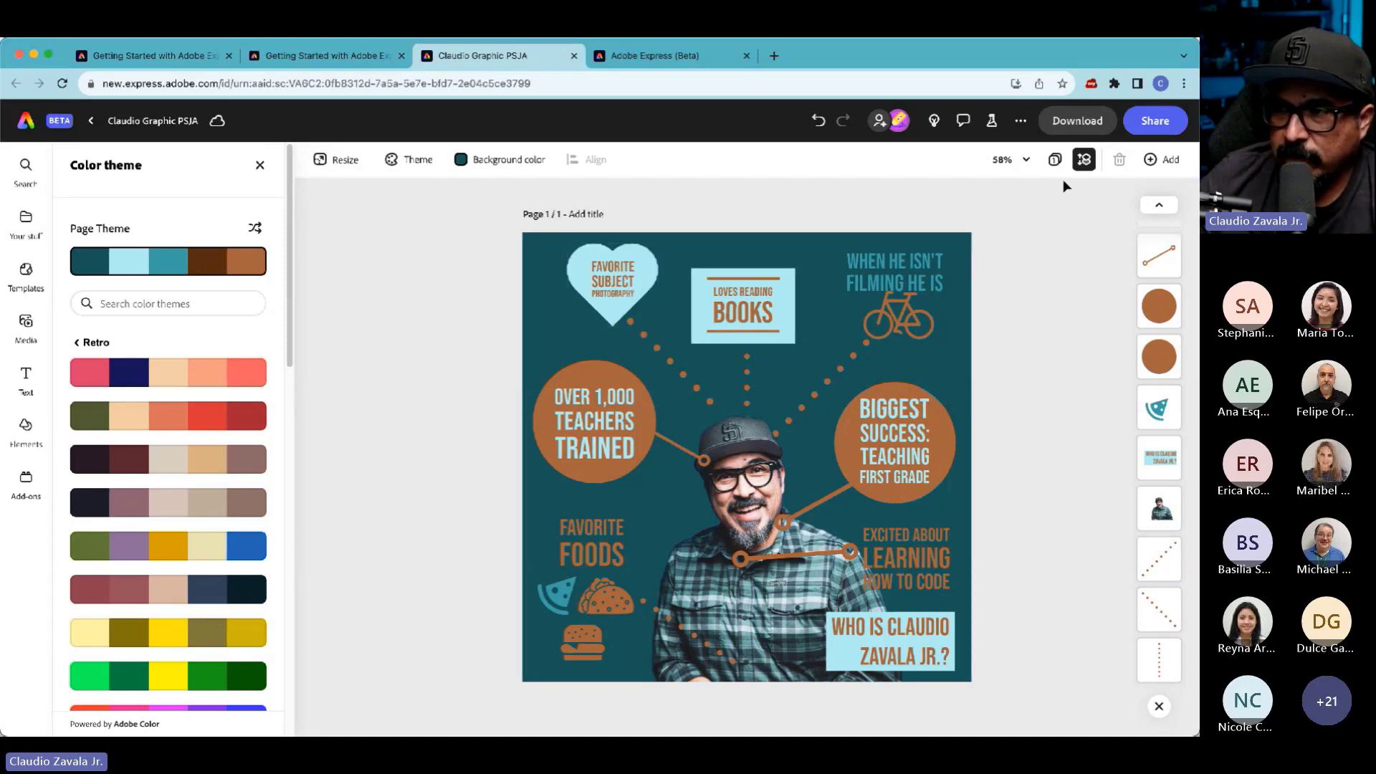
- Review the available download file formats and download the graphic as PNG (Best for images)
click(1071, 125)
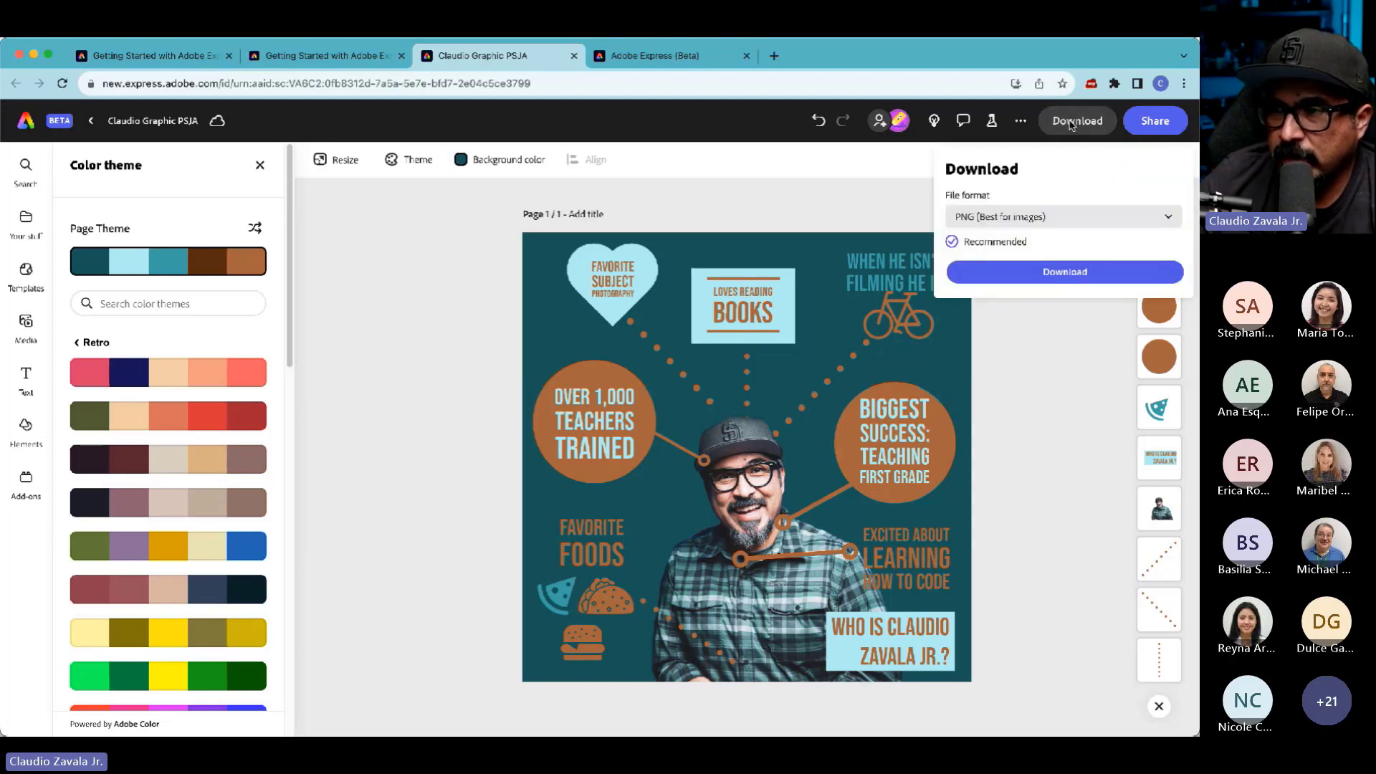
click(1002, 225)
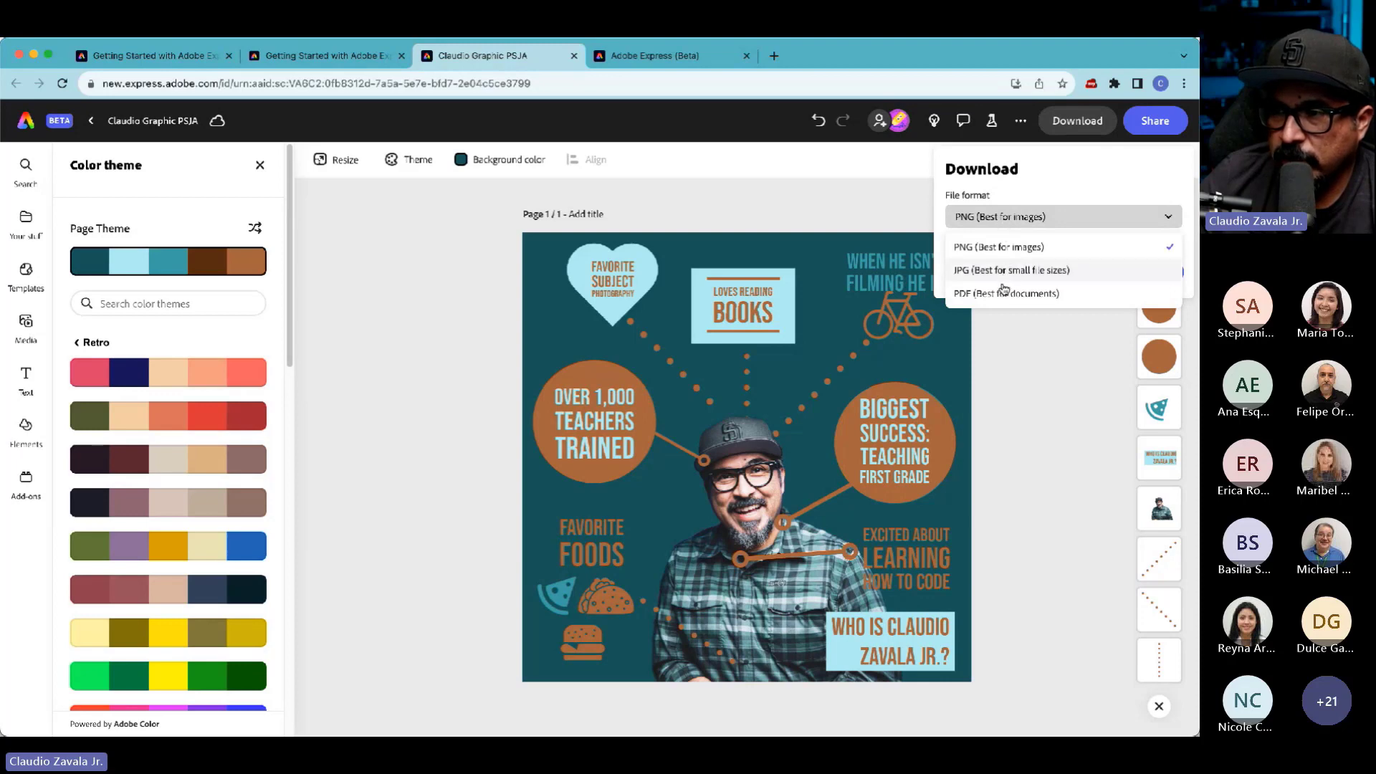
click(1042, 182)
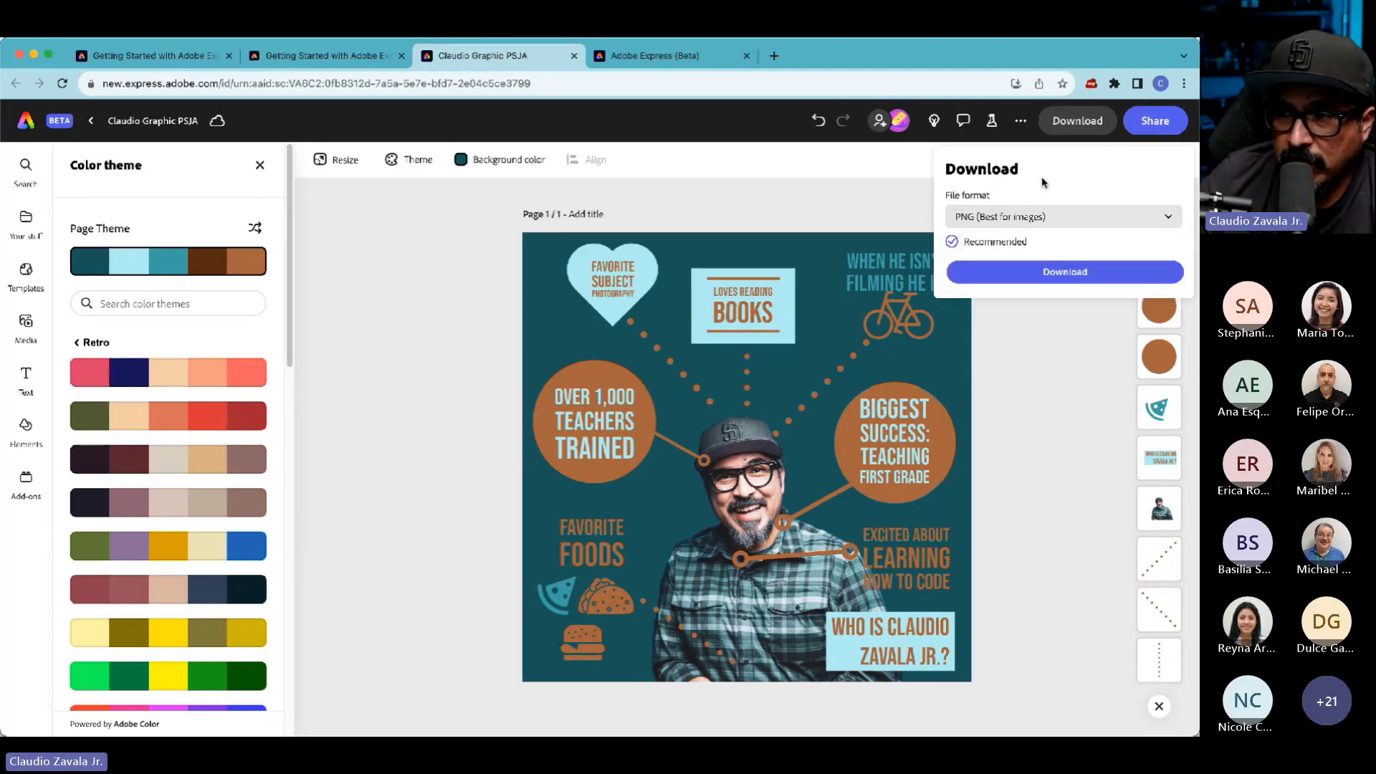
click(1039, 219)
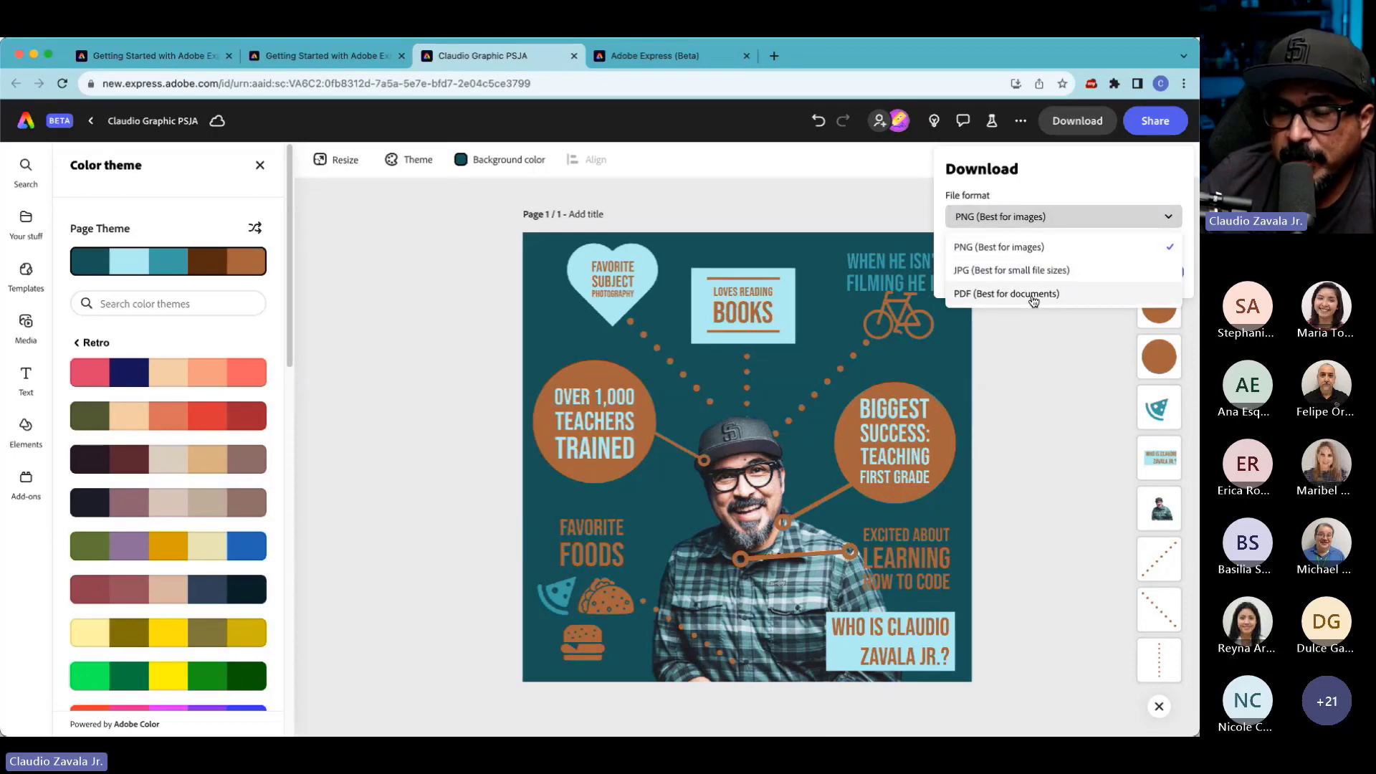
click(1061, 176)
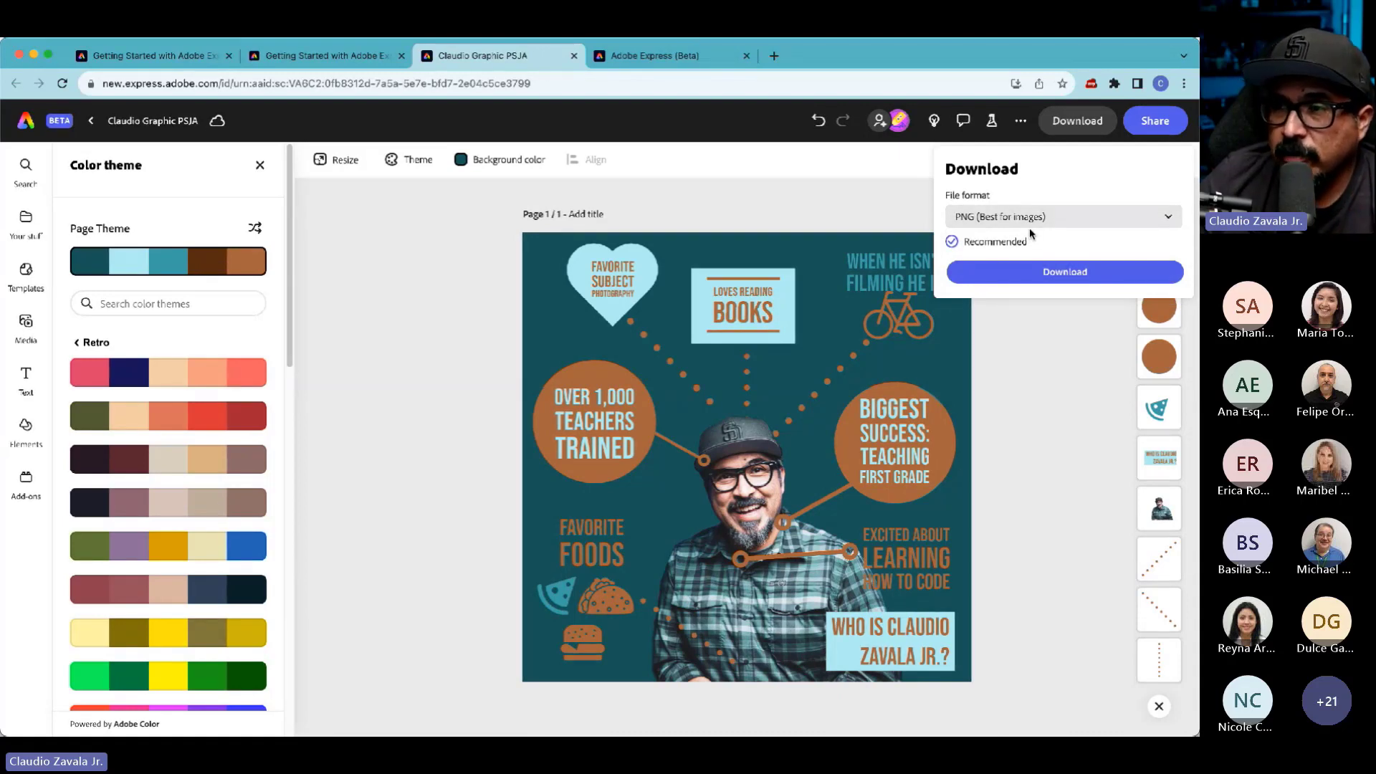
click(1026, 277)
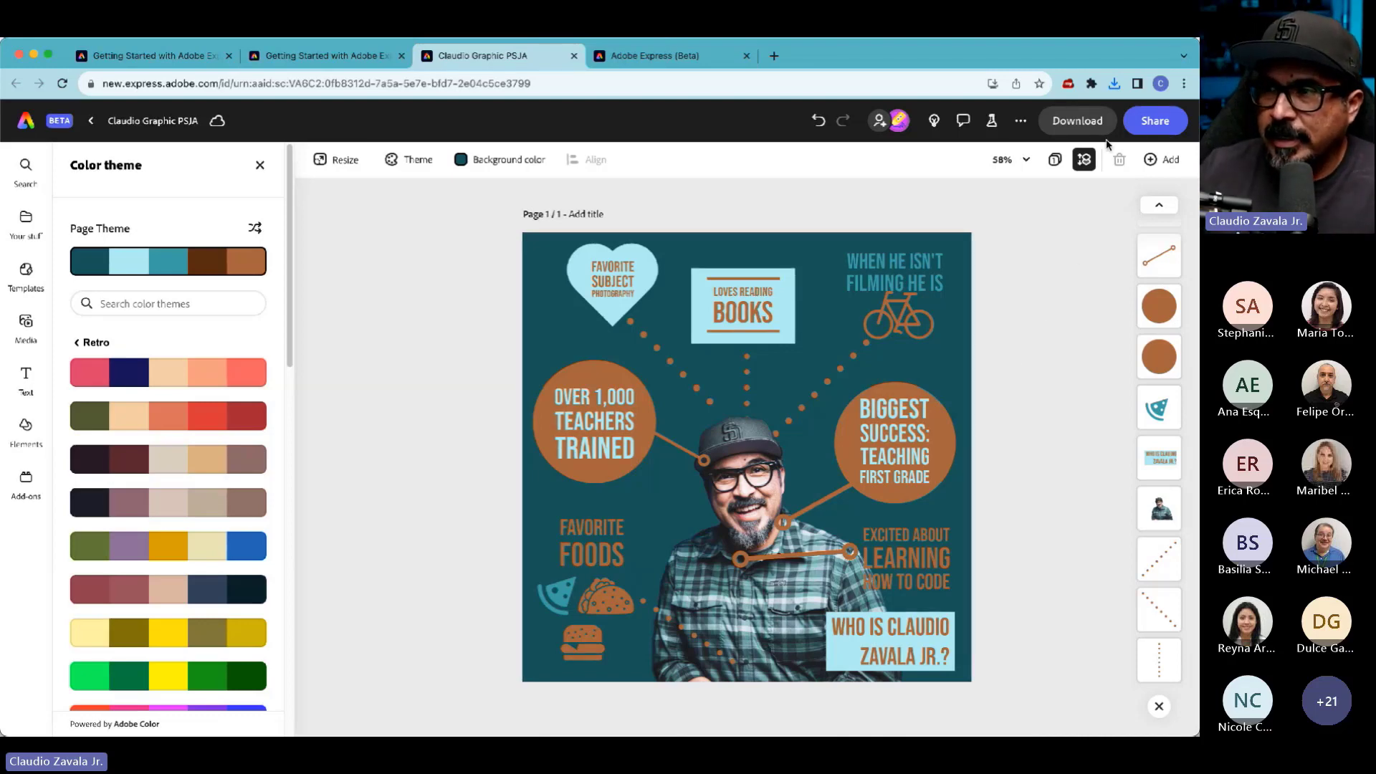
- Publish the graphic to the web with its existing title and author shown, and copy the published link
click(1170, 122)
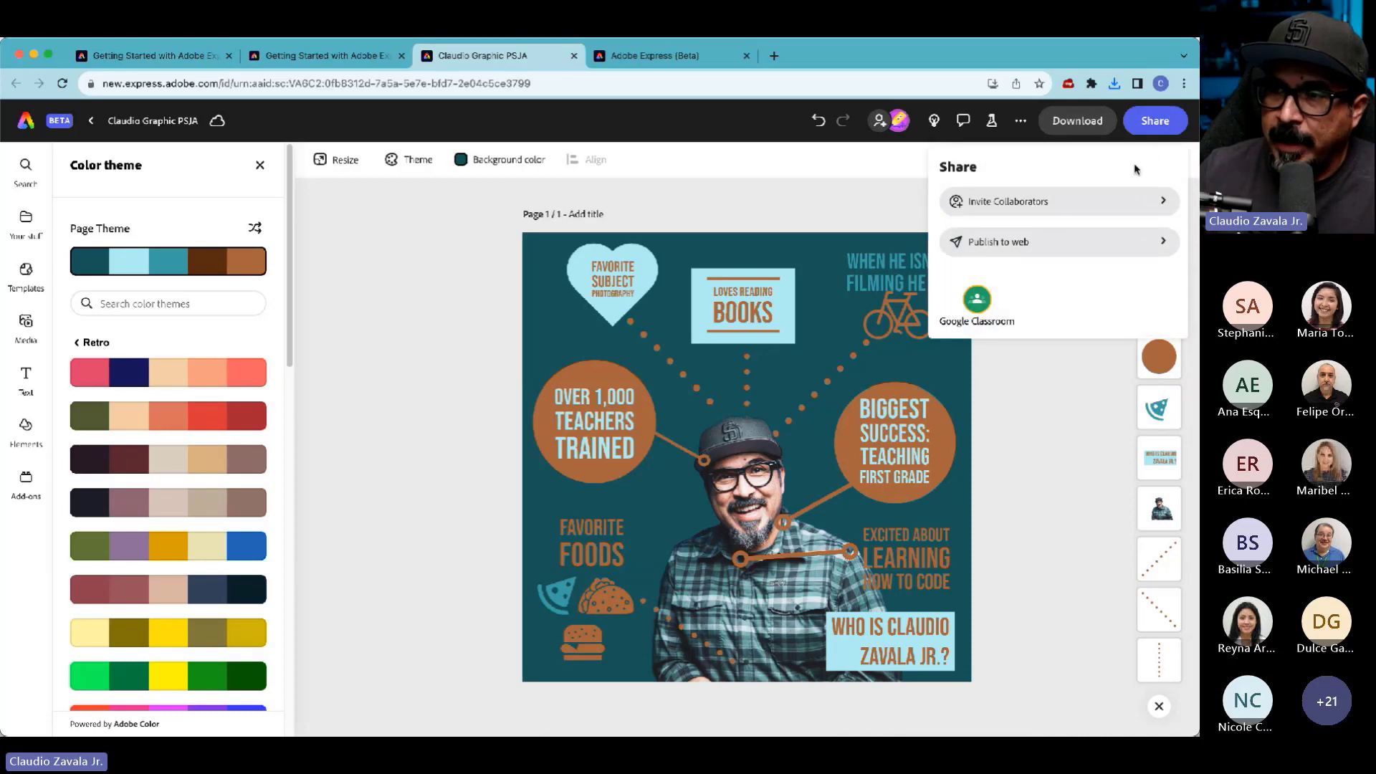
click(1027, 244)
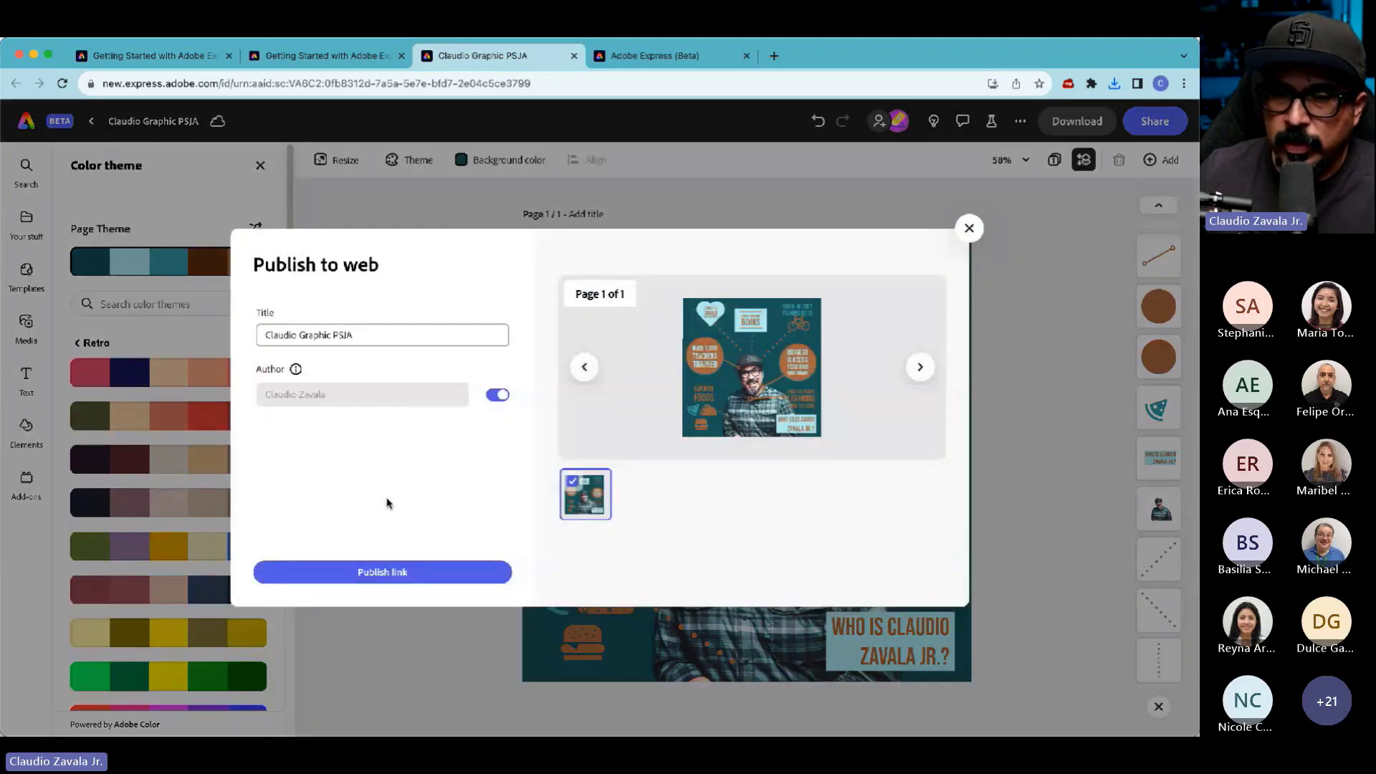
click(346, 573)
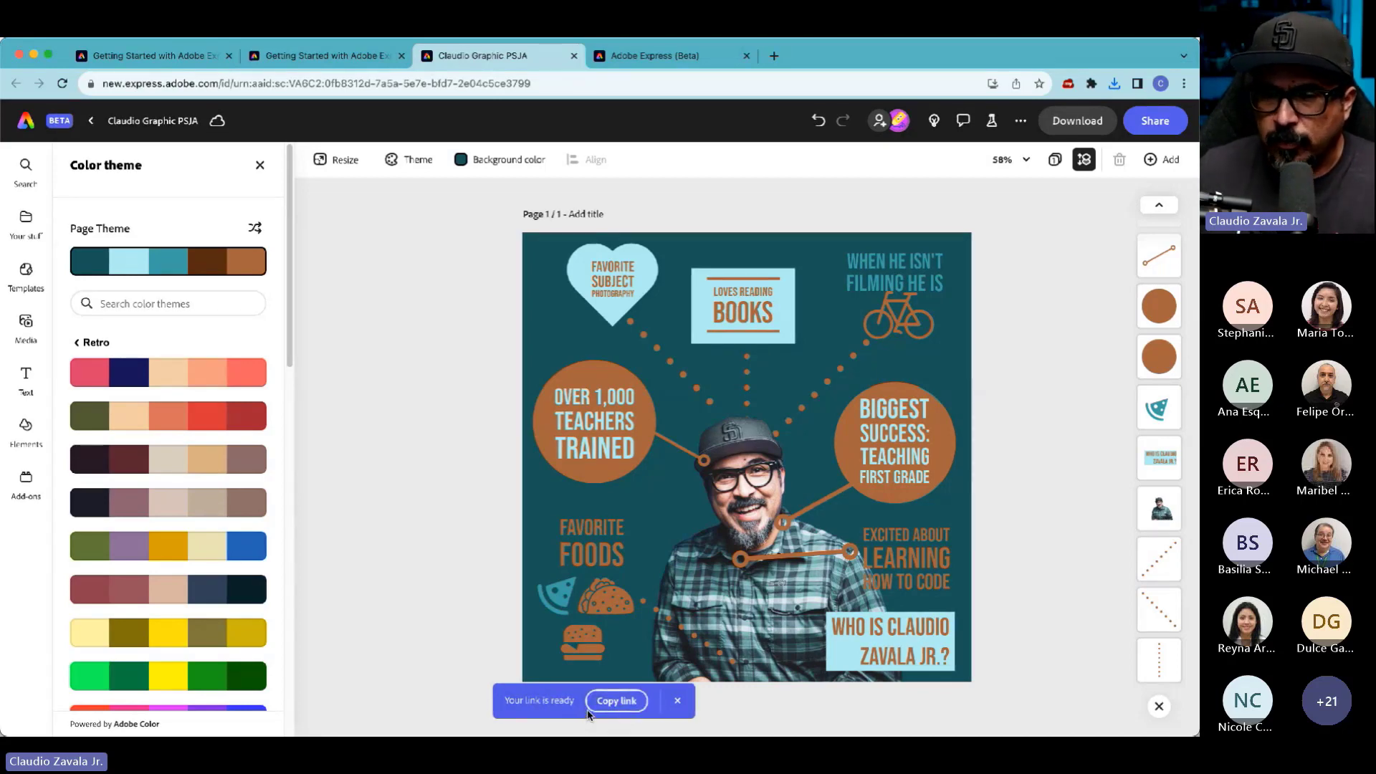
click(601, 702)
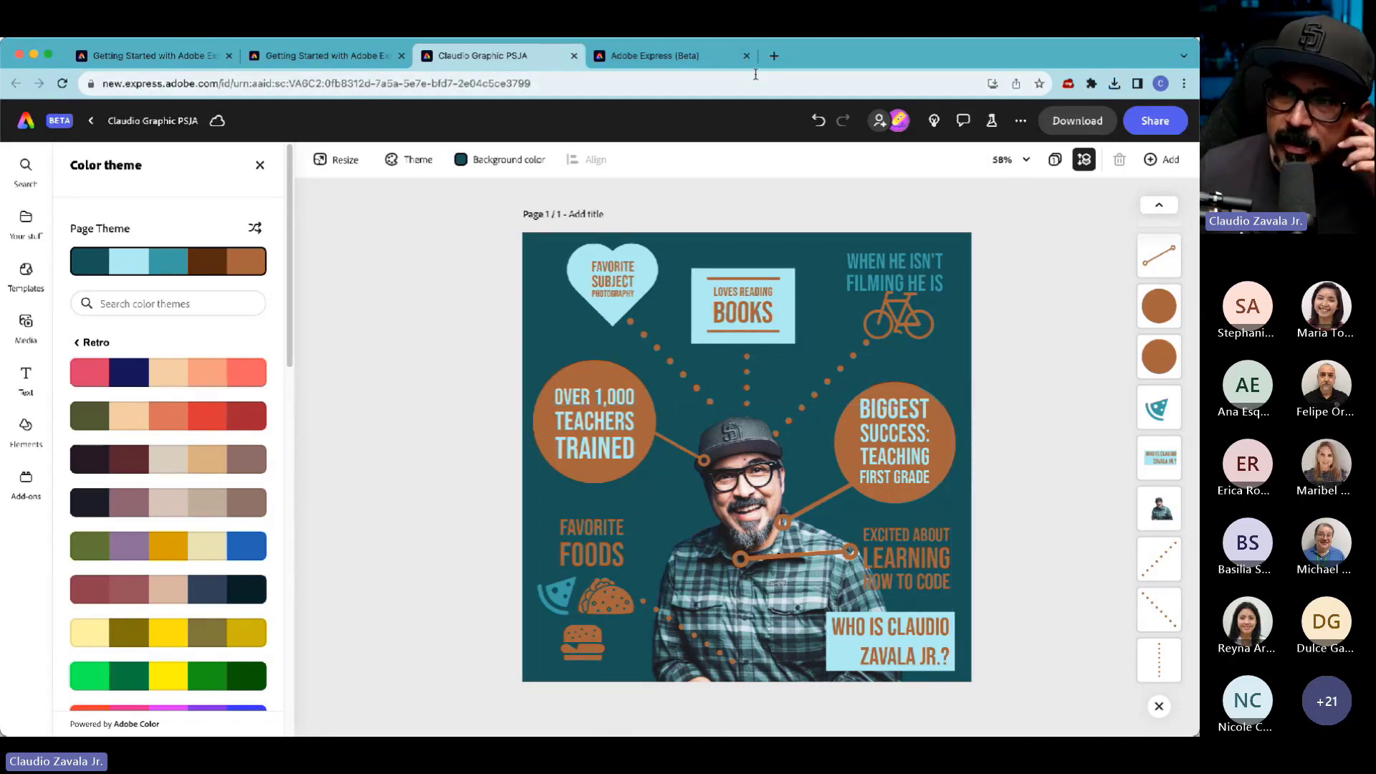
- Open the copied published link in a new browser tab to view the graphic's web page
click(777, 55)
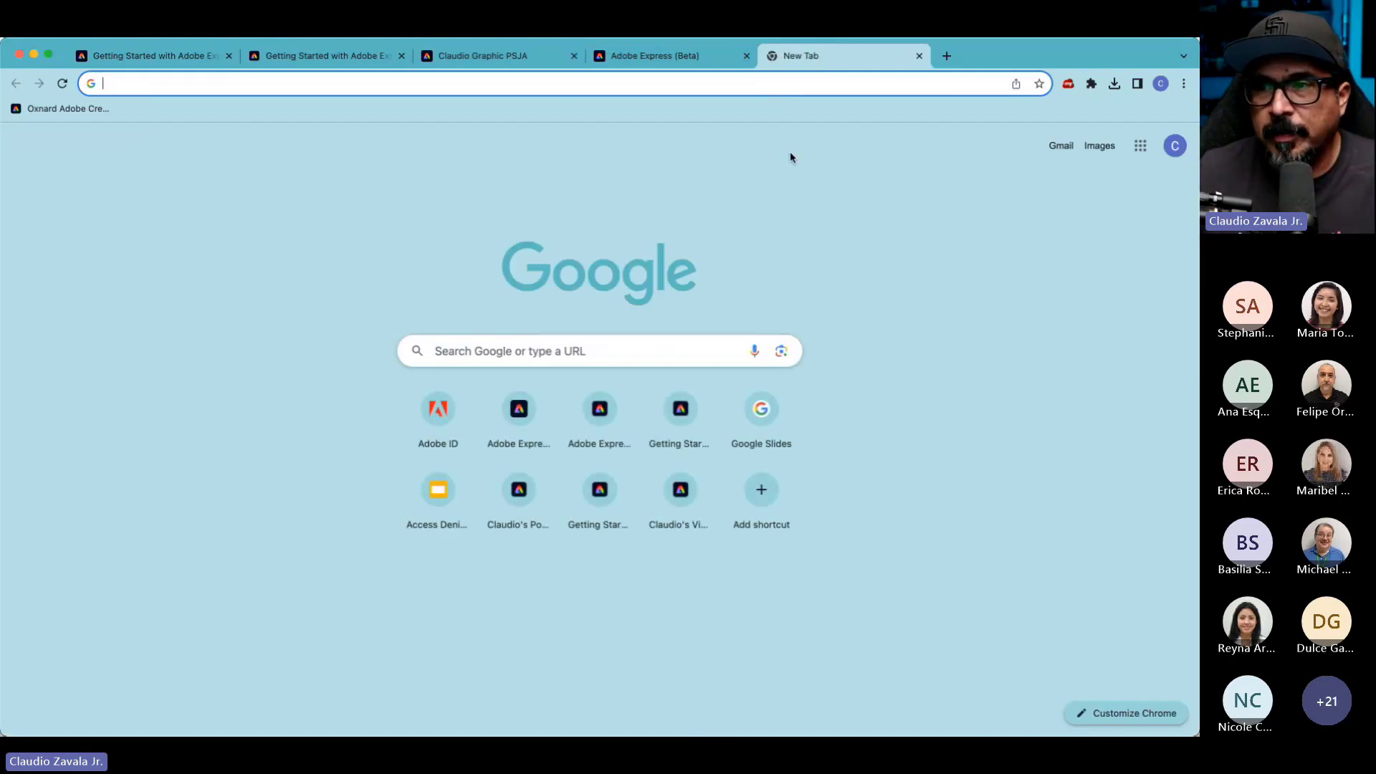
text(https://new.express.adobe.com/published/urn:aaid:sc:VA6C2:b3882692-4bbb-42ab-ae2c-f85735ca67cd)
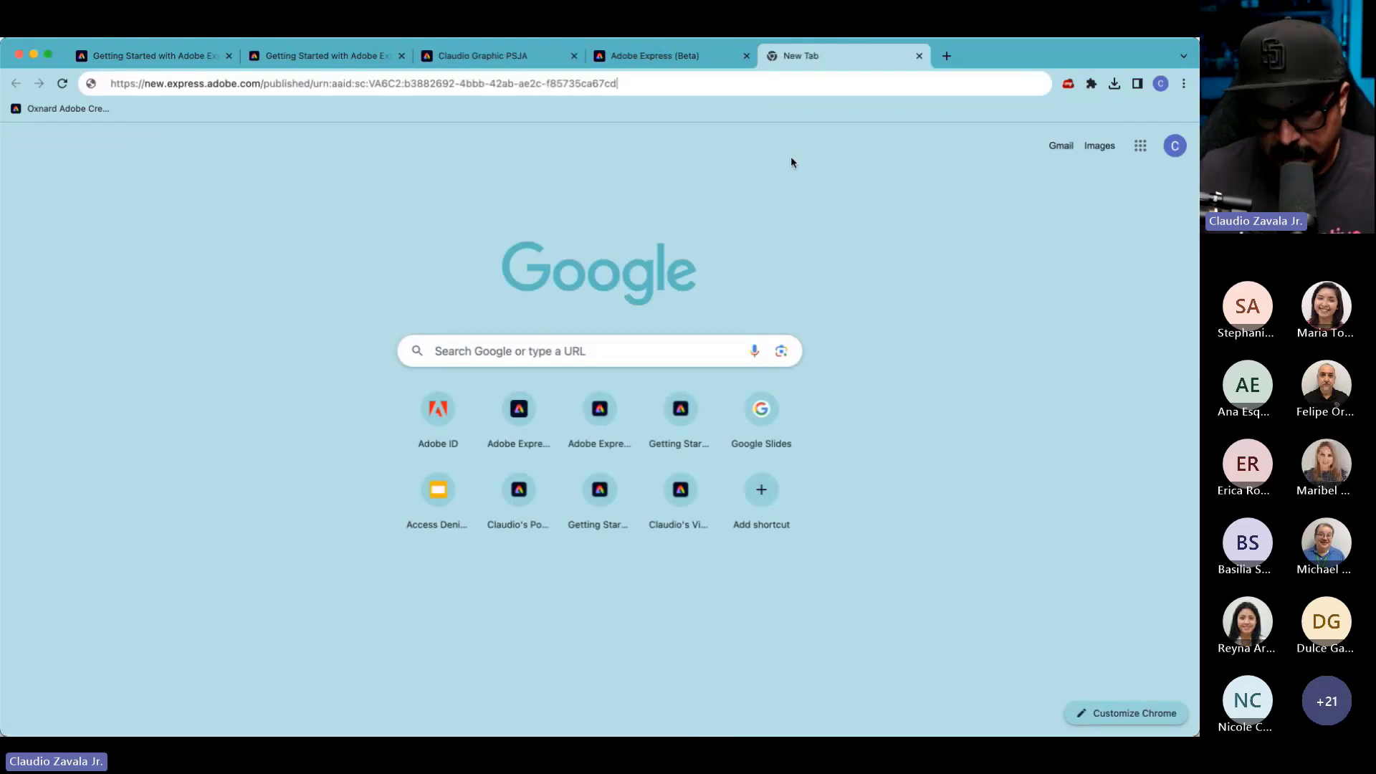
key(Return)
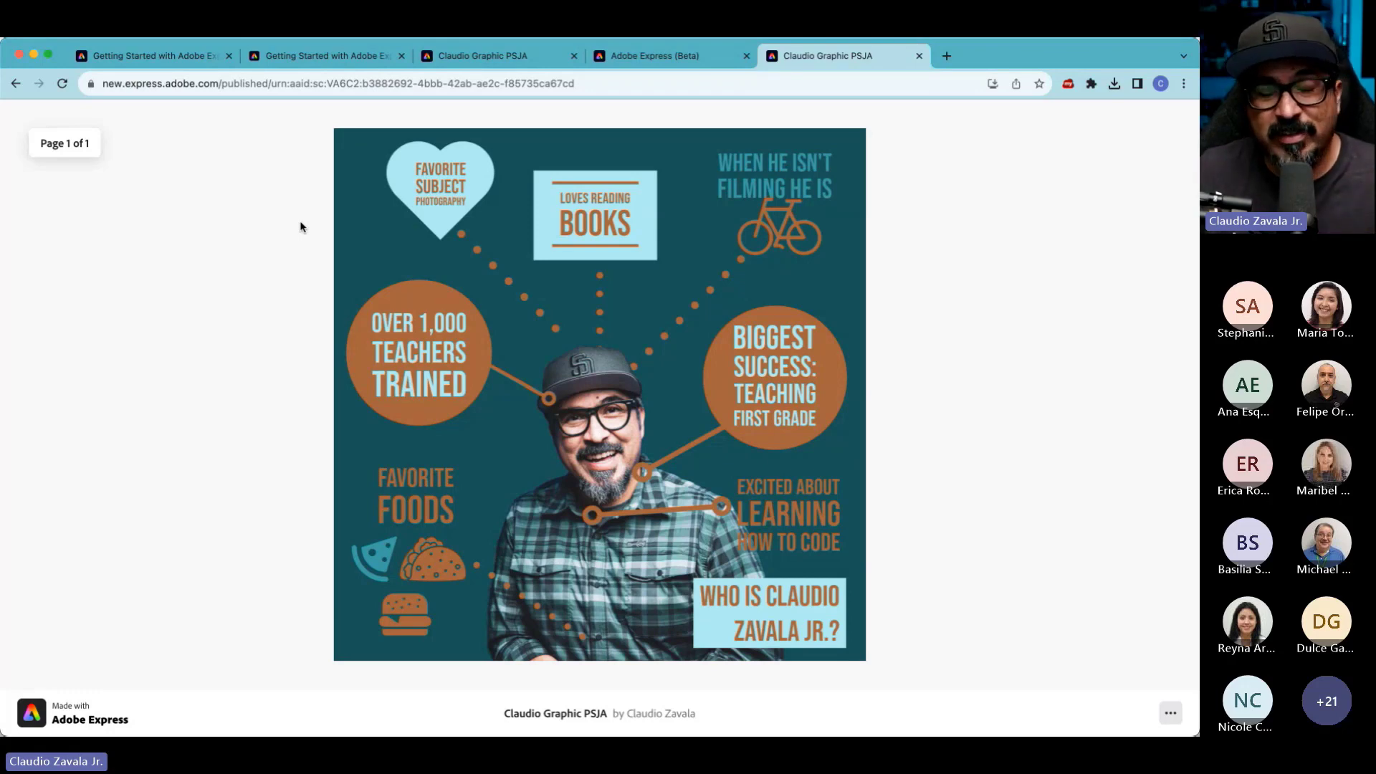
- Return to the graphic's editor, copy the published link again from the Publish to web settings and close them
click(632, 54)
click(509, 63)
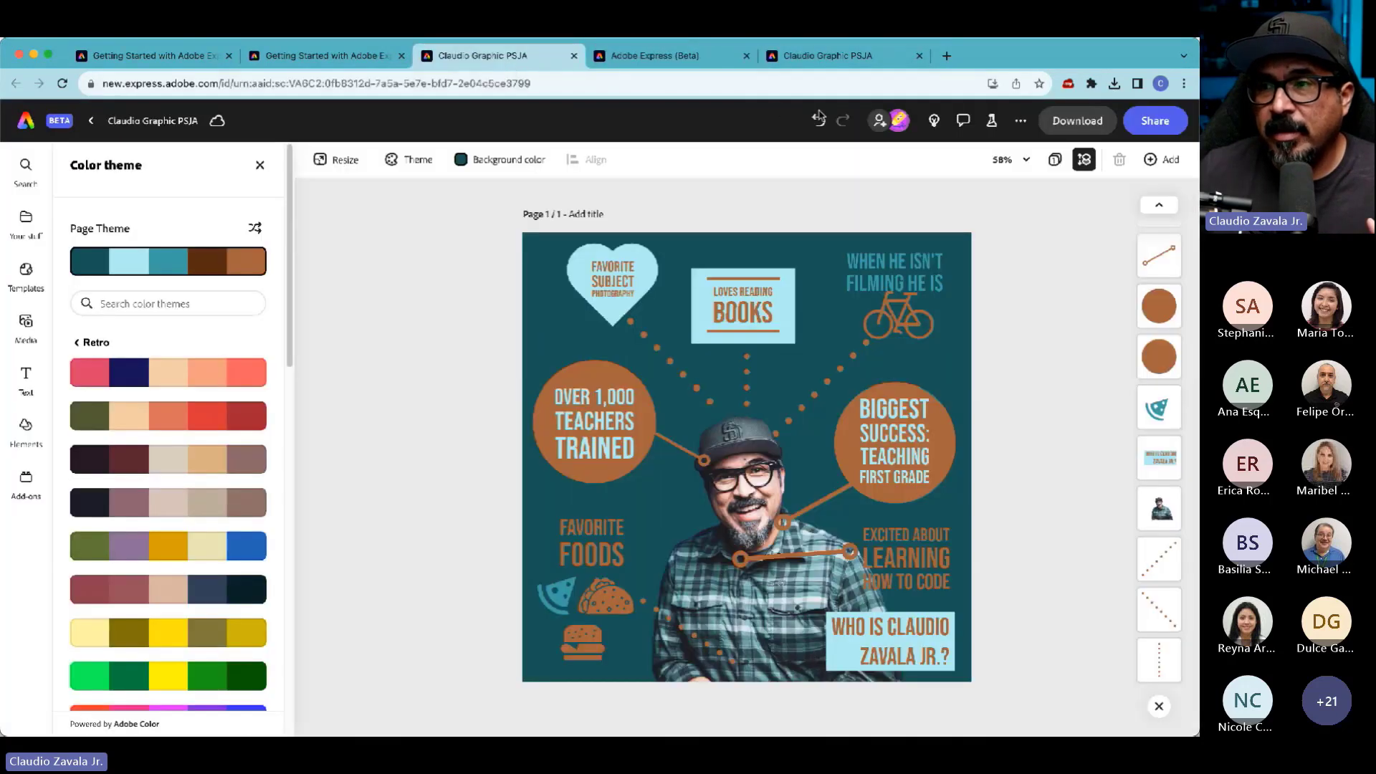
click(1154, 120)
click(1069, 237)
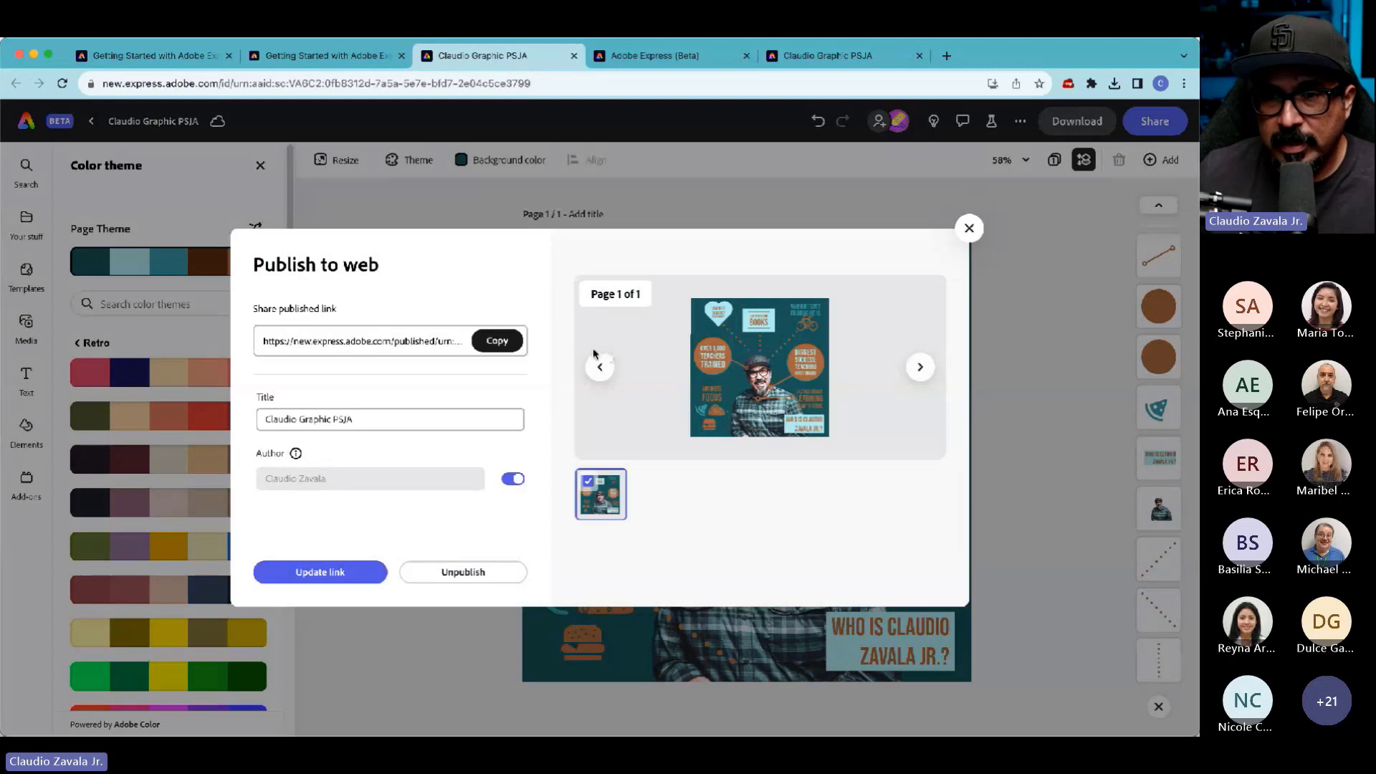
click(497, 341)
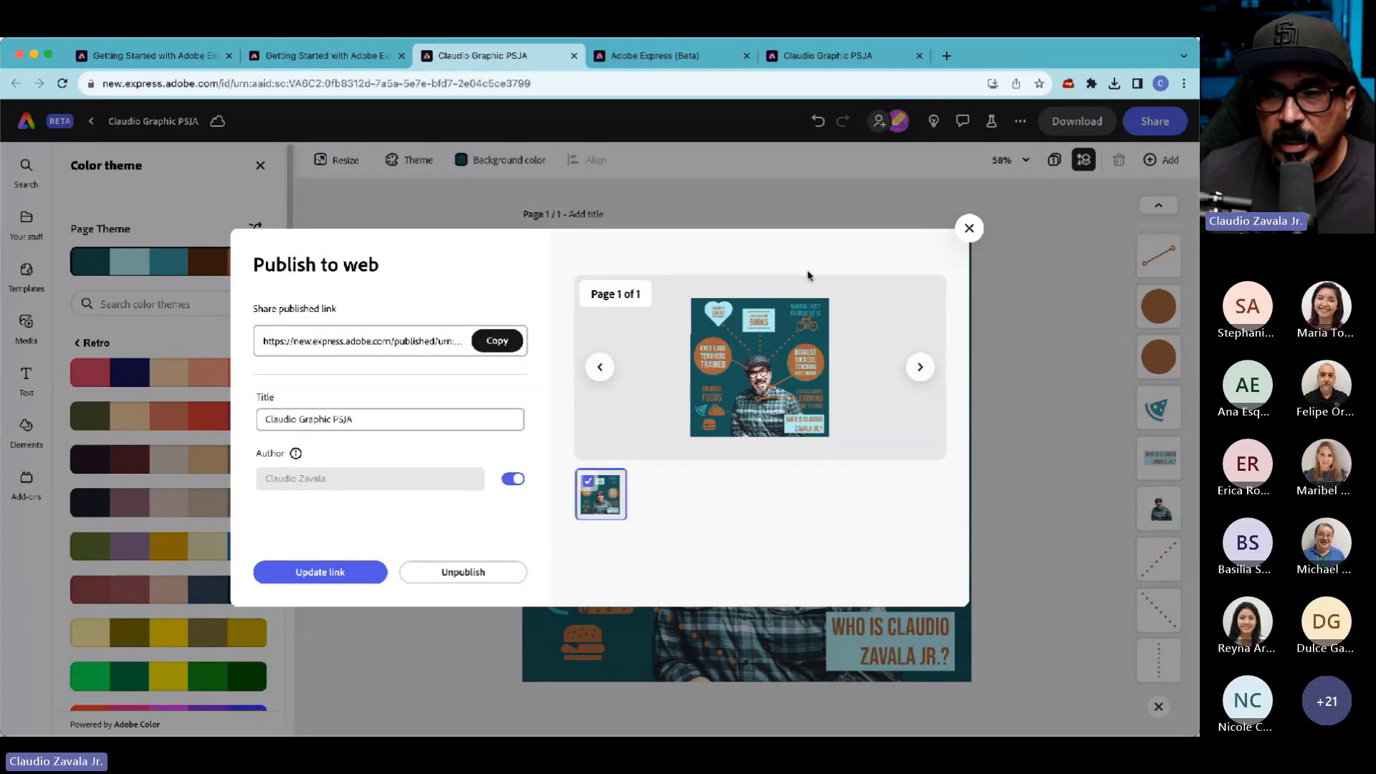
click(969, 228)
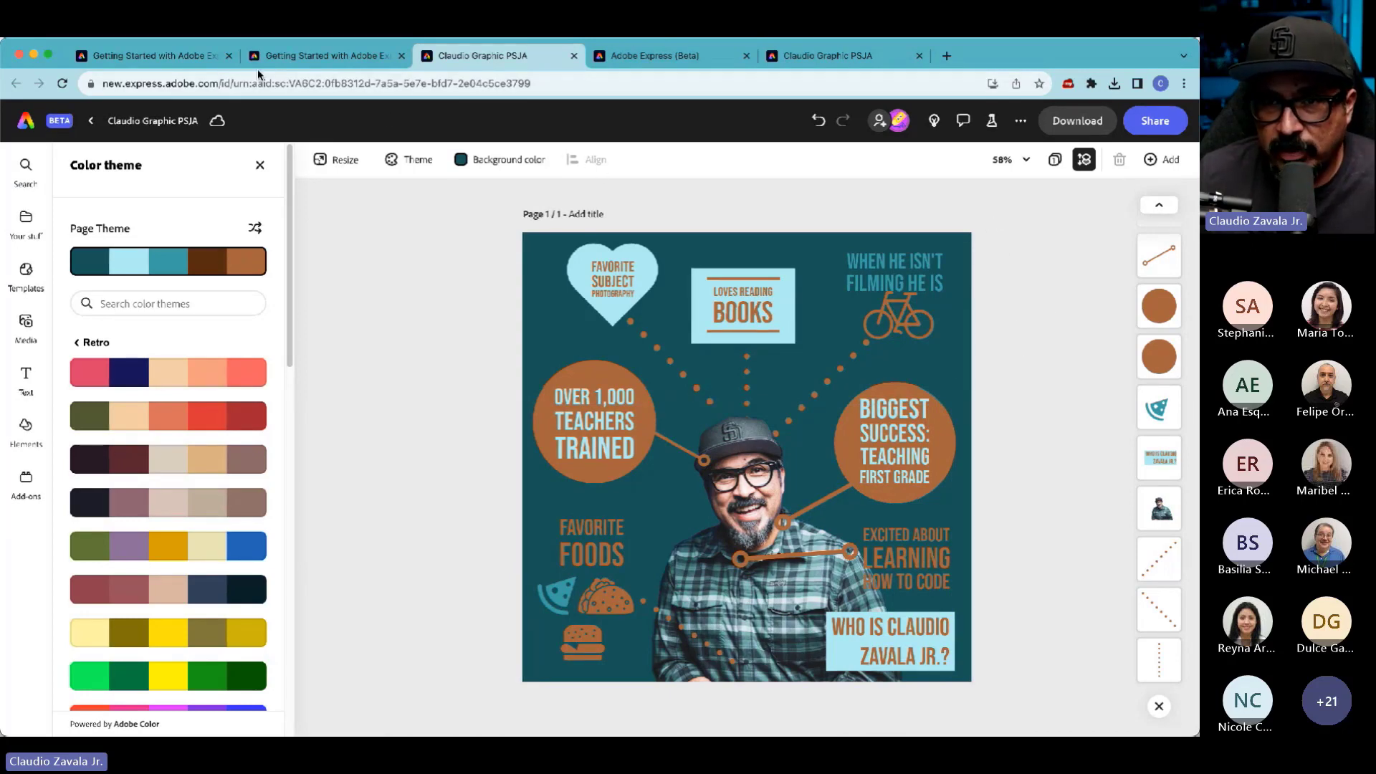
- Go to the Getting Started with Adobe Express webpage and find the slide with the bit.ly sharing link
click(322, 53)
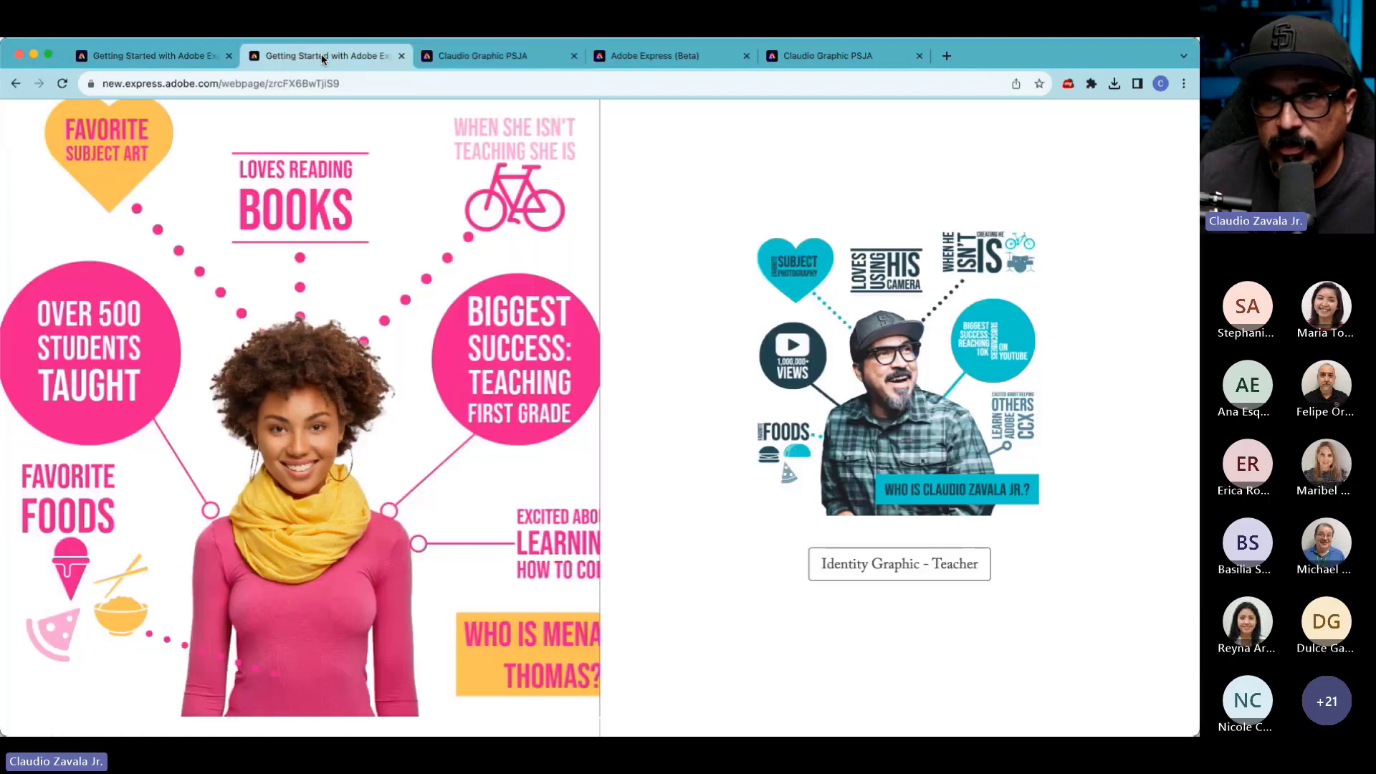
scroll(835, 226, up, 2)
scroll(817, 225, down, 15)
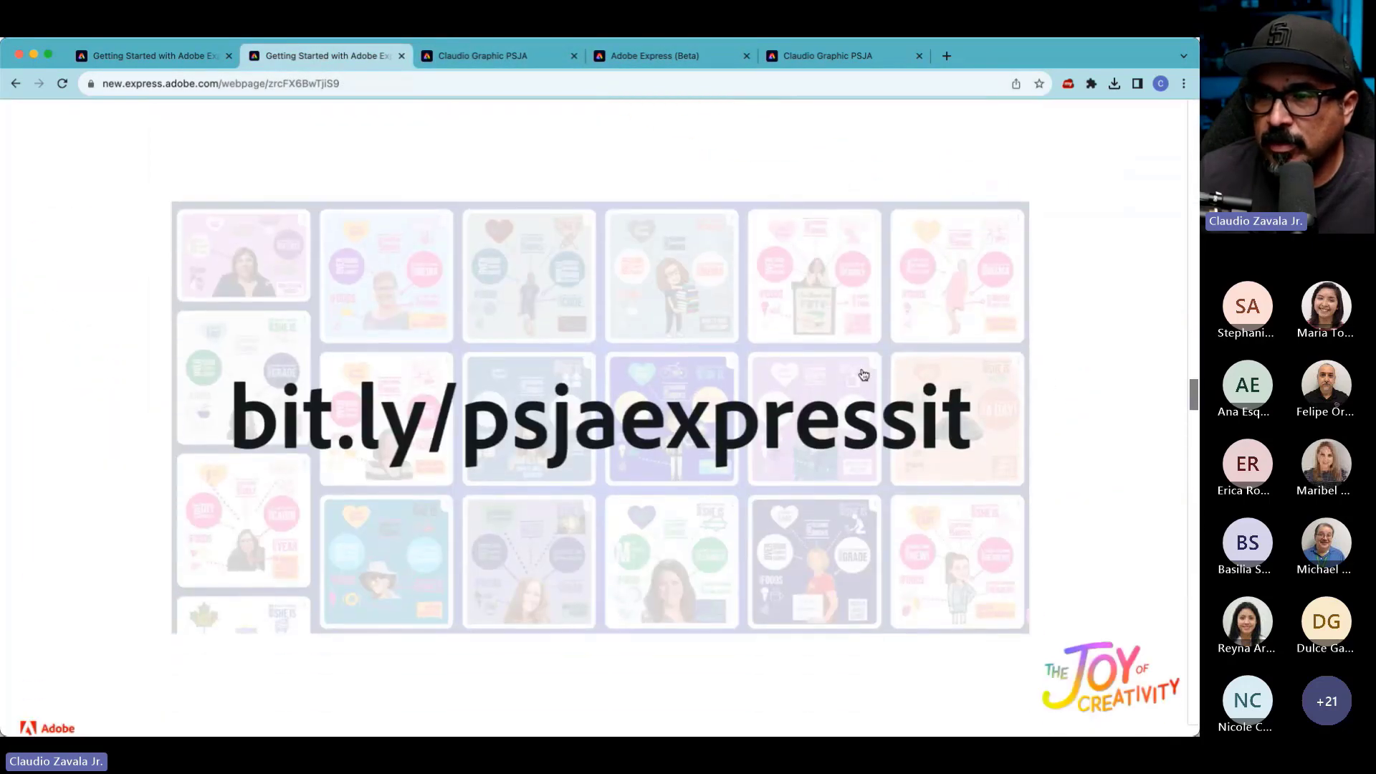
- Open bit.ly/psjaexpressit in a new browser tab to reach the Padlet board for sharing Adobe Express projects
click(945, 58)
key(super+v)
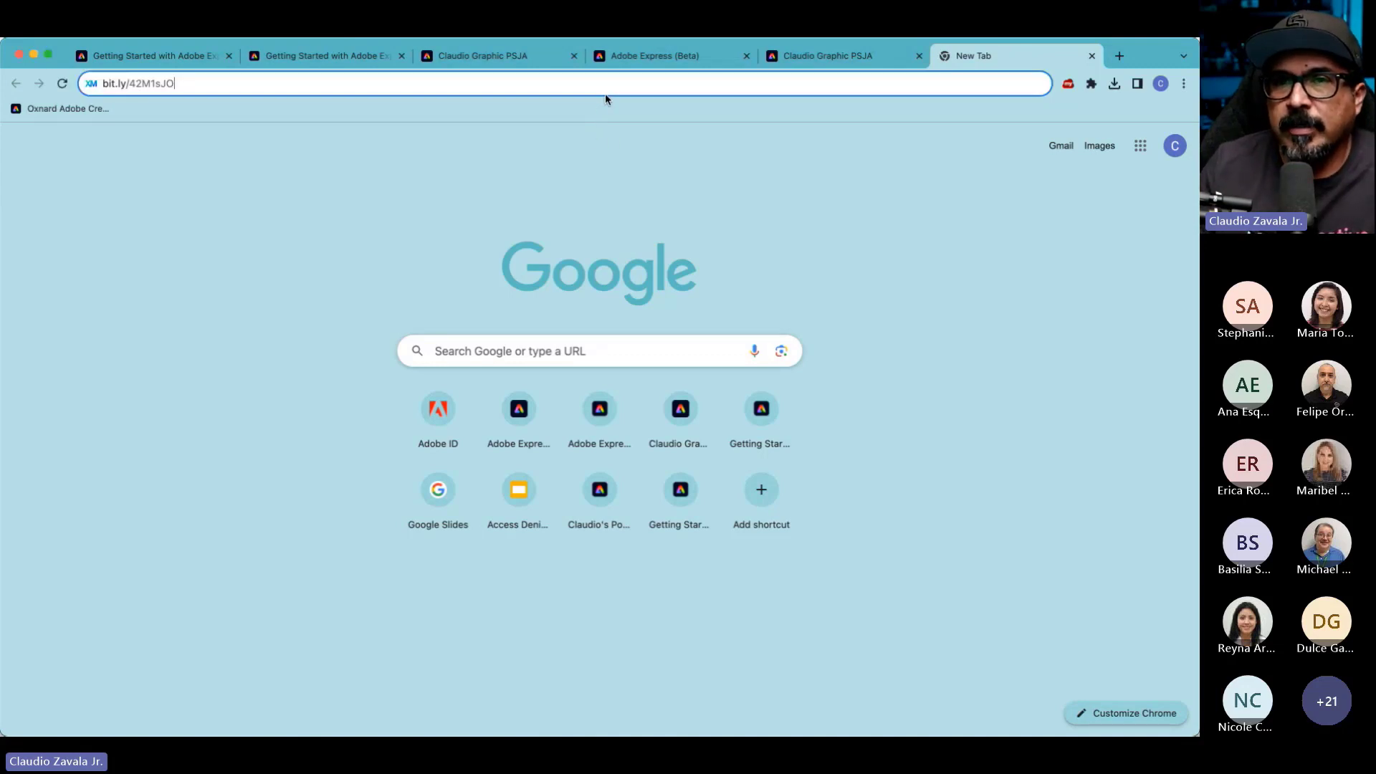
click(622, 131)
key(shift+Right)
key(shift+Right)
key(shift+Right)
key(shift+Right)
key(shift+Right)
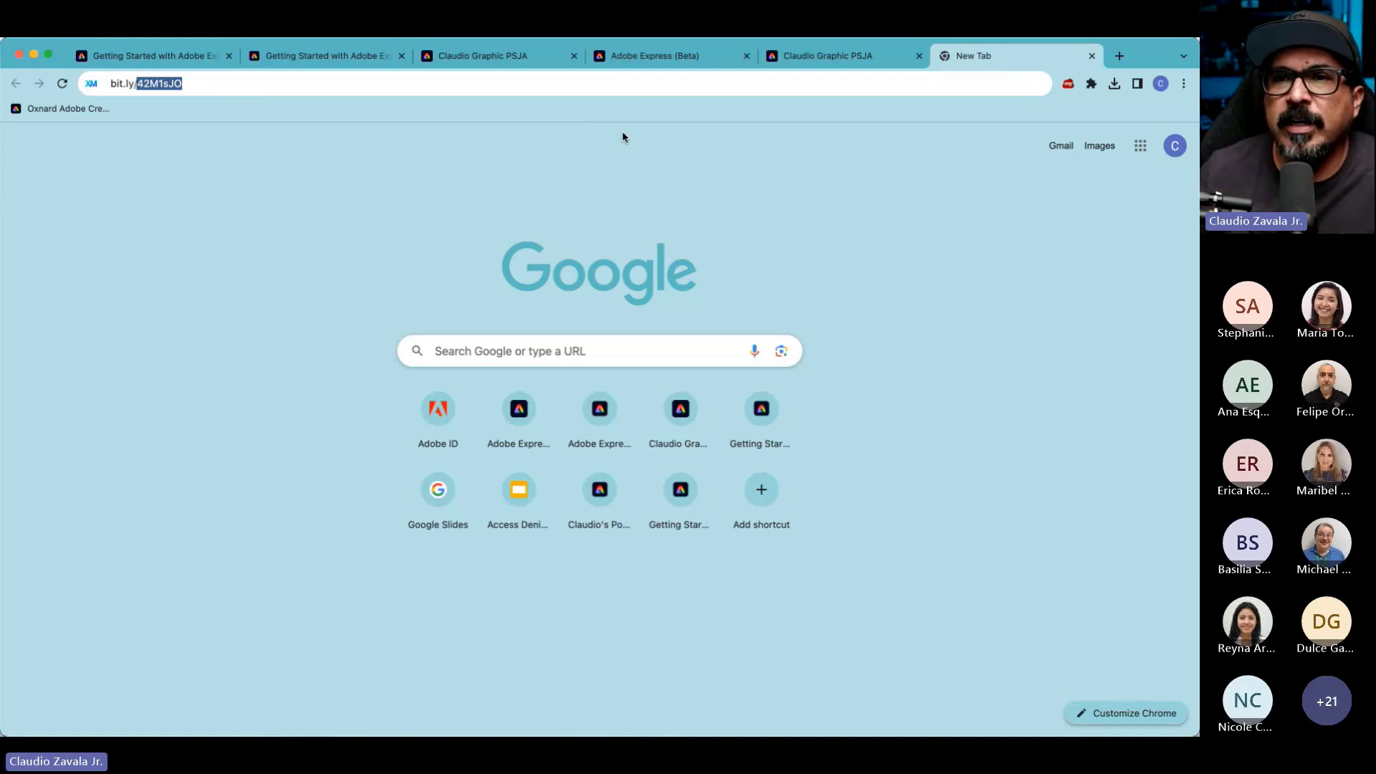
text(ps)
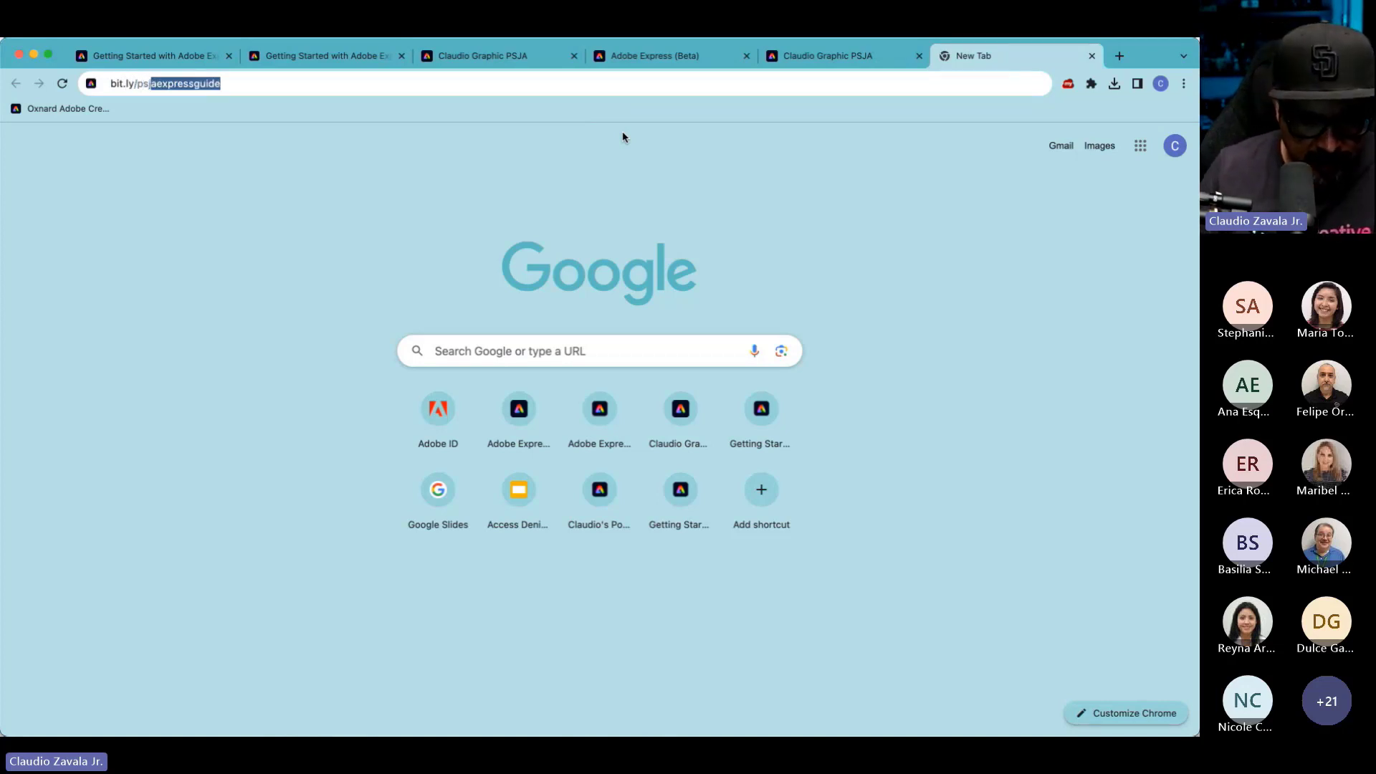
text(jaexpress)
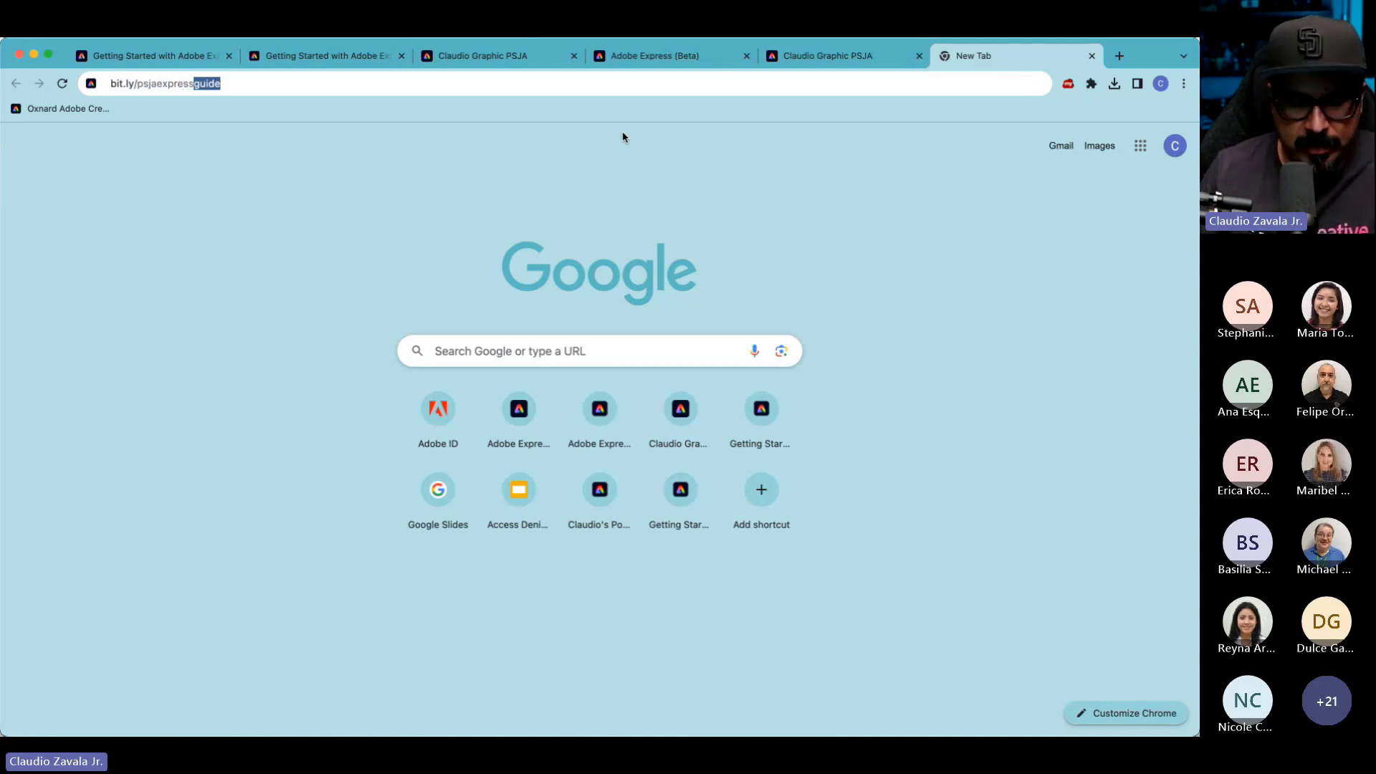
text(it)
key(super+a)
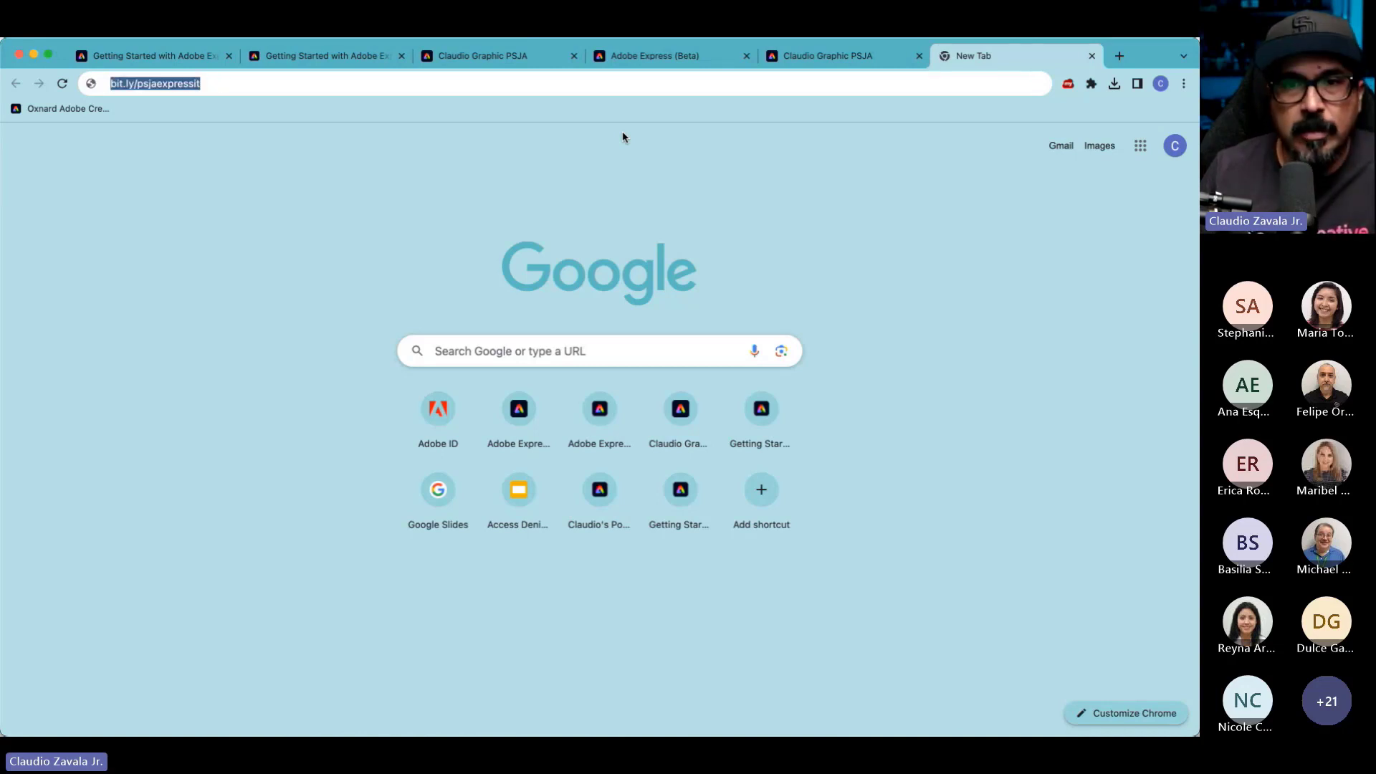
key(Return)
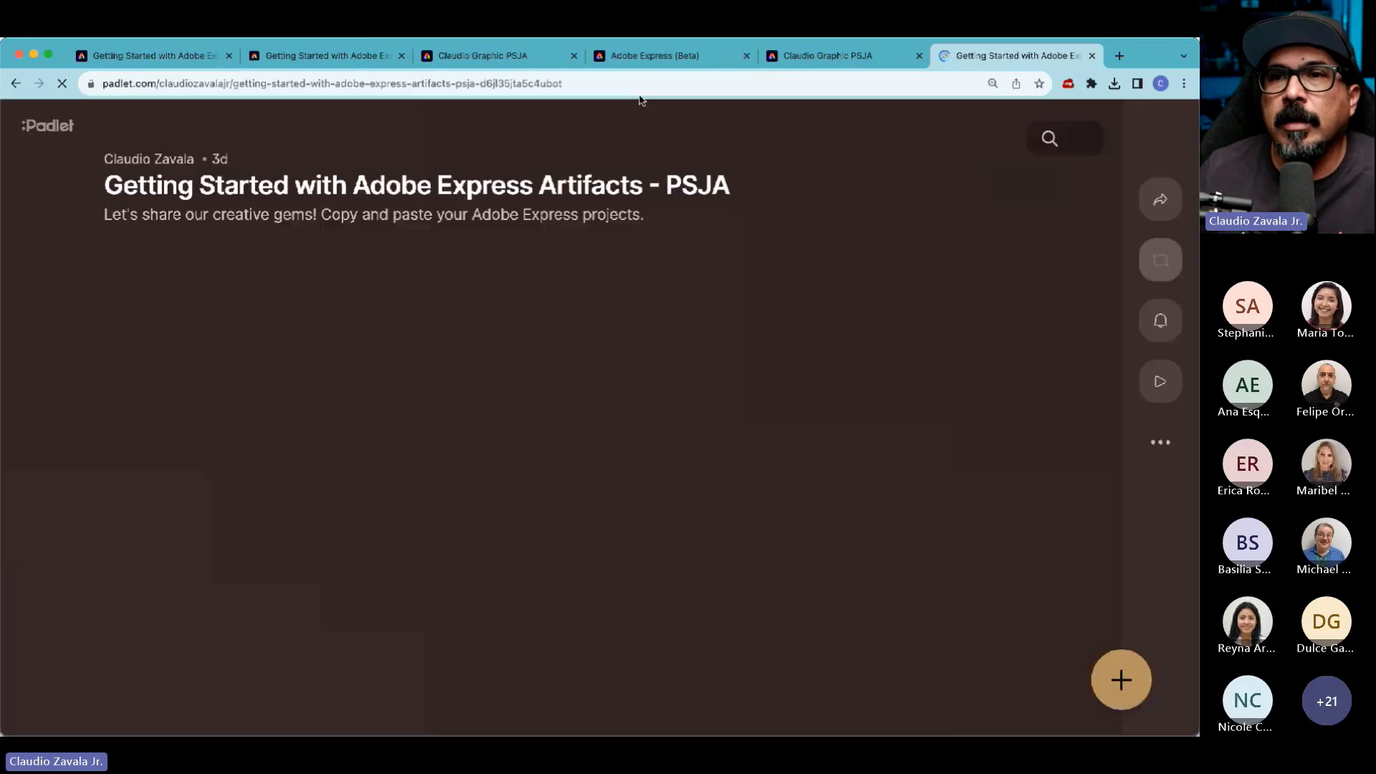
- Reopen the Getting Started with Adobe Express Artifacts - PSJA Padlet board in a new tab and look at its blank post form
key(super+w)
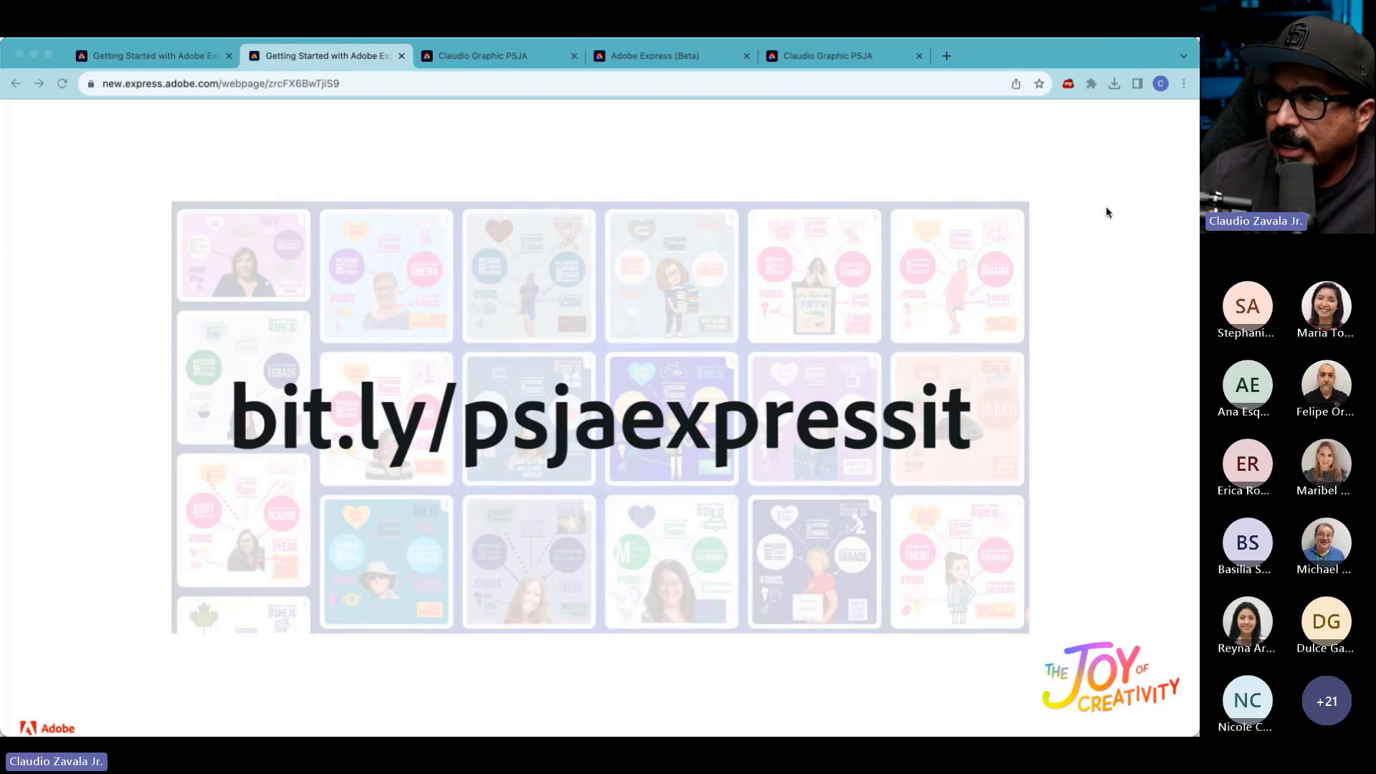
click(855, 66)
click(947, 56)
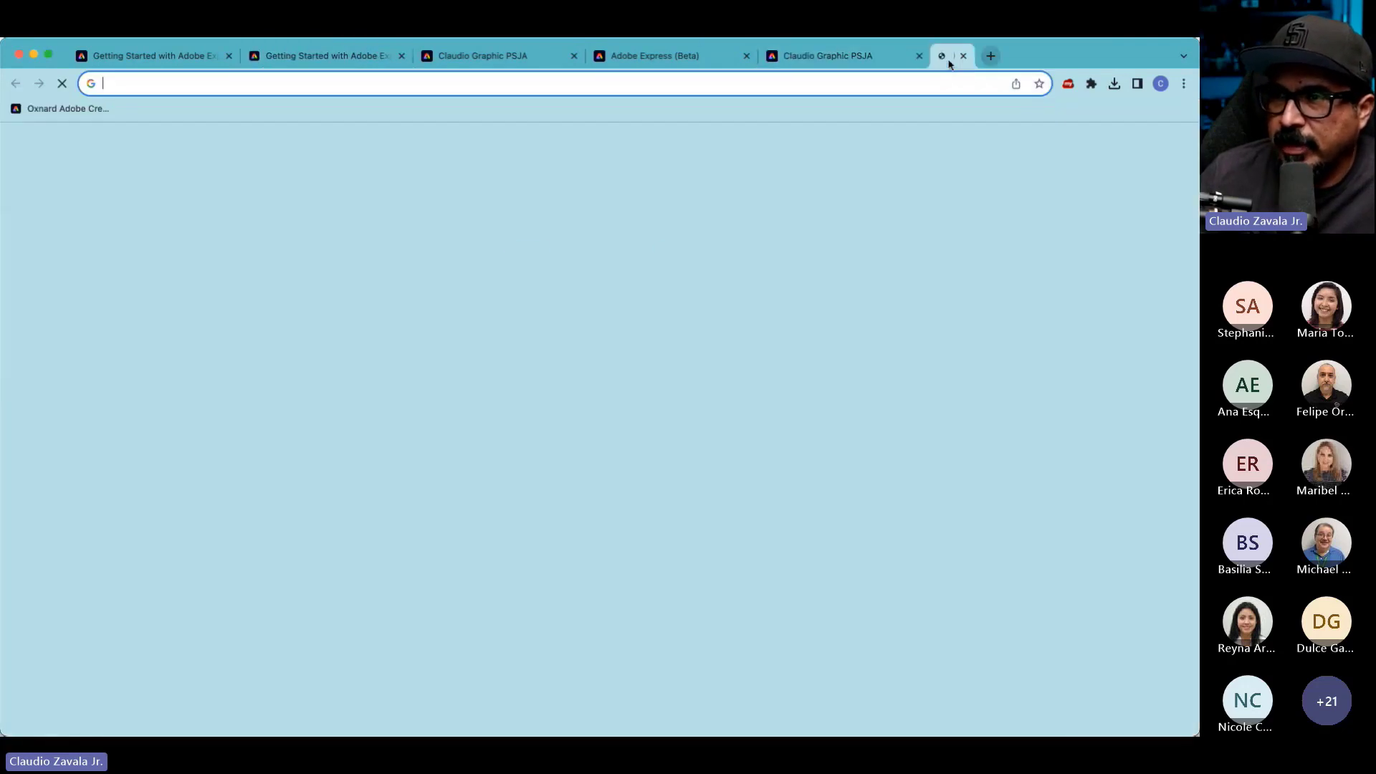
key(ctrl+v)
key(Return)
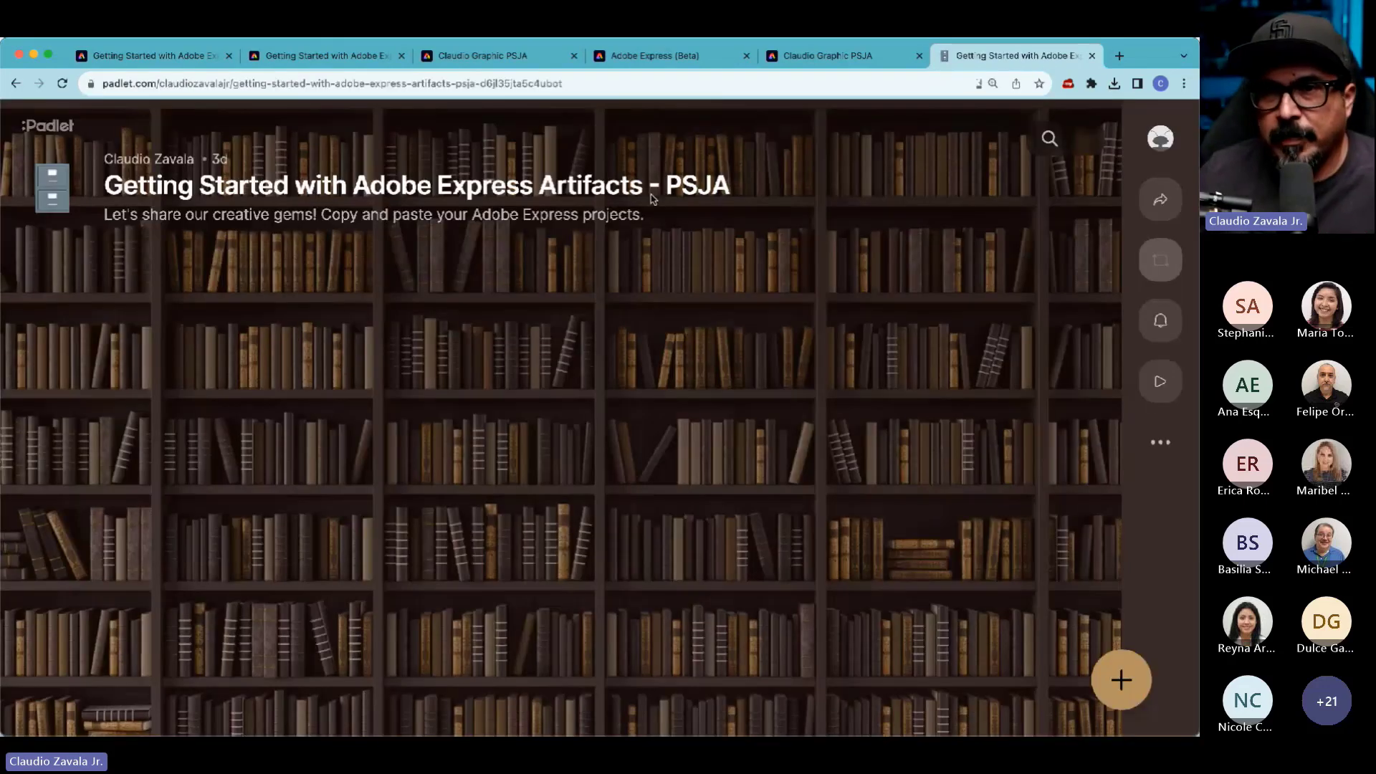
click(1118, 683)
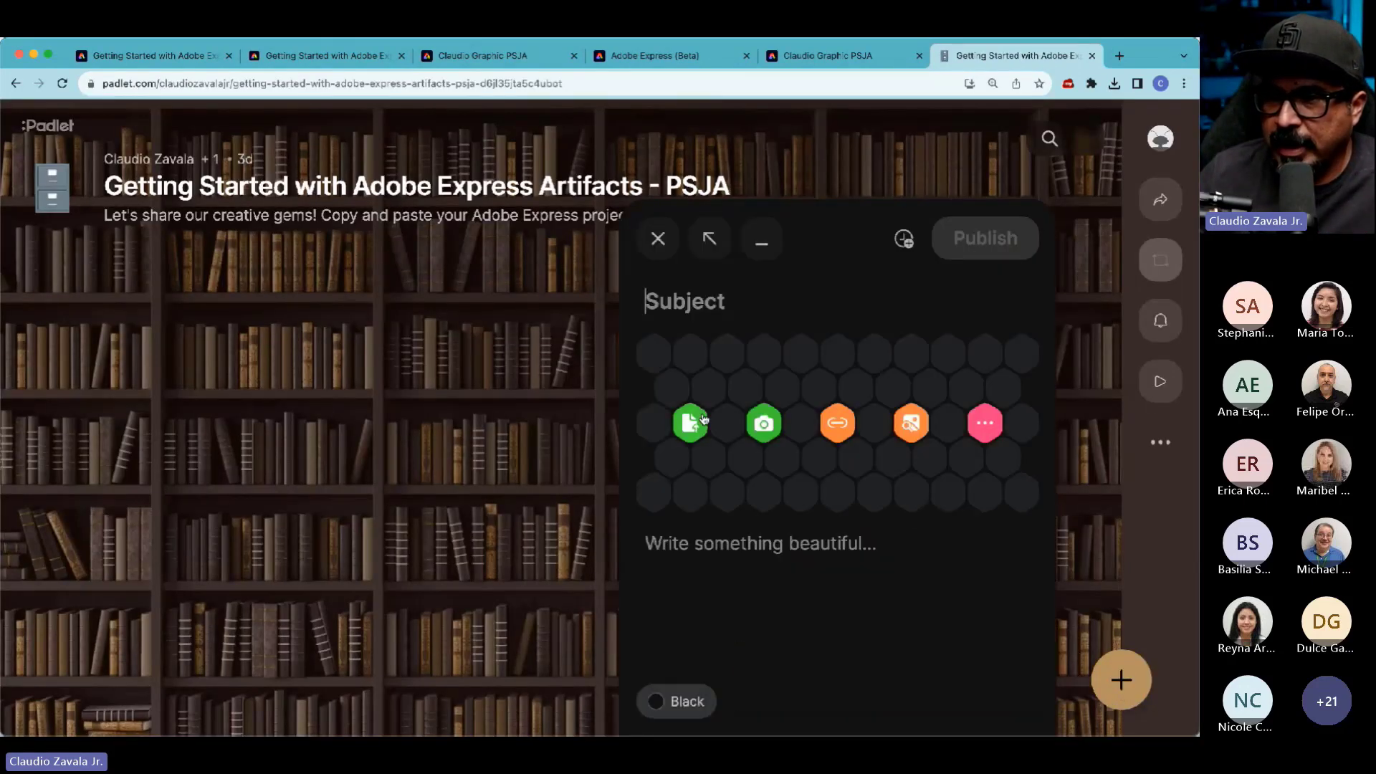
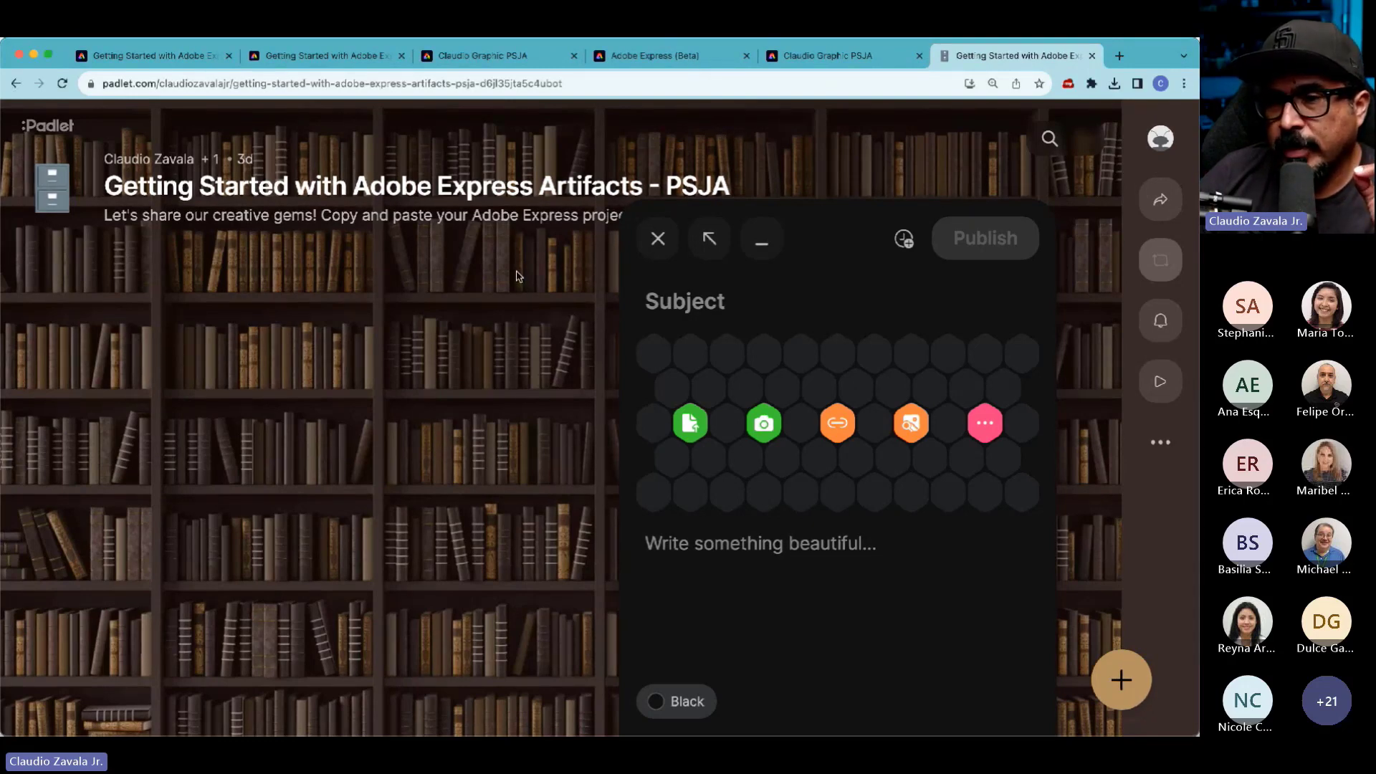
click(658, 239)
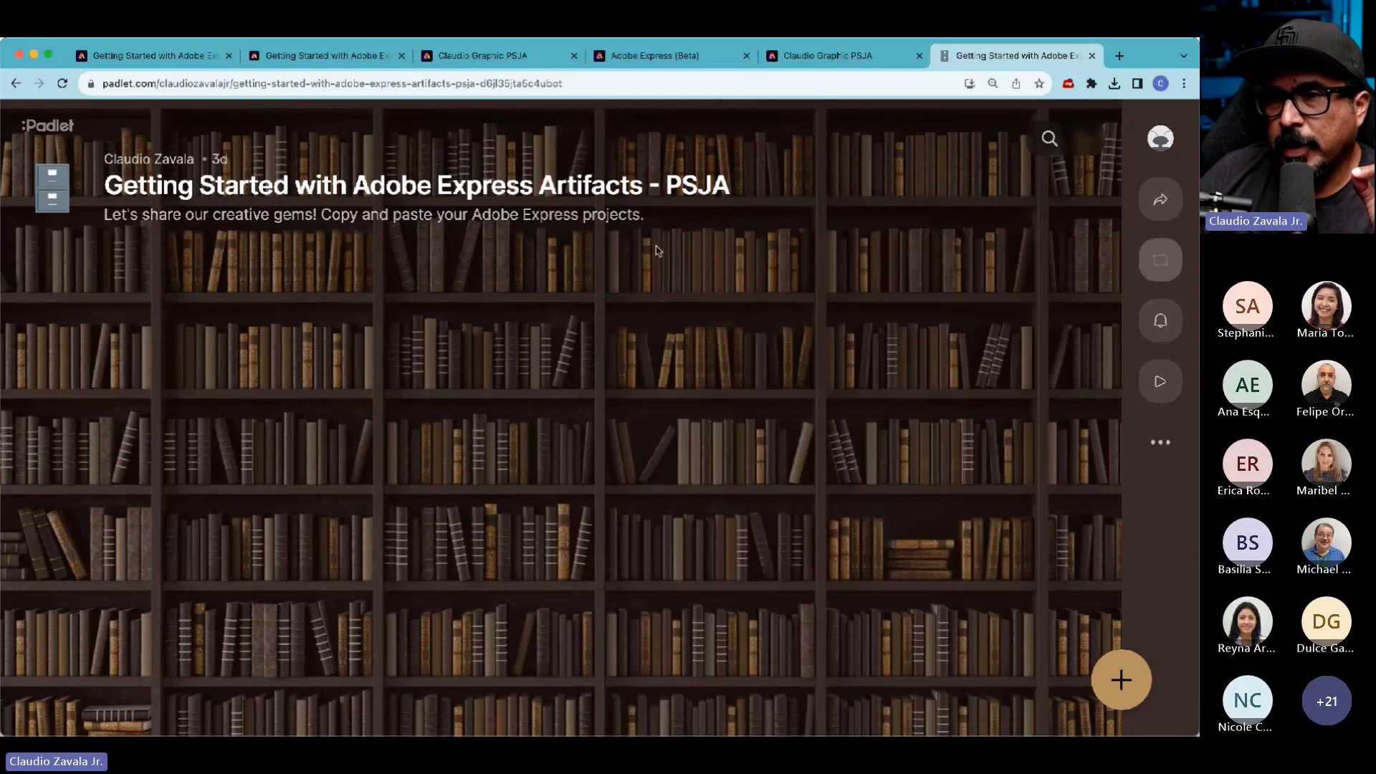
- In the editable graphic project, replace the word TEACHING with LEARNING in the BIGGEST SUCCESS text
click(836, 56)
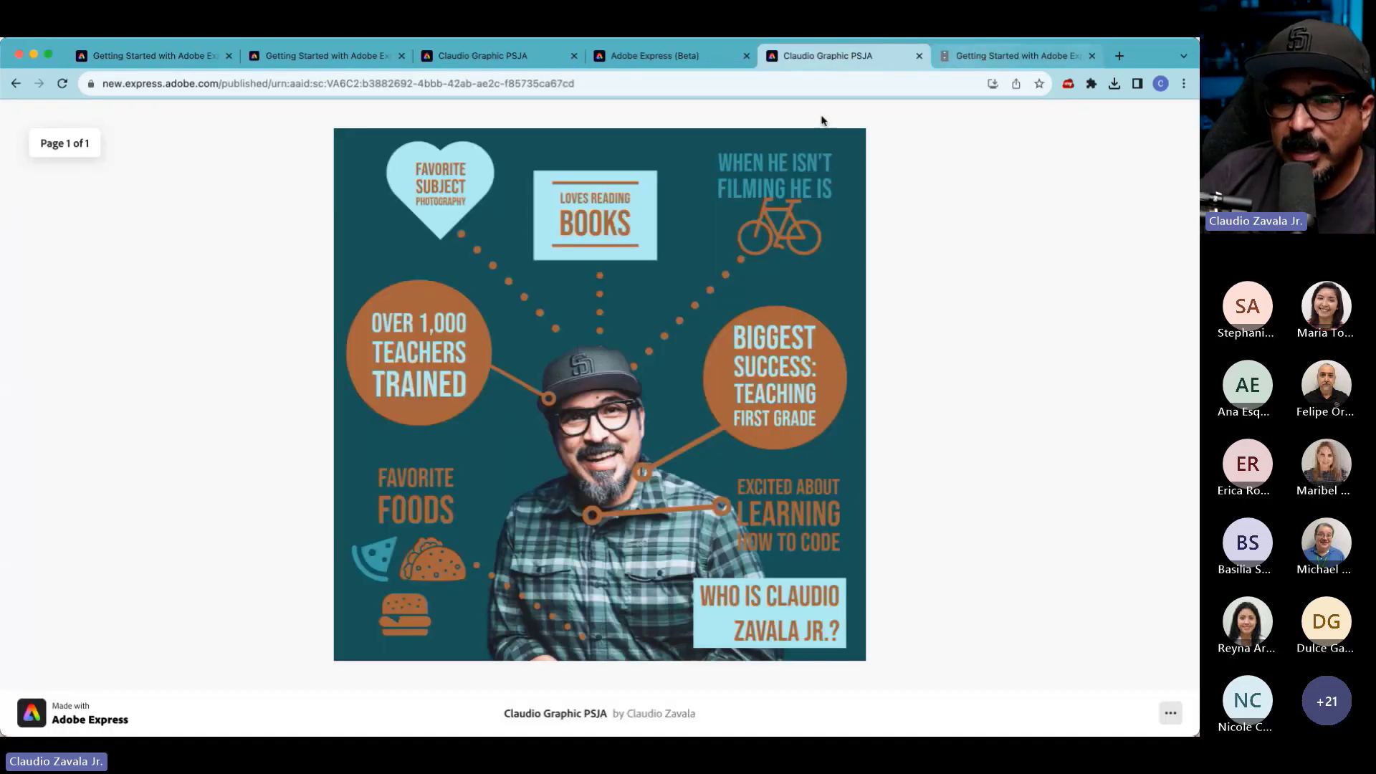
click(479, 65)
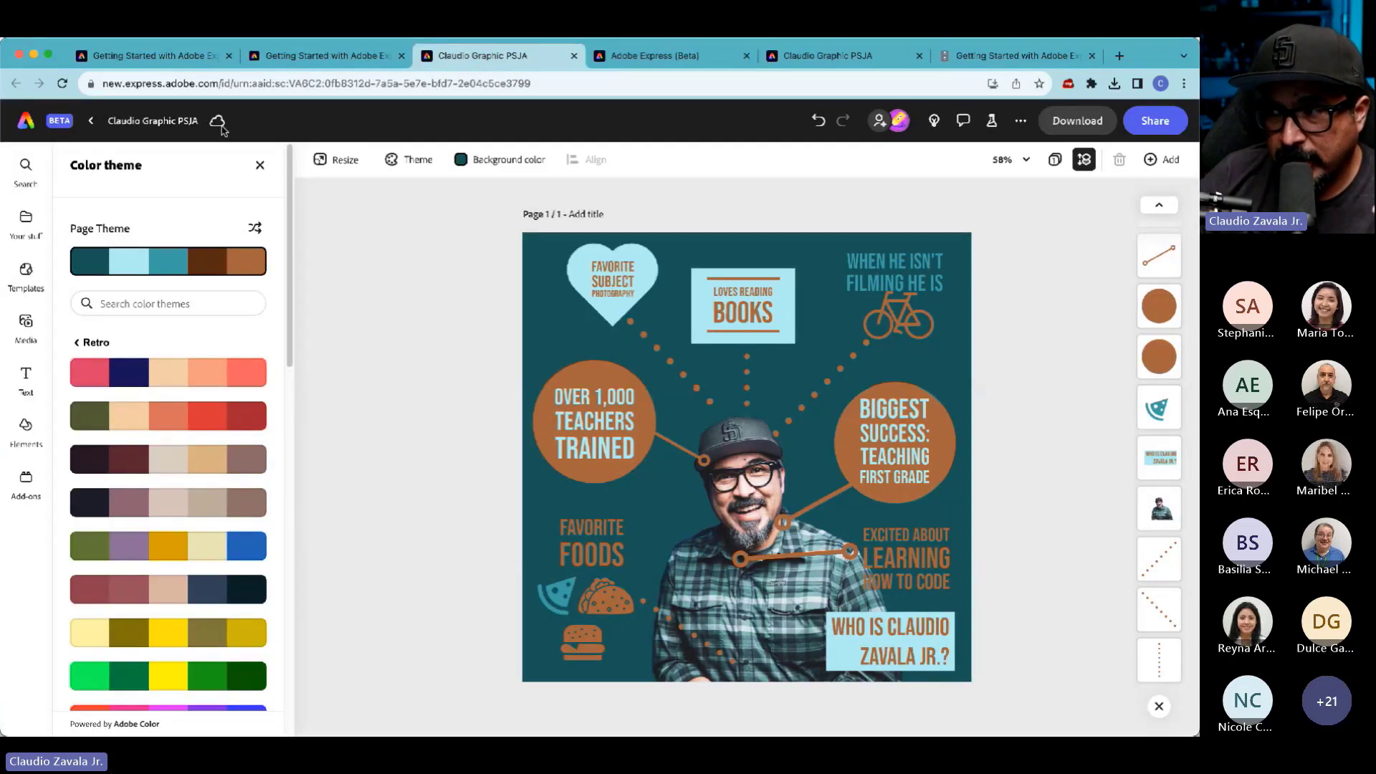
click(586, 457)
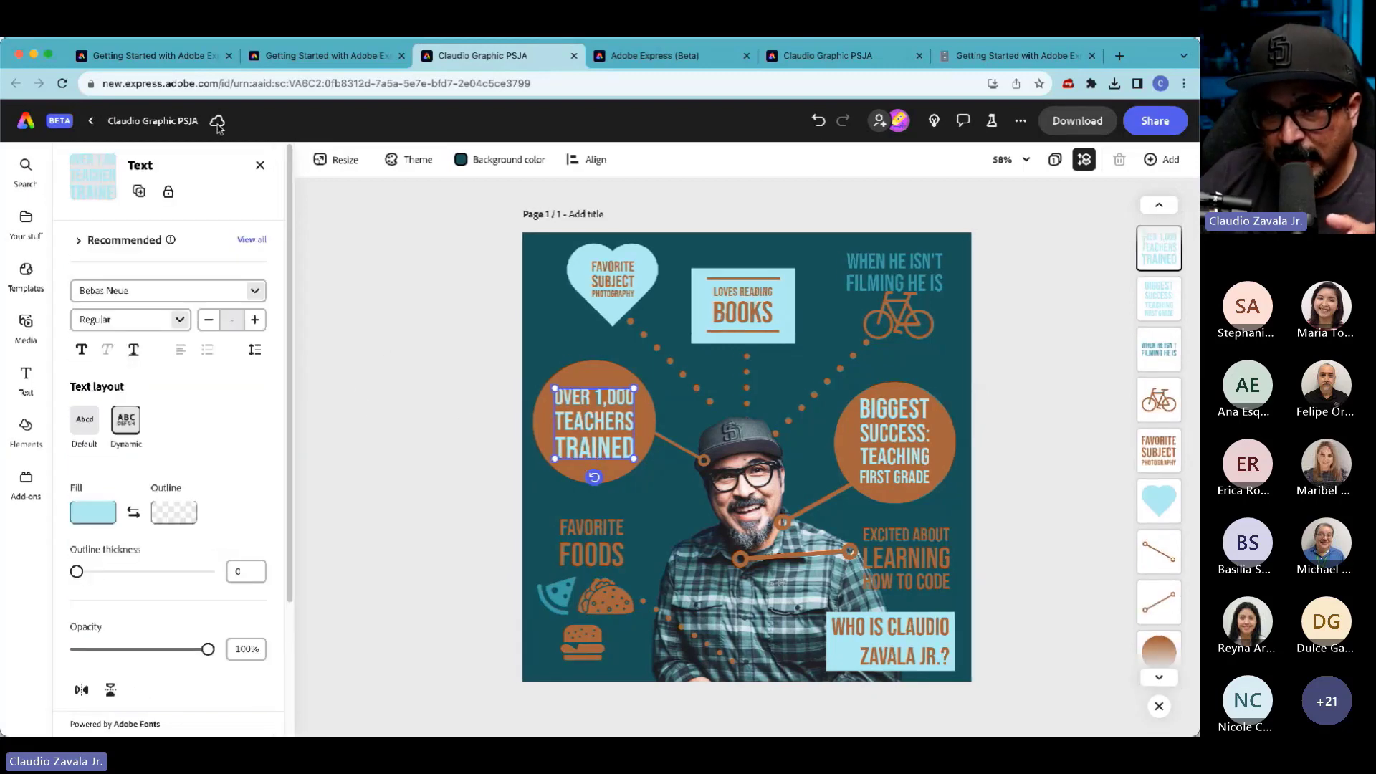
click(921, 457)
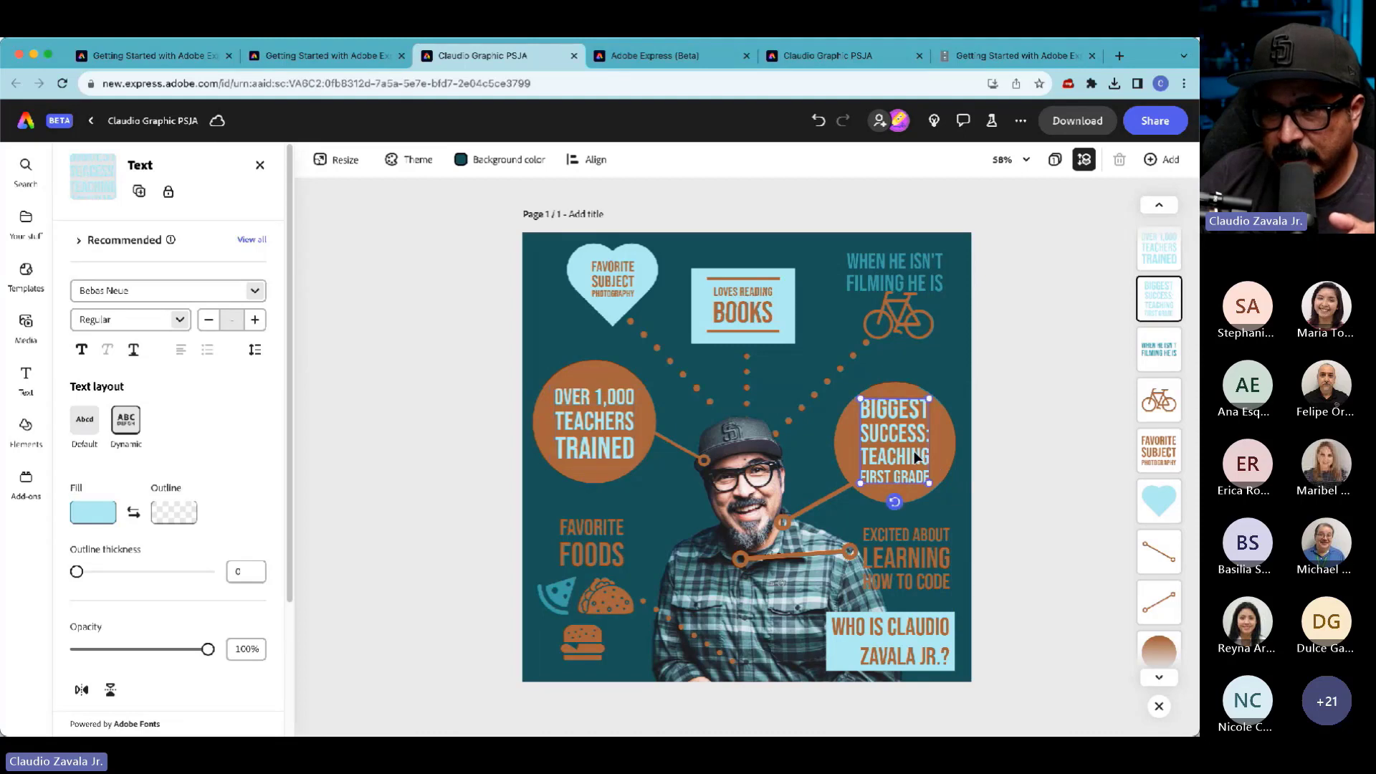
double_click(915, 450)
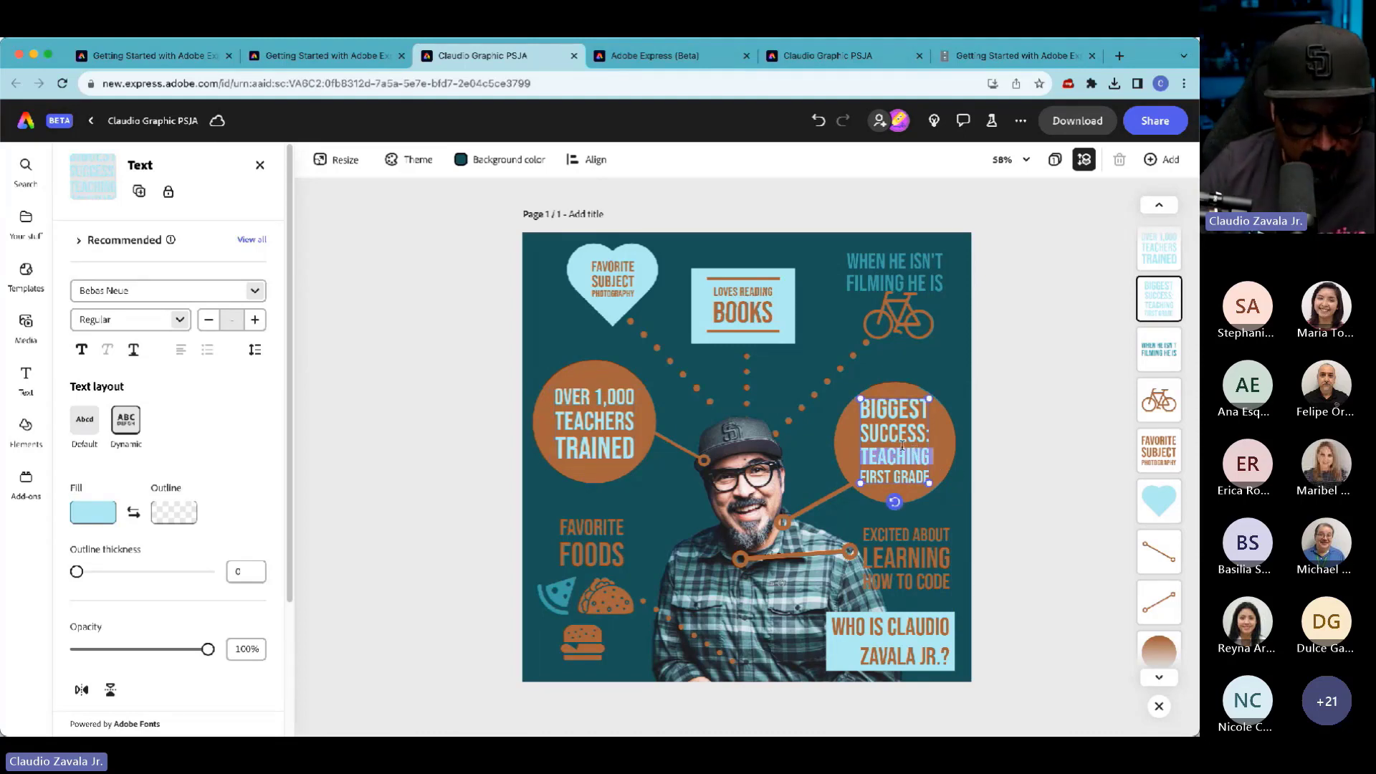
text(LEARNING)
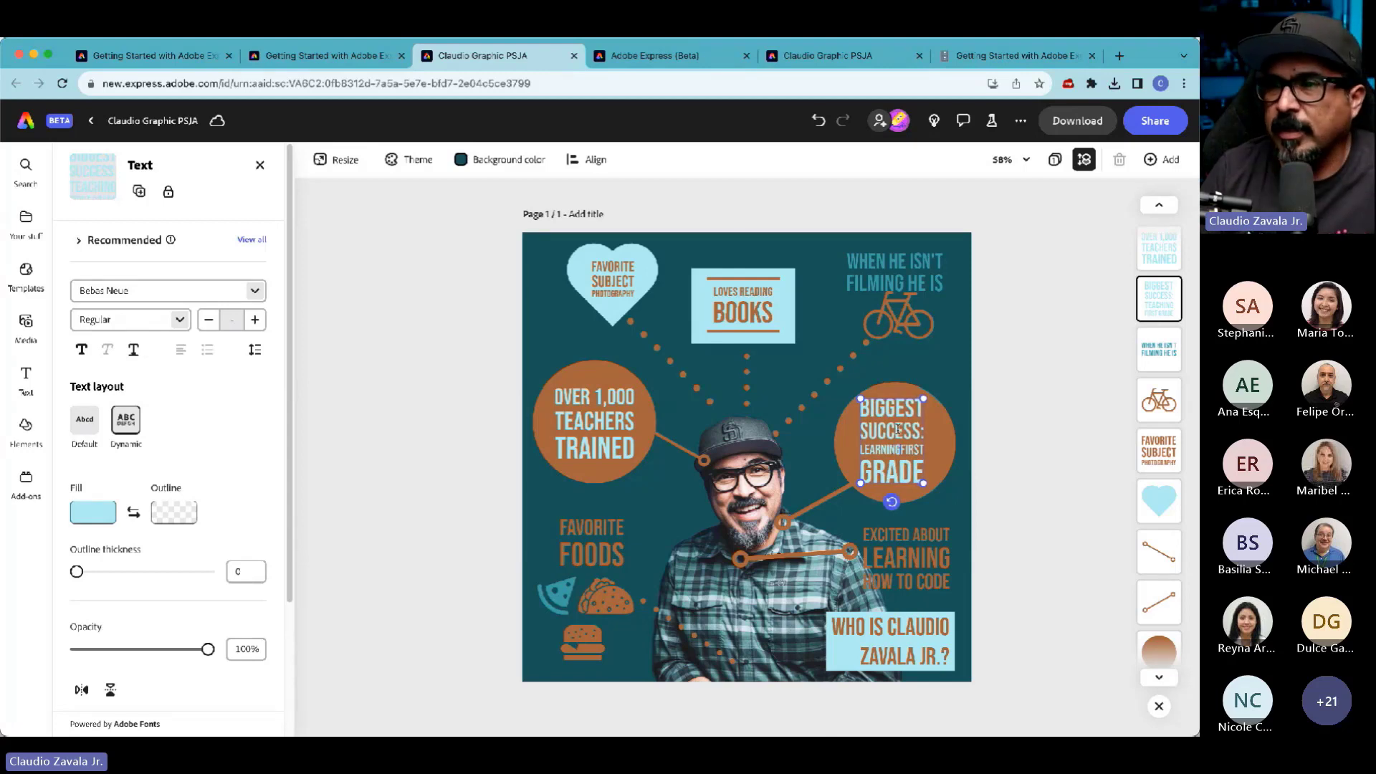
key(Escape)
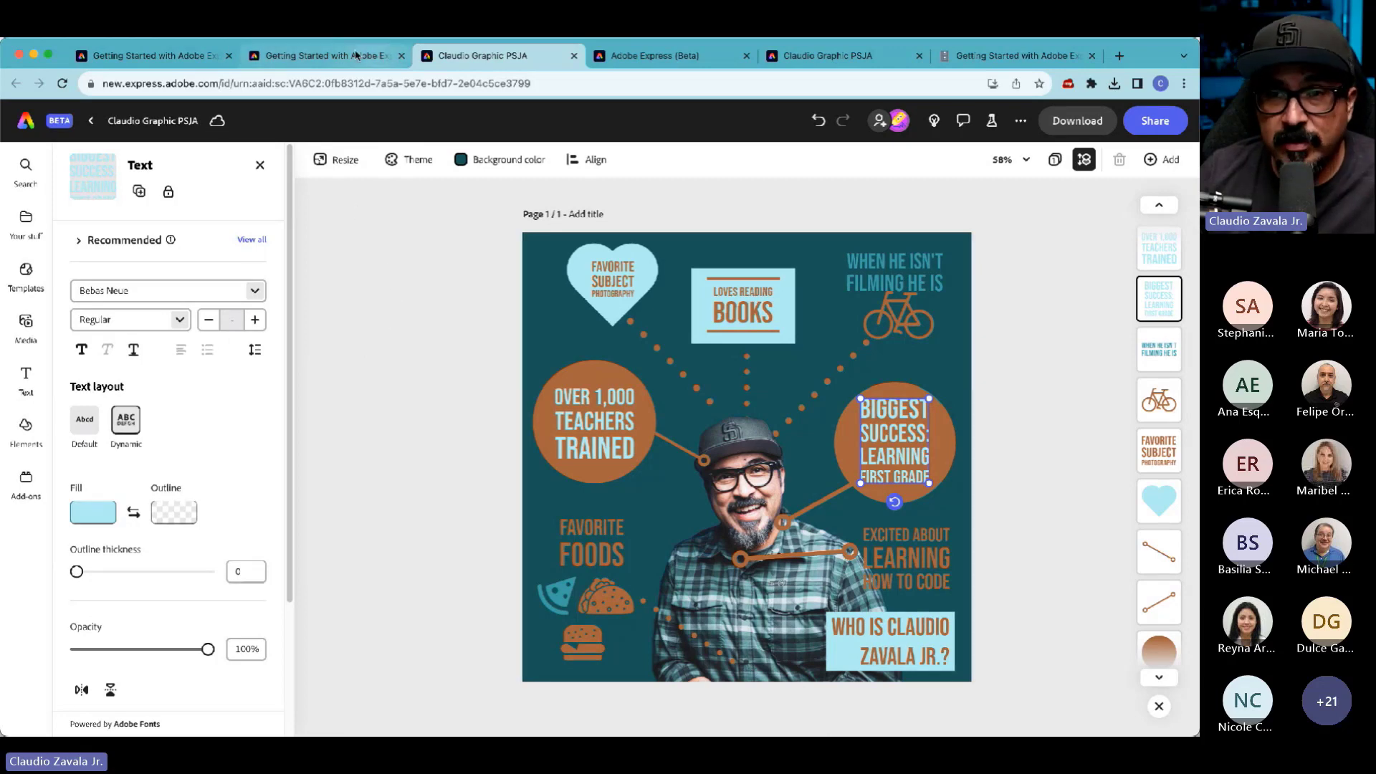
- Play the "I Am From...." sample video on the presentation webpage, close it, and continue to the "Let's make it stick!" section
click(294, 53)
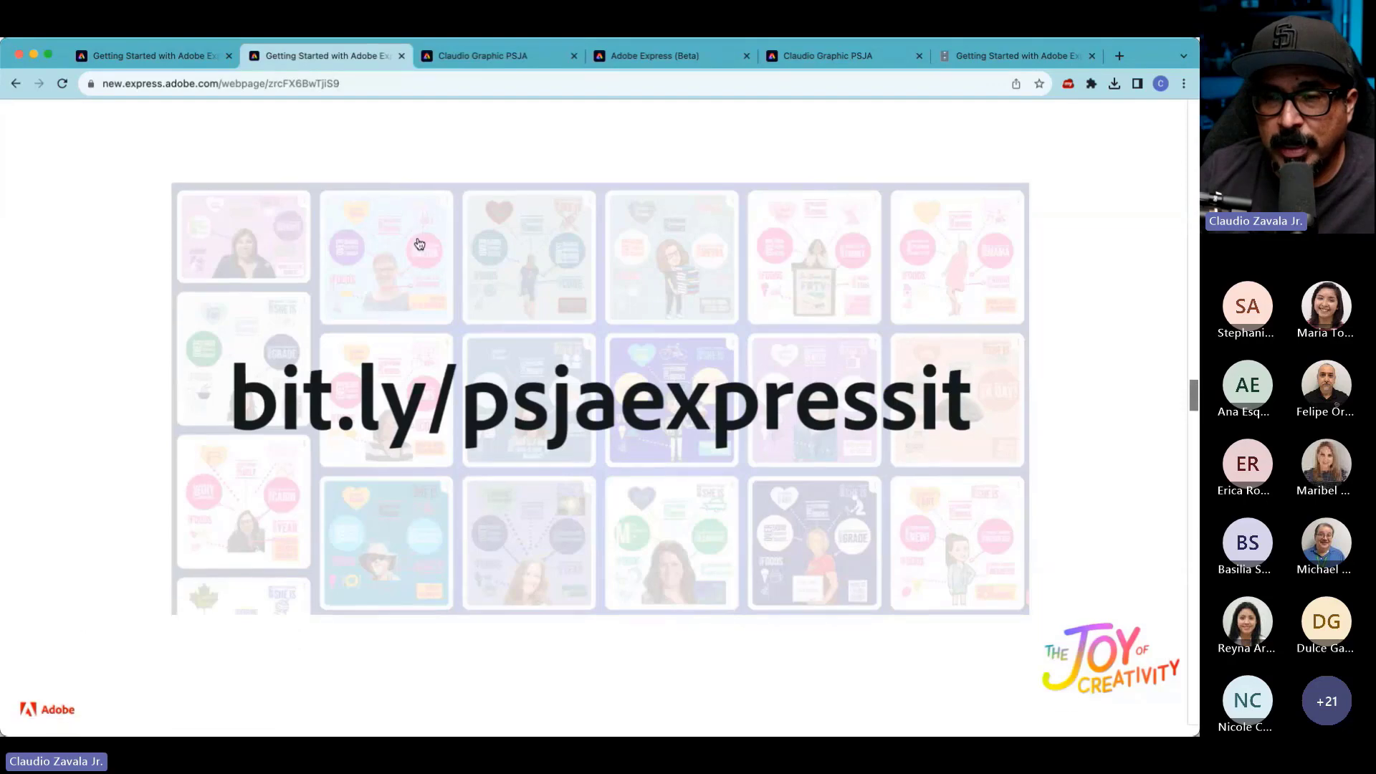
scroll(419, 244, down, 5)
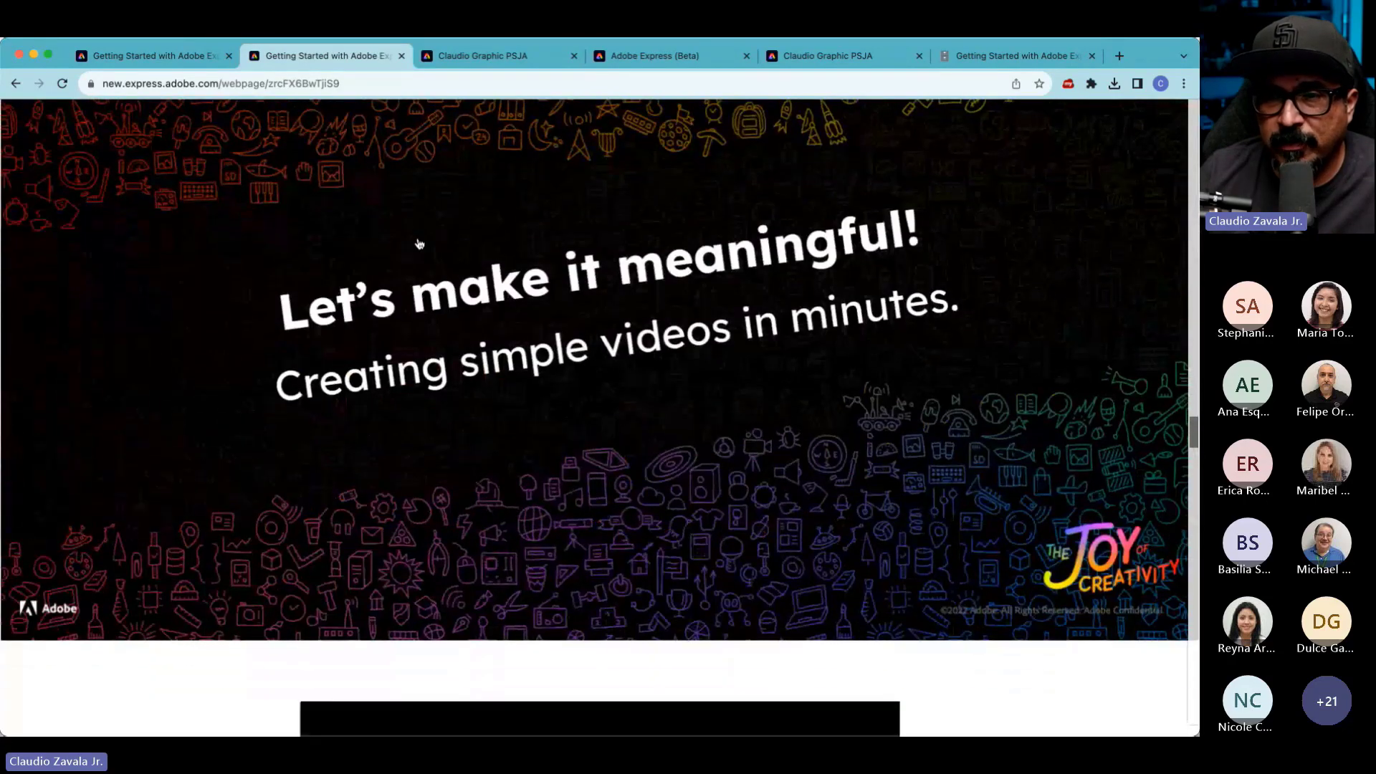
scroll(420, 243, down, 10)
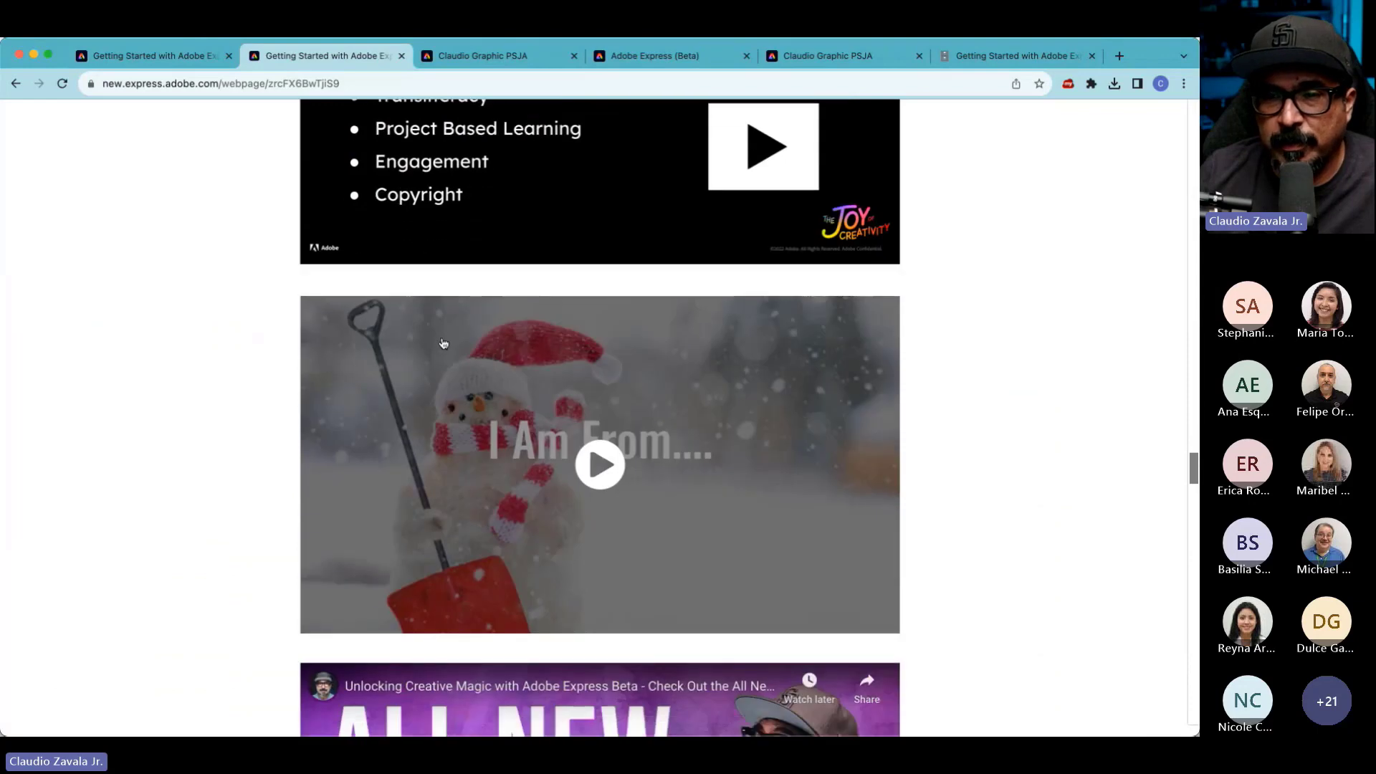
click(443, 343)
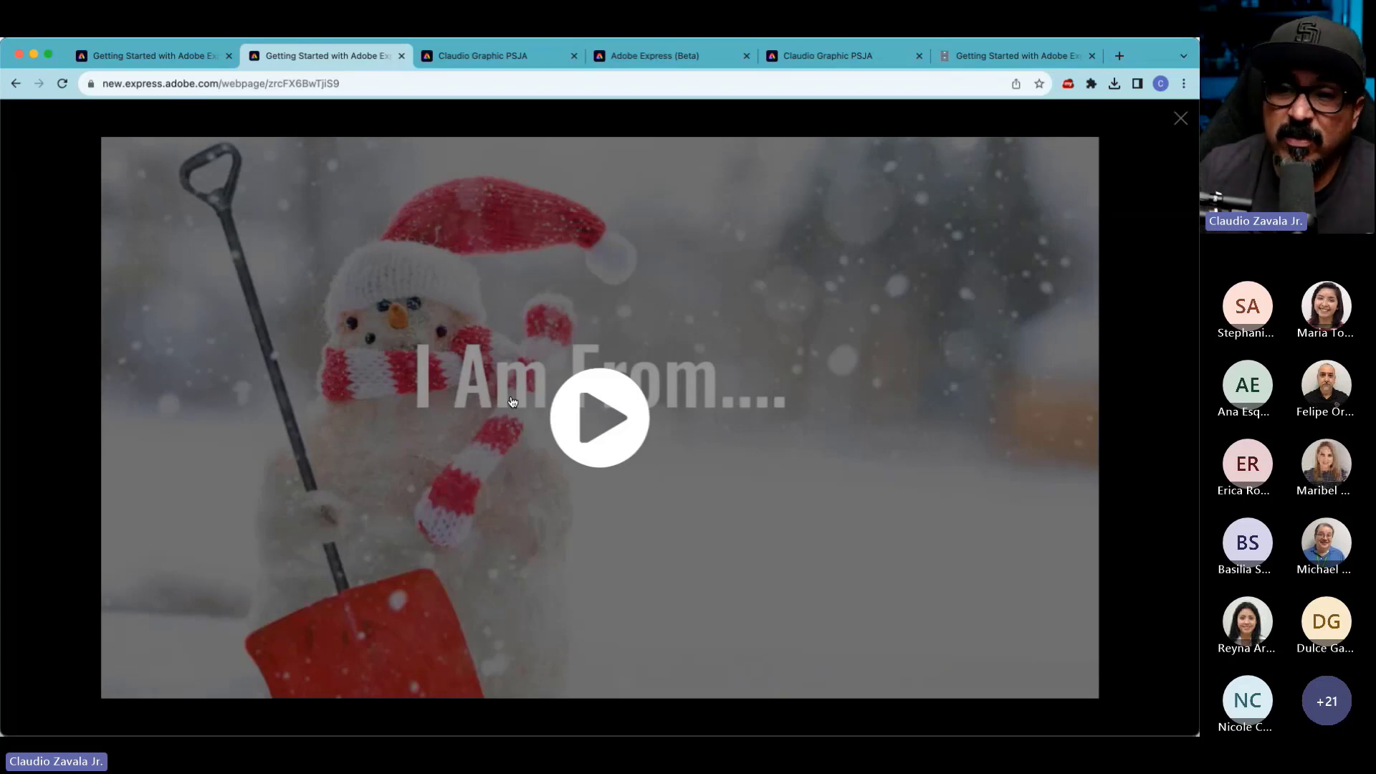
click(573, 416)
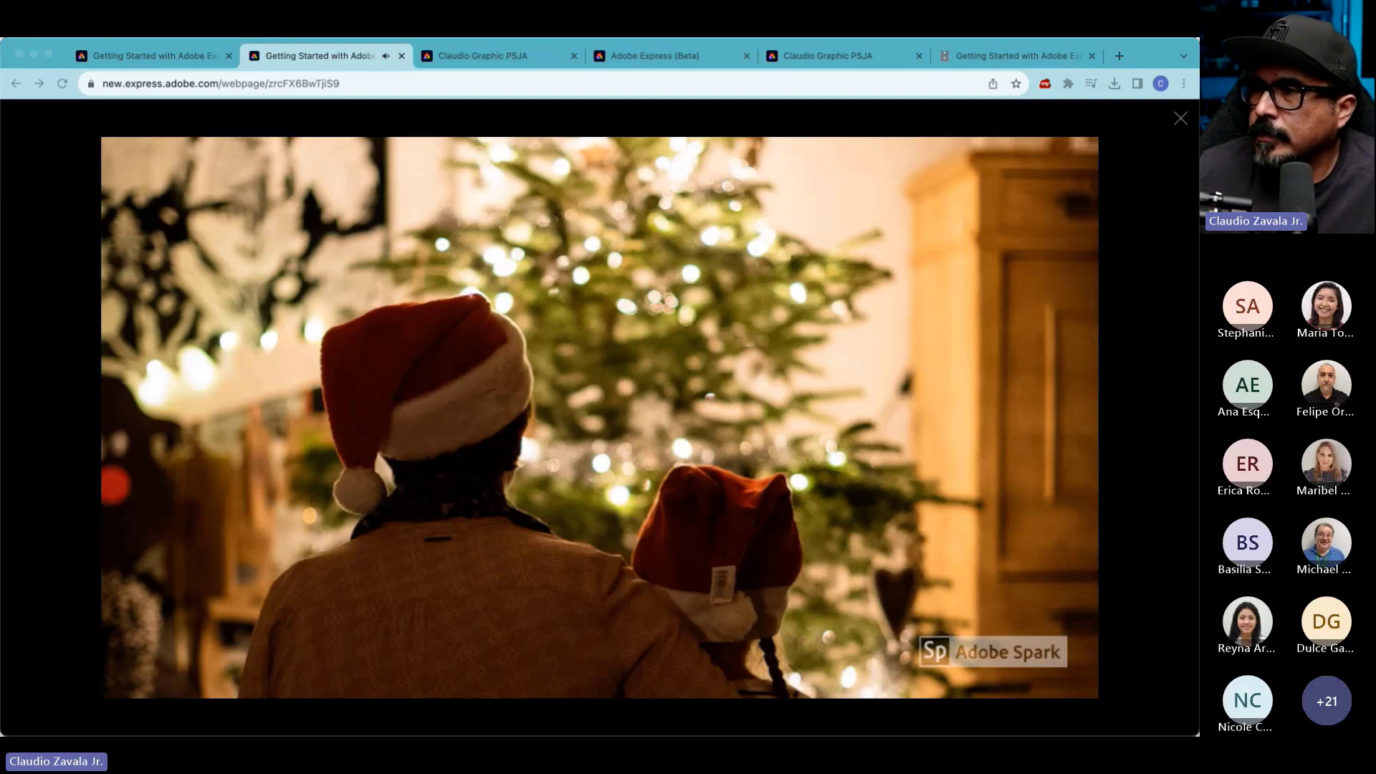
click(1157, 606)
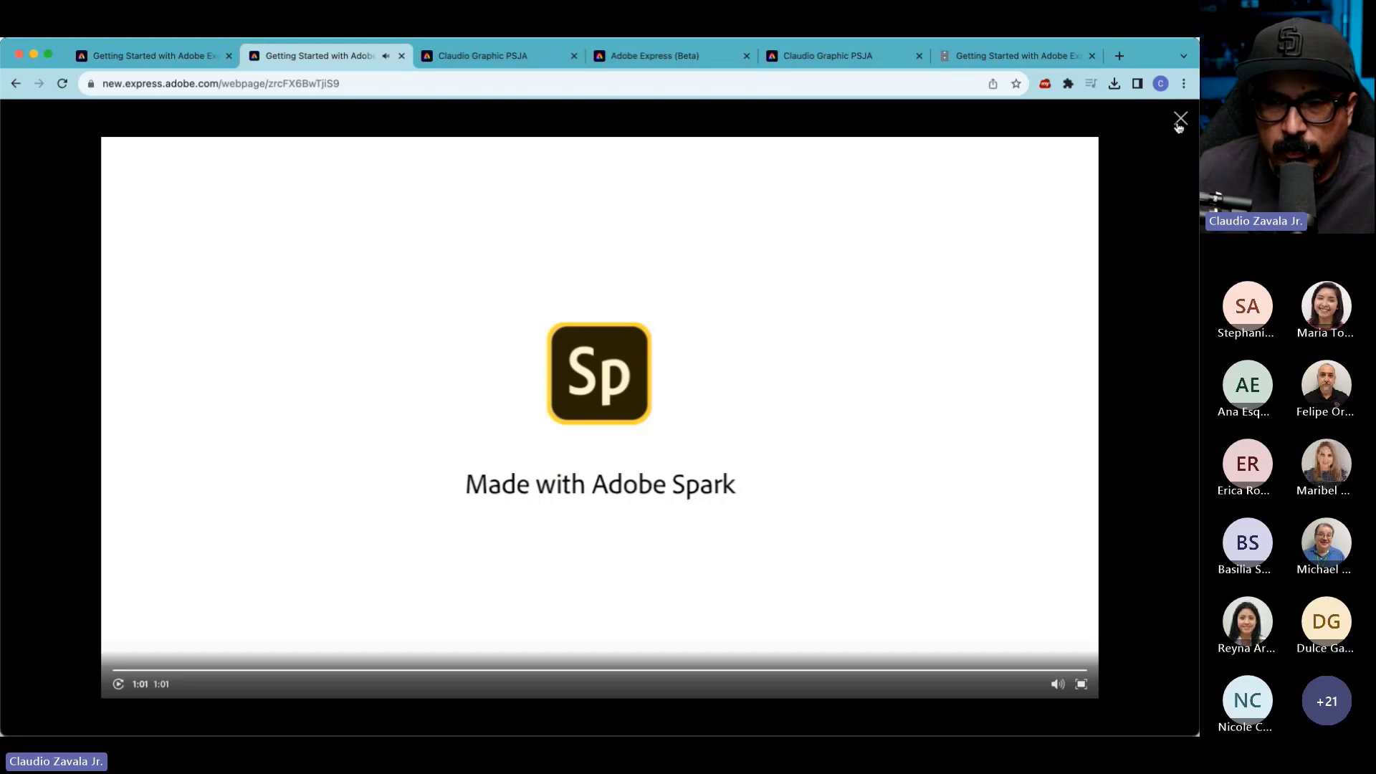
click(1179, 119)
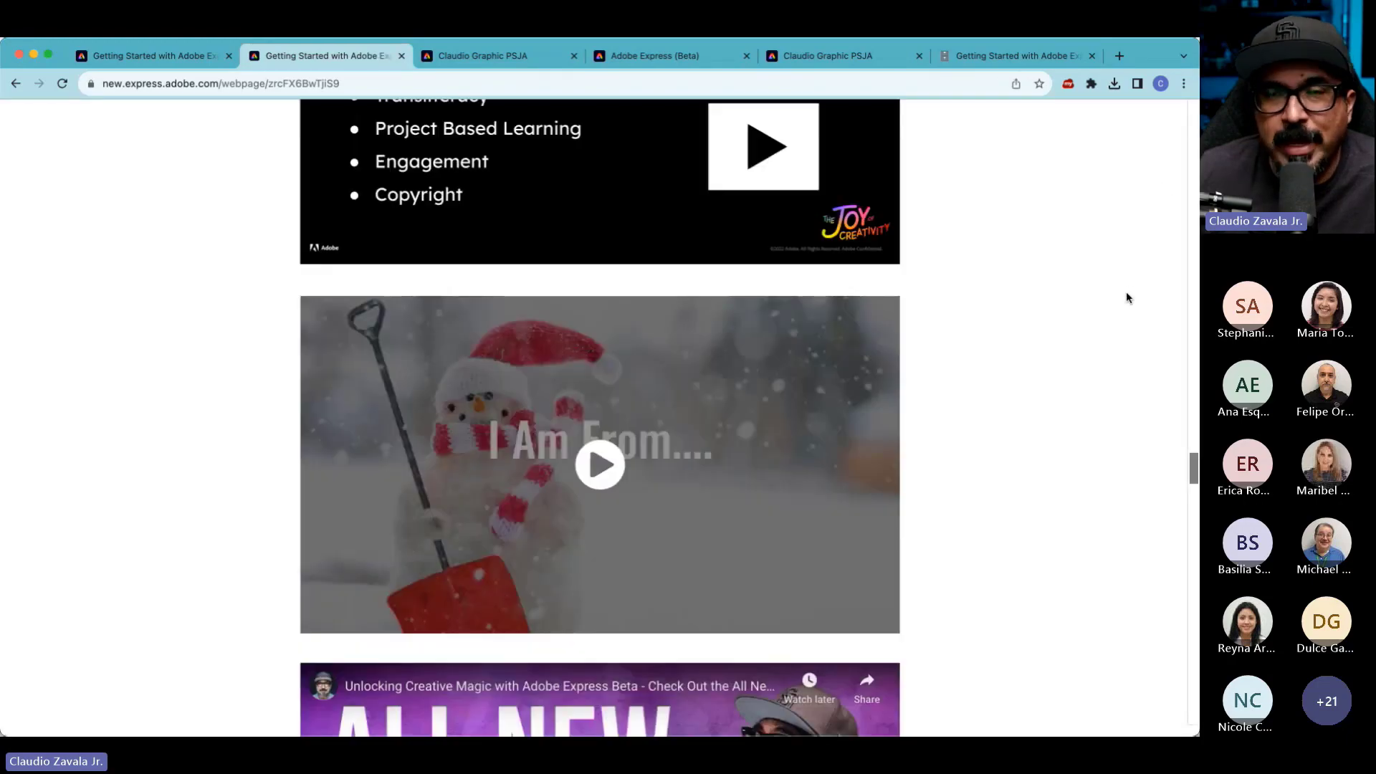
scroll(1127, 295, down, 10)
scroll(1127, 302, down, 3)
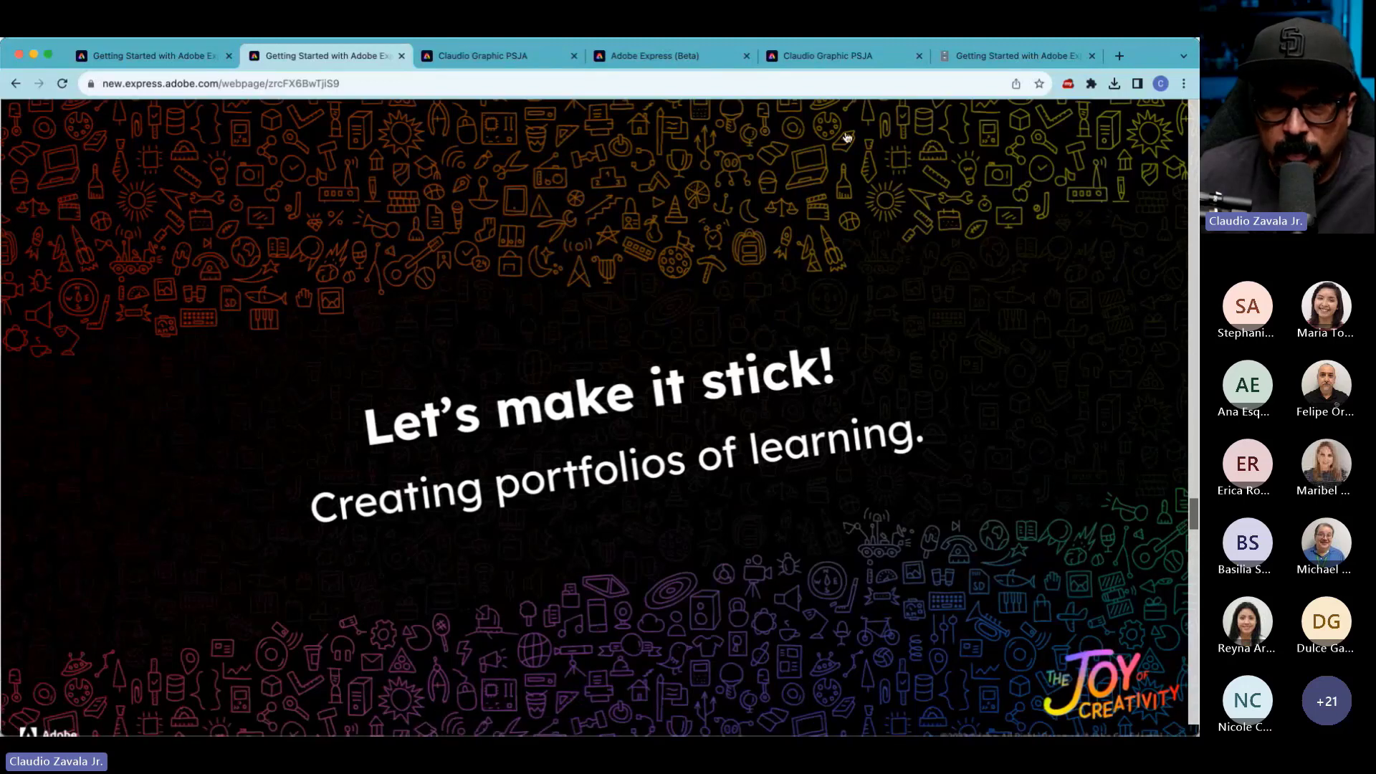
- Leave the graphic project and return to the Adobe Express home page
click(500, 57)
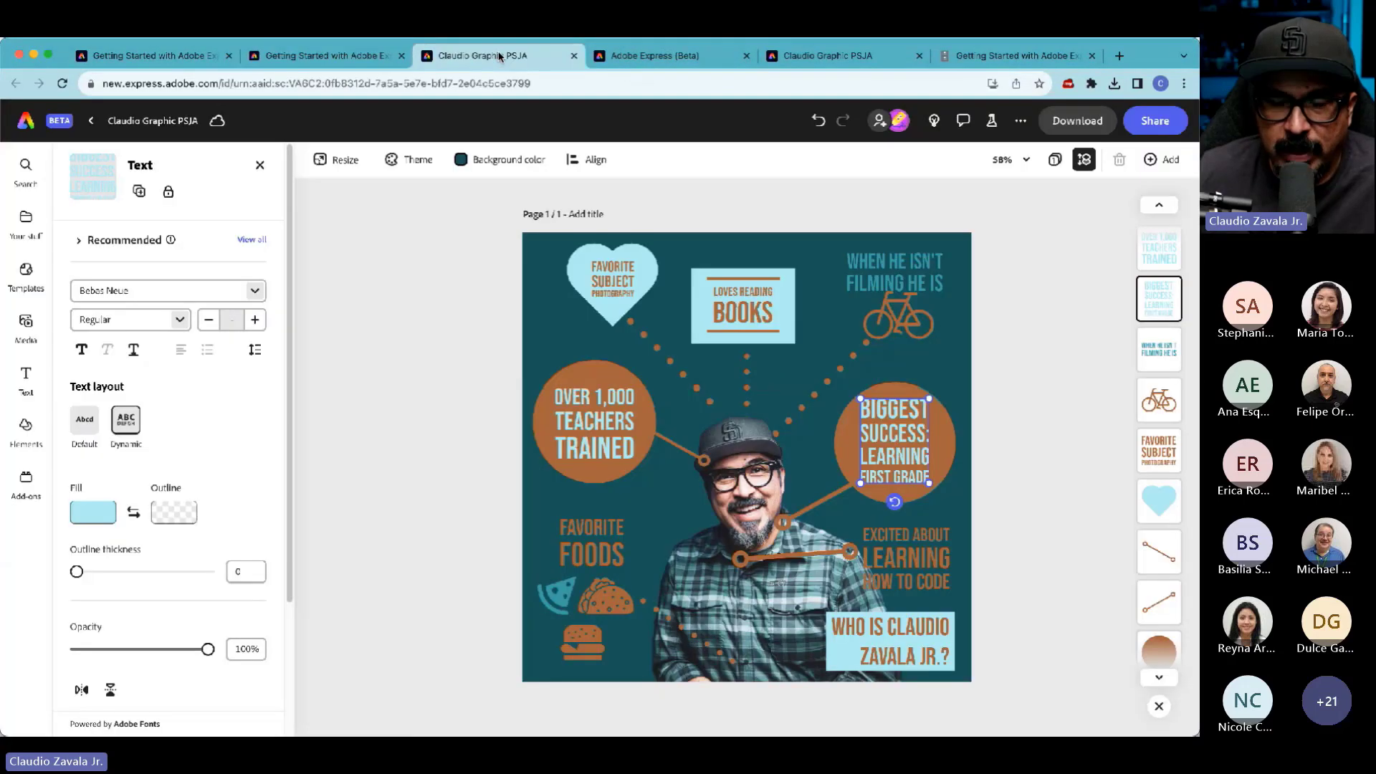
click(478, 275)
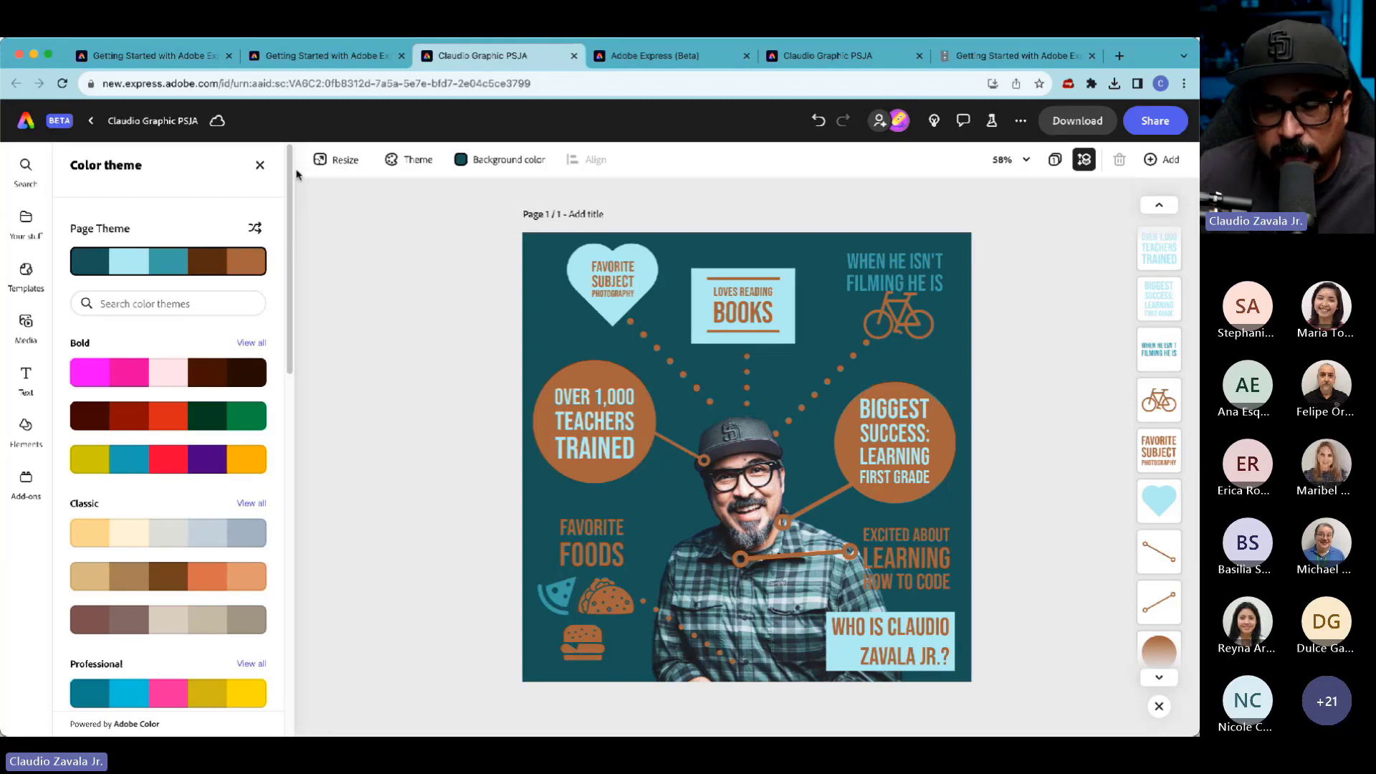
click(34, 130)
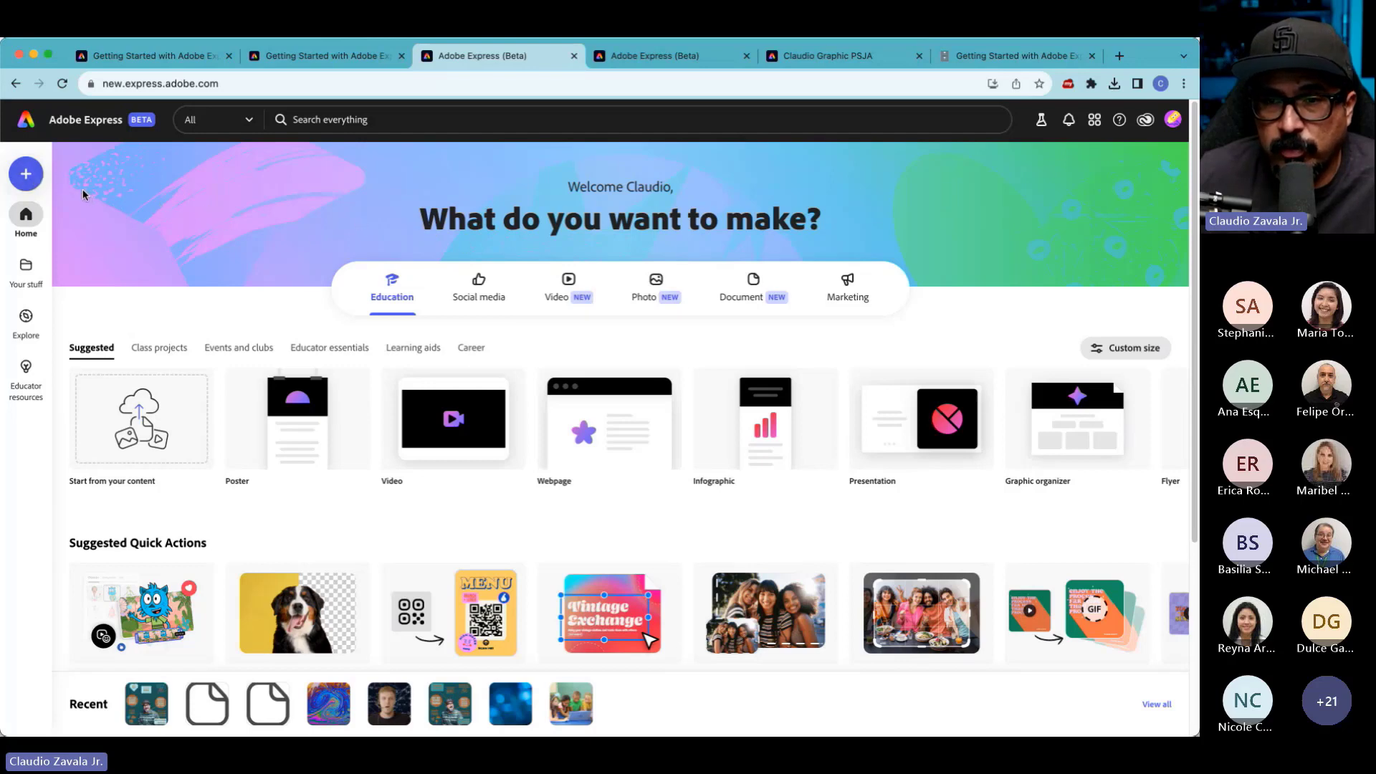
- Create a 1,920 x 1,080 px video from scratch using the Video category
click(34, 178)
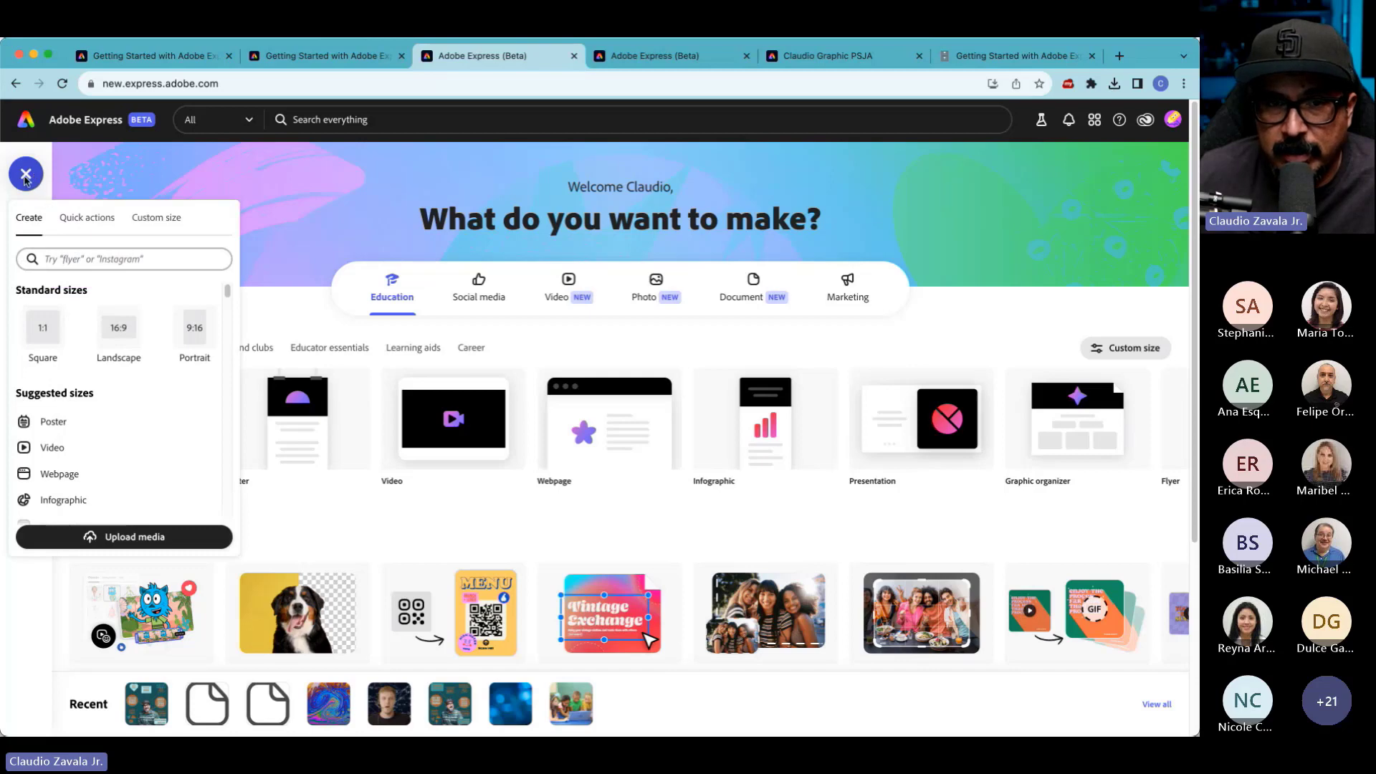
click(27, 176)
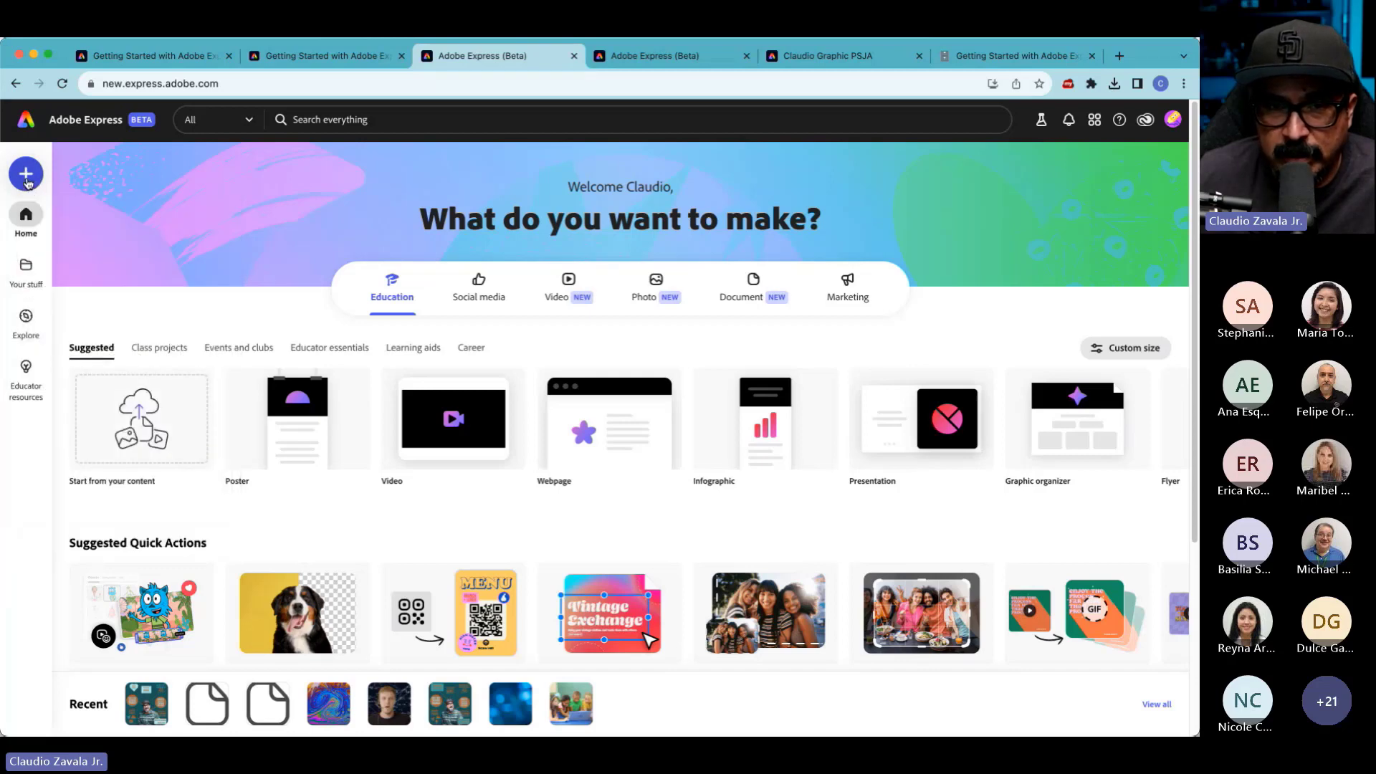
click(26, 176)
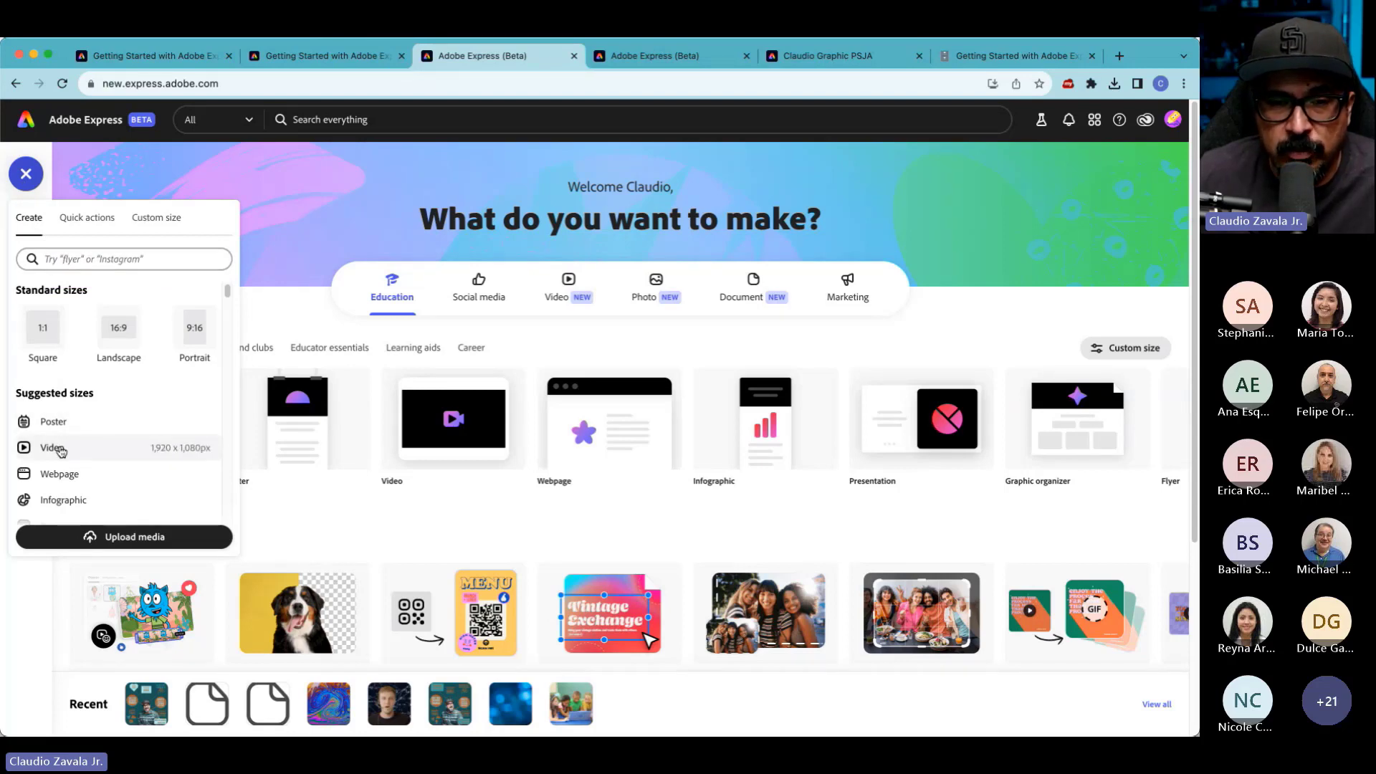
click(571, 301)
click(571, 302)
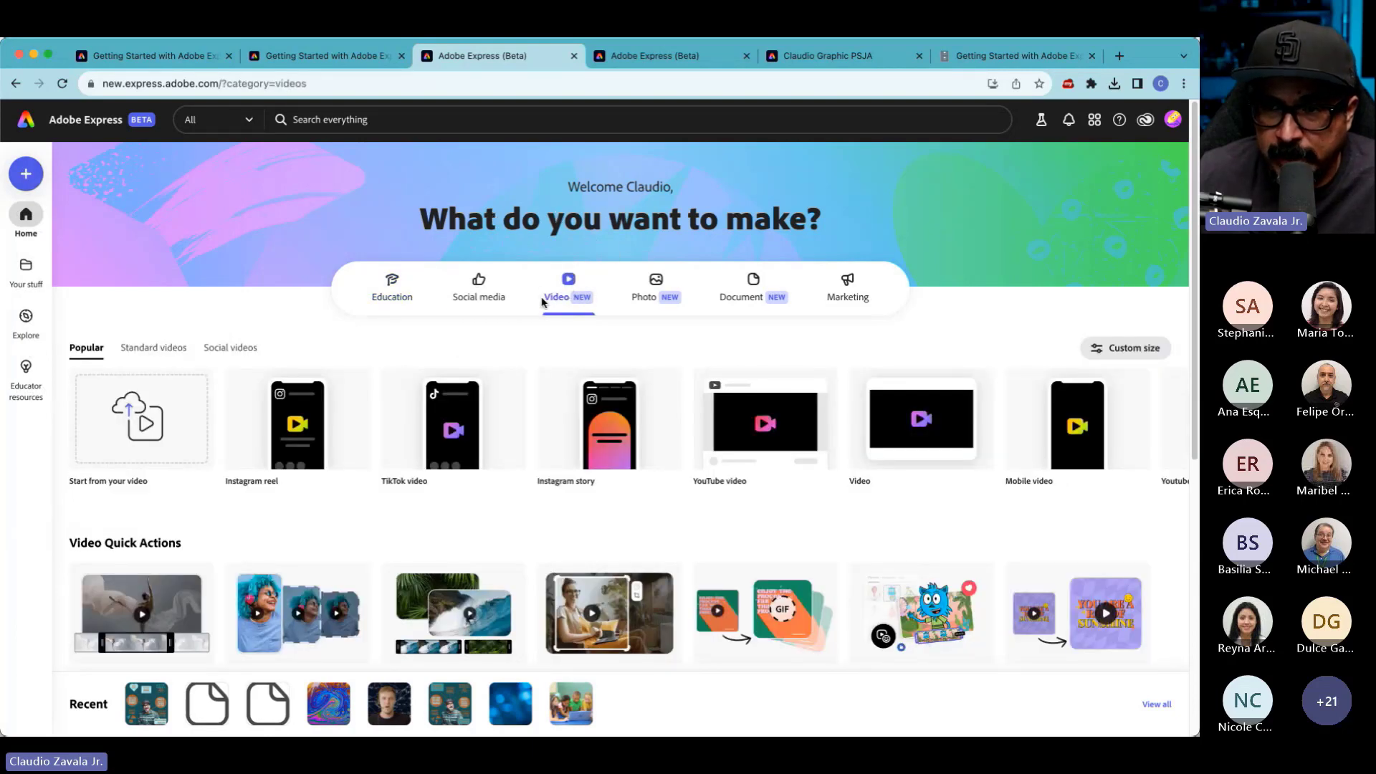
mouse_move(242, 451)
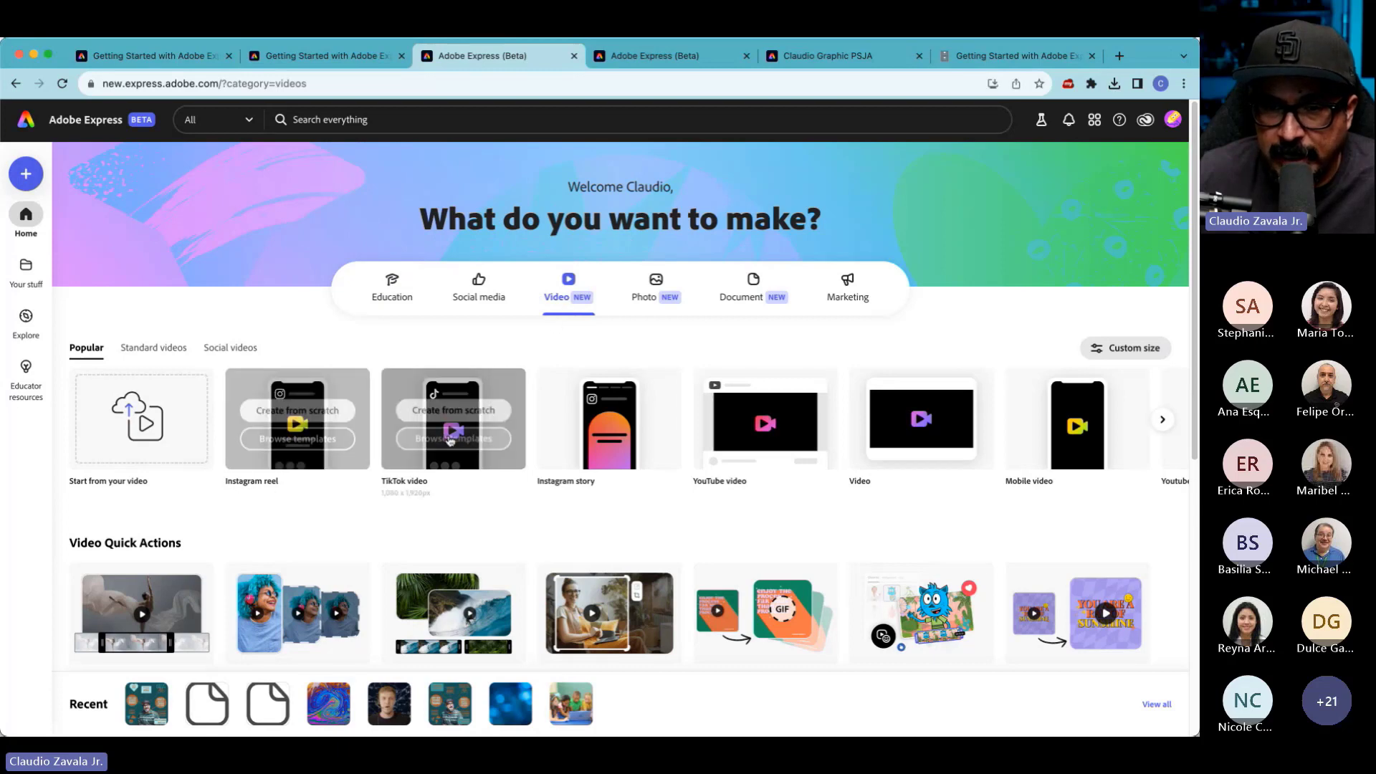
mouse_move(915, 450)
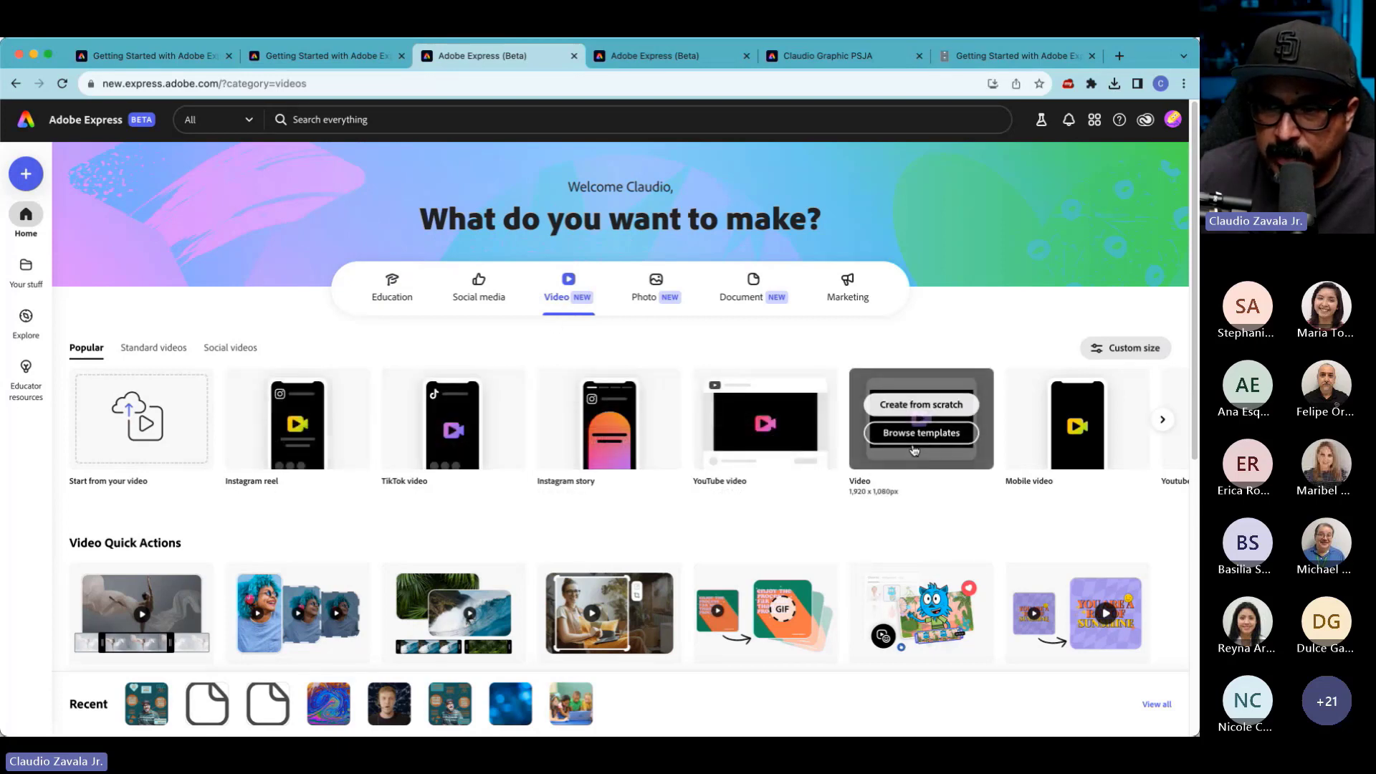
click(916, 406)
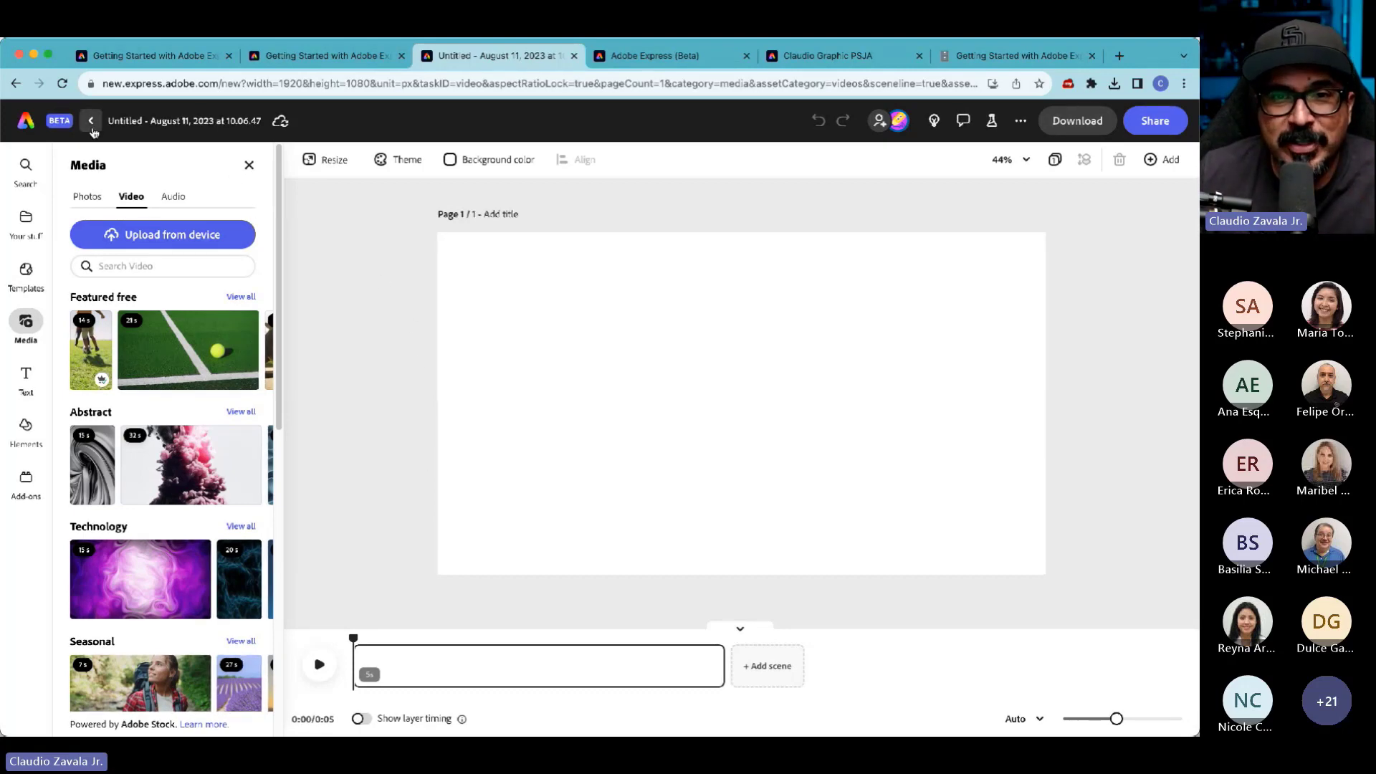
- Rename the untitled video project with the presenter's first name followed by "Video PSJA"
click(140, 122)
text(claudio Video)
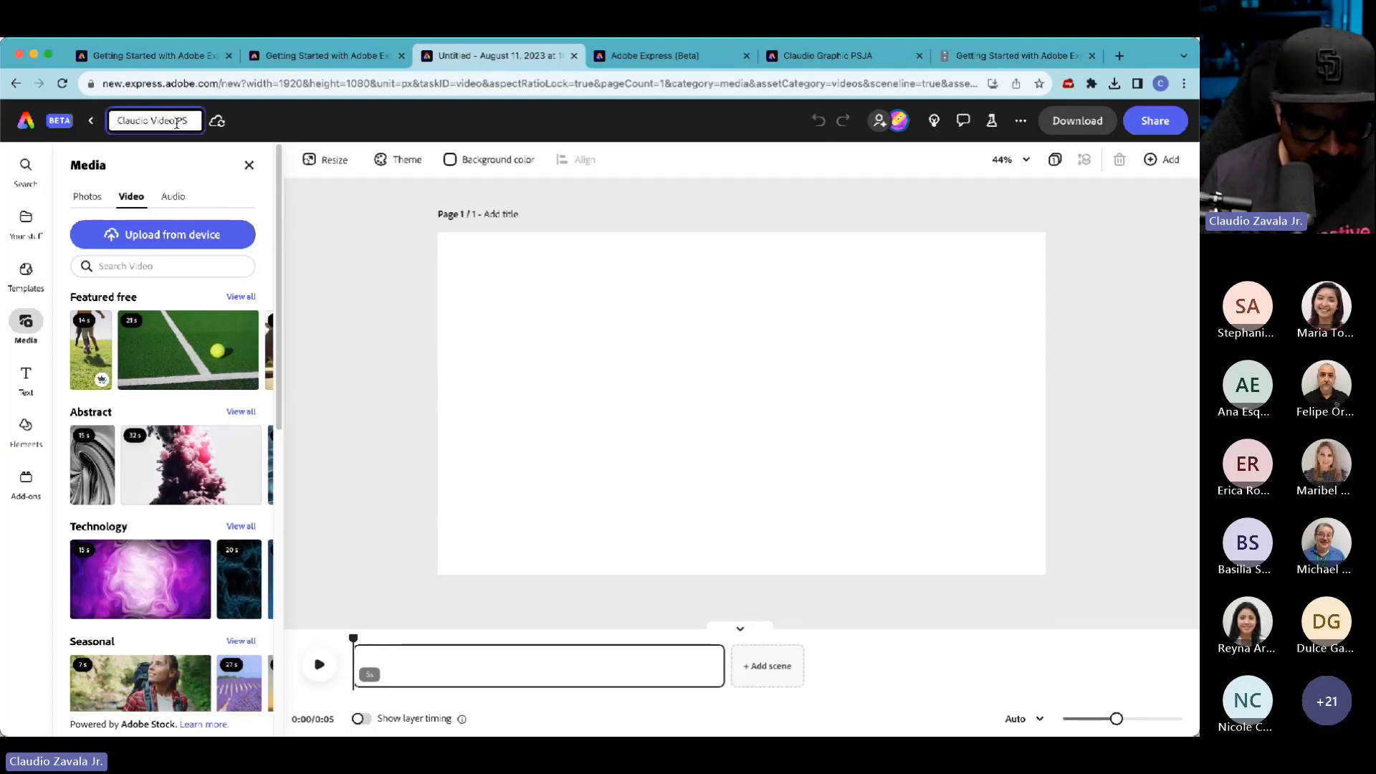
key(Escape)
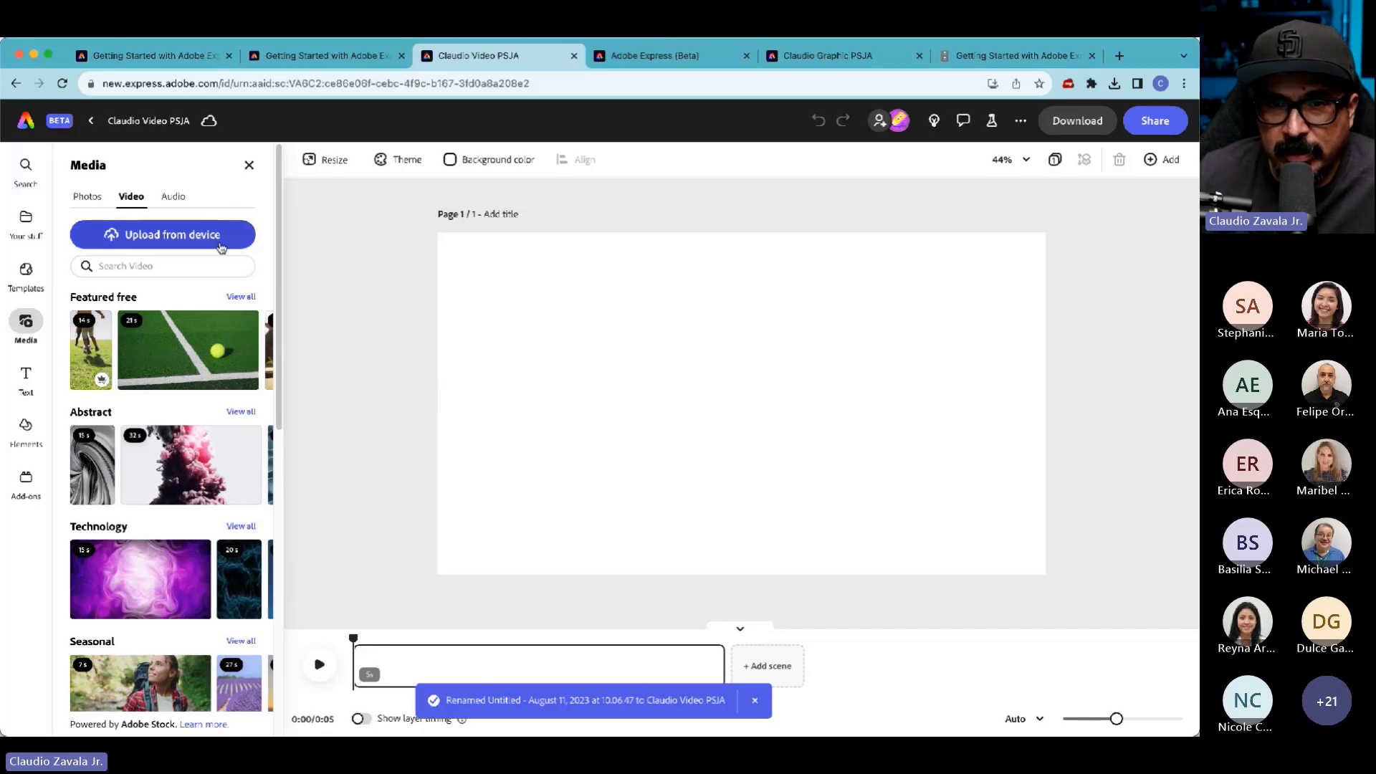
scroll(140, 480, down, 10)
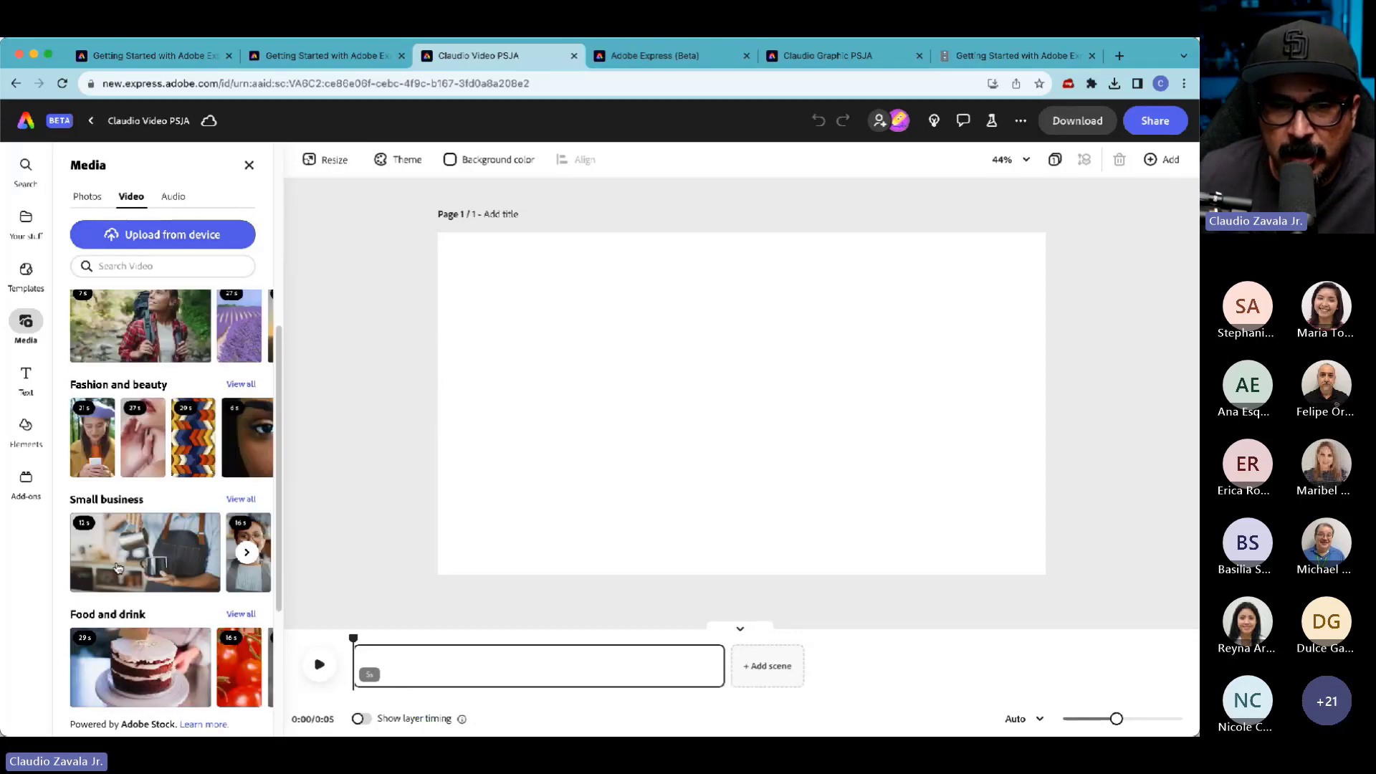
scroll(141, 480, up, 10)
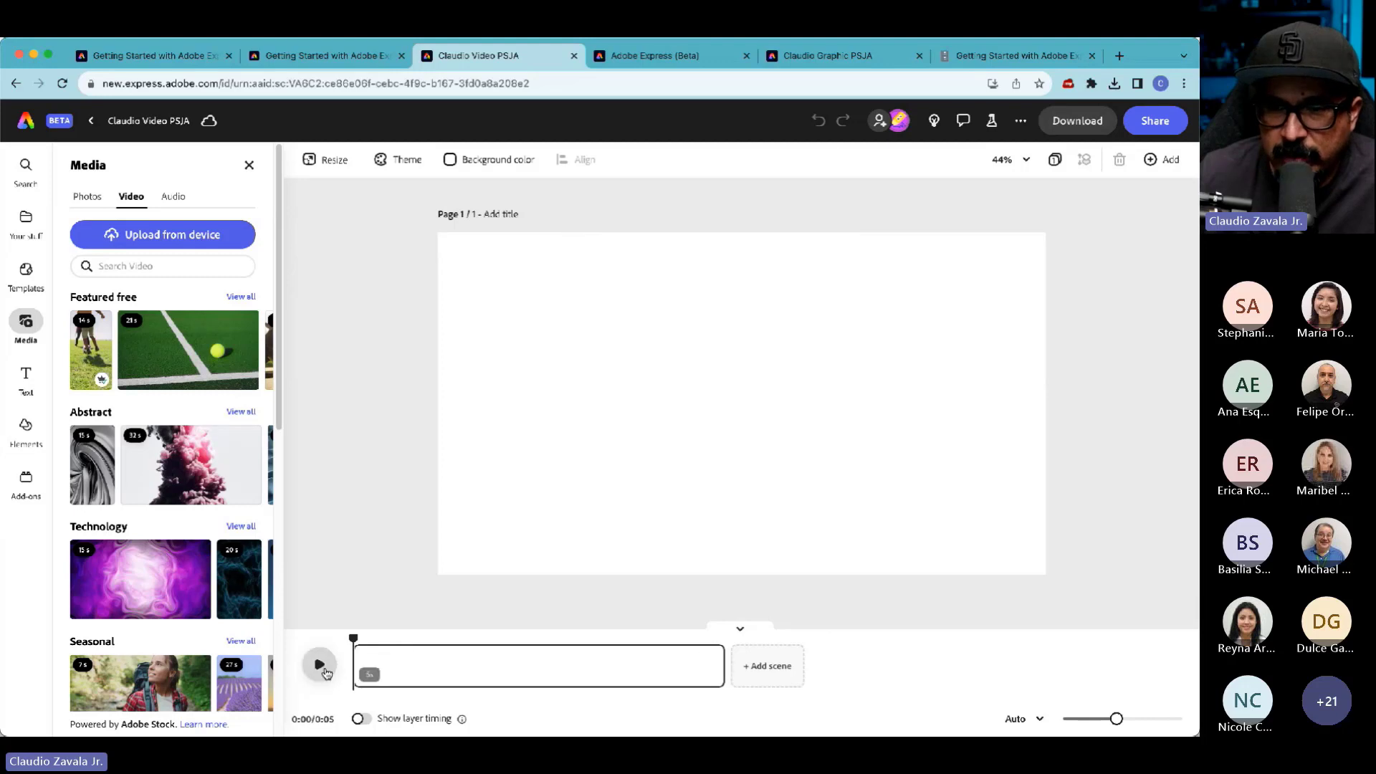
- Turn on layer timing for the video timeline
mouse_move(380, 681)
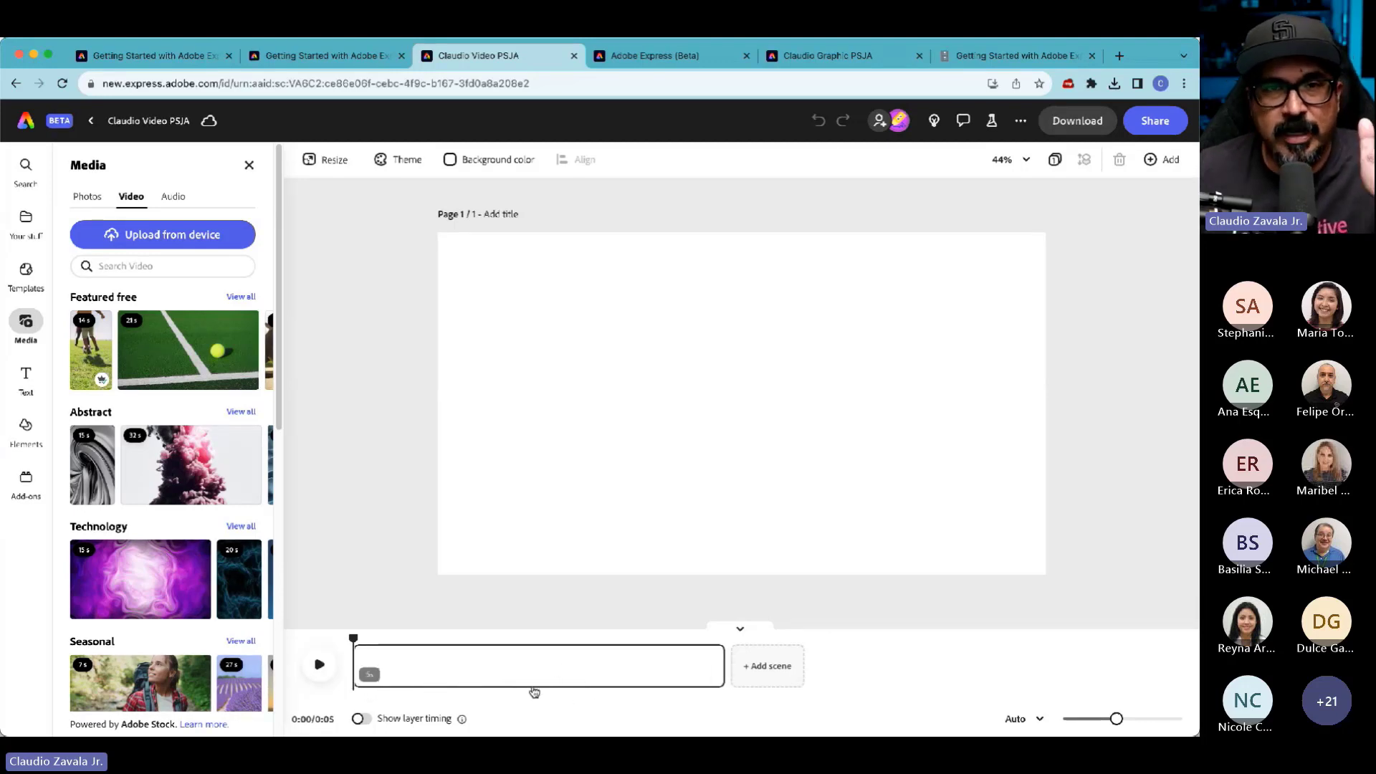
click(360, 720)
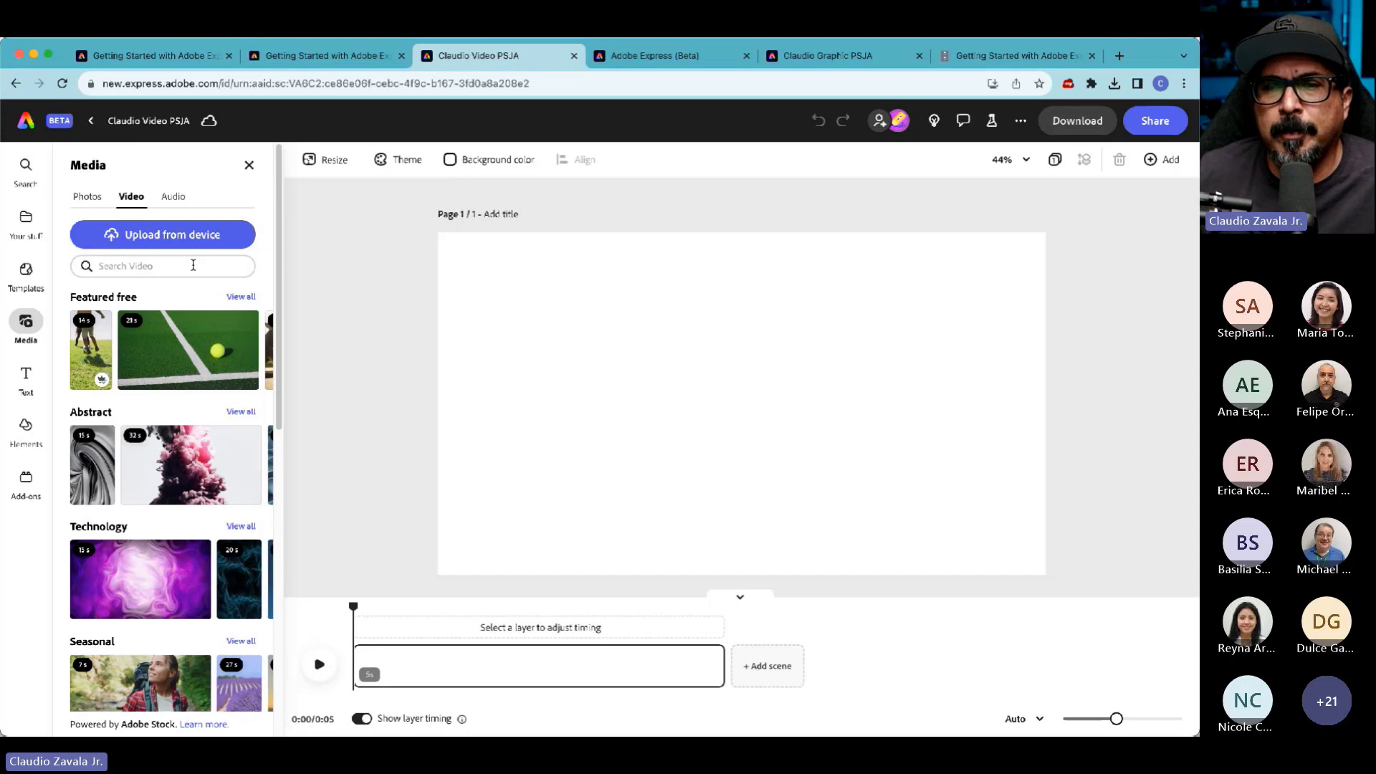
- Search the stock photos for "classroom"
click(99, 199)
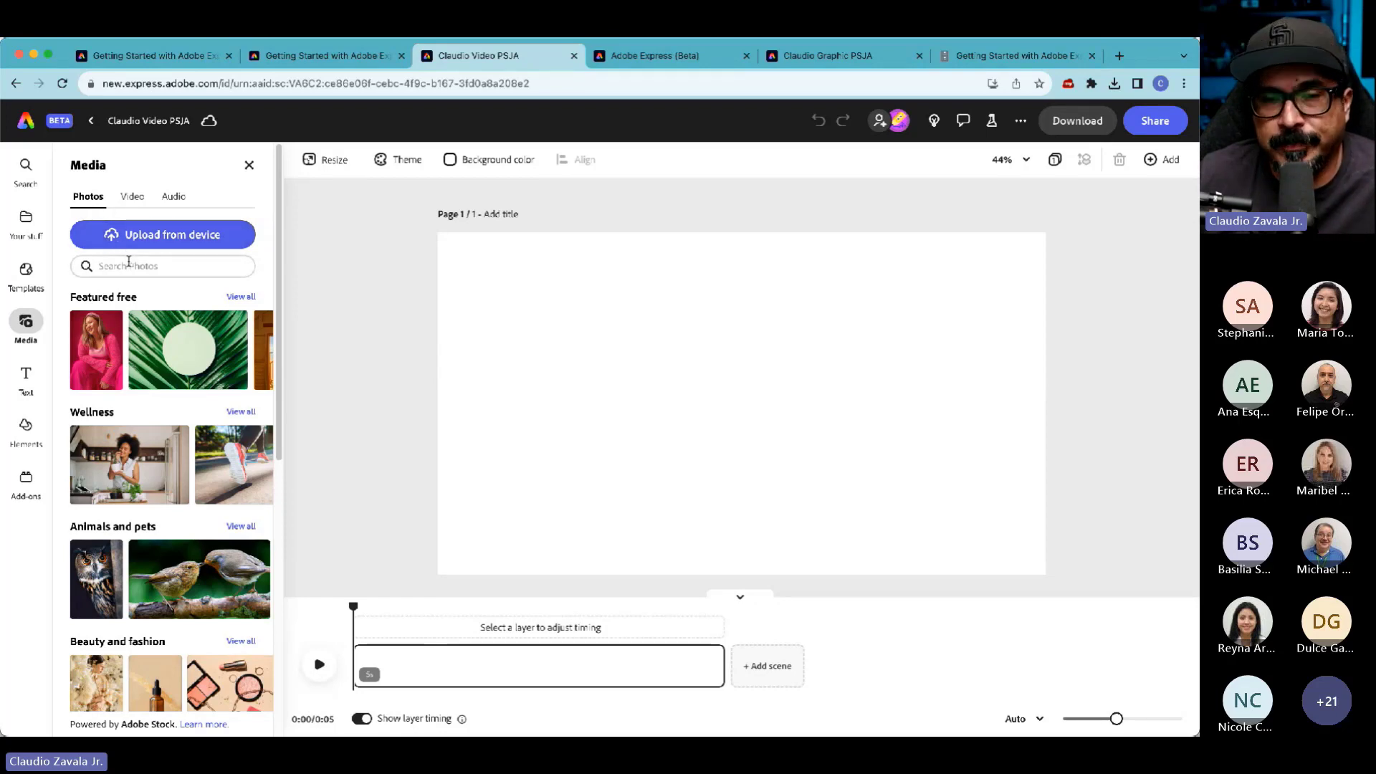
click(129, 263)
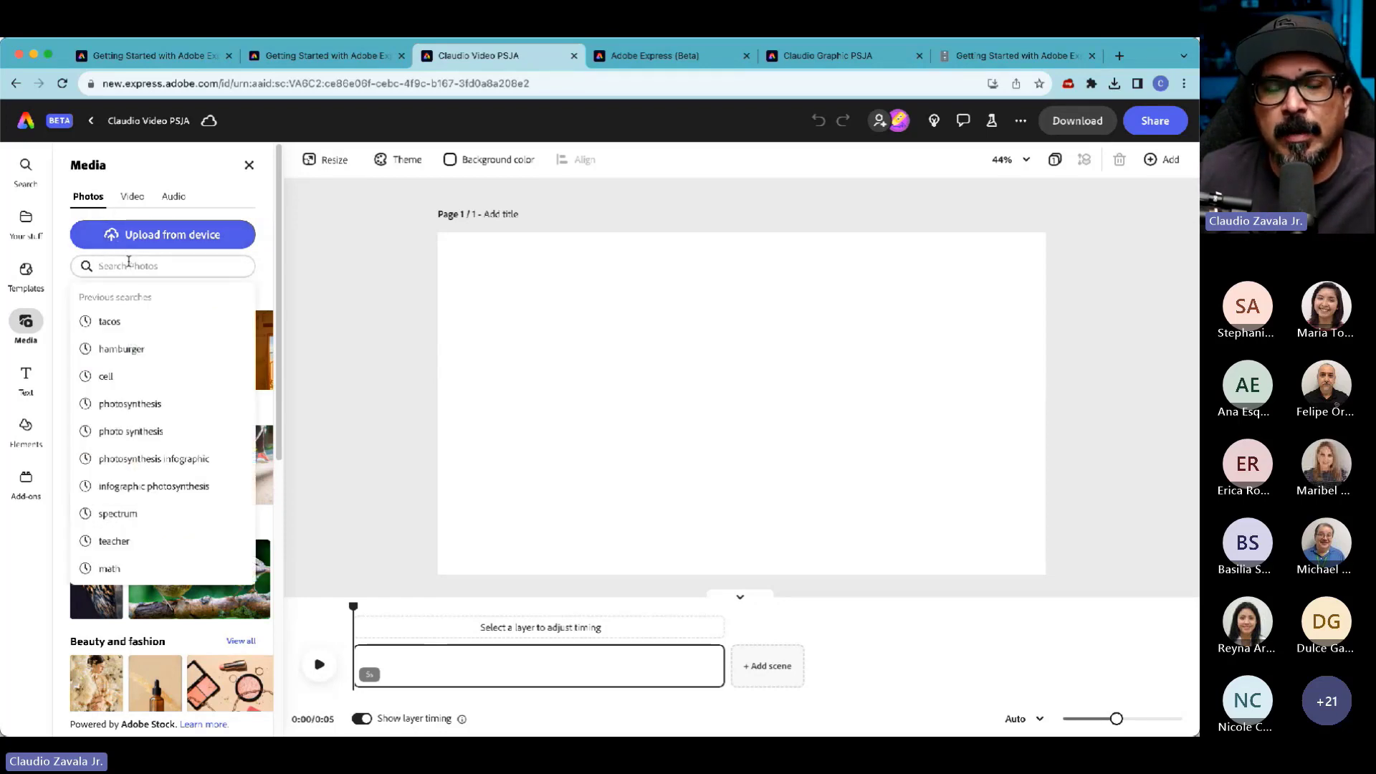
text(classroom)
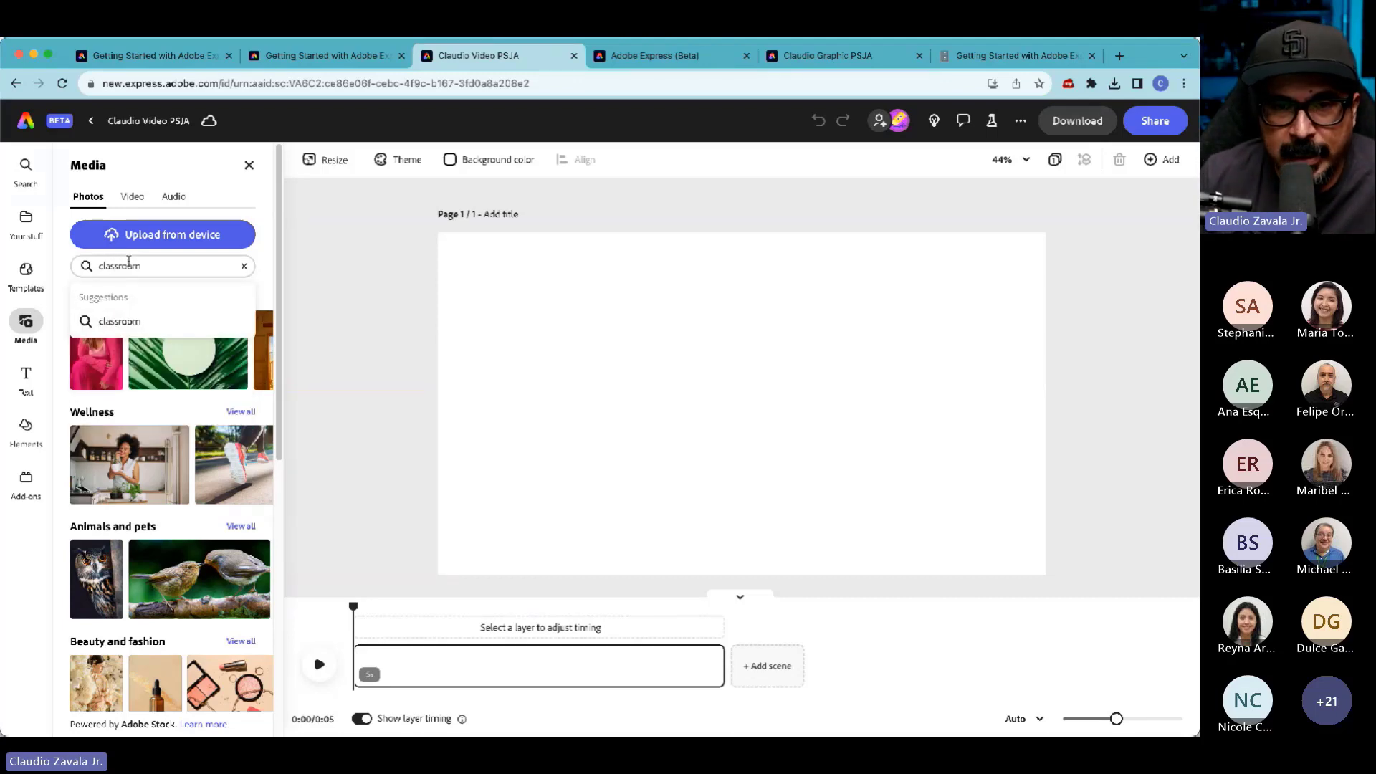
key(Return)
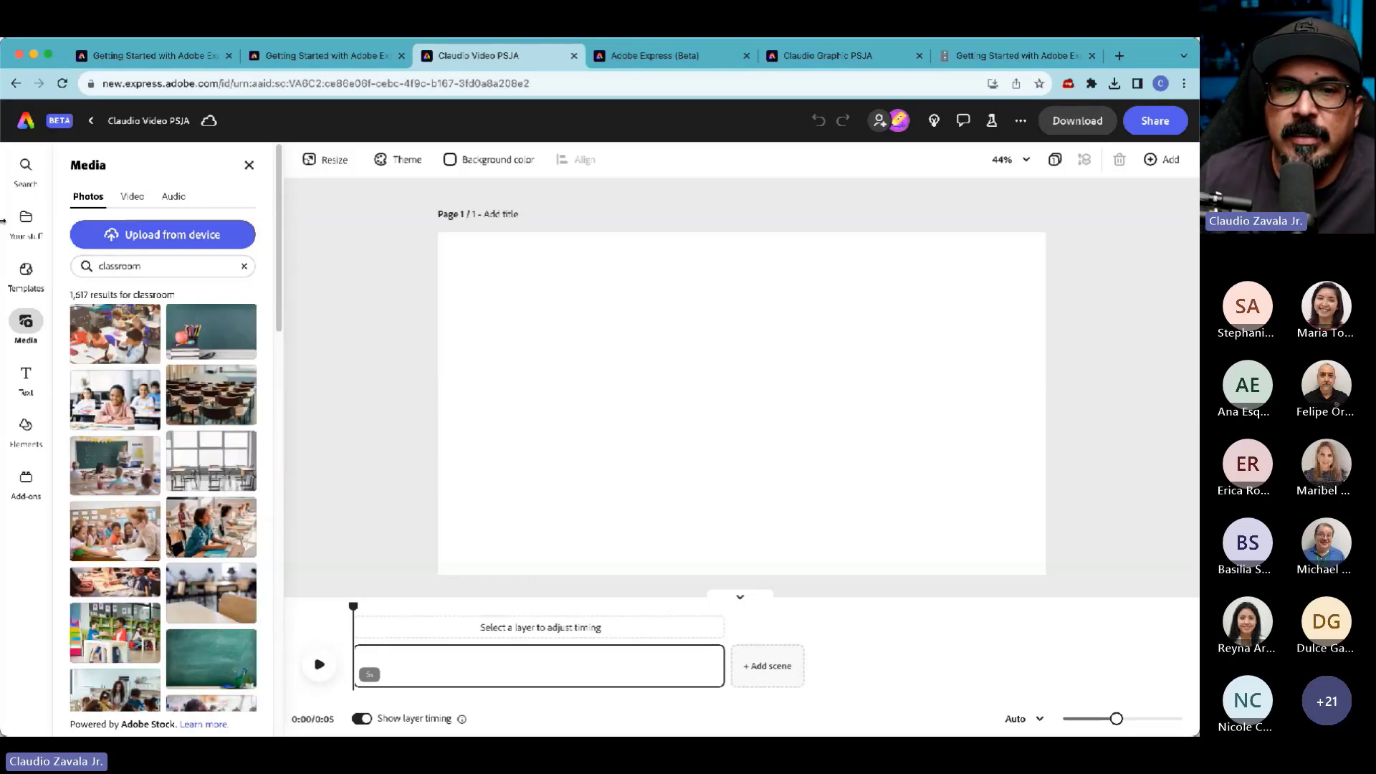
- Add the photo of an empty classroom with white tables, wooden chairs and a teal floor to the page
scroll(121, 413, down, 2)
scroll(122, 413, down, 4)
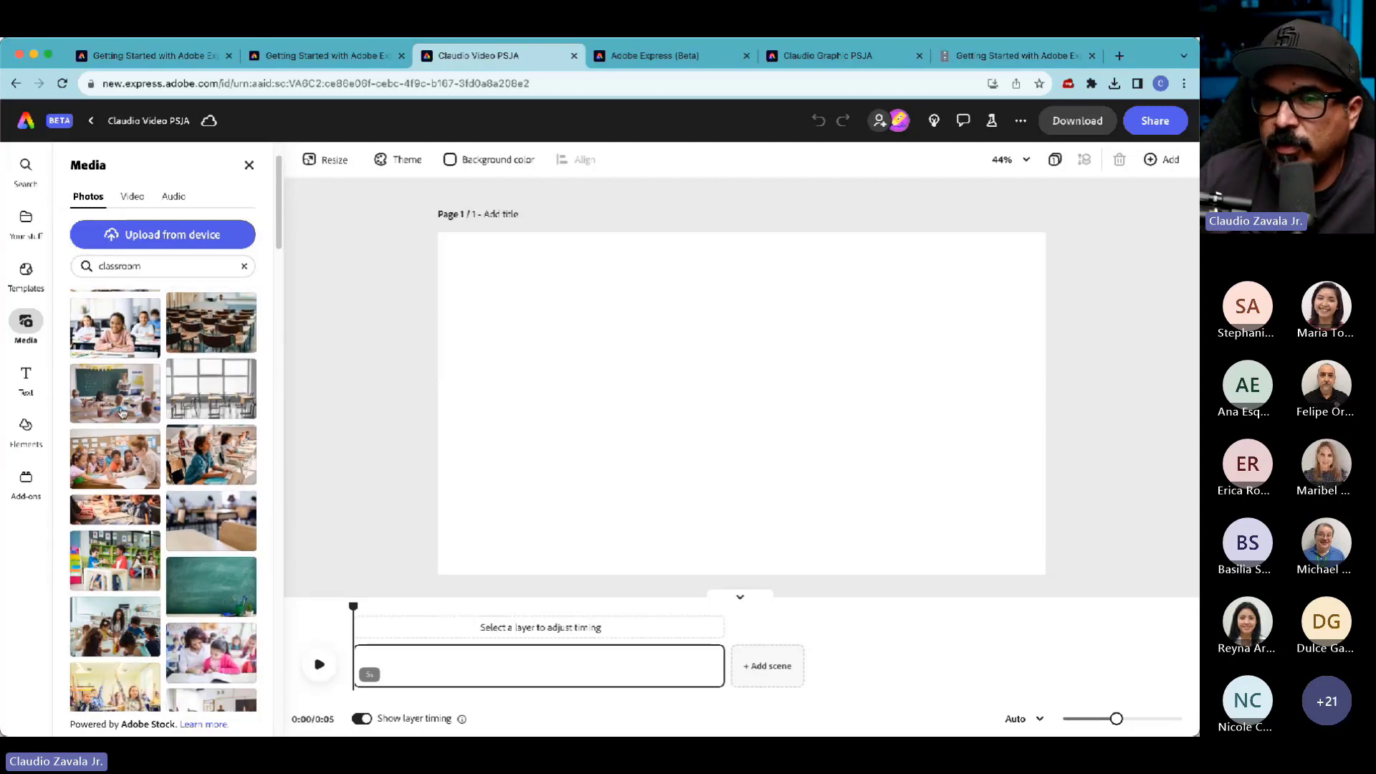
scroll(122, 413, down, 3)
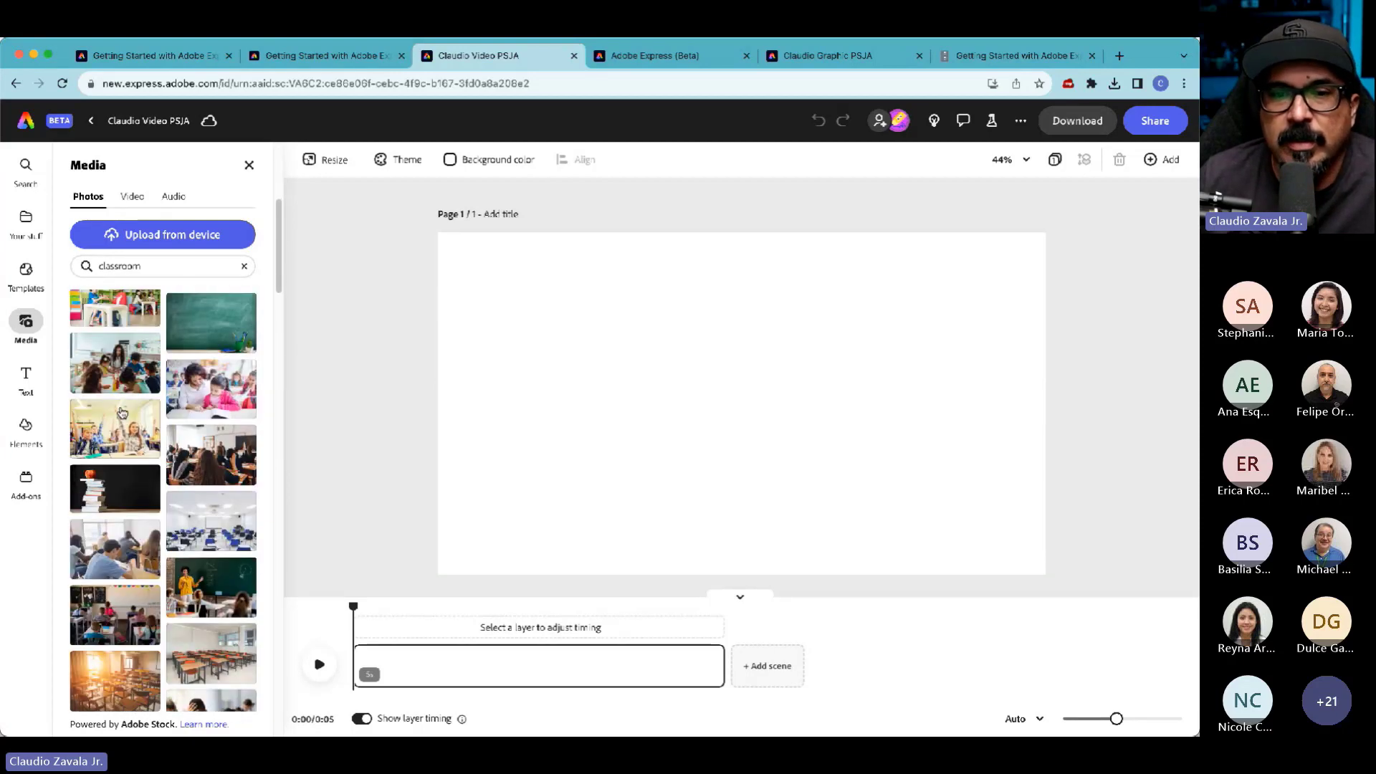
scroll(122, 413, down, 4)
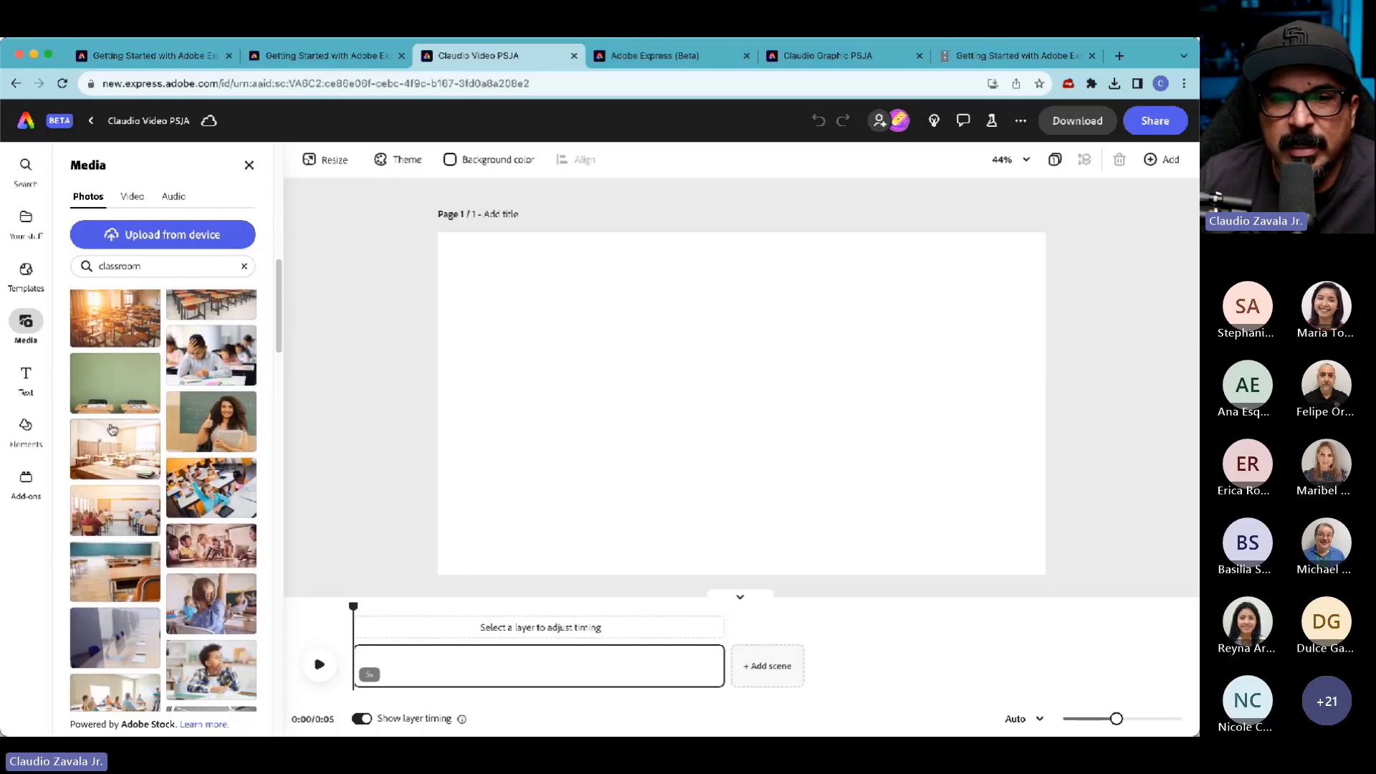
scroll(113, 426, down, 2)
scroll(111, 430, down, 4)
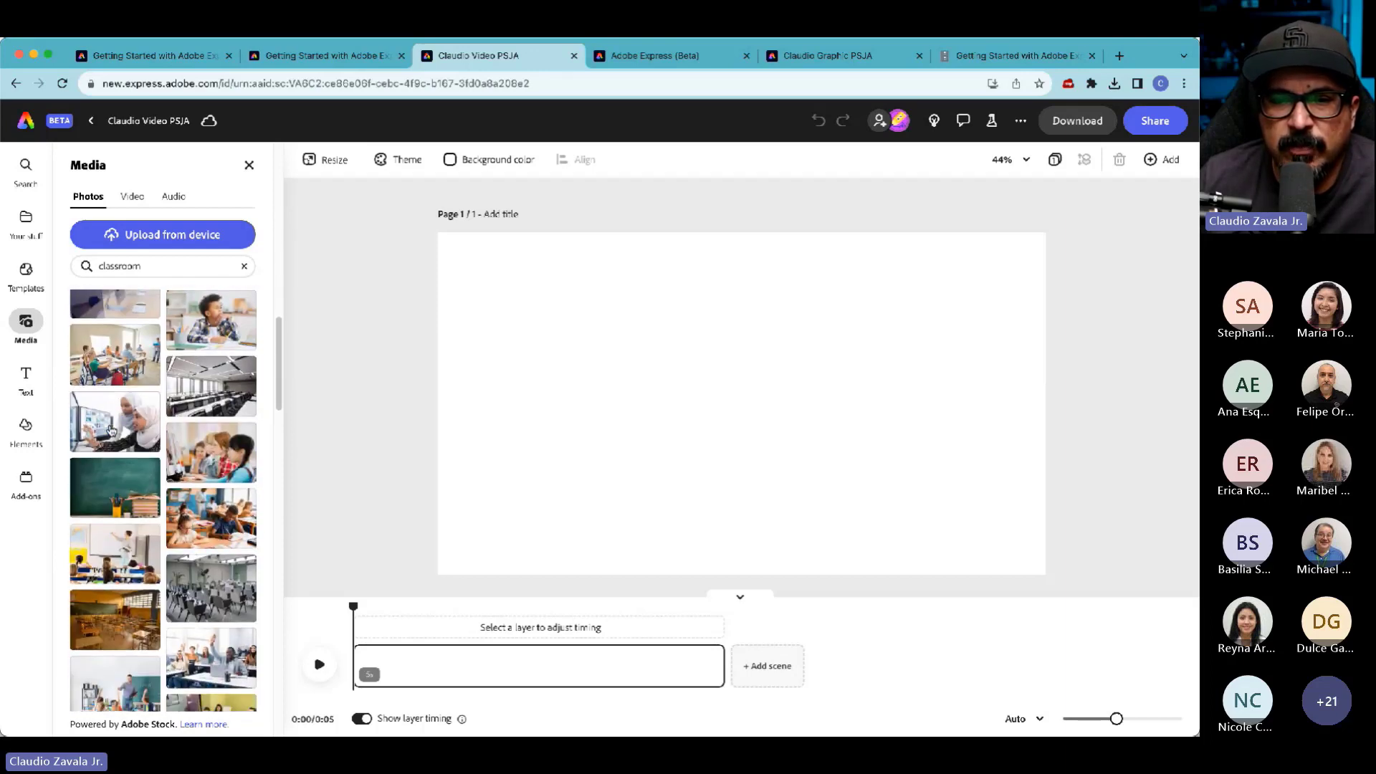
scroll(109, 425, down, 2)
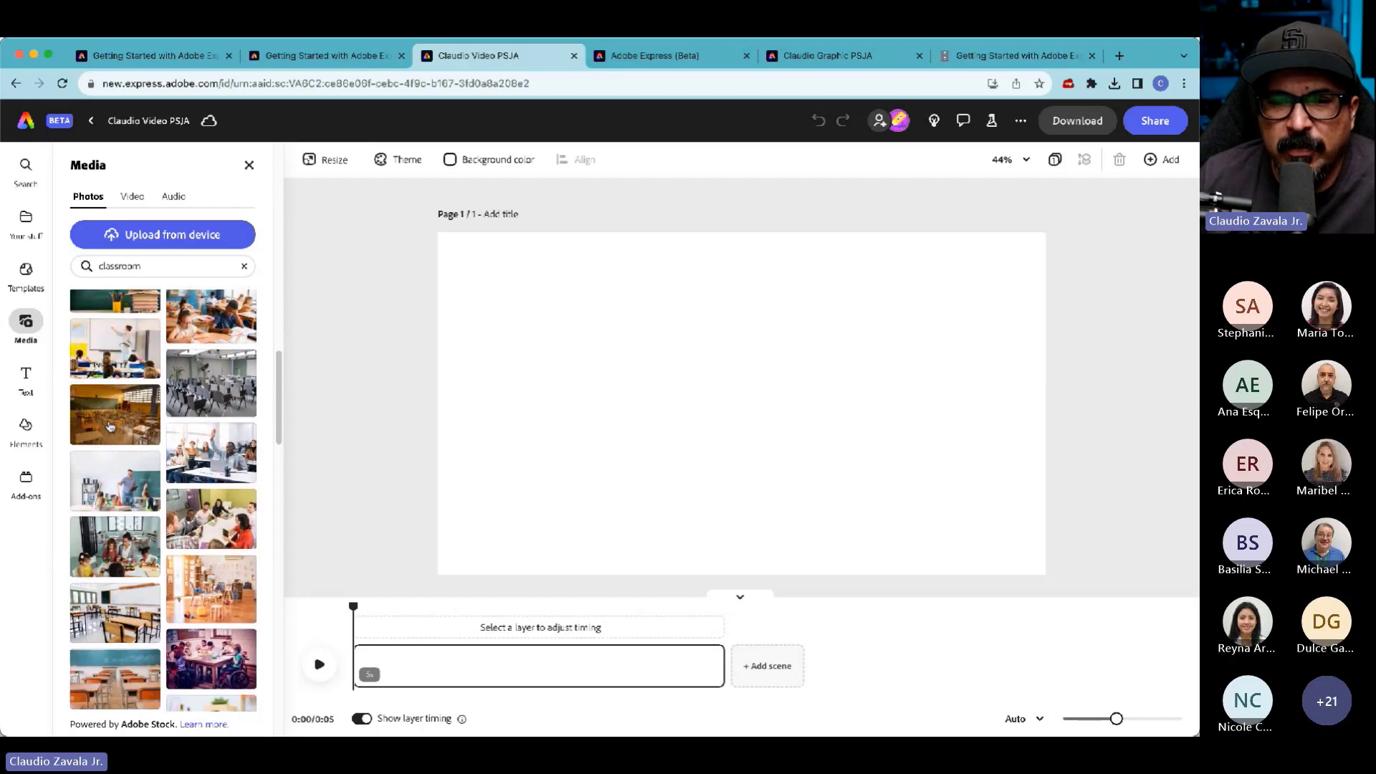
scroll(109, 427, down, 5)
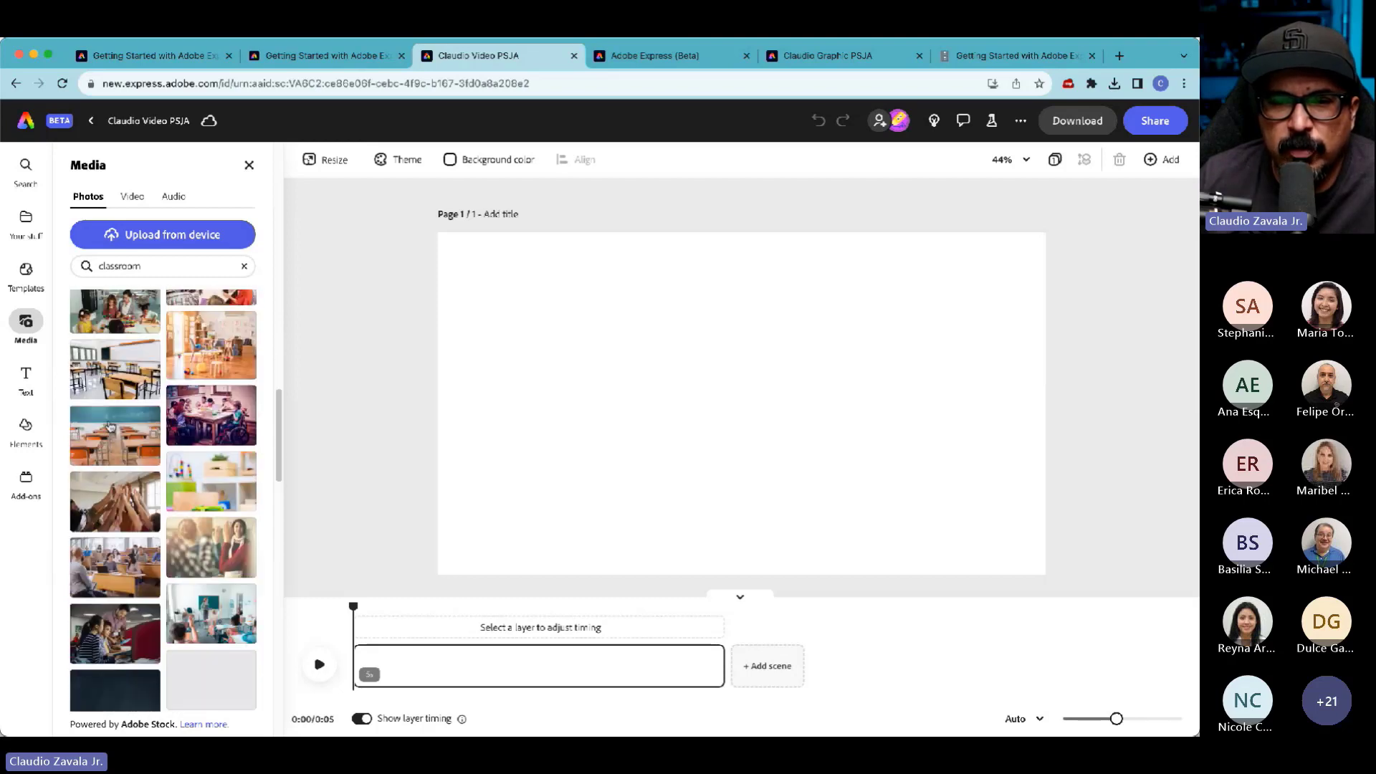
scroll(101, 421, down, 5)
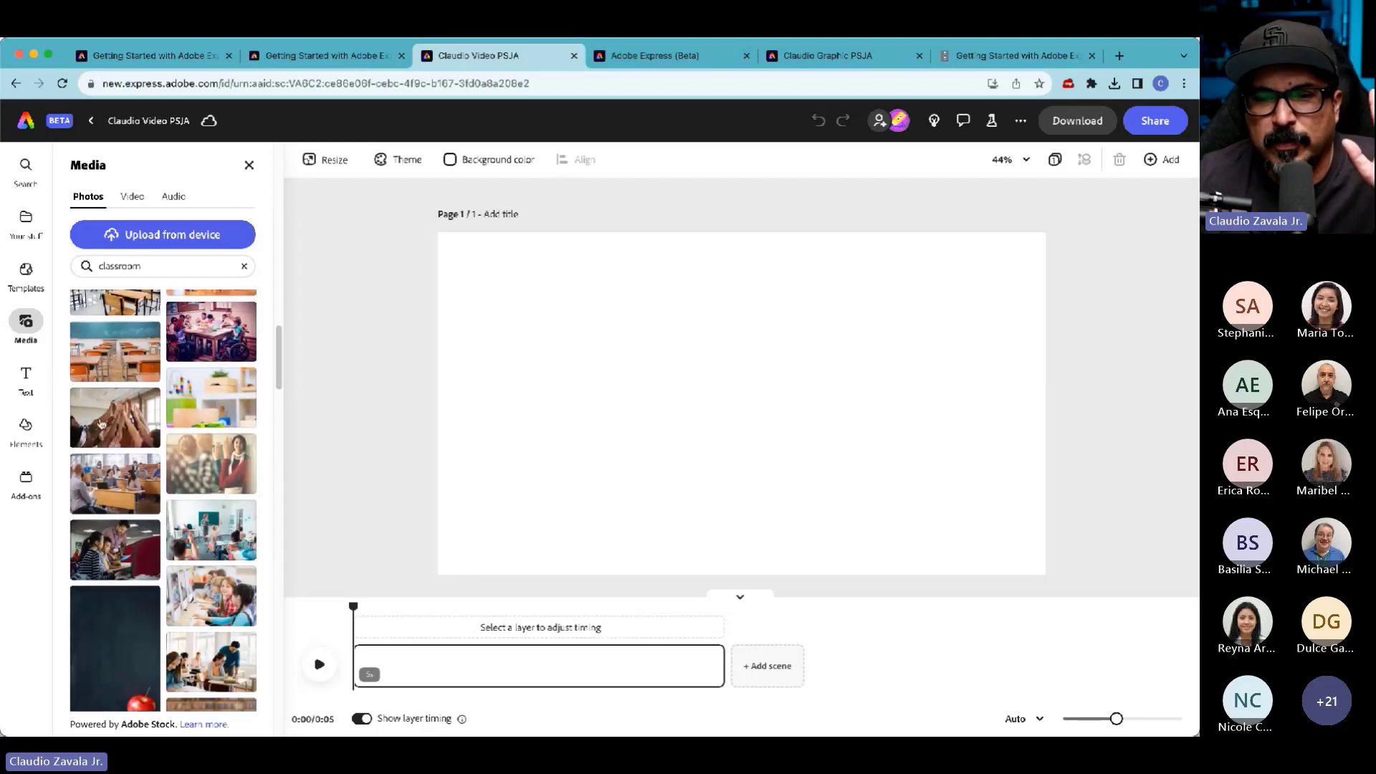
scroll(101, 423, down, 3)
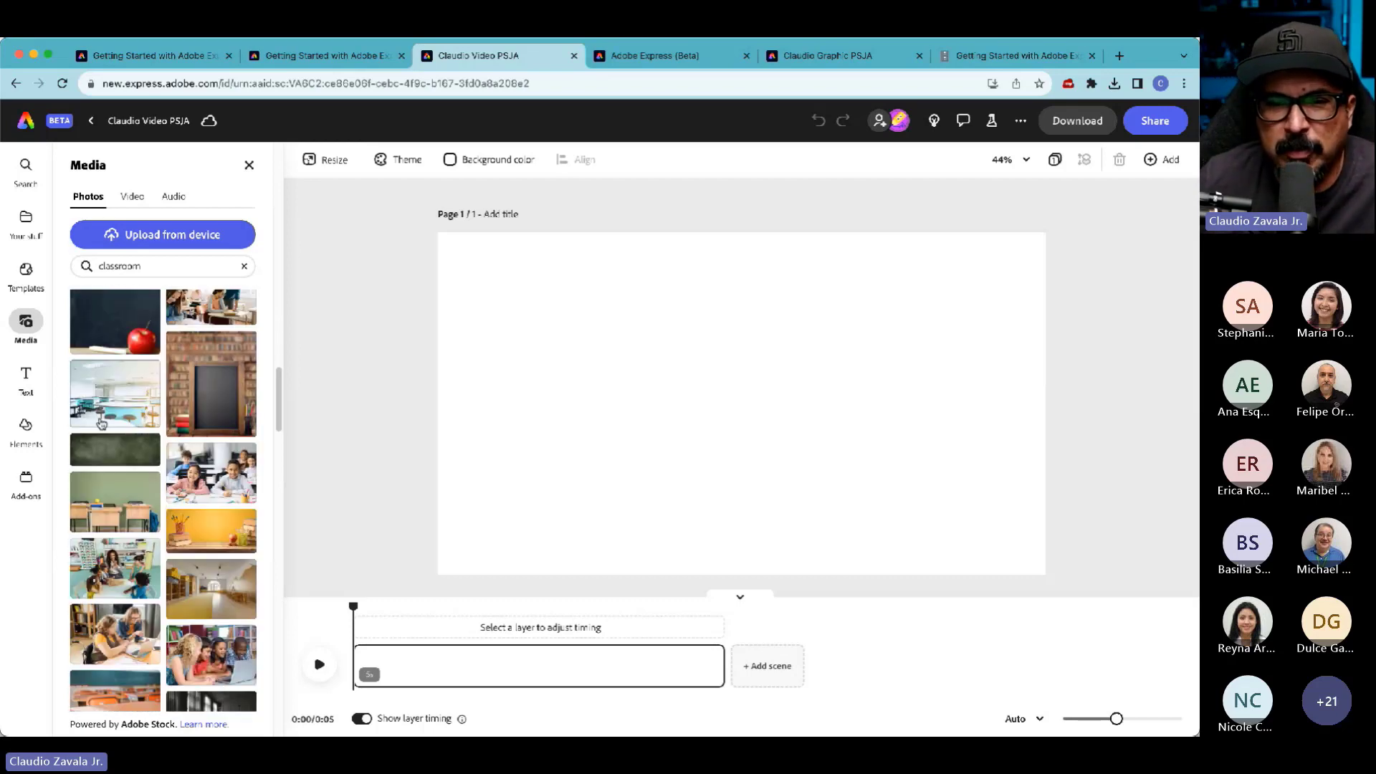
scroll(142, 554, down, 2)
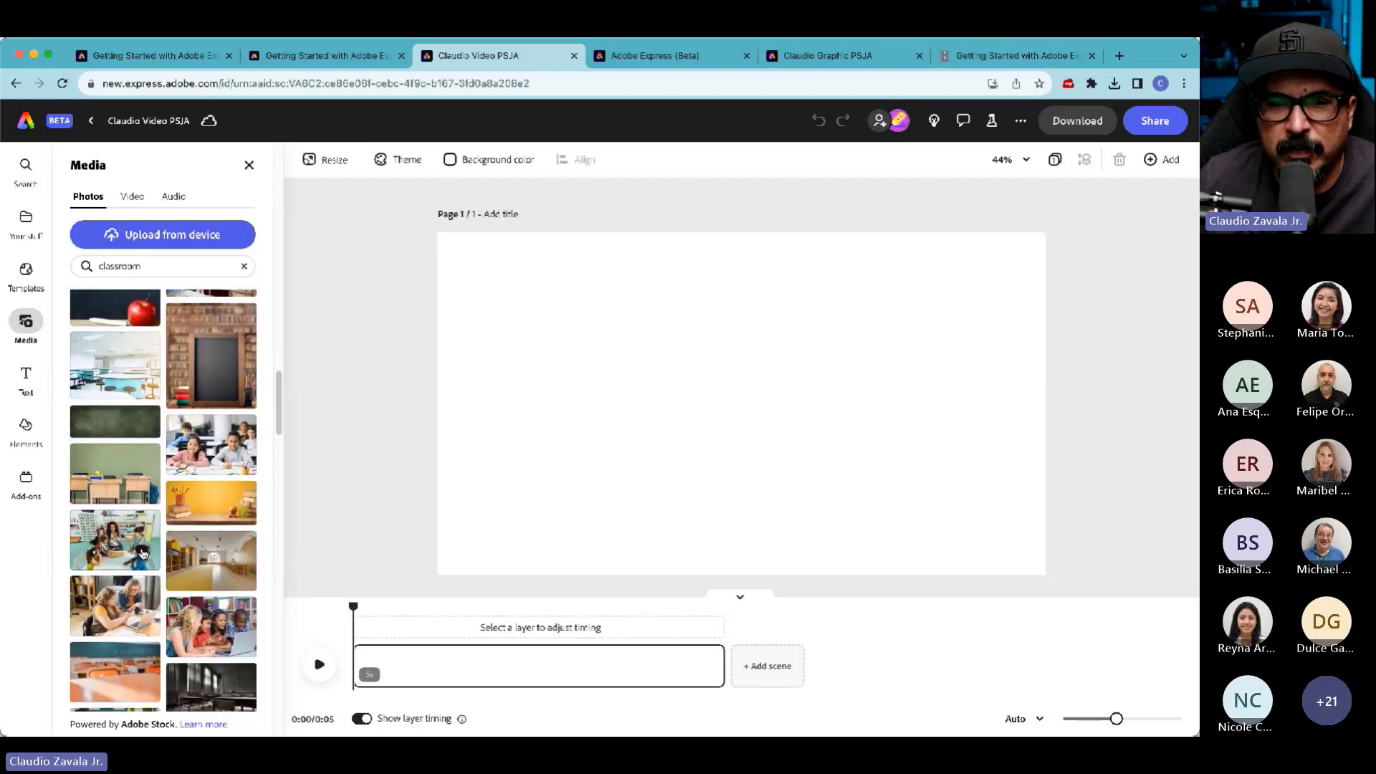
scroll(143, 553, down, 7)
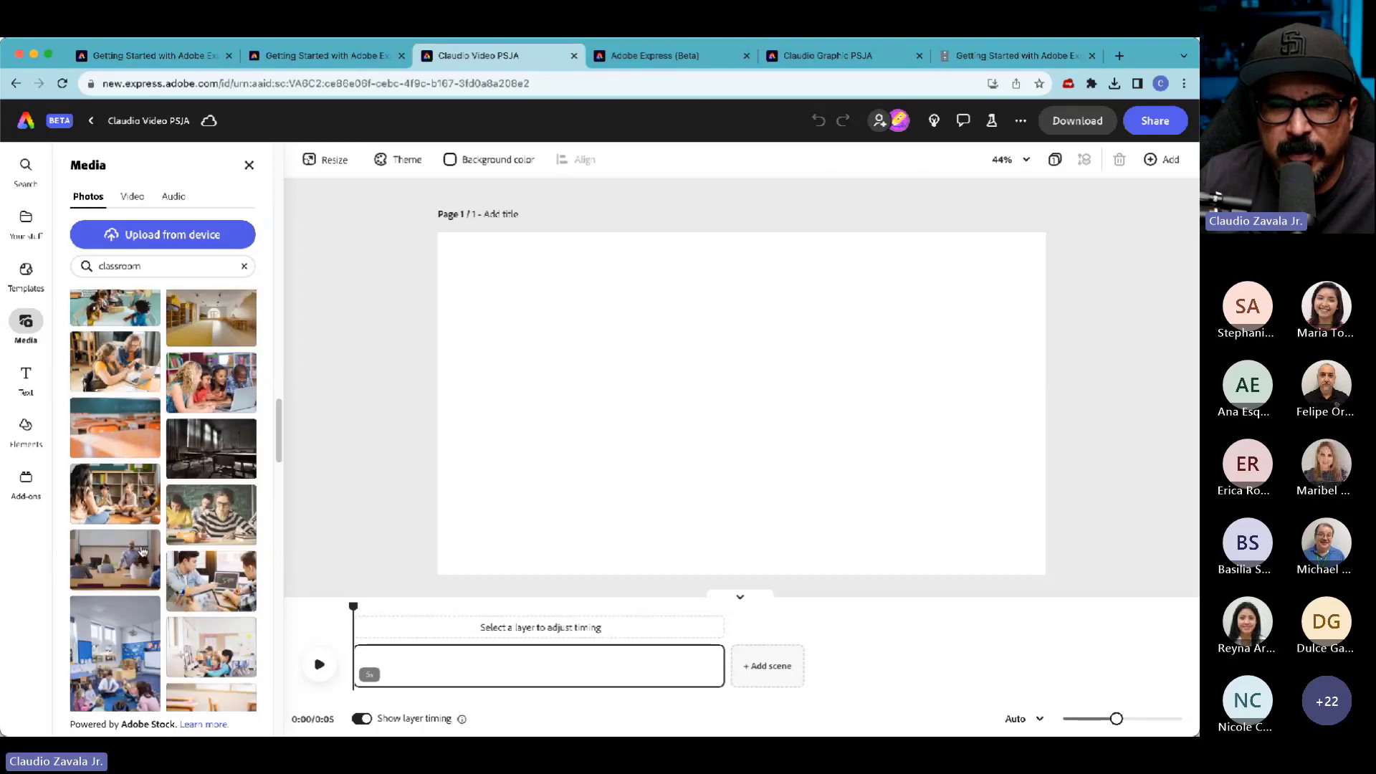
scroll(141, 549, down, 4)
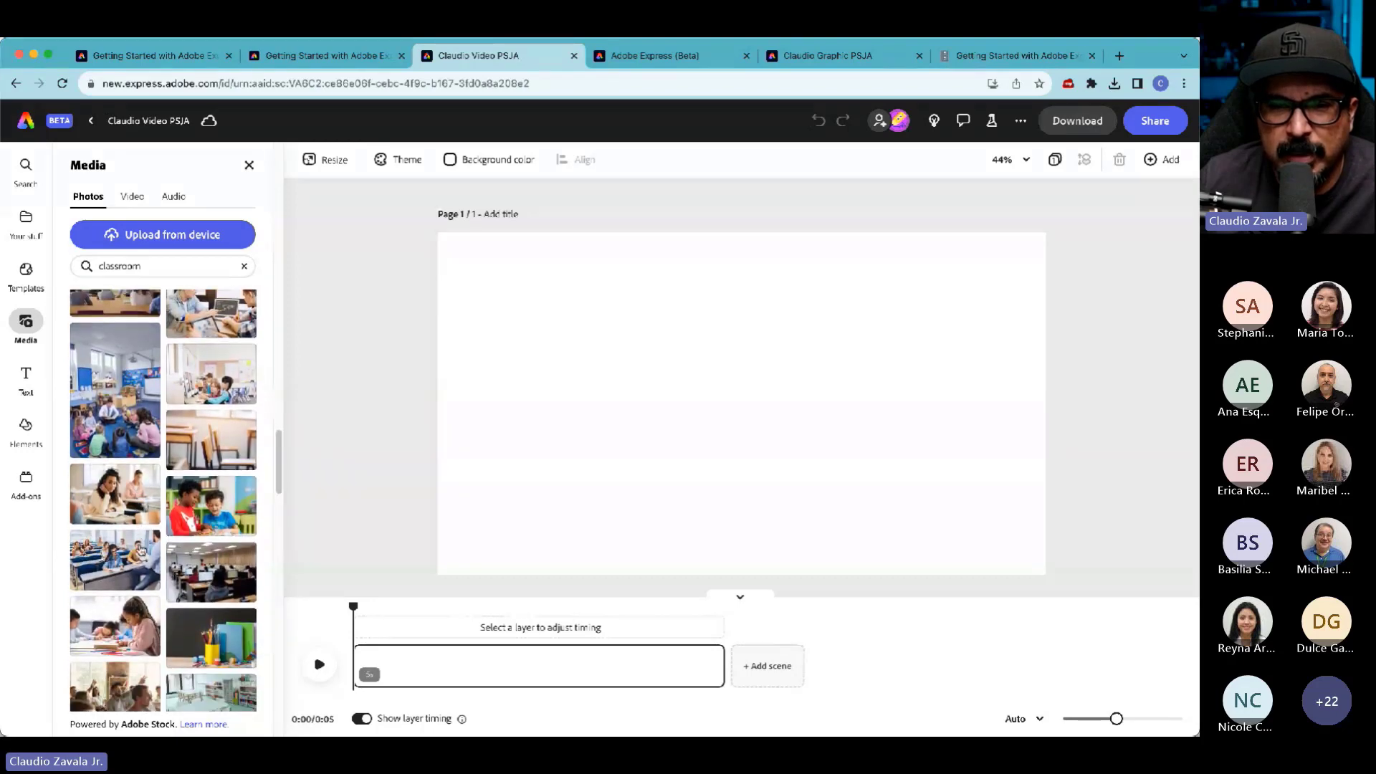
drag(215, 615, 218, 610)
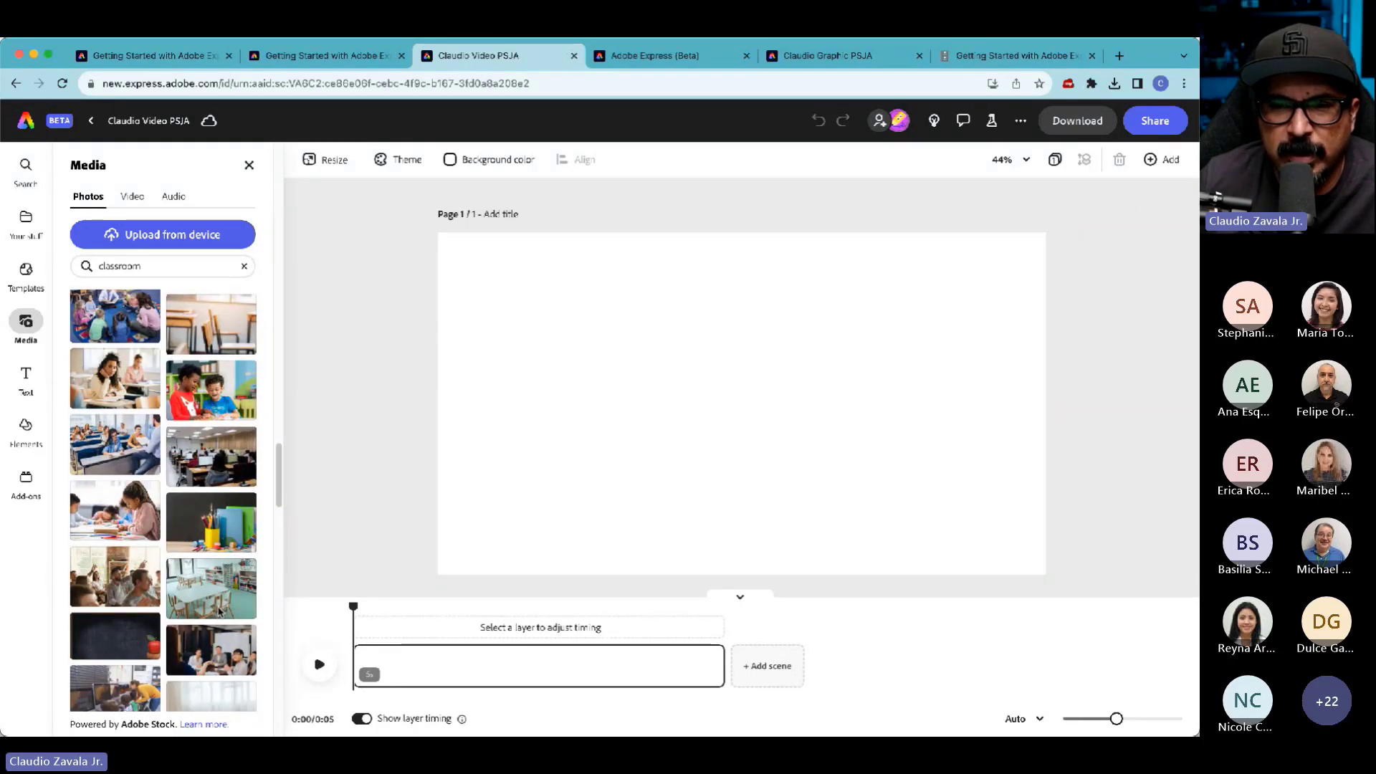
click(219, 606)
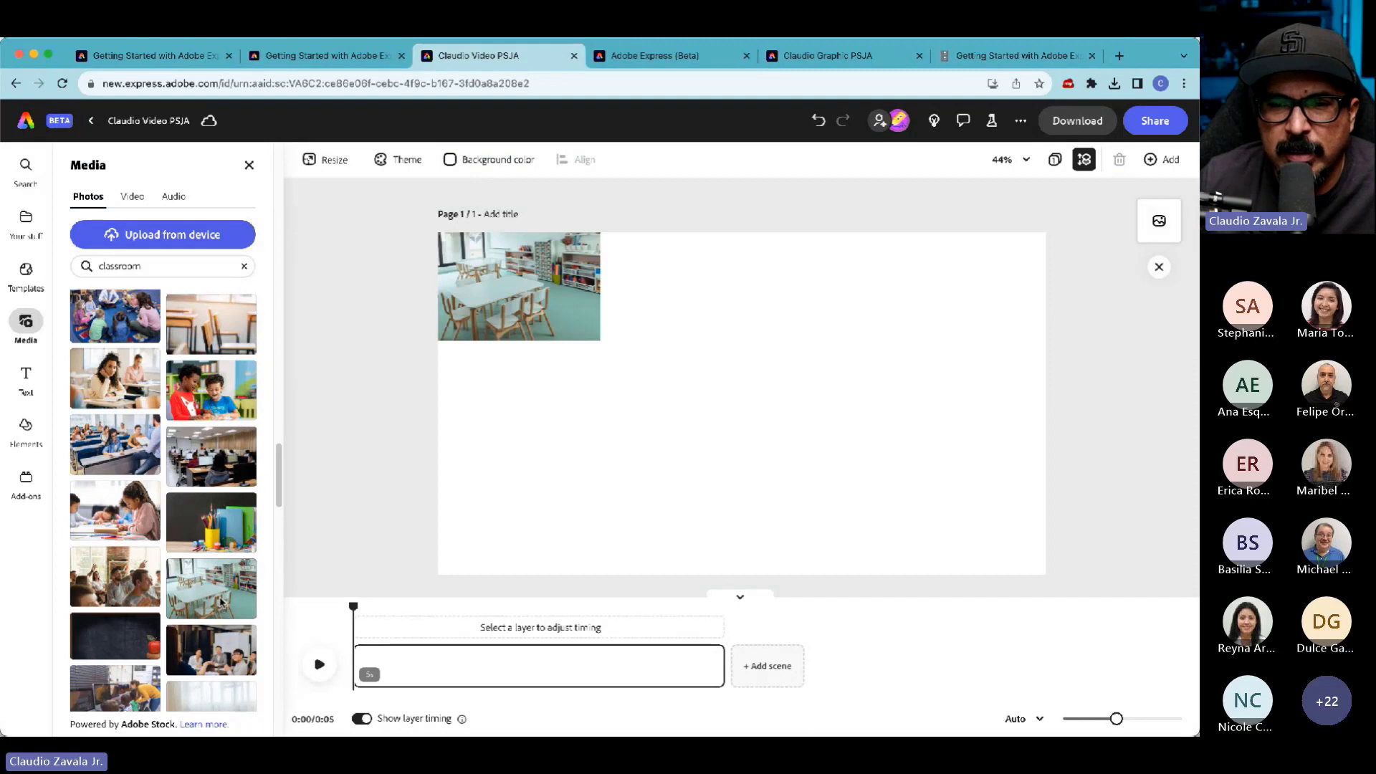
- Set the classroom photo as the page background
click(495, 303)
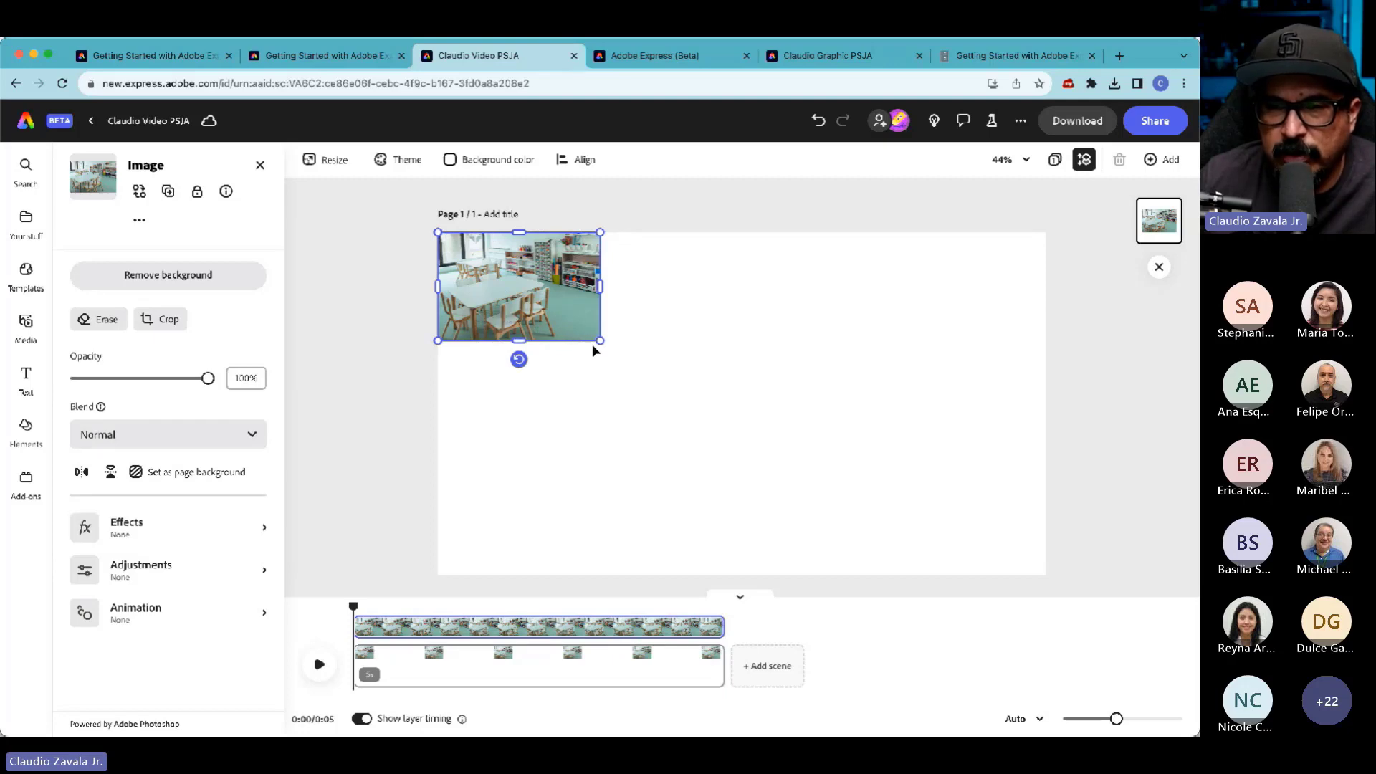
drag(600, 341, 805, 484)
key(ctrl+z)
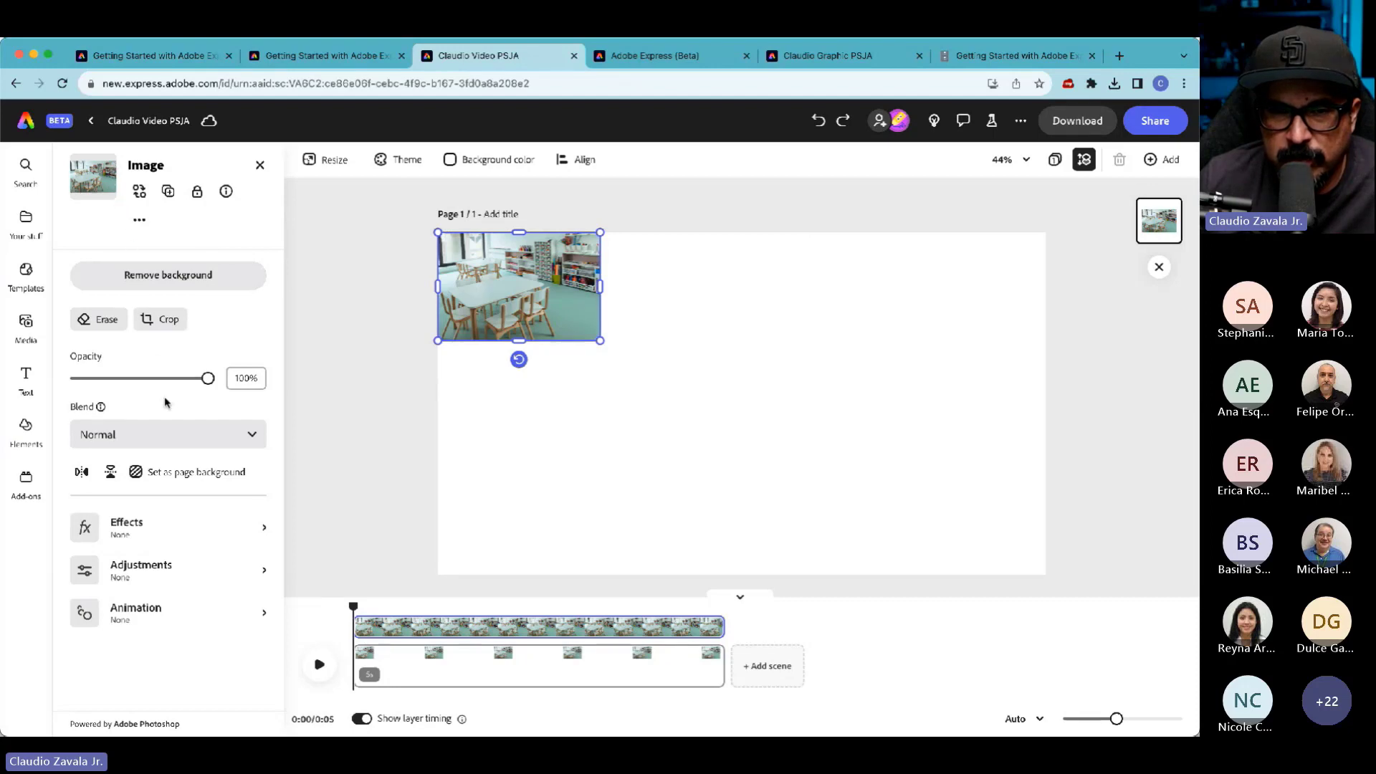
click(151, 478)
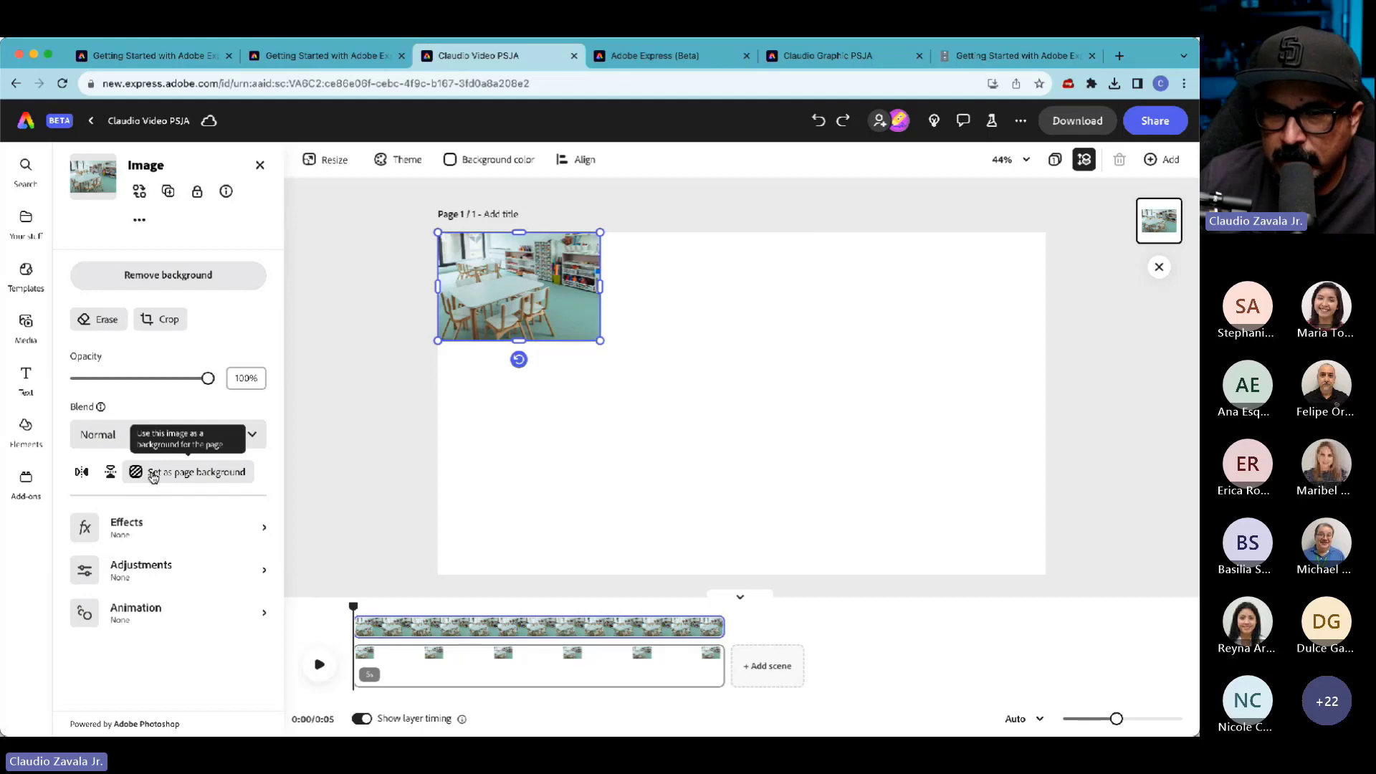
click(369, 542)
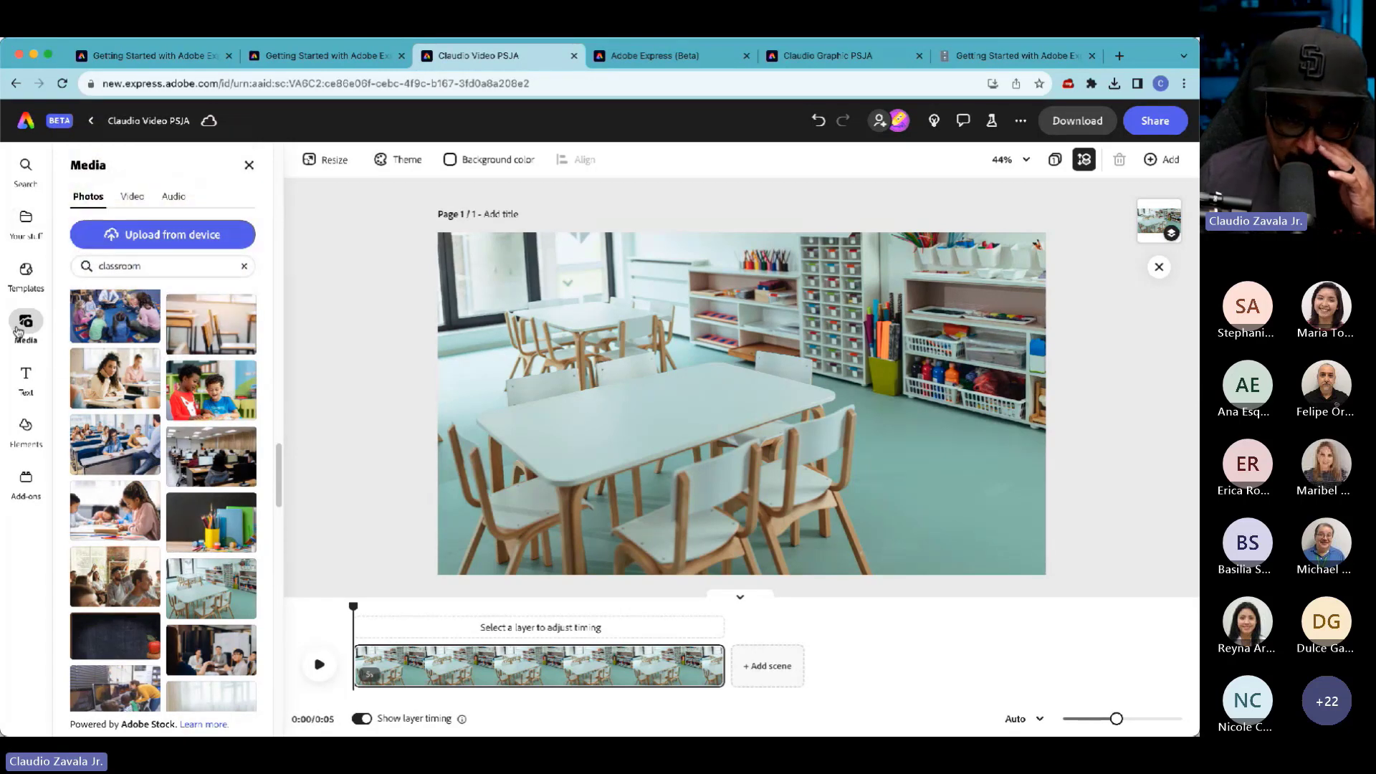
- Browse the stock classroom videos, and upload a portrait selfie video from the device onto the page
click(133, 198)
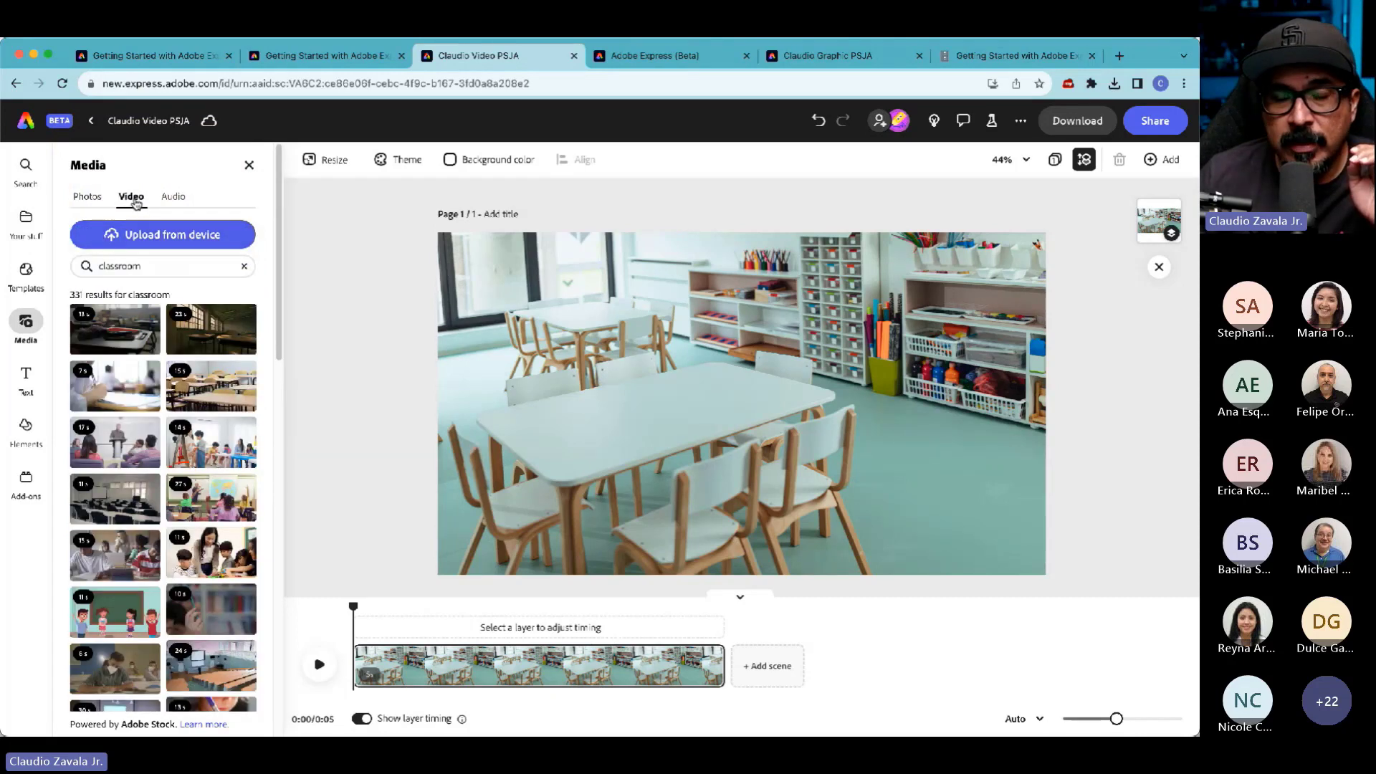
scroll(172, 452, down, 5)
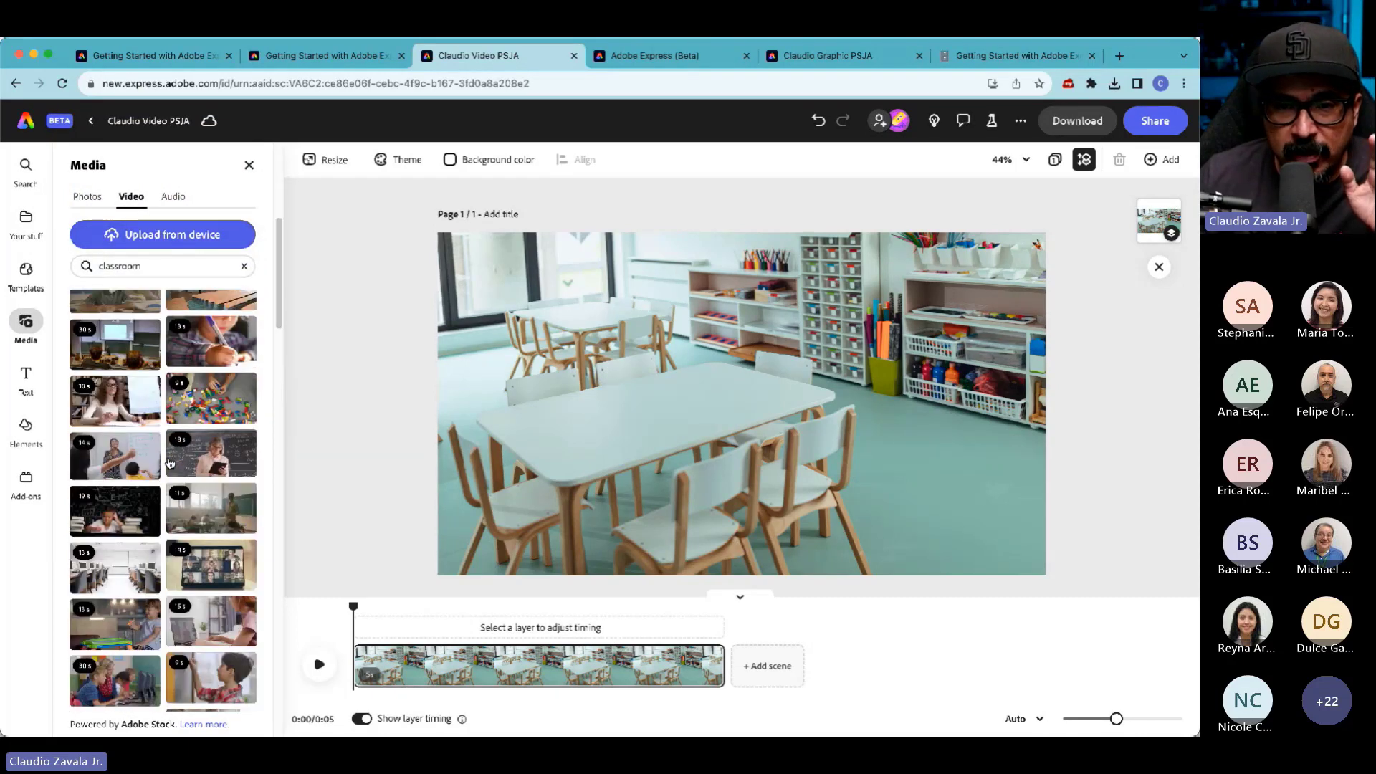
scroll(169, 462, up, 4)
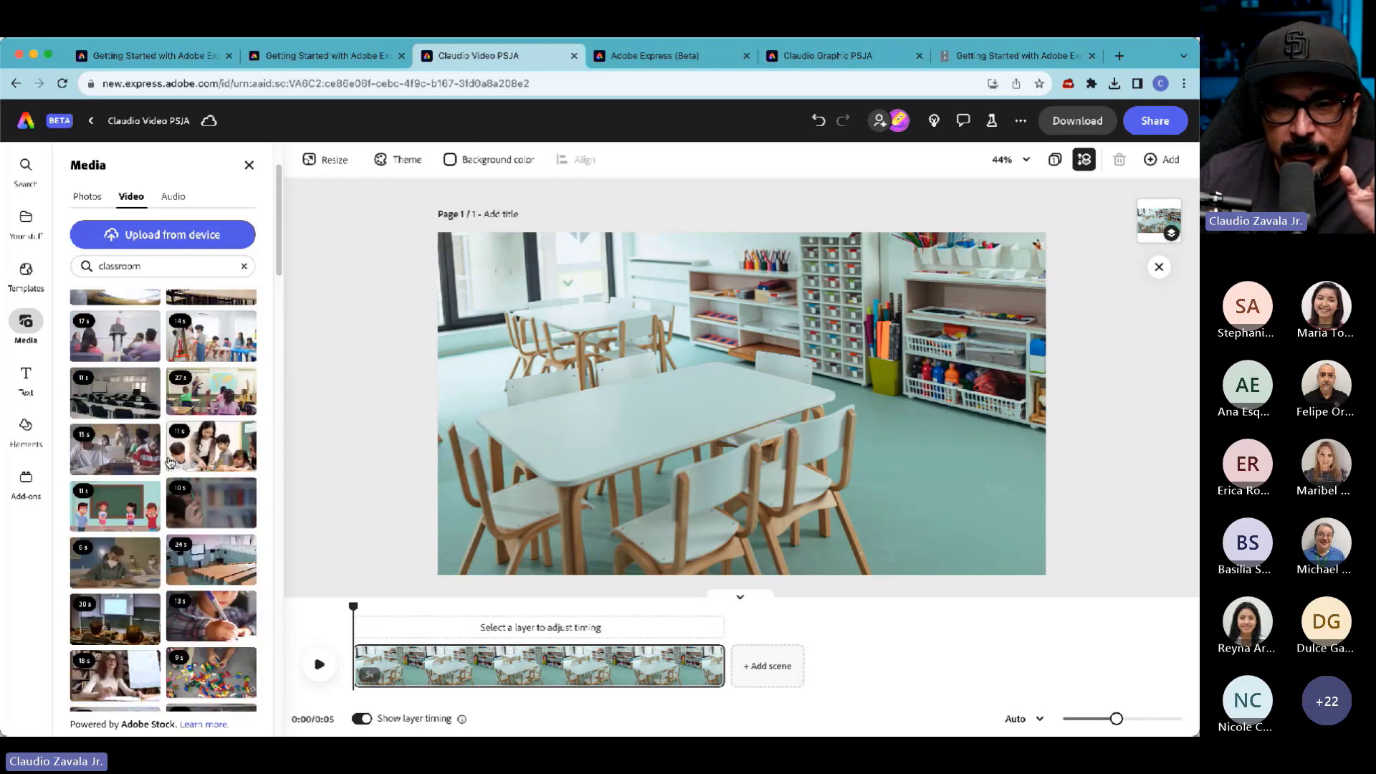
scroll(170, 463, up, 1)
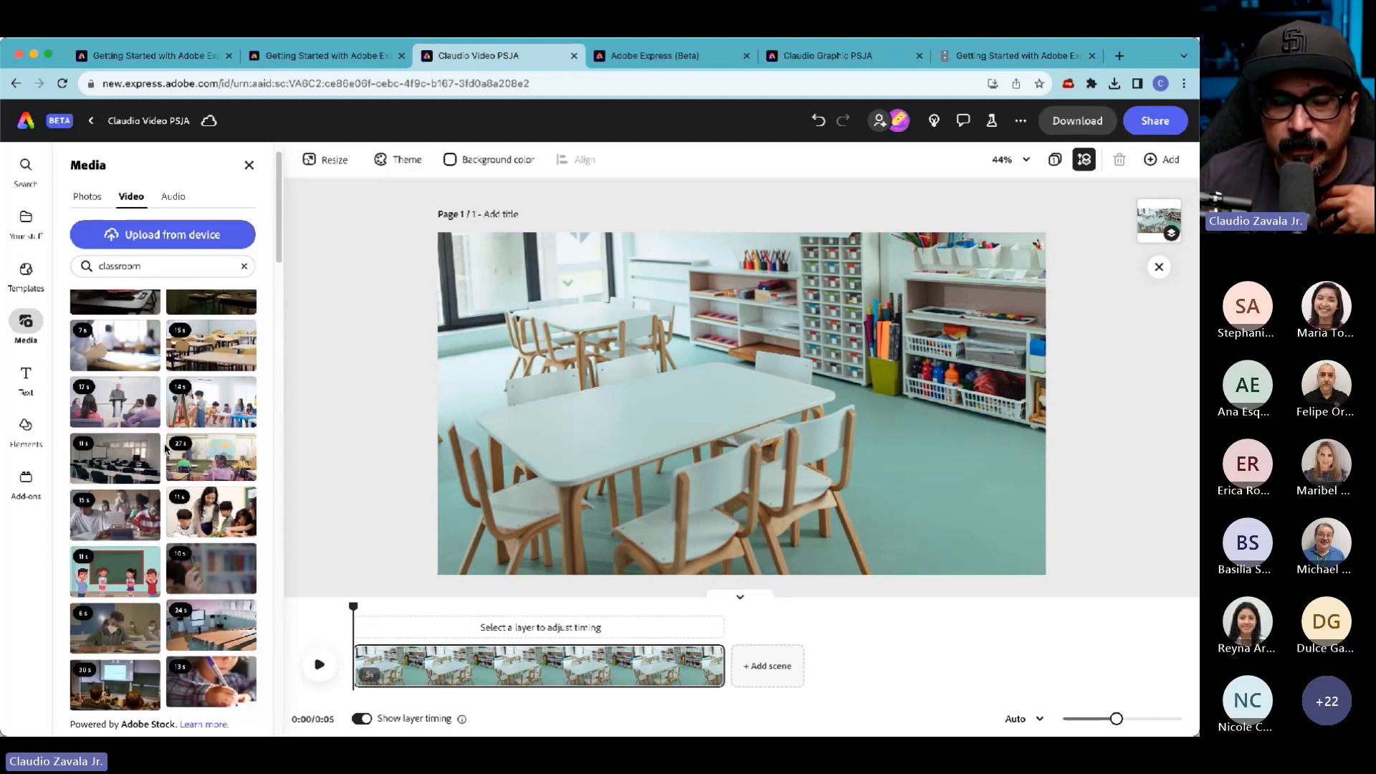
click(159, 236)
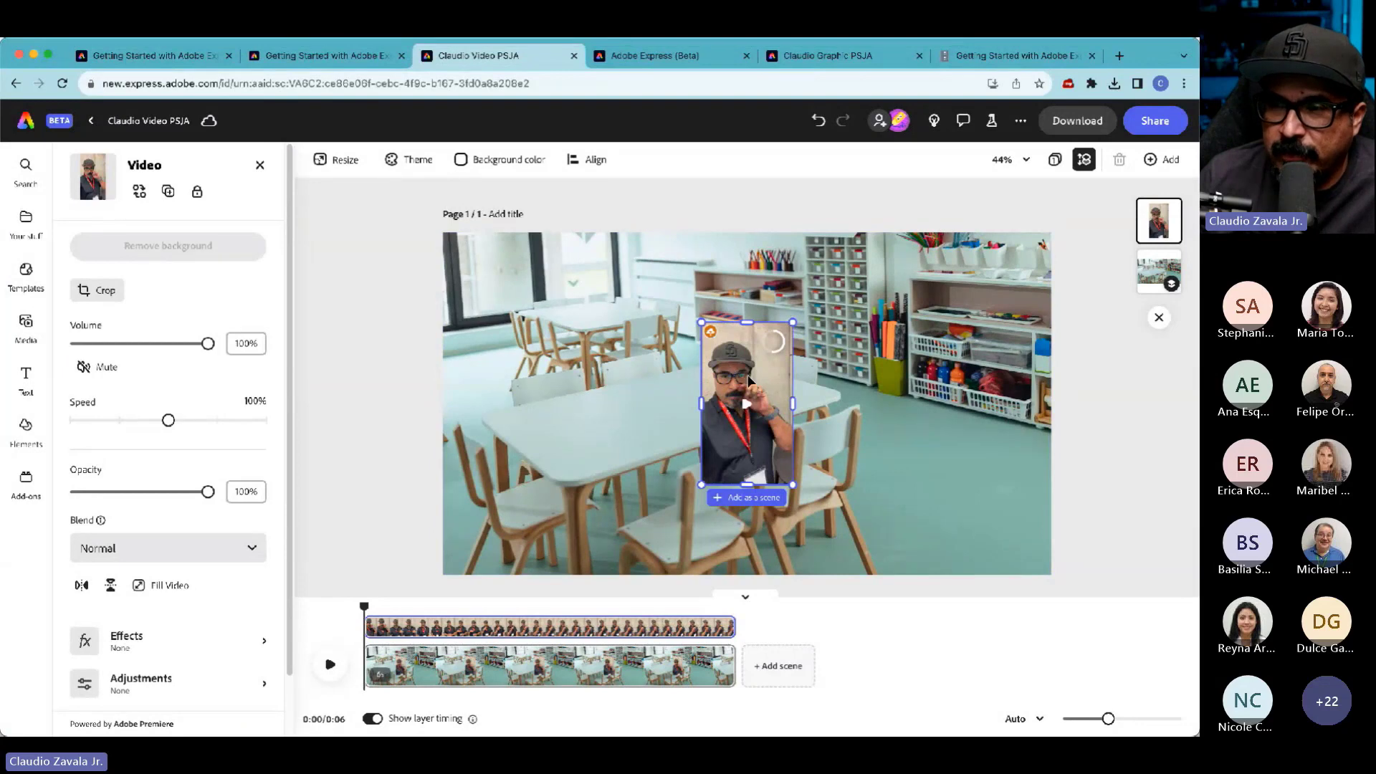
- Enlarge the portrait selfie video beyond the page height and move it to the page's right edge, partly outside the page
drag(745, 374, 697, 366)
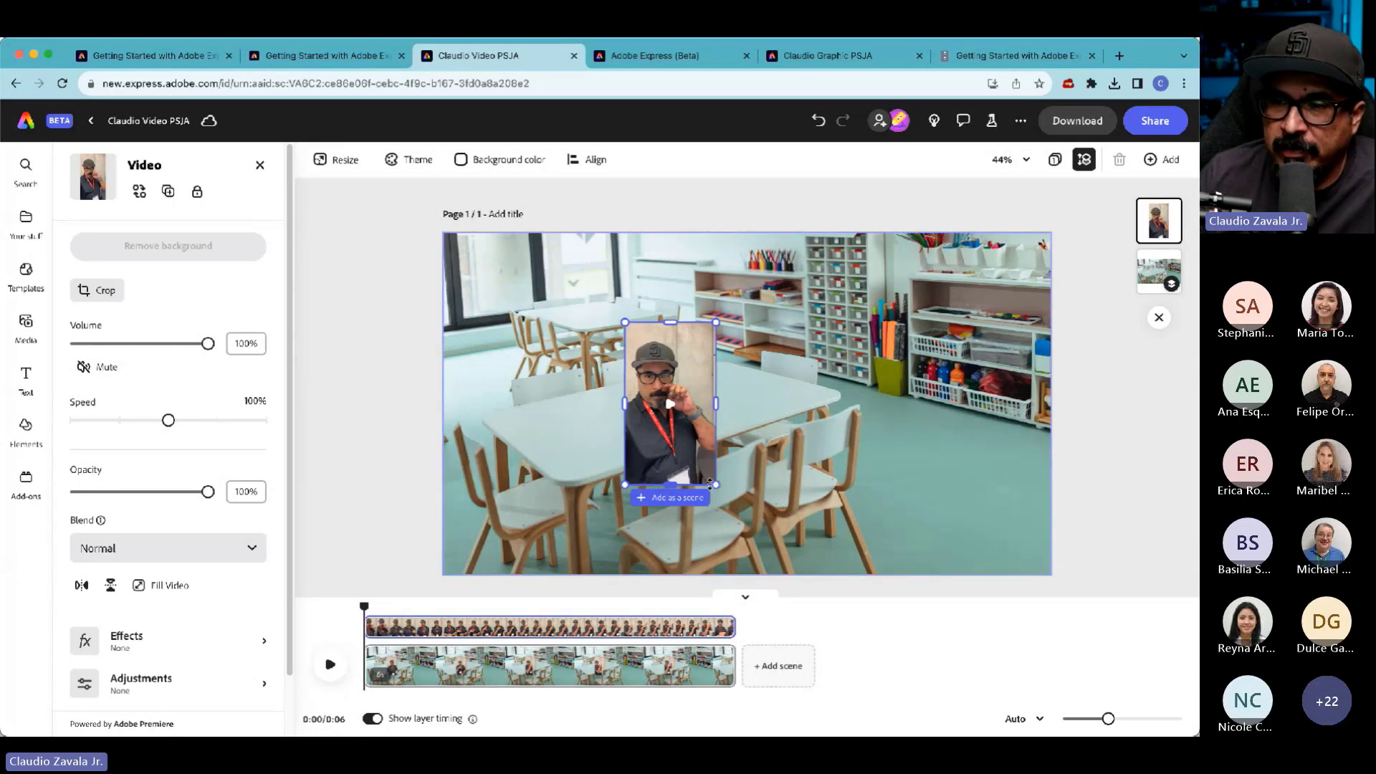
drag(716, 484, 856, 616)
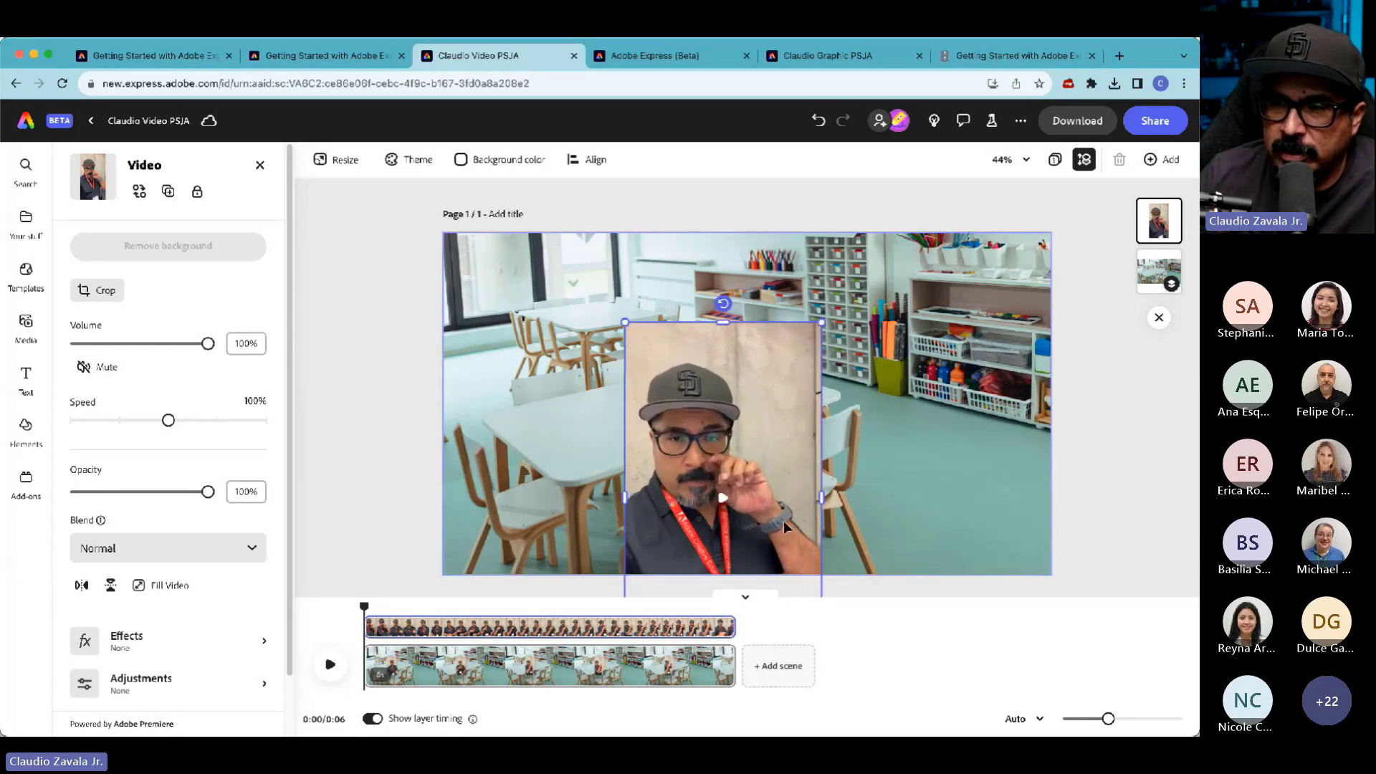
drag(795, 348, 805, 236)
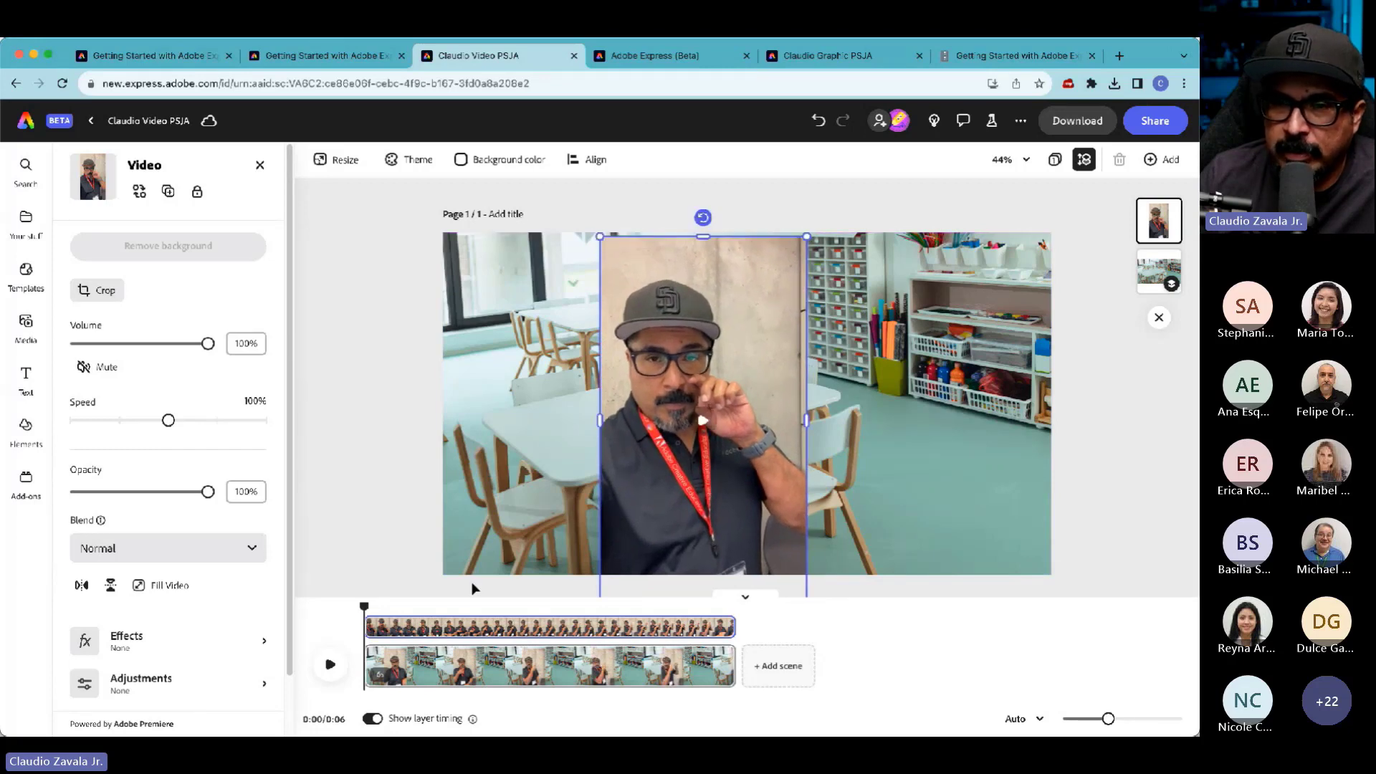
click(497, 457)
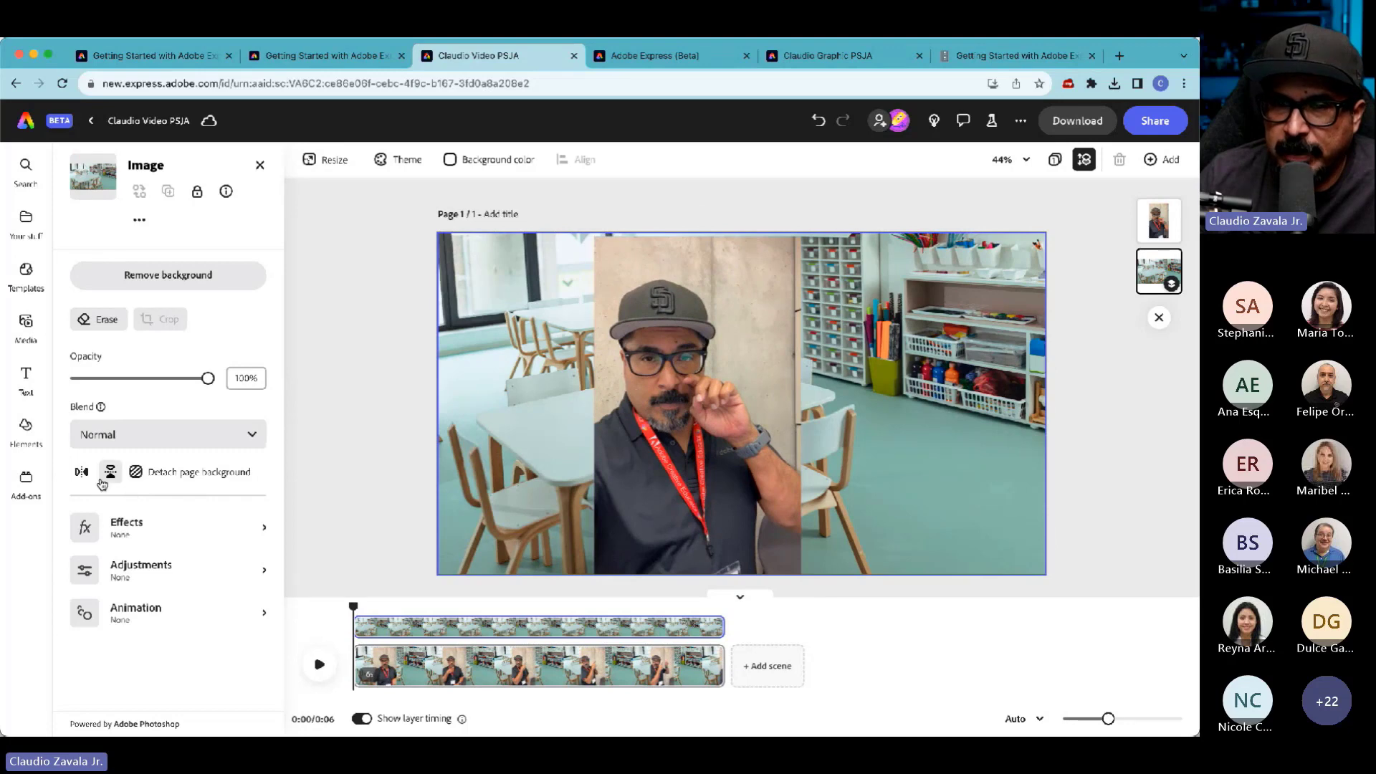
drag(595, 347, 638, 401)
- Flip the classroom background image horizontally
click(607, 397)
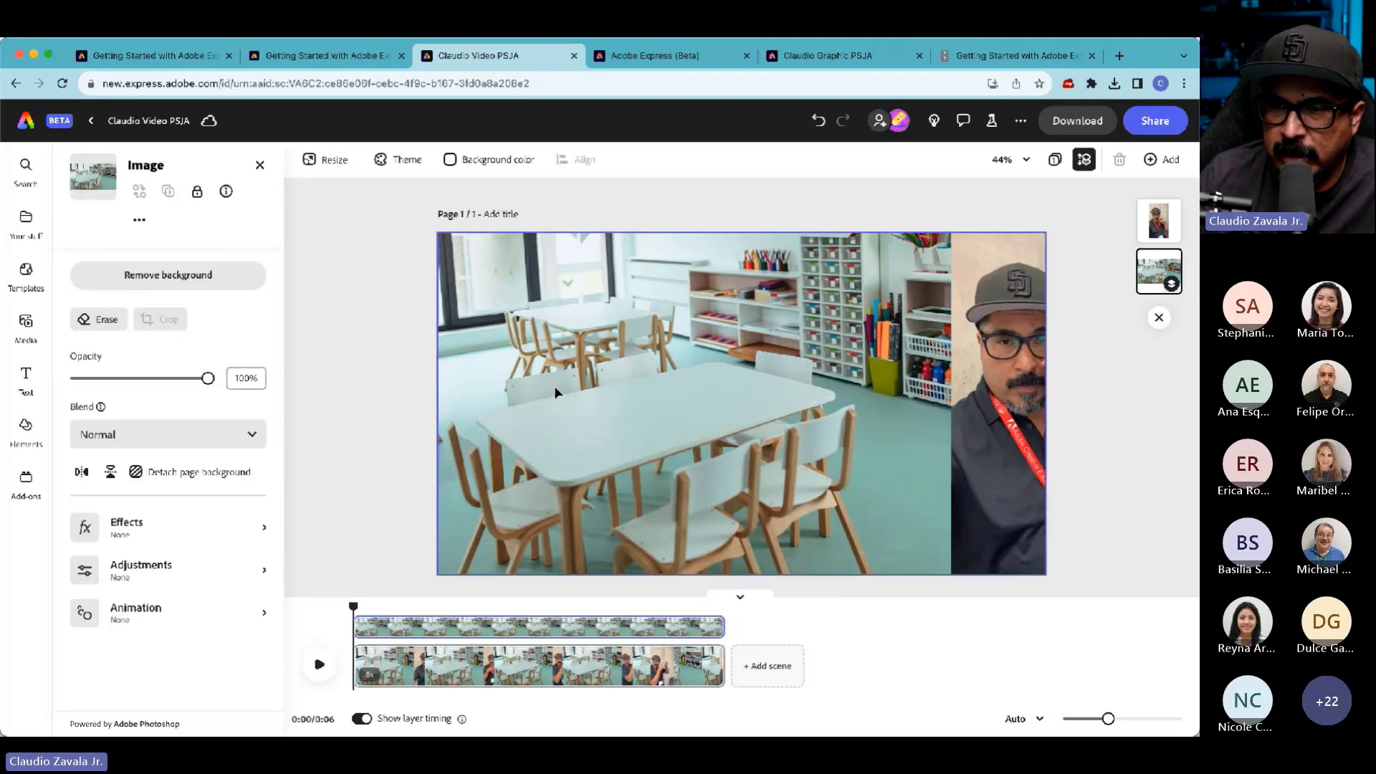
click(83, 473)
click(83, 472)
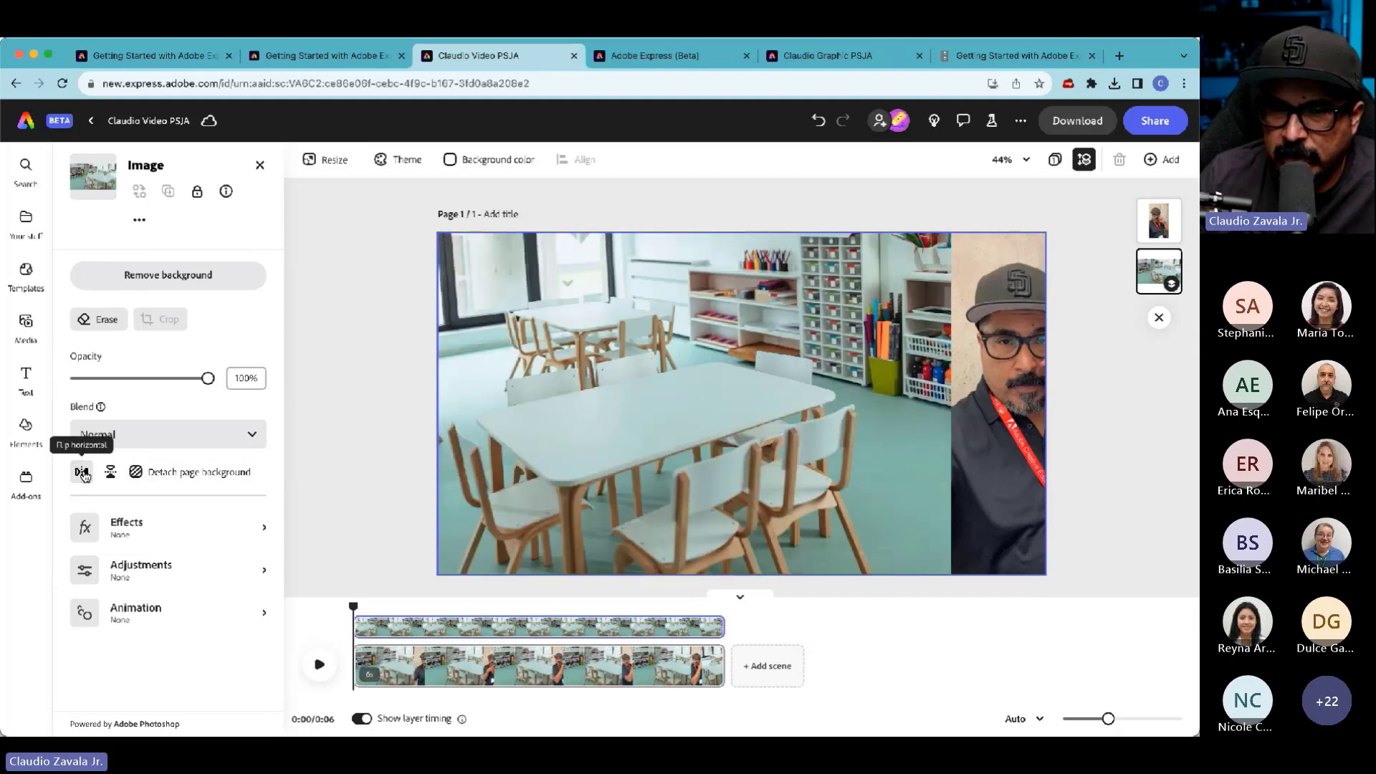
click(82, 472)
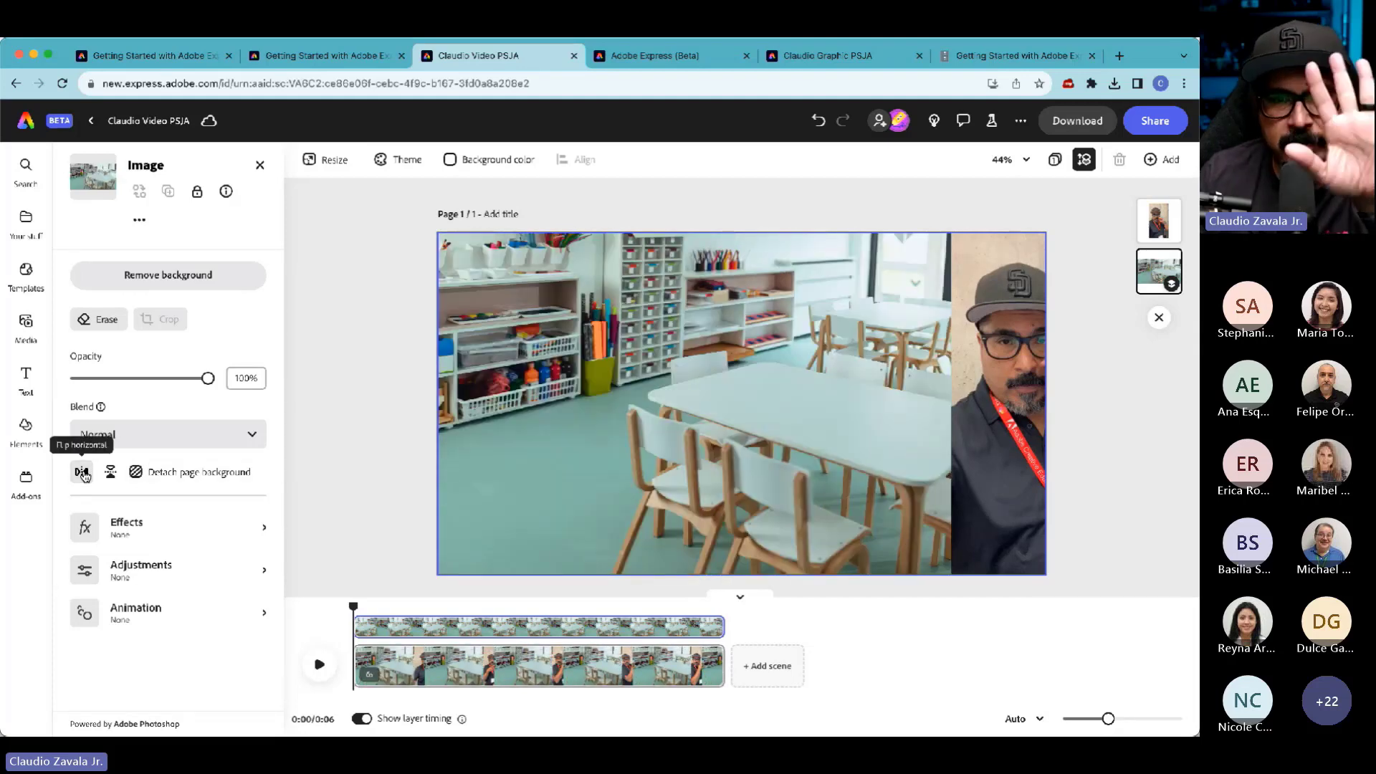
- Move the selfie video to the page's left edge and play the scene to check its placement
click(1004, 450)
drag(1003, 450, 481, 459)
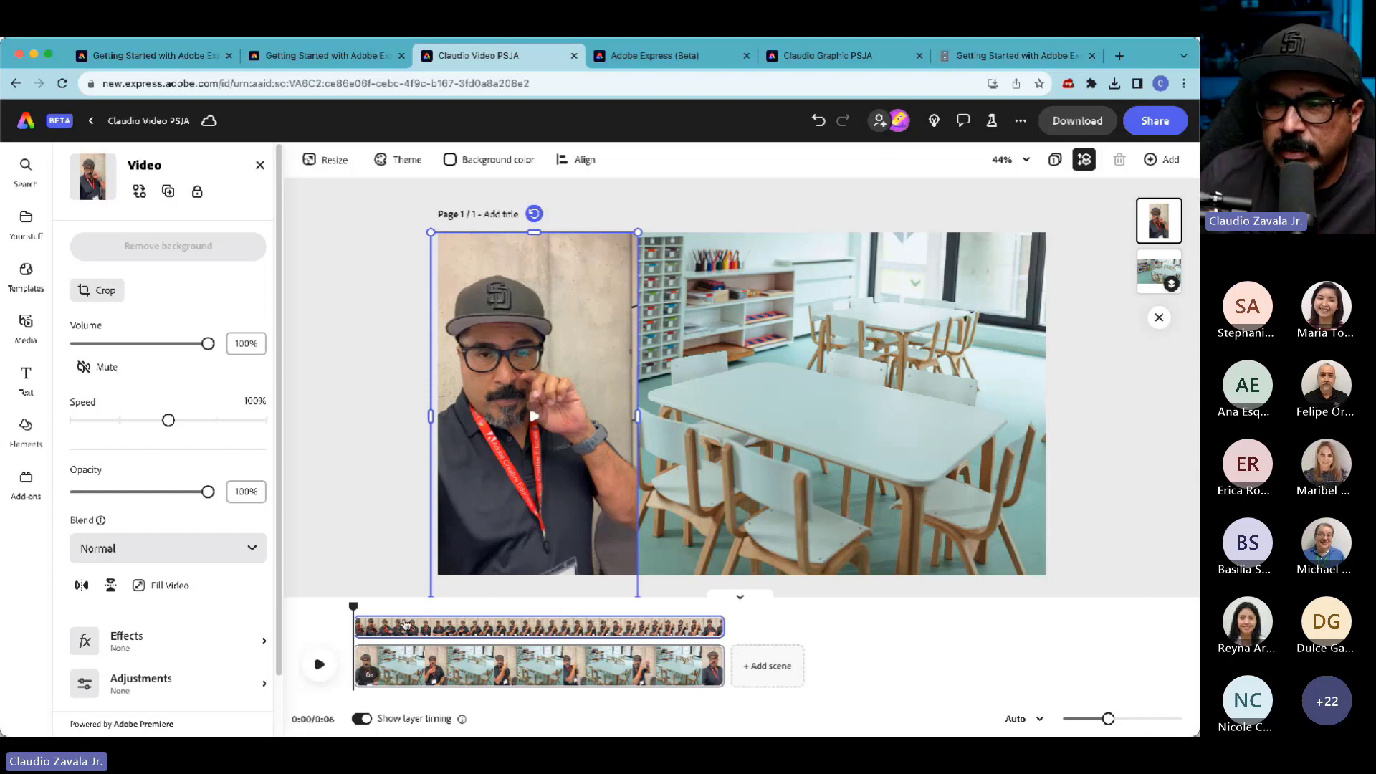
click(321, 666)
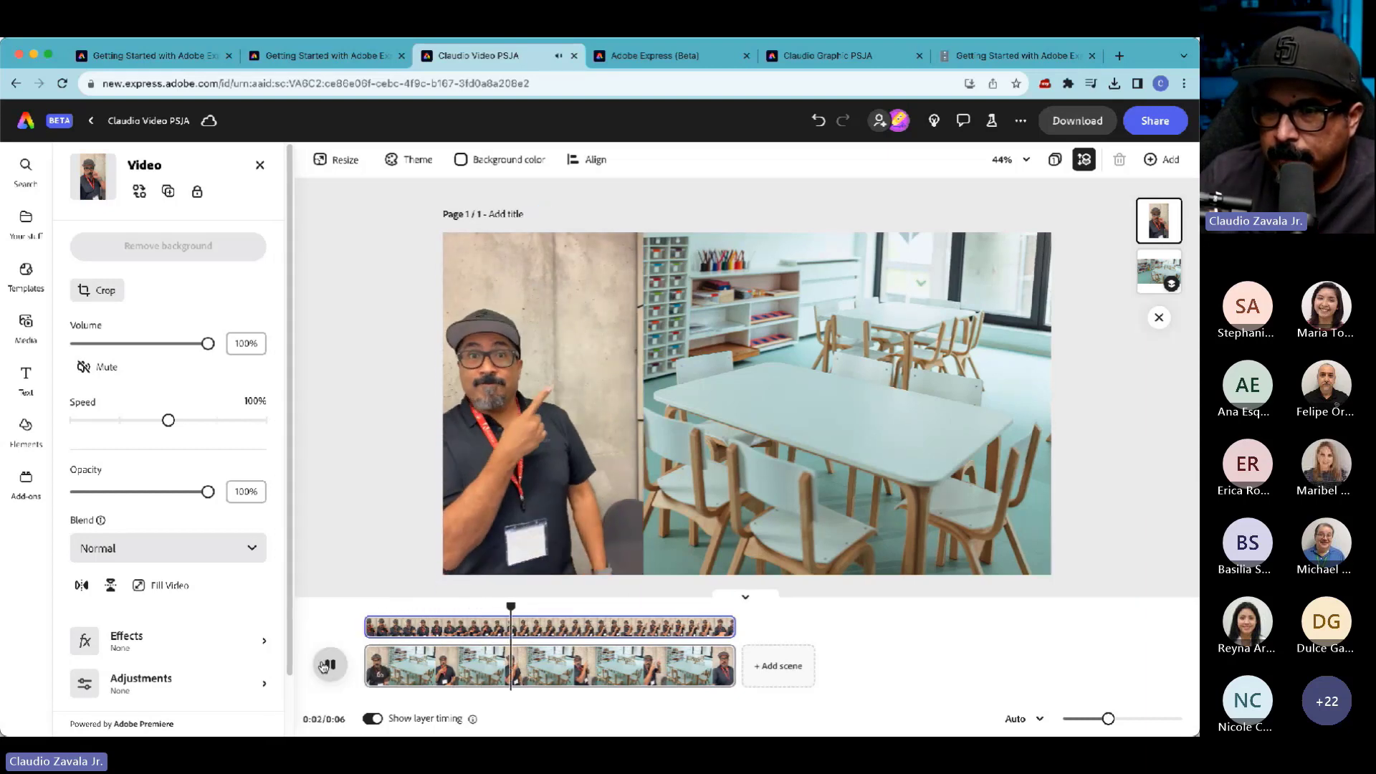
click(483, 527)
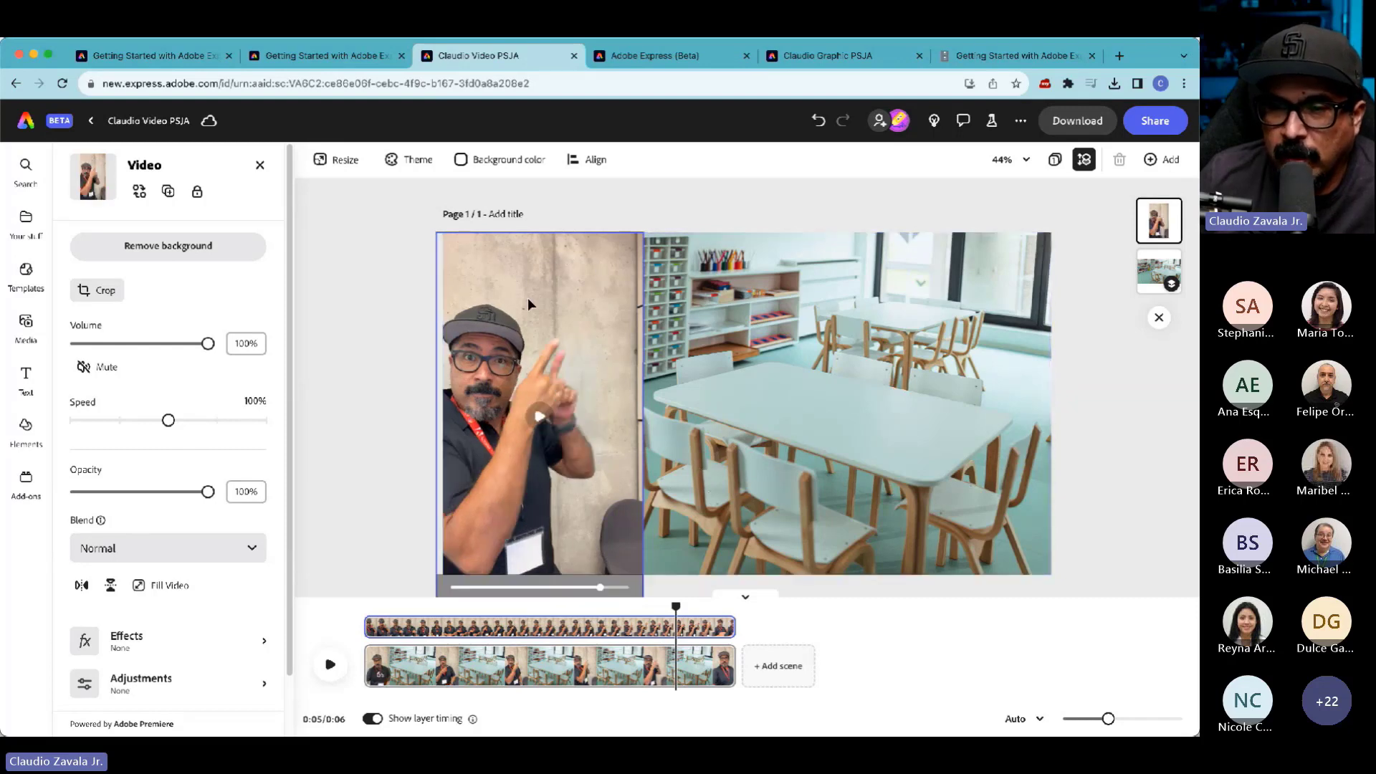
- Remove the background from the selfie video and play the scene to check the cut-out
click(384, 506)
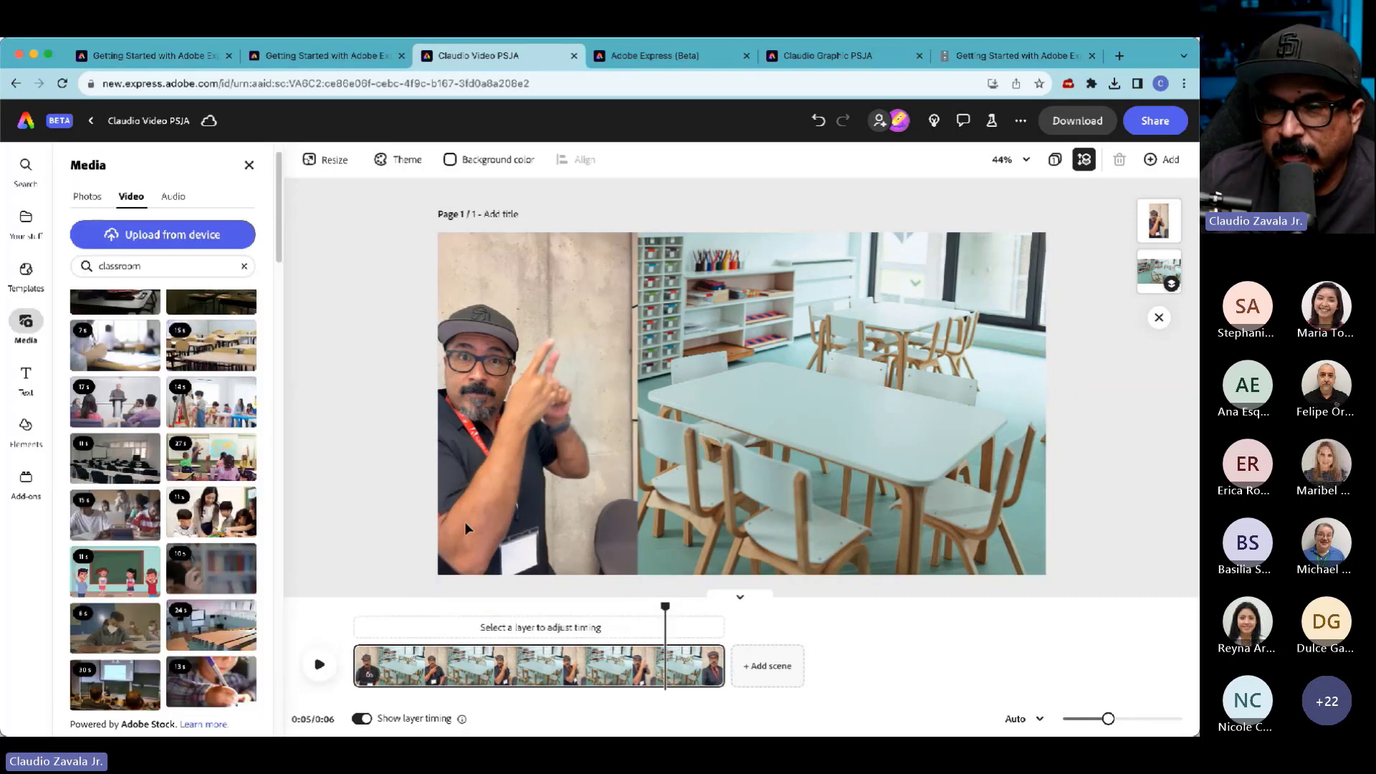
click(540, 504)
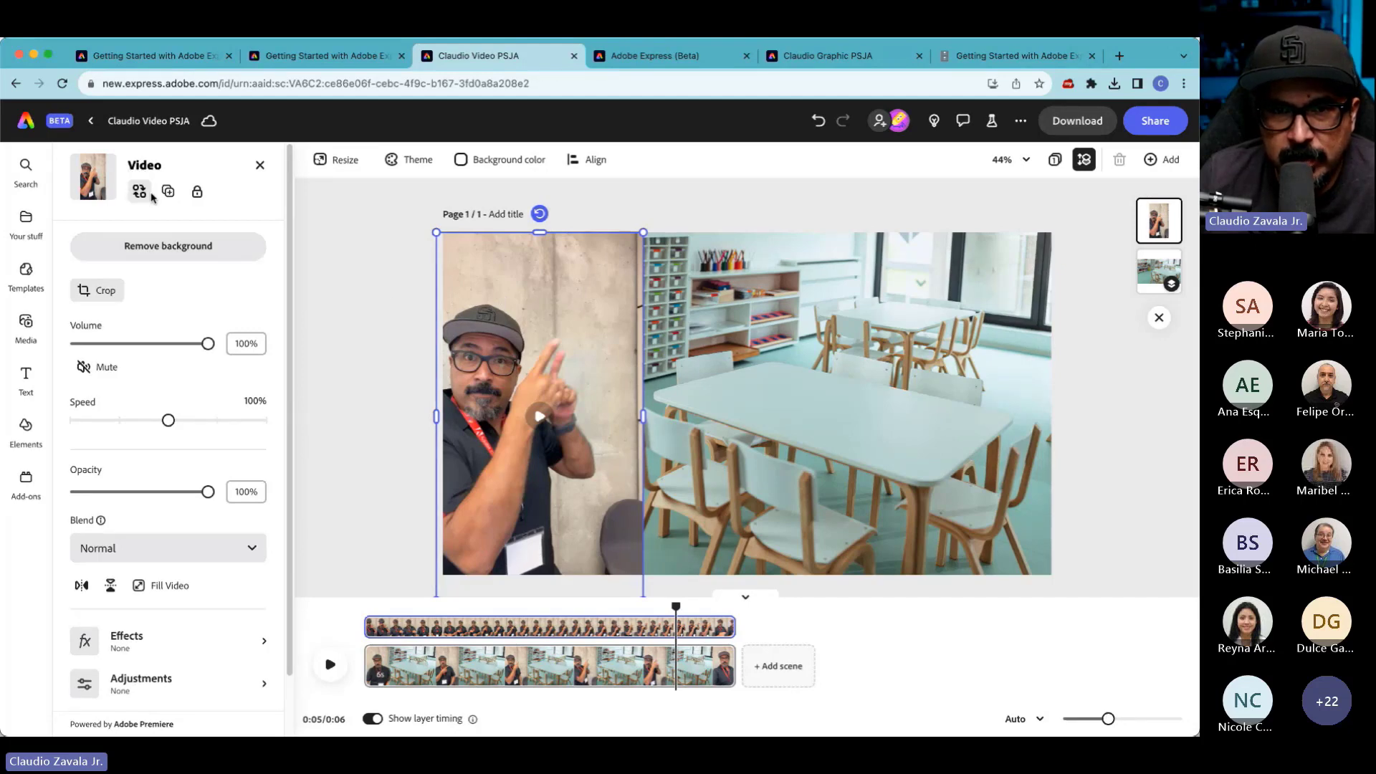
click(174, 248)
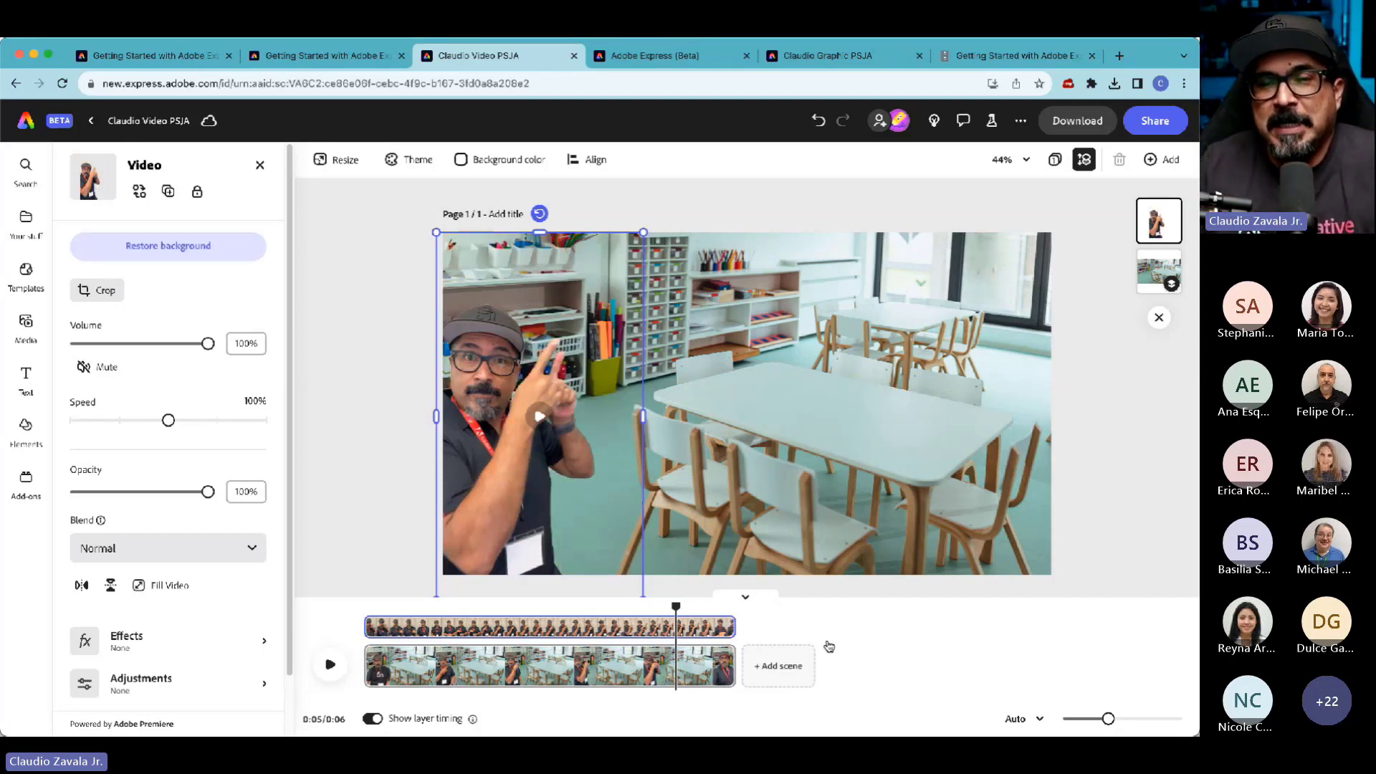
click(331, 665)
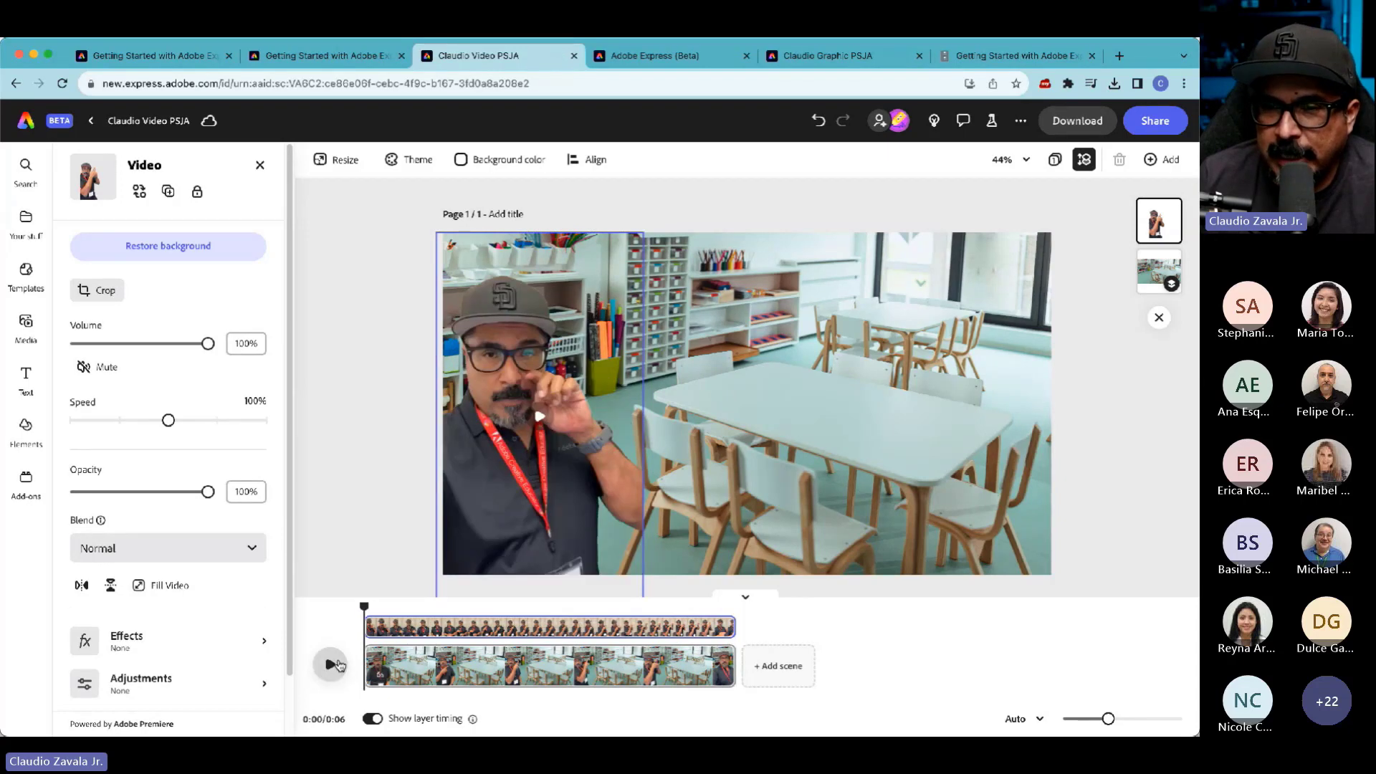
click(340, 665)
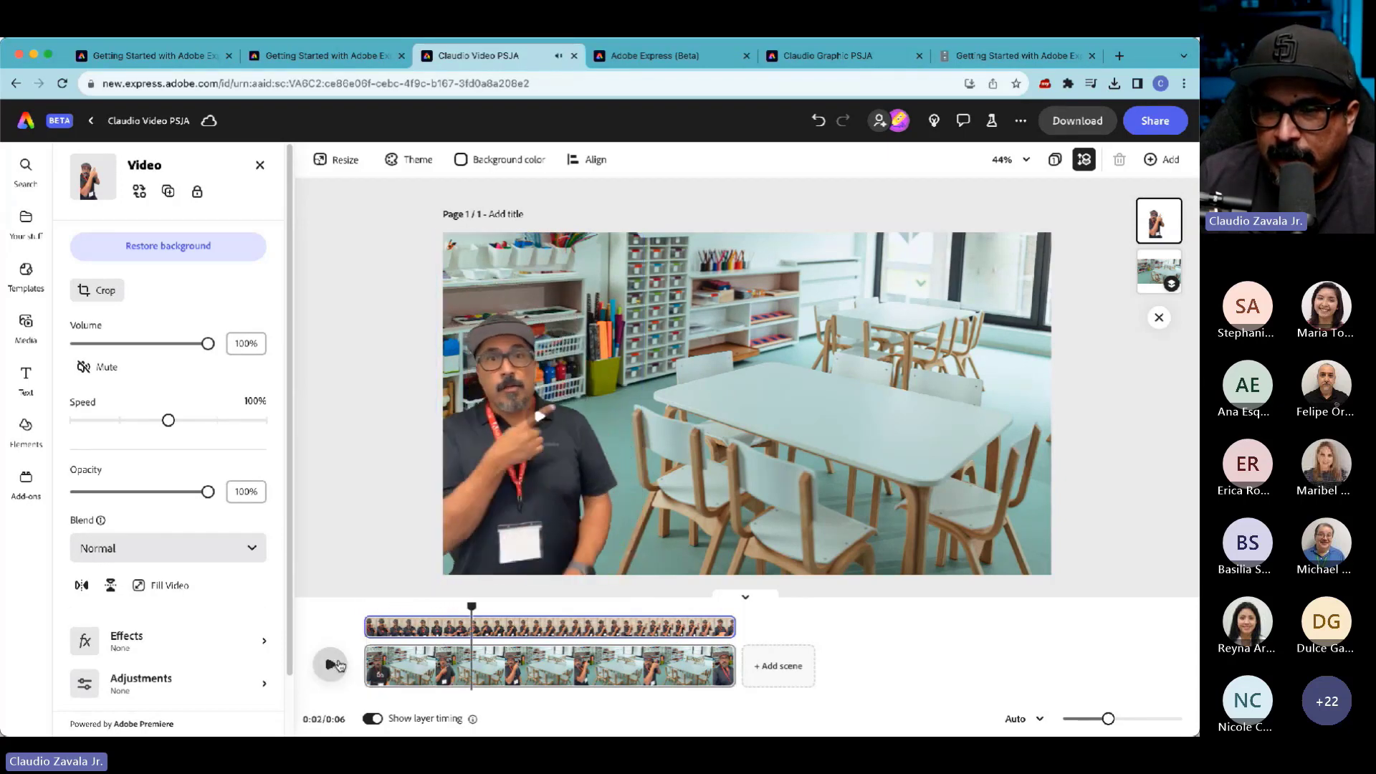
click(340, 664)
- Trim the start of the selfie video layer and the scene at about the 1-second mark, leaving 4.7 s
drag(466, 608, 447, 629)
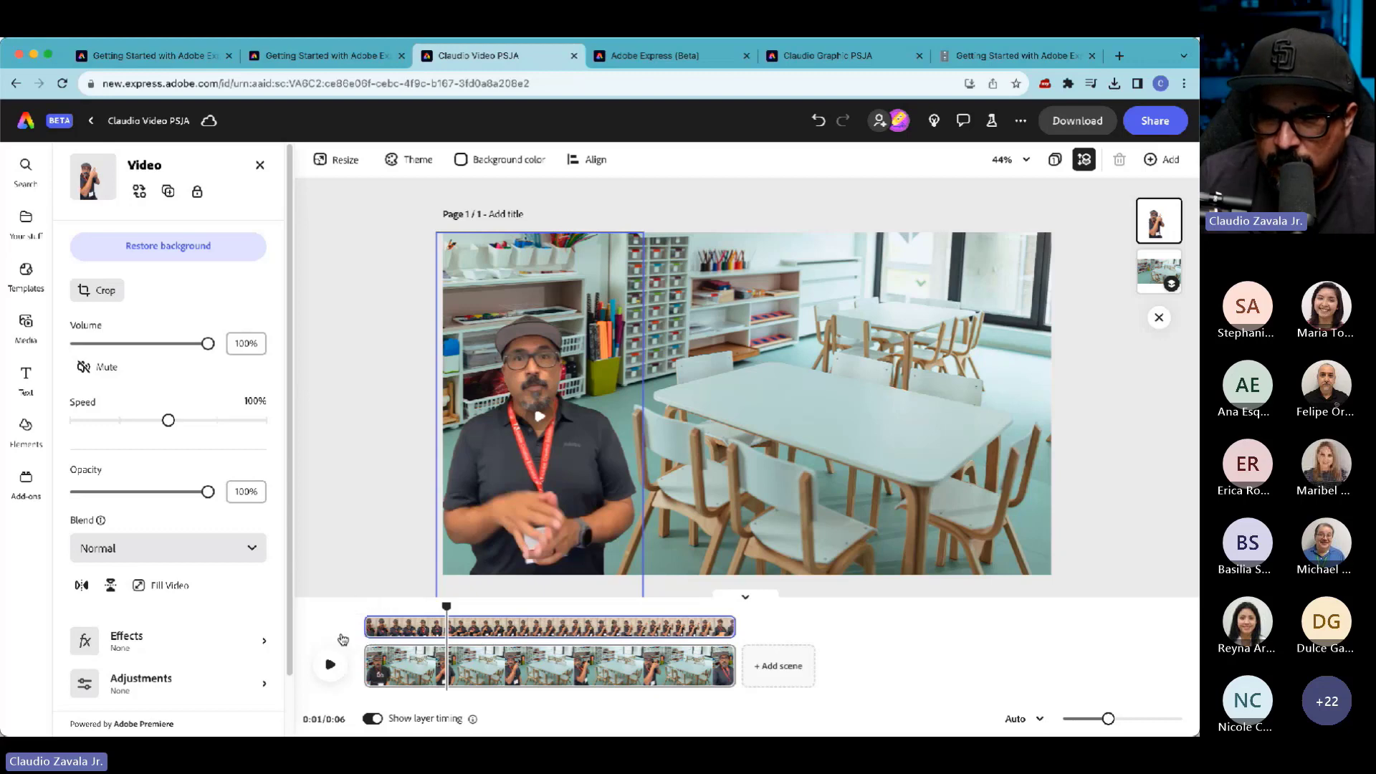
drag(371, 631, 446, 638)
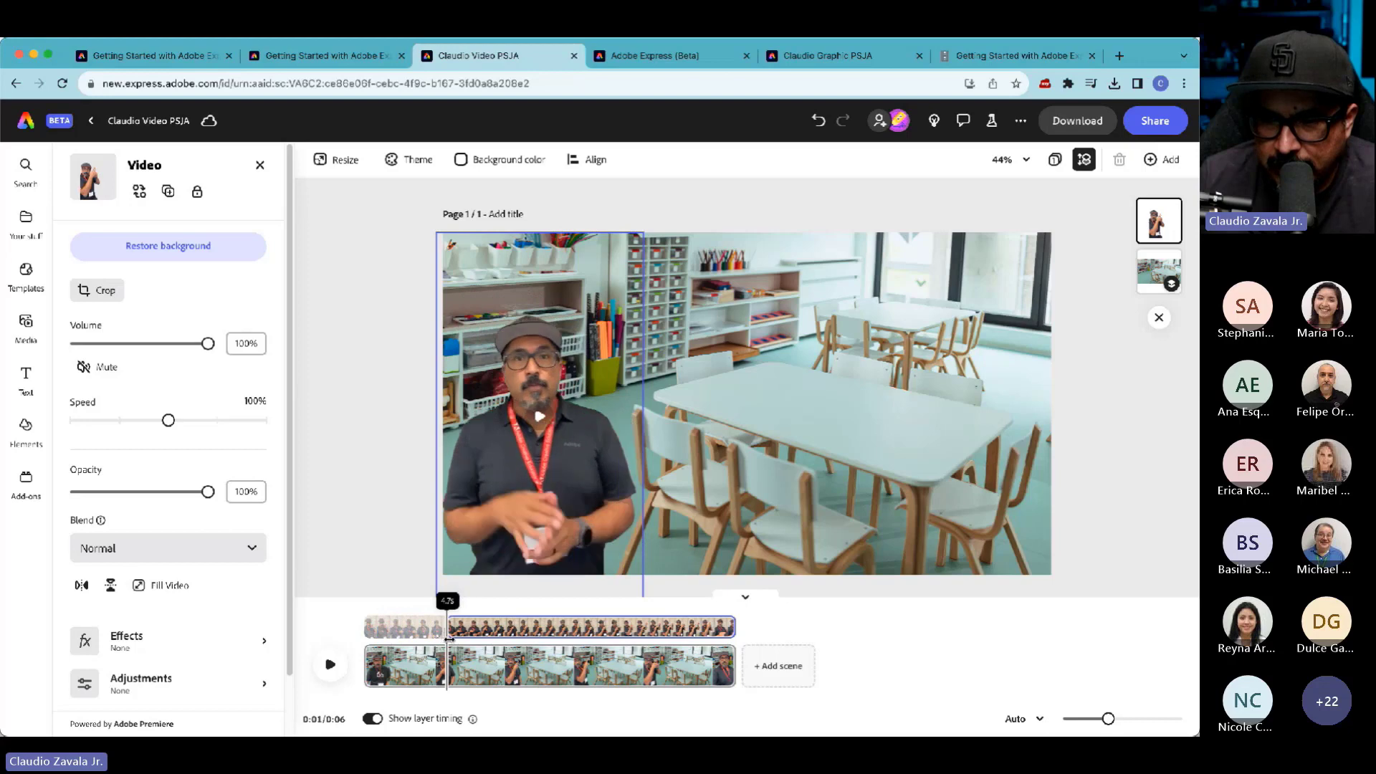
drag(371, 671, 446, 678)
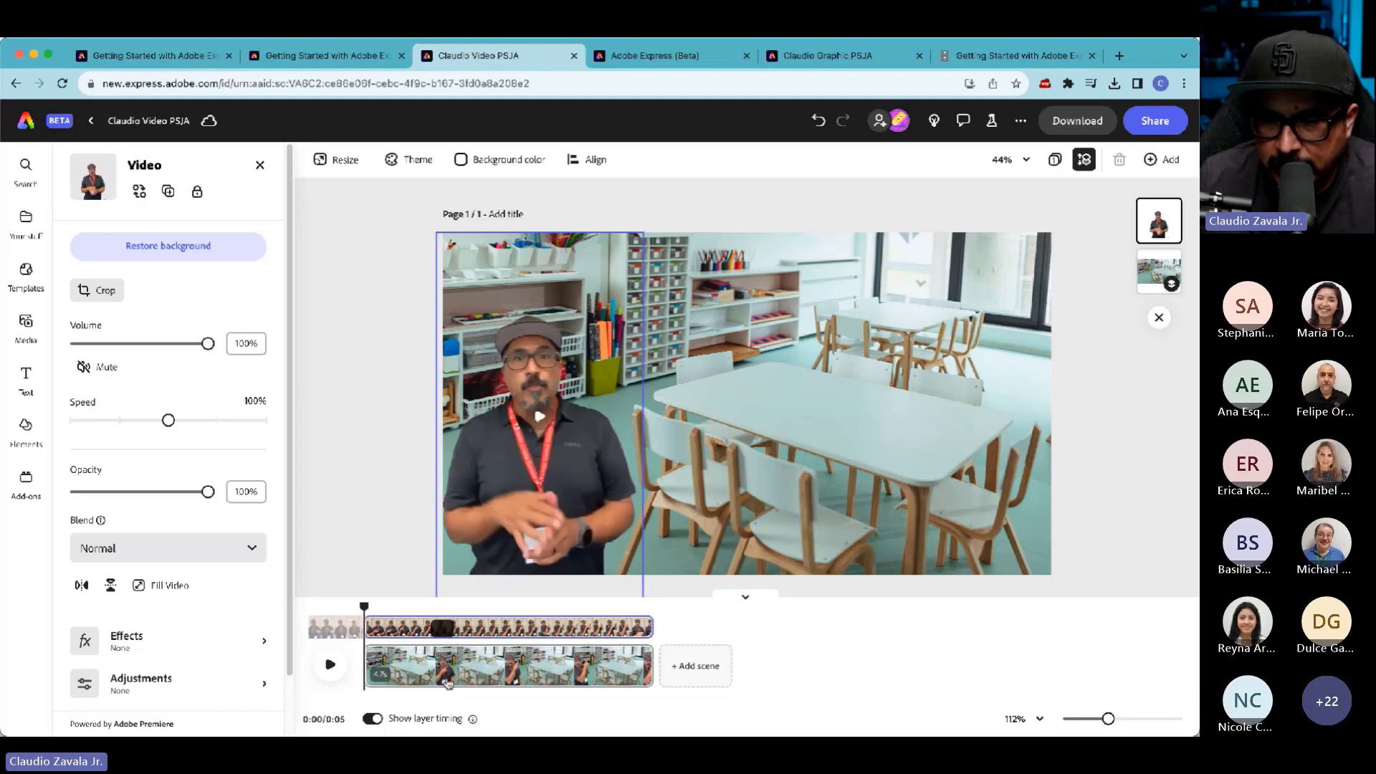
- Trim the end of the selfie video layer and the scene at about the 4-second mark and play the result
click(328, 665)
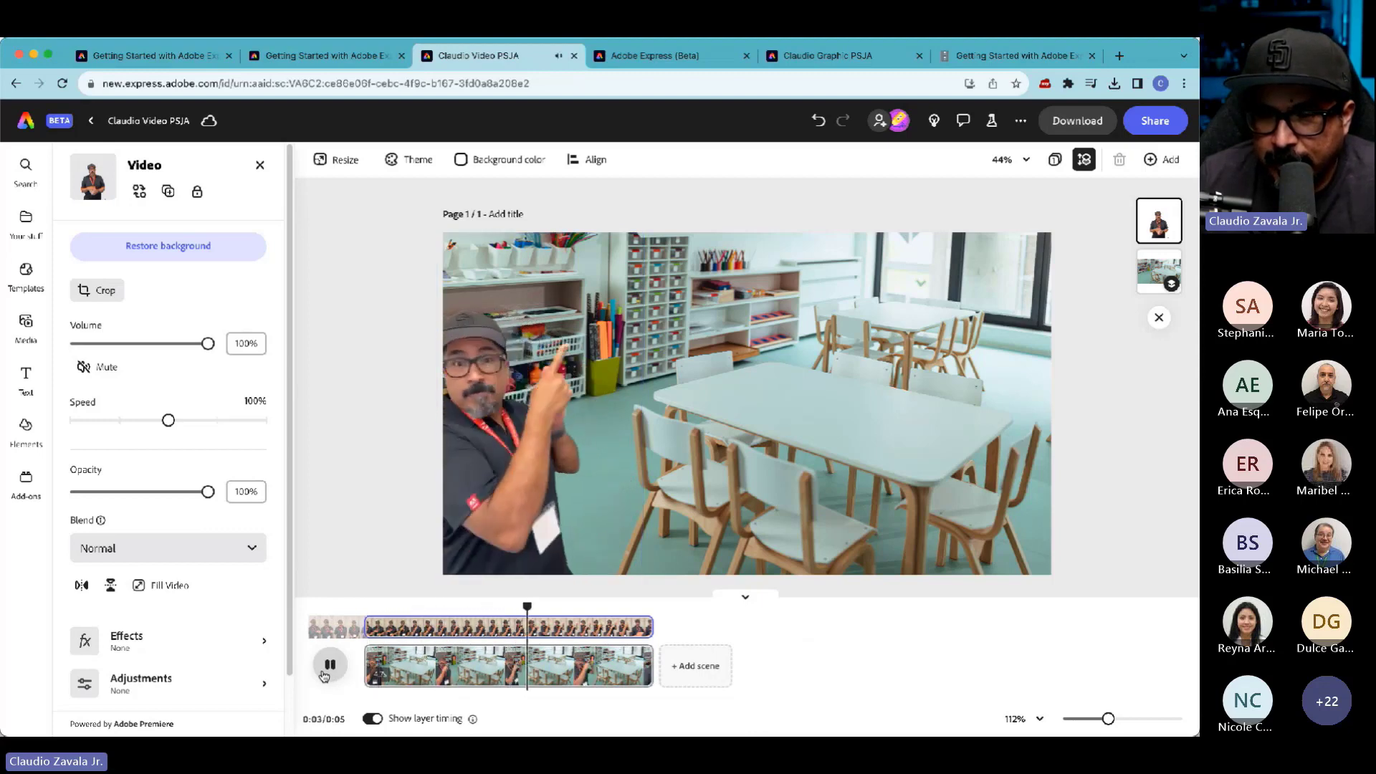
click(324, 672)
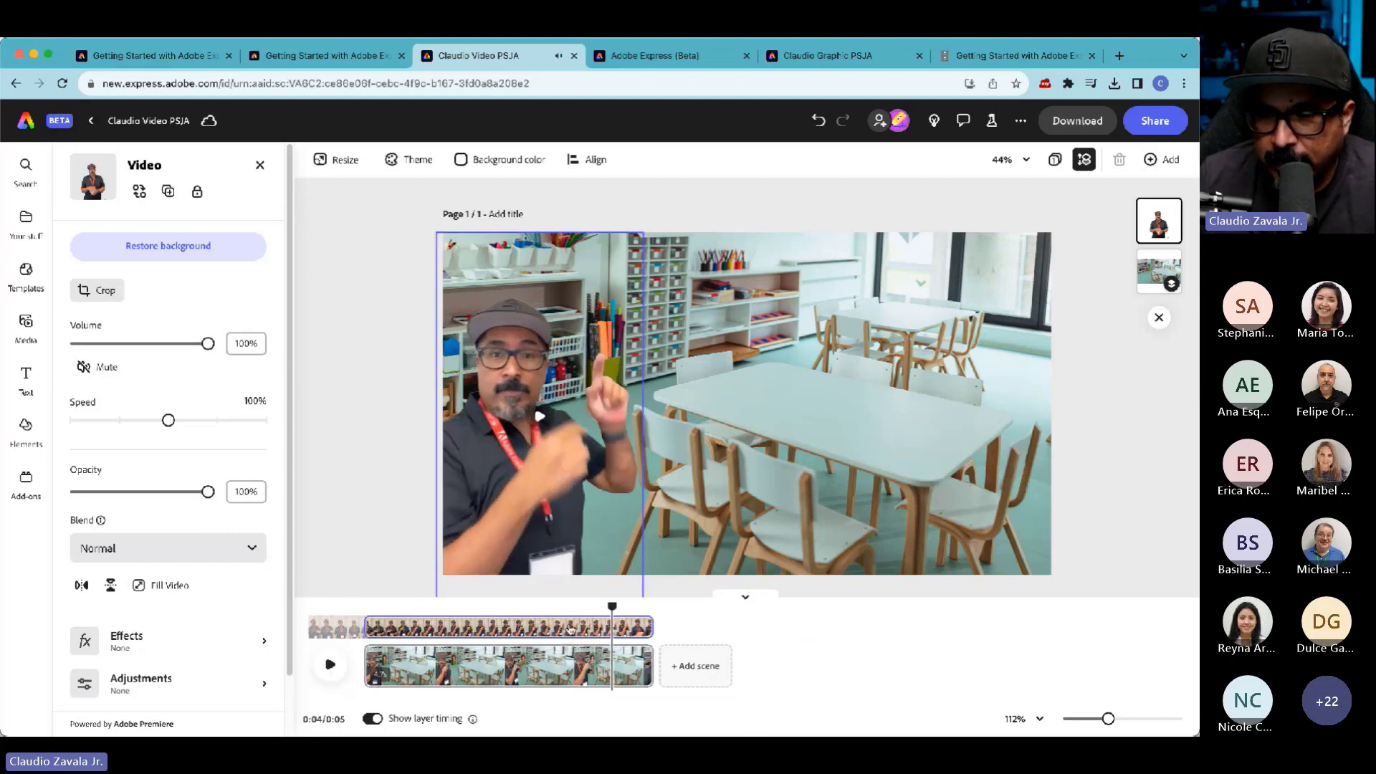
mouse_move(613, 607)
mouse_down()
mouse_move(631, 607)
mouse_move(566, 608)
mouse_move(635, 625)
mouse_move(611, 617)
mouse_up()
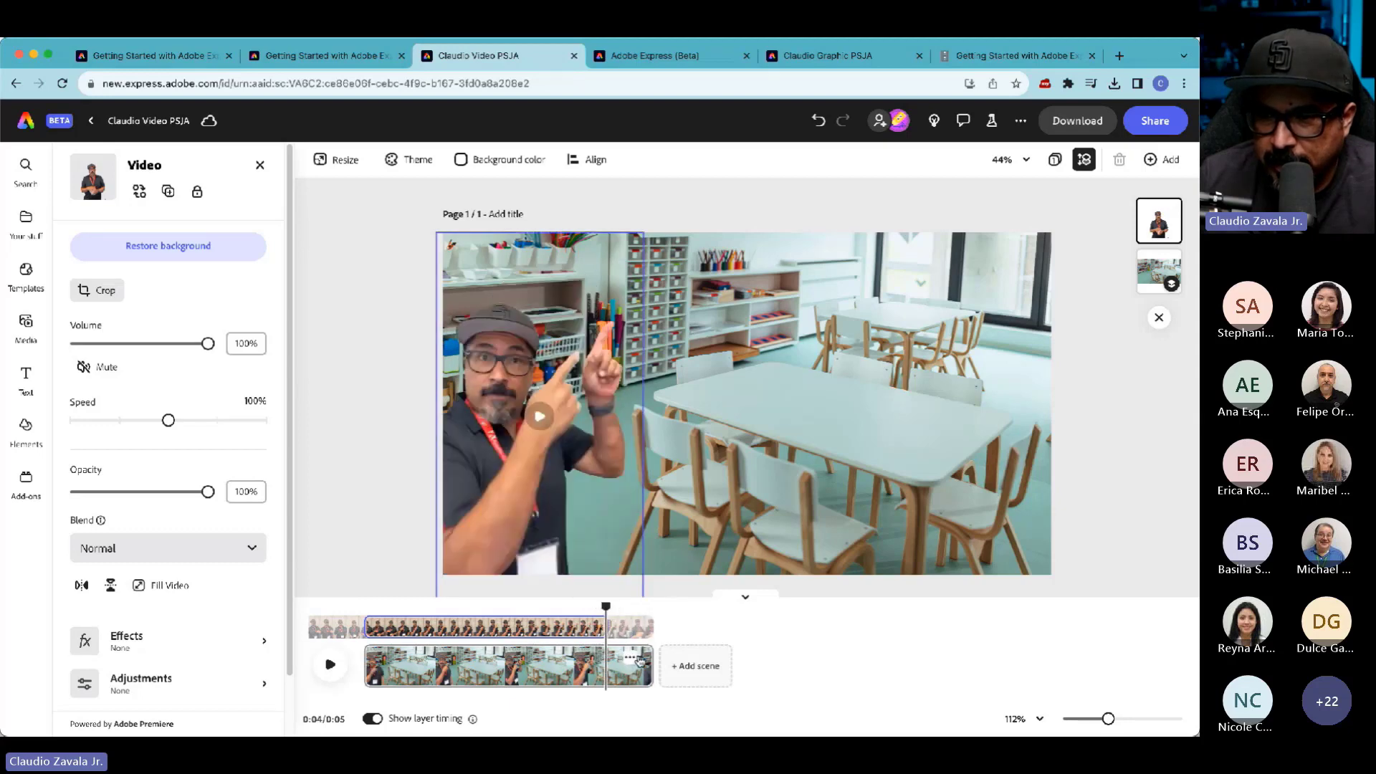
drag(650, 665, 606, 650)
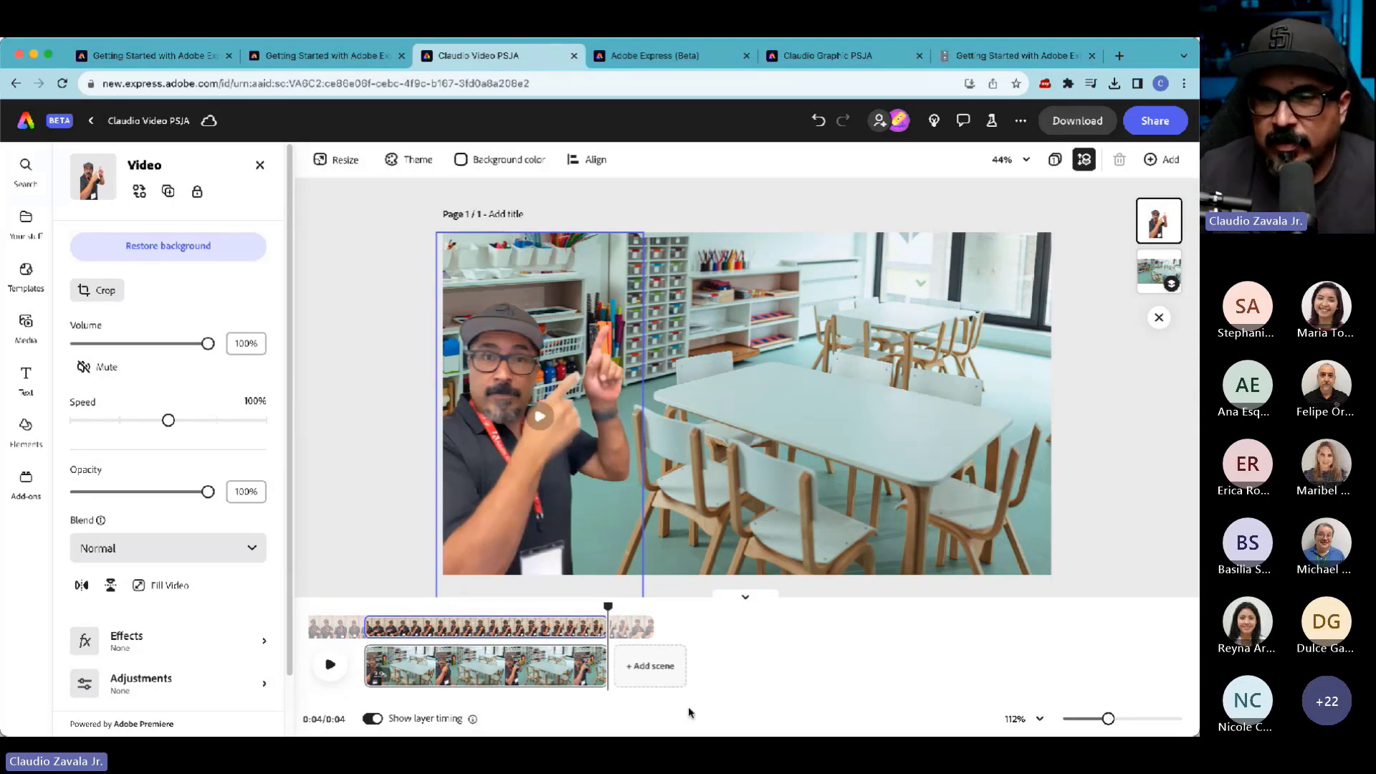
click(343, 676)
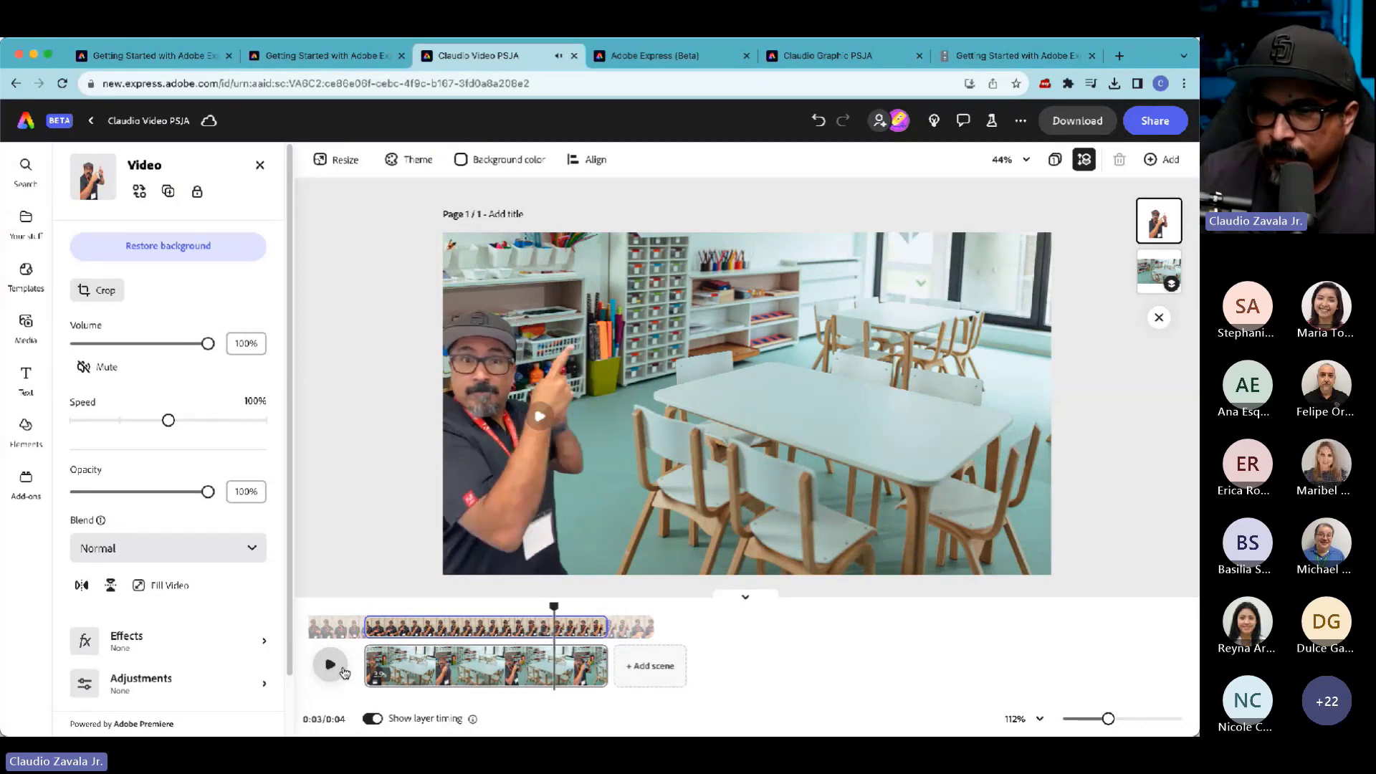
click(343, 672)
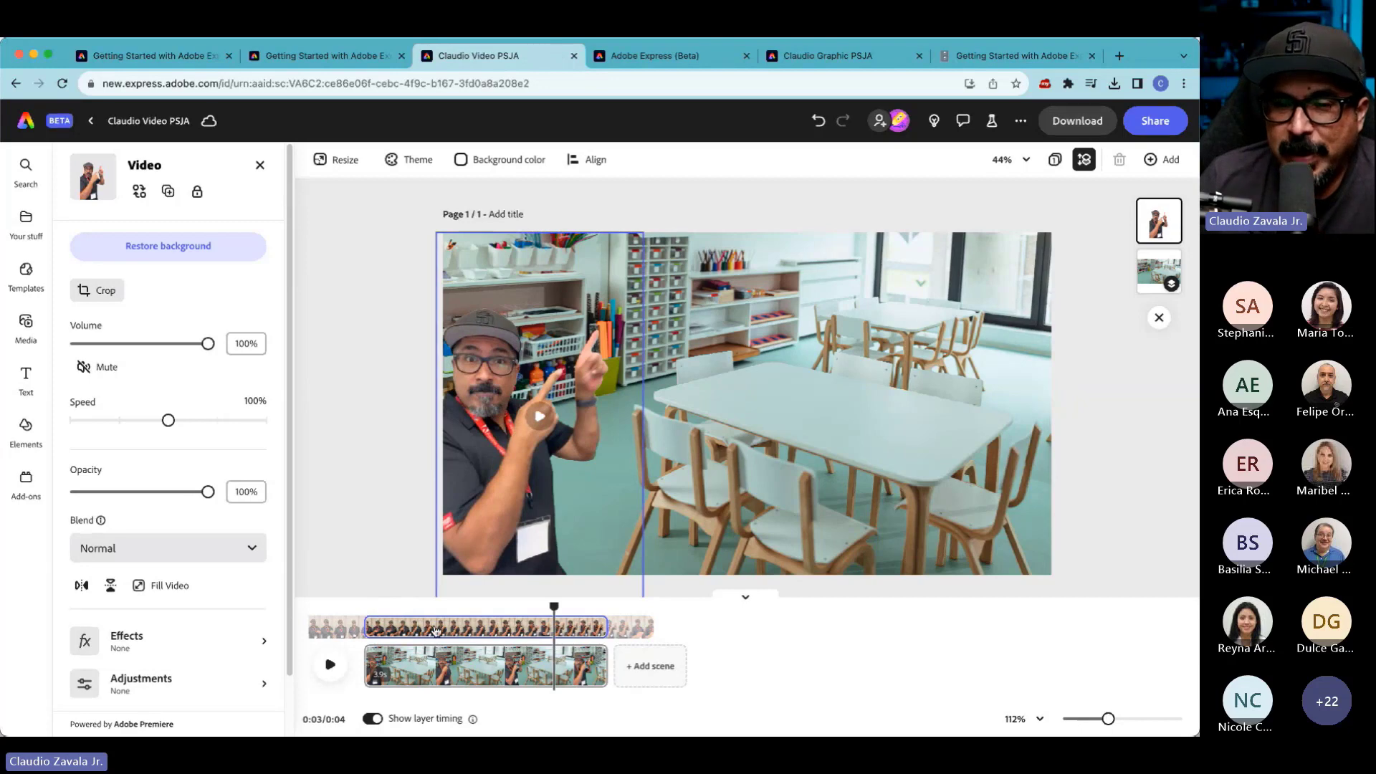
- Mute the selfie video and play the scene from the beginning
click(506, 459)
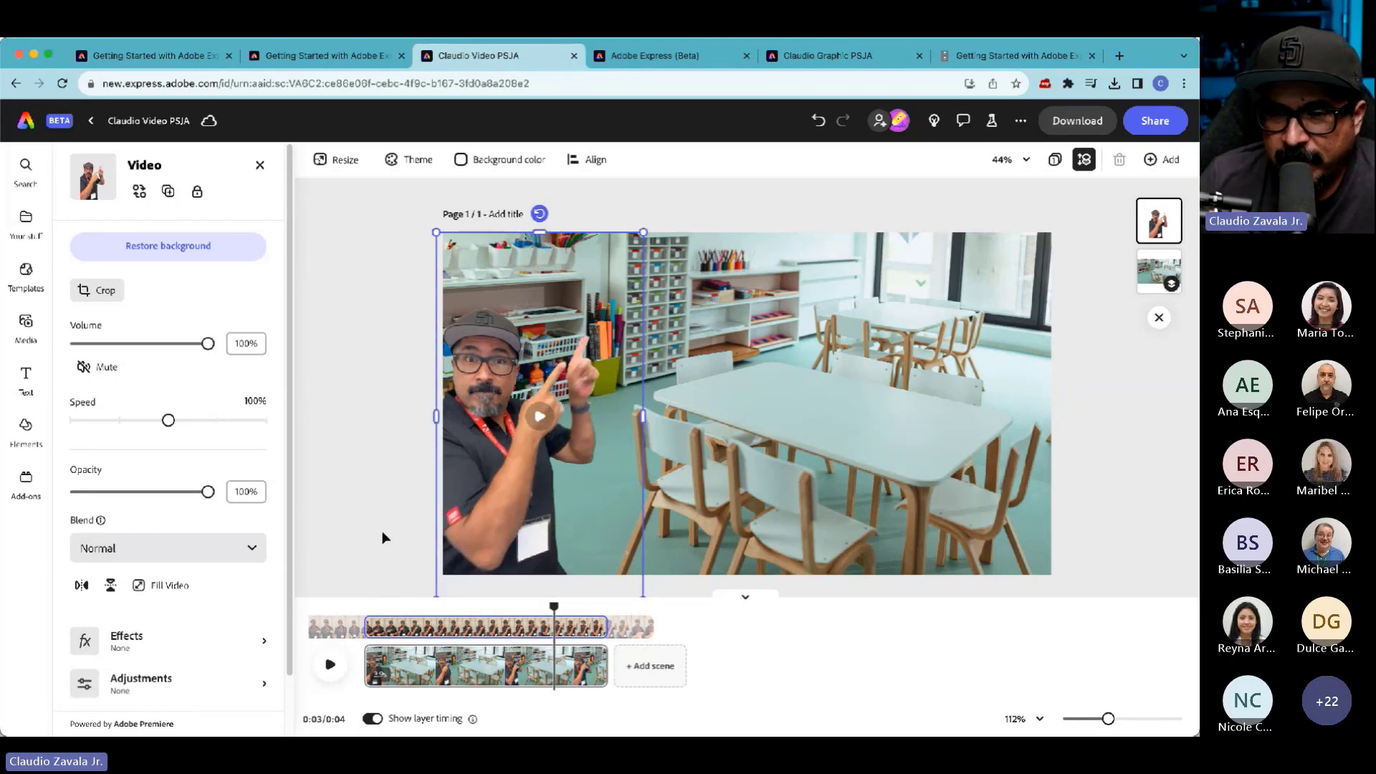
click(405, 529)
click(517, 502)
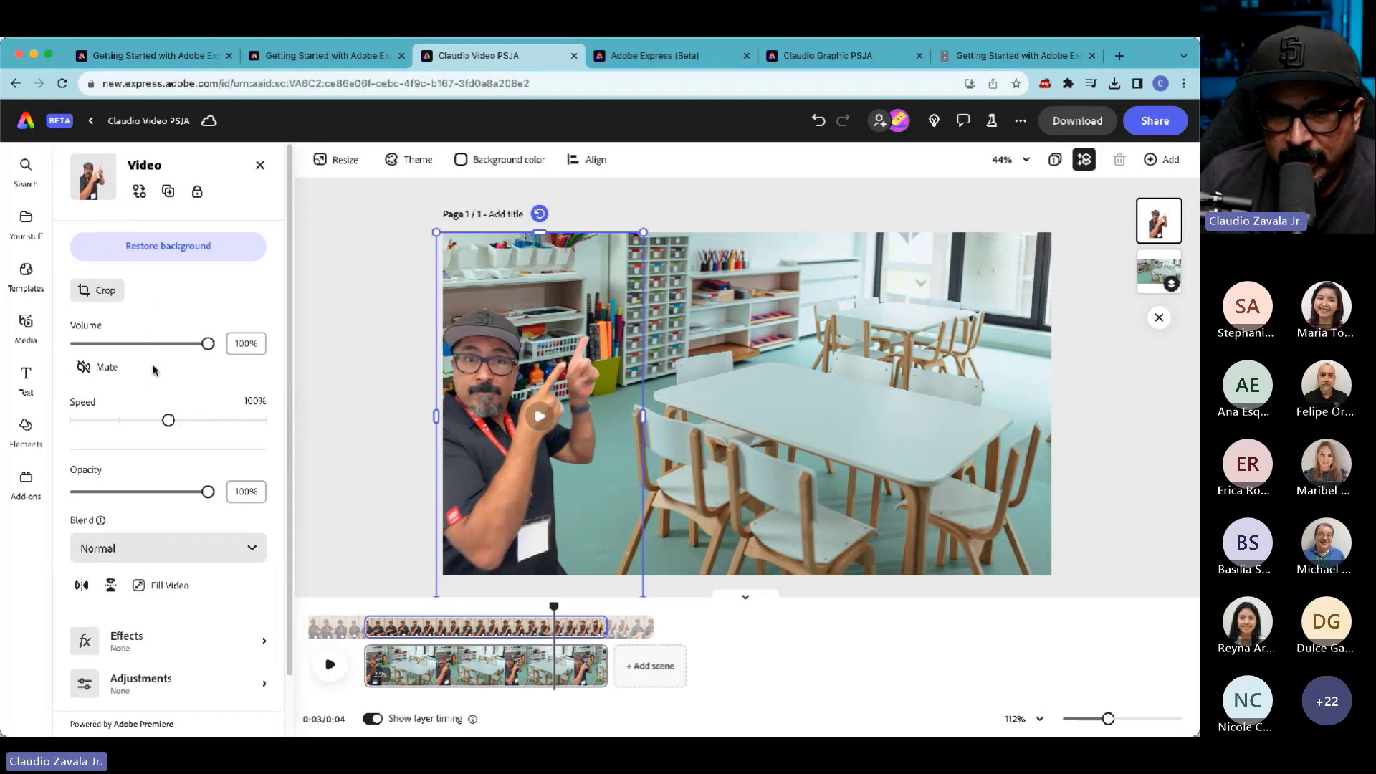
click(108, 368)
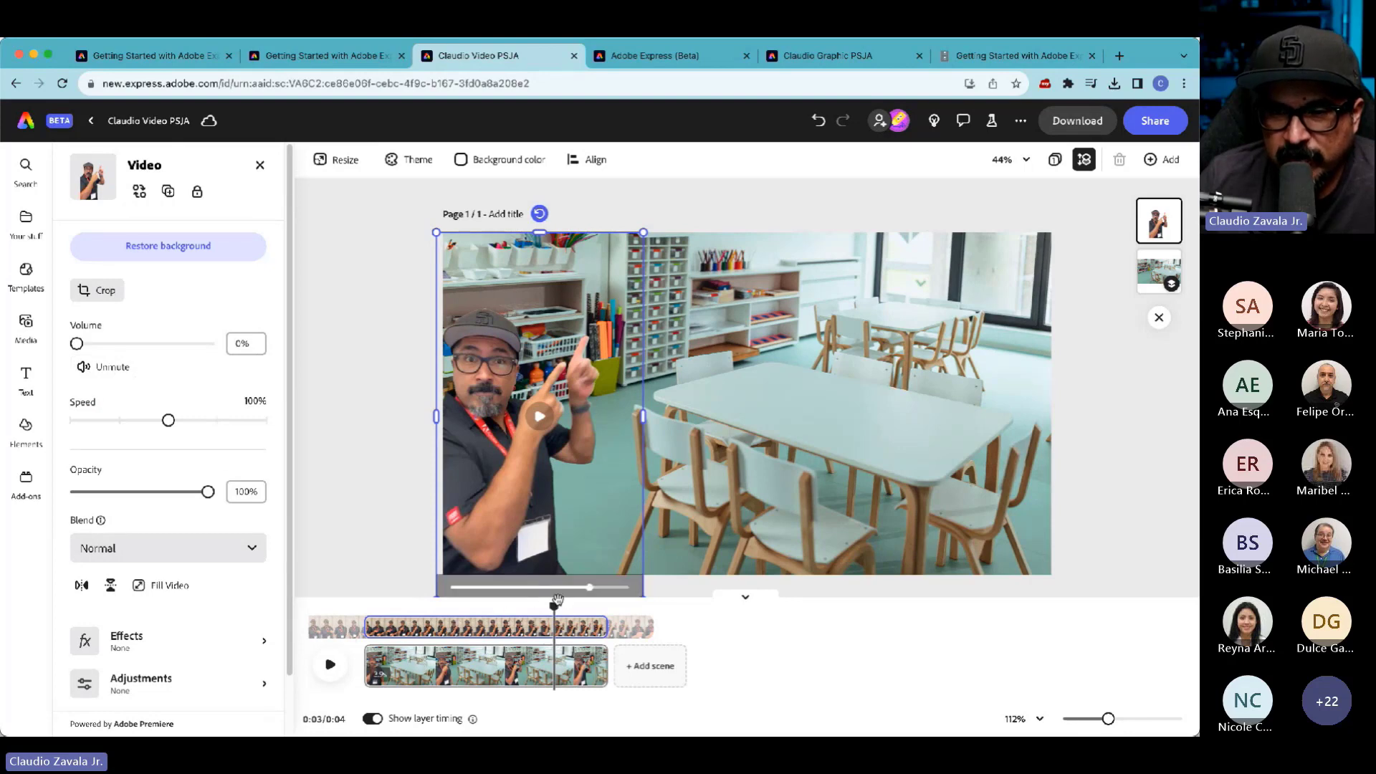
drag(557, 599, 363, 606)
click(330, 665)
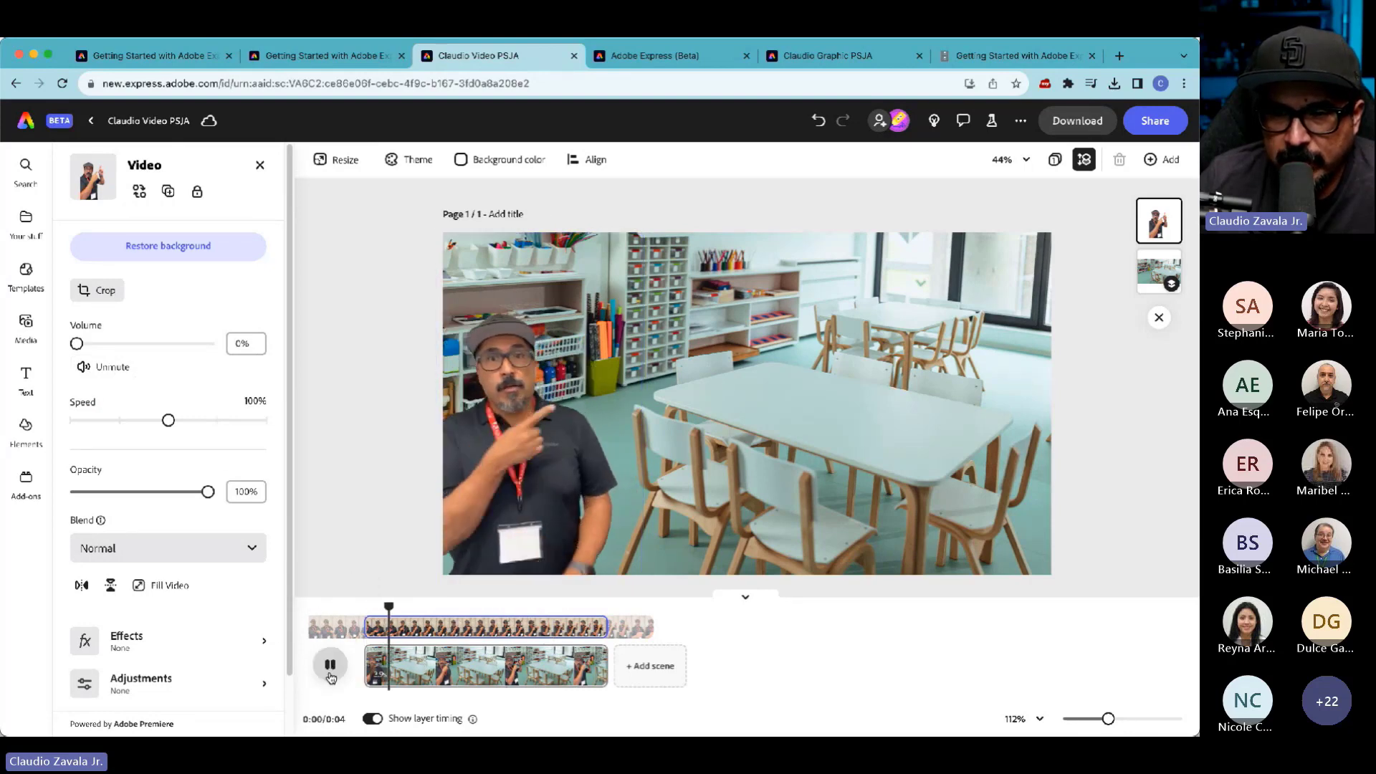
click(330, 673)
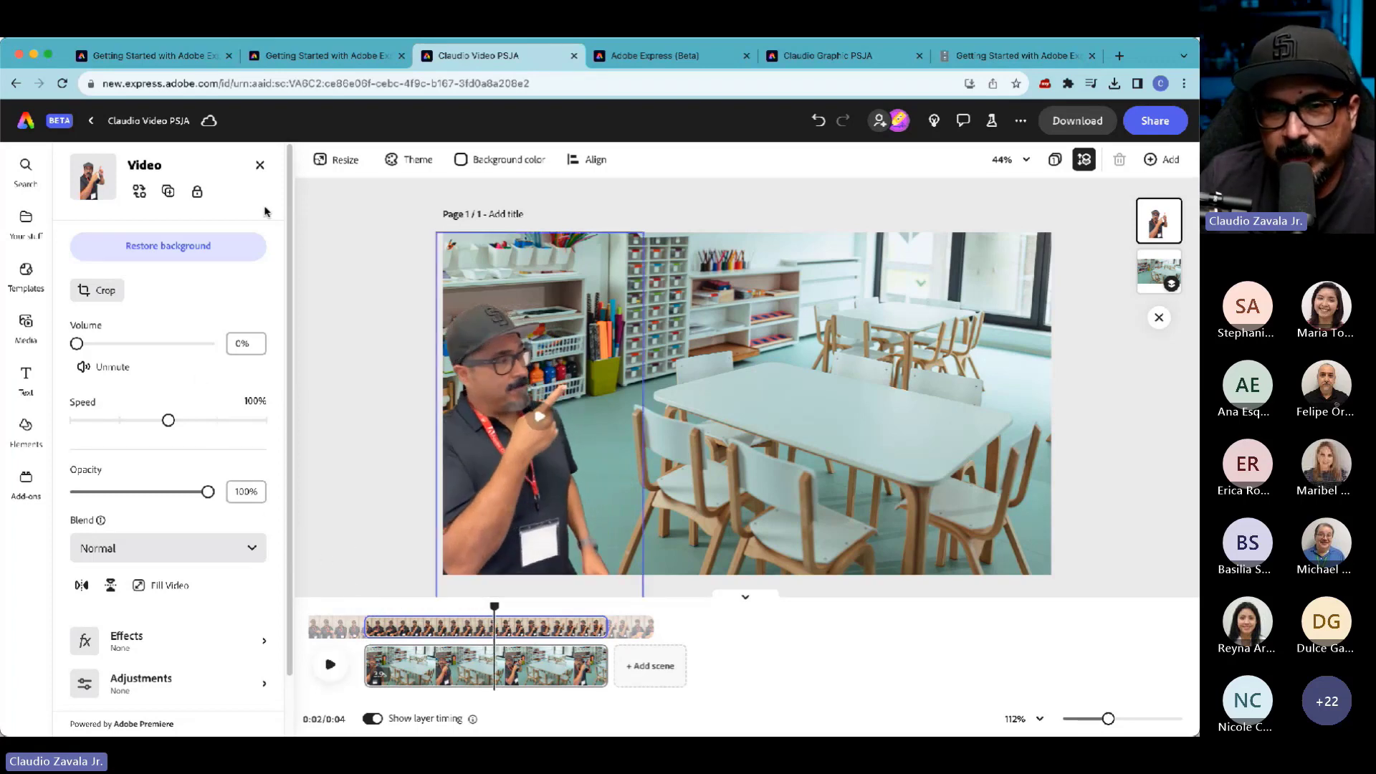
- Add a text to the page welcoming viewers to the teacher's classroom, using "Mr." and the teacher's surname
click(27, 374)
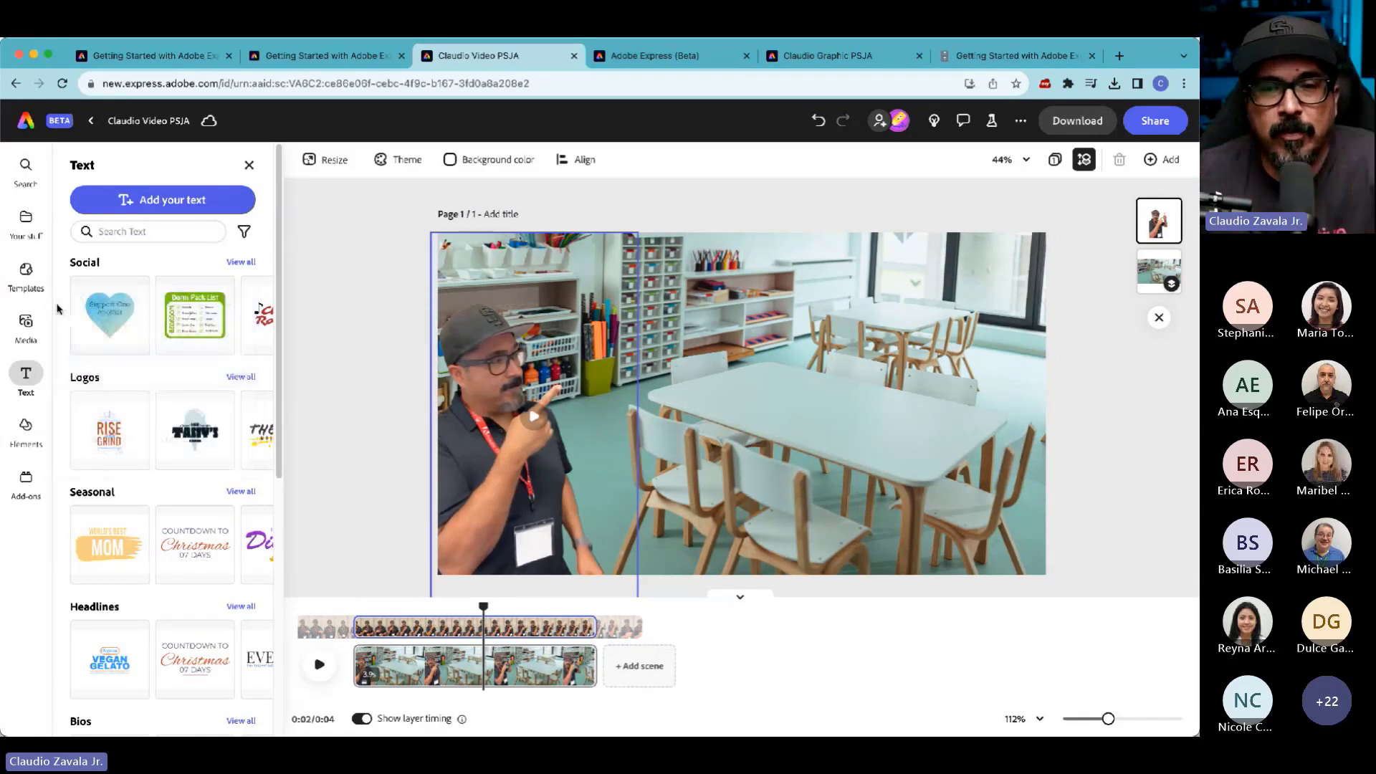
click(156, 200)
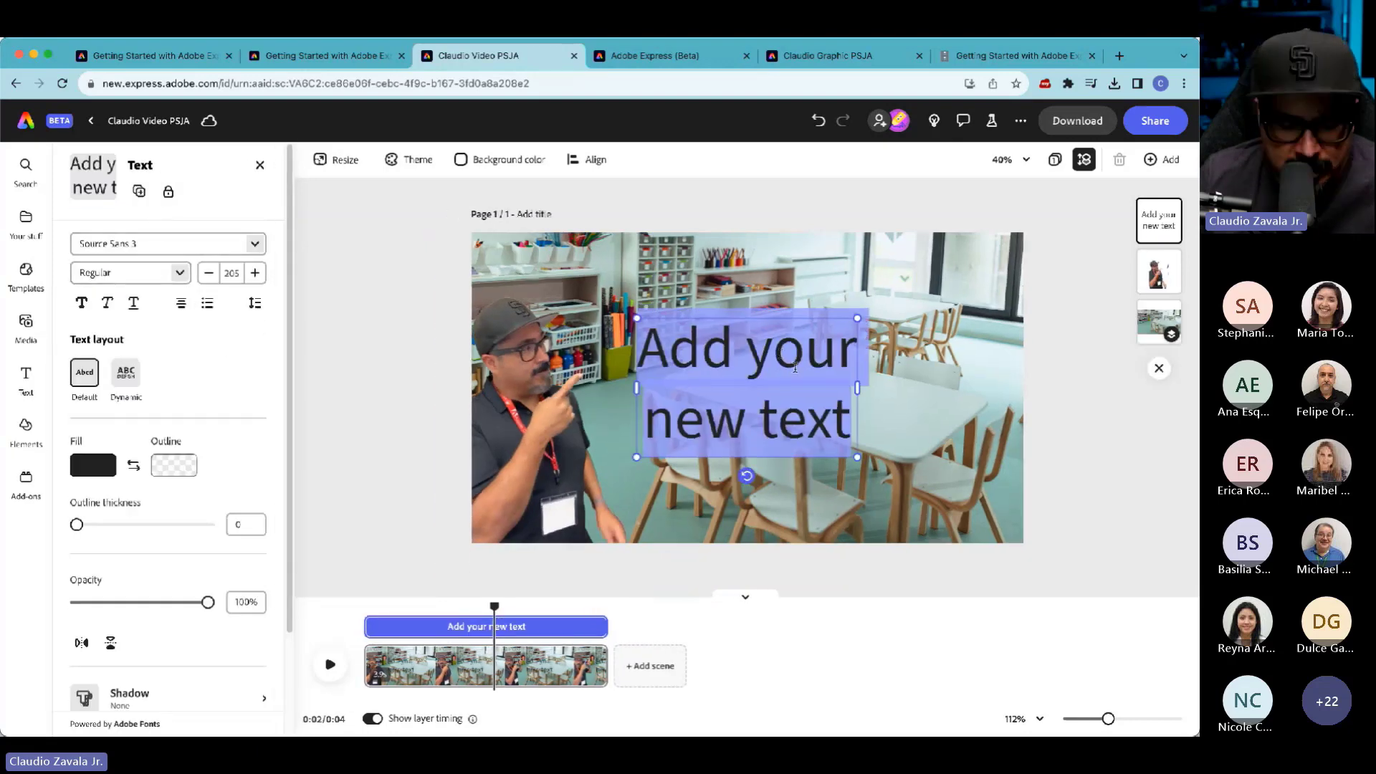
text(Wel)
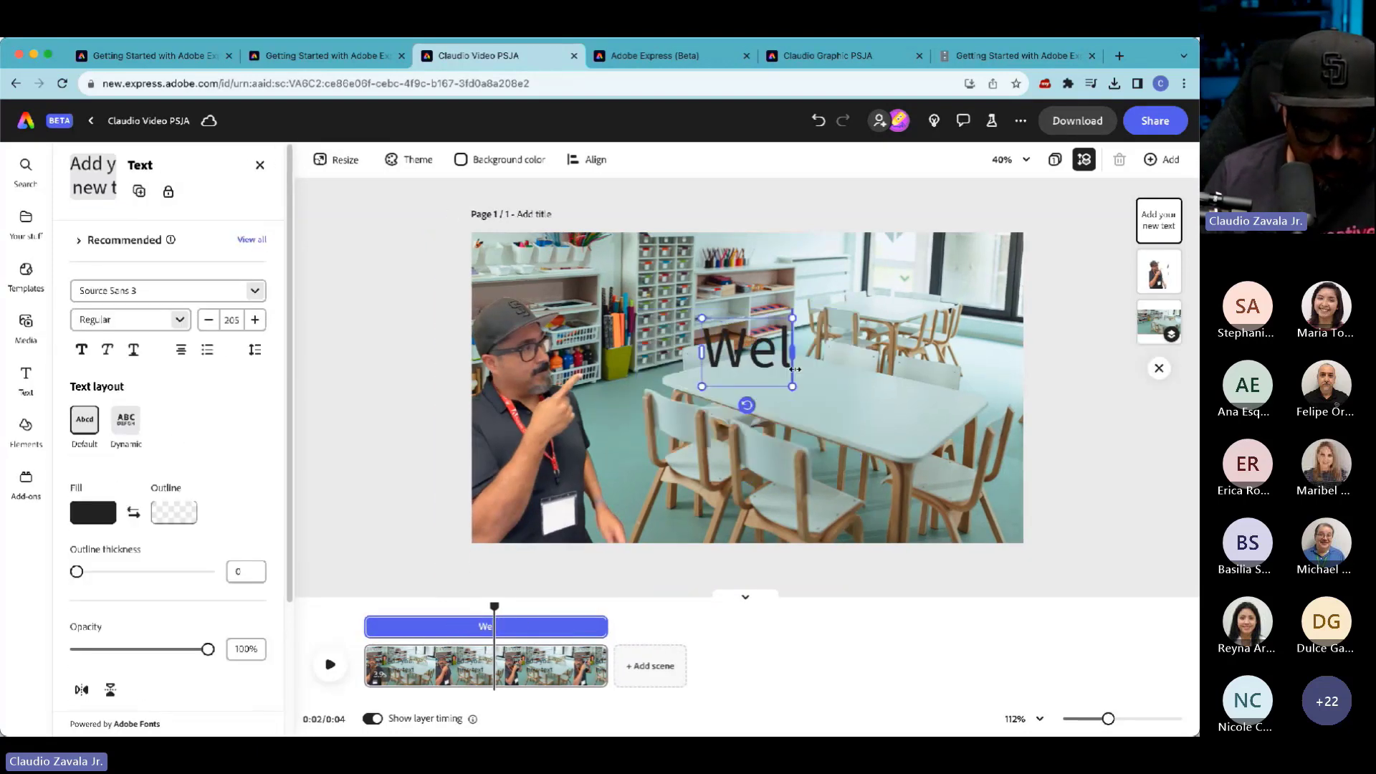
text(come to Mr. Zavala)
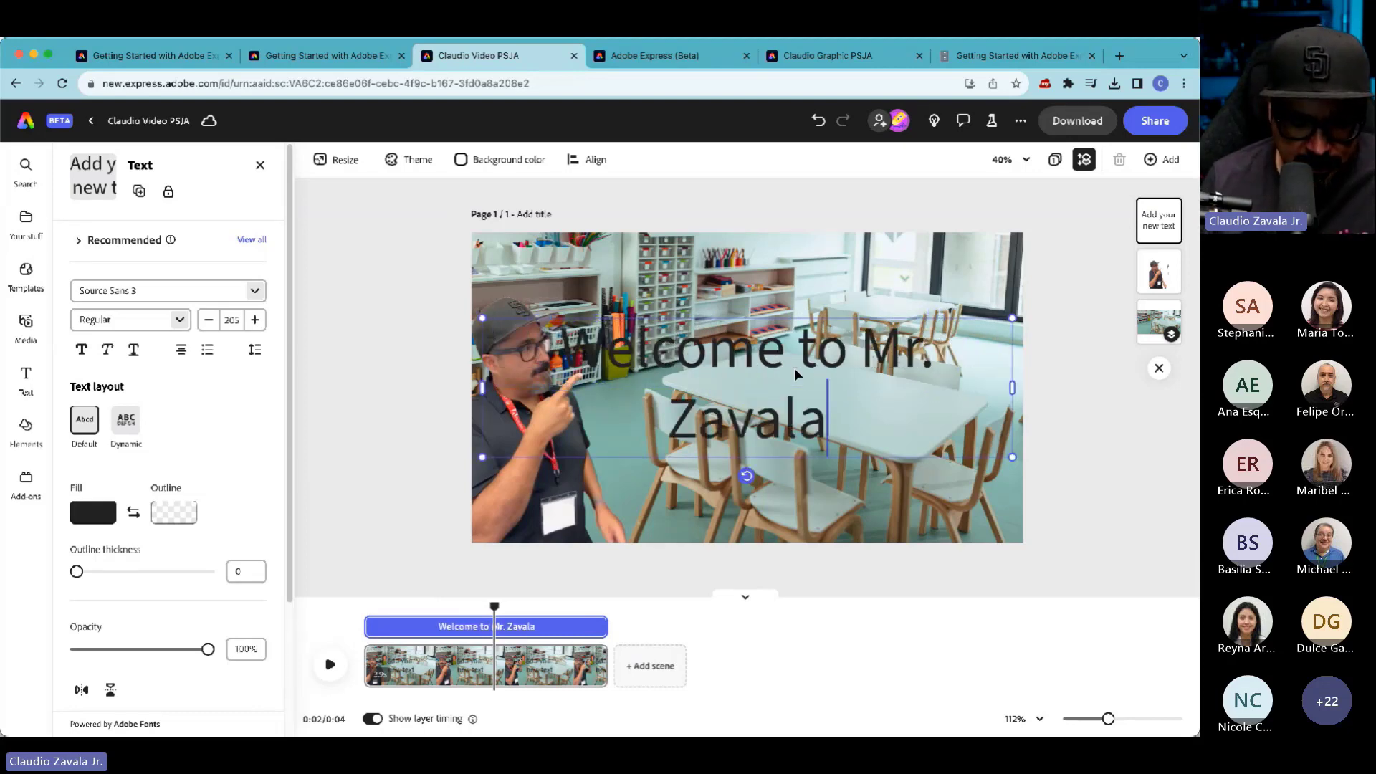
text('s Classroom)
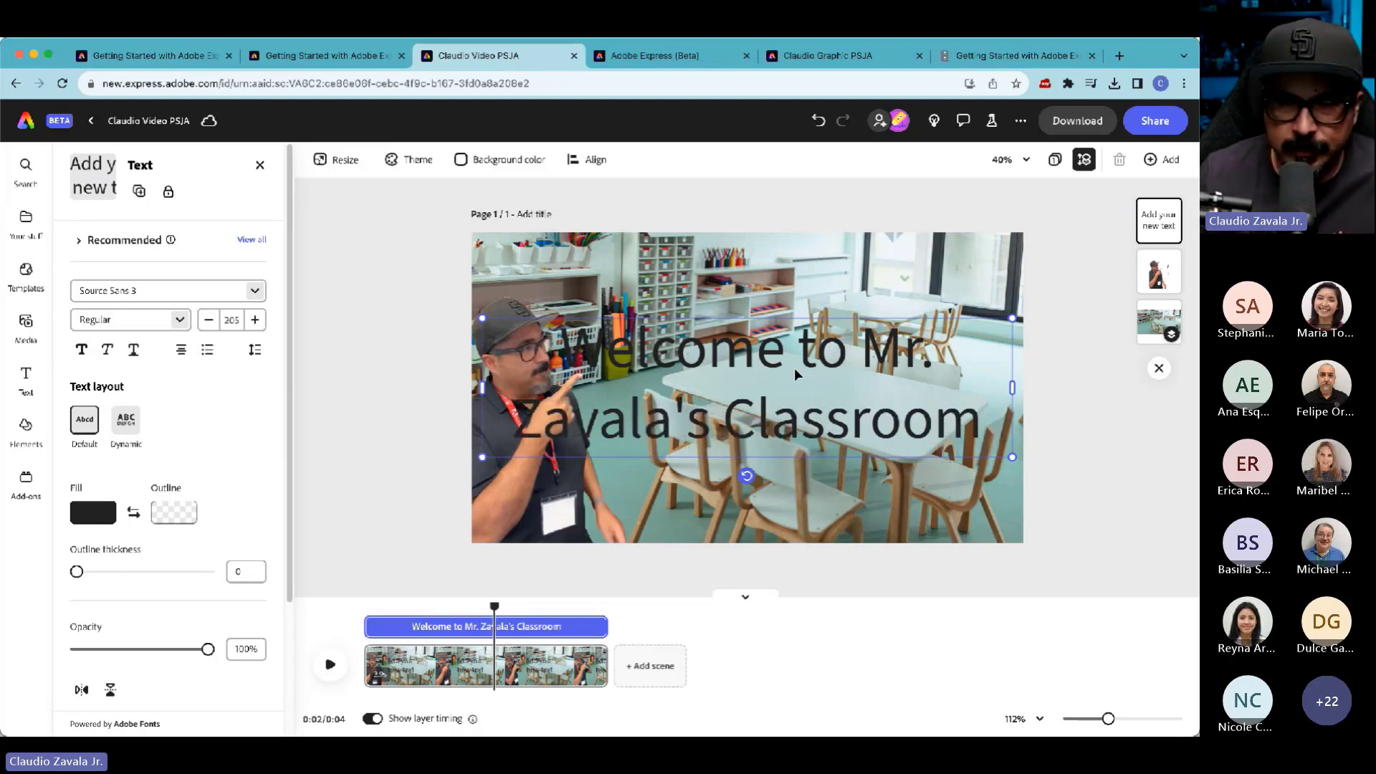
- Change the font of the whole welcome text to Alfarn Regular
key(ctrl+a)
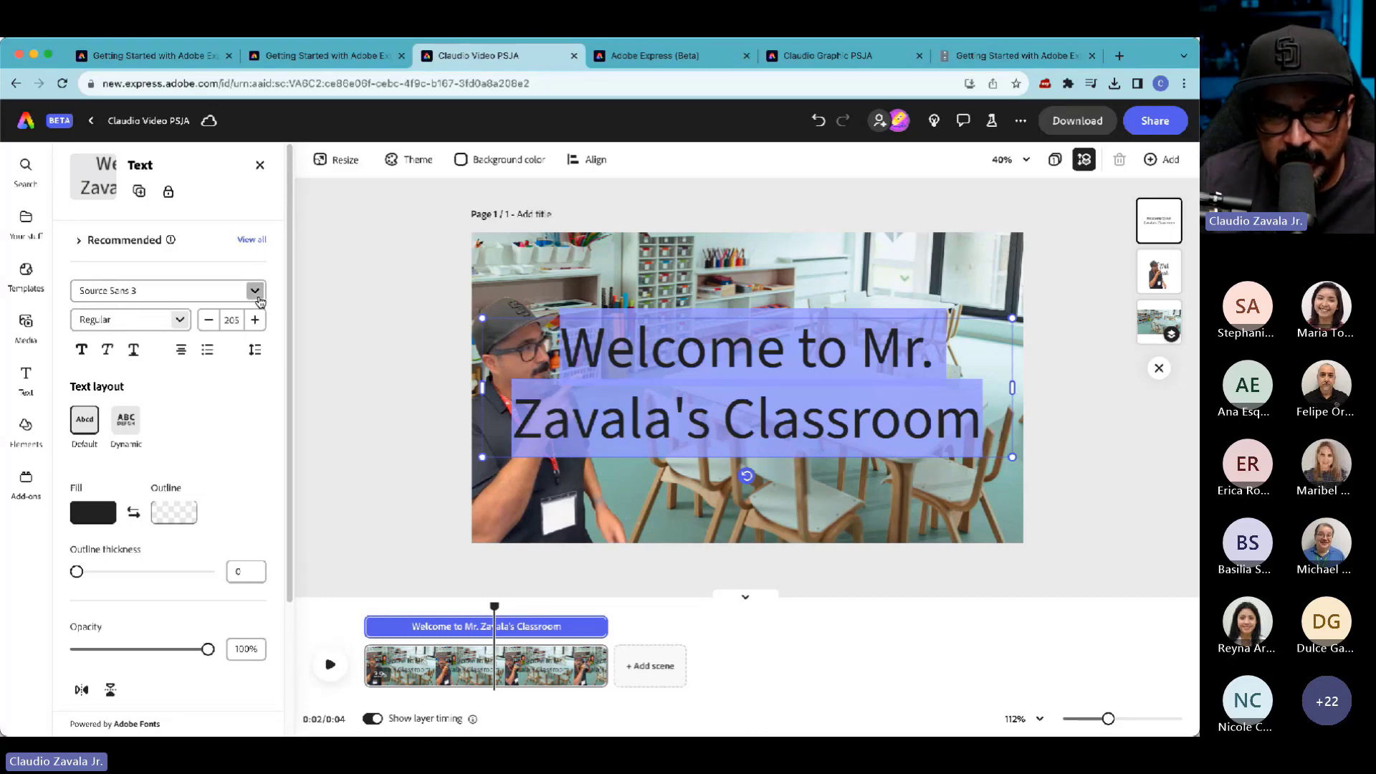
click(255, 291)
scroll(243, 499, down, 1)
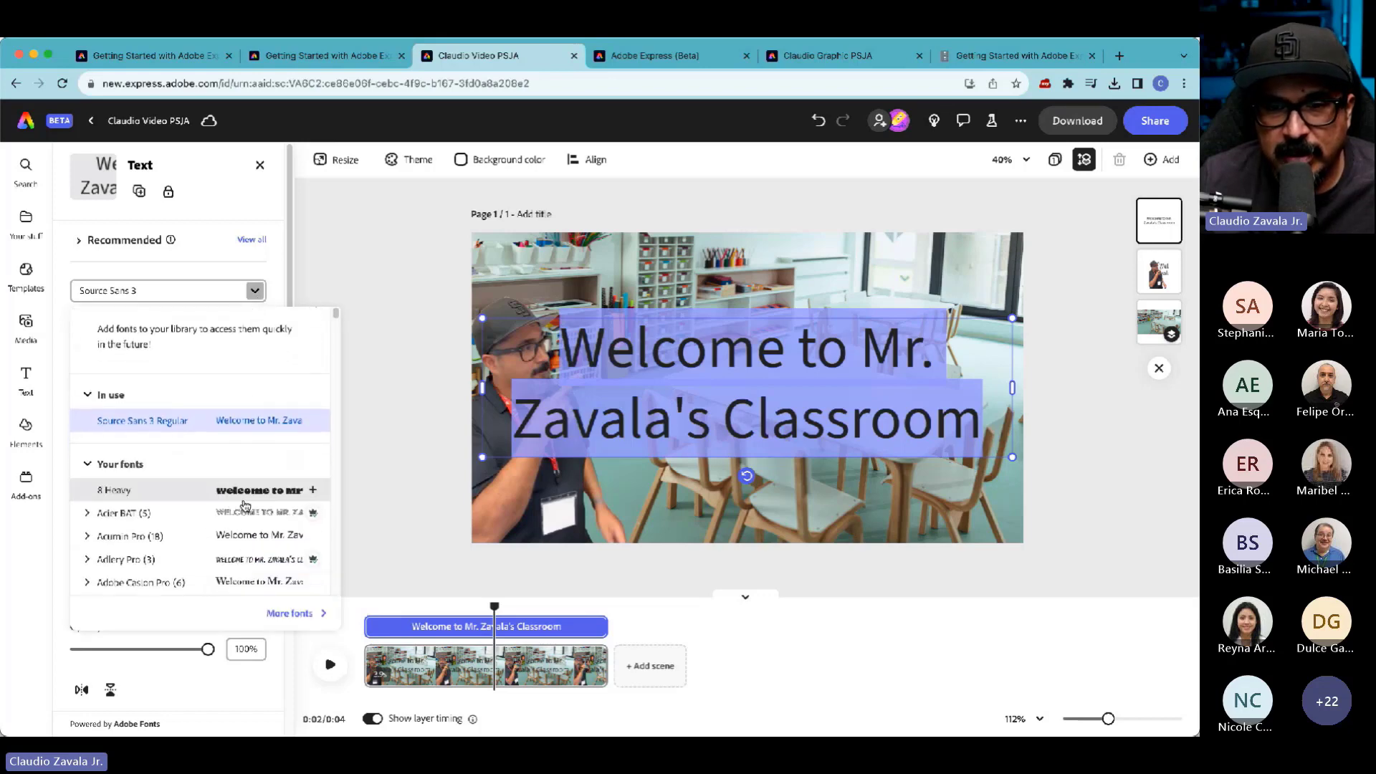
scroll(244, 505, down, 5)
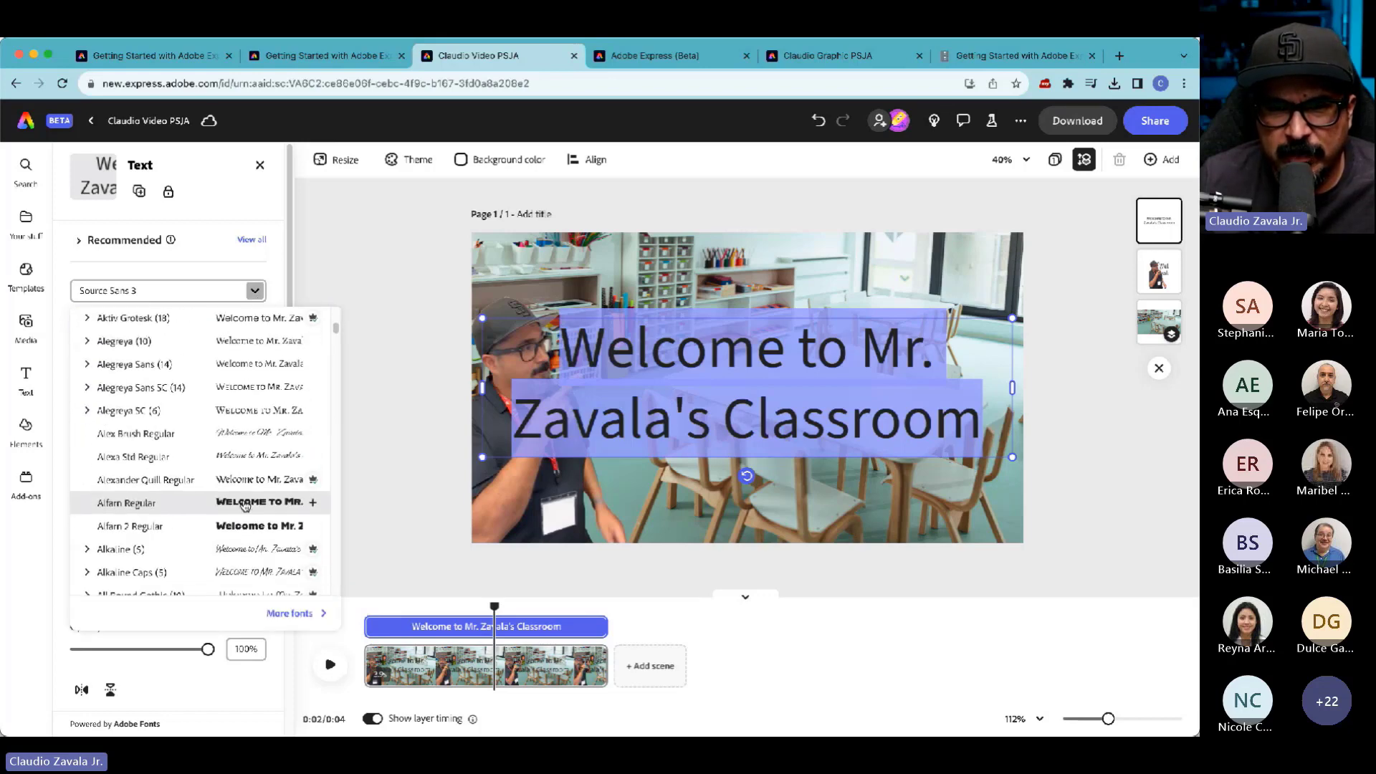
click(243, 498)
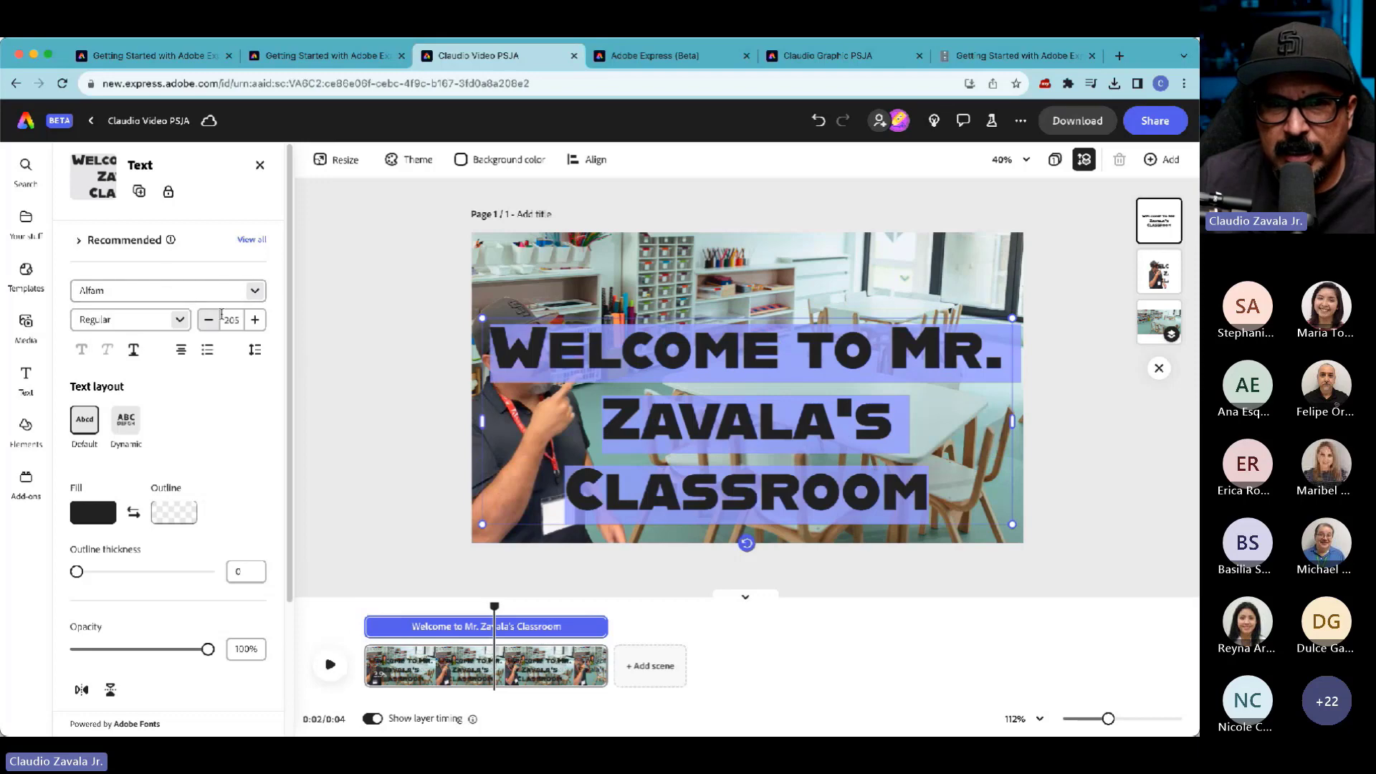
- Give the welcome text the Dynamic layout and reduce its line spacing
click(129, 426)
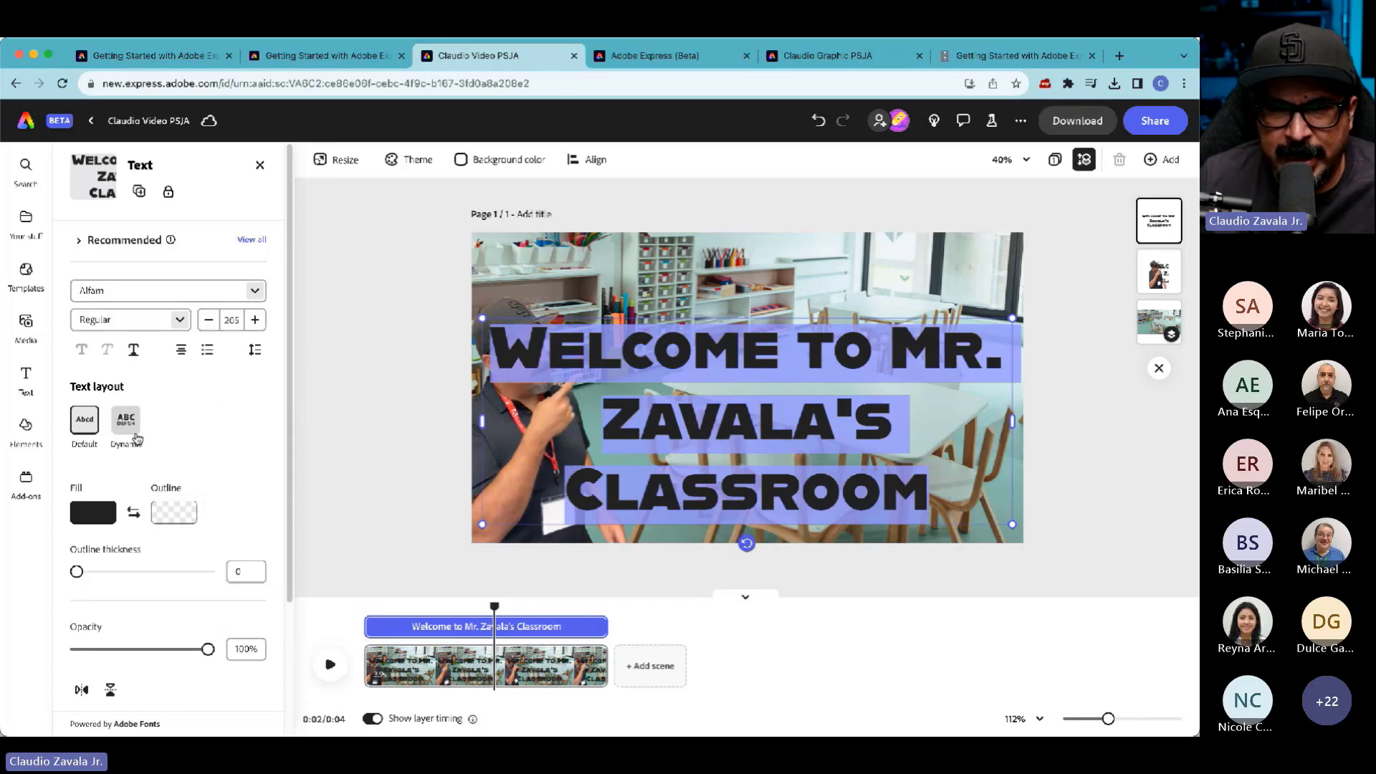
click(254, 349)
drag(214, 414, 188, 412)
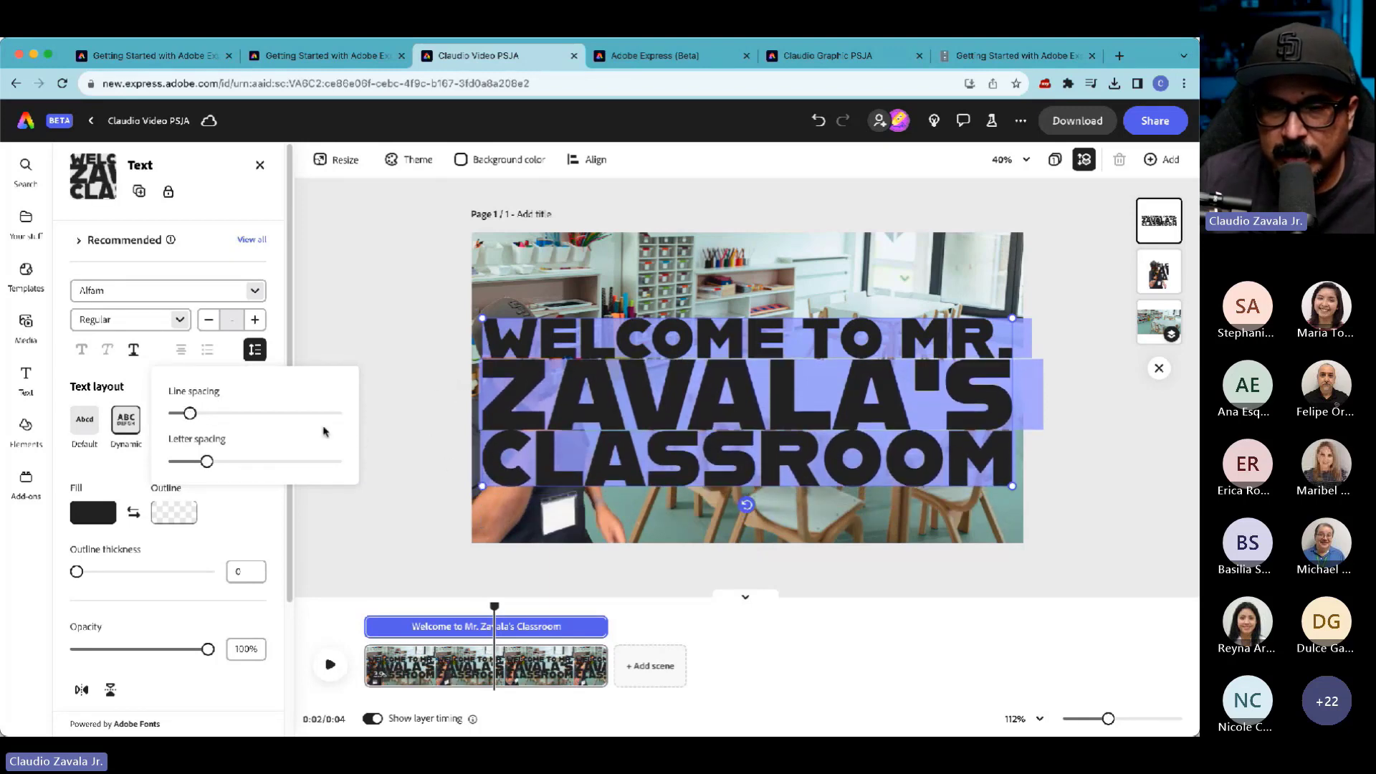
- Set the welcome text's fill colour to white
click(110, 517)
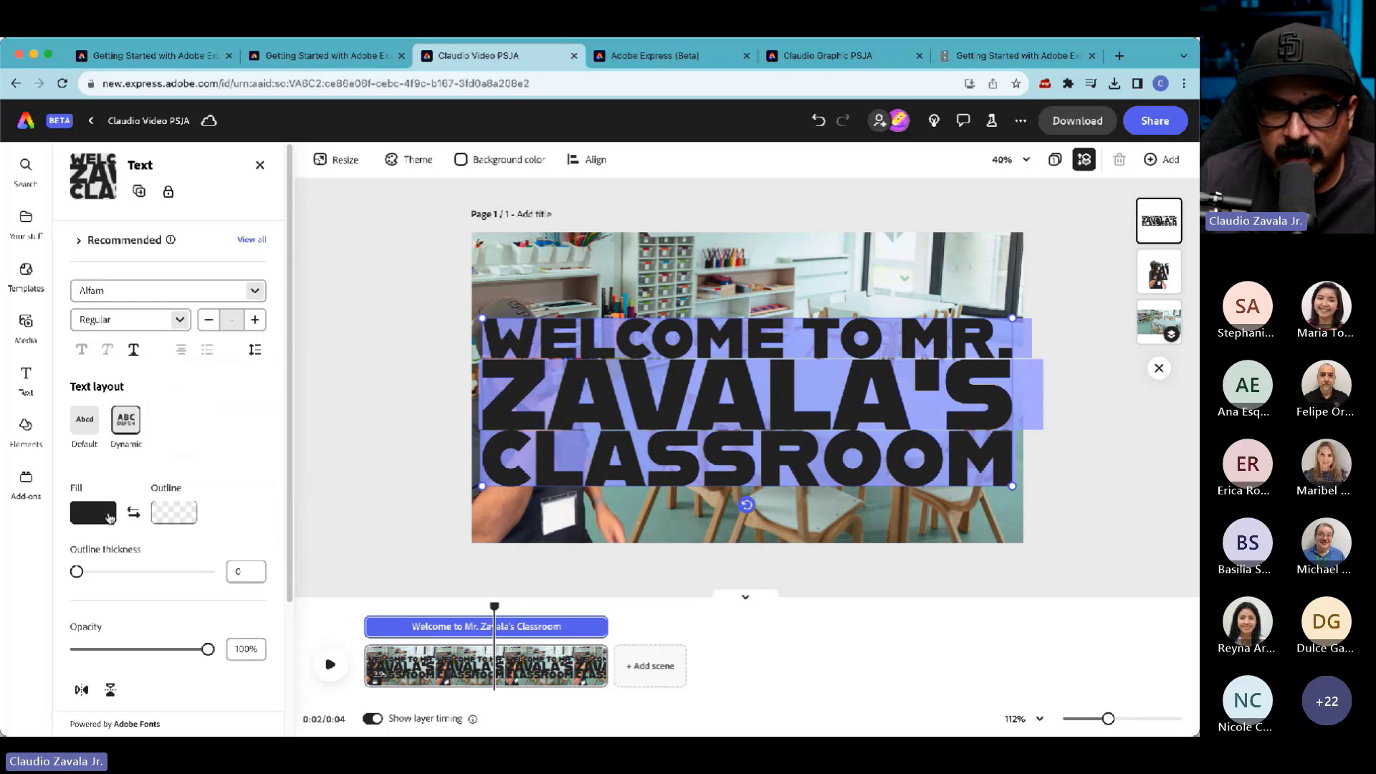
click(110, 516)
click(188, 402)
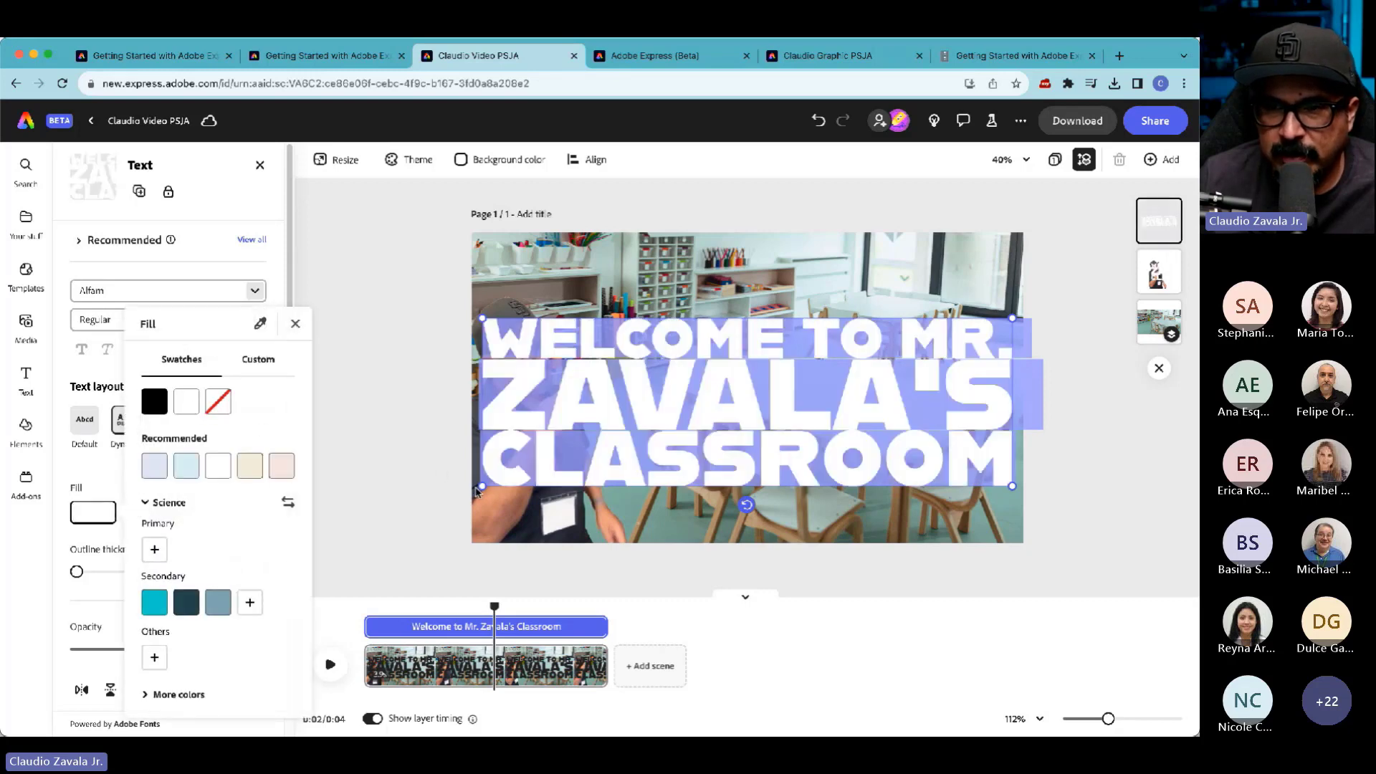
- Shrink the welcome text and move it to the upper right of the page beside the teacher, and play the scene from the start
click(483, 488)
drag(482, 487, 628, 420)
drag(688, 373, 631, 373)
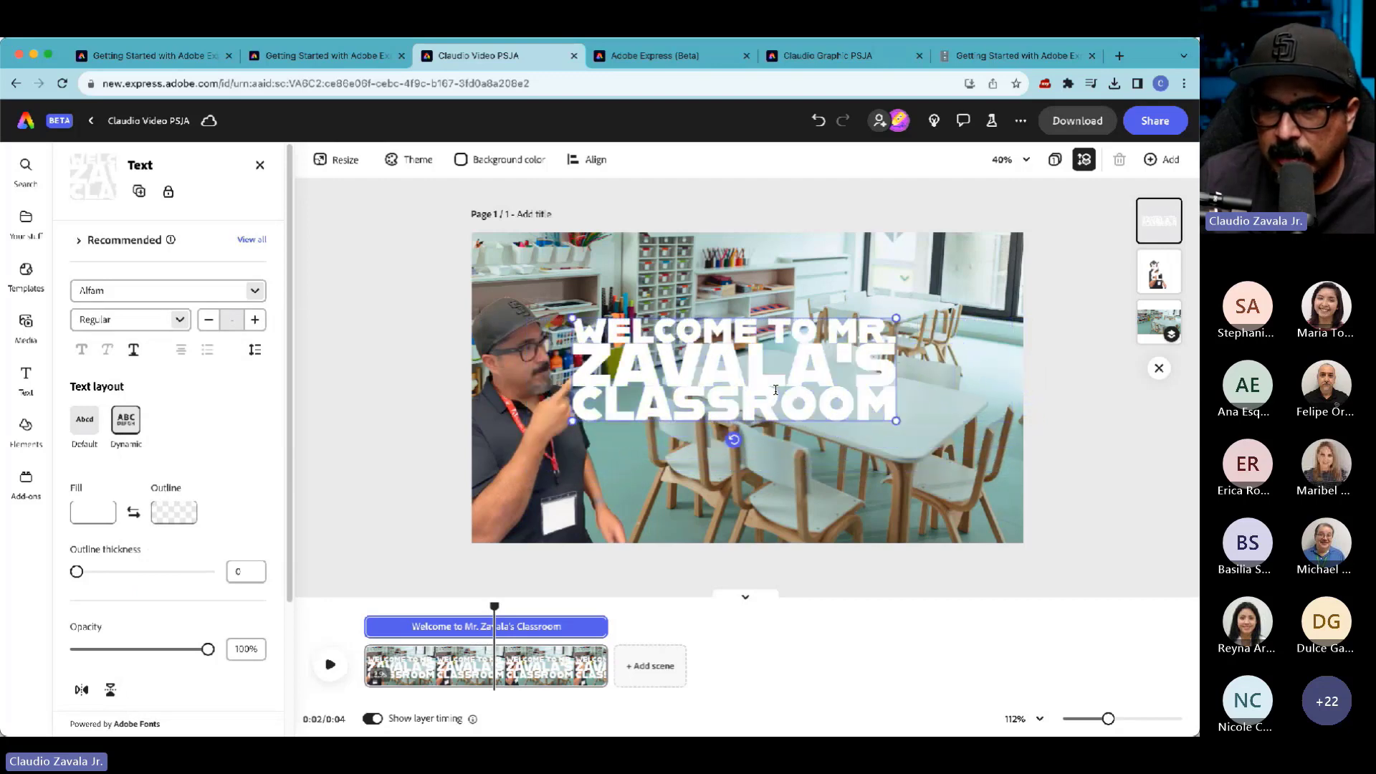
drag(785, 321, 874, 260)
drag(662, 359, 622, 371)
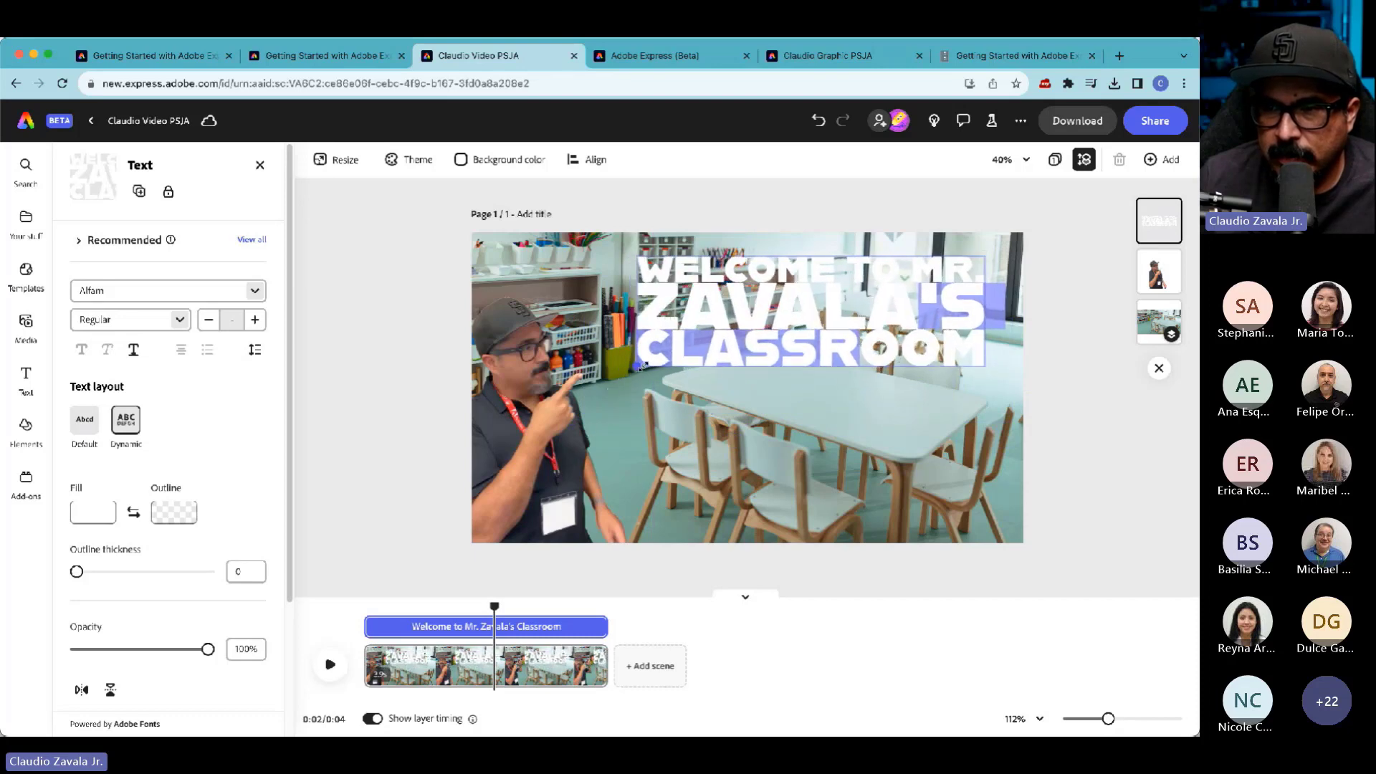
drag(493, 606, 362, 616)
click(329, 665)
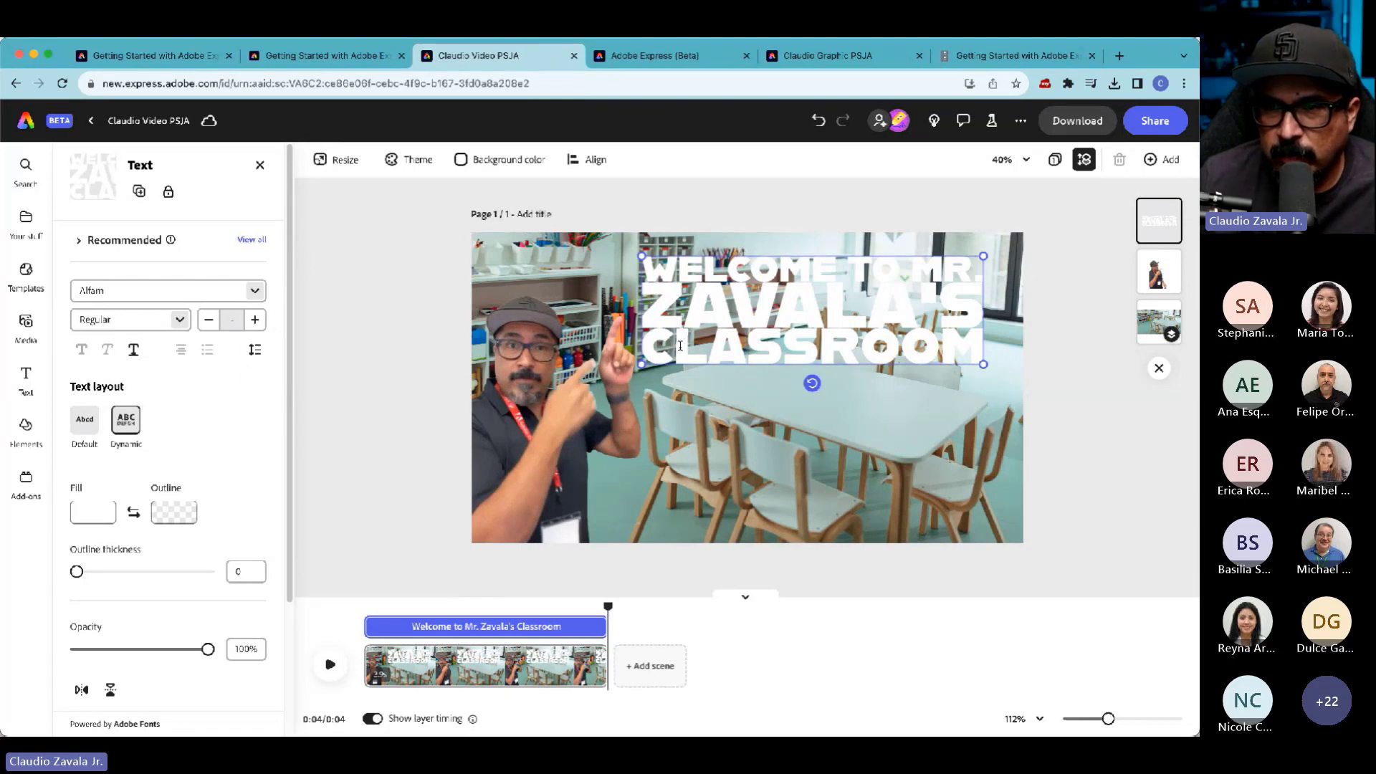
- Apply the Classic shadow to the welcome text, comparing it with no shadow
click(835, 290)
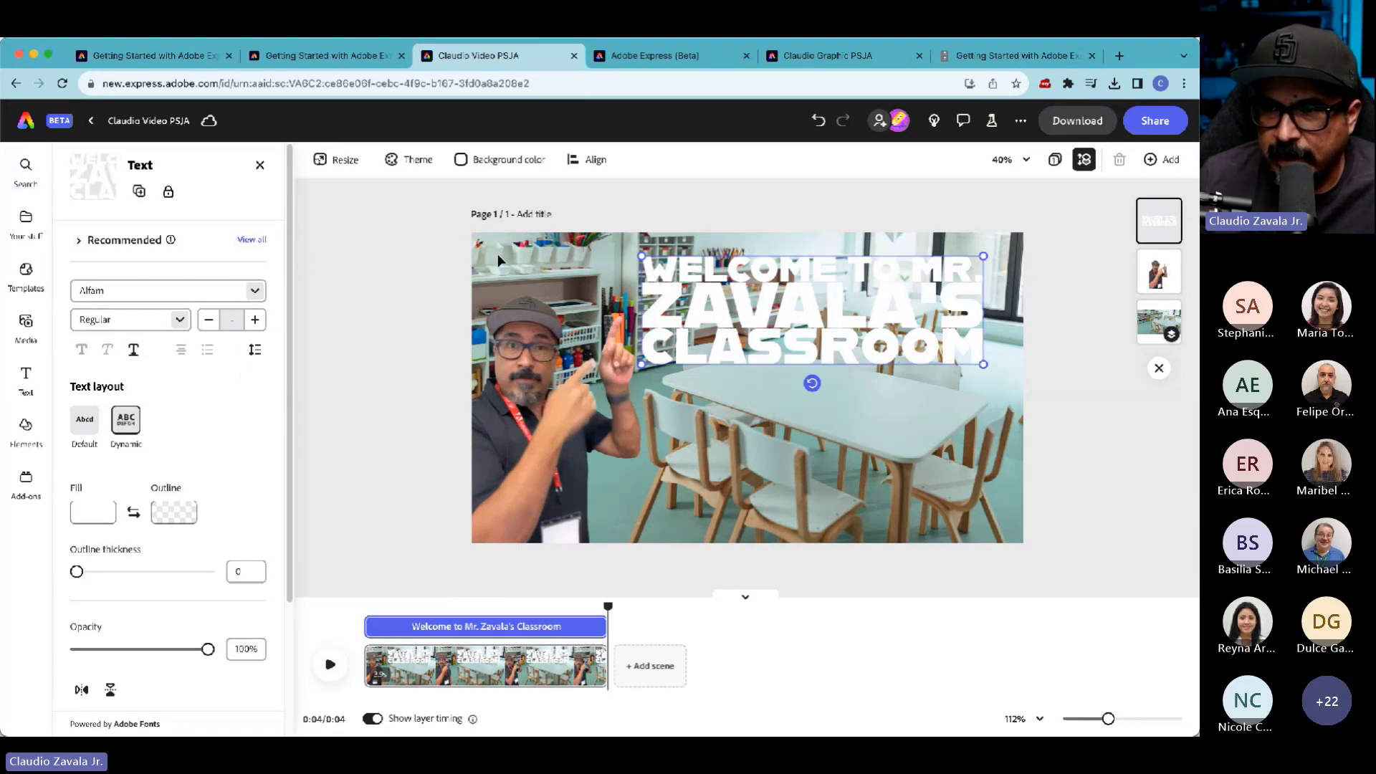
click(408, 316)
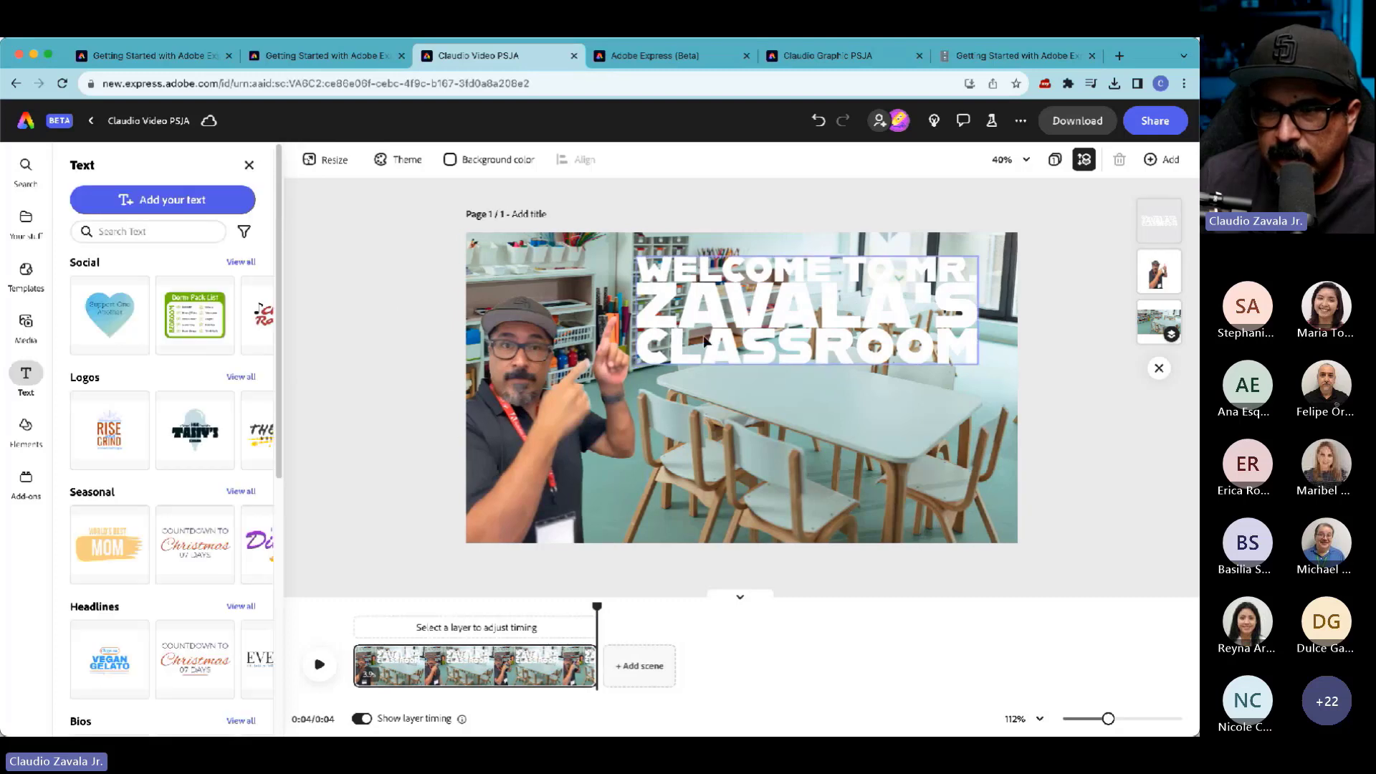
click(712, 338)
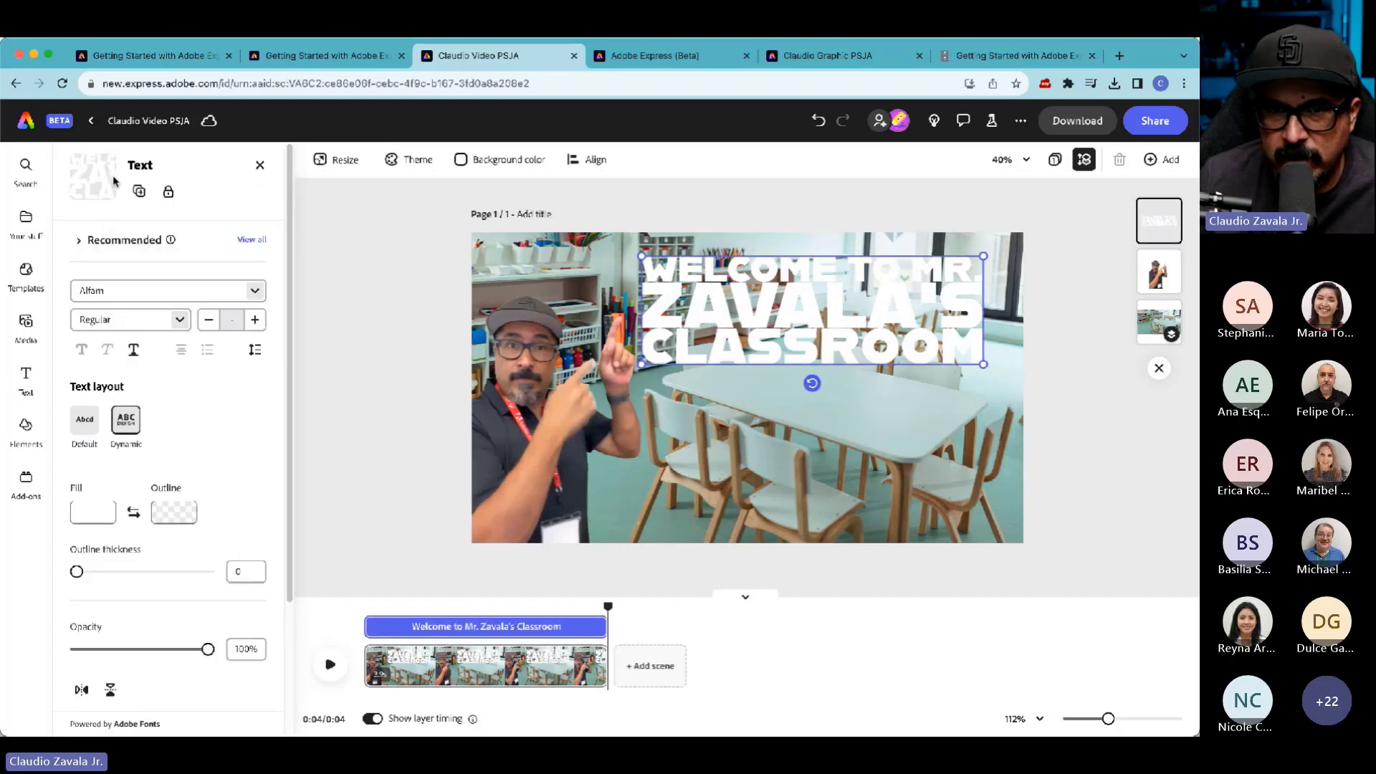
scroll(260, 502, down, 1)
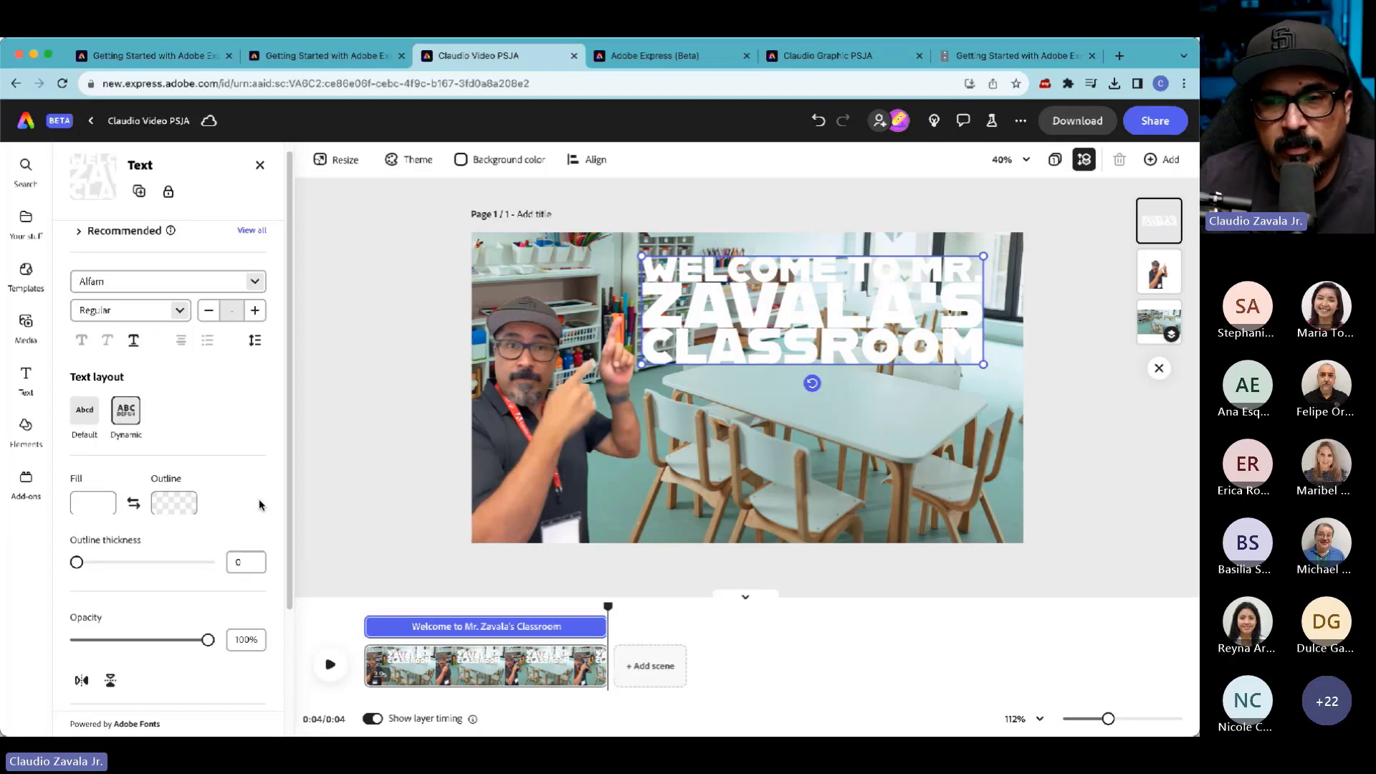
scroll(260, 505, down, 3)
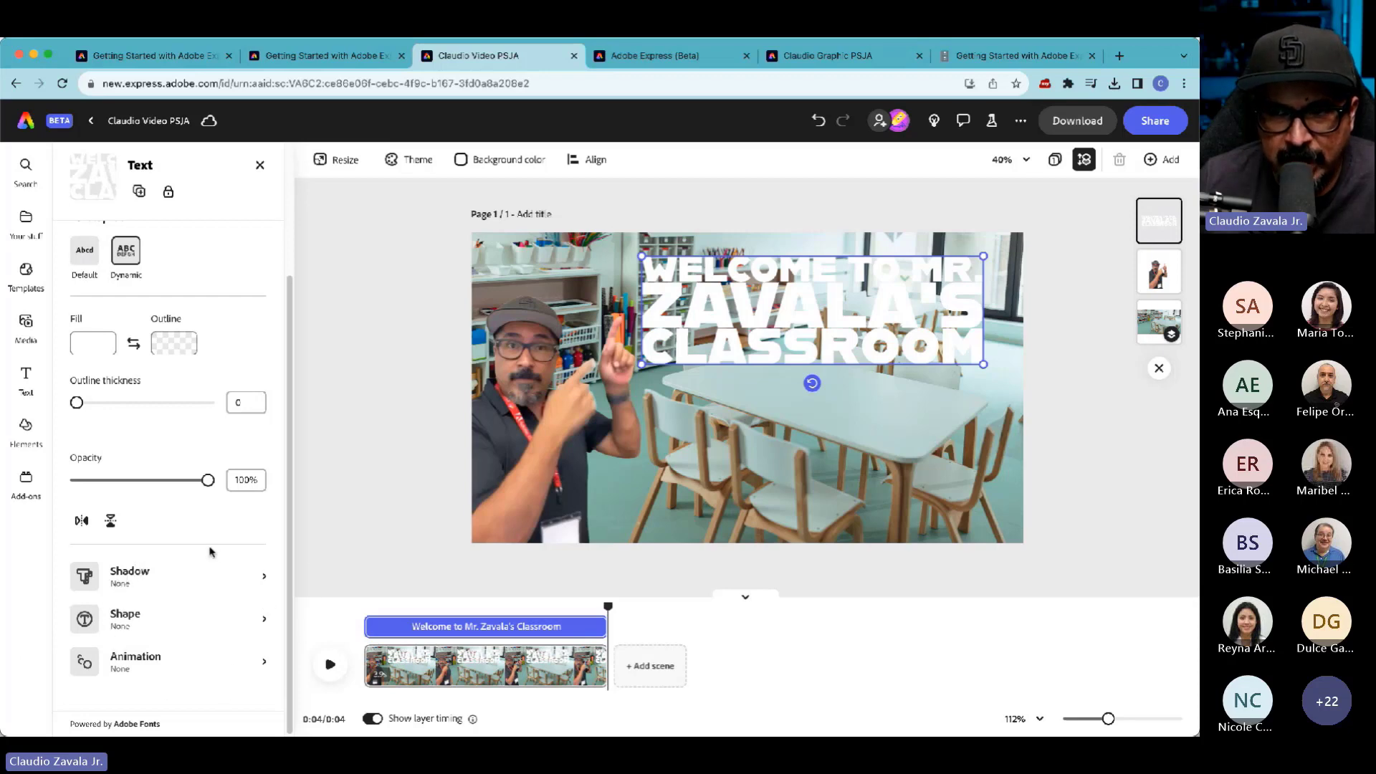
click(262, 579)
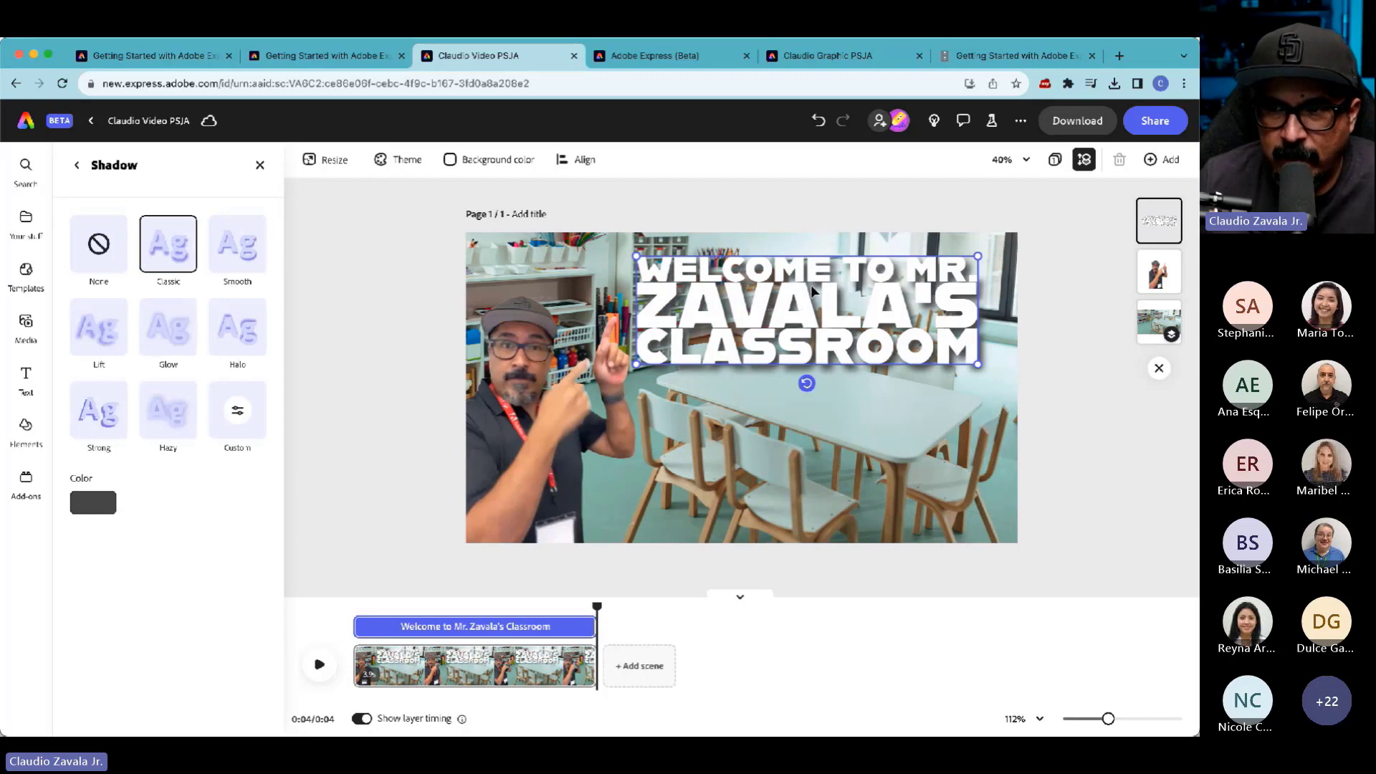
click(111, 254)
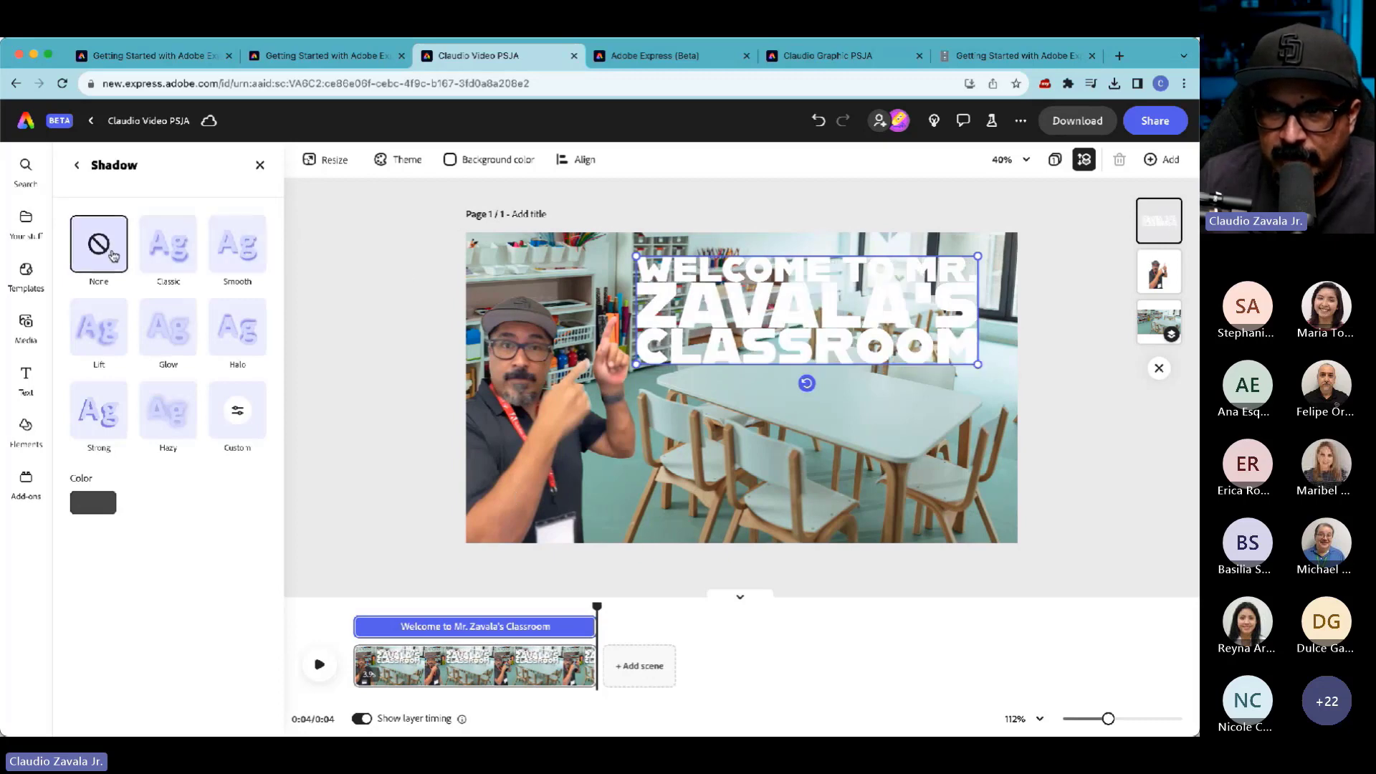
click(170, 259)
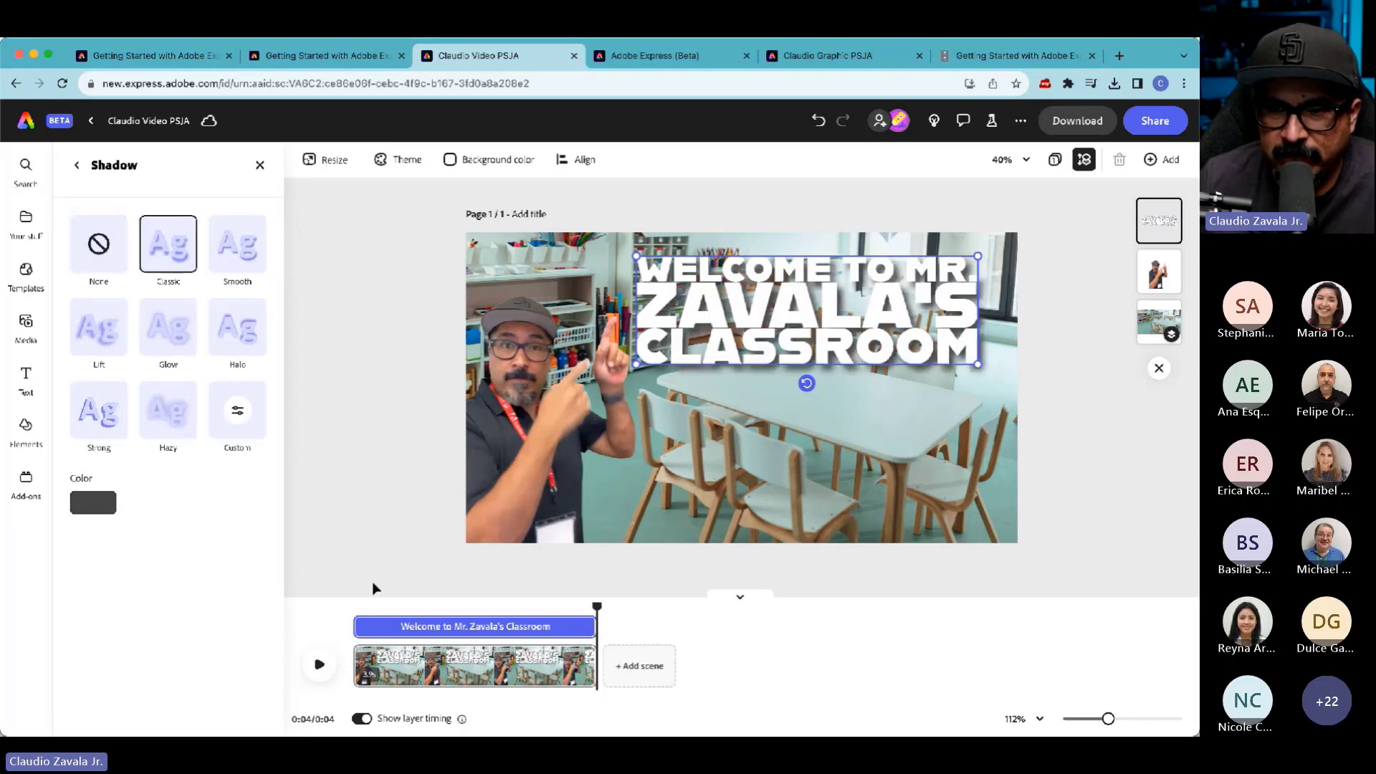
- Play the video from the beginning to check the shadowed title, and close the text settings
drag(593, 605, 355, 606)
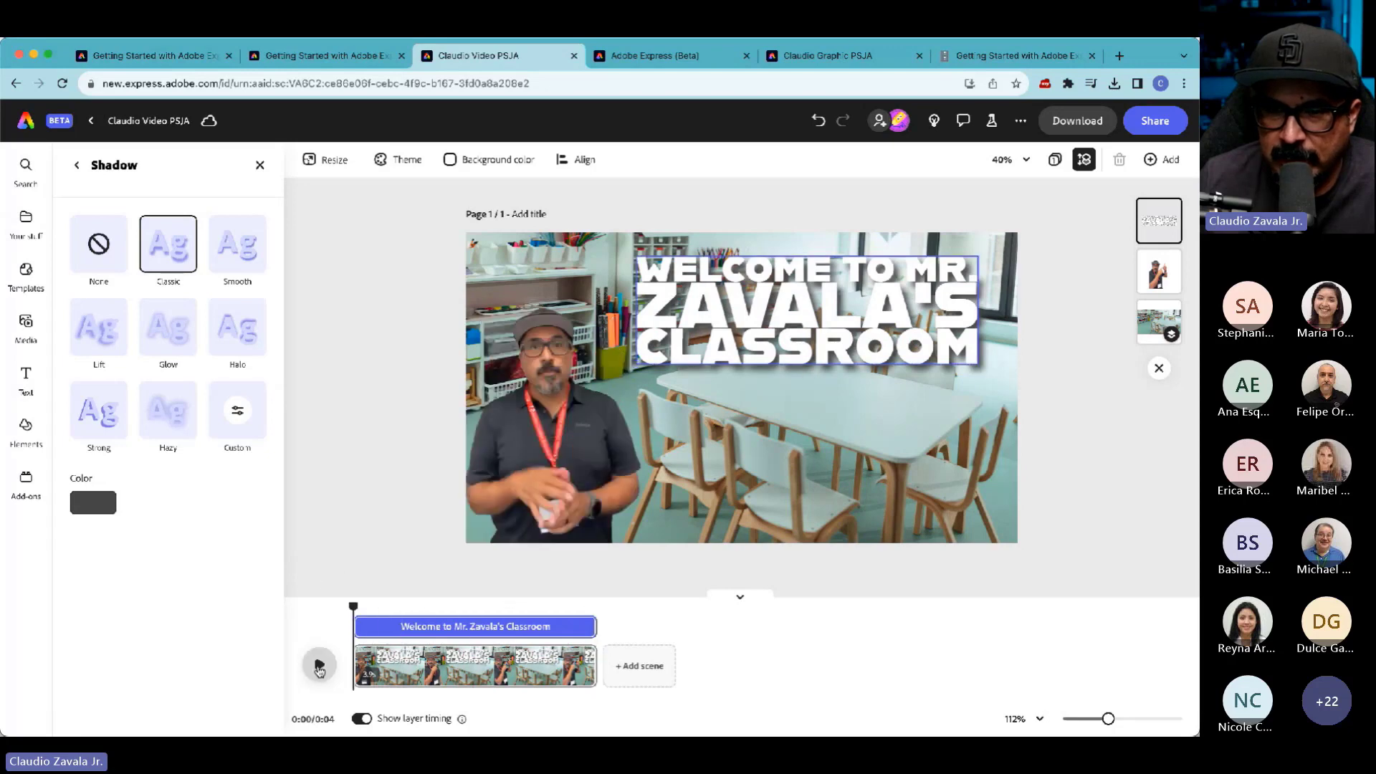
click(319, 665)
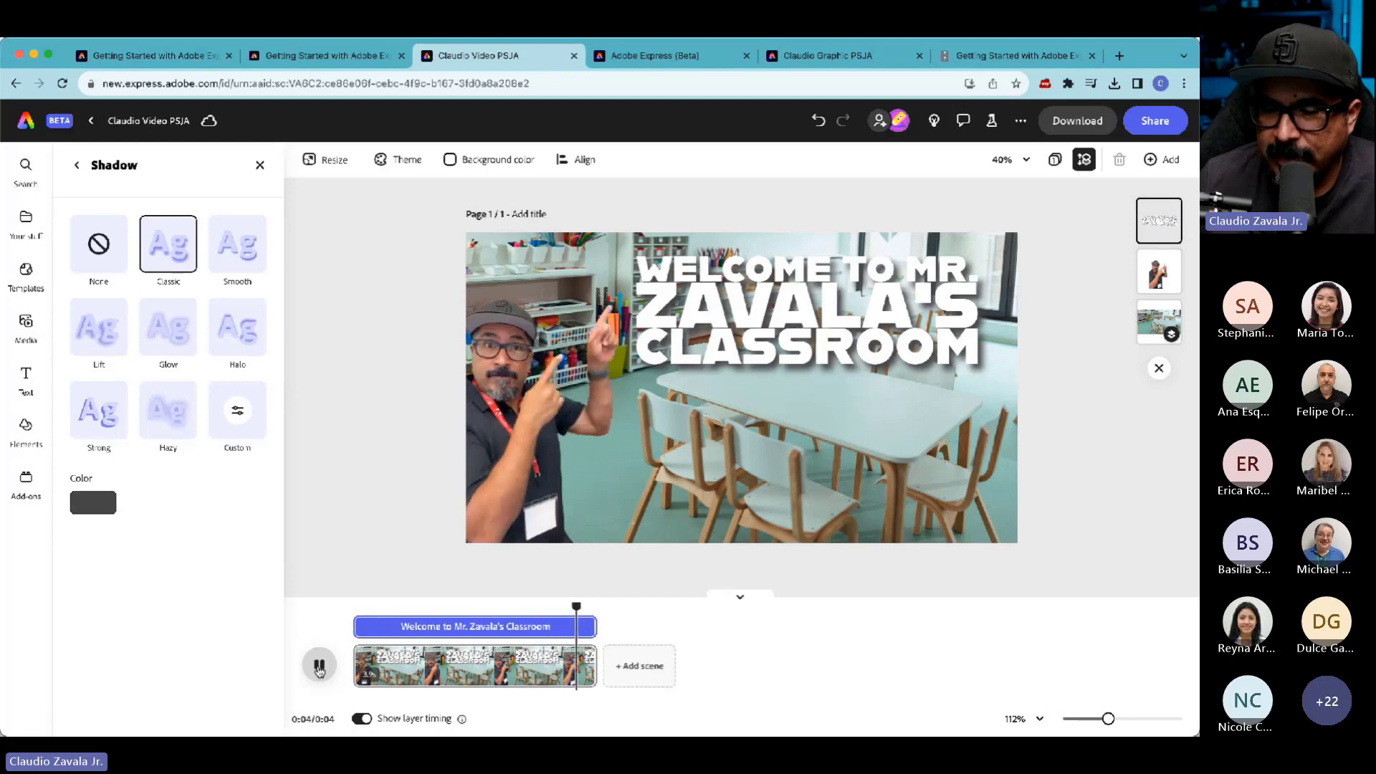
drag(587, 608, 353, 607)
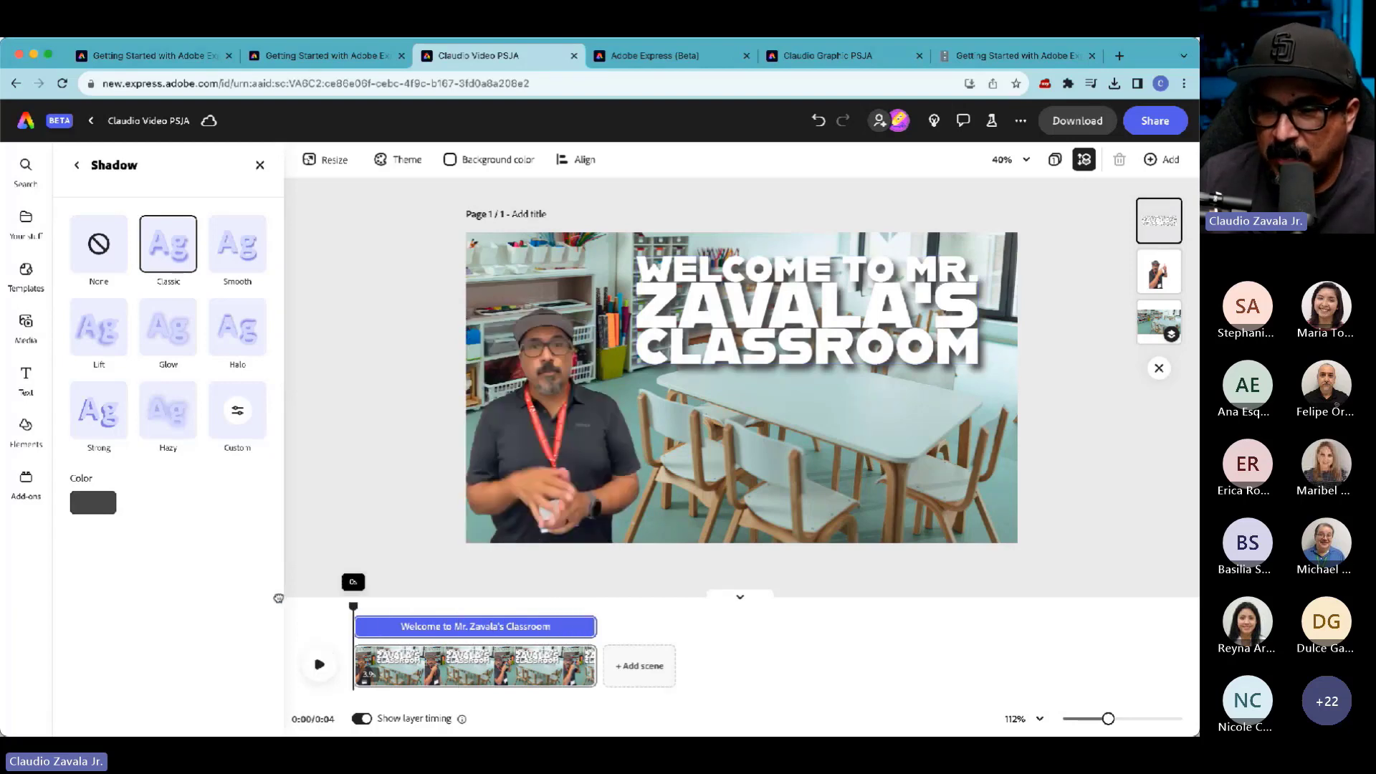
click(256, 168)
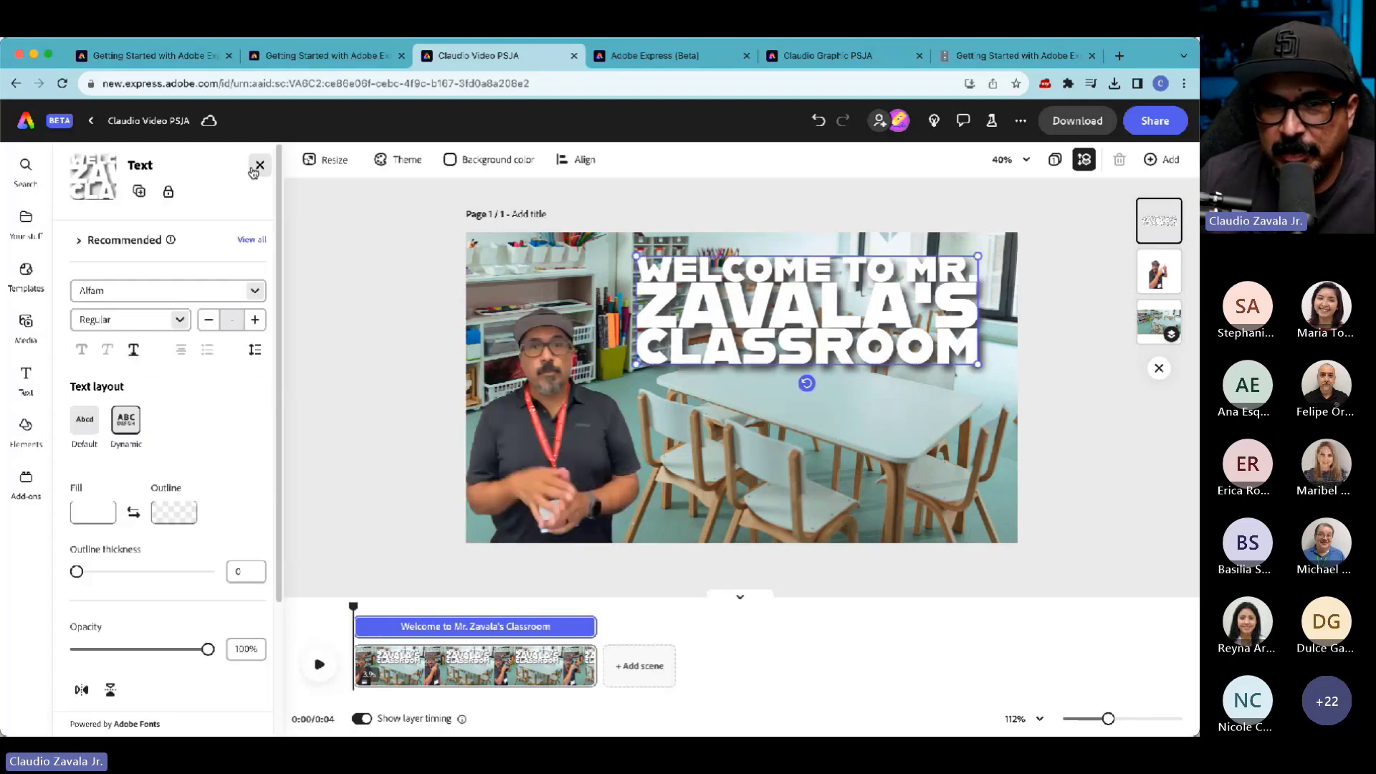
click(255, 168)
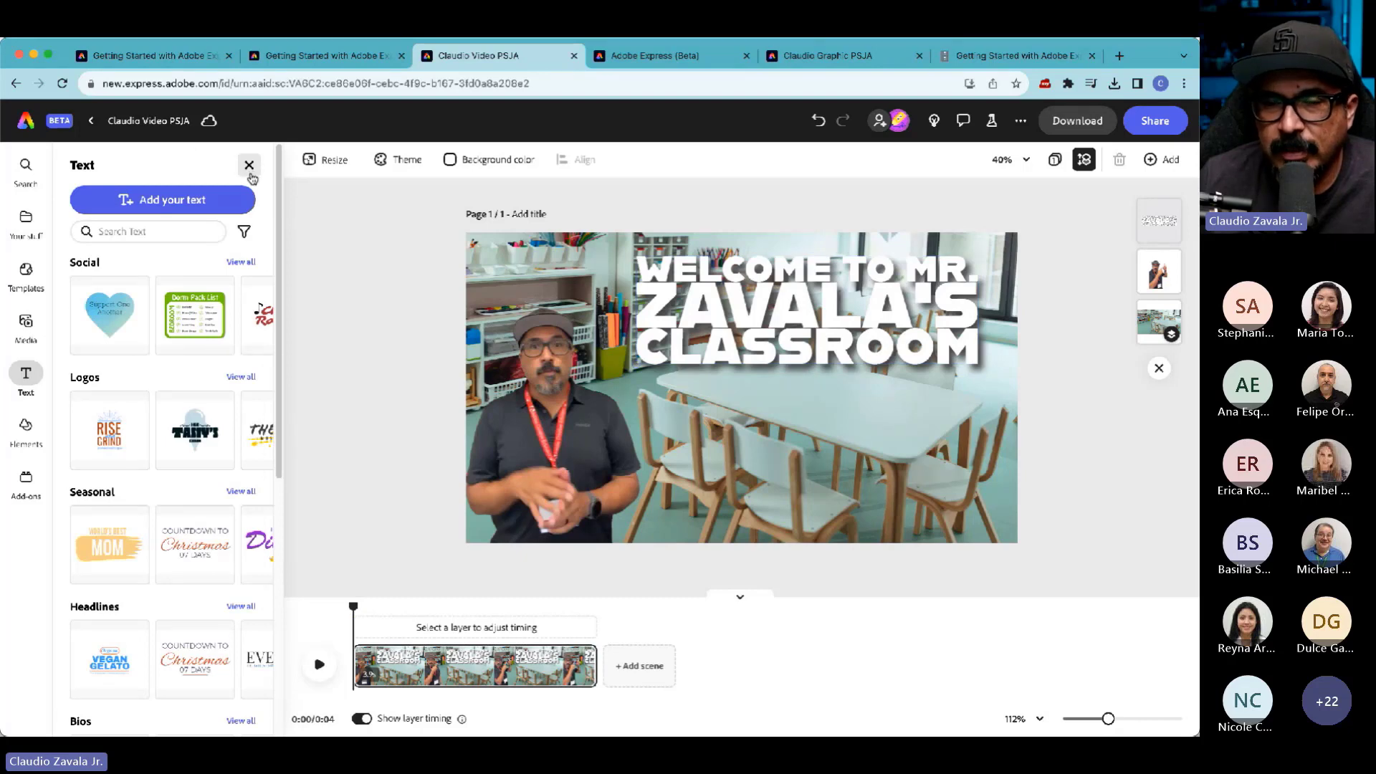
click(250, 167)
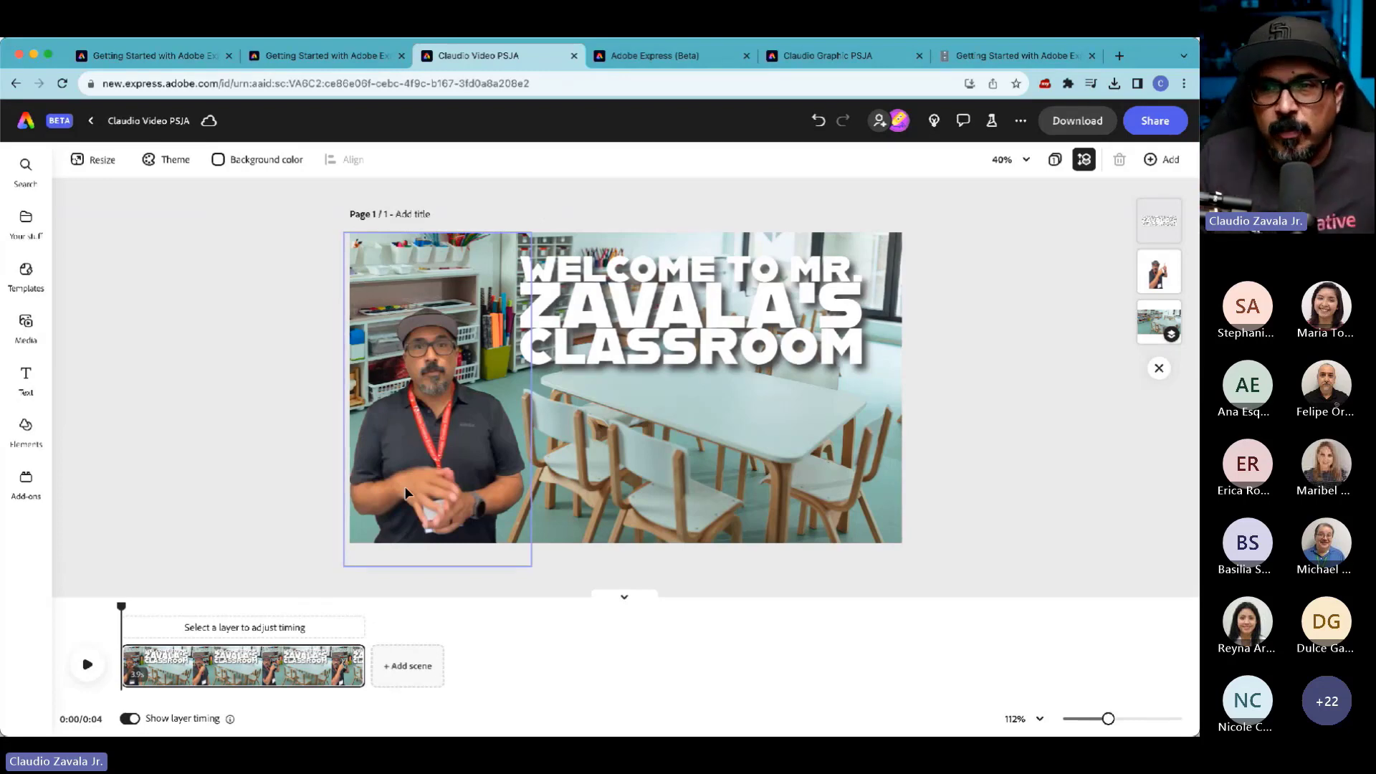
- Move the welcome text slightly lower on the page and deselect it
click(652, 288)
drag(747, 303, 772, 302)
click(259, 166)
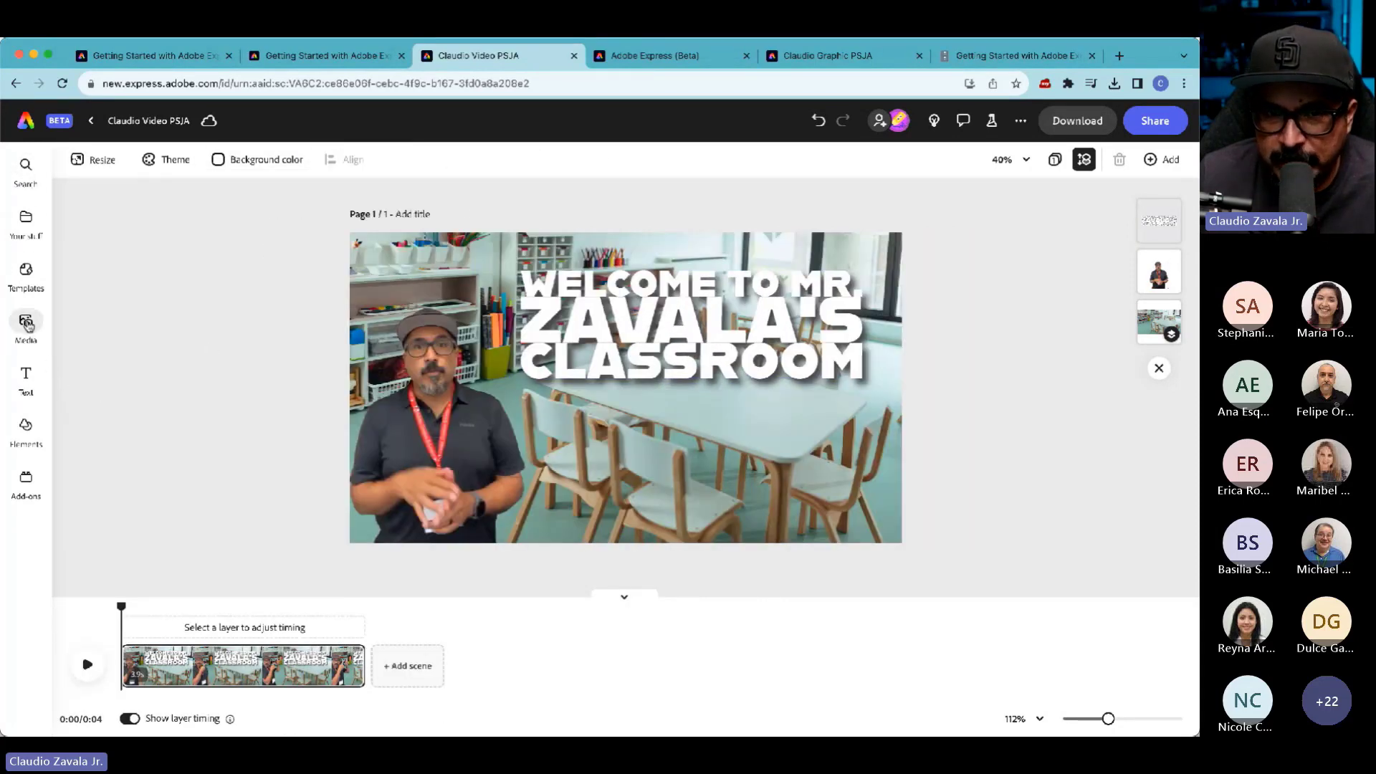
- Browse the photo, video and audio media, open the voiceover recorder and review the microphones, keeping the default RODECaster Pro Stereo
click(26, 323)
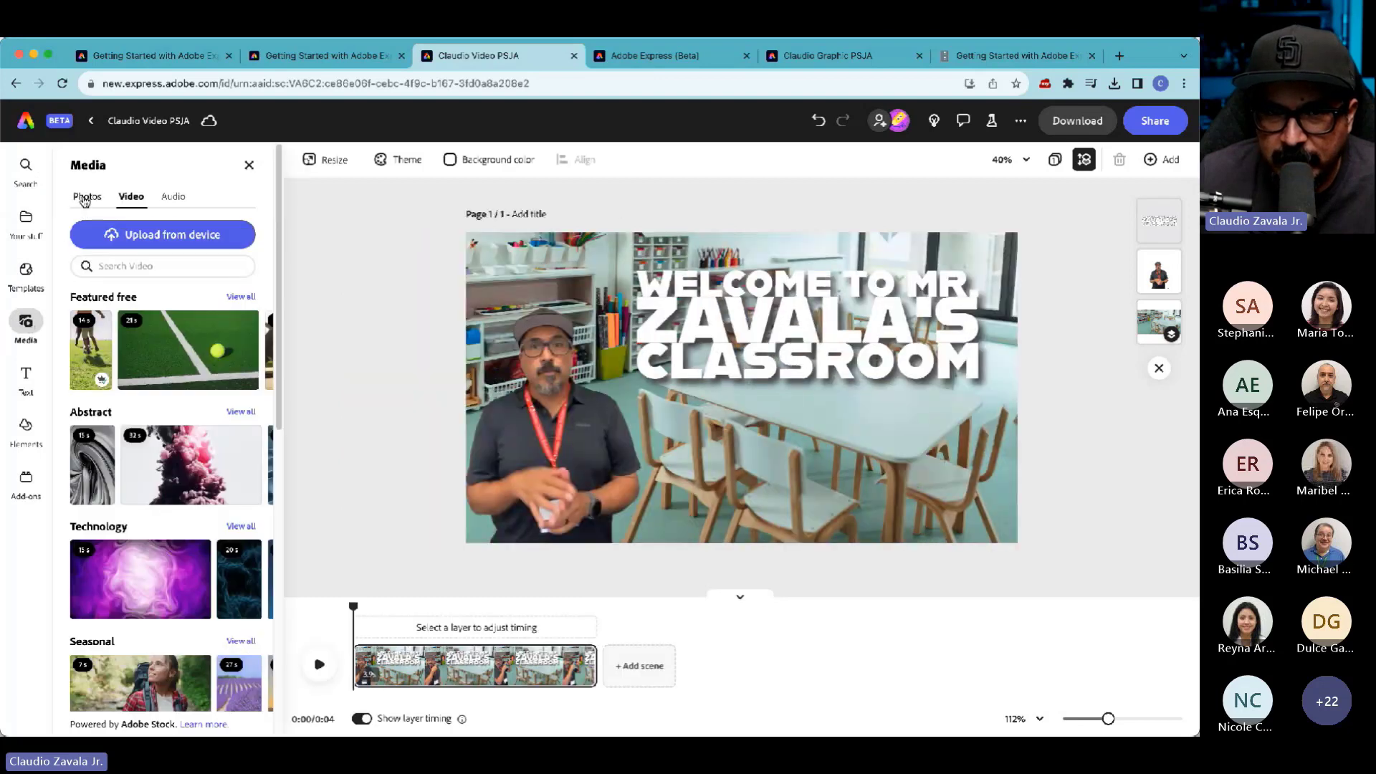
click(86, 197)
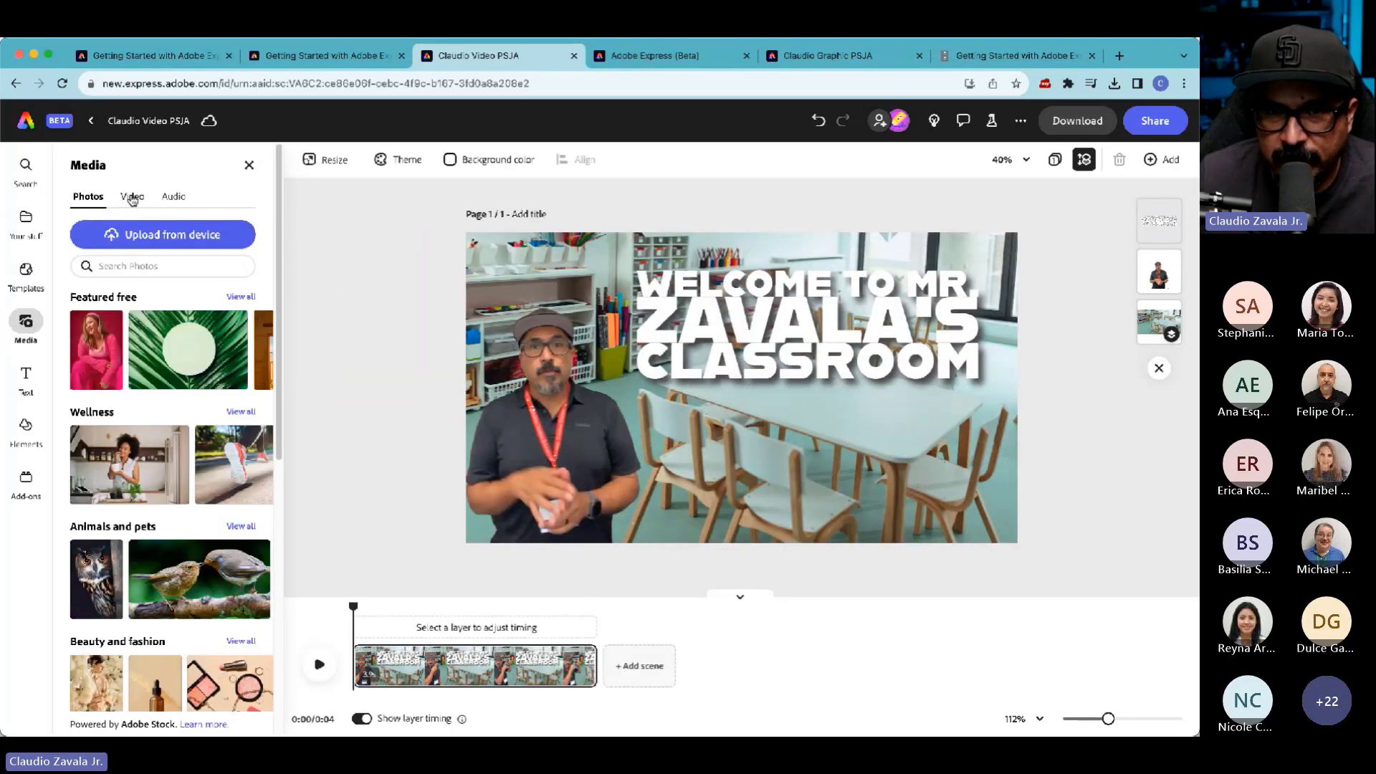
click(132, 198)
click(168, 199)
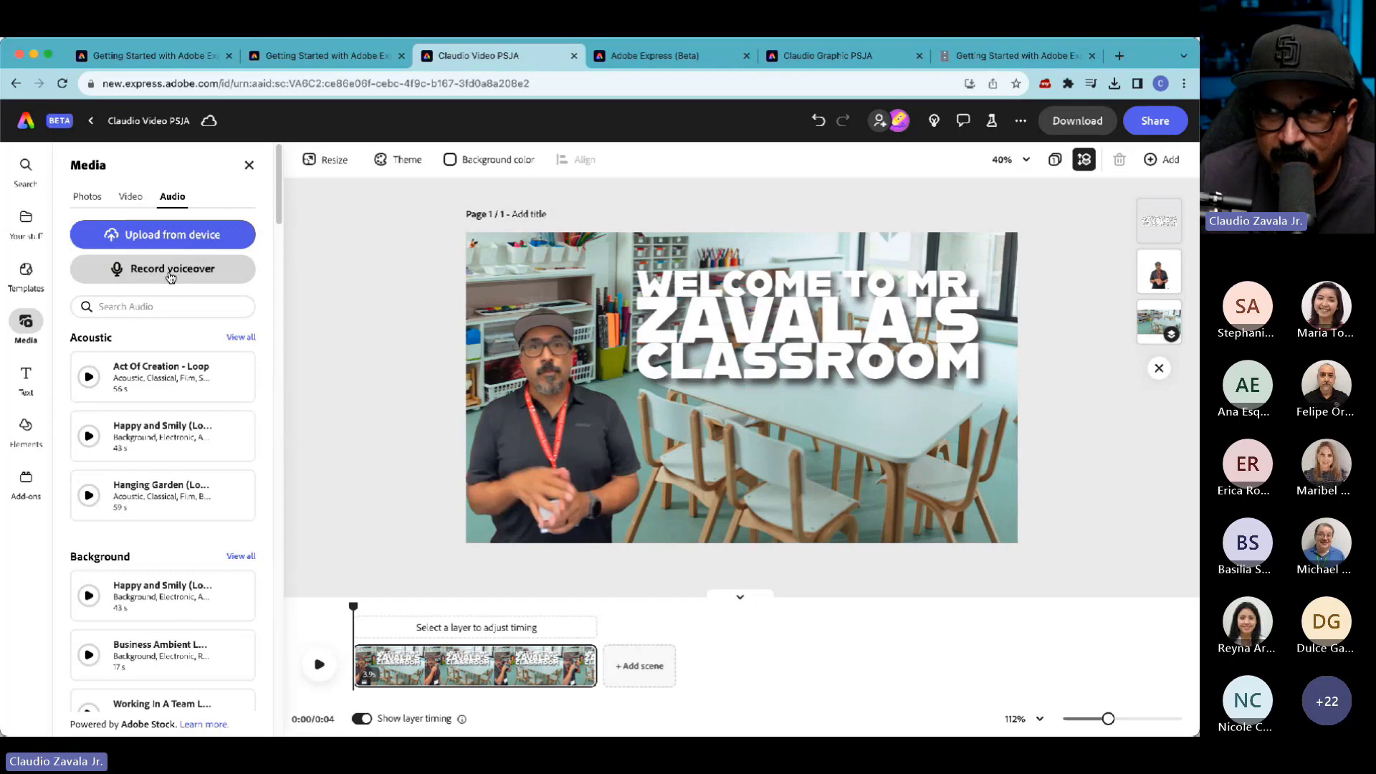
click(170, 277)
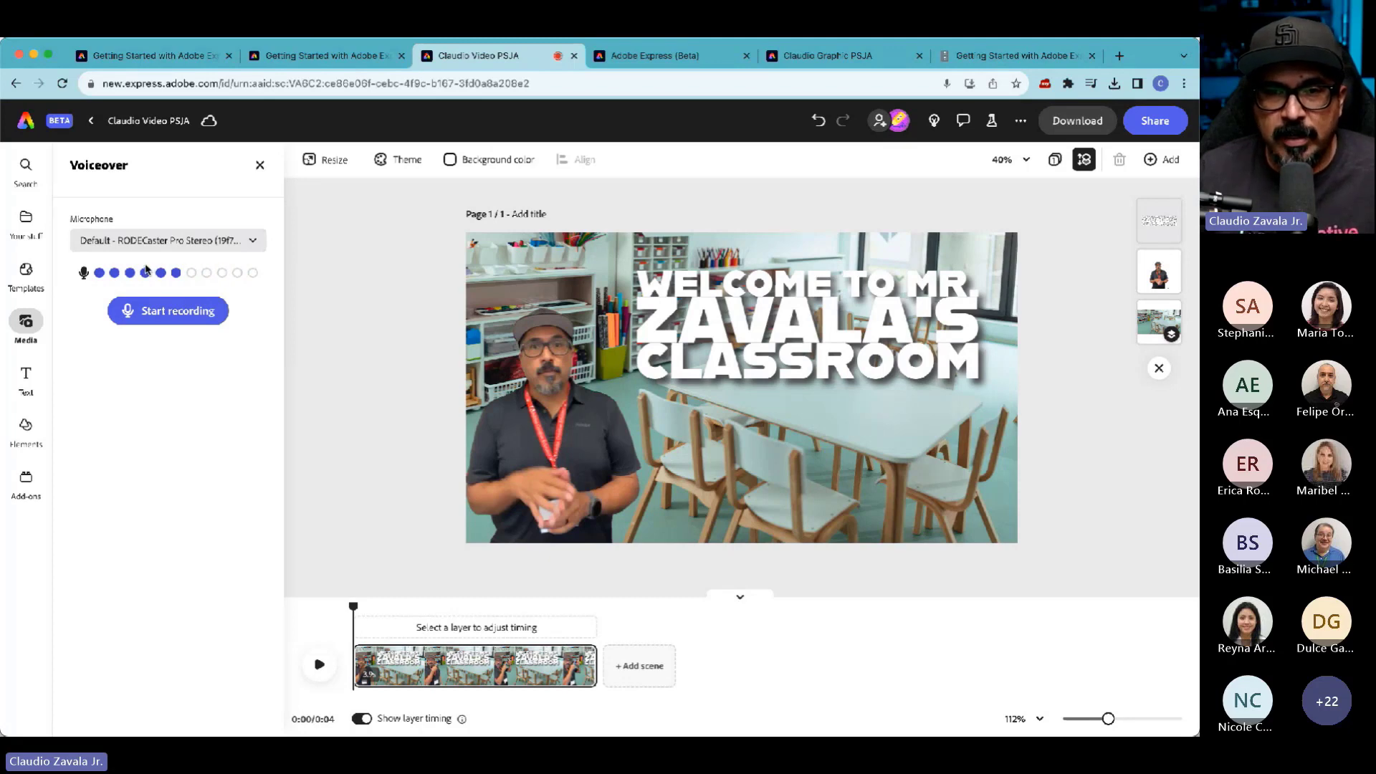
click(146, 244)
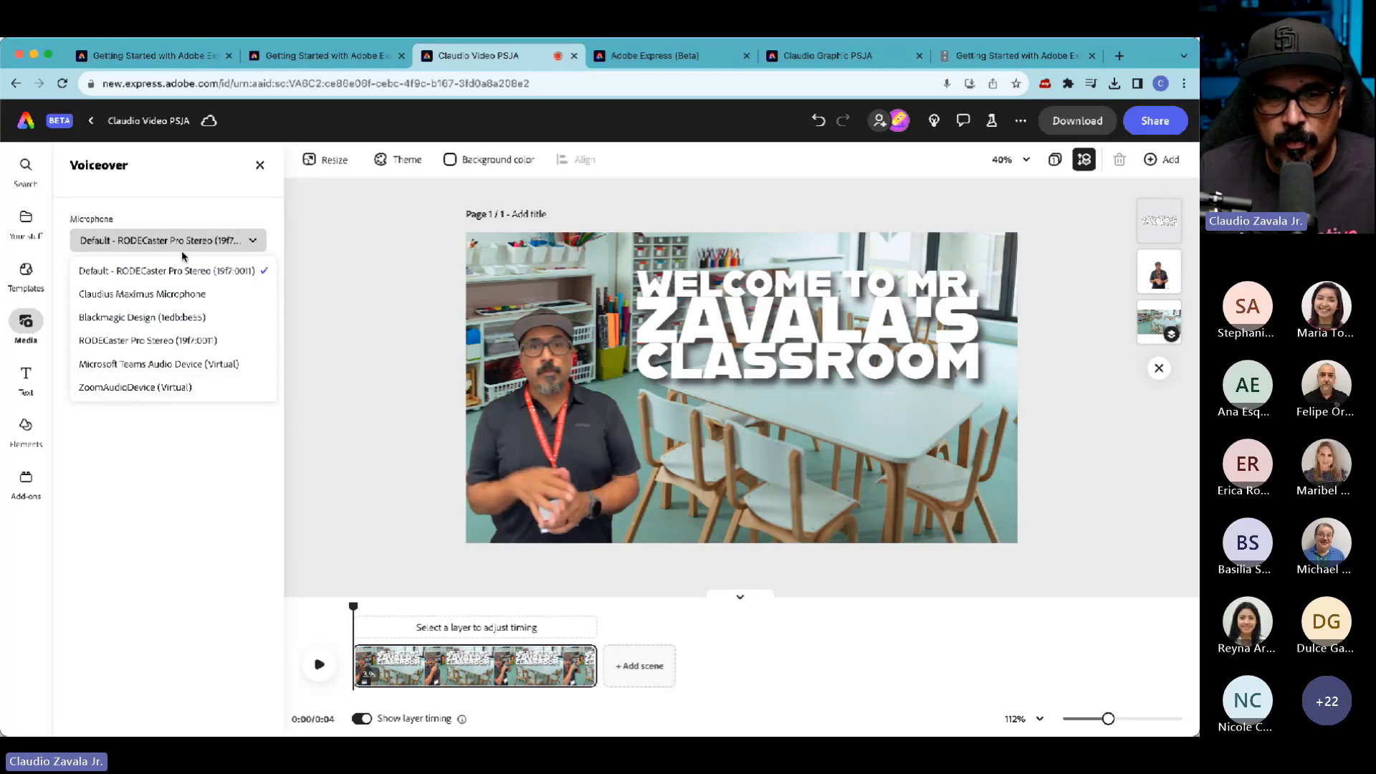
click(143, 405)
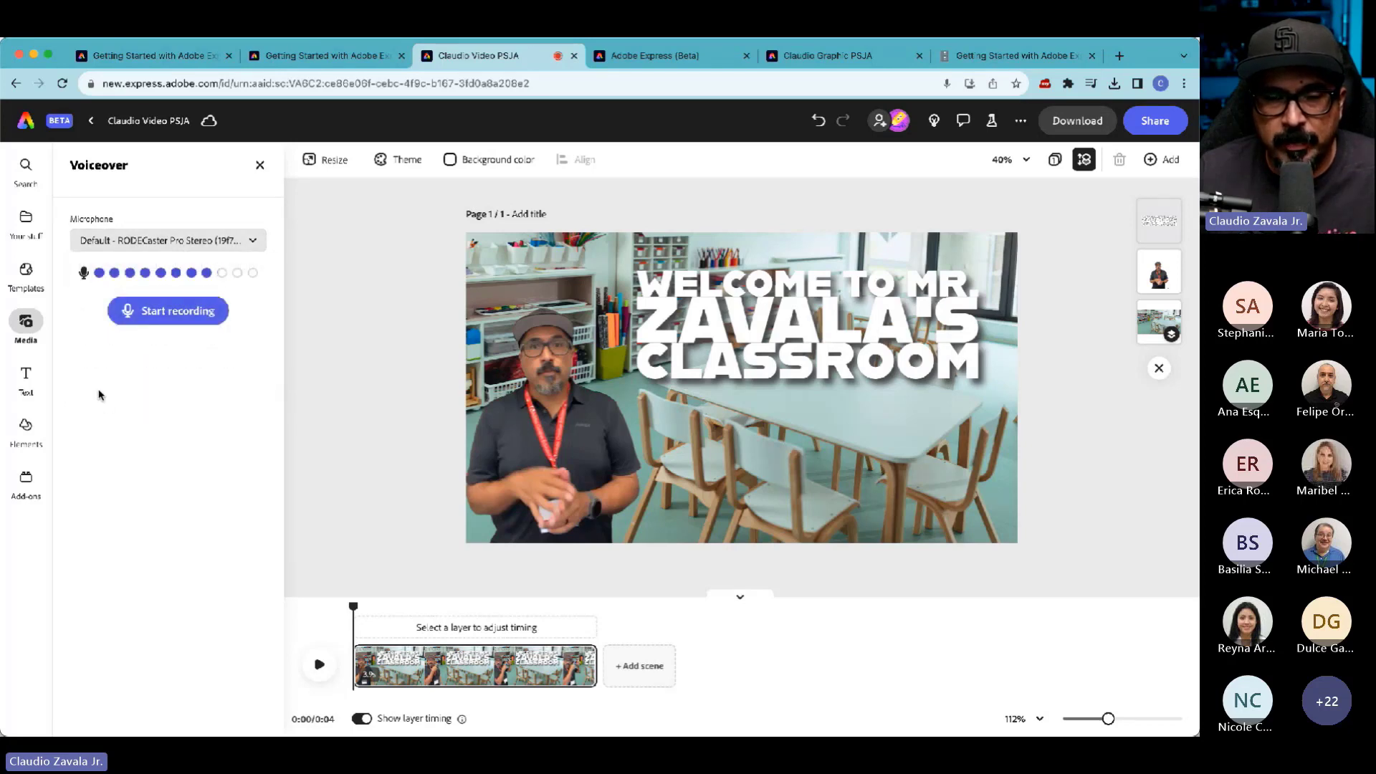
- Record a trial voiceover over the scene and delete it from the timeline
click(181, 325)
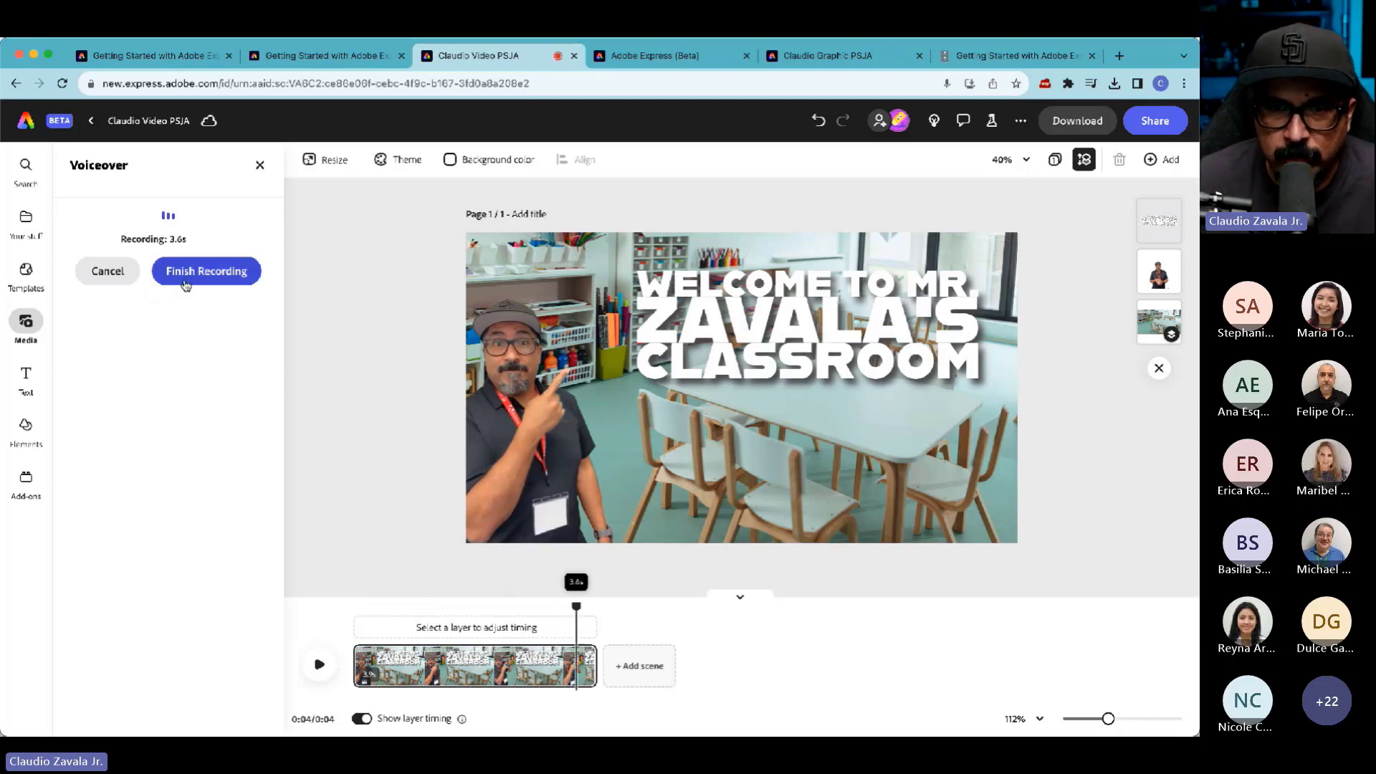
click(185, 278)
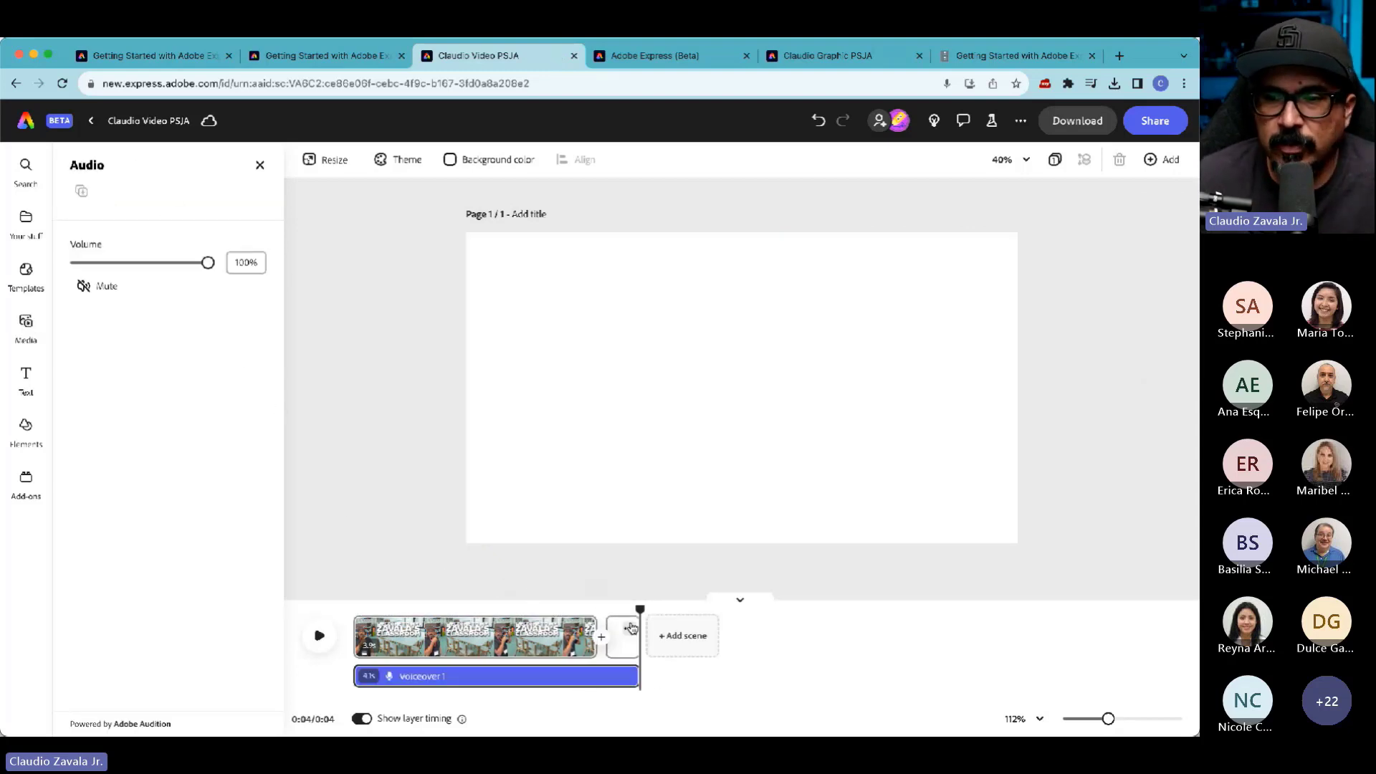
drag(639, 611, 577, 608)
click(602, 647)
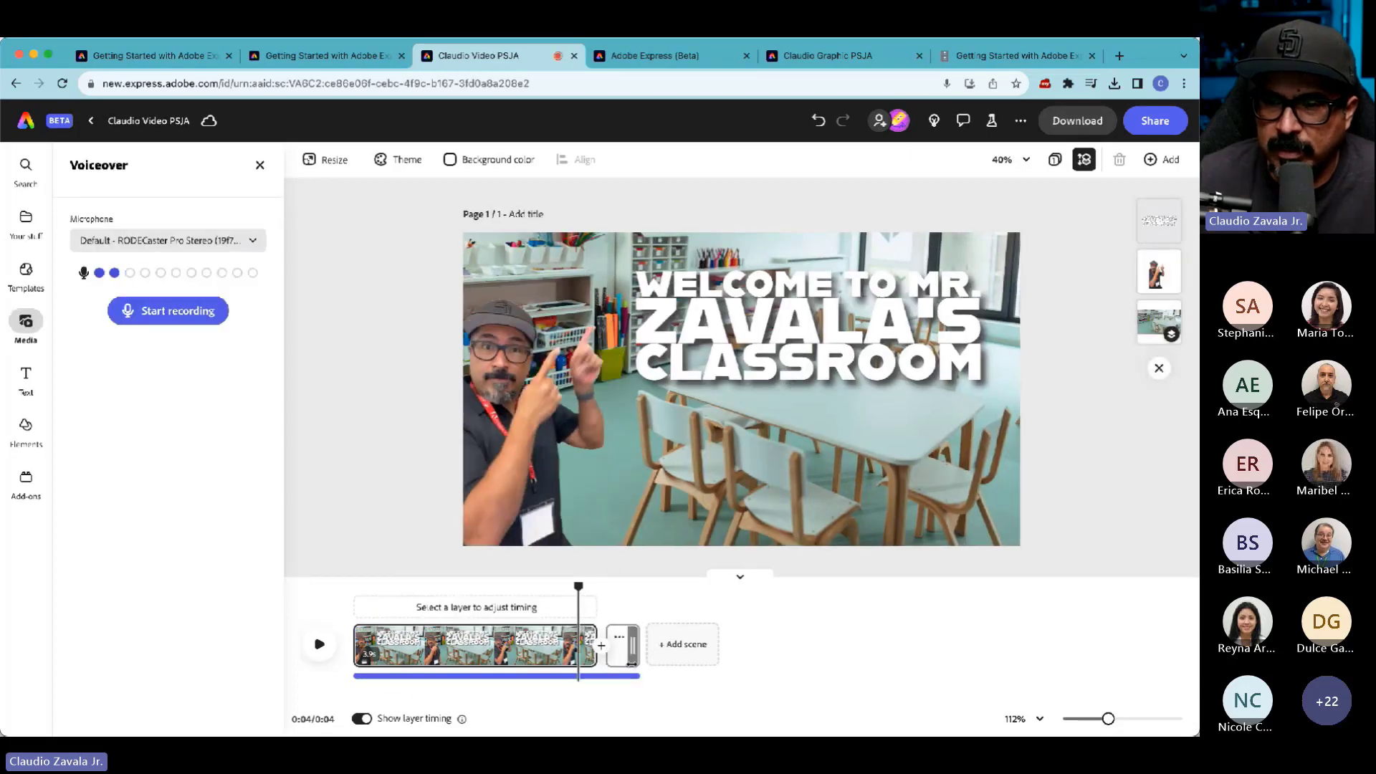
click(630, 675)
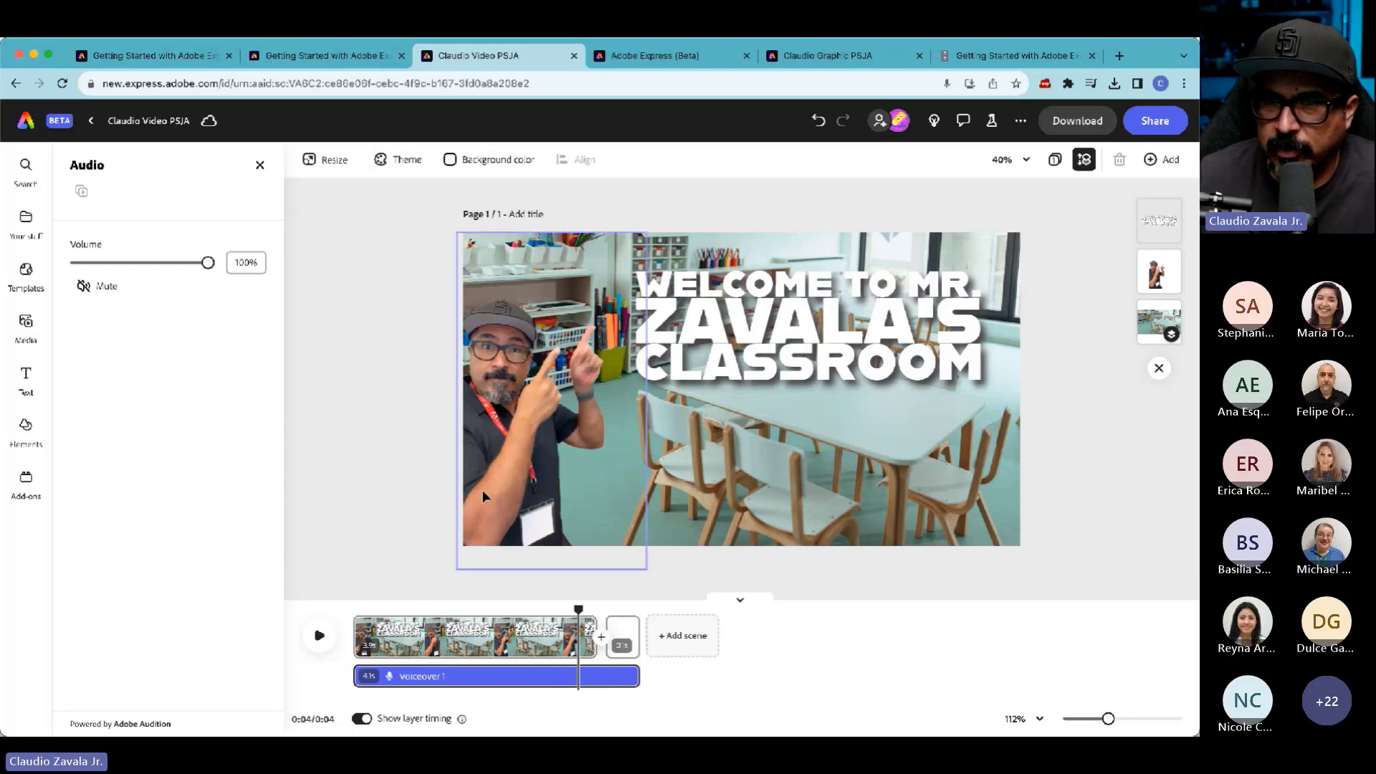
click(617, 676)
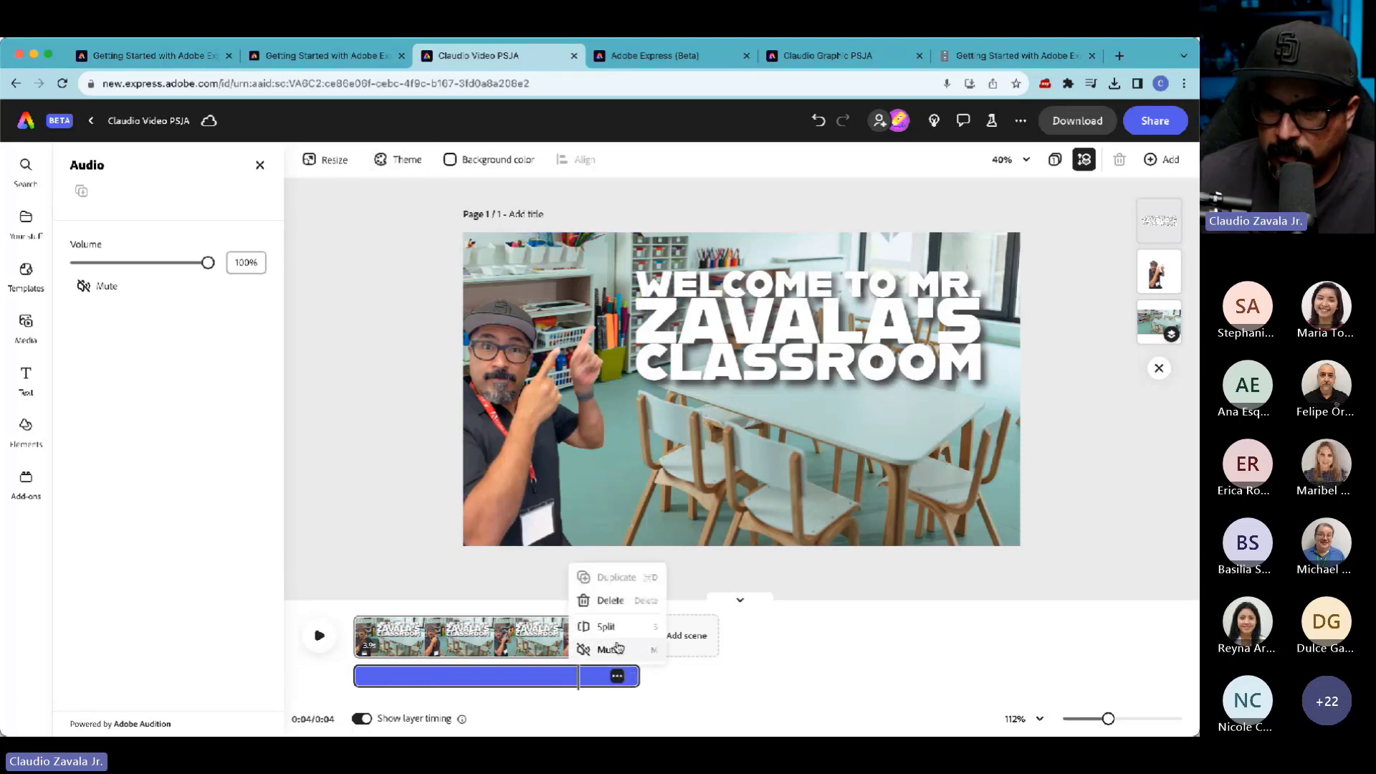
click(610, 601)
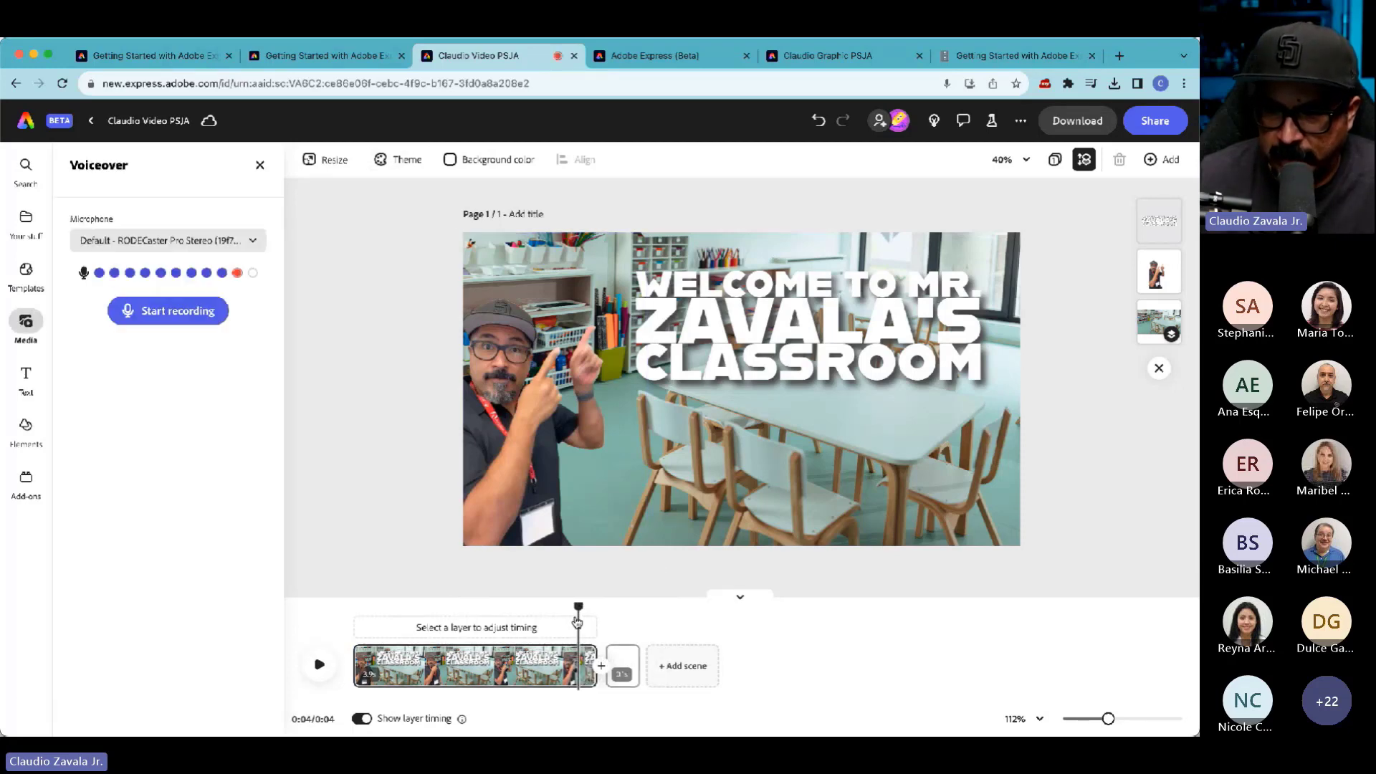
- Record a new voiceover of about 3.7 s from the start of the scene and play the video back with it
drag(578, 606, 237, 581)
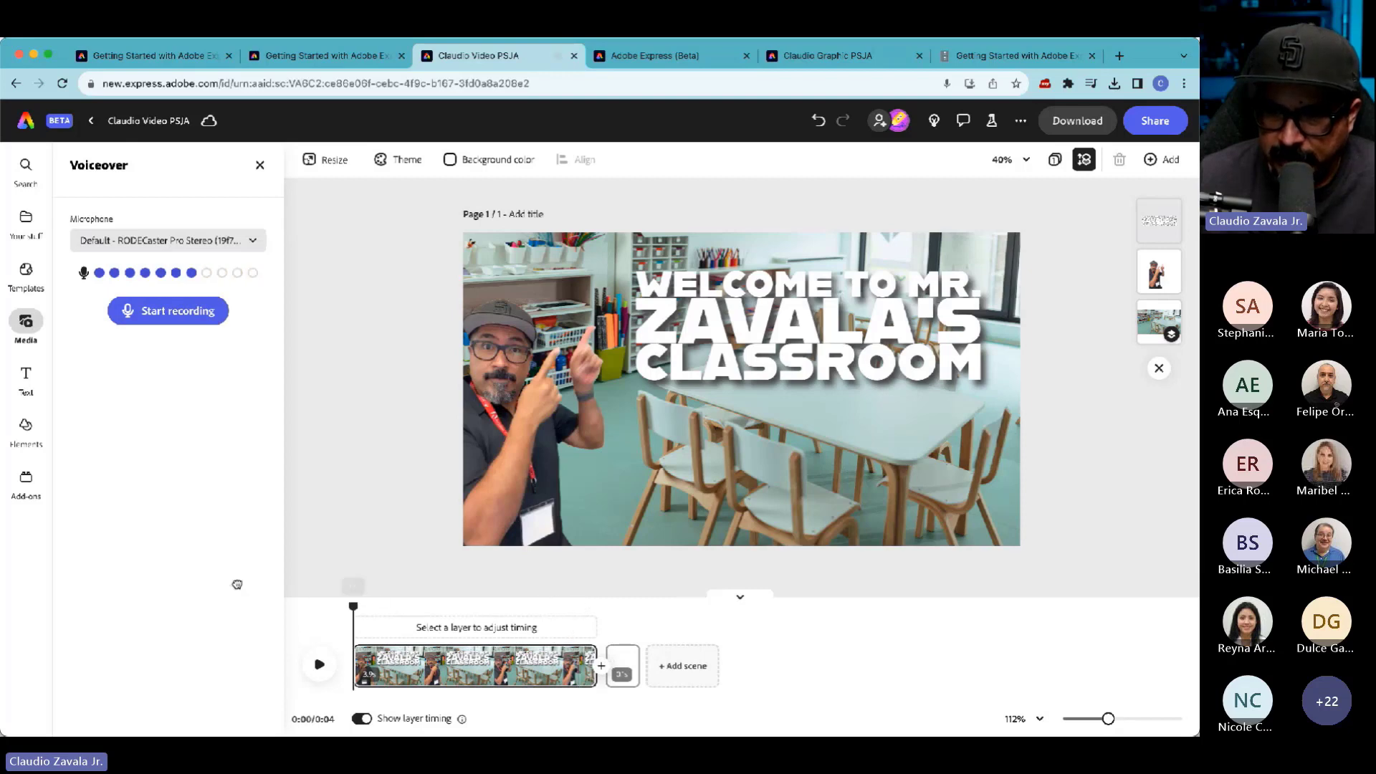
click(215, 310)
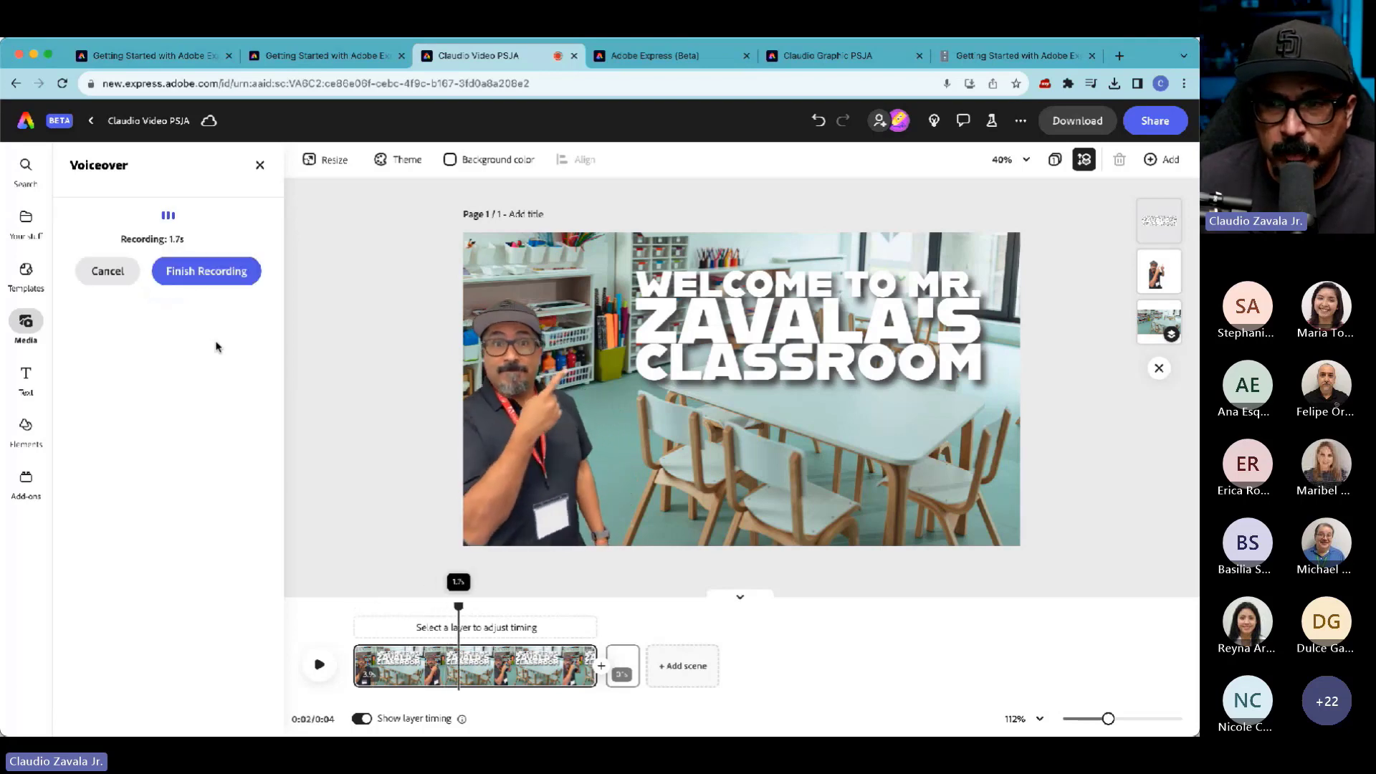
click(225, 278)
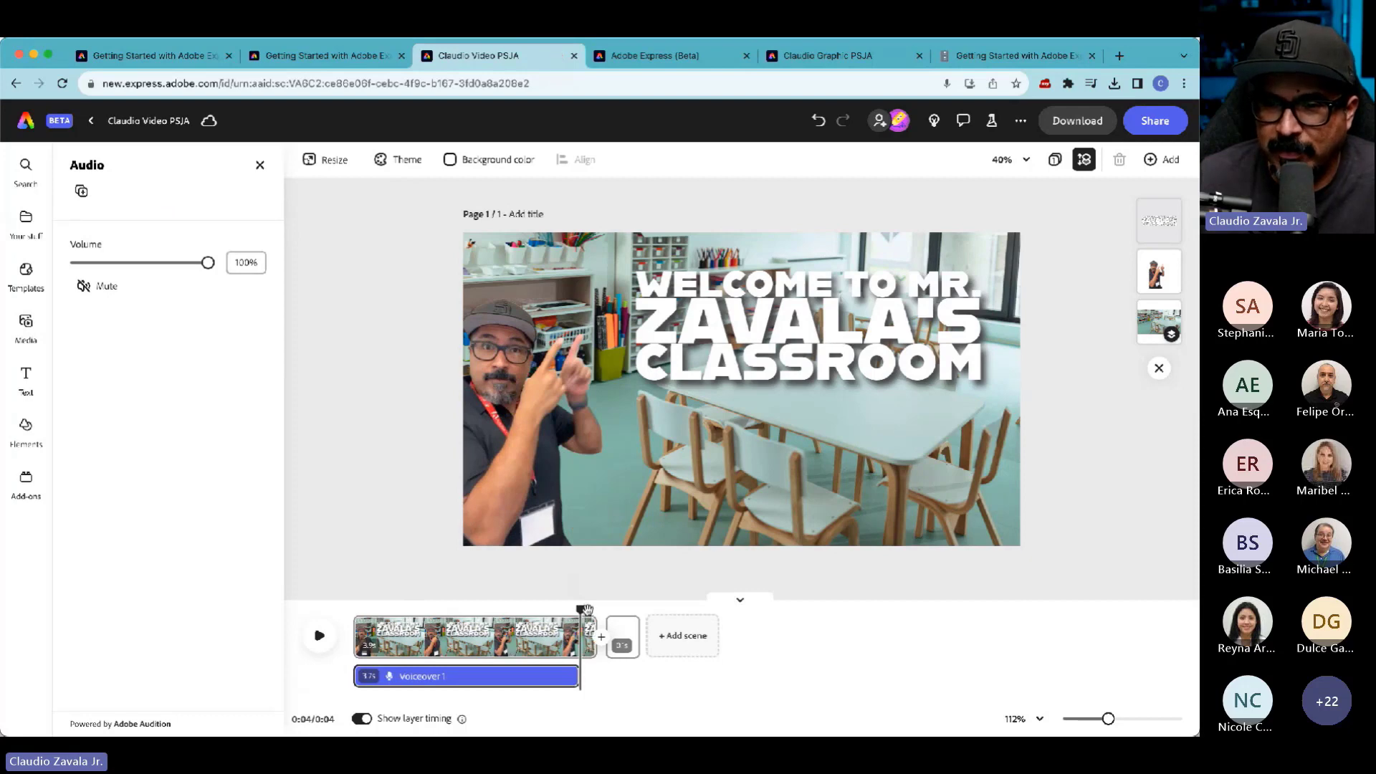
click(357, 609)
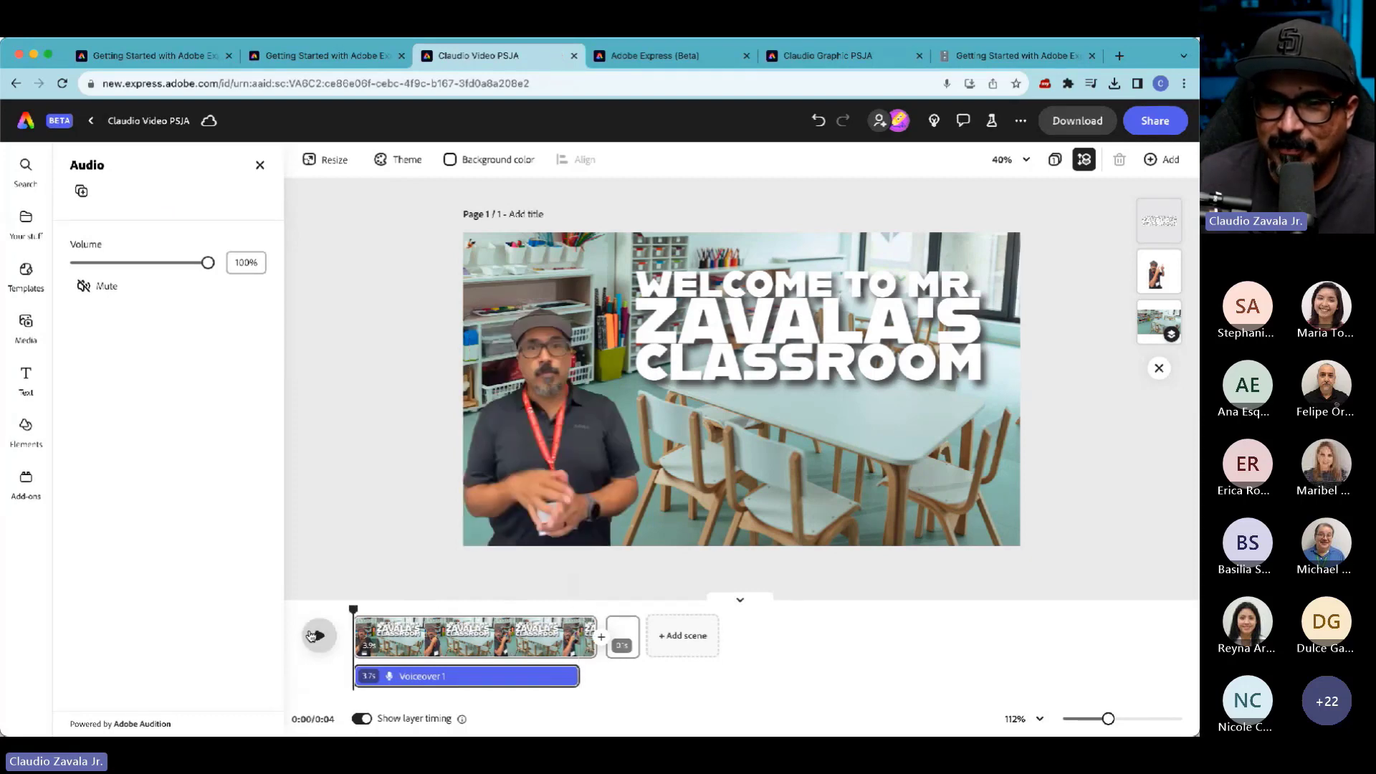
click(311, 635)
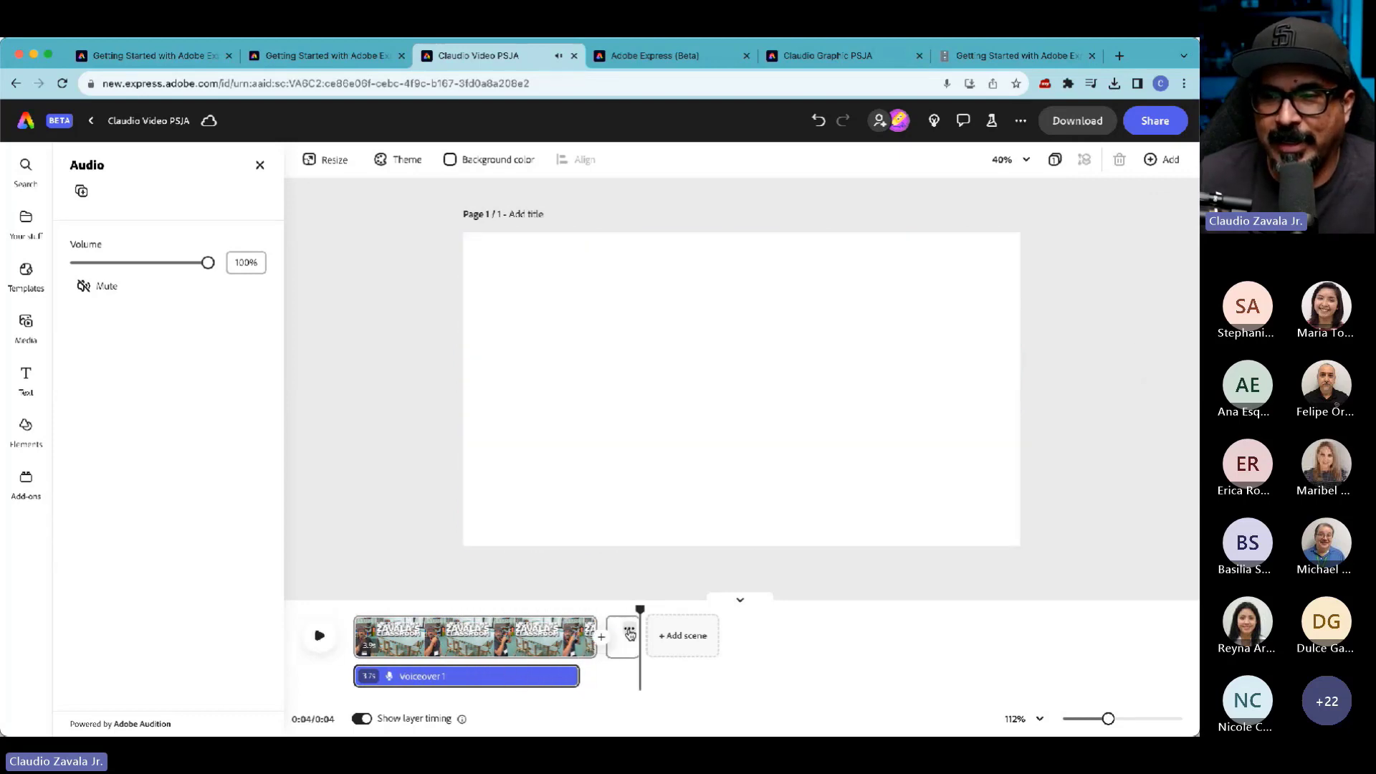
- Delete the blank scene at the end of the timeline and close the voiceover recorder
click(628, 633)
click(629, 634)
click(626, 557)
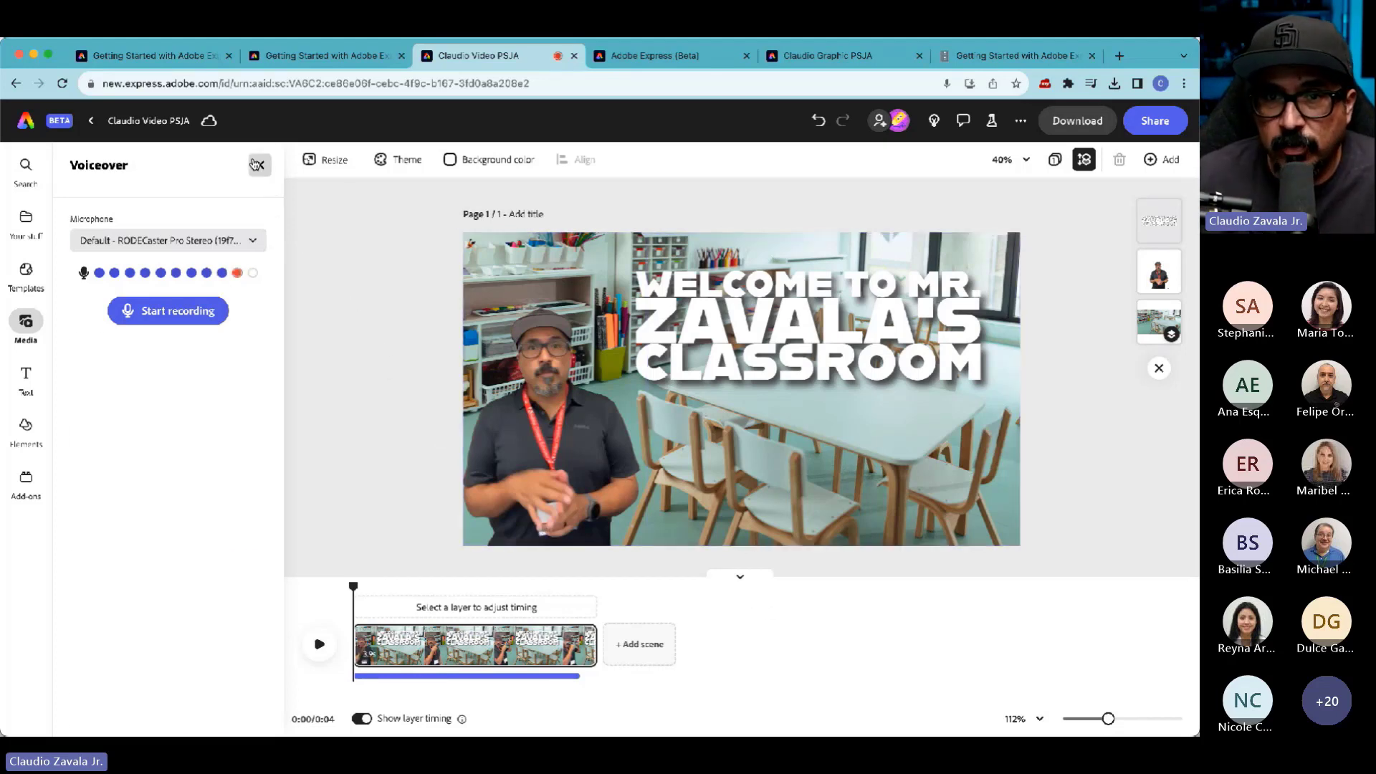
click(260, 164)
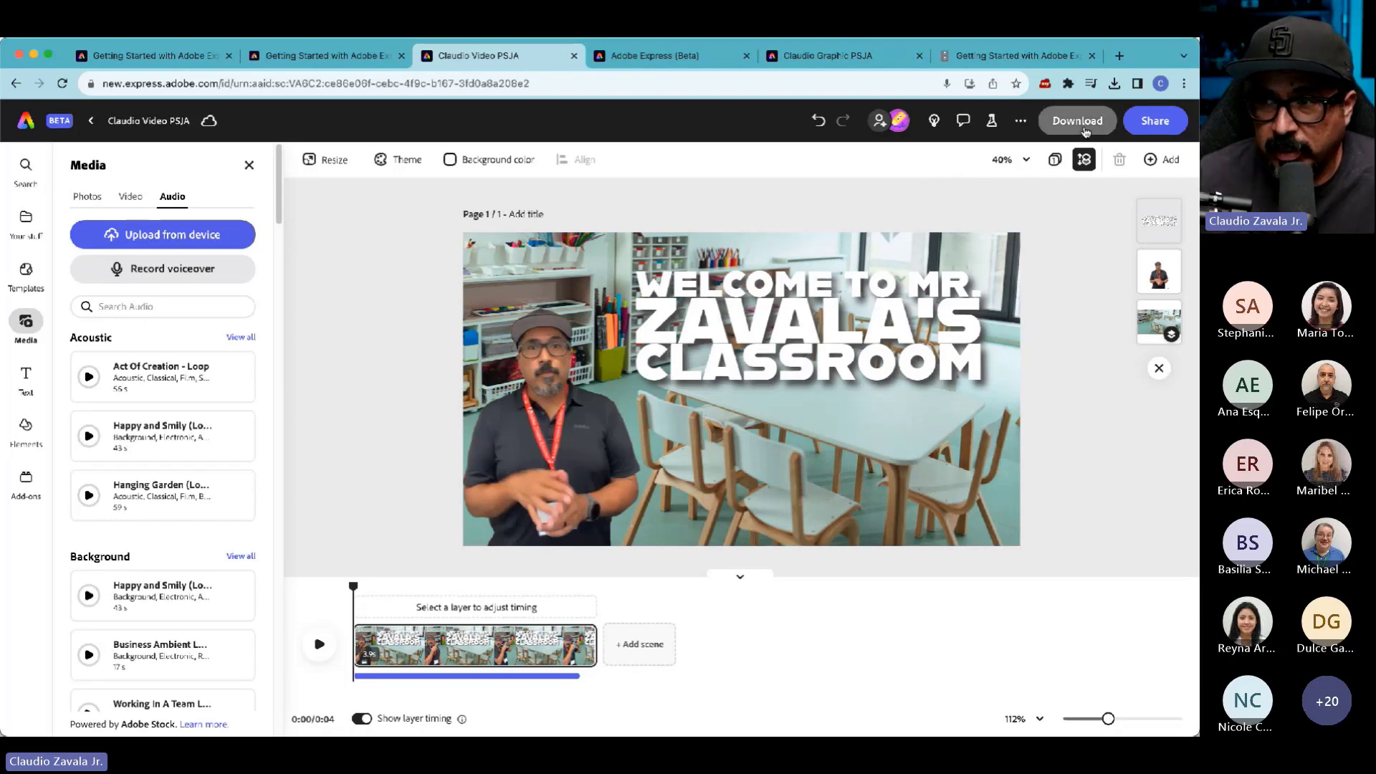
- Download the finished video as an MP4 at 1080 resolution
click(1084, 127)
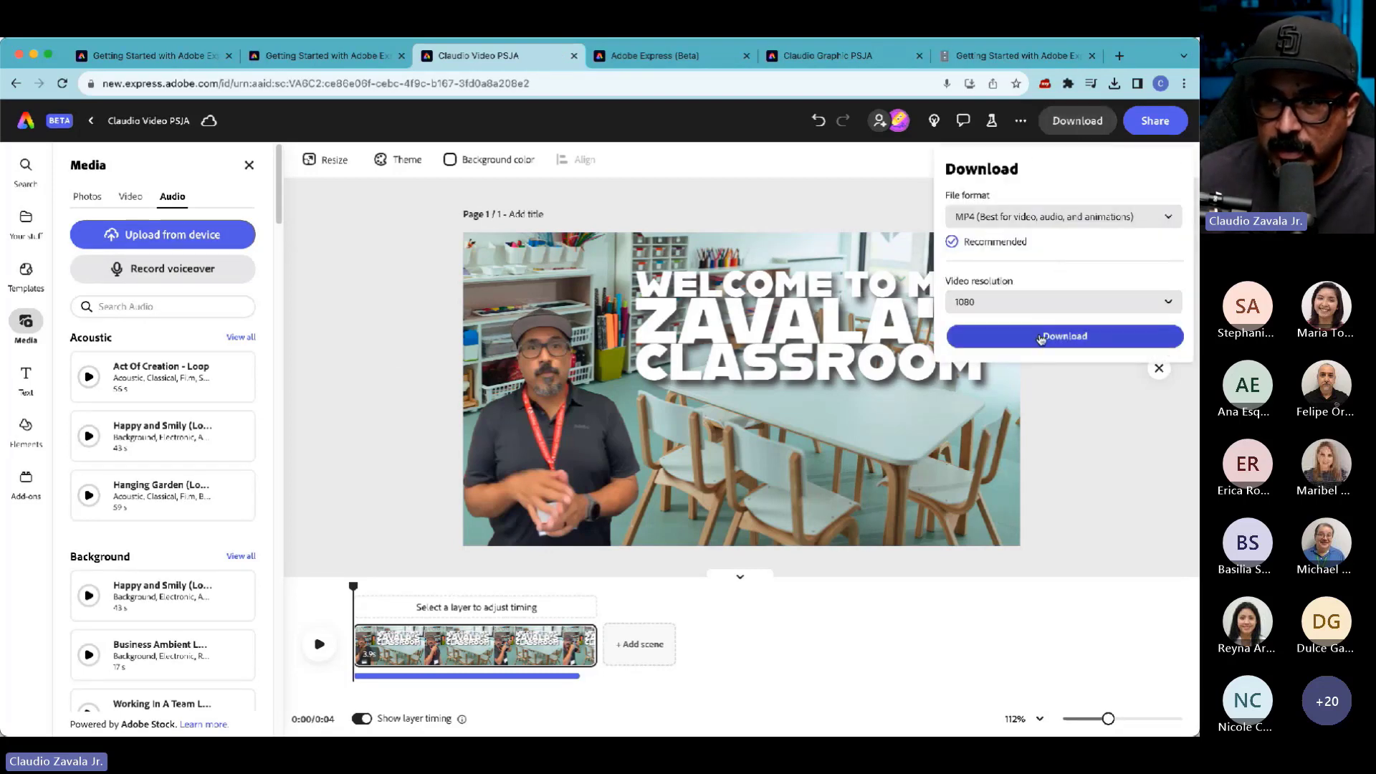
click(1042, 336)
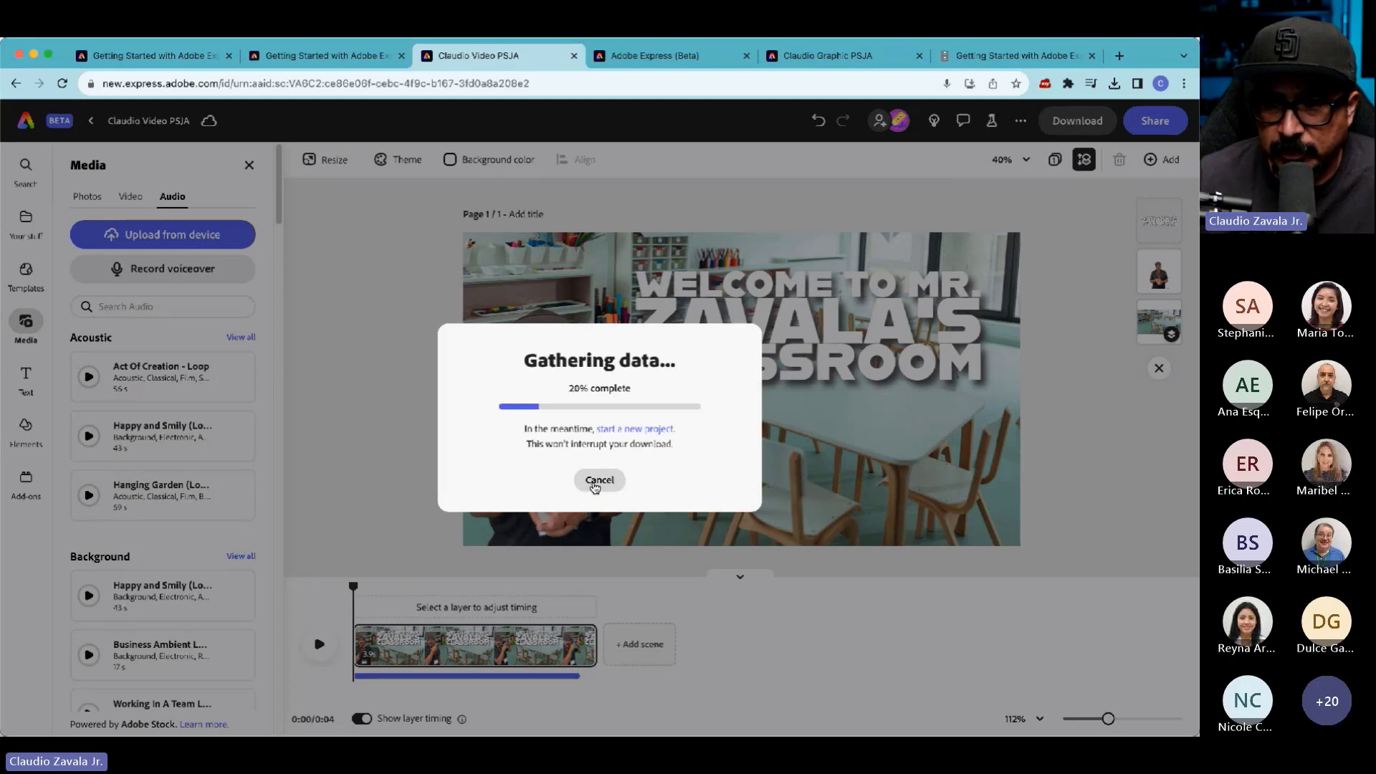
click(596, 486)
click(693, 459)
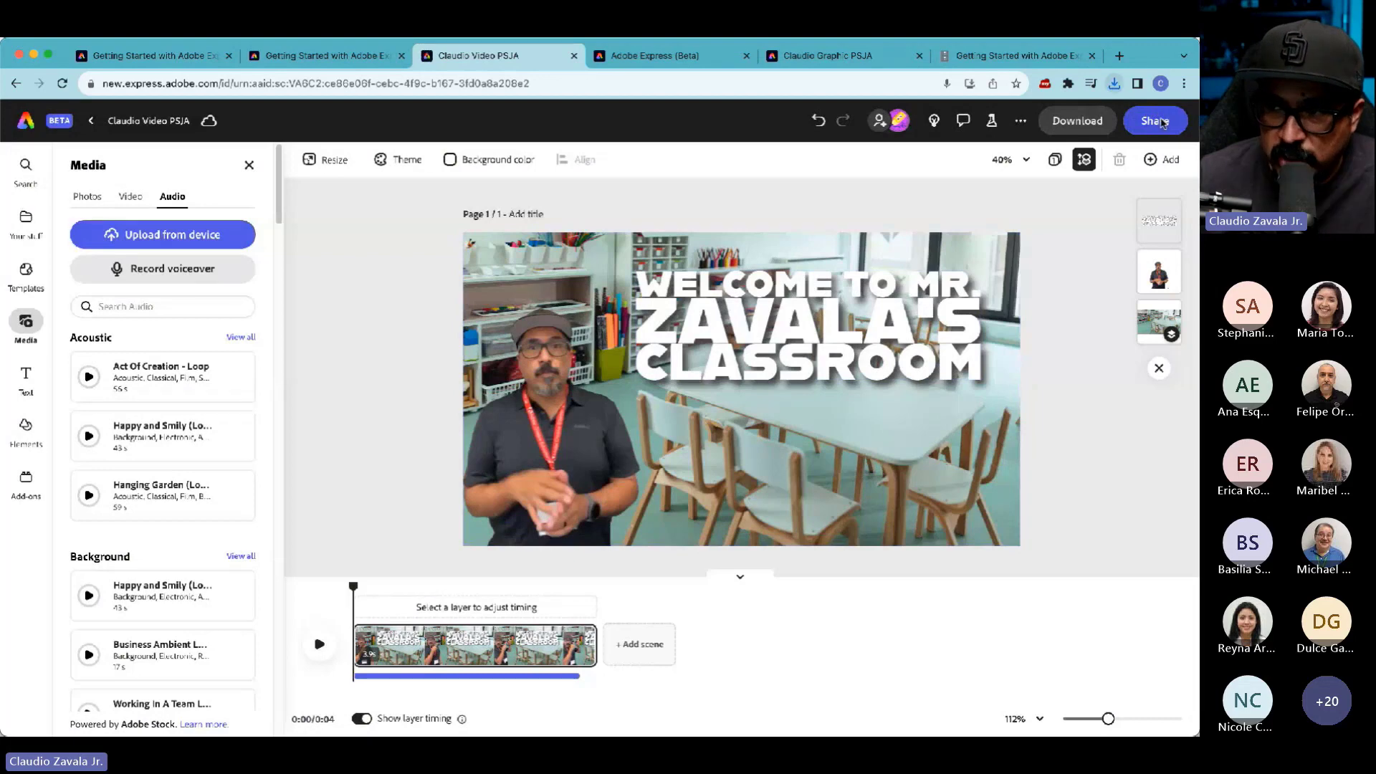
- Publish the video to the web under its existing title and copy the published link
click(1156, 119)
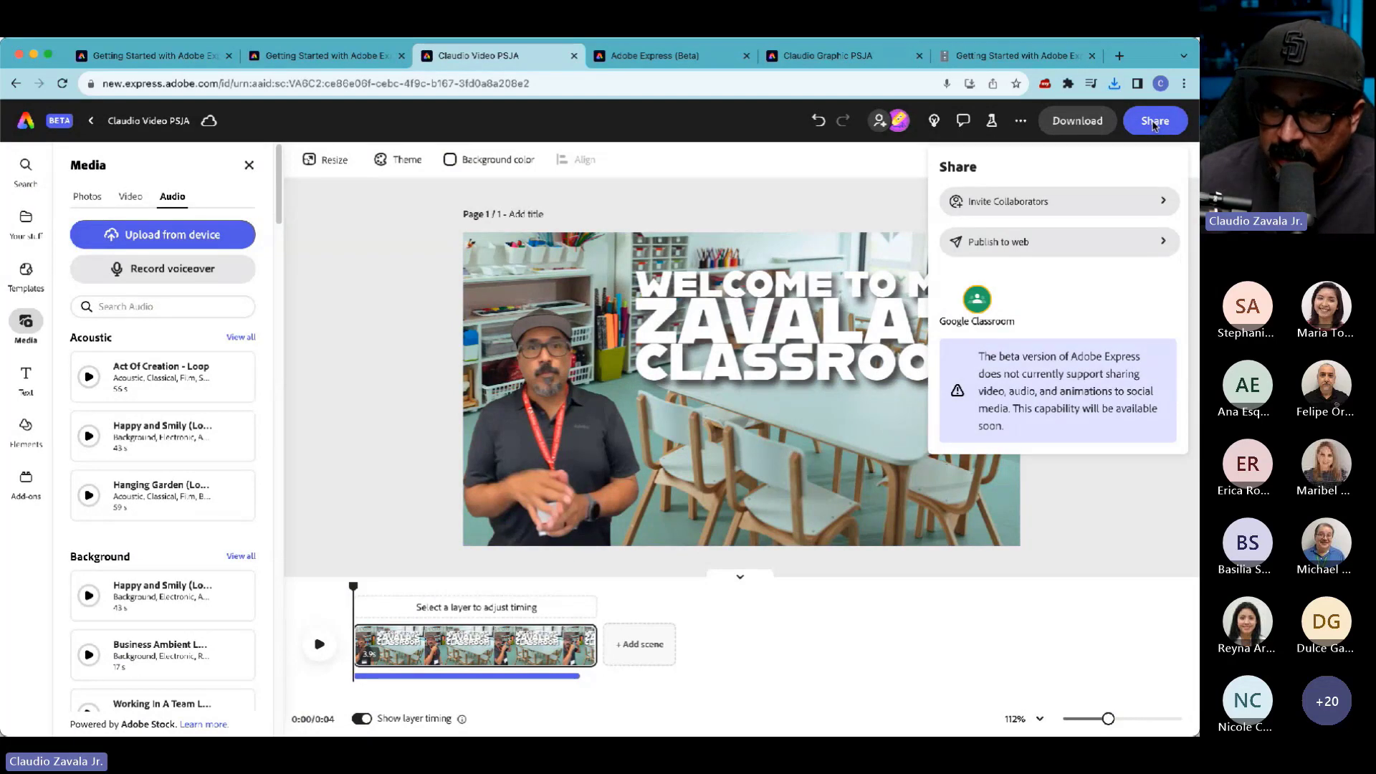
click(1059, 252)
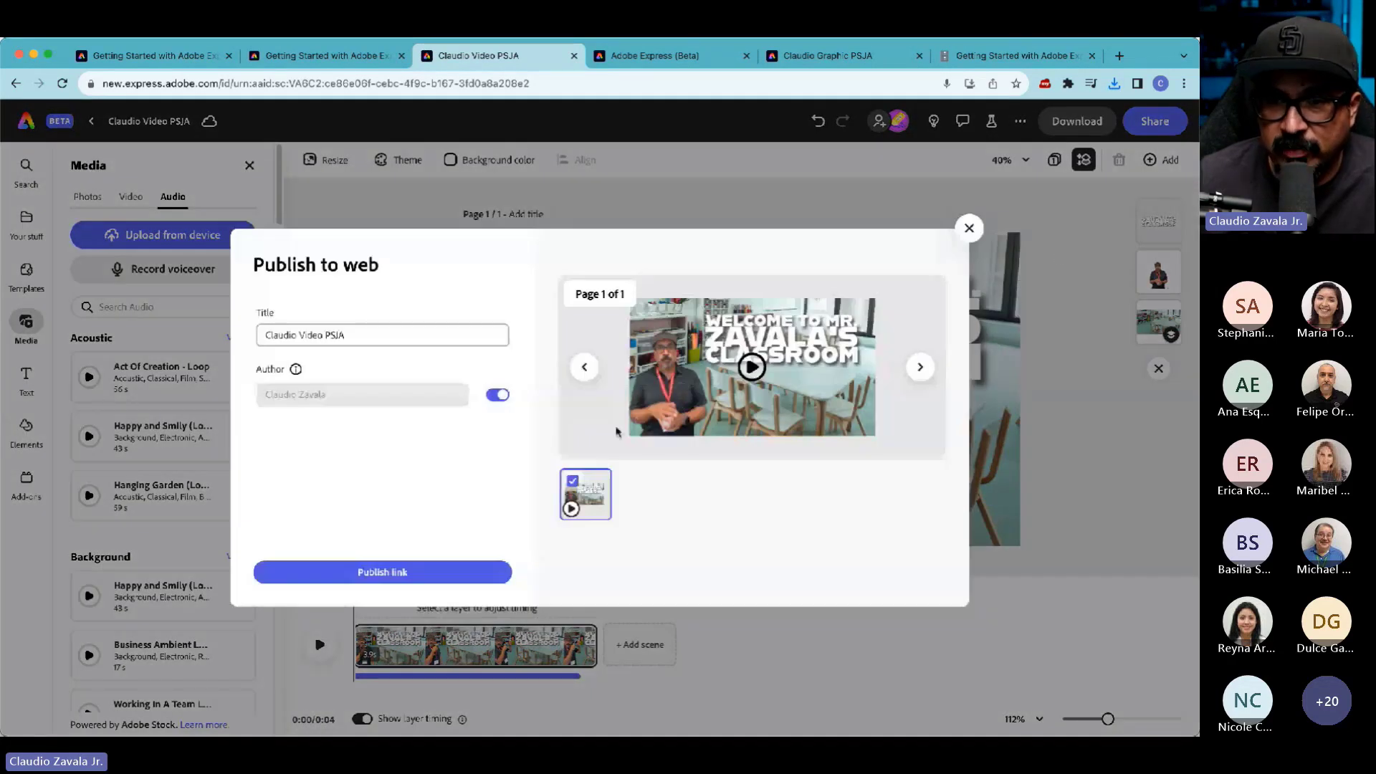
click(435, 574)
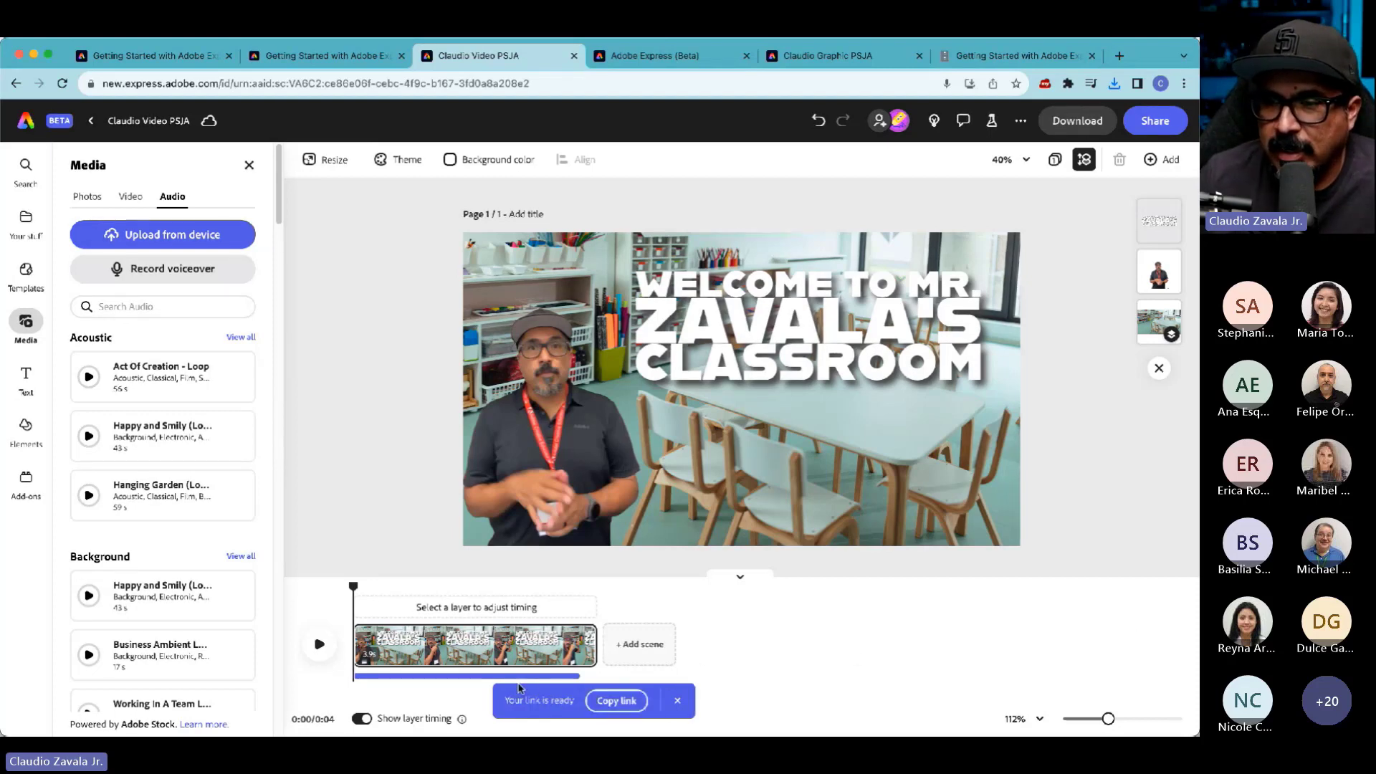
click(618, 702)
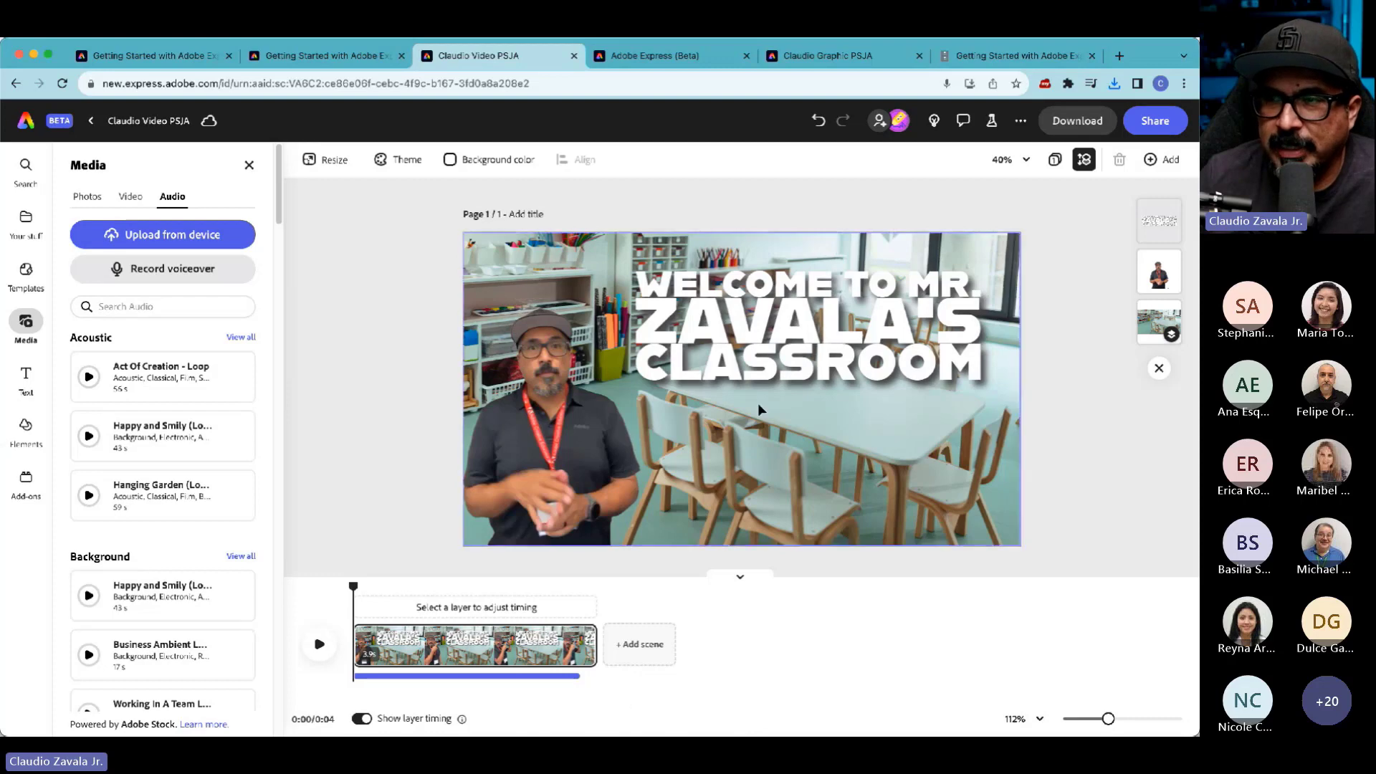
- Load the published link in a new browser tab, play the video with sound from the start, and close that tab
click(1116, 56)
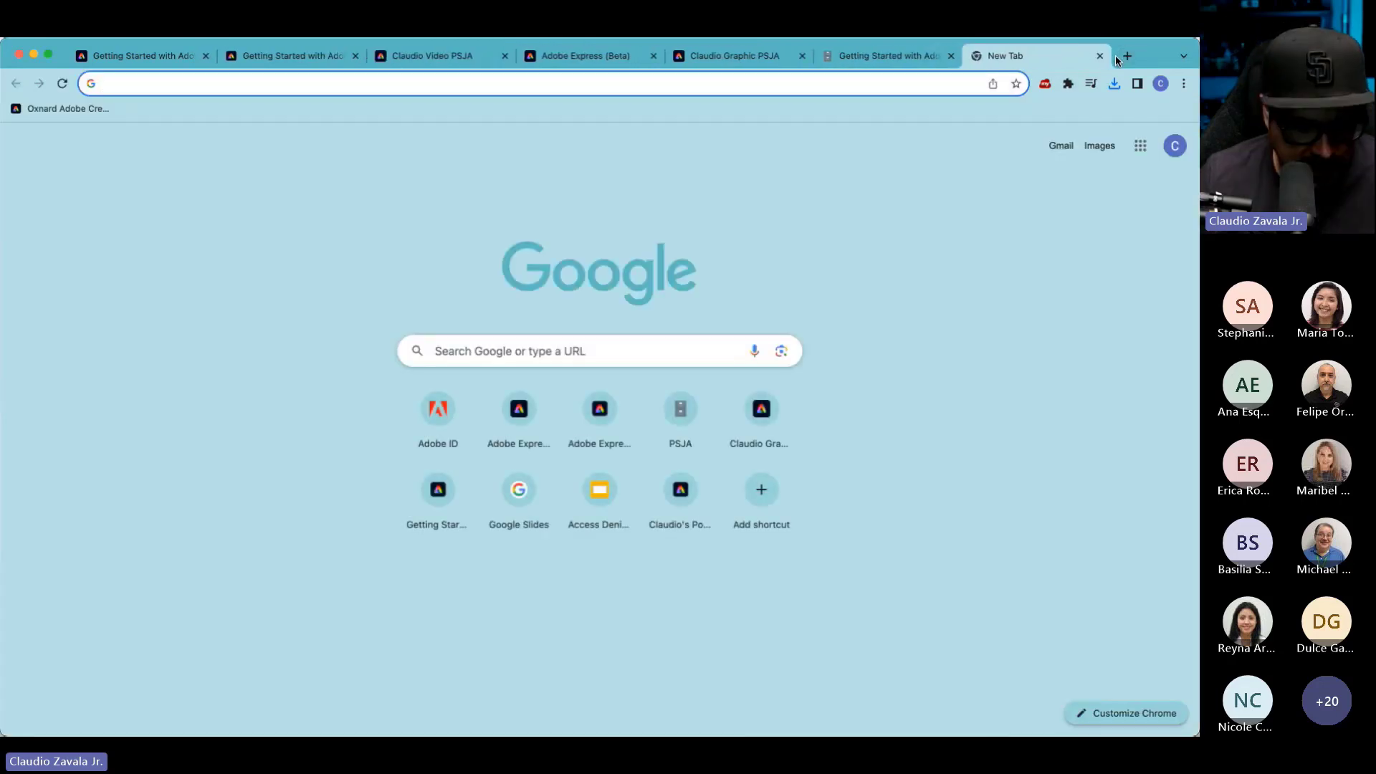
text(https://new.express.adobe.com/published/urn:aaid:sc:VA6C2:a11ff719-153f-4af3-9072-6a5ddbb54532)
key(Return)
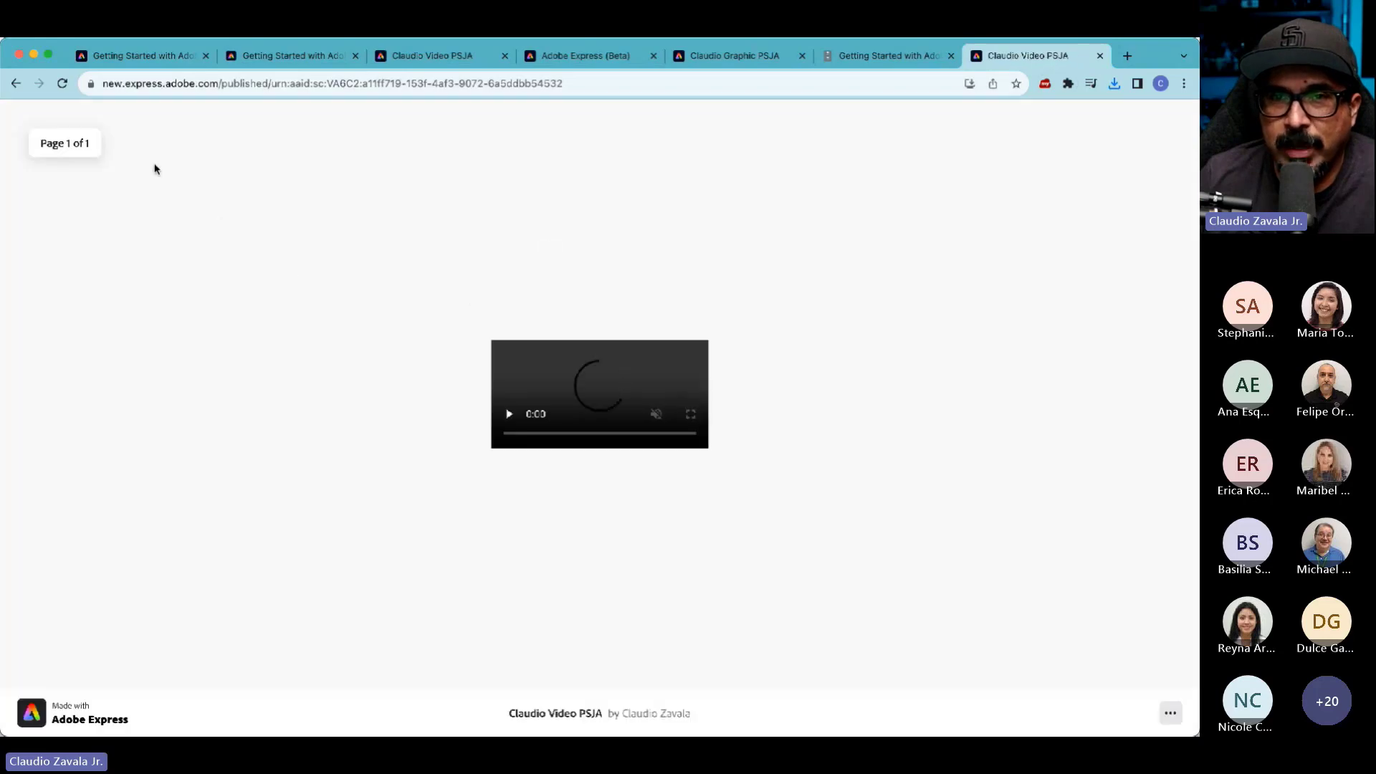
click(143, 81)
click(78, 319)
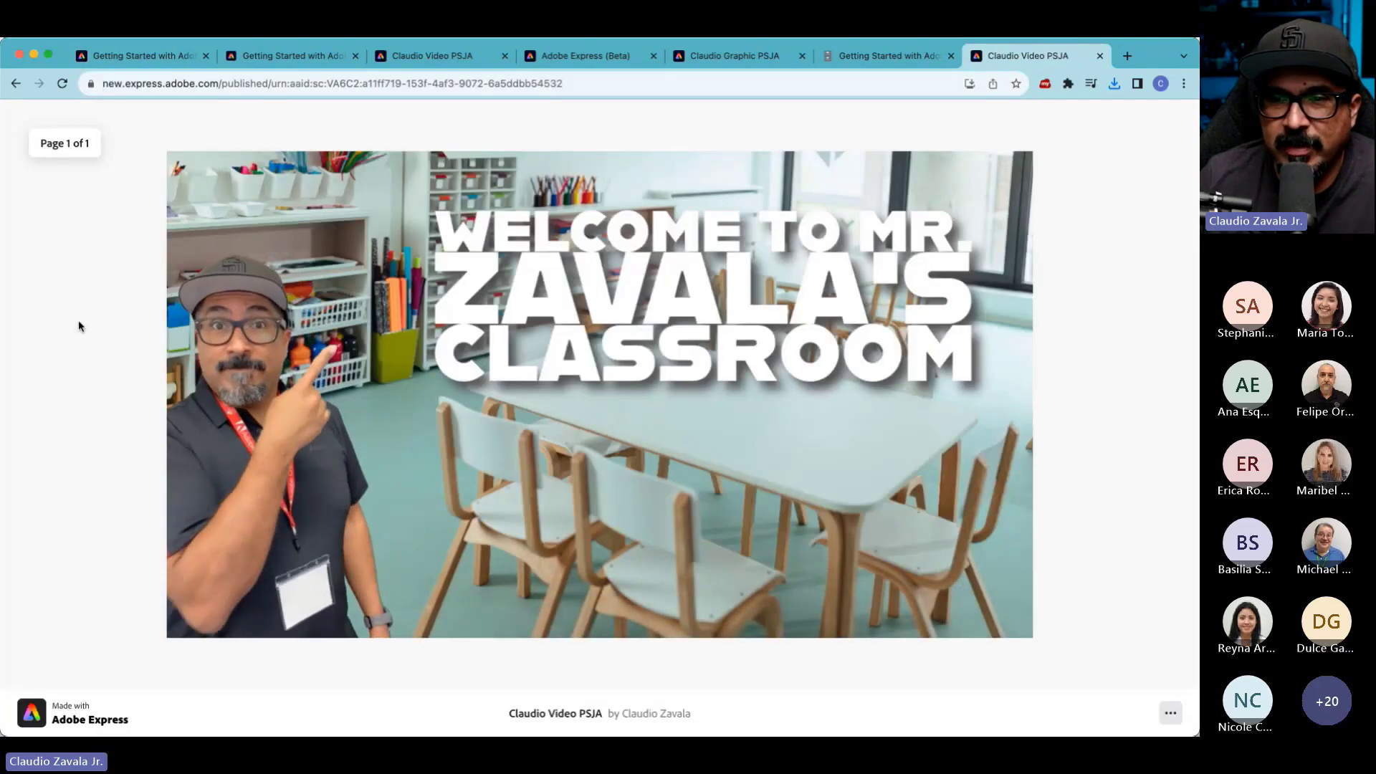
click(946, 603)
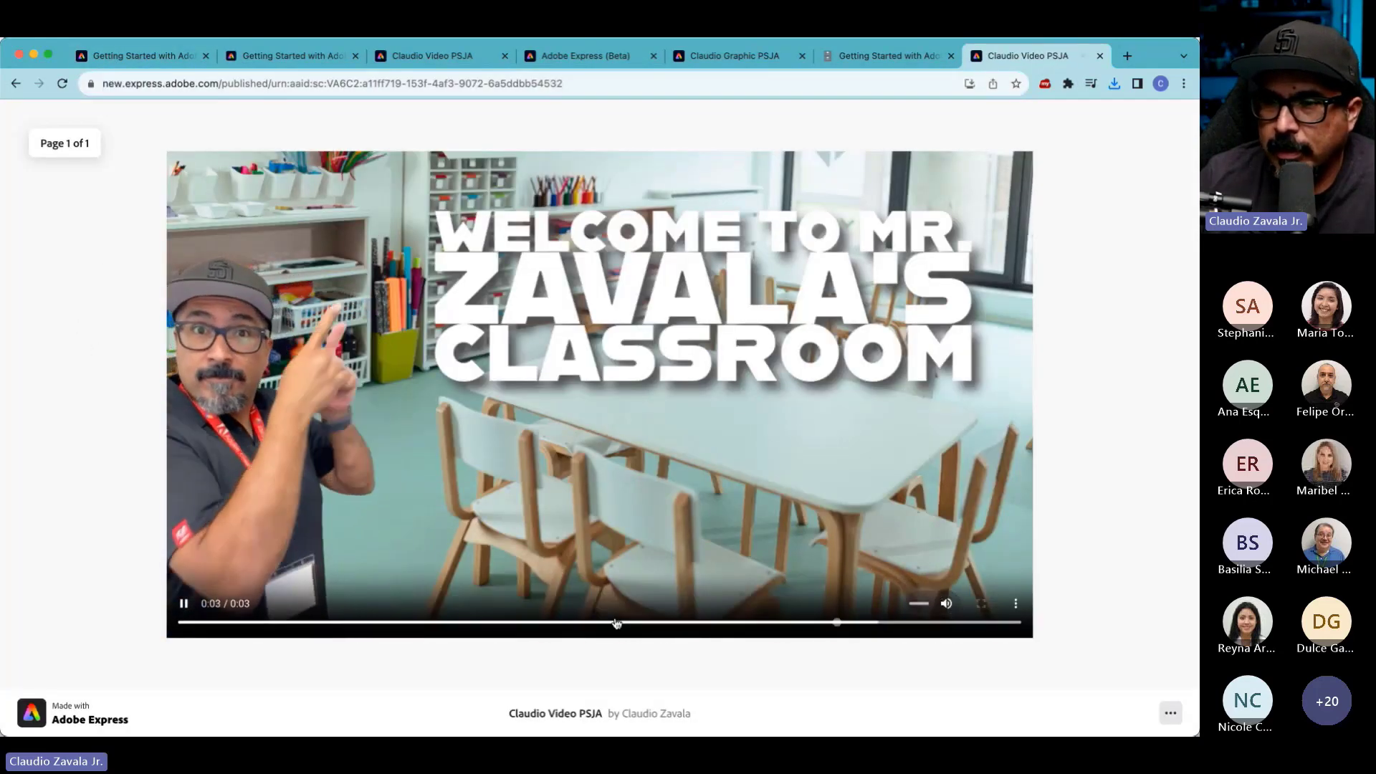
click(182, 621)
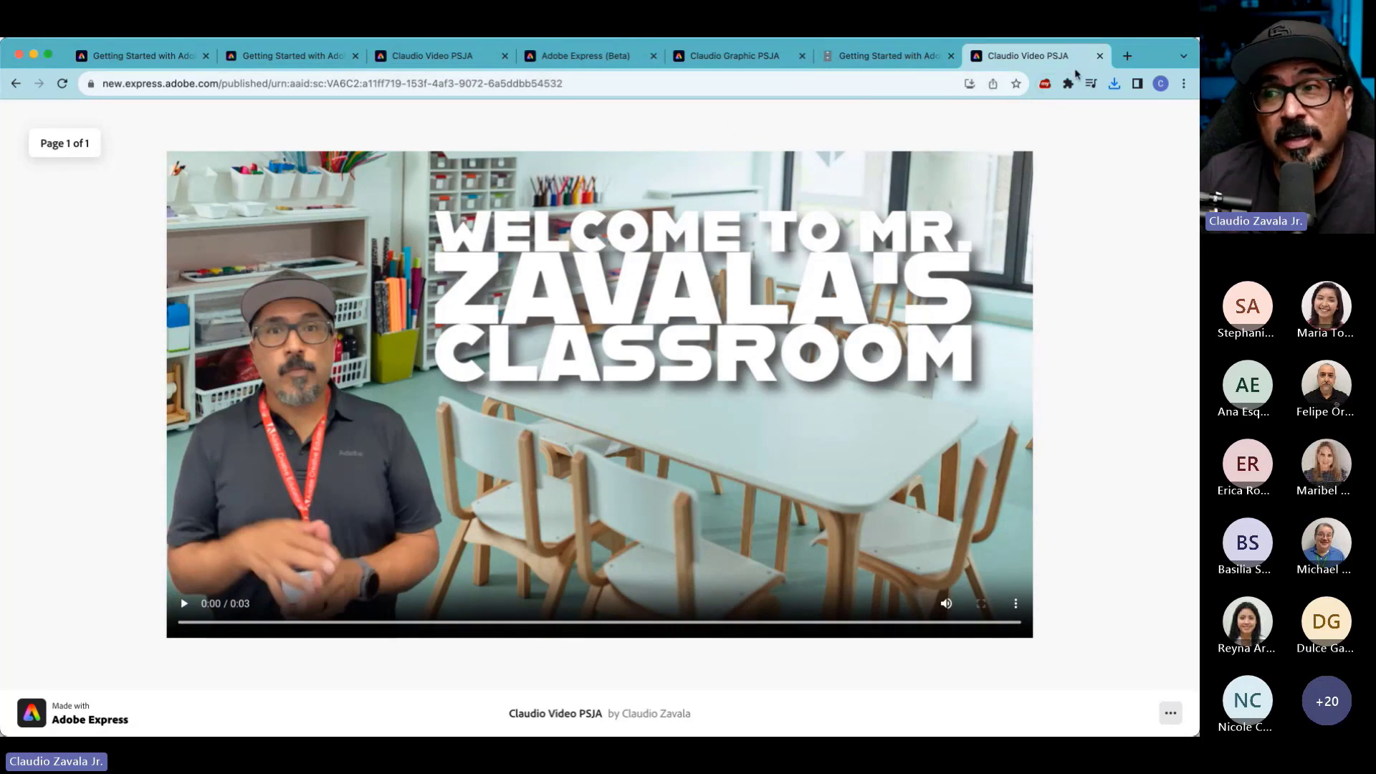
click(1099, 55)
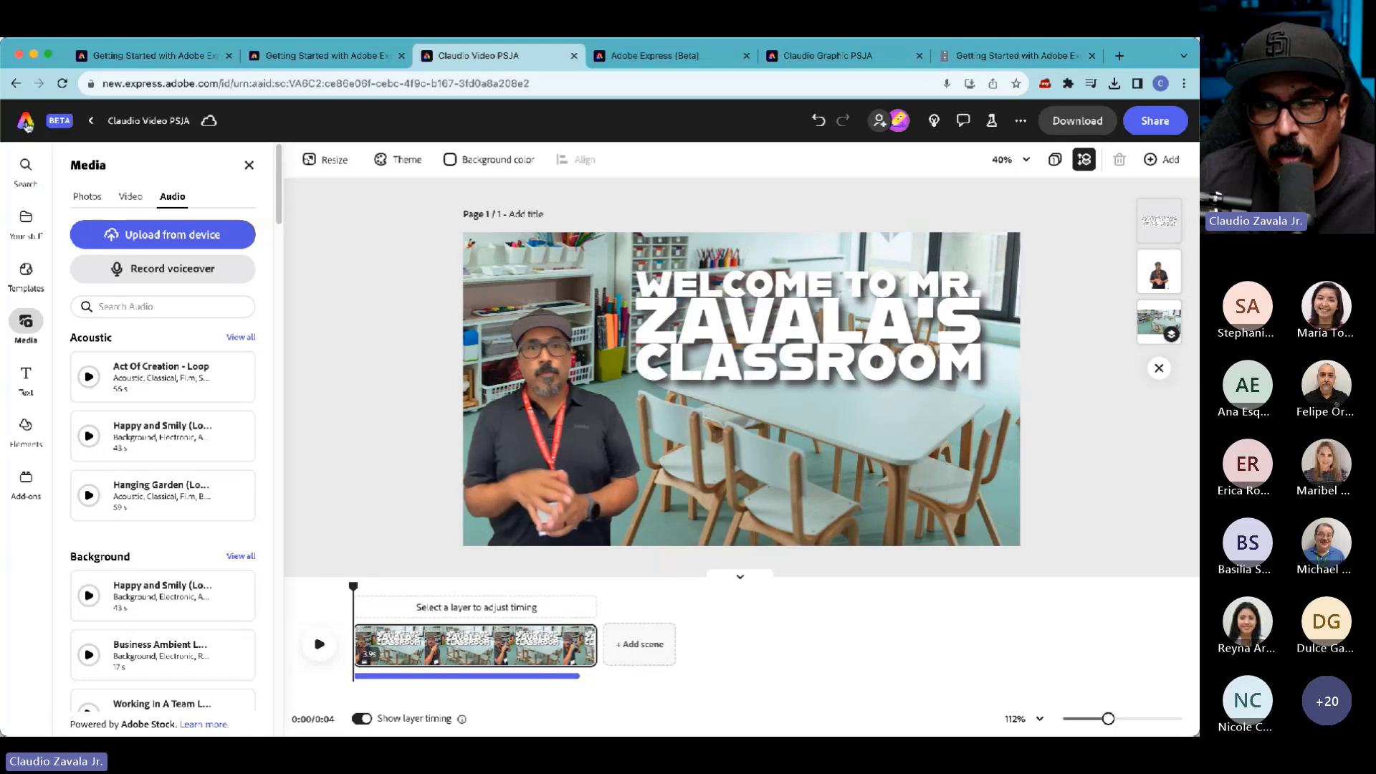
- Return to the home page, search the create options for "webpage" and start a new Webpage project
click(25, 122)
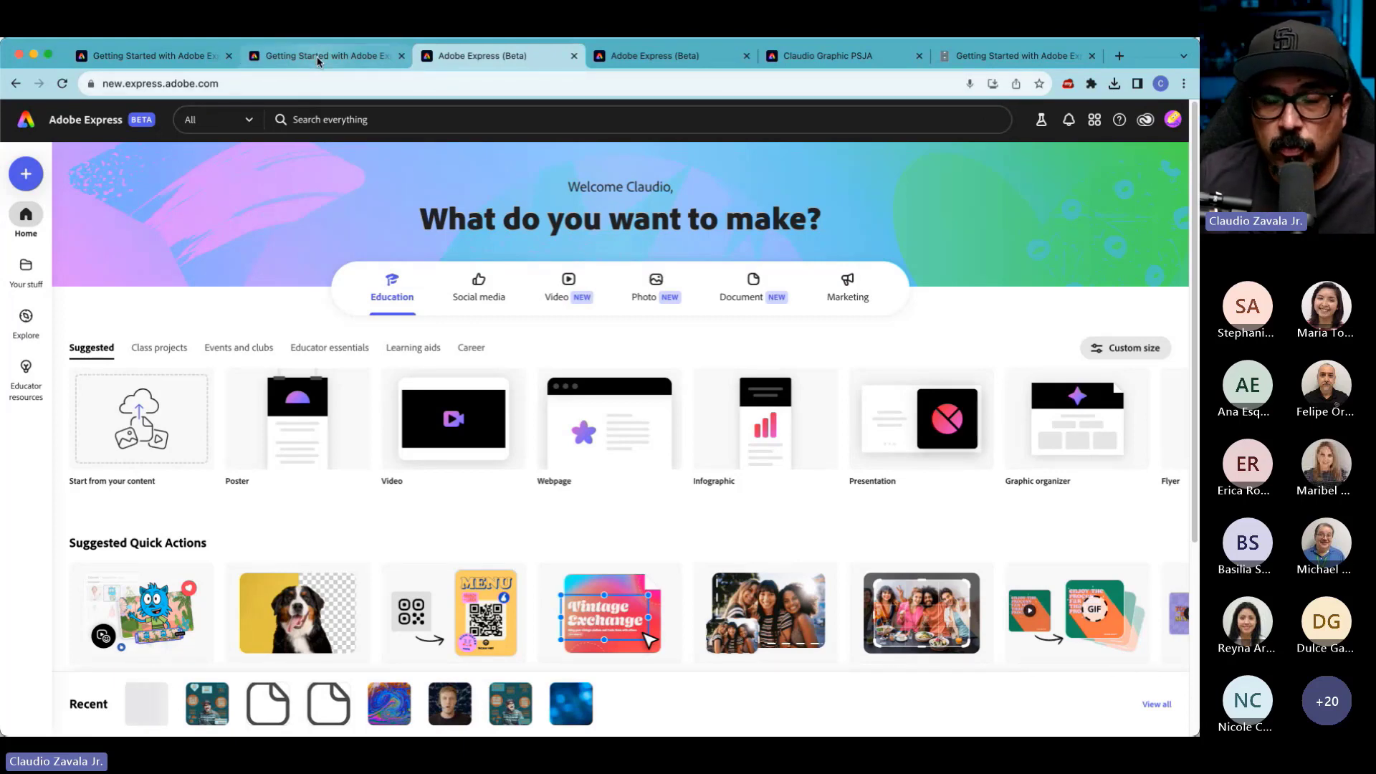
click(25, 175)
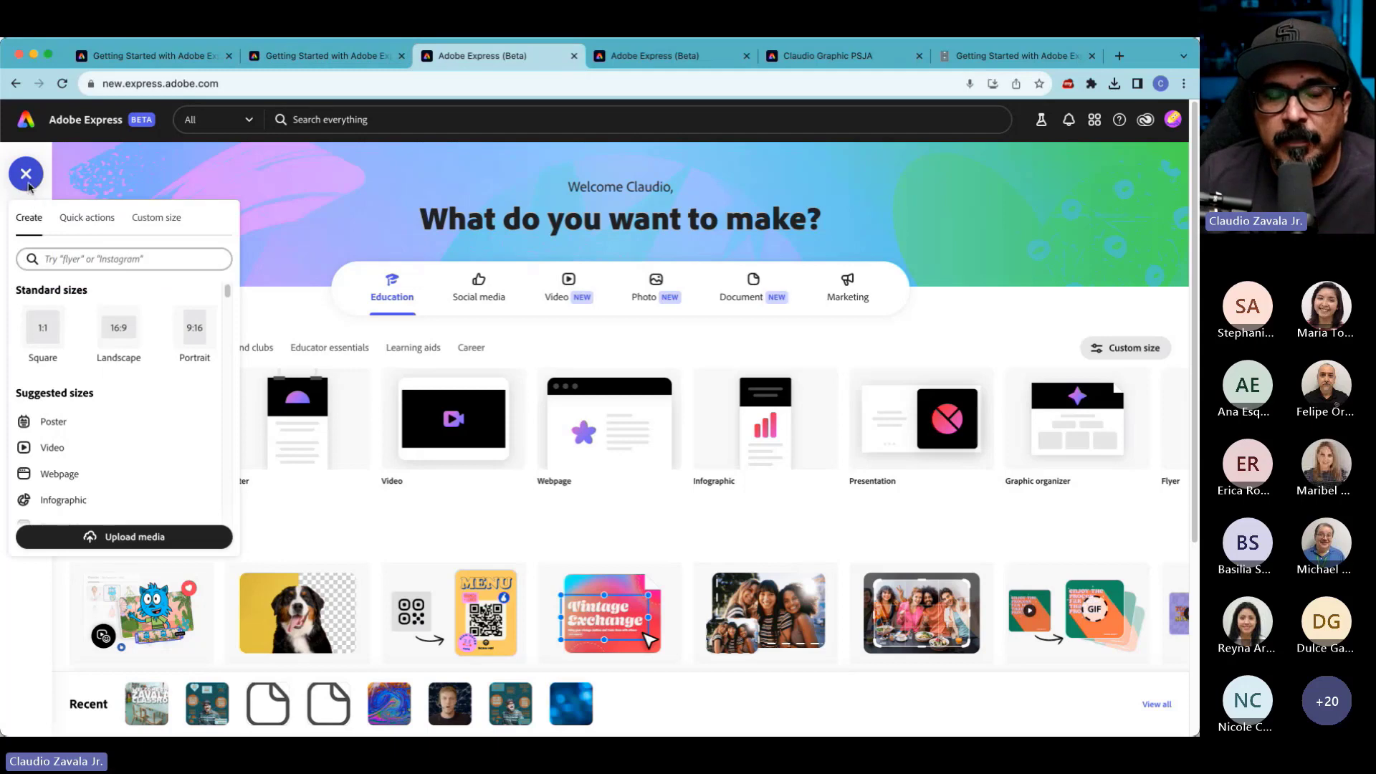
click(56, 258)
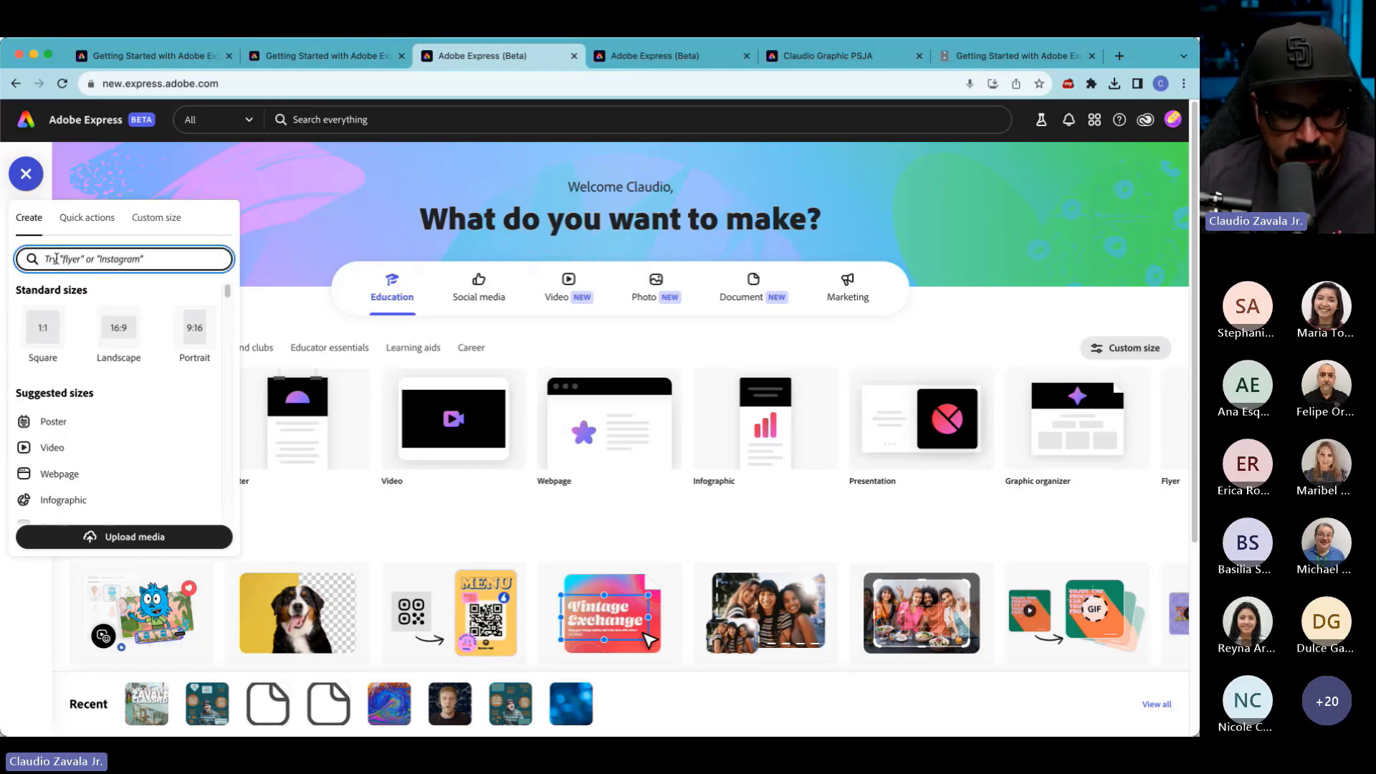
text(webpage)
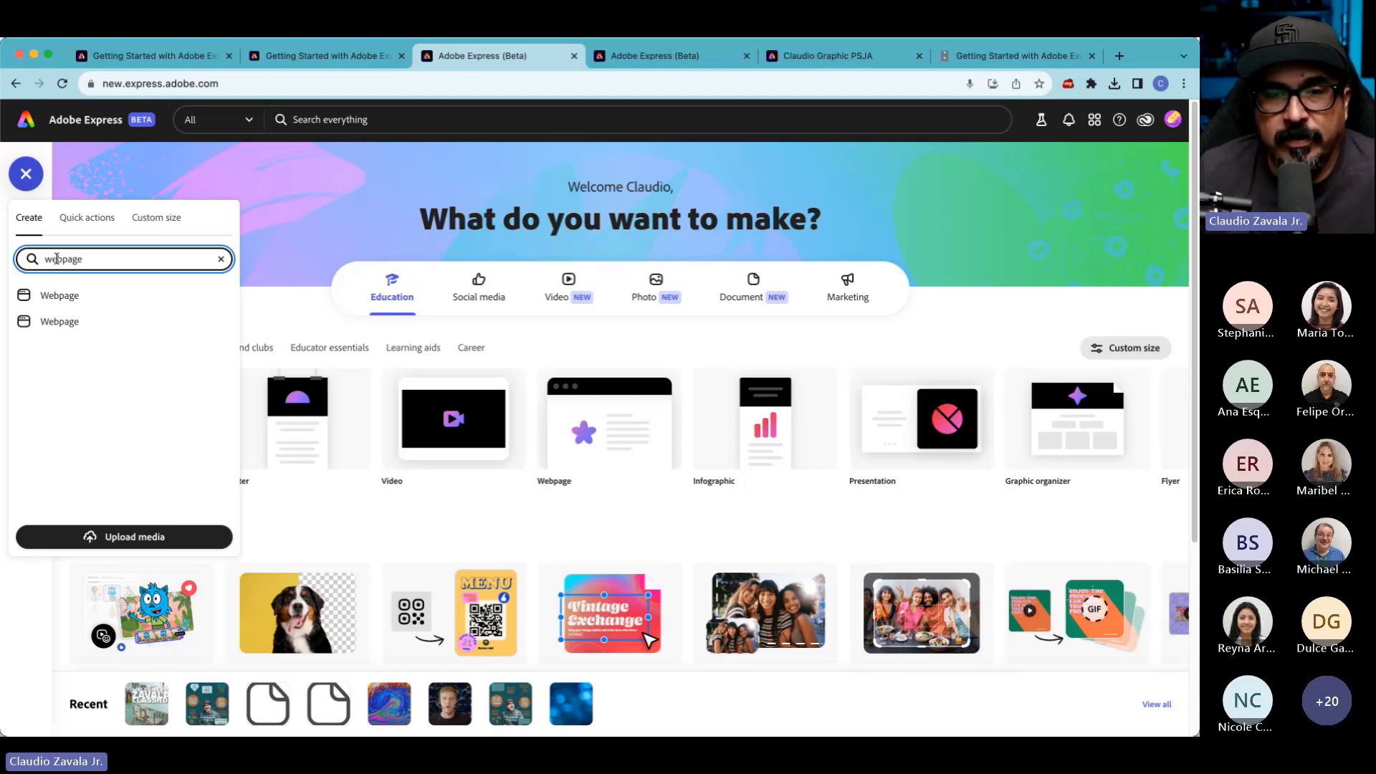
click(54, 296)
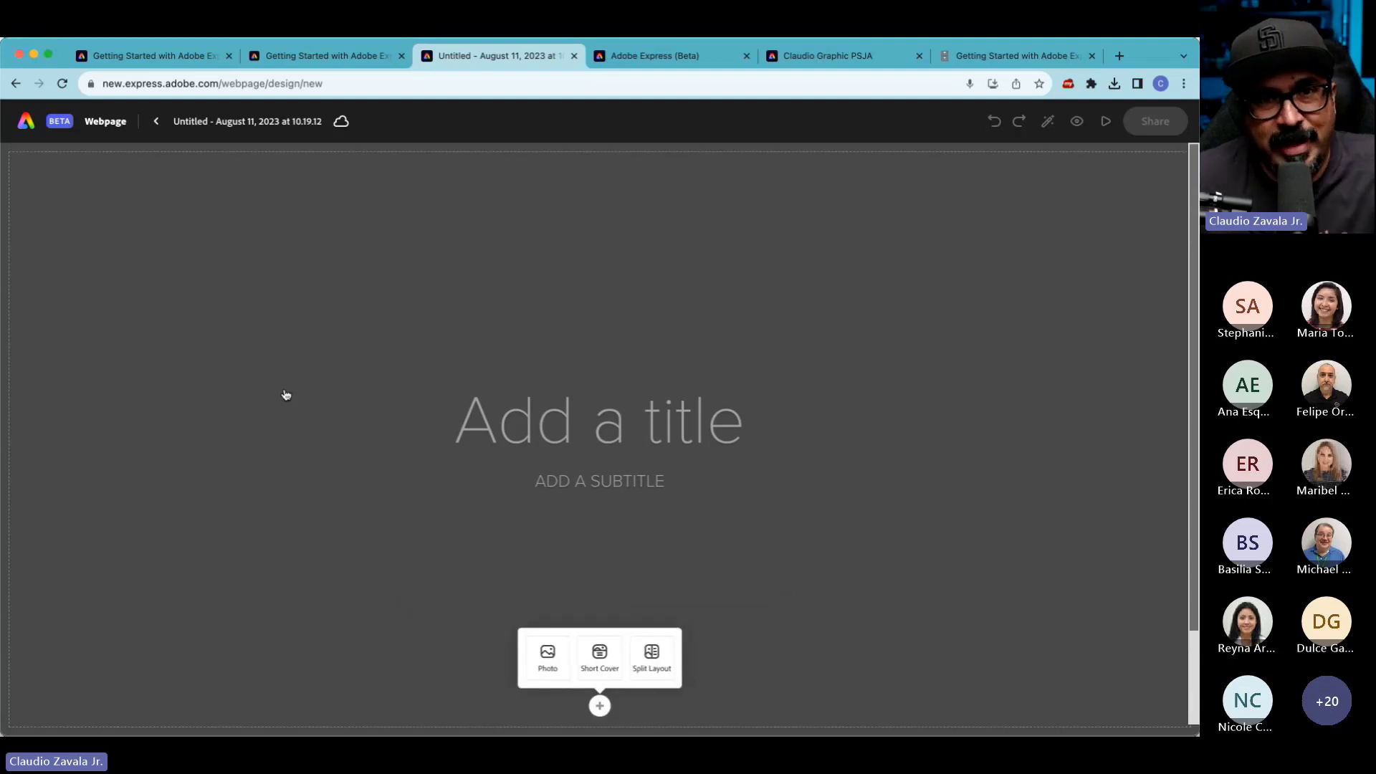
- Rename the webpage project with the presenter's first name followed by "Webpage PSJA"
click(192, 121)
text(Claudio Web)
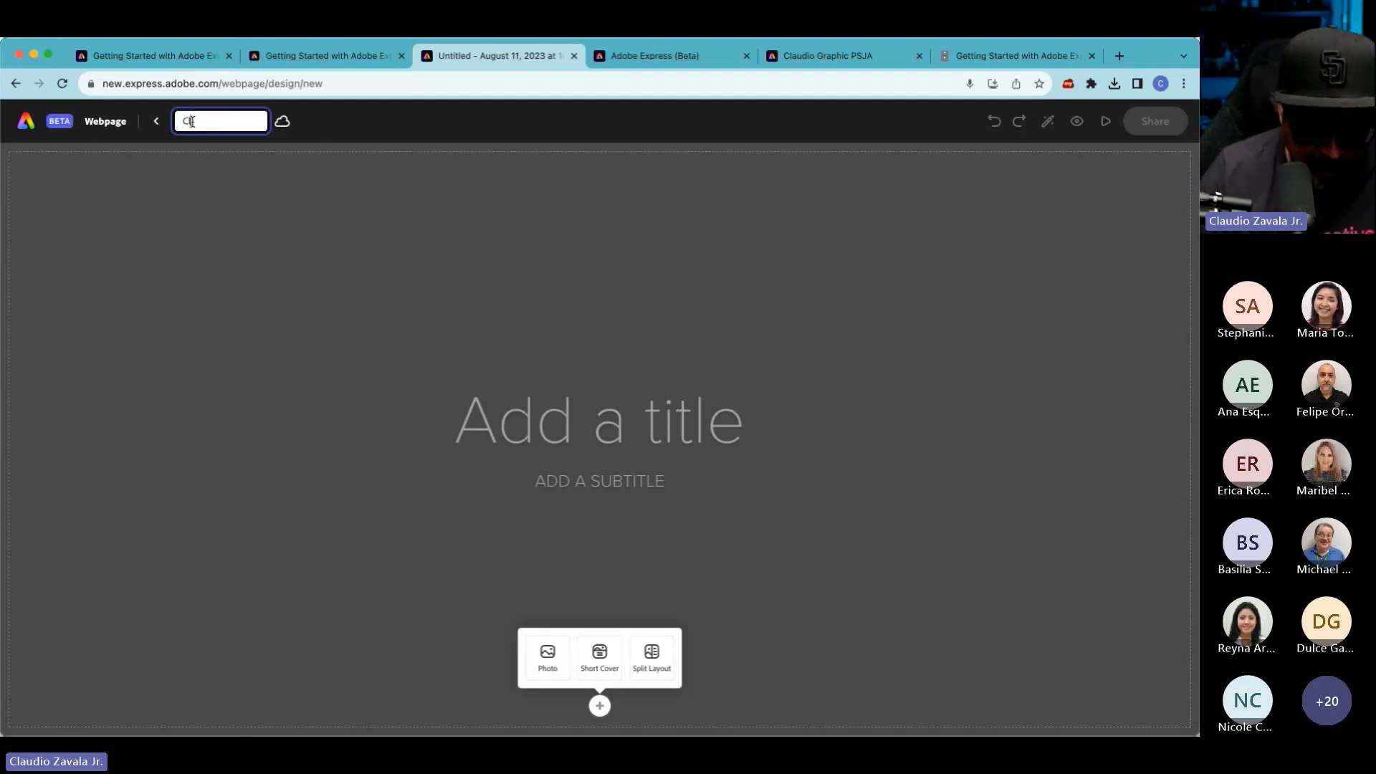
text(page PS)
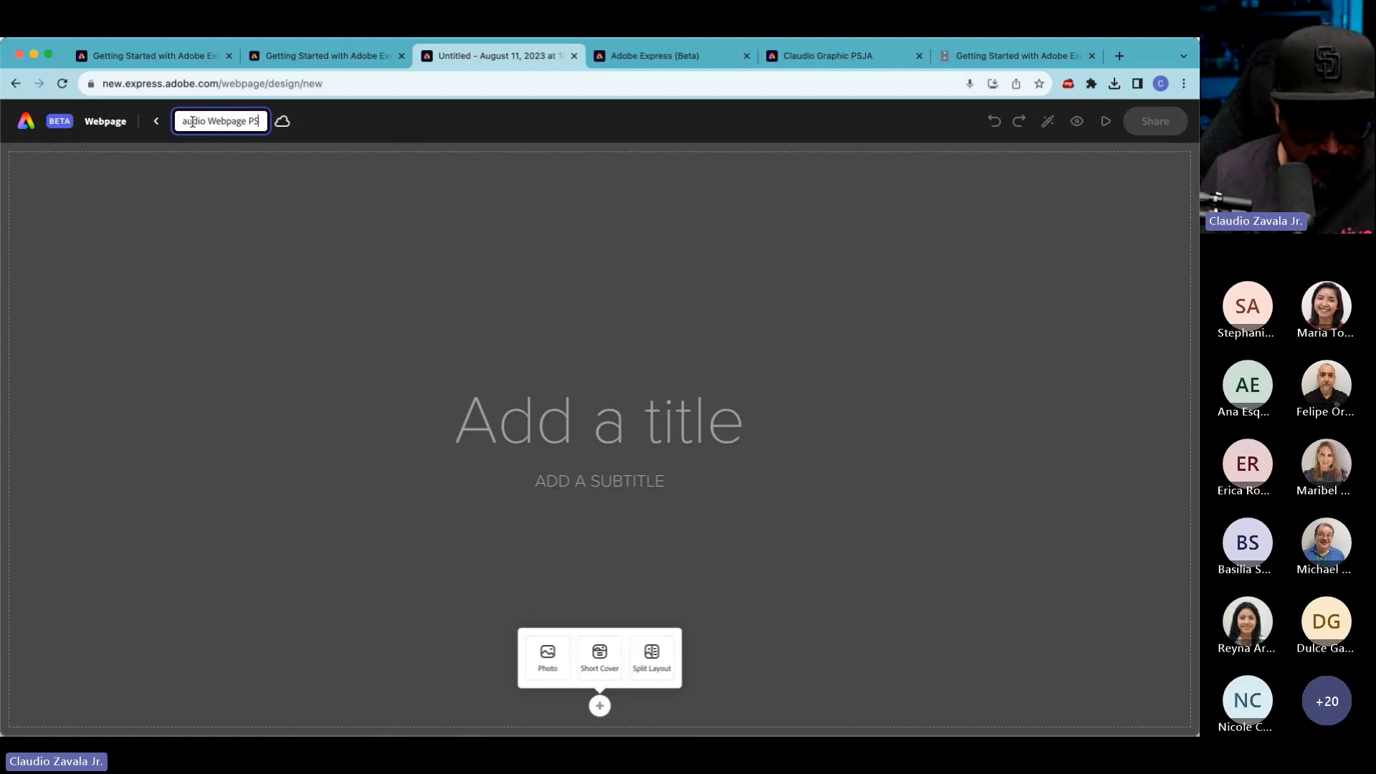
key(Return)
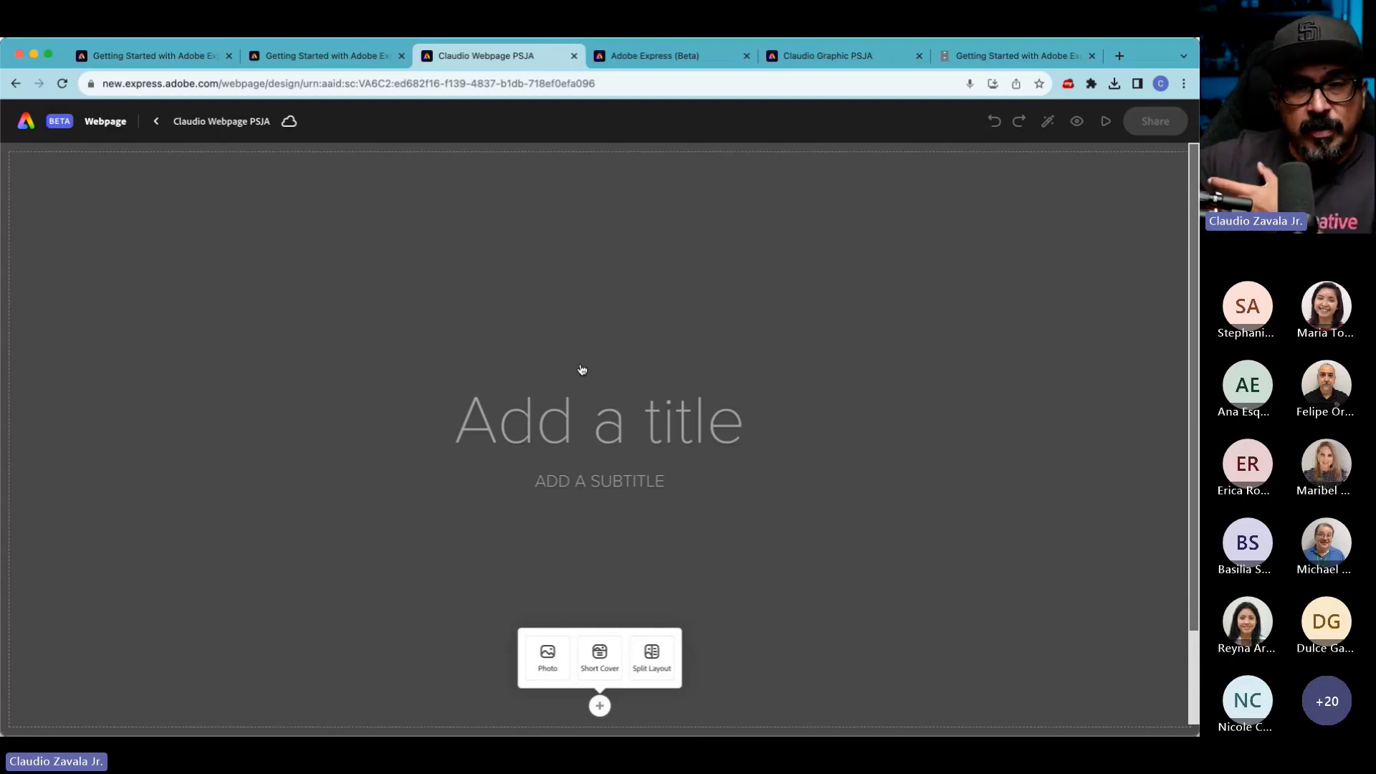
- Enter the webpage's cover title as the presenter's first name in possessive form followed by "Webpage PSJA"
click(504, 437)
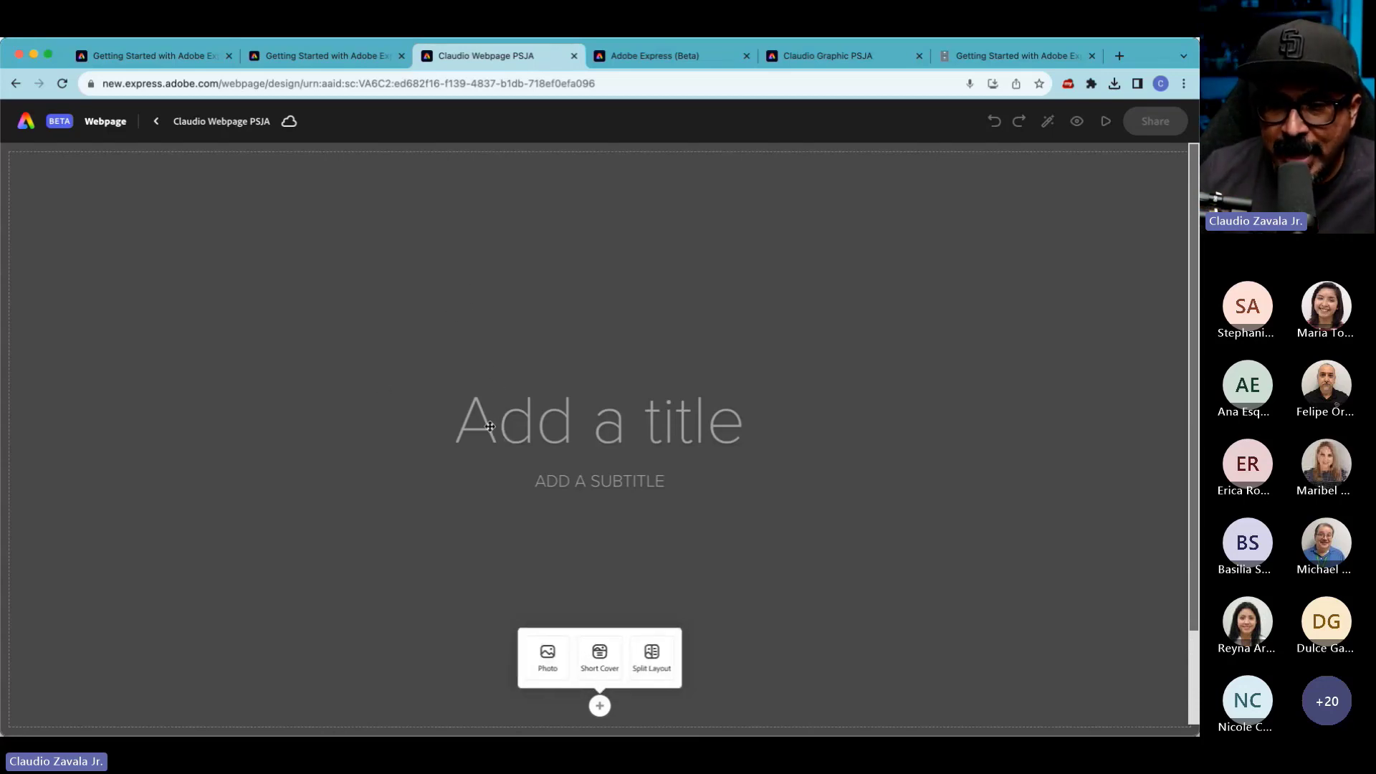
text(C)
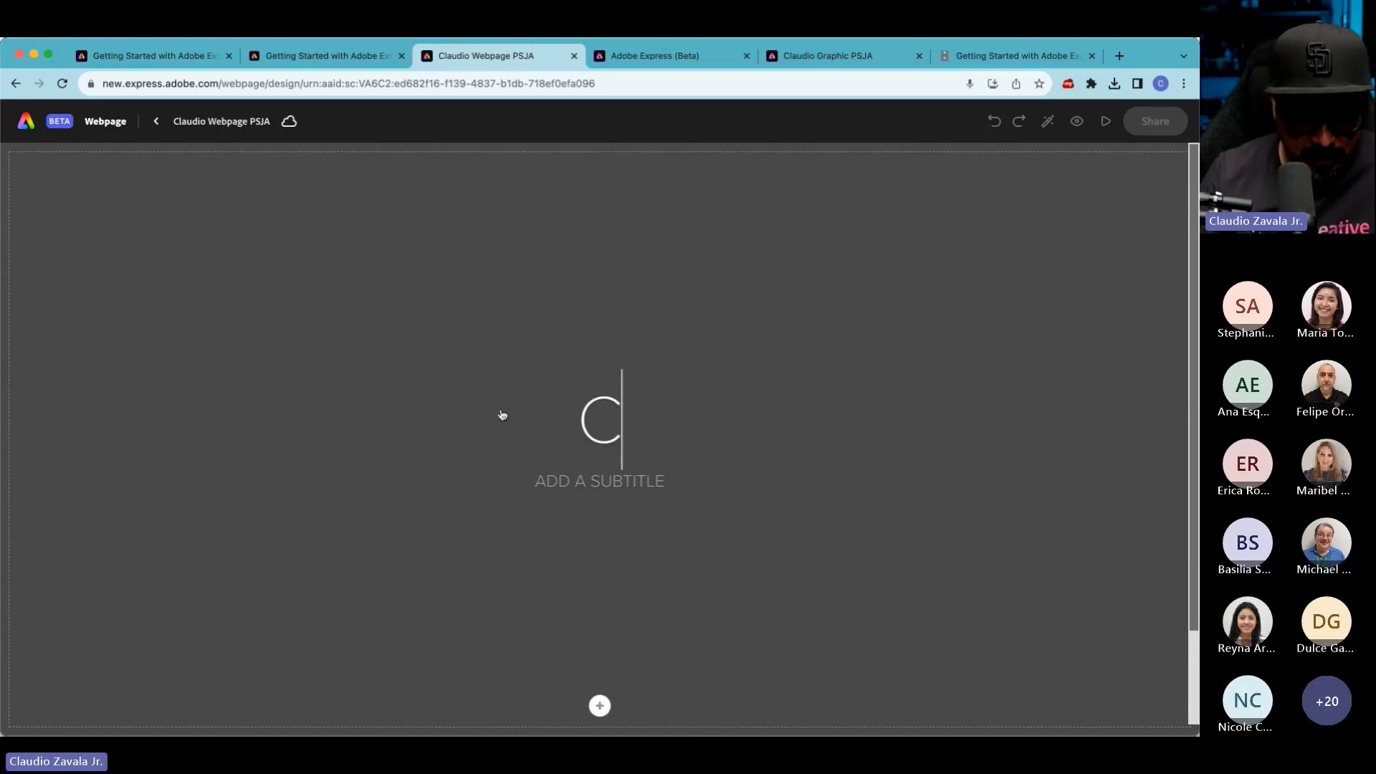
text(laudio')
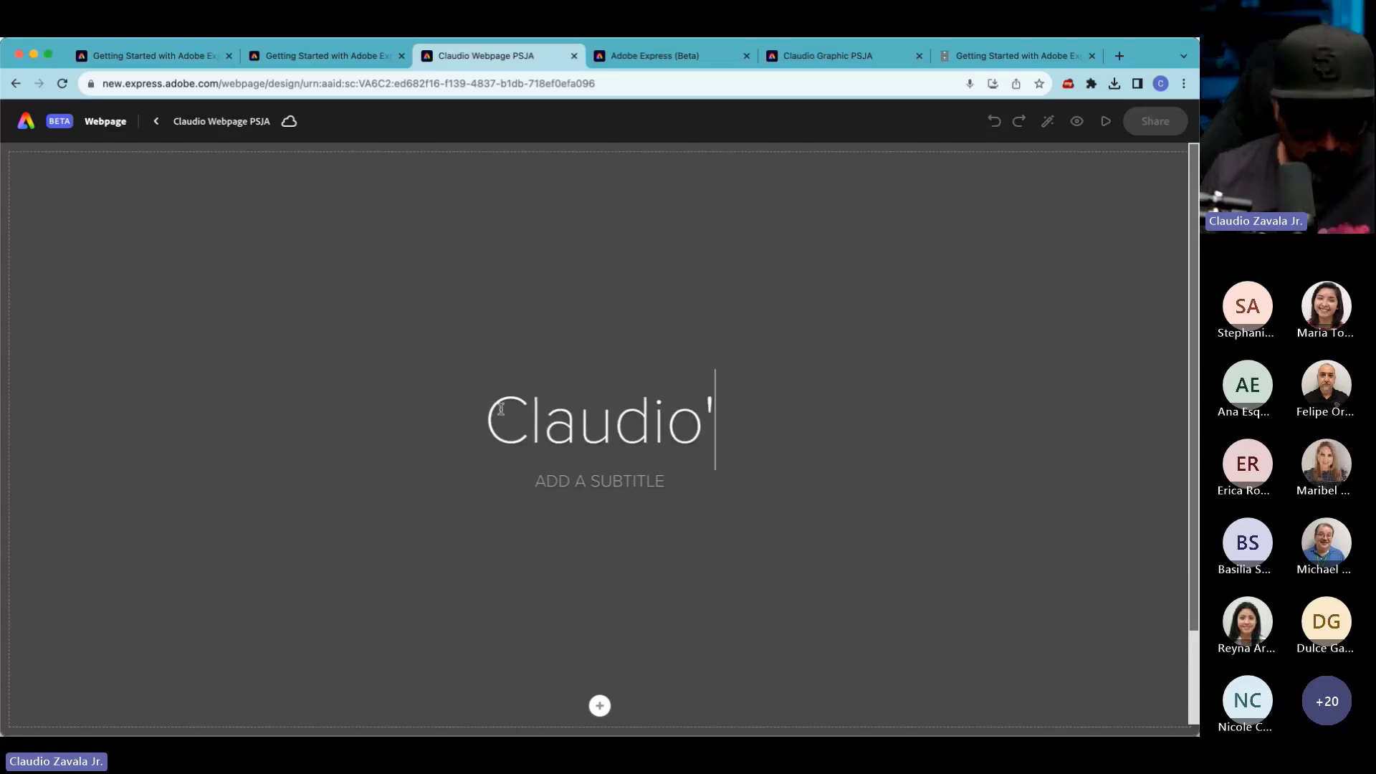
text(s Webpage )
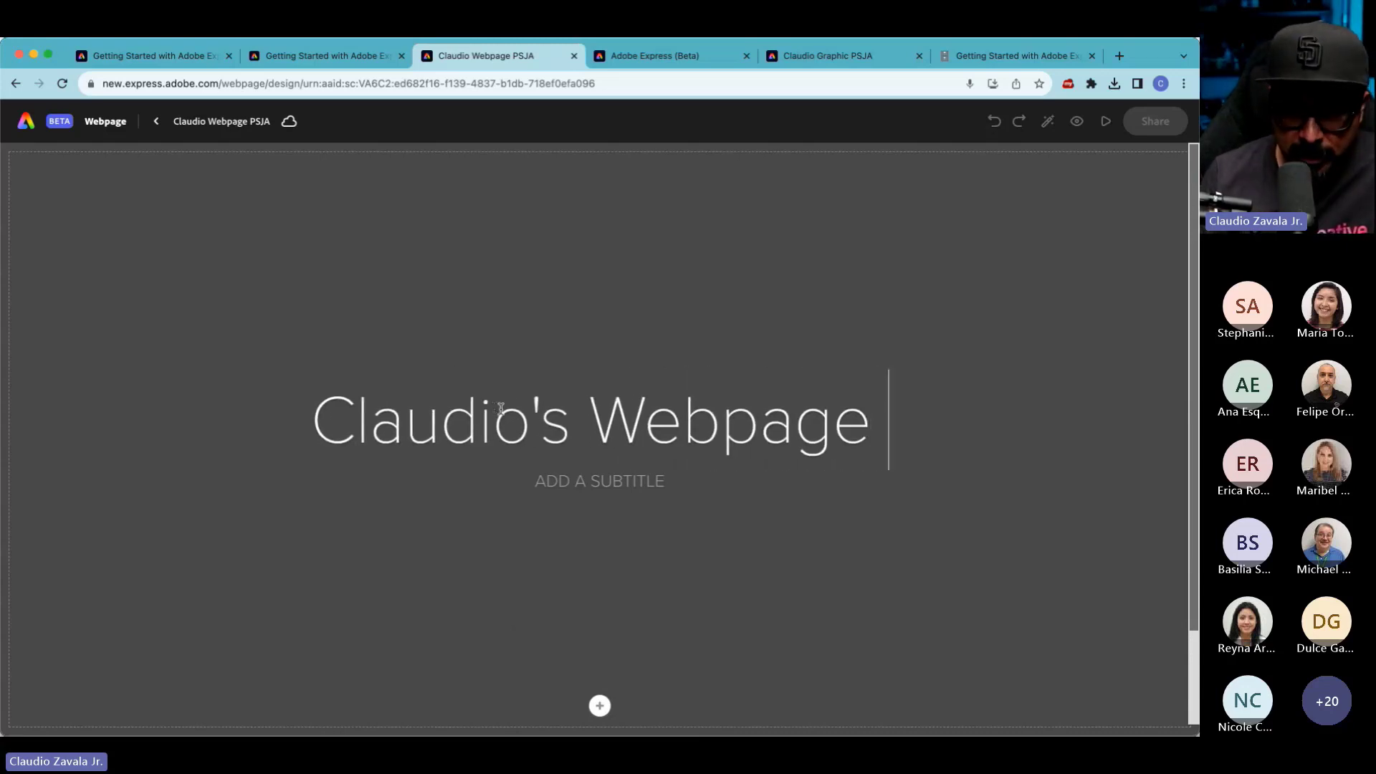
text(PSJA)
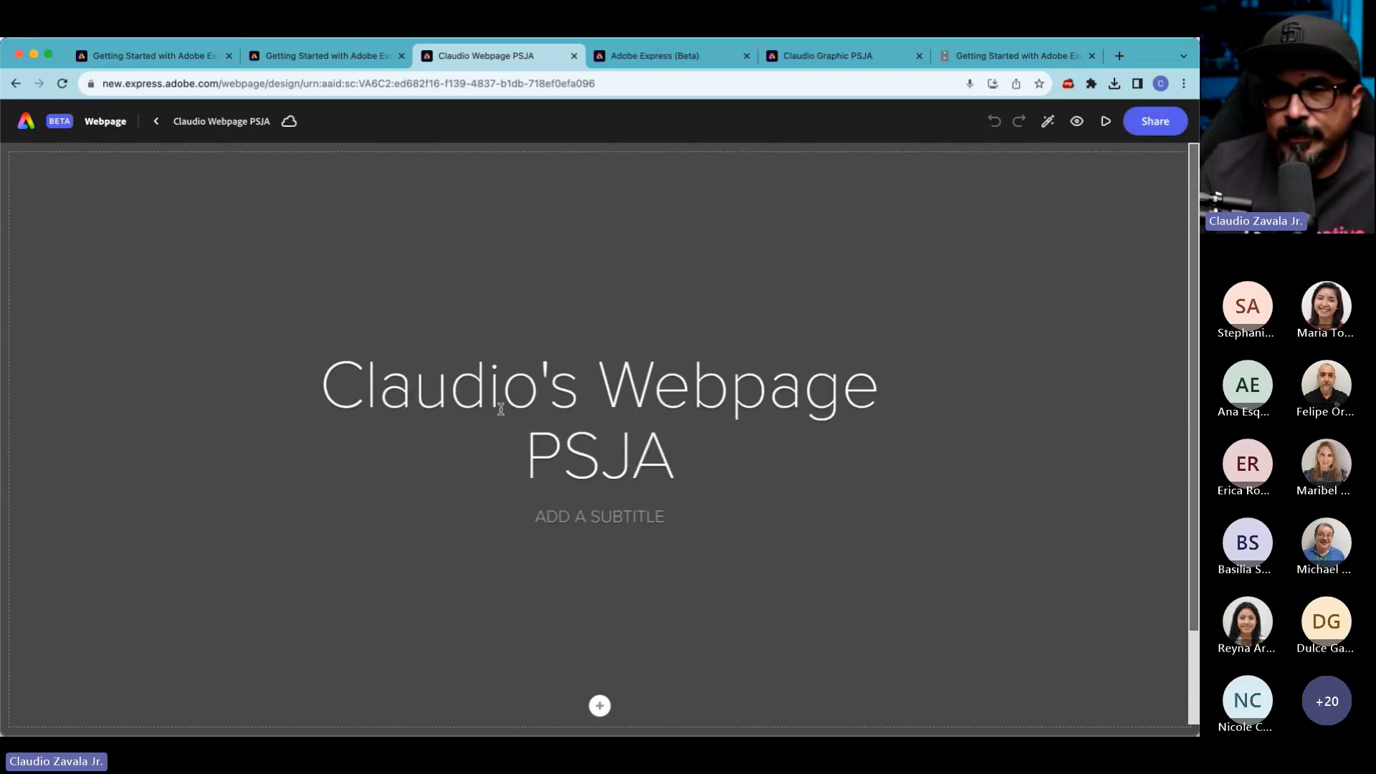
click(519, 286)
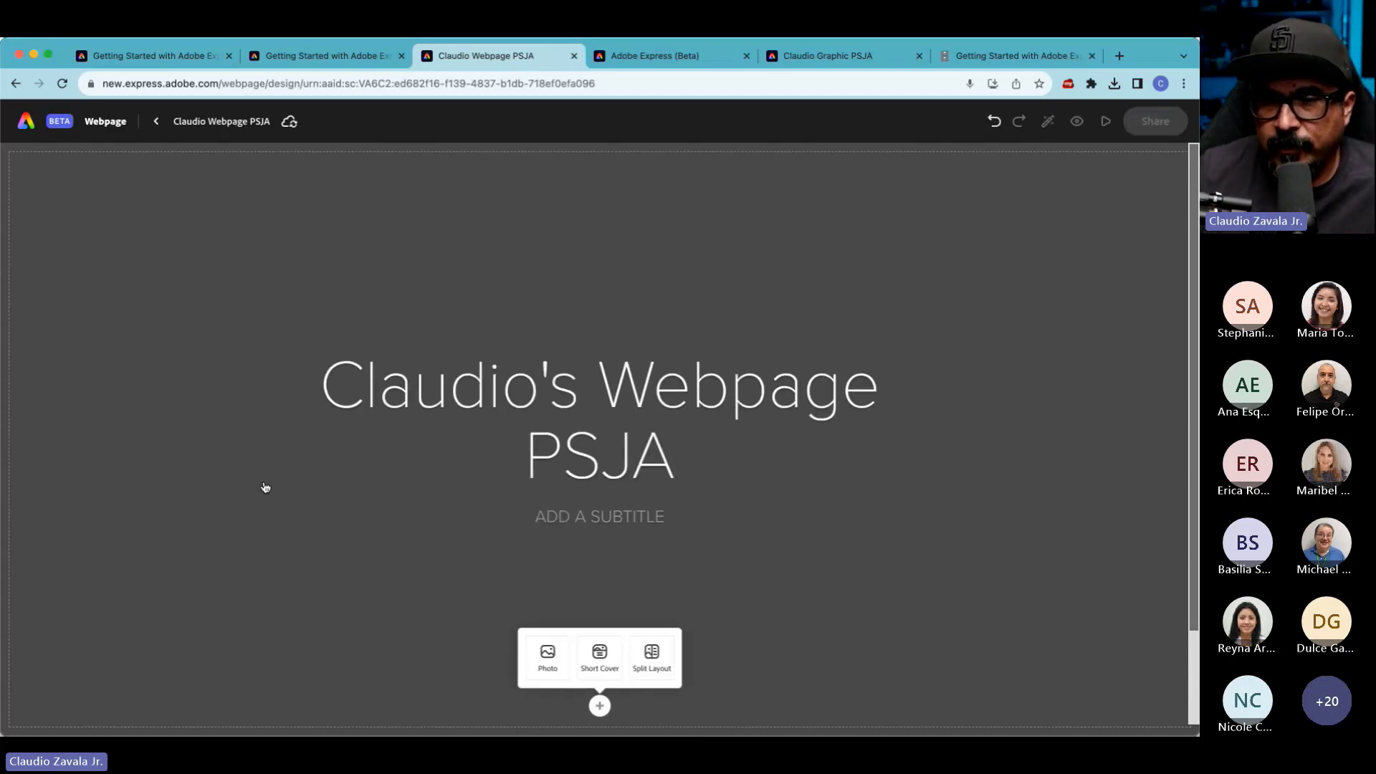
- Enter "ADD IT HERE" as the subtitle below the cover title
click(576, 518)
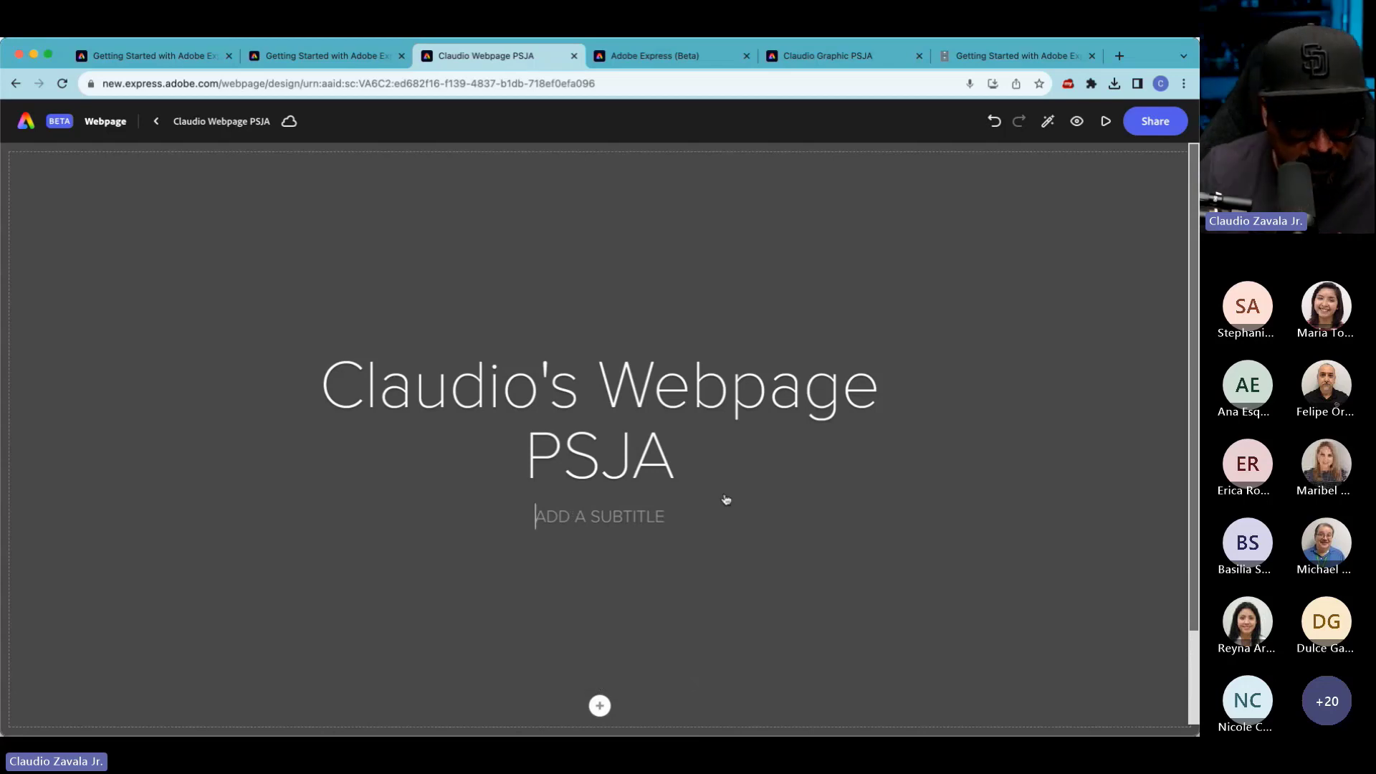
text(ADD )
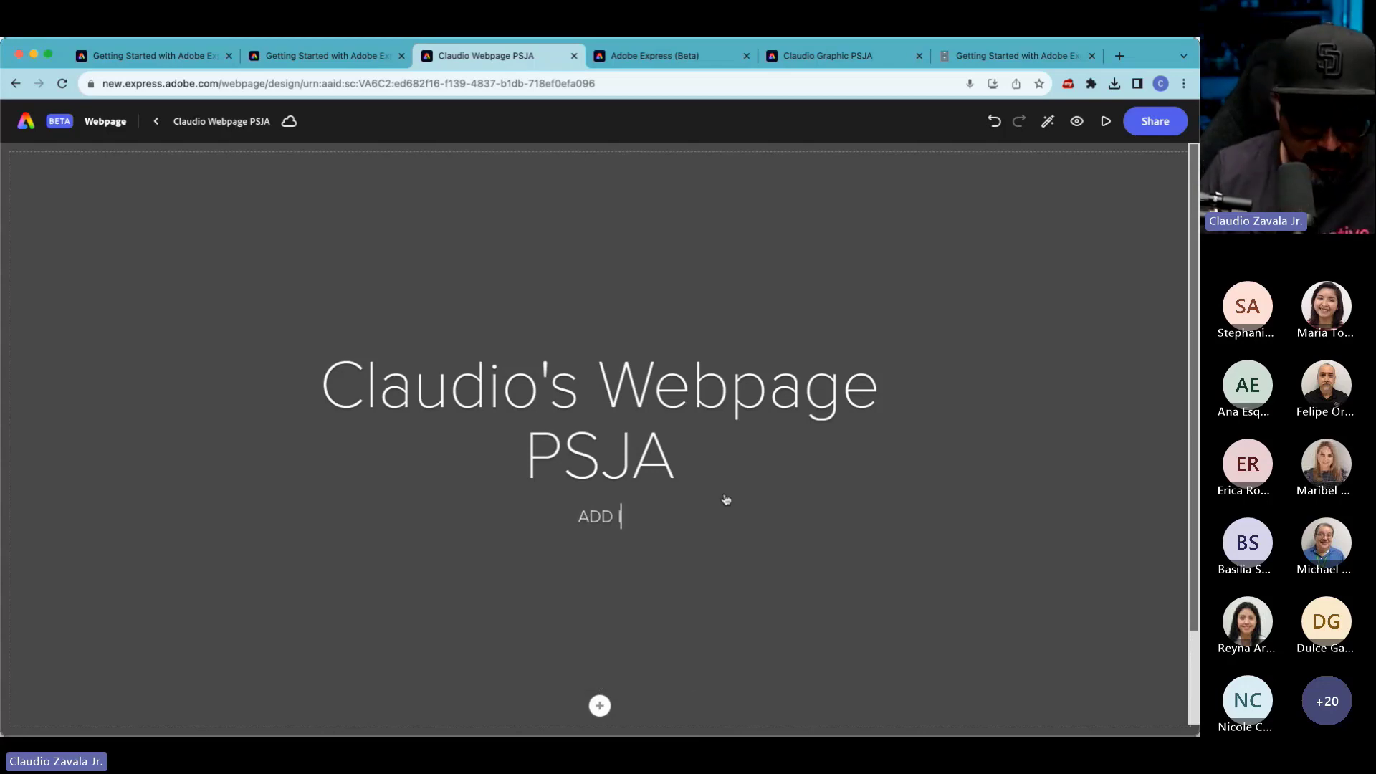
text(IT HERE)
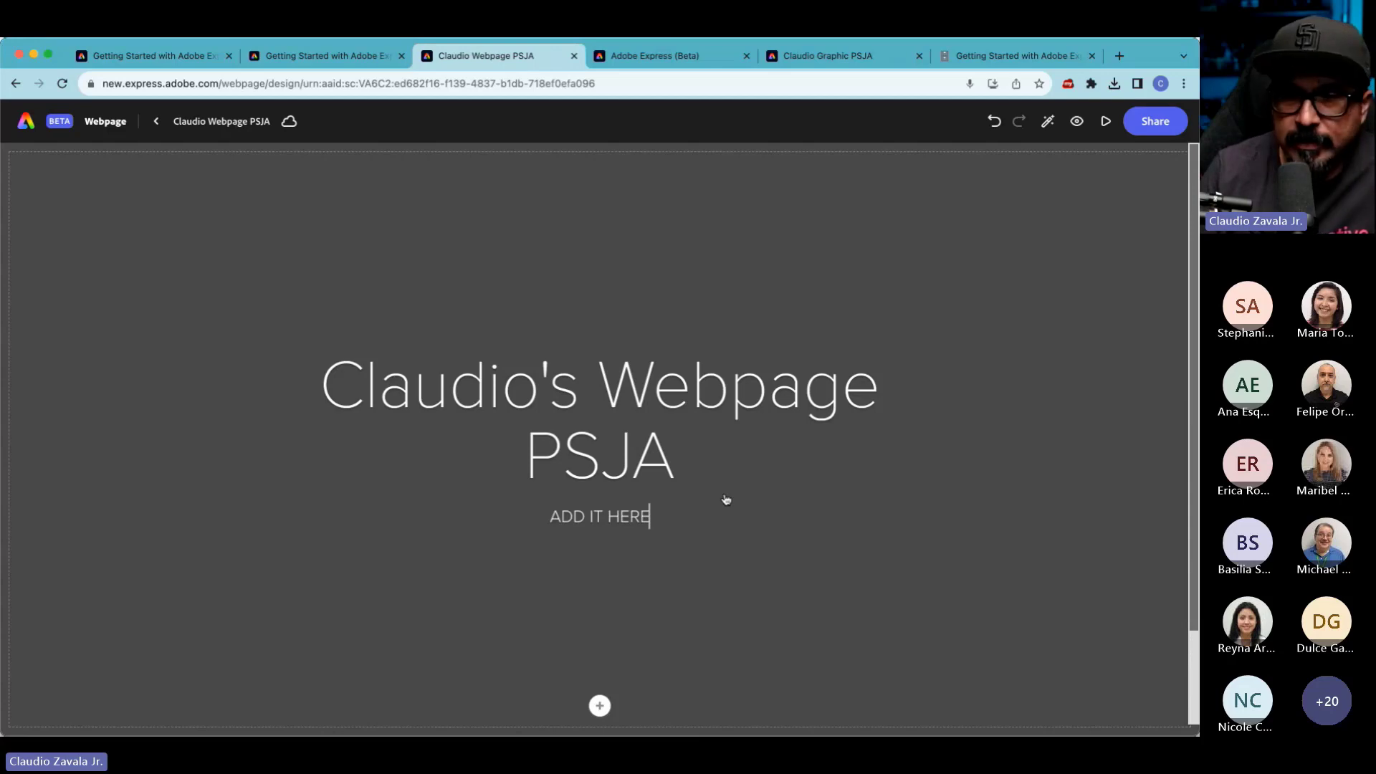
click(759, 538)
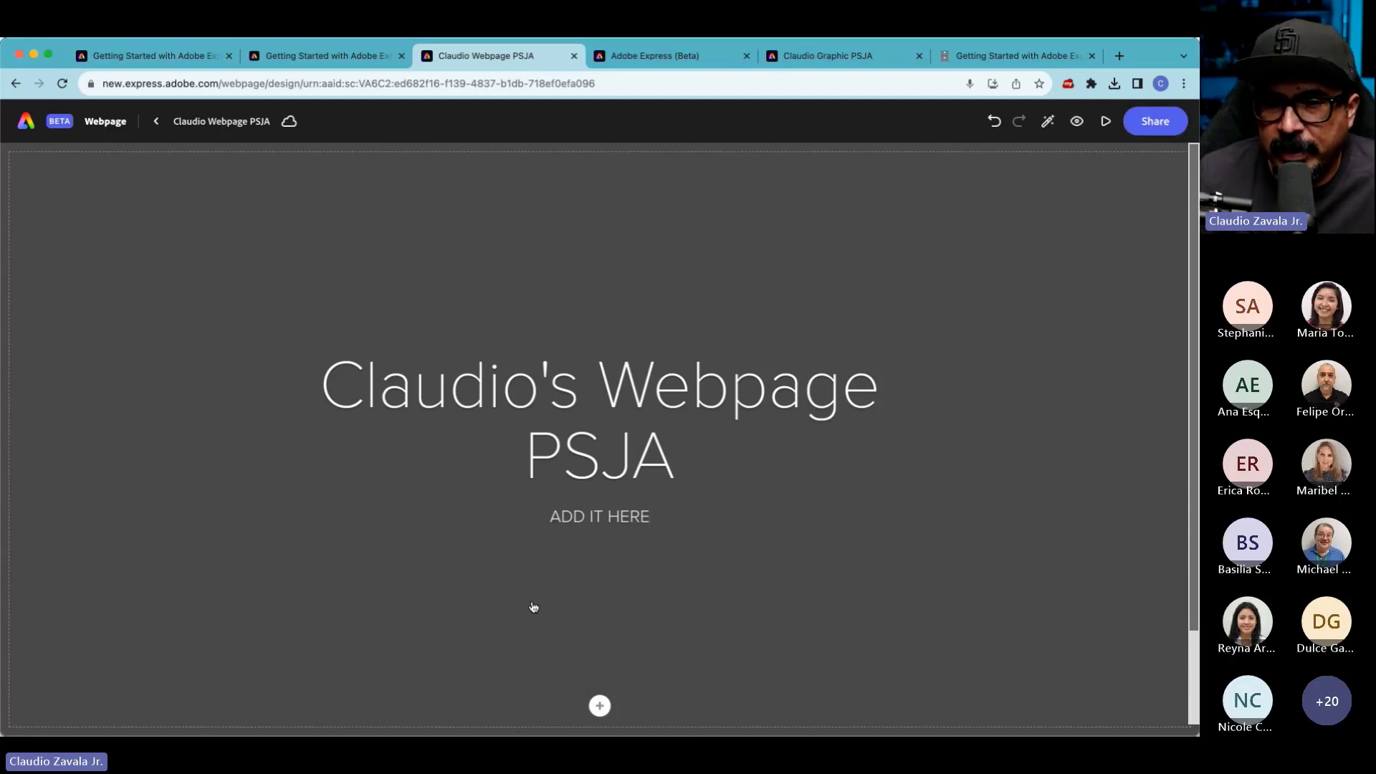
- Add the Featured free photo of green palm leaves with a pale circle as the webpage's cover photo
click(600, 707)
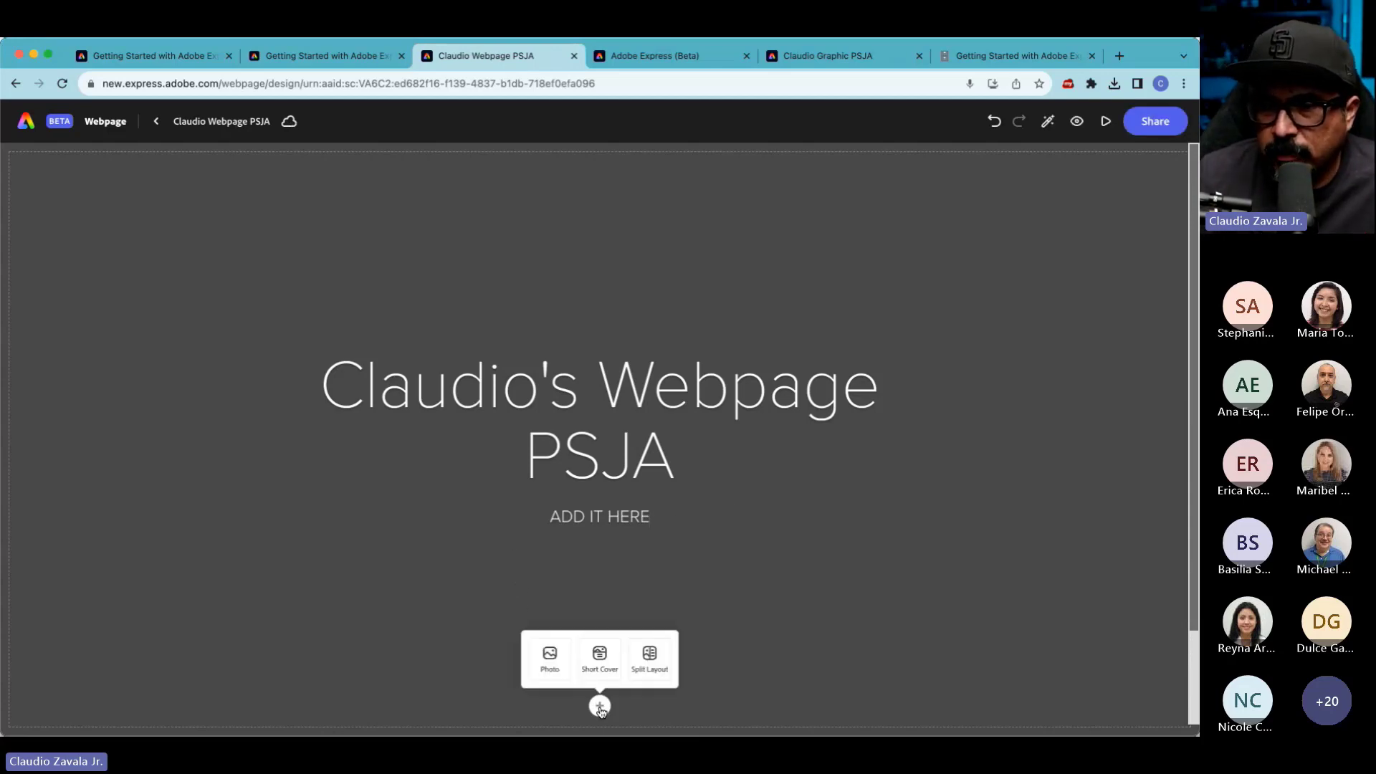
click(549, 656)
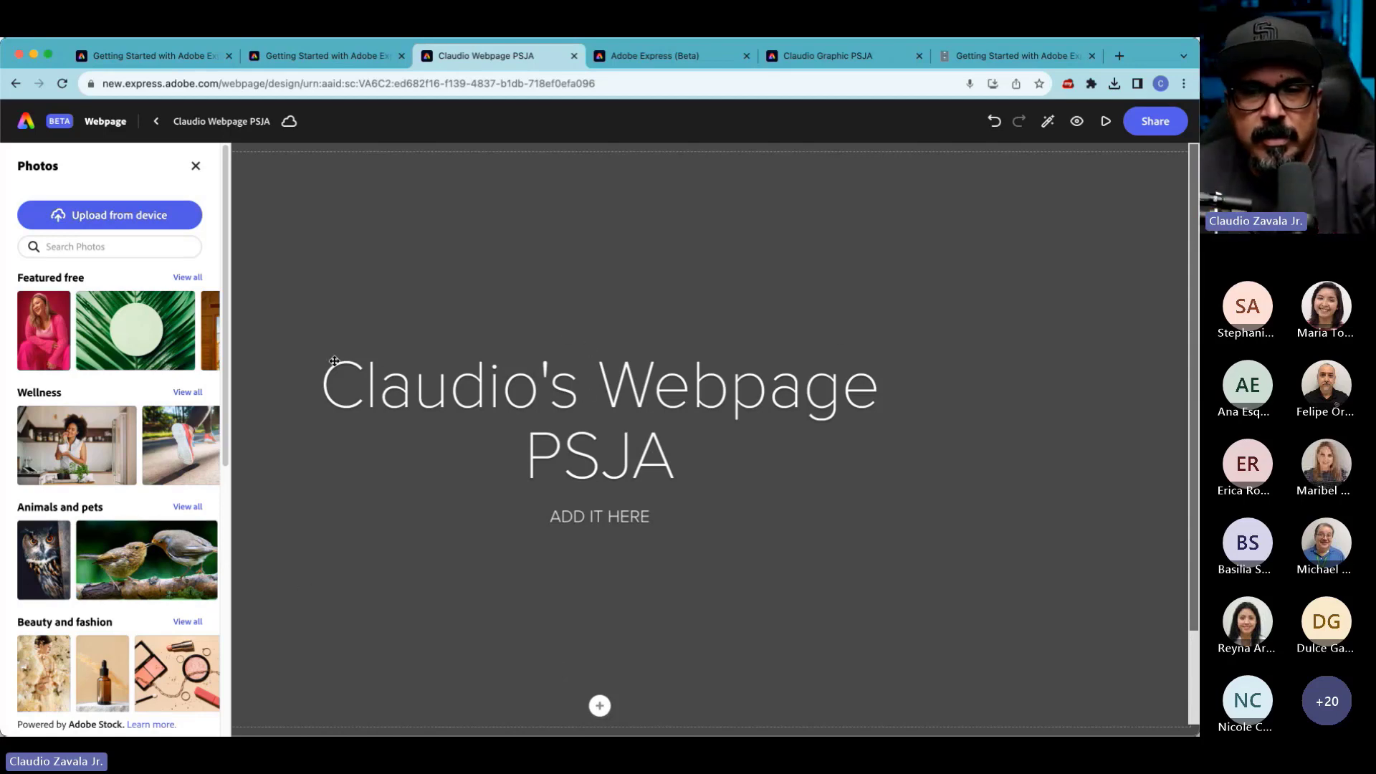
scroll(75, 476, down, 5)
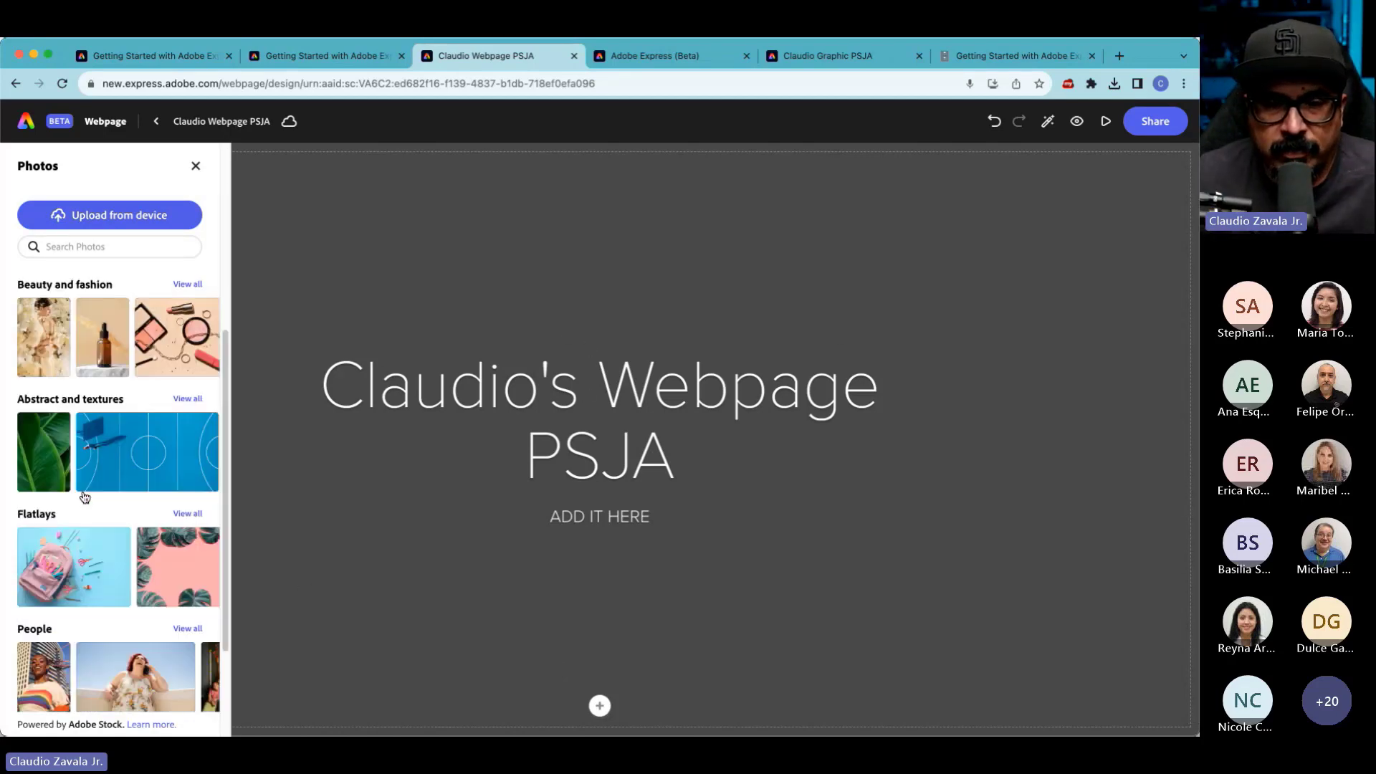
scroll(83, 494, down, 1)
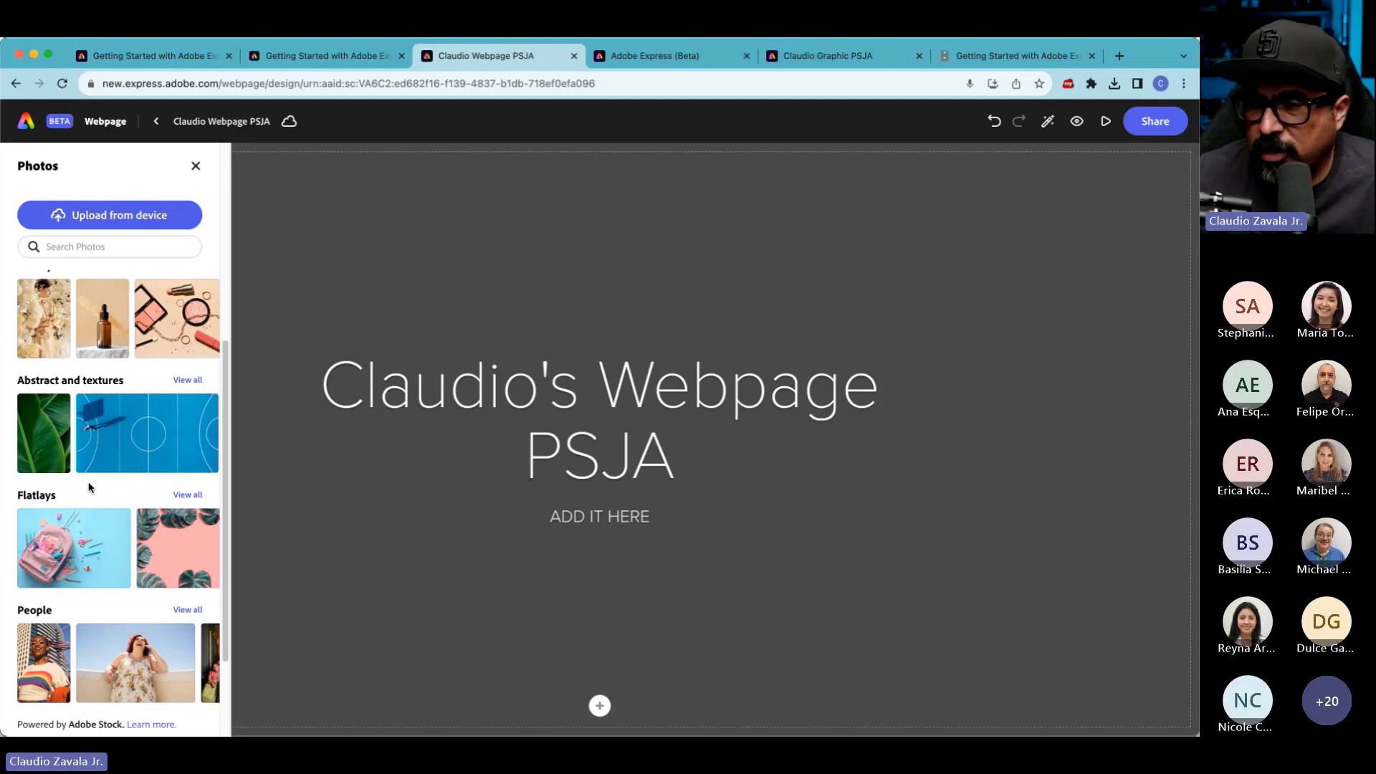
scroll(104, 471, down, 1)
scroll(111, 452, up, 2)
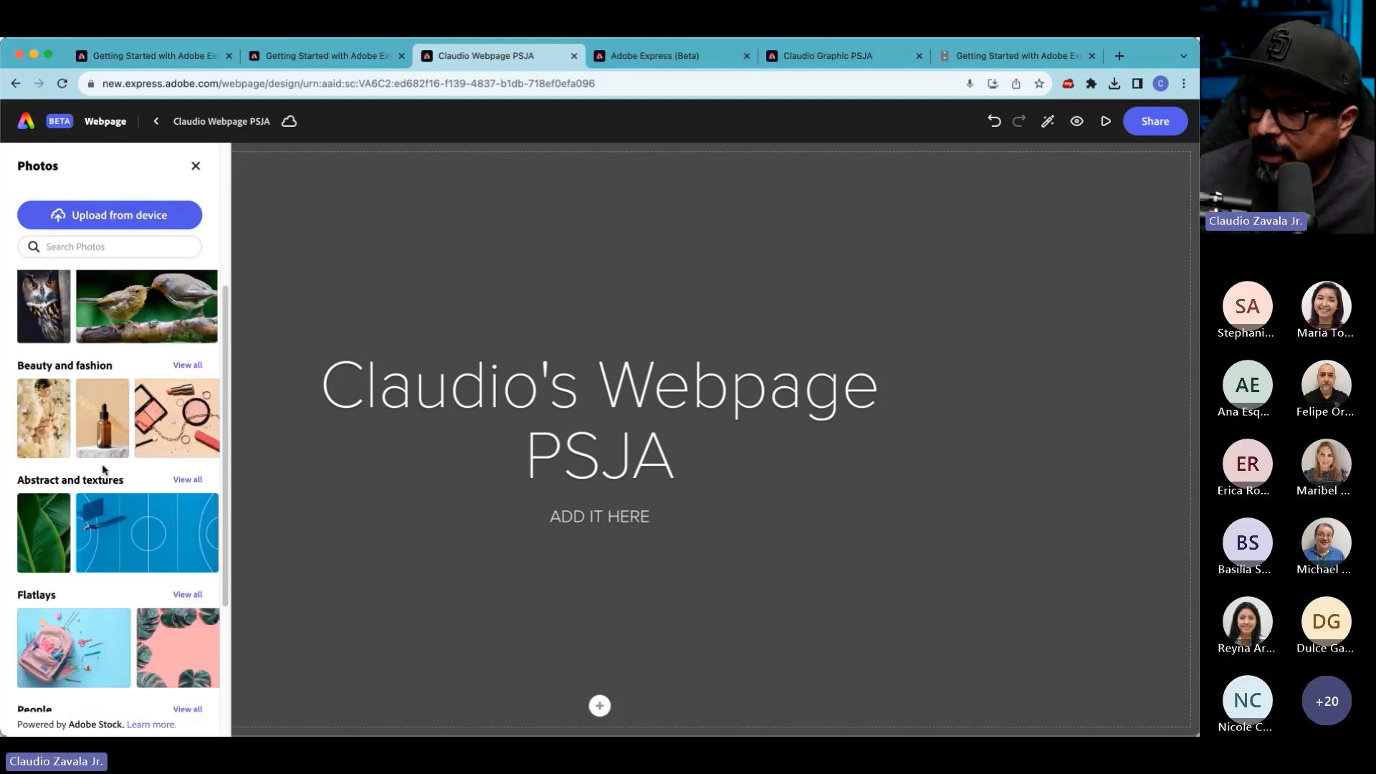
scroll(136, 348, up, 4)
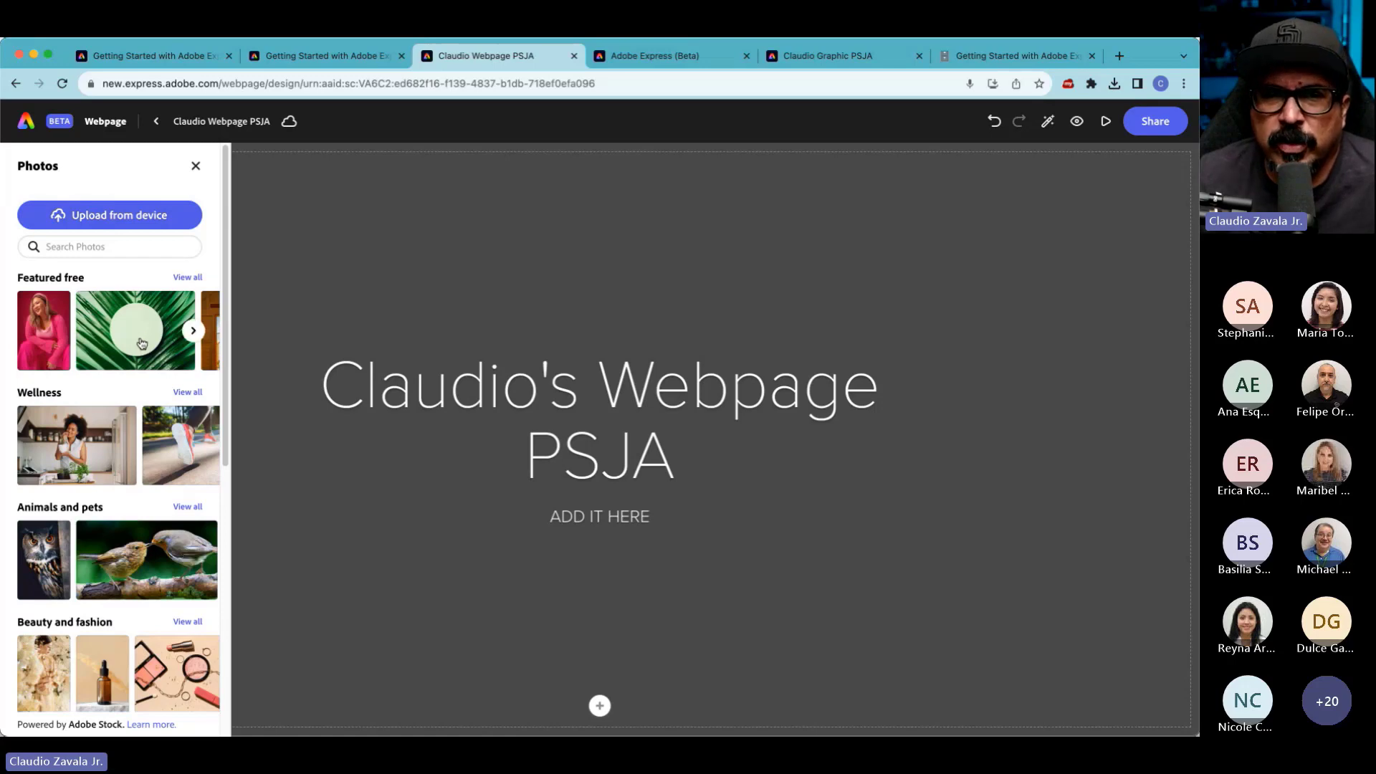
click(138, 344)
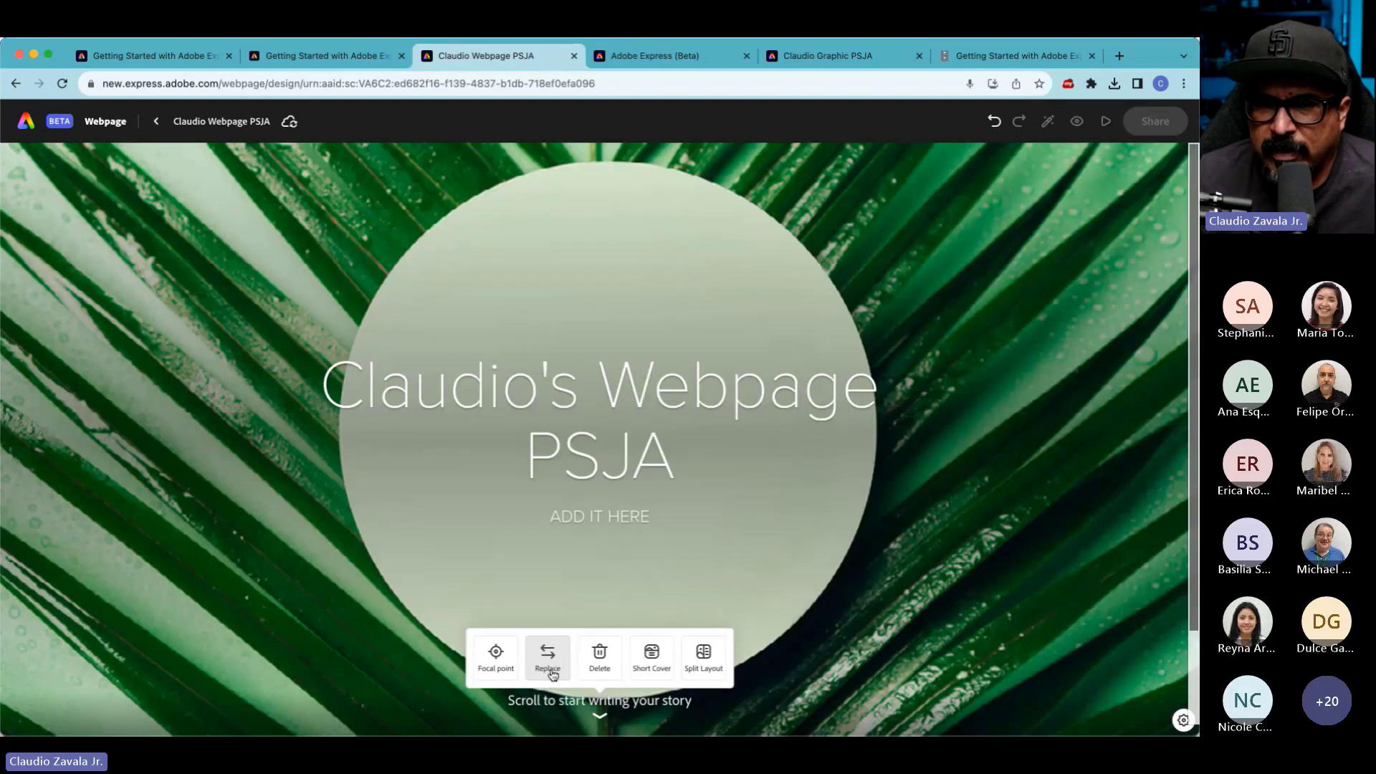
- Start replacing the cover photo and search the stock photos for "spectrum"
click(549, 655)
click(145, 246)
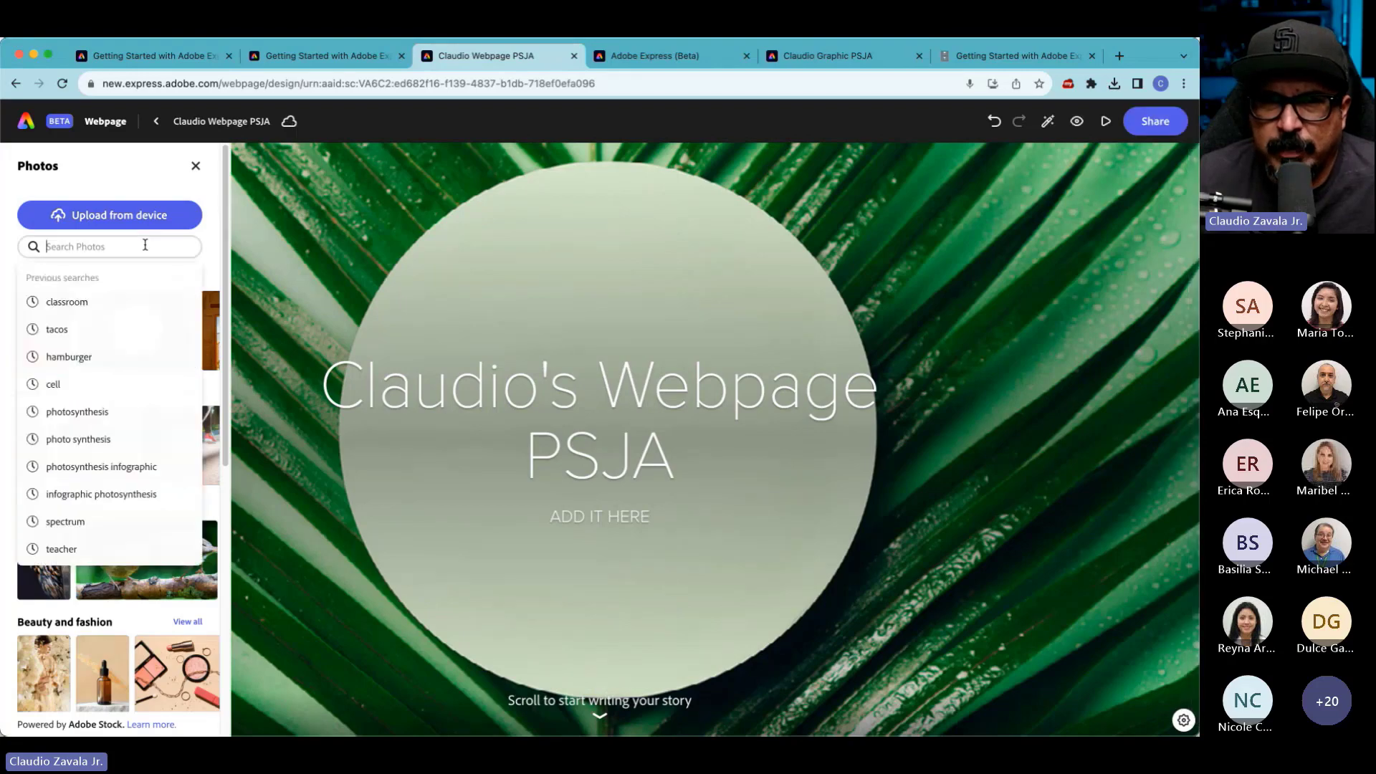
text(sp)
text(ec)
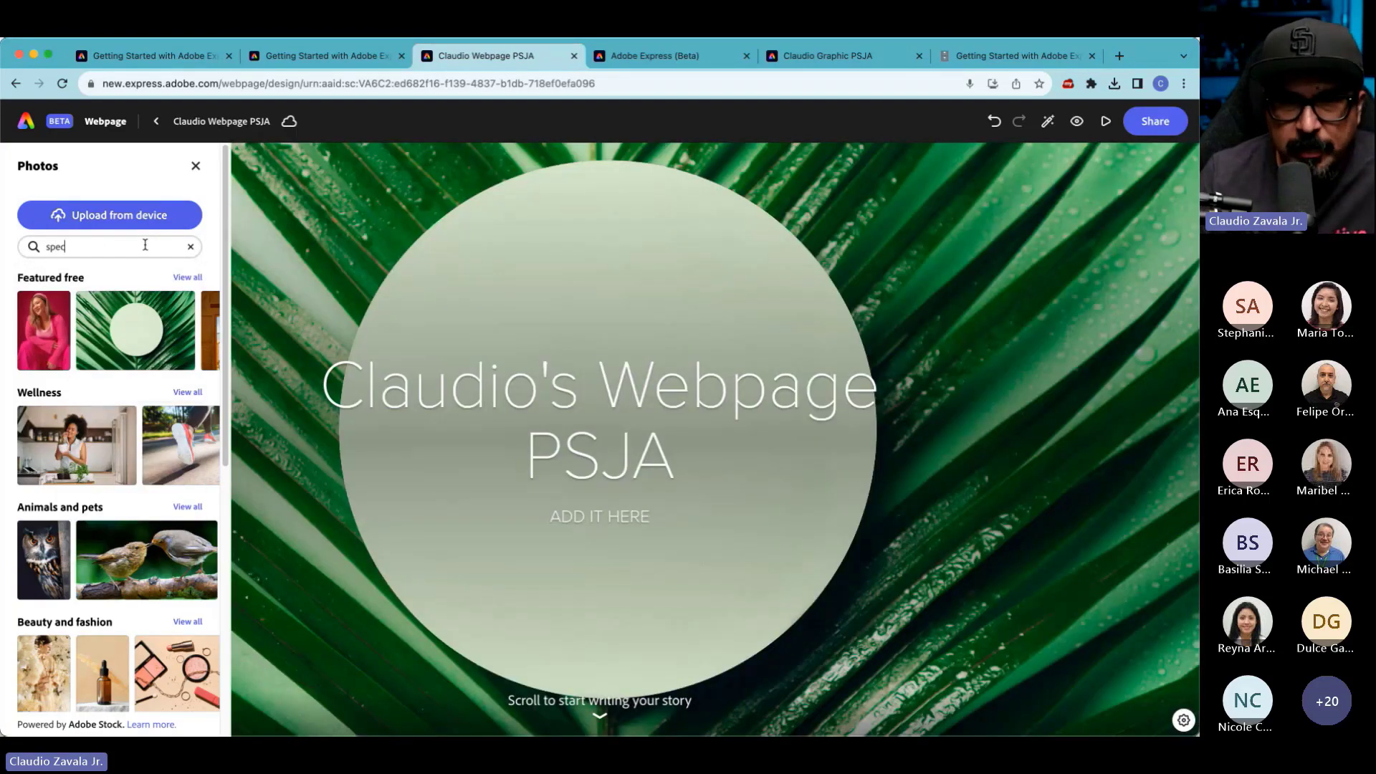
text(trum)
key(Return)
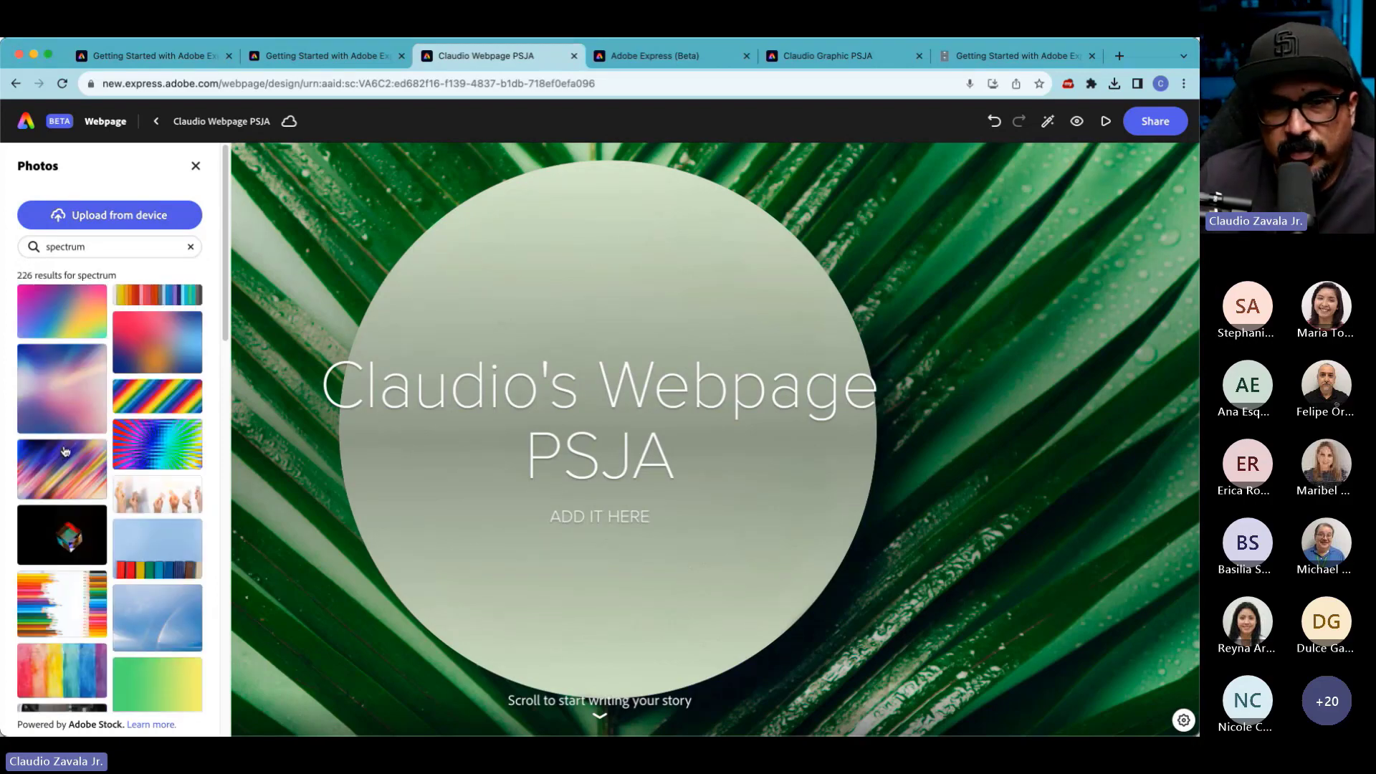
- Replace the cover photo with the pink, purple and blue particle wave image from the spectrum photos and close the photo library
scroll(65, 449, down, 10)
scroll(65, 449, down, 10)
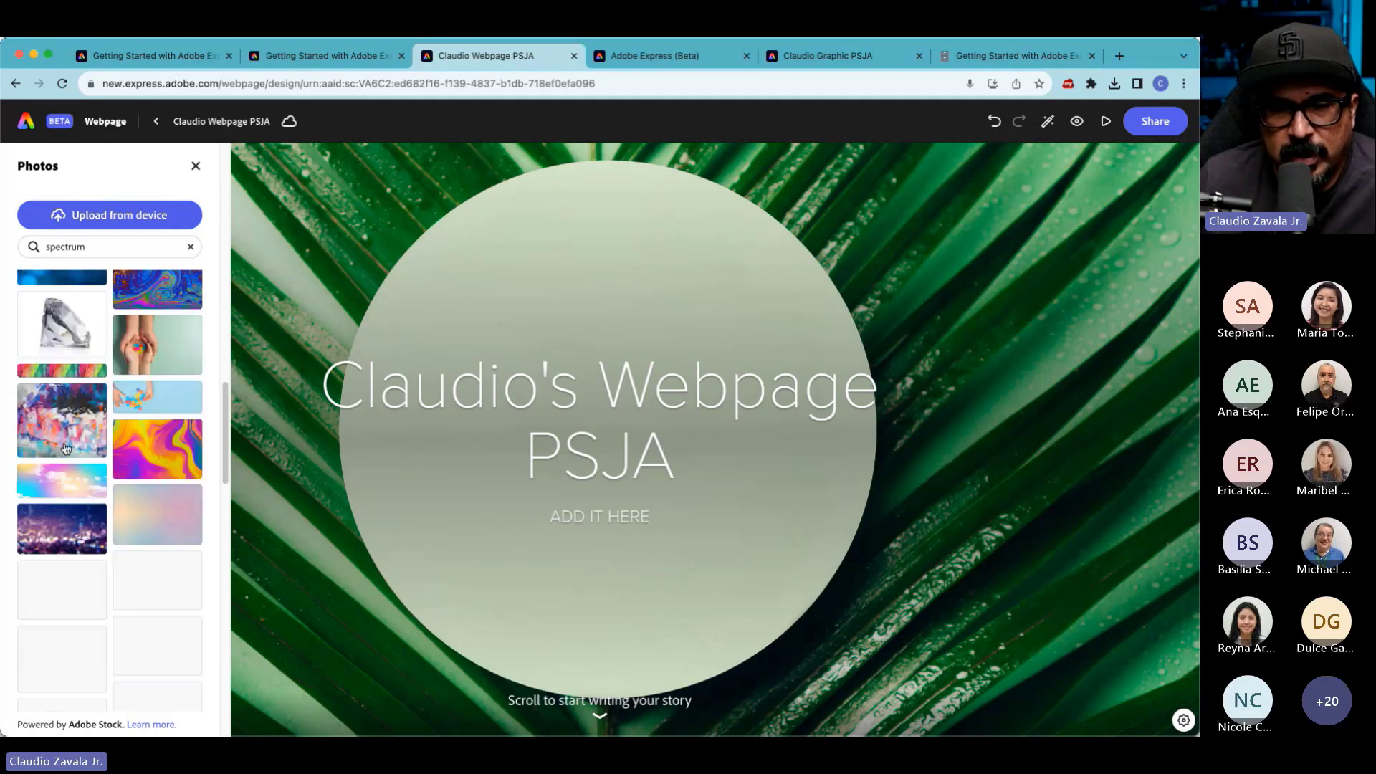
scroll(65, 447, down, 10)
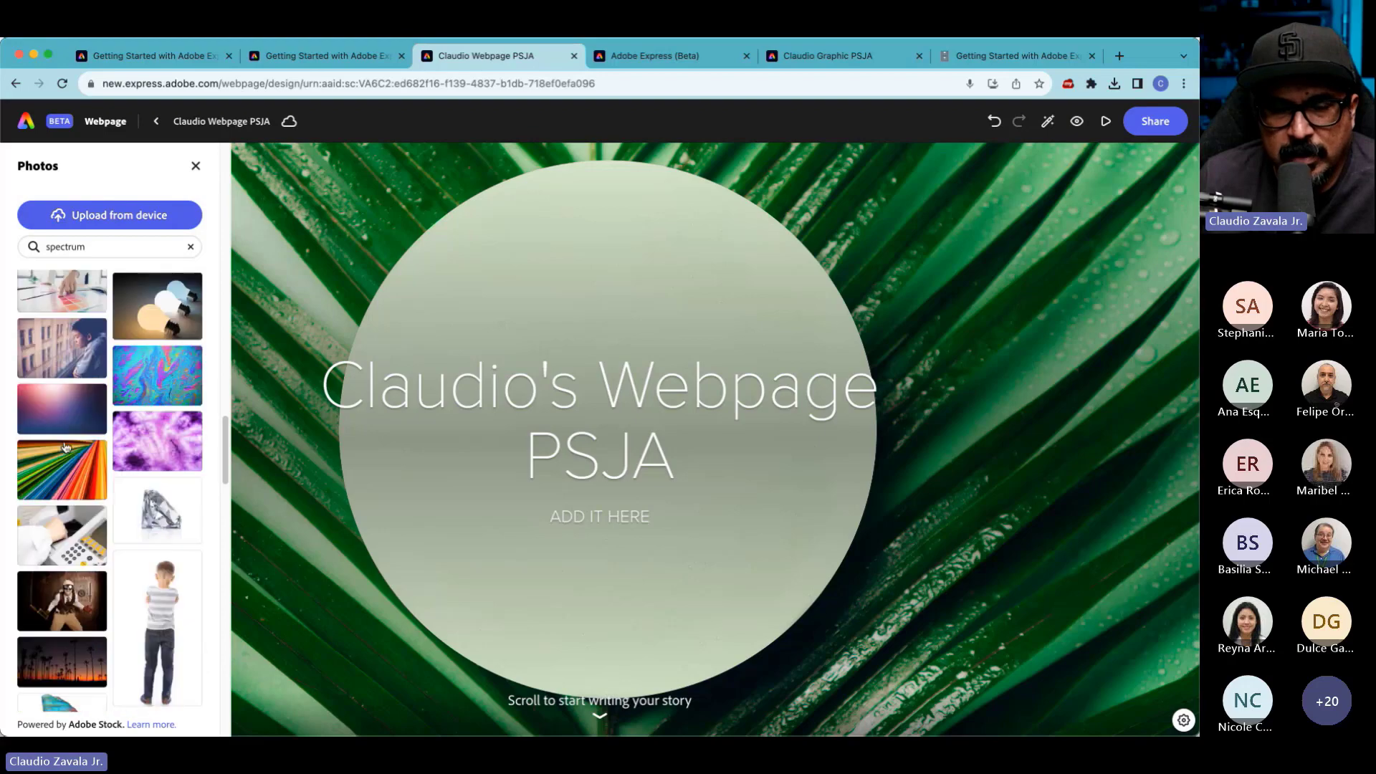
scroll(65, 446, down, 10)
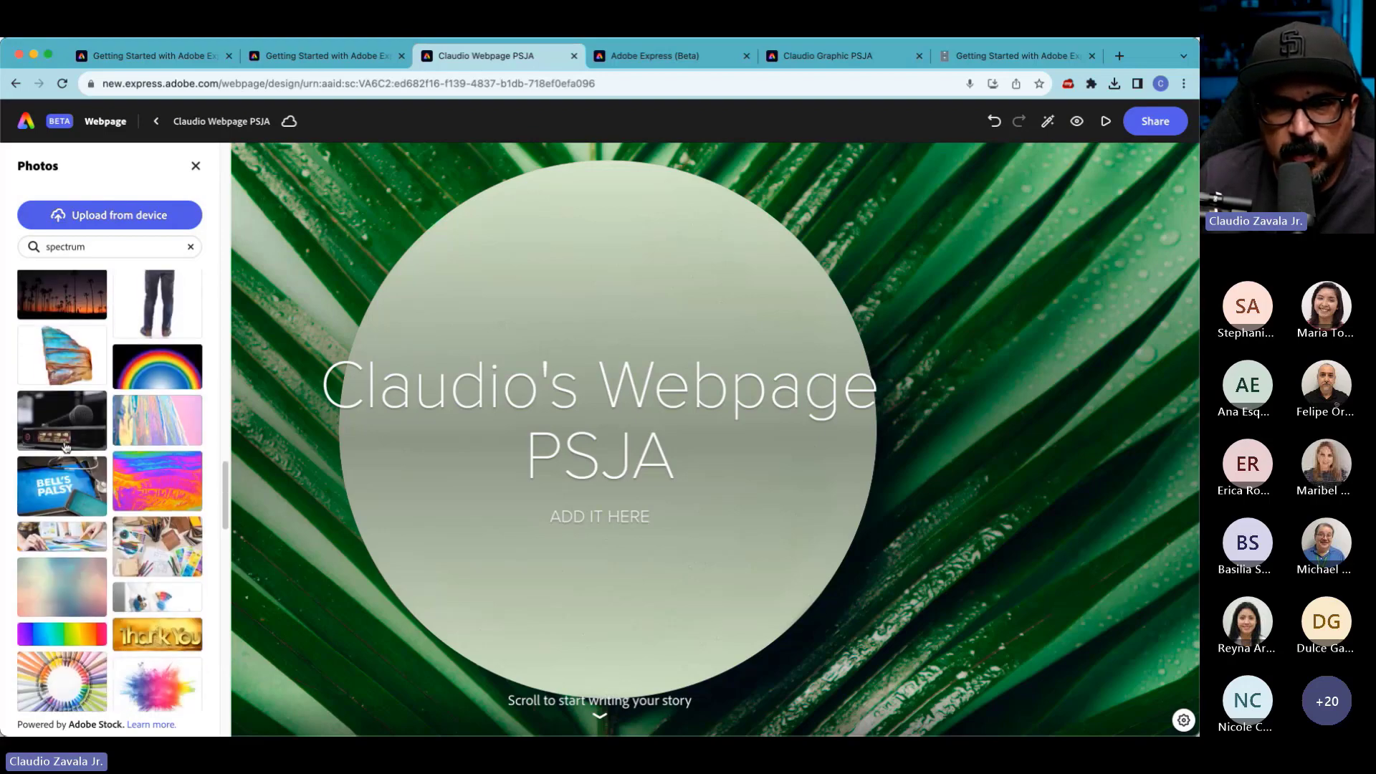
scroll(65, 446, down, 5)
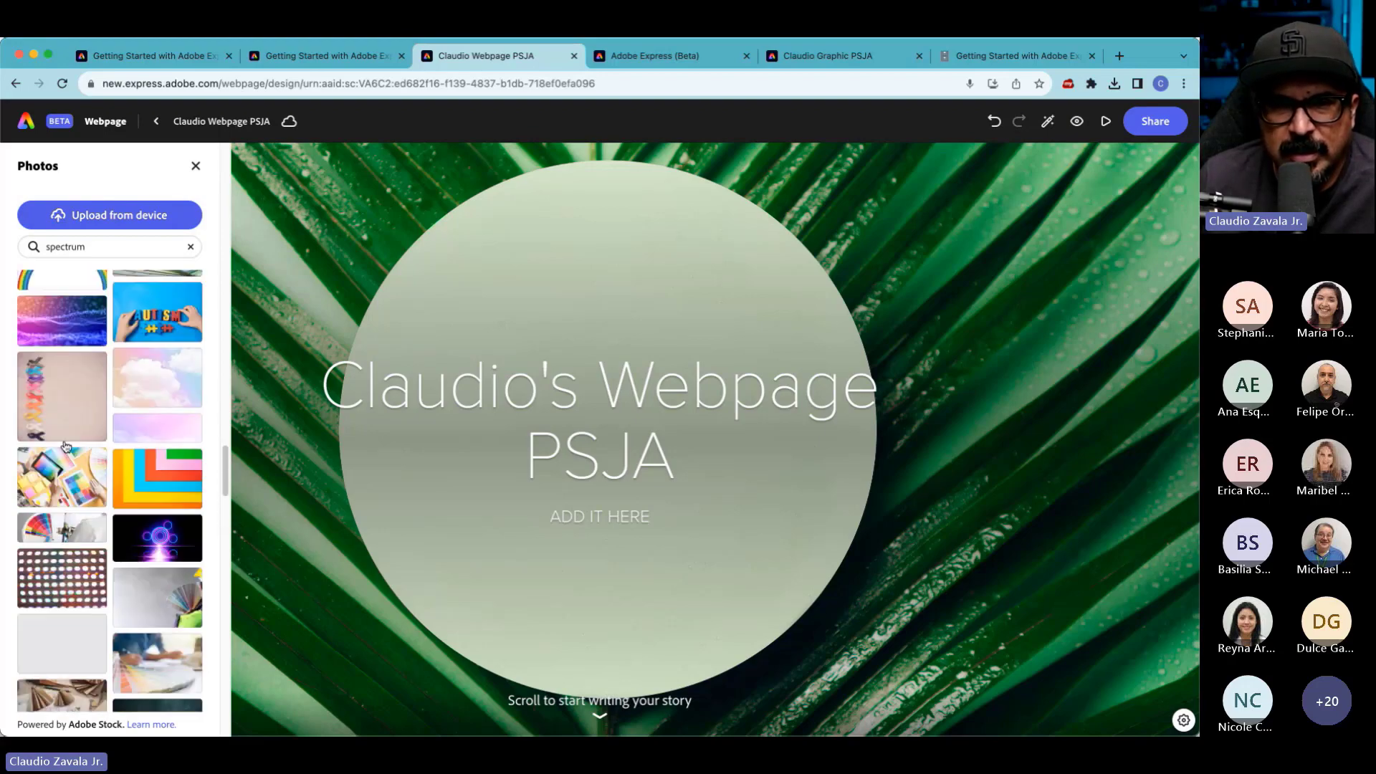
scroll(65, 444, up, 1)
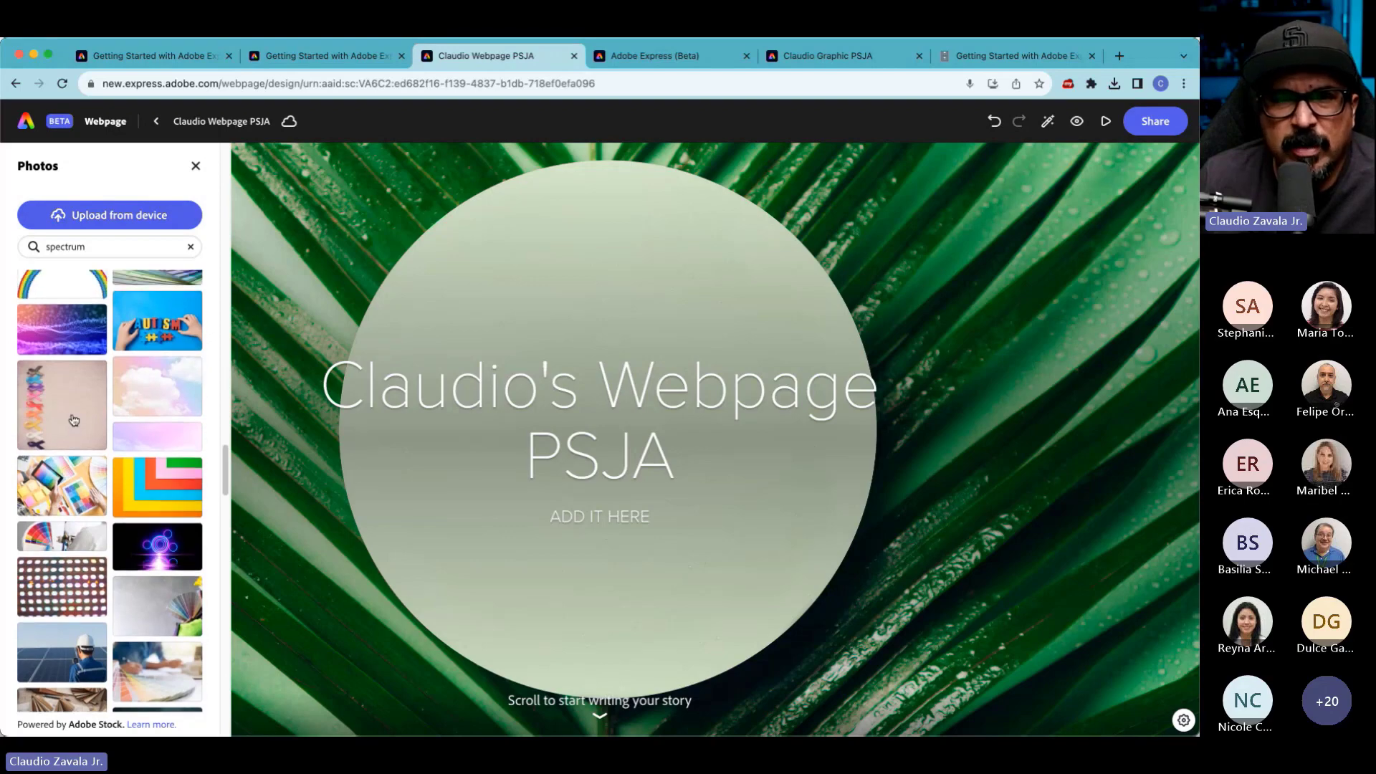
click(70, 360)
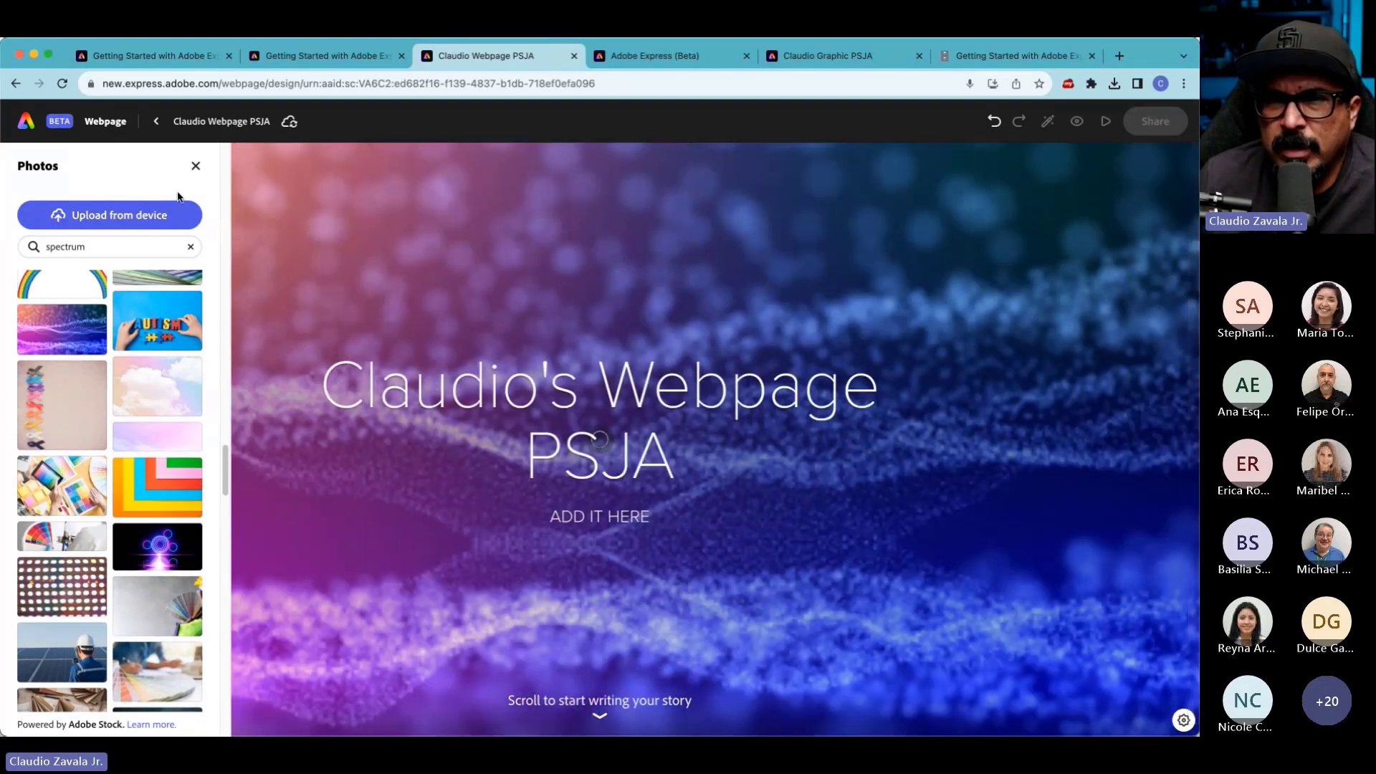
click(195, 168)
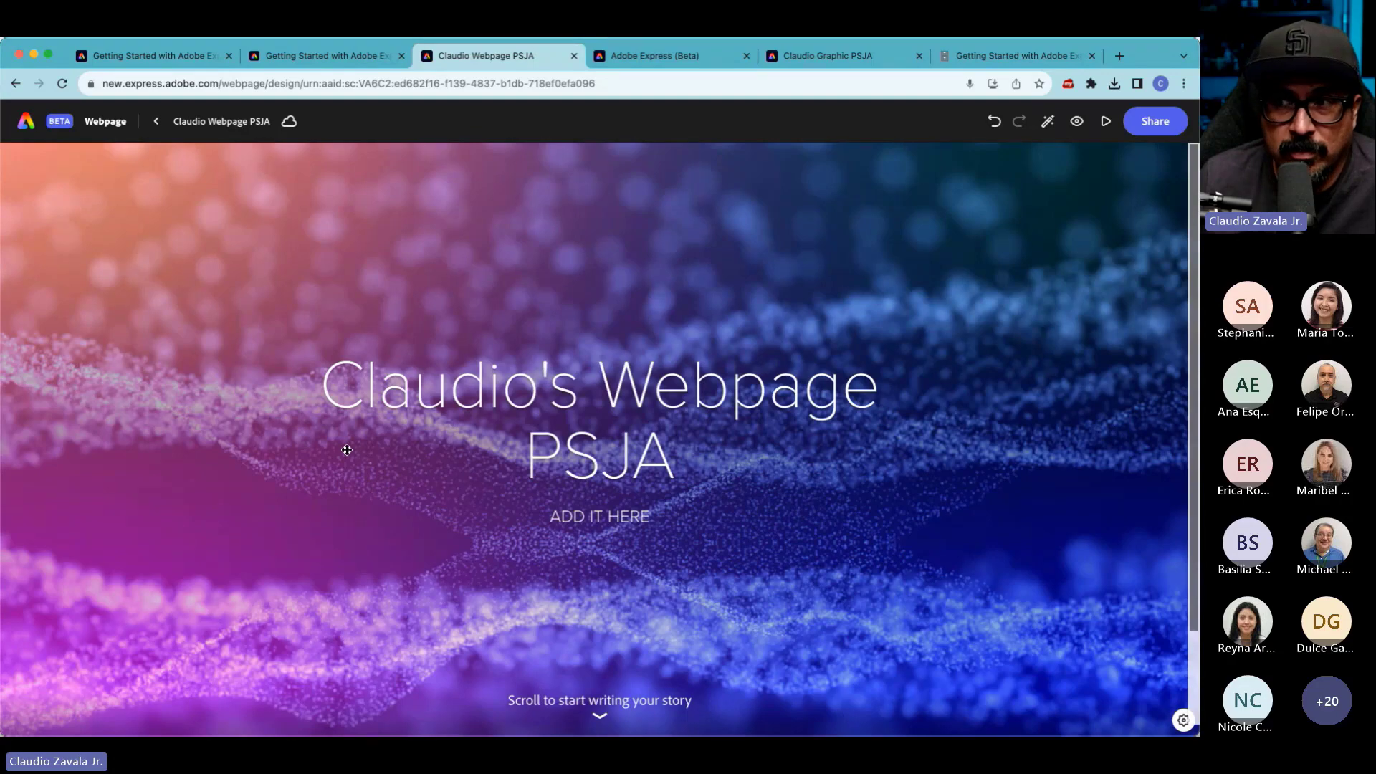
- Insert the presenter's "Who is" infographic as an uploaded photo below the webpage's cover
scroll(347, 450, down, 1)
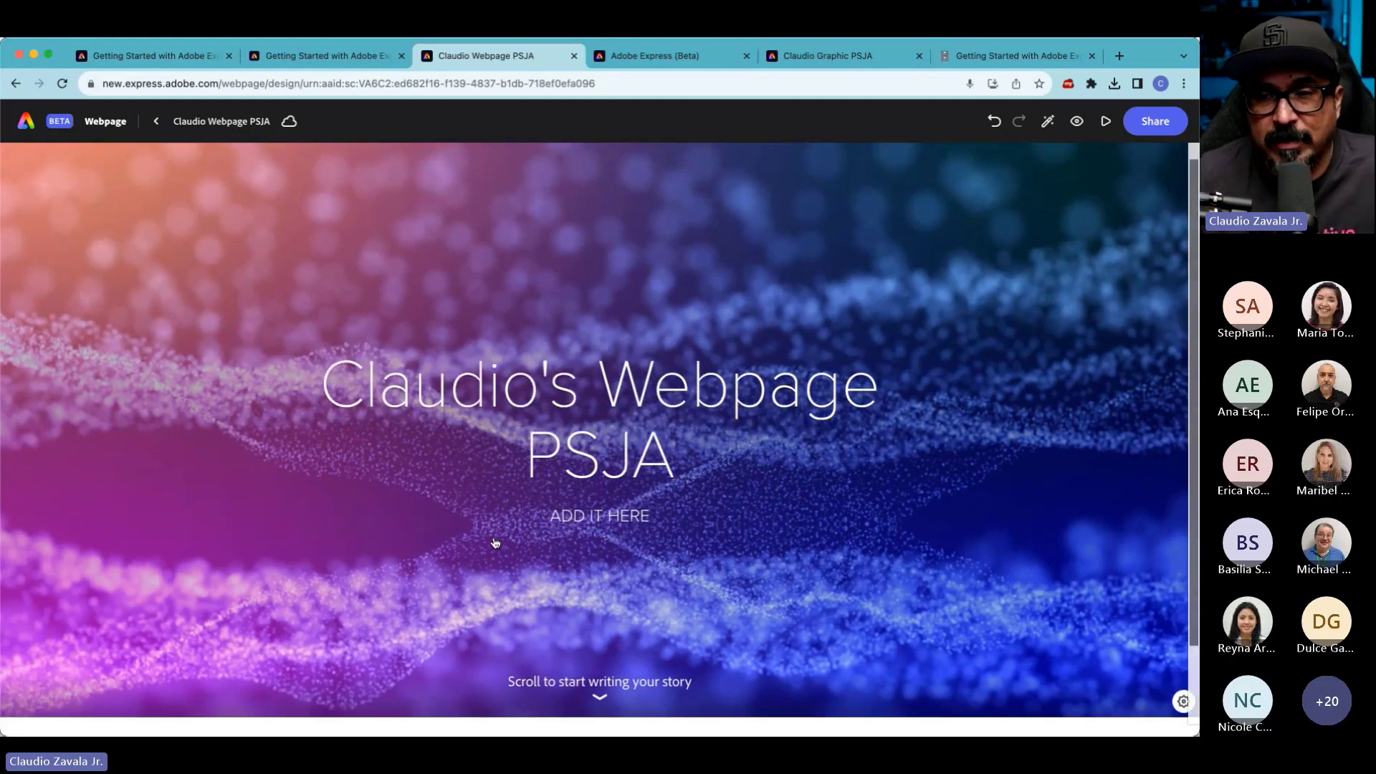
scroll(495, 541, down, 2)
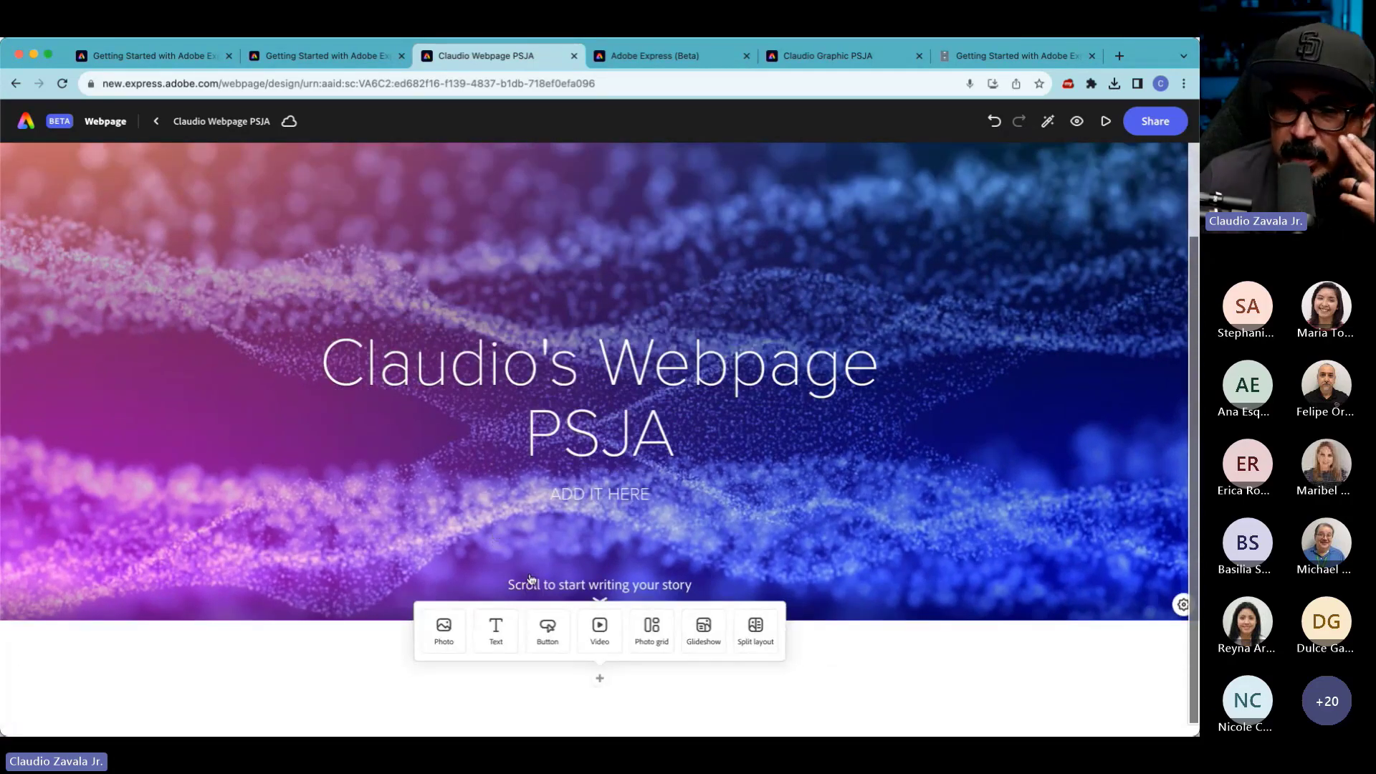
scroll(509, 613, up, 2)
scroll(495, 620, down, 2)
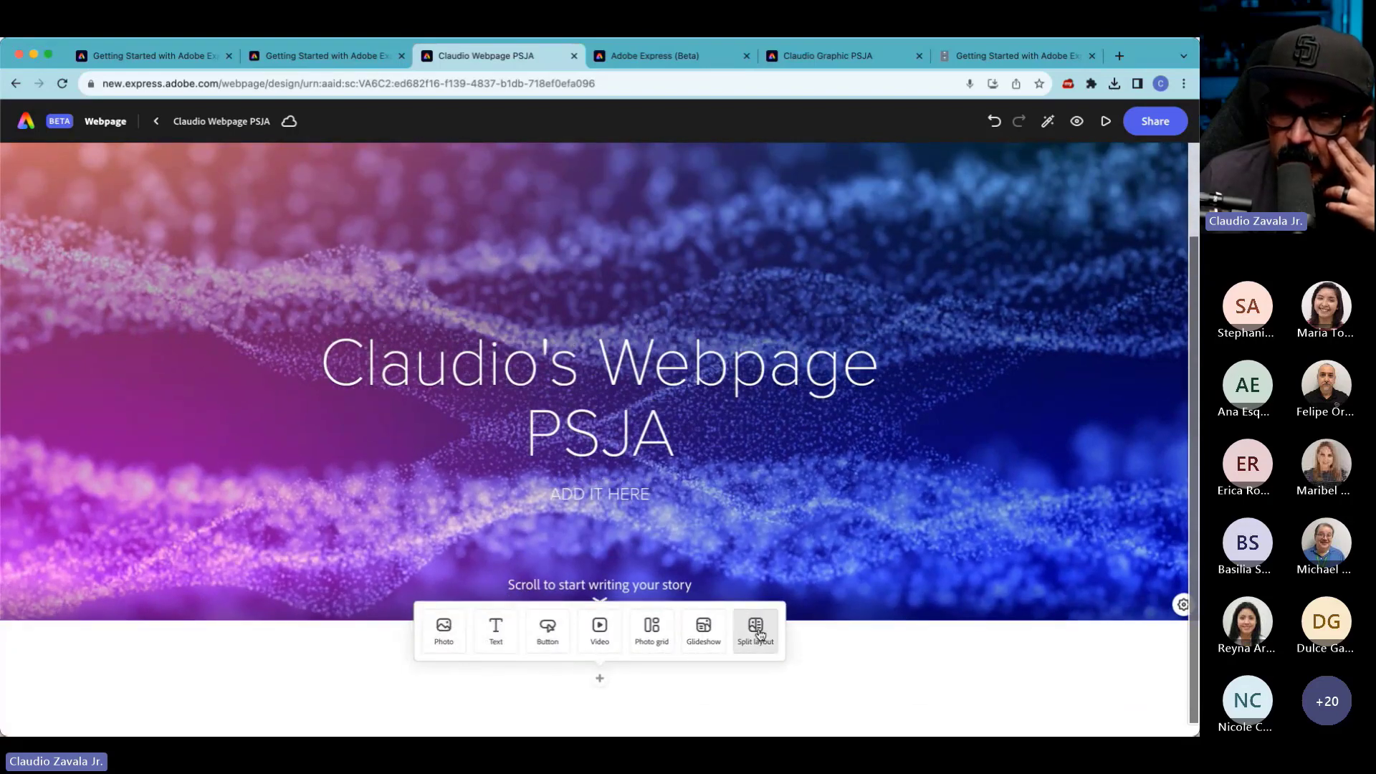
click(440, 640)
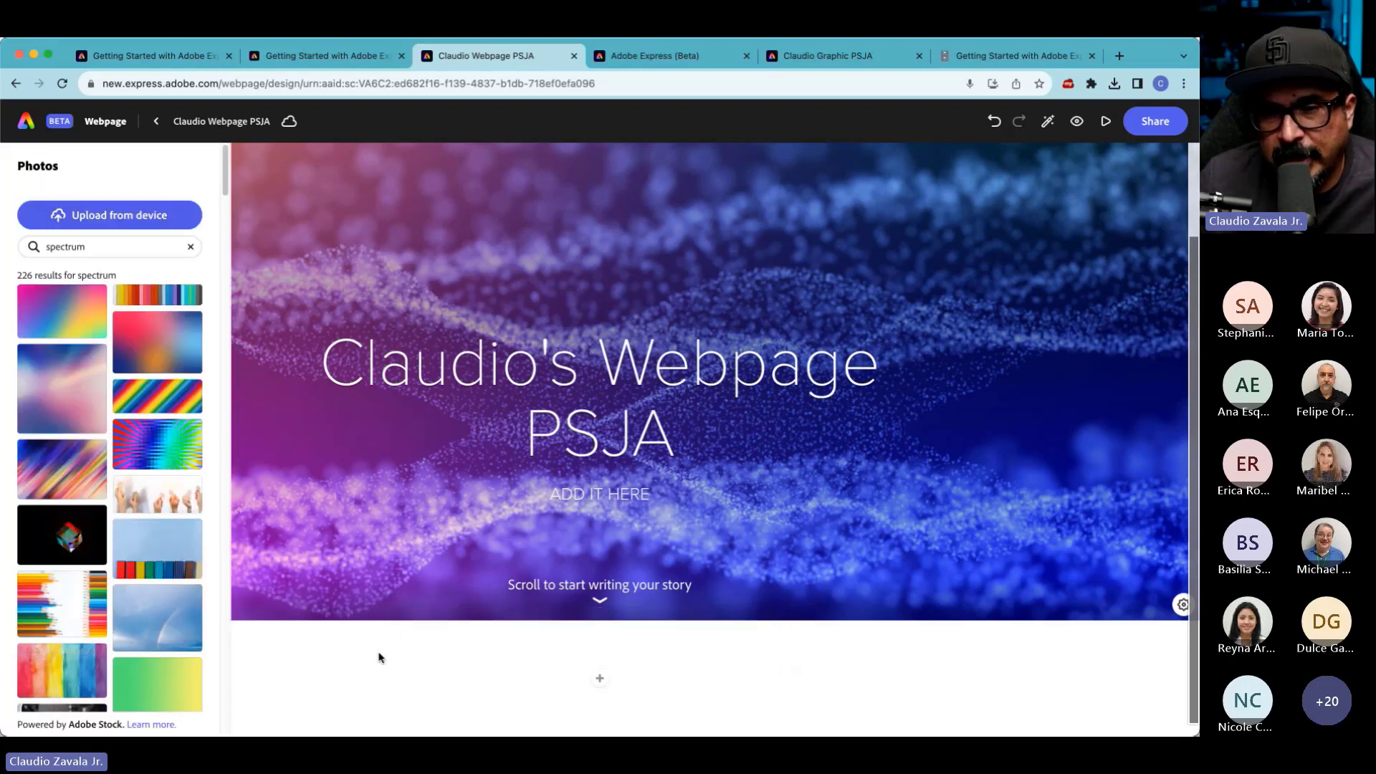
click(155, 212)
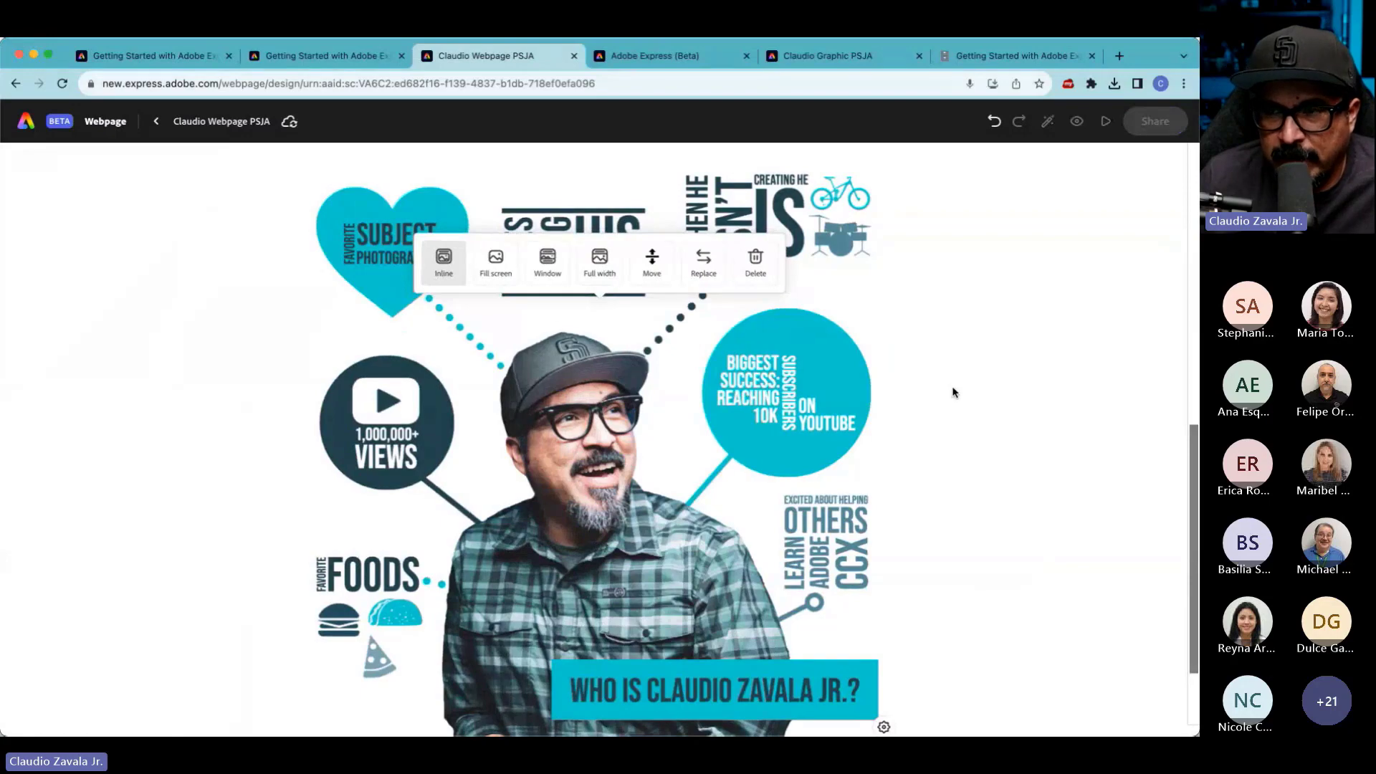
scroll(953, 392, down, 3)
scroll(953, 392, up, 6)
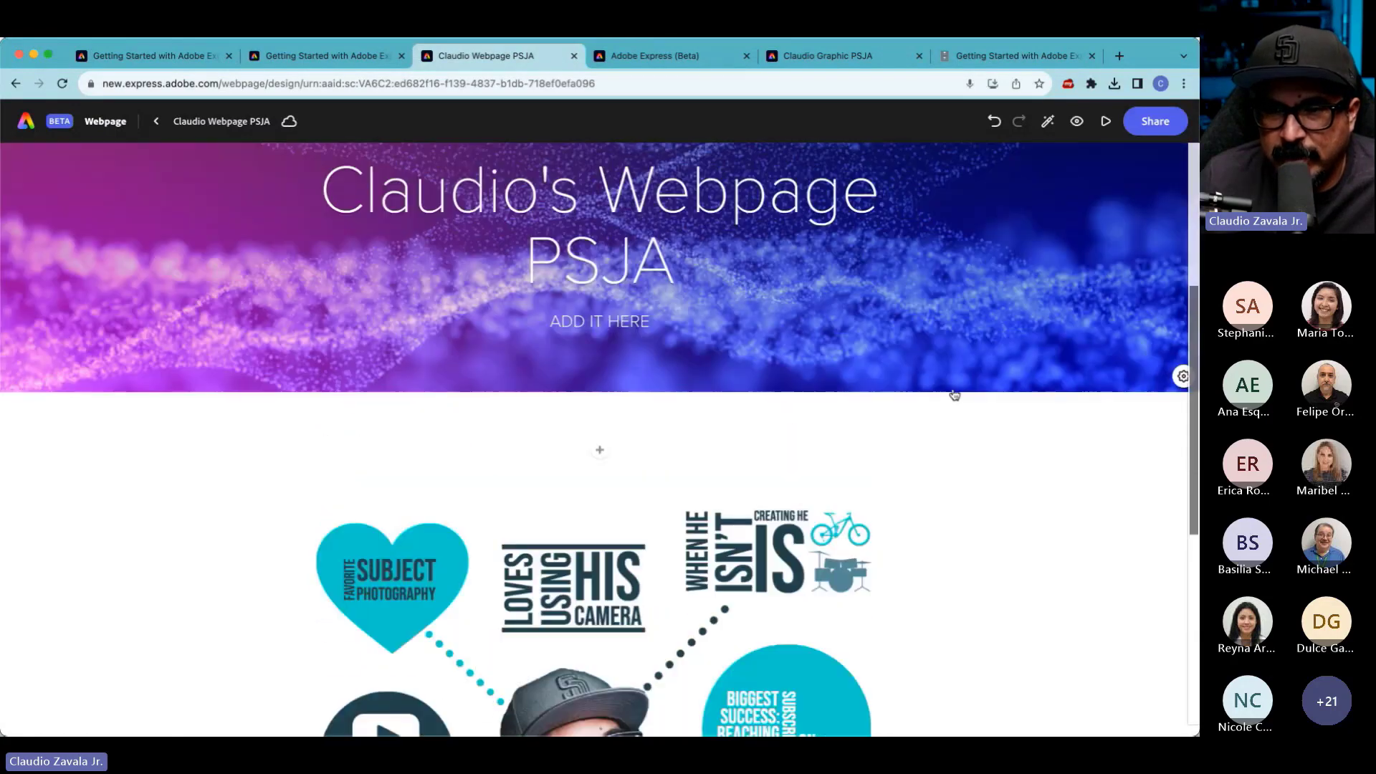
scroll(953, 393, down, 1)
scroll(953, 393, down, 5)
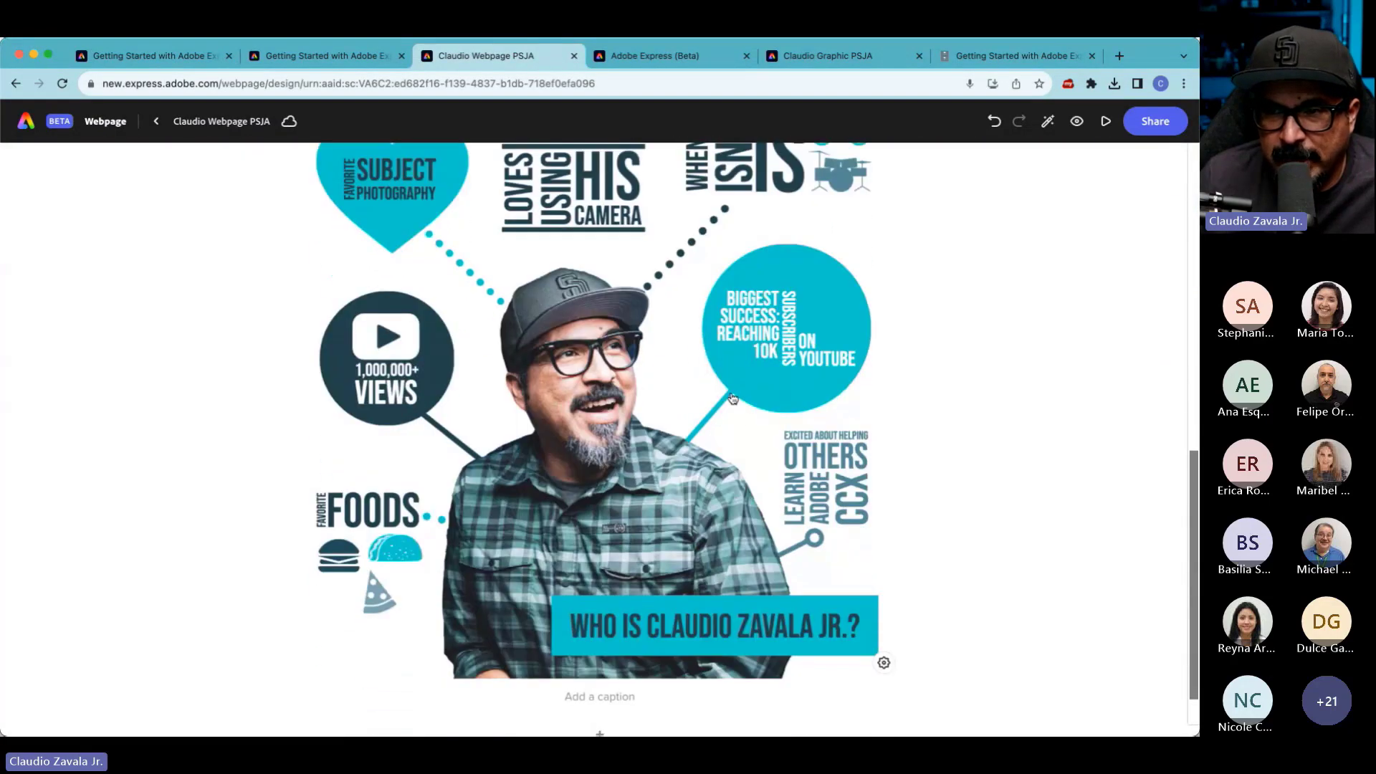
scroll(943, 398, down, 1)
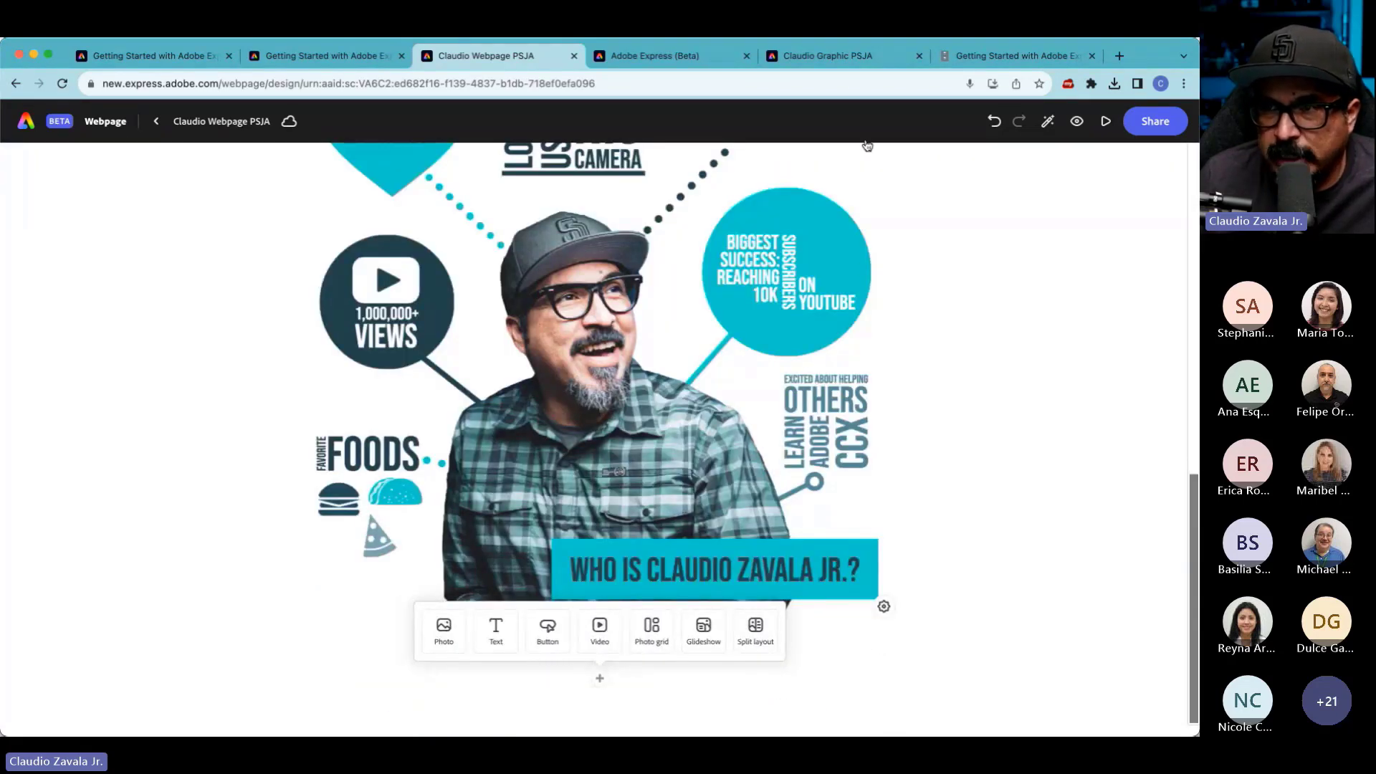
- Open the published classroom welcome video's link in a new browser tab and copy its full address
click(847, 51)
click(708, 55)
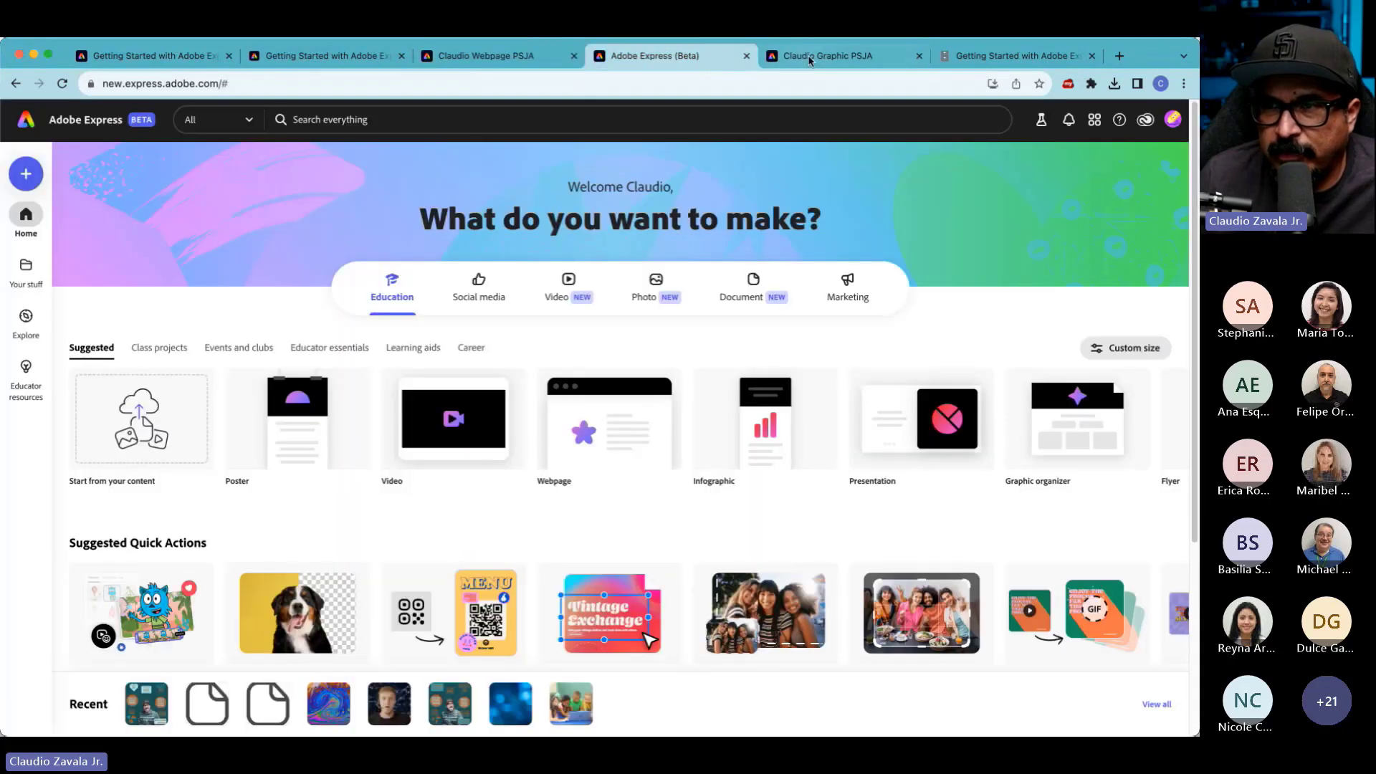
click(824, 55)
click(1118, 55)
text(https://new.express.adobe.com/published/urn:aaid:sc:VA6C2:a11ff719-153f-4af3-9072-6a5ddbb54532)
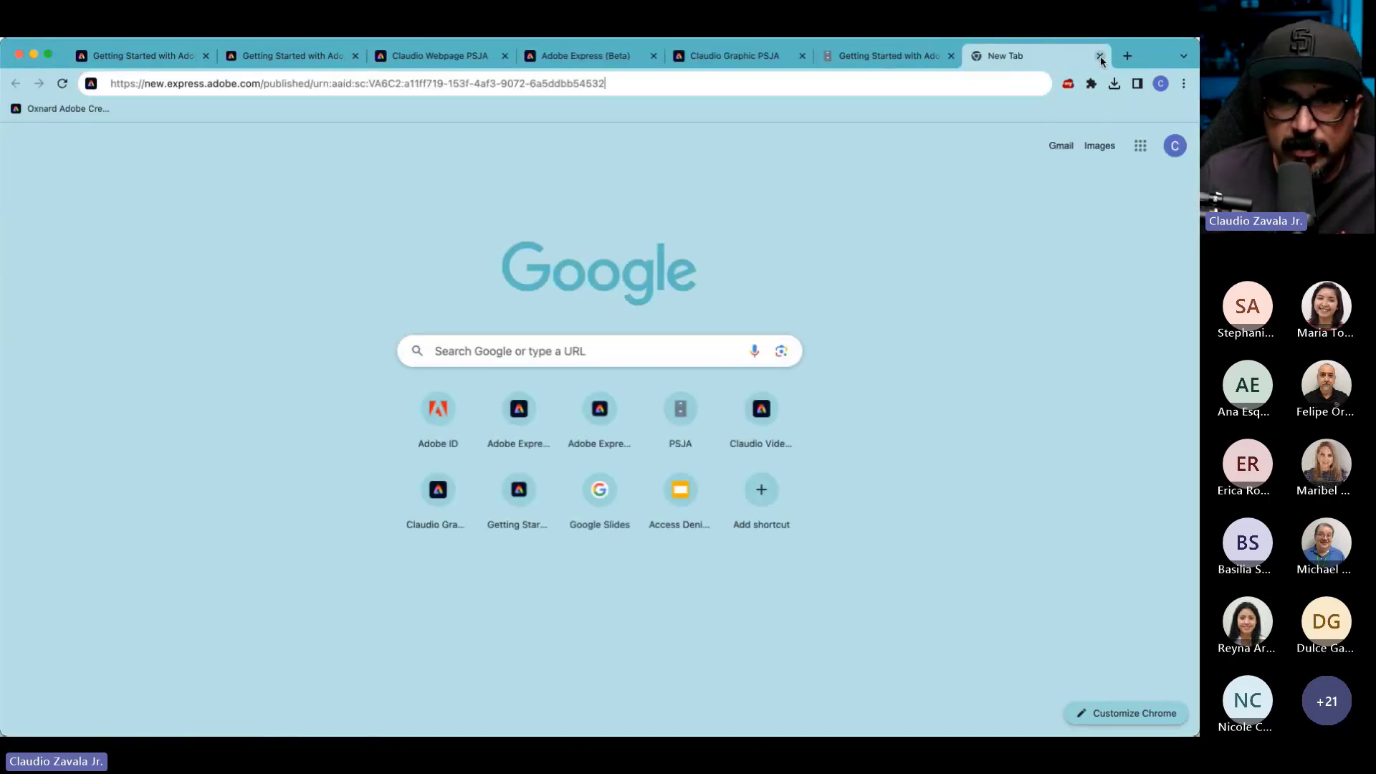
key(Return)
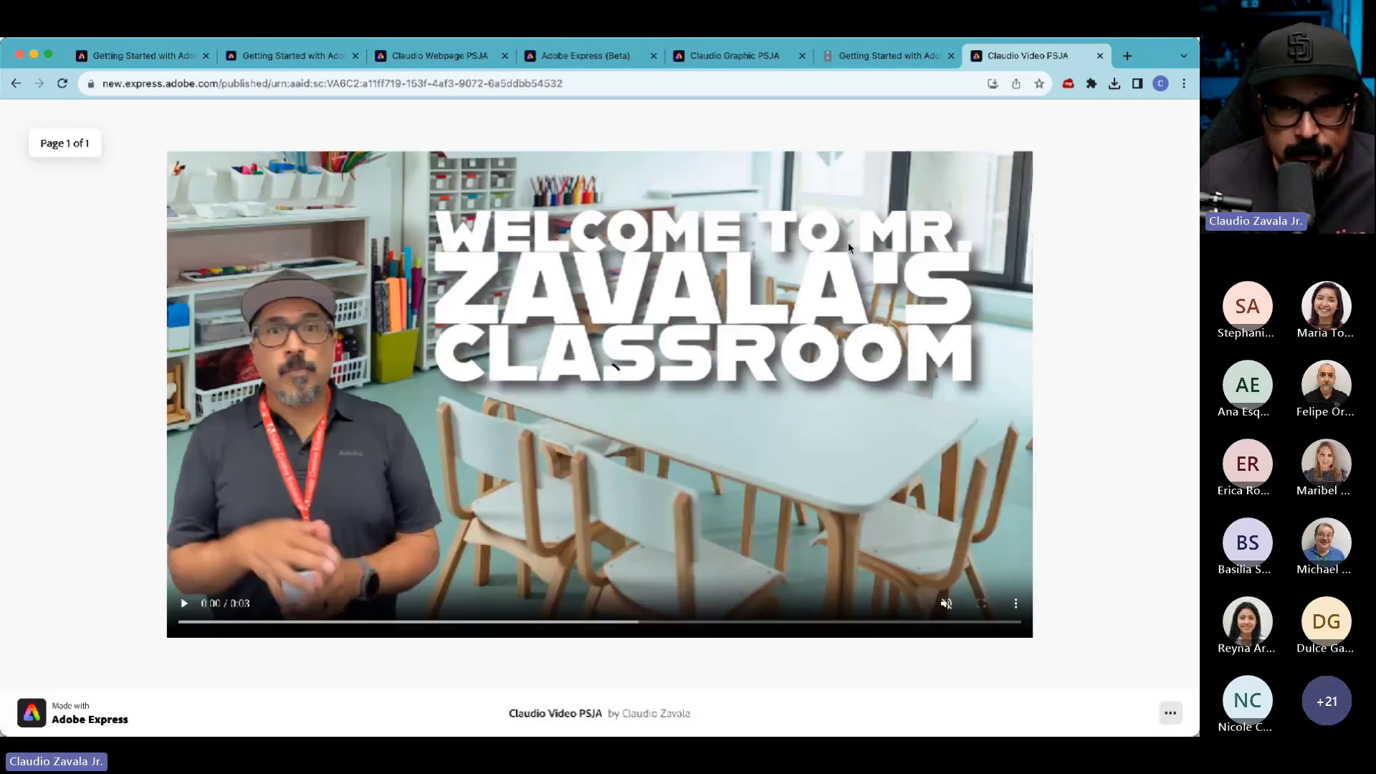
click(579, 82)
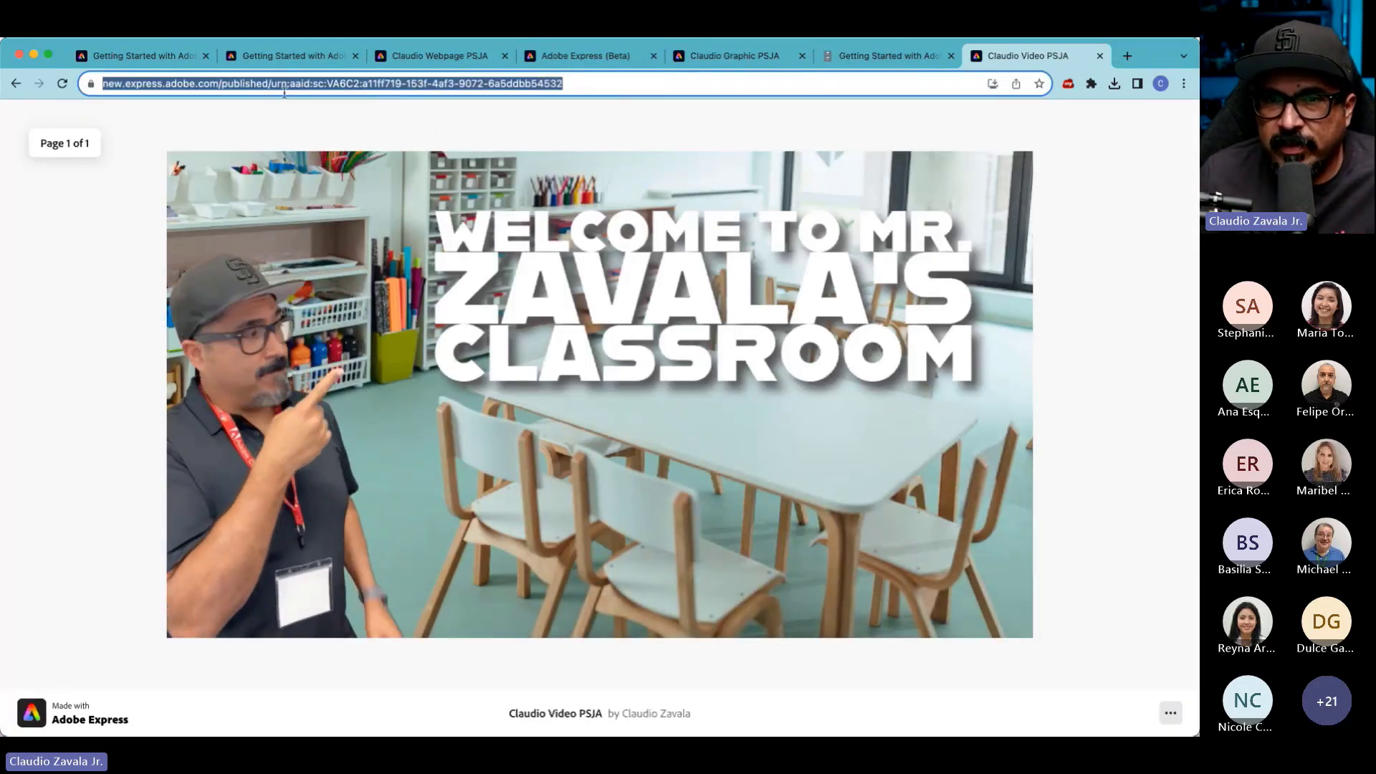
drag(579, 82, 246, 87)
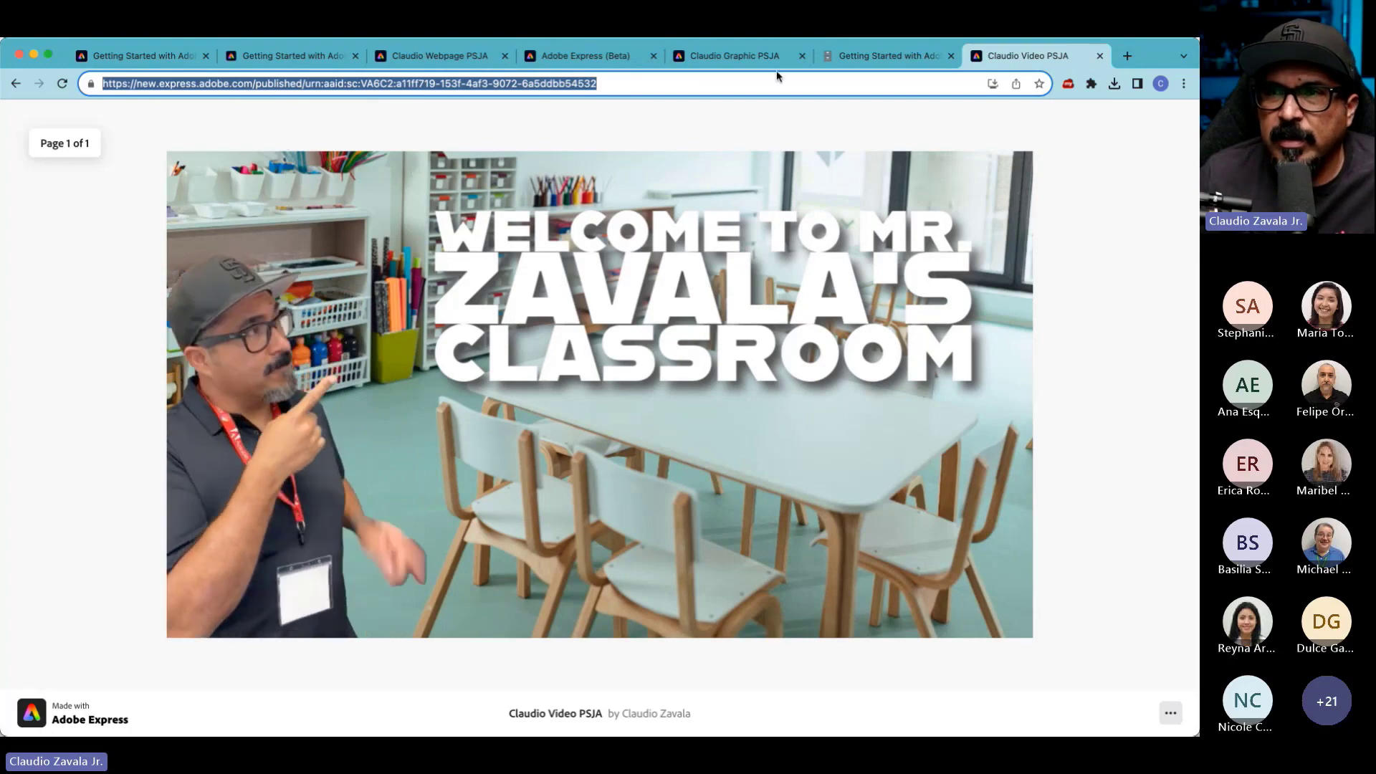
- Return to the webpage, add a video block below the infographic and try to embed the classroom video with its copied Adobe Express link
click(731, 55)
click(600, 56)
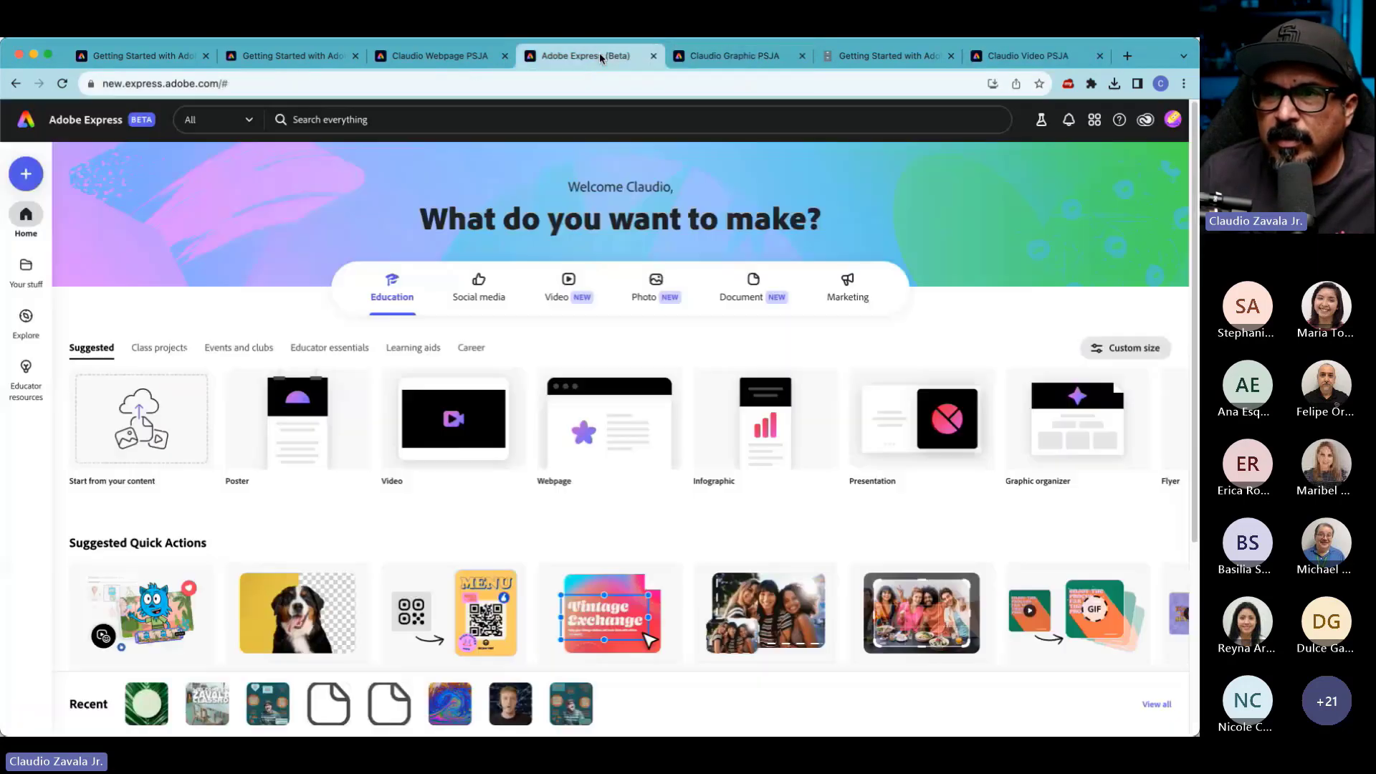
click(439, 56)
click(601, 634)
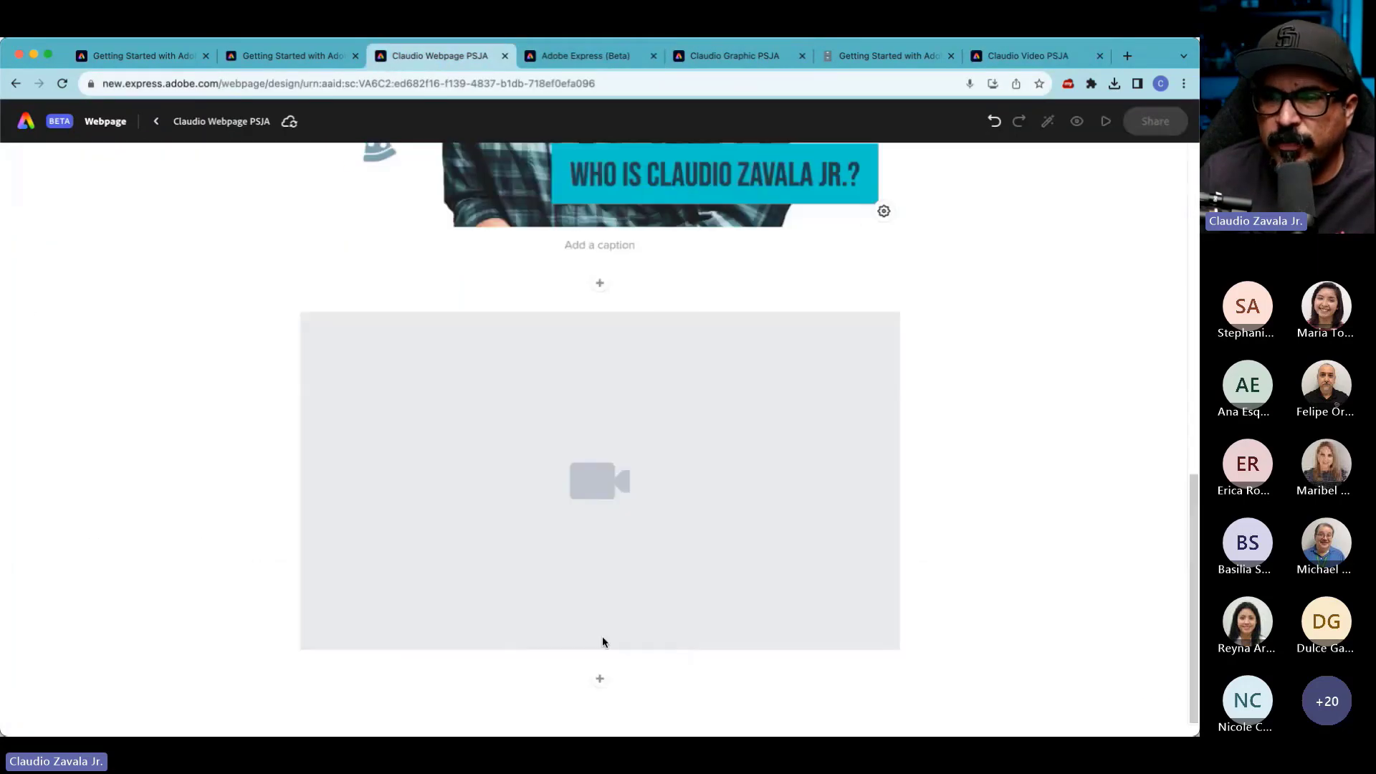
click(604, 208)
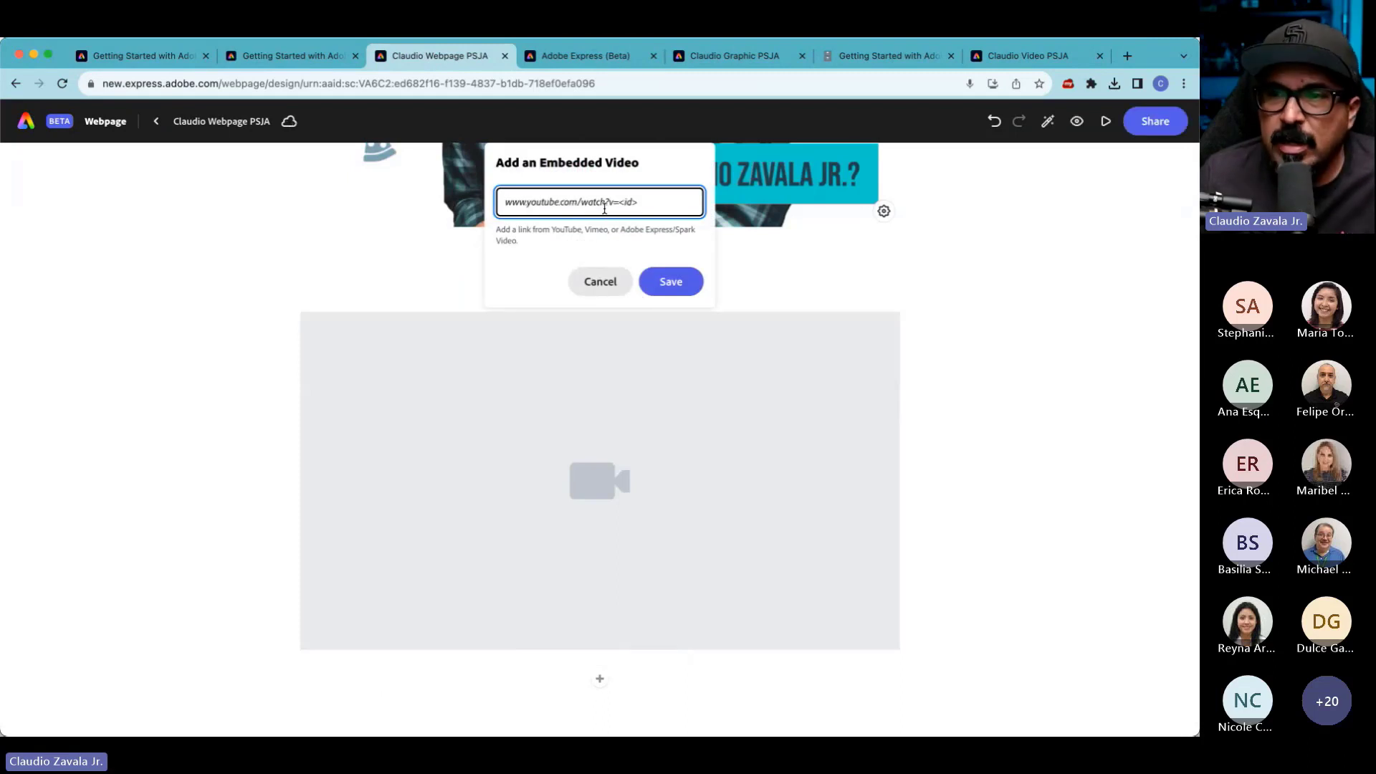
key(super+v)
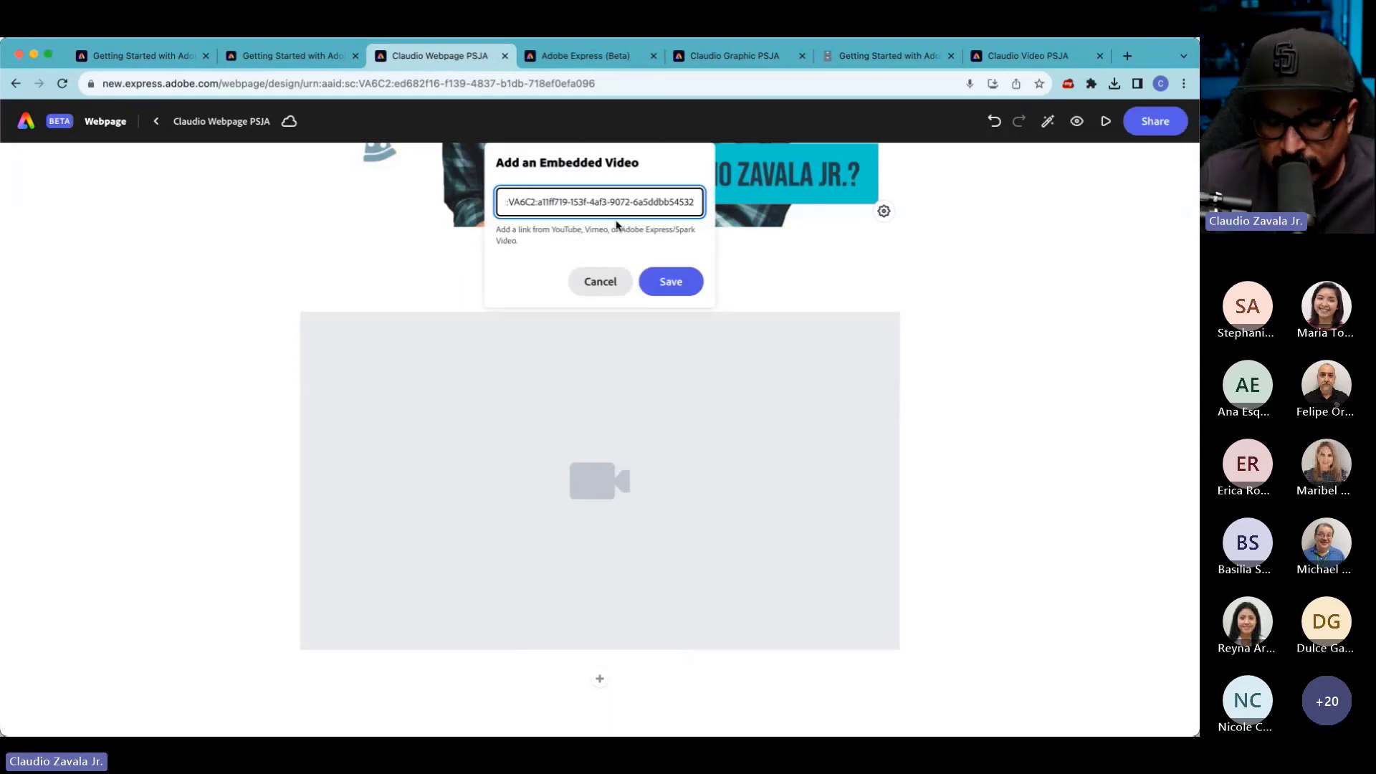
click(693, 283)
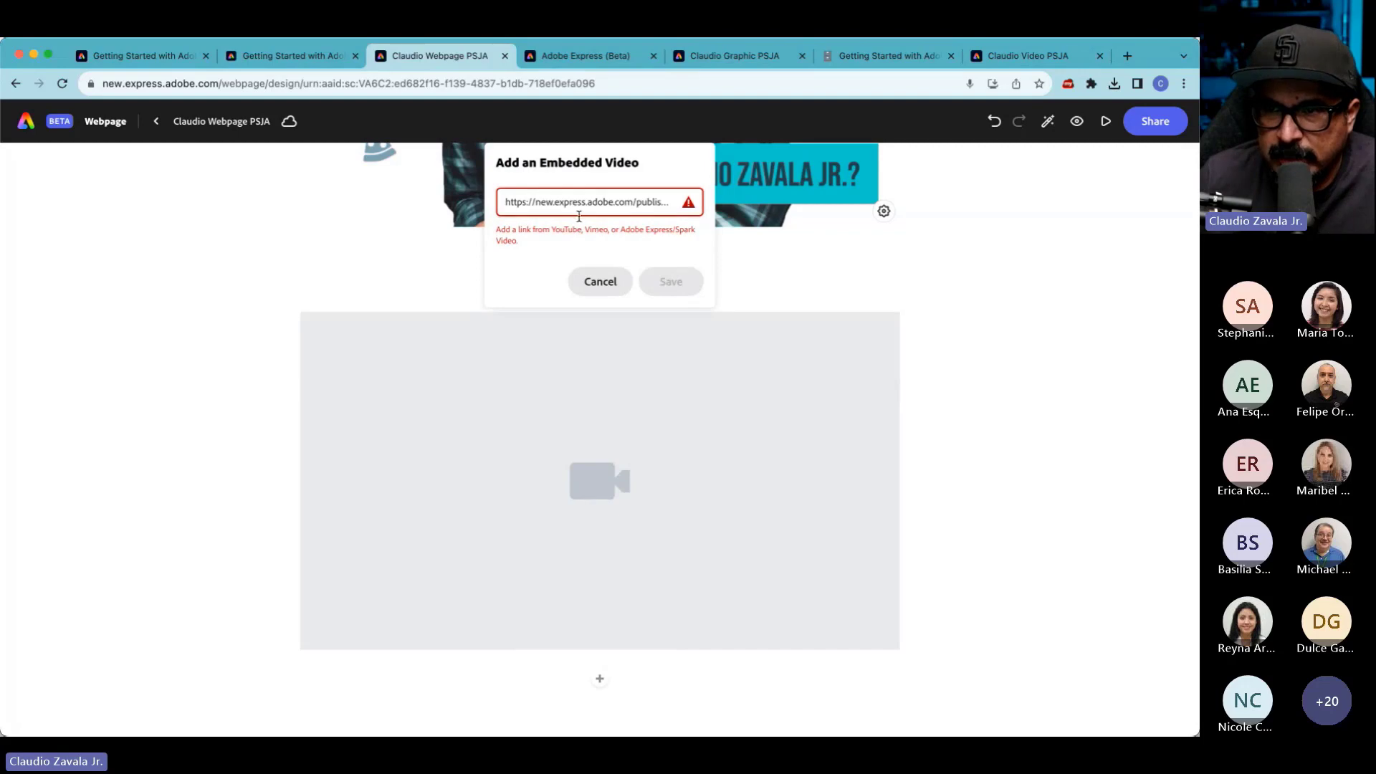
- Cancel the video embed and add a centred button below the infographic, labelled with the teacher's classroom name and linked to the copied video address
click(597, 284)
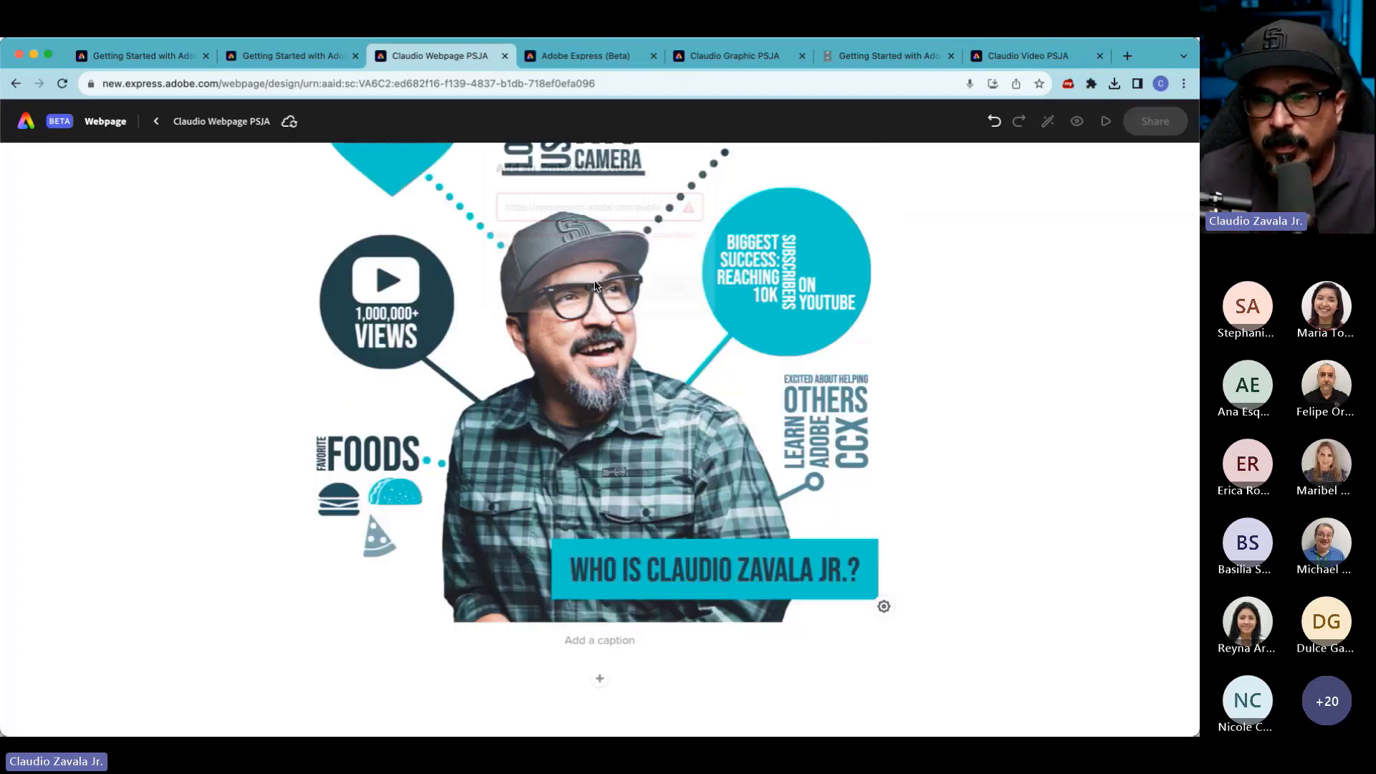
click(600, 678)
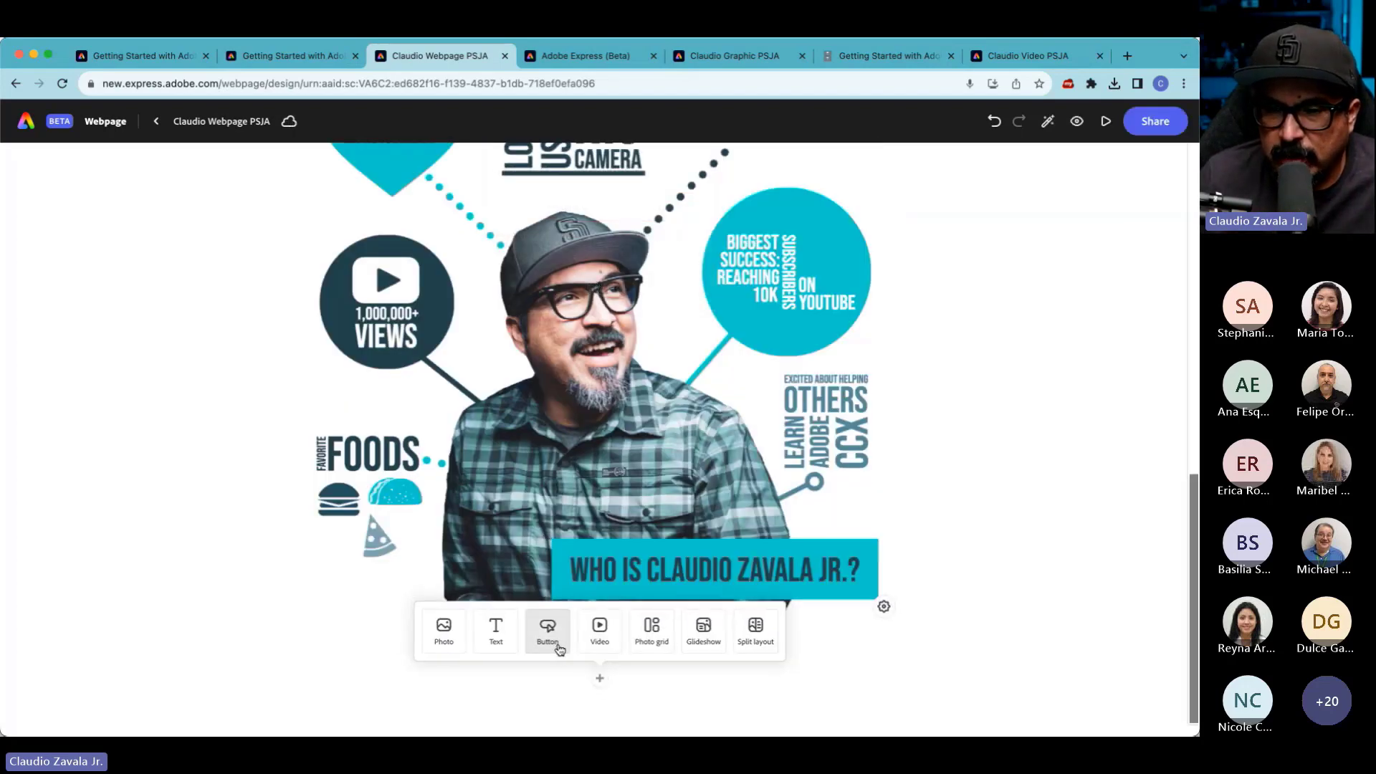
click(556, 638)
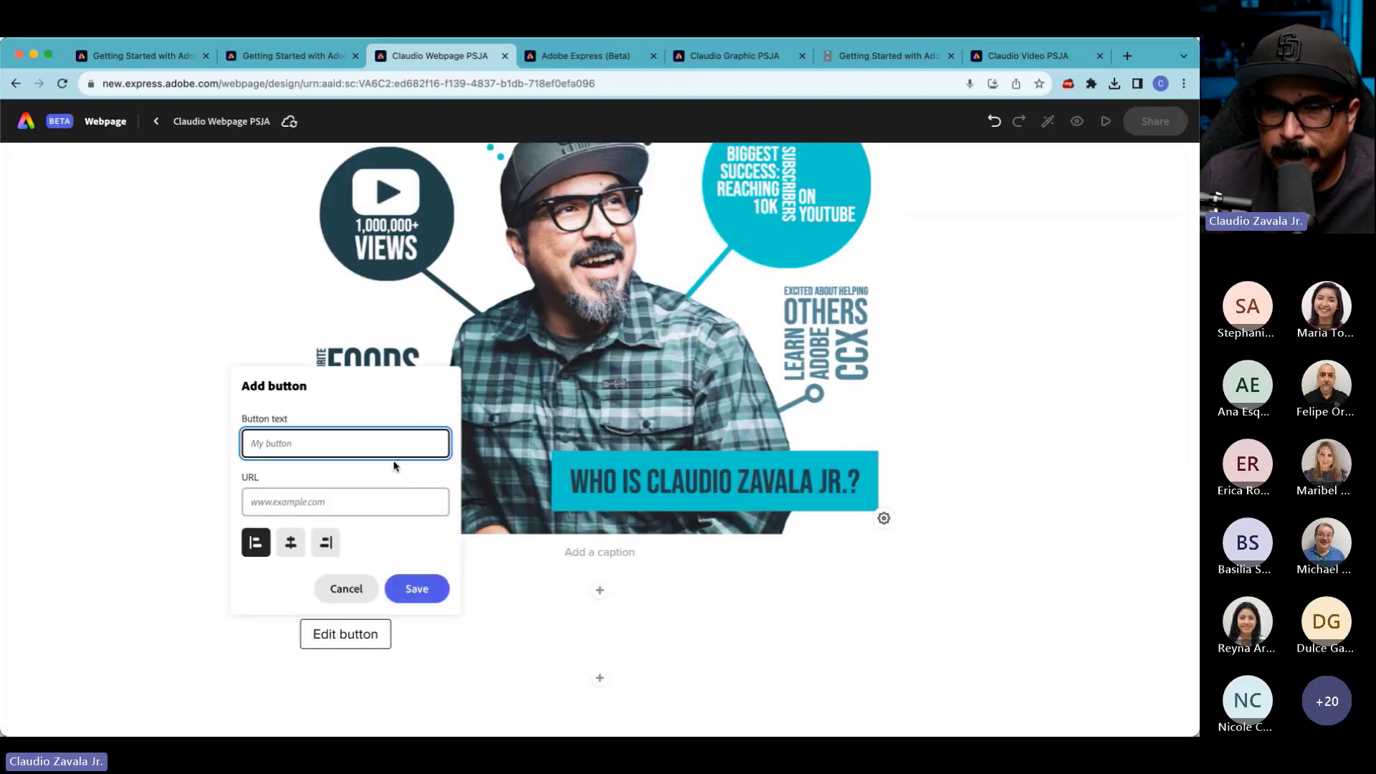
click(335, 504)
key(ctrl+v)
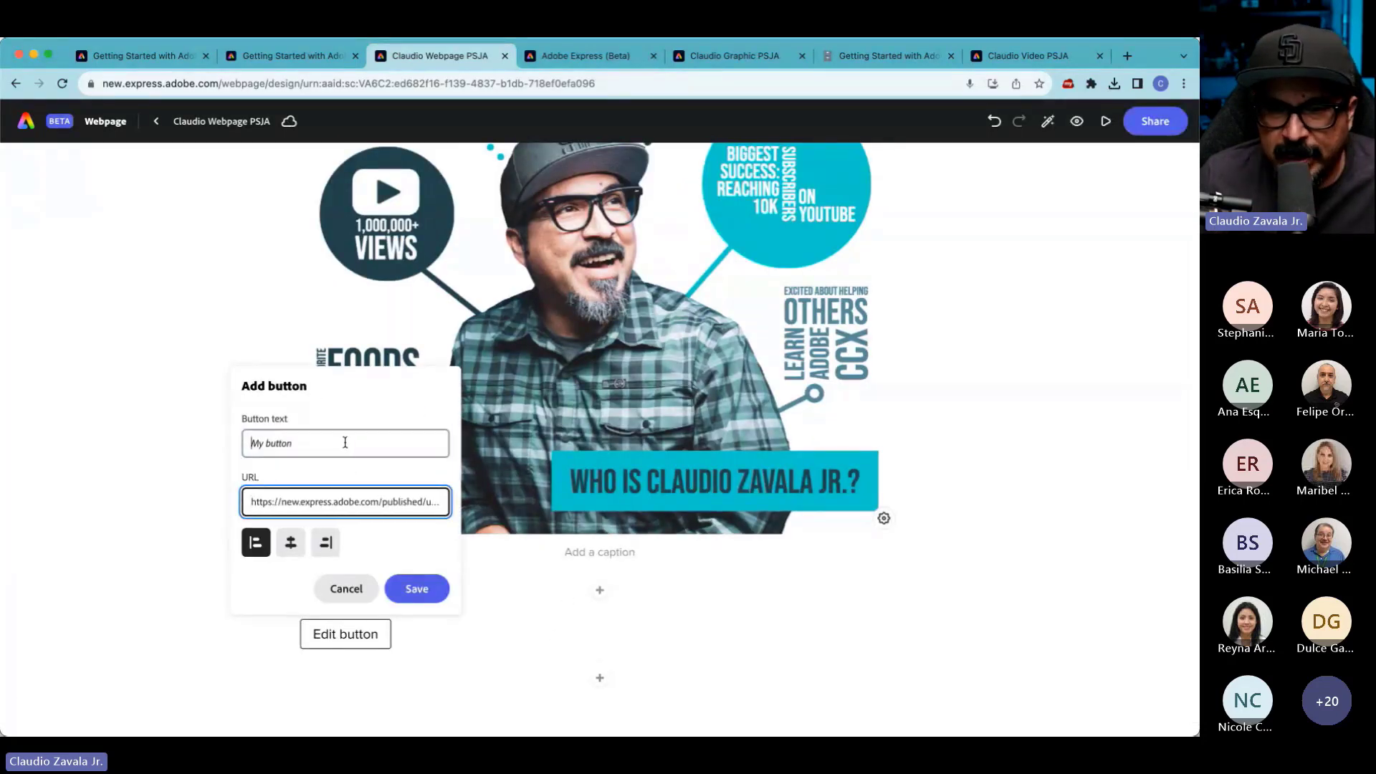
click(347, 443)
text(Mr. Zavala's Classroom)
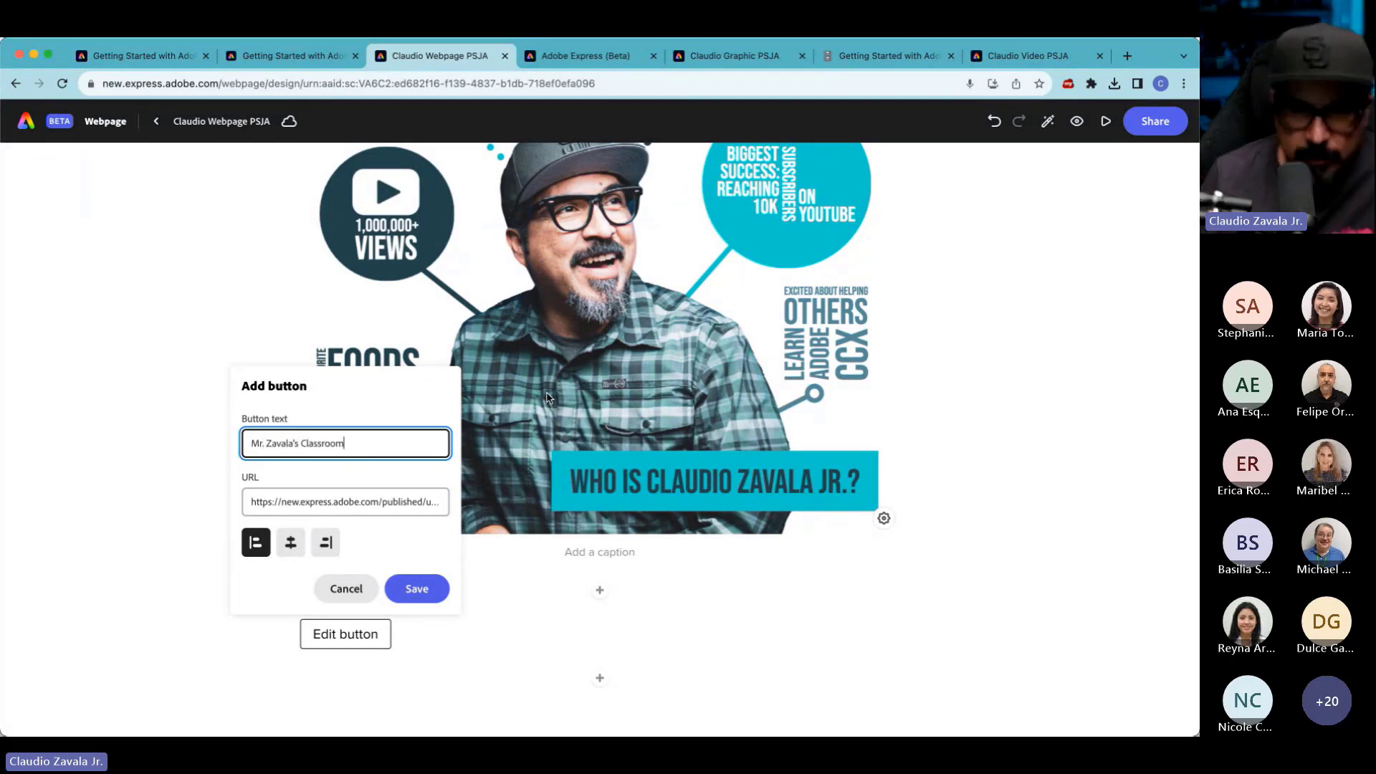
click(290, 542)
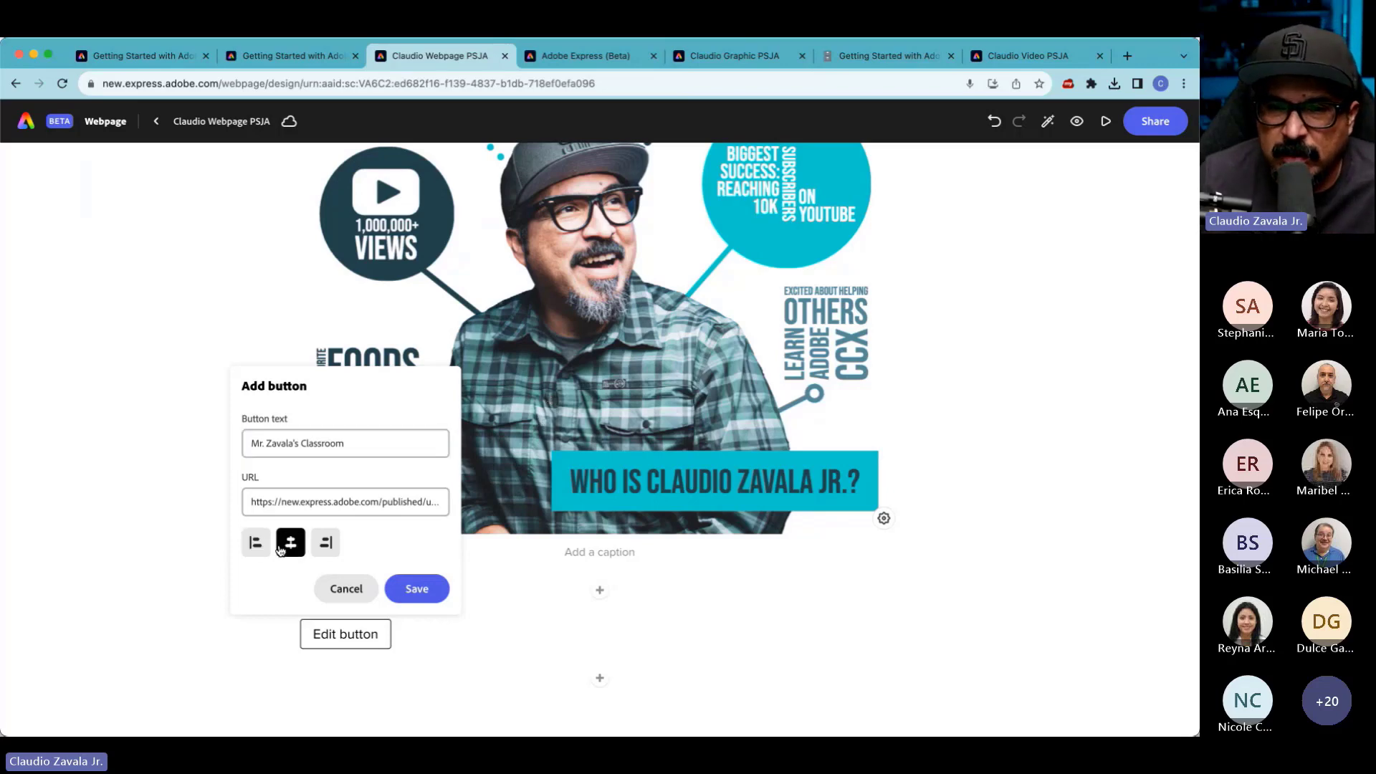
click(416, 590)
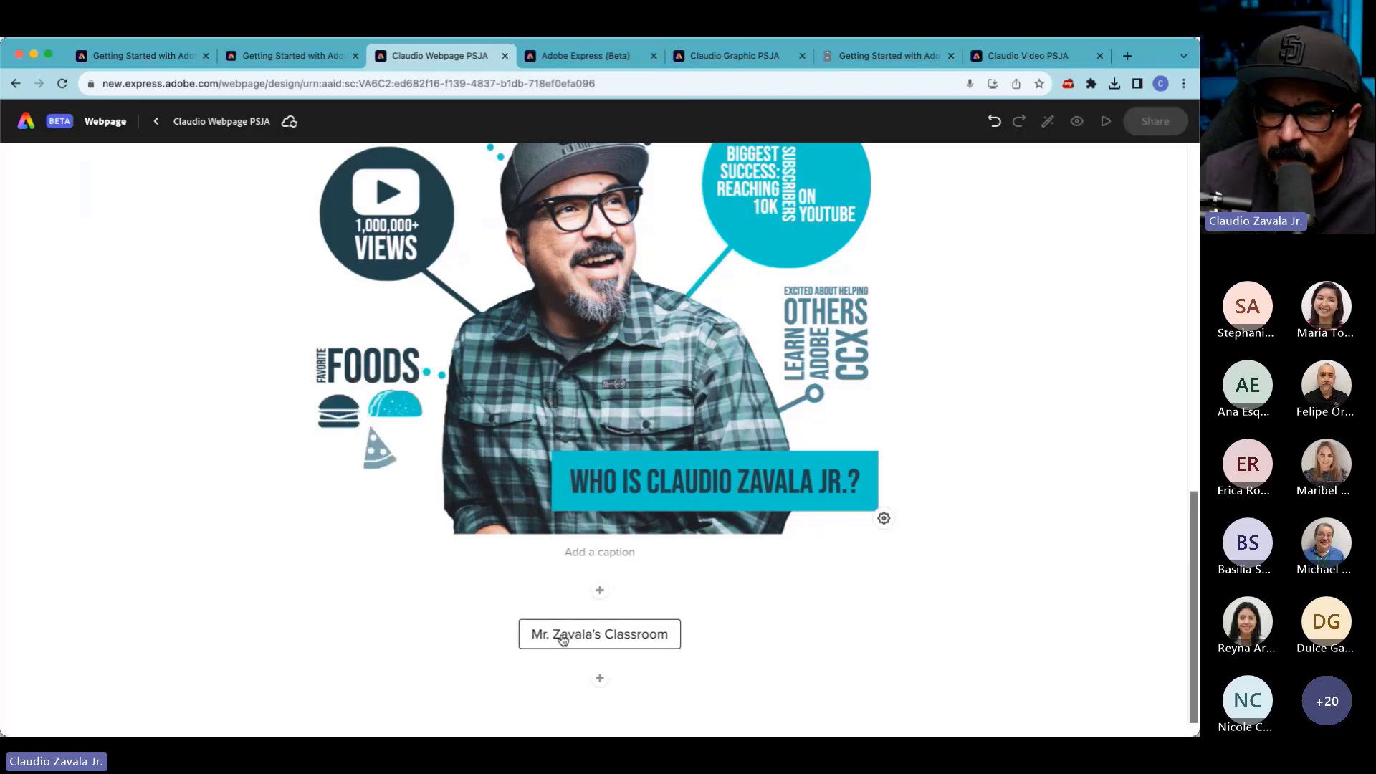
- Publish the webpage to the web with its existing title and create a shareable link
scroll(612, 637, up, 15)
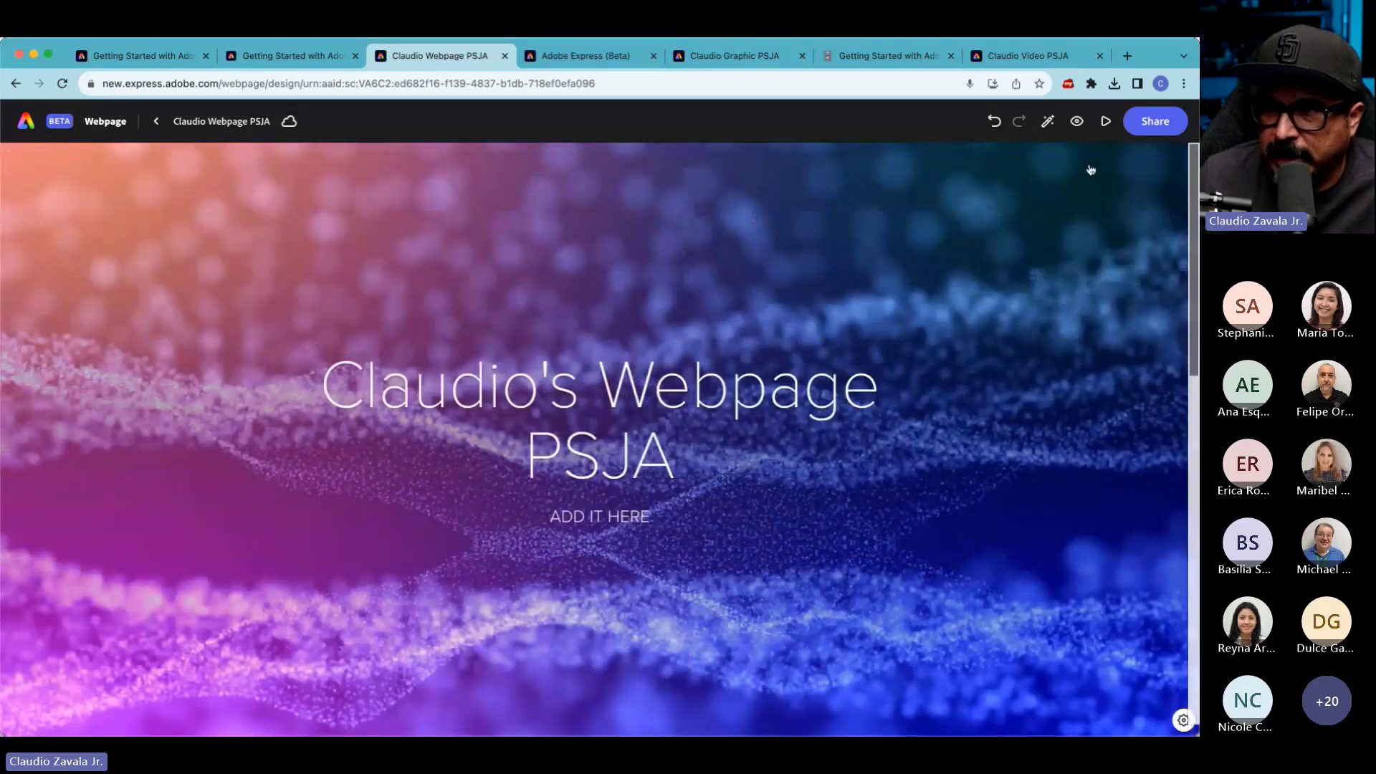
click(1172, 123)
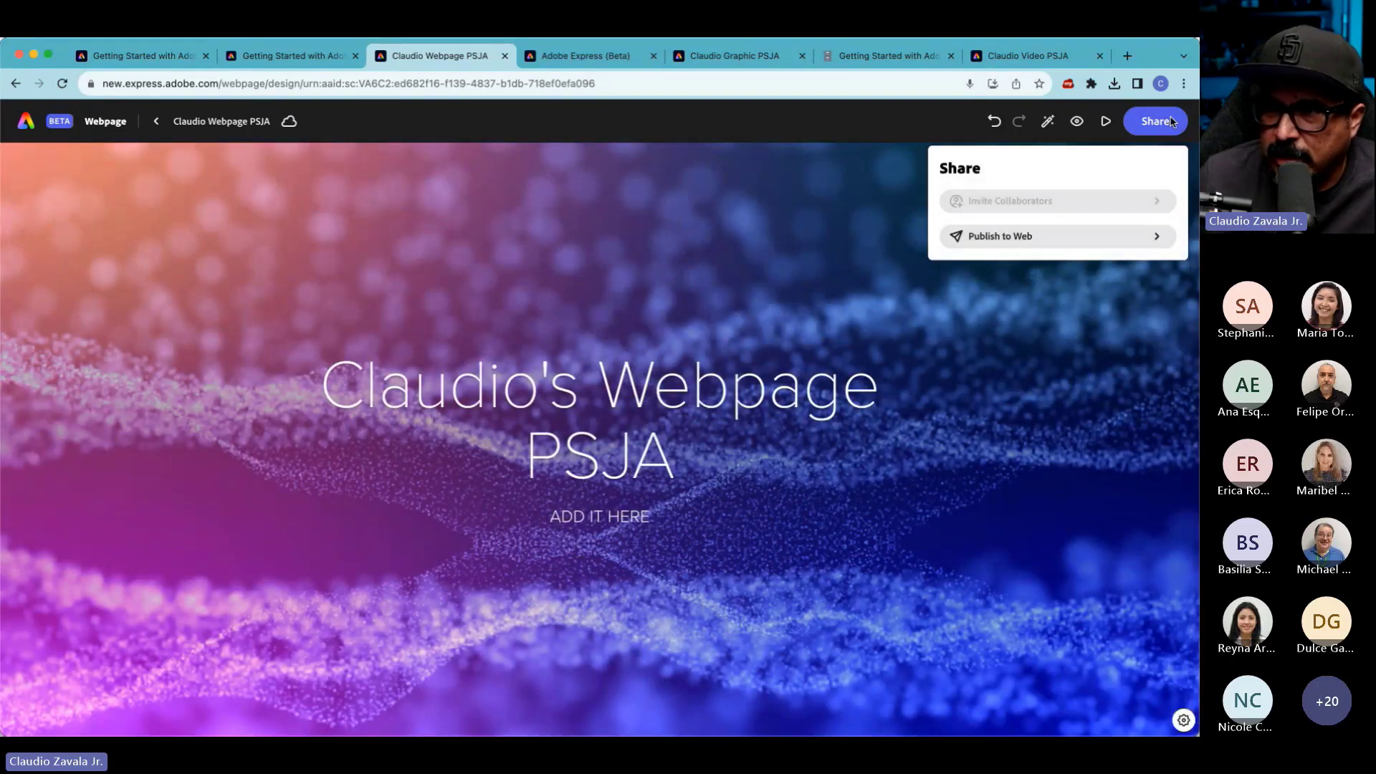
click(1078, 247)
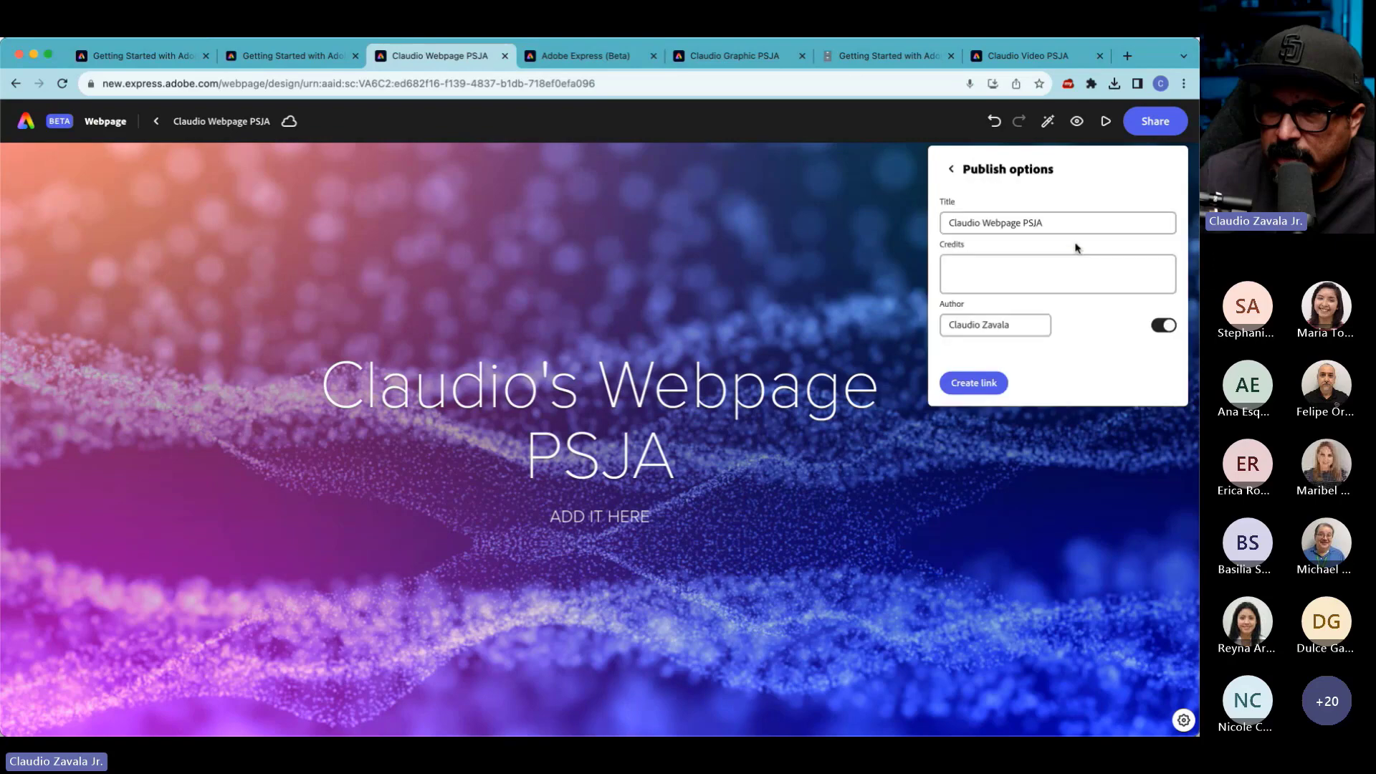
click(982, 384)
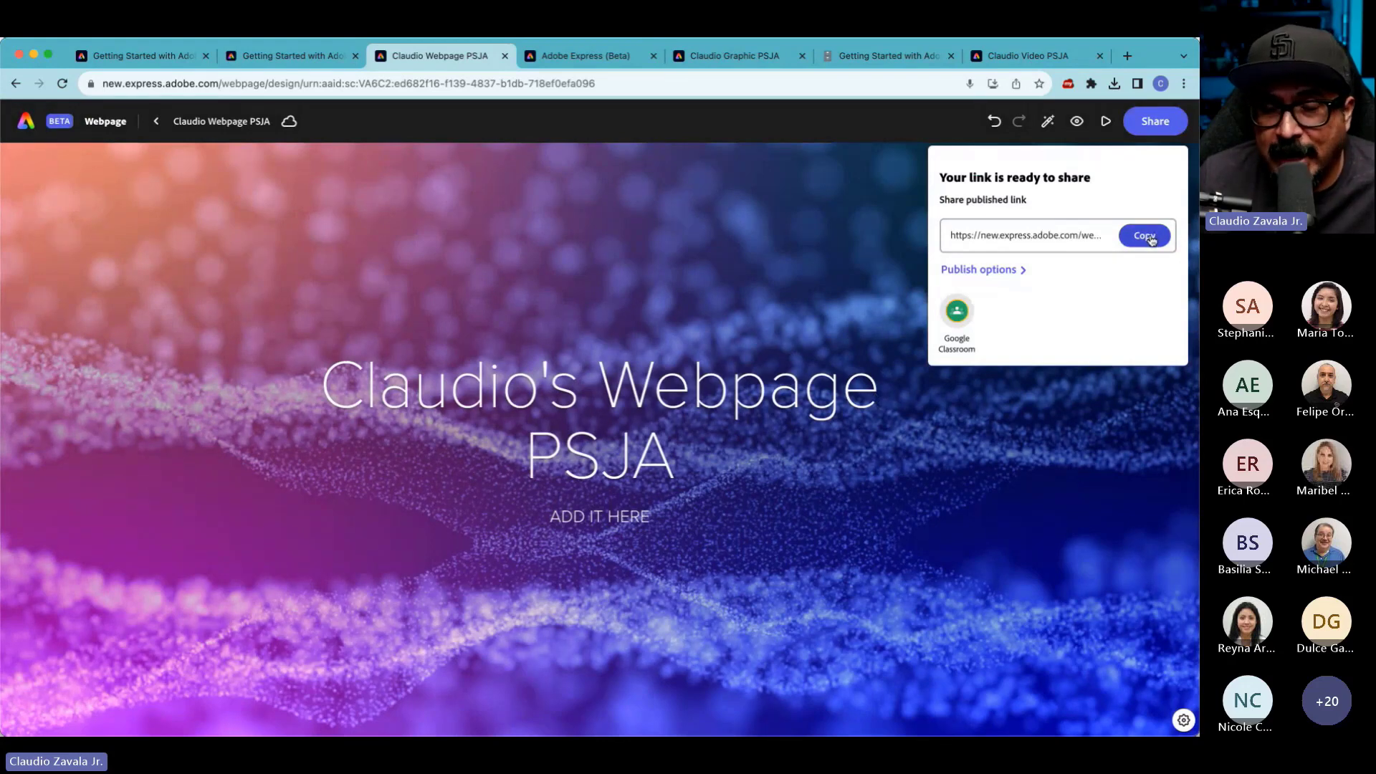
- Open the webpage's published link in a new browser tab
click(1128, 57)
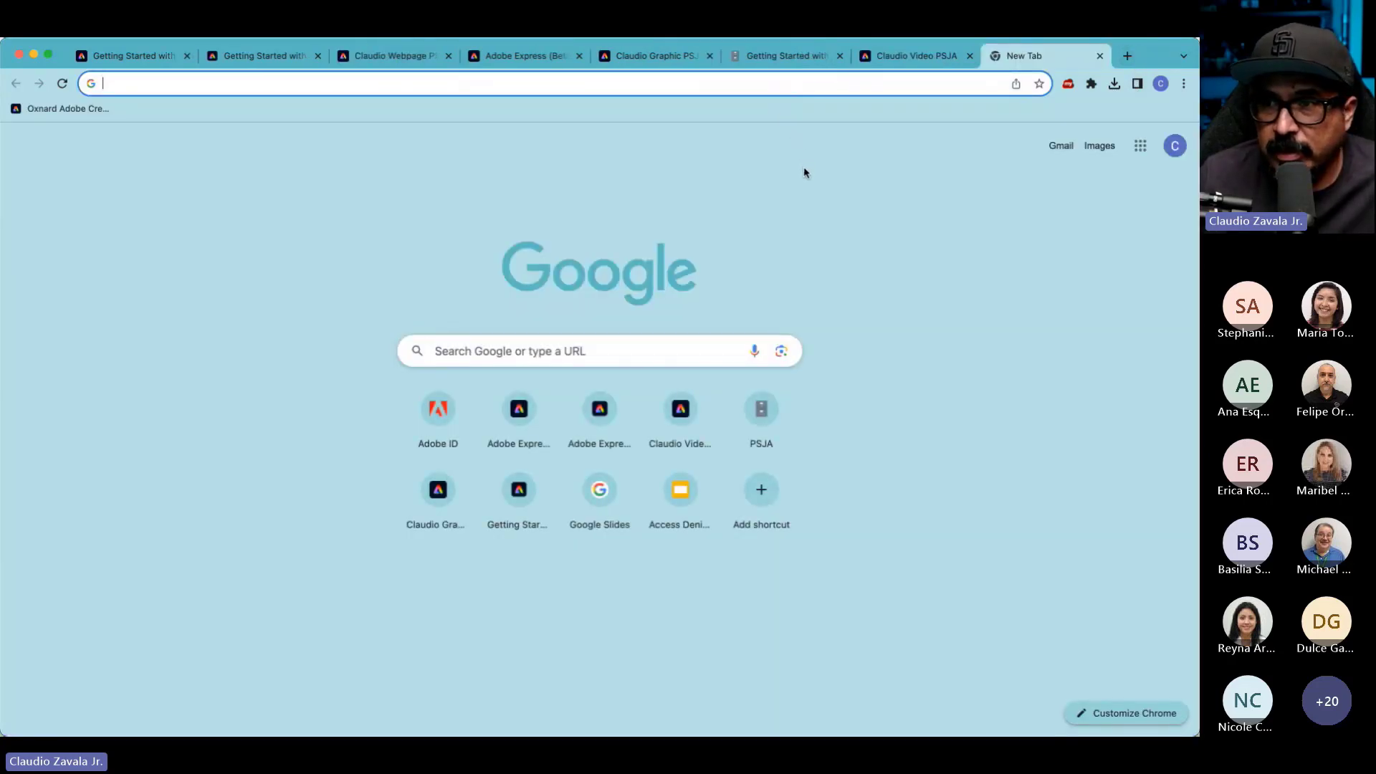
text(https://new.express.adobe.com/webpage/WmcF7A9J4DPZY)
key(Return)
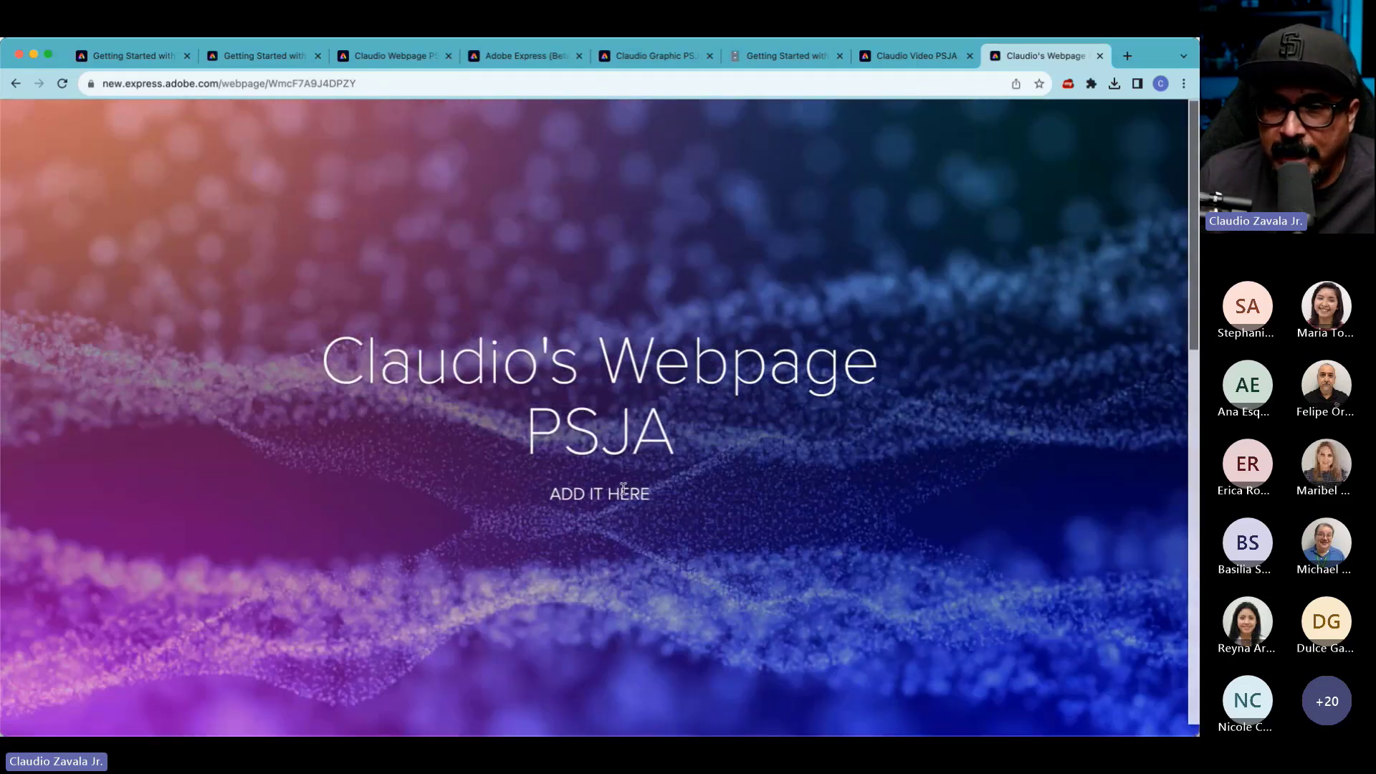
- Test the published page by enlarging and closing the infographic, and follow the classroom button to the welcome video
scroll(624, 488, down, 6)
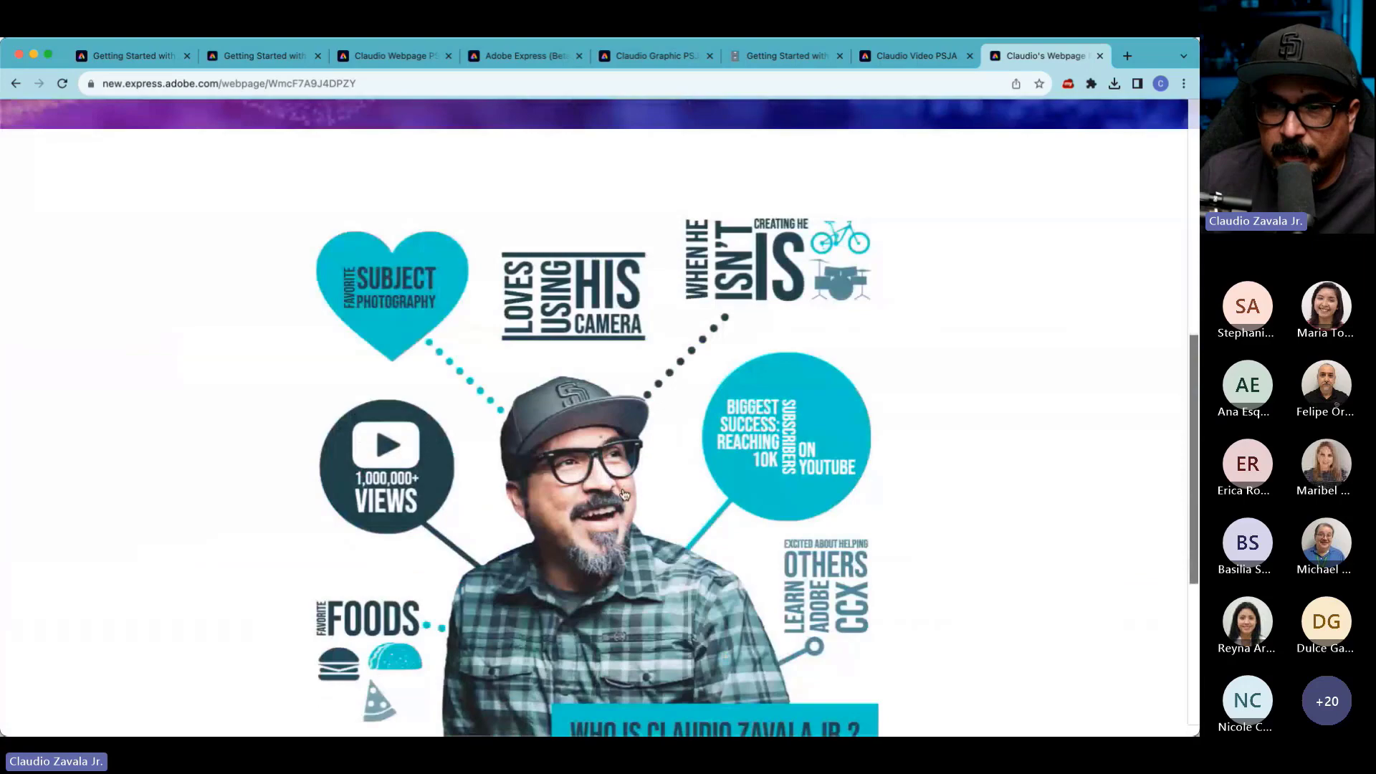
click(623, 492)
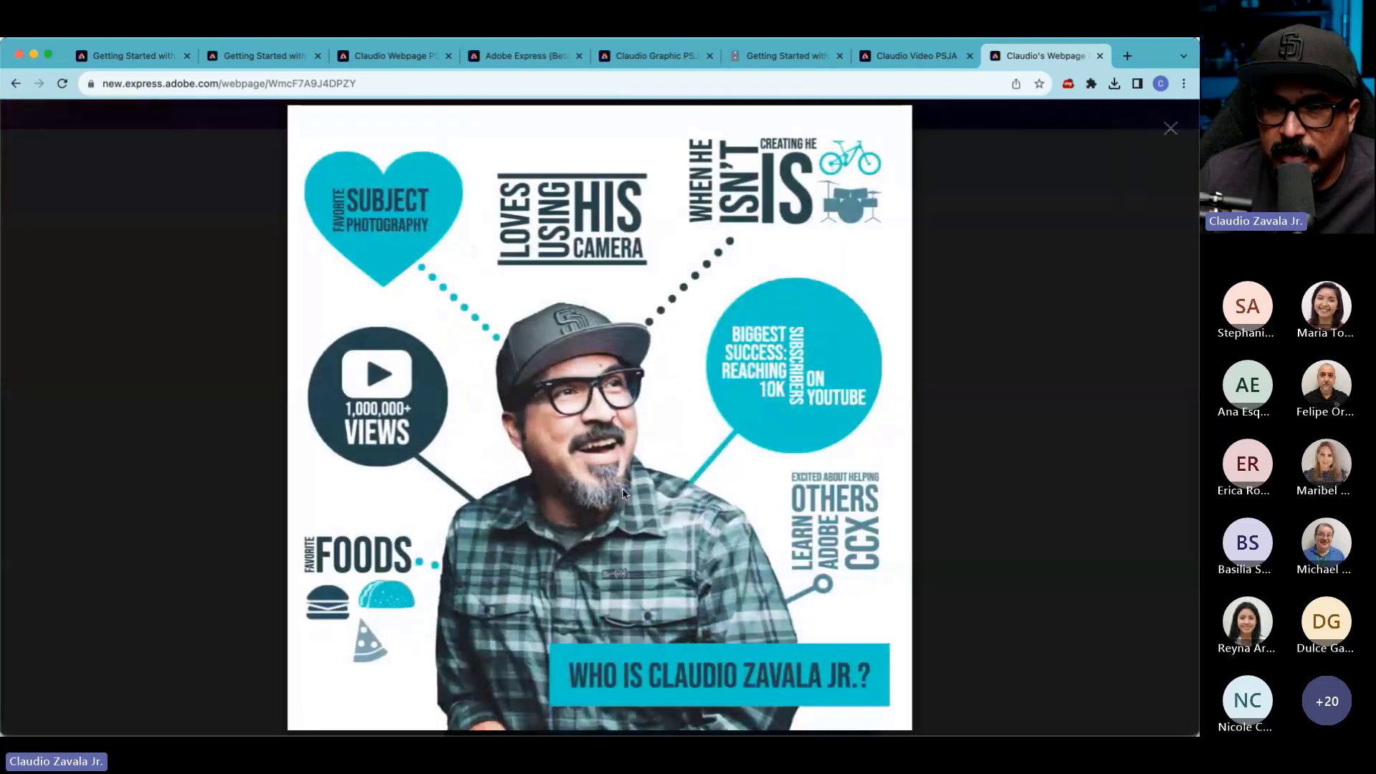
click(1169, 128)
scroll(1005, 292, down, 5)
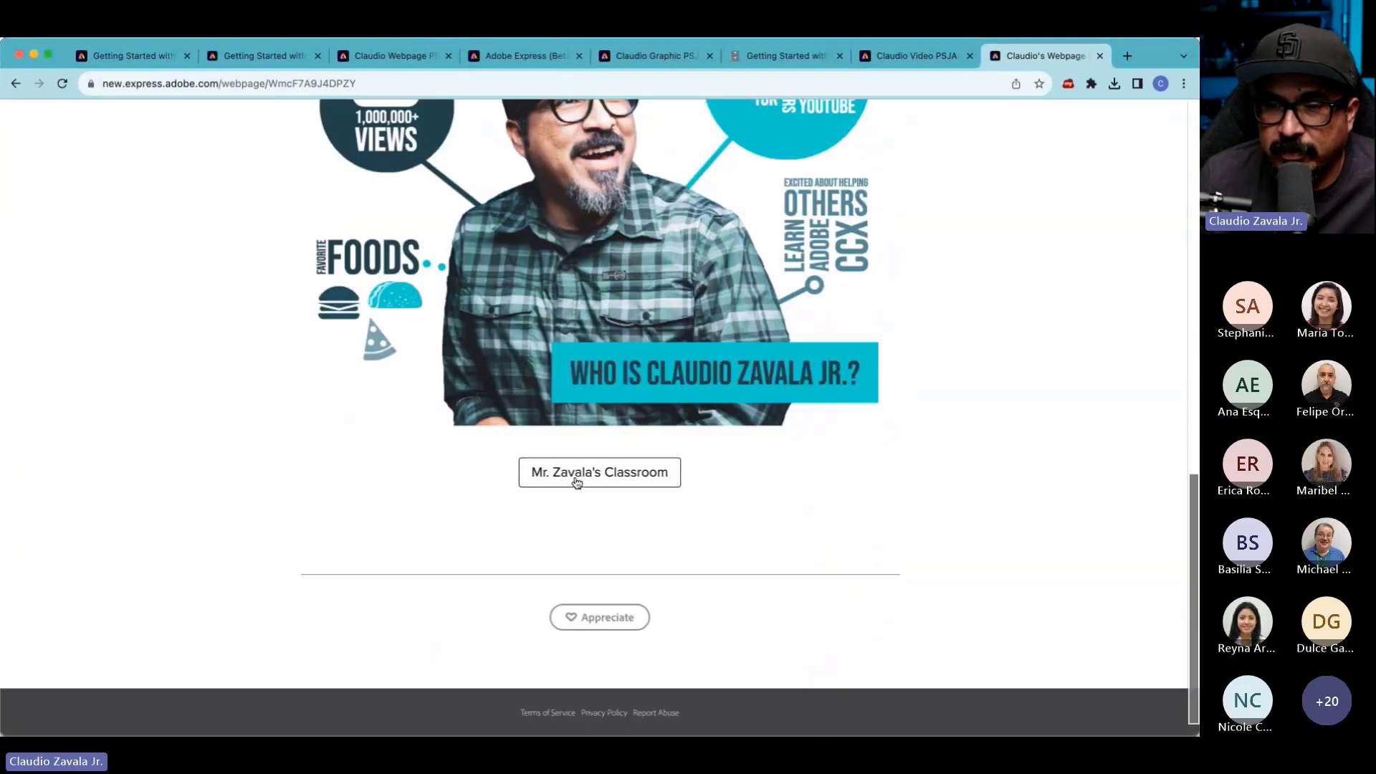
click(577, 483)
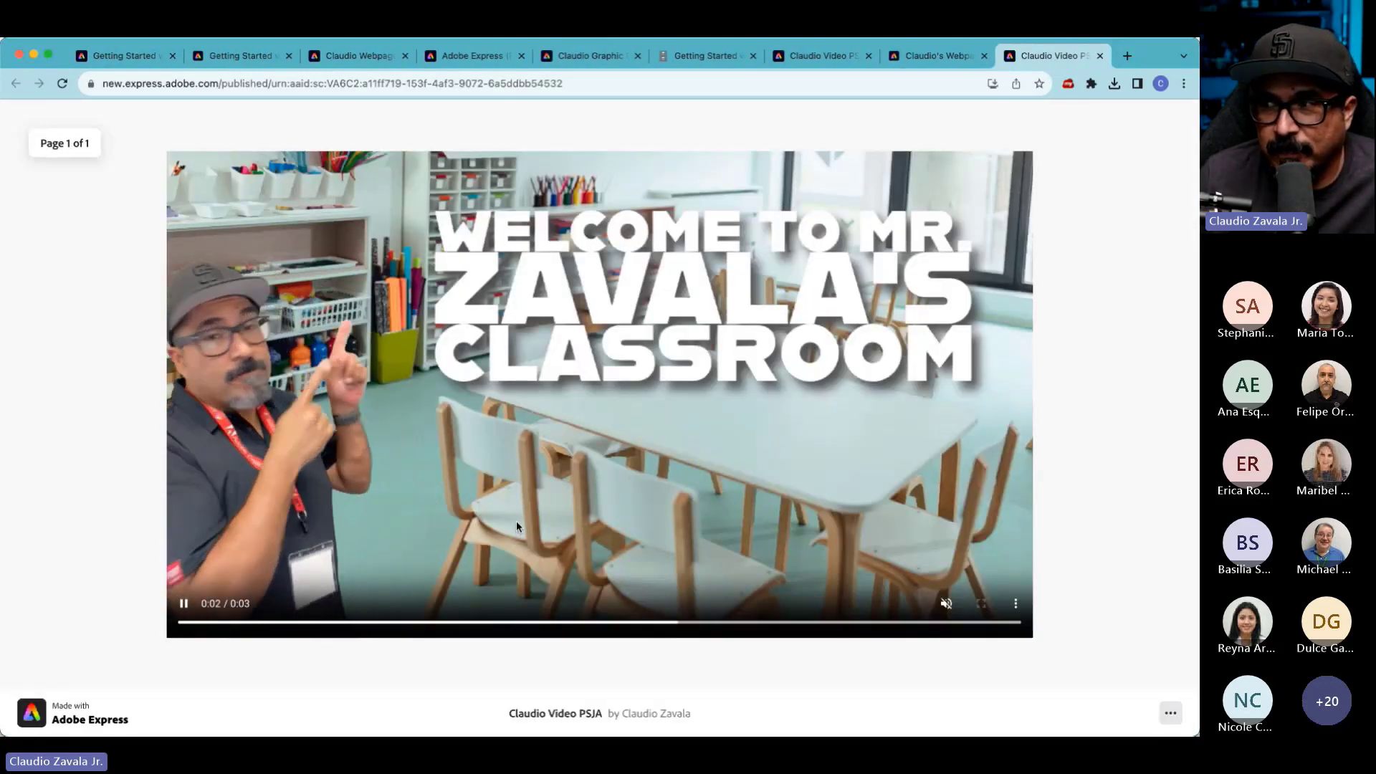
- Close the browser tabs showing the published video, webpage and graphic, and return to the webpage editor
key(super+w)
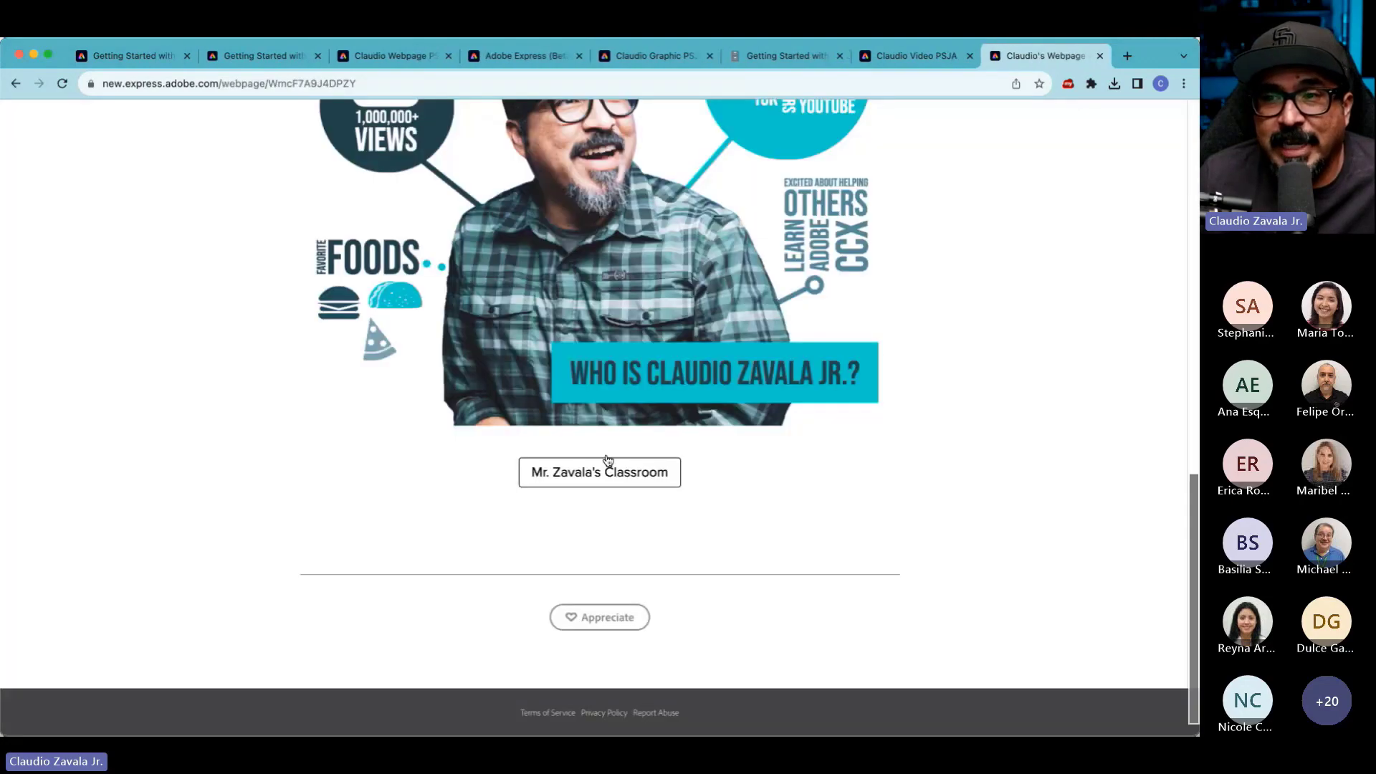
key(super+w)
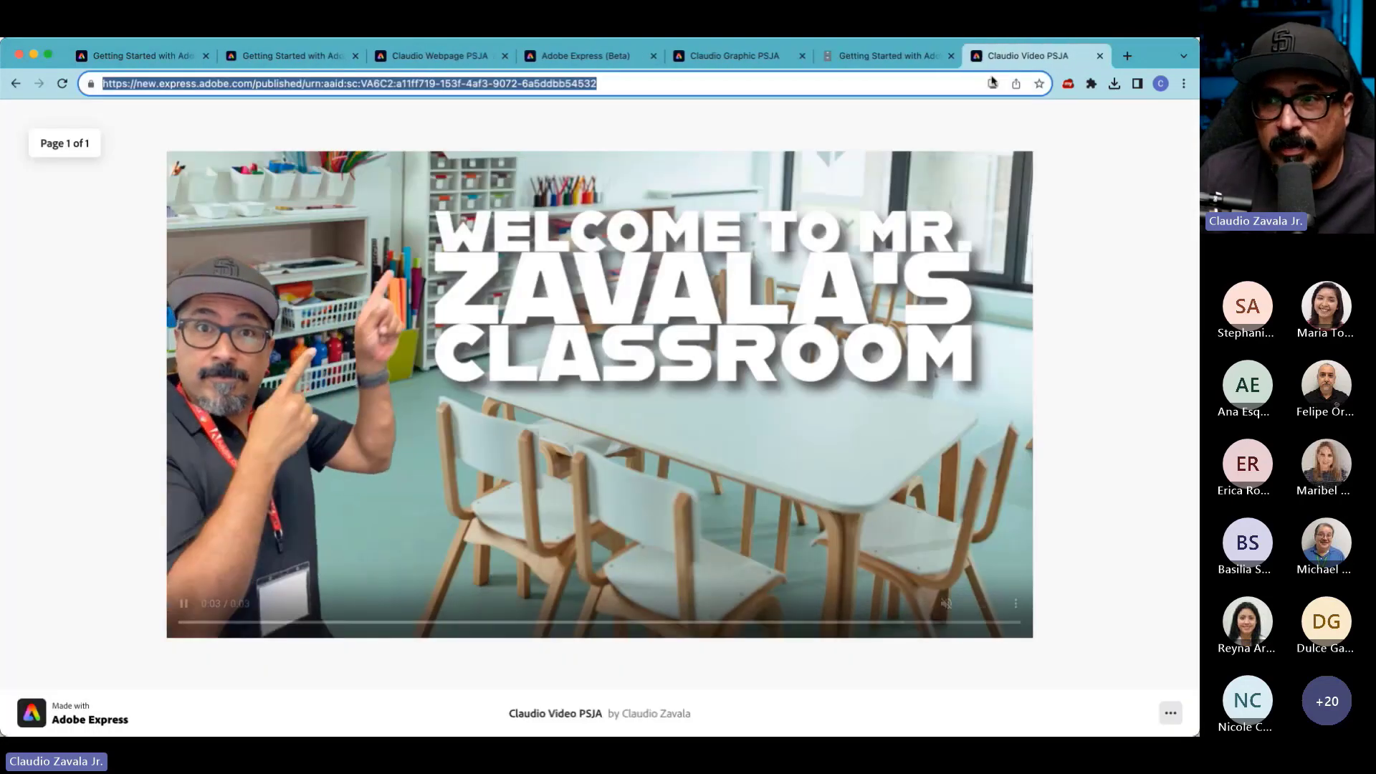
key(super+w)
click(879, 57)
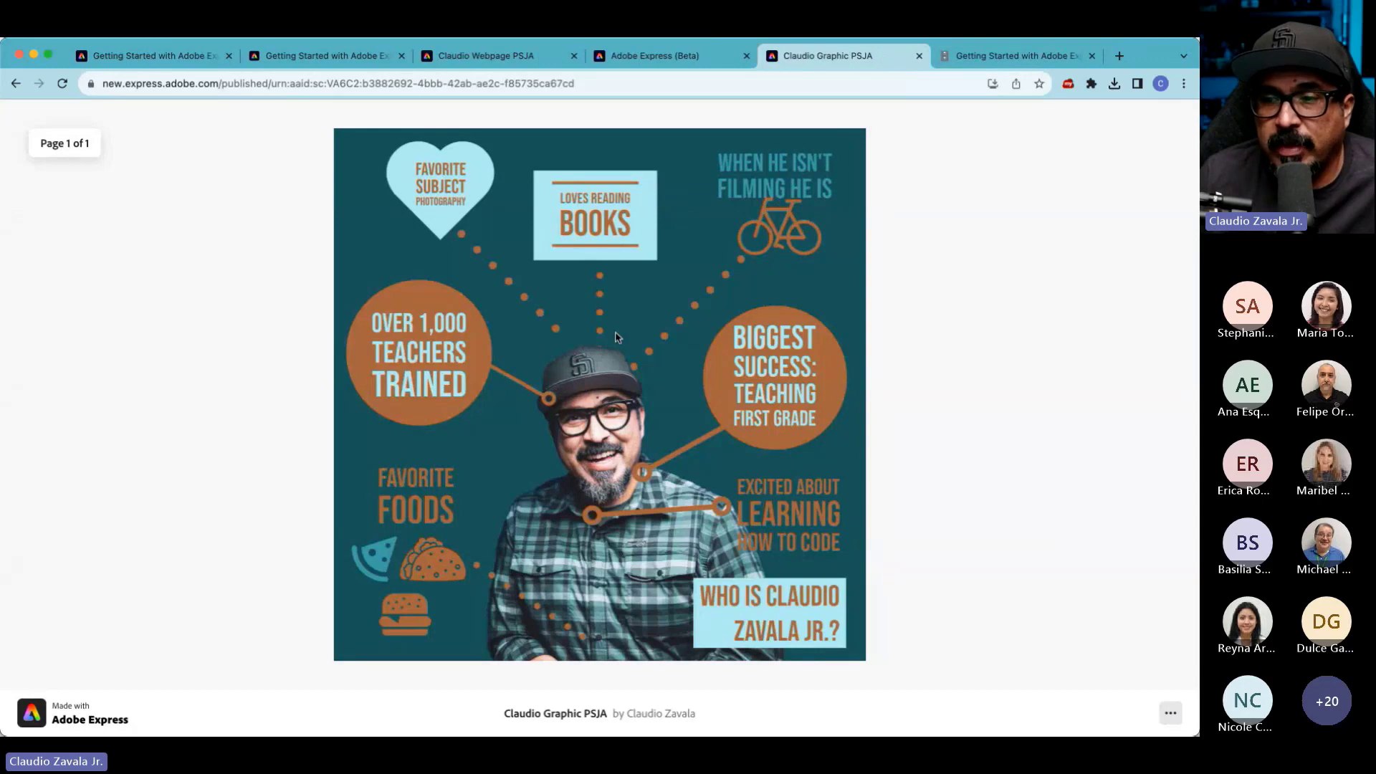
key(super+w)
click(647, 44)
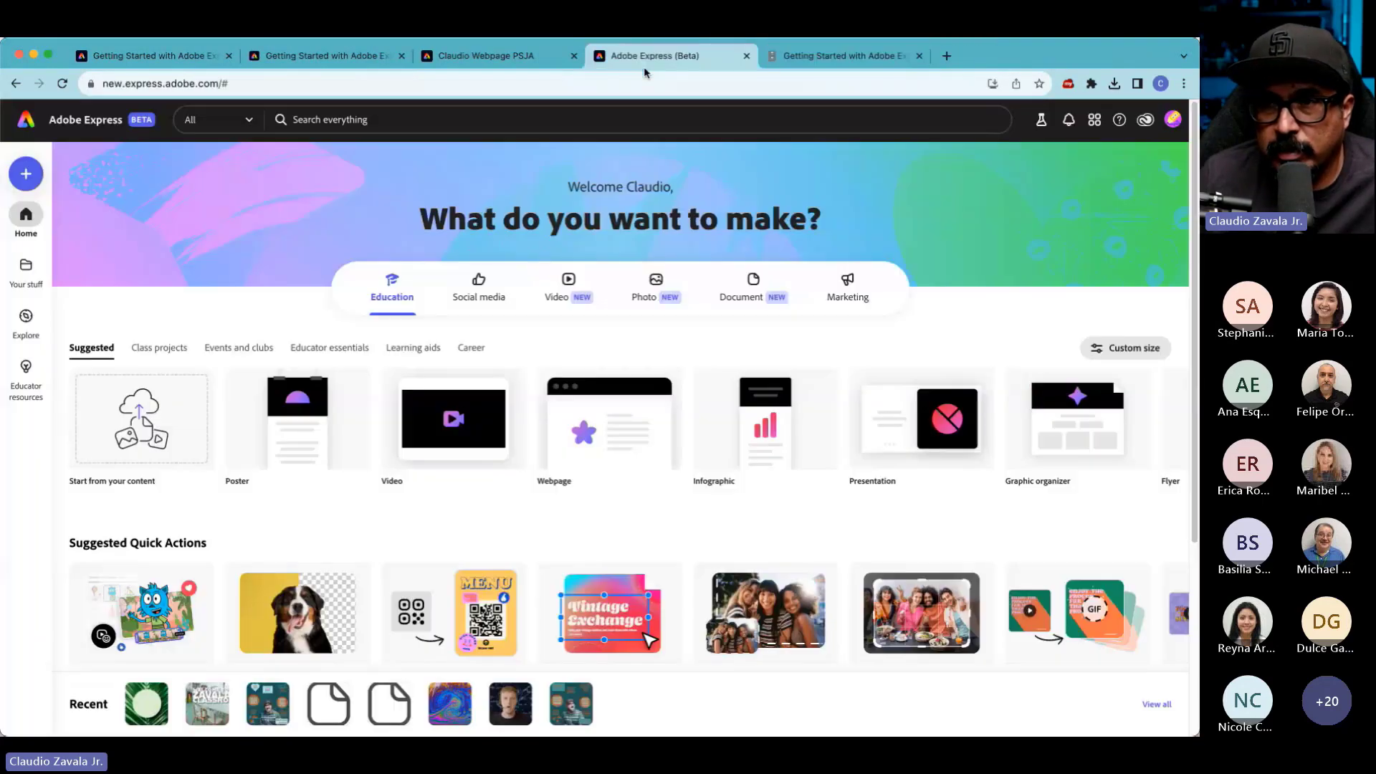
click(532, 60)
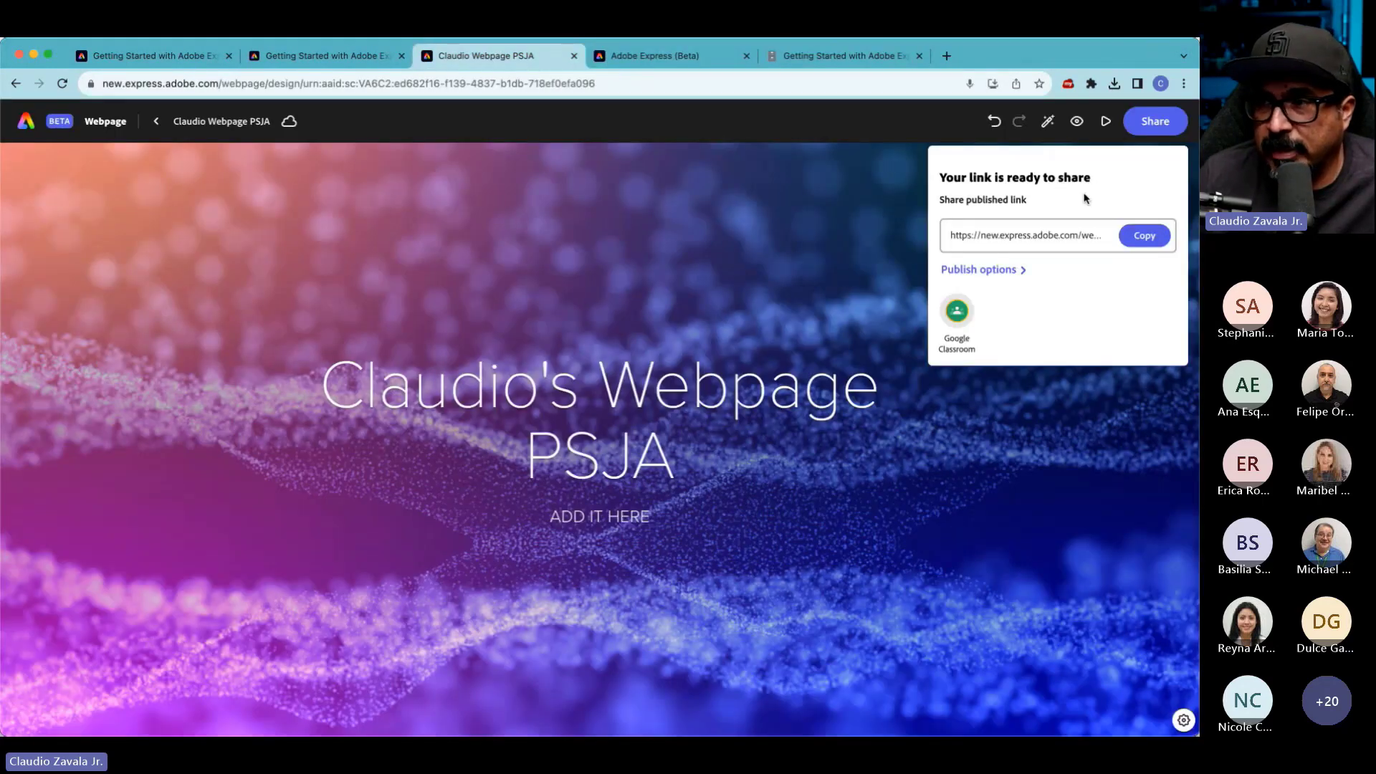
- Republish the webpage with the same publish options and copy its published link
click(1087, 451)
scroll(773, 493, down, 10)
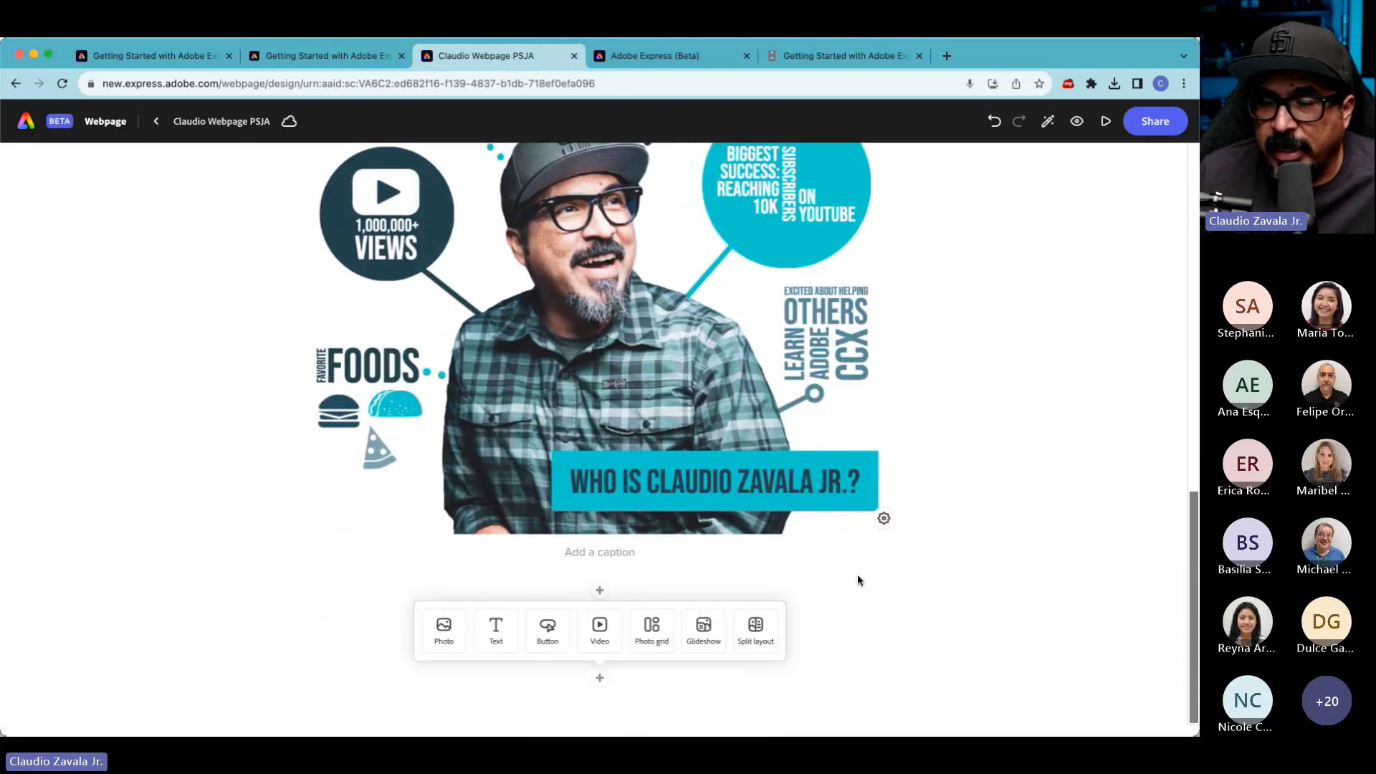
scroll(857, 574, up, 15)
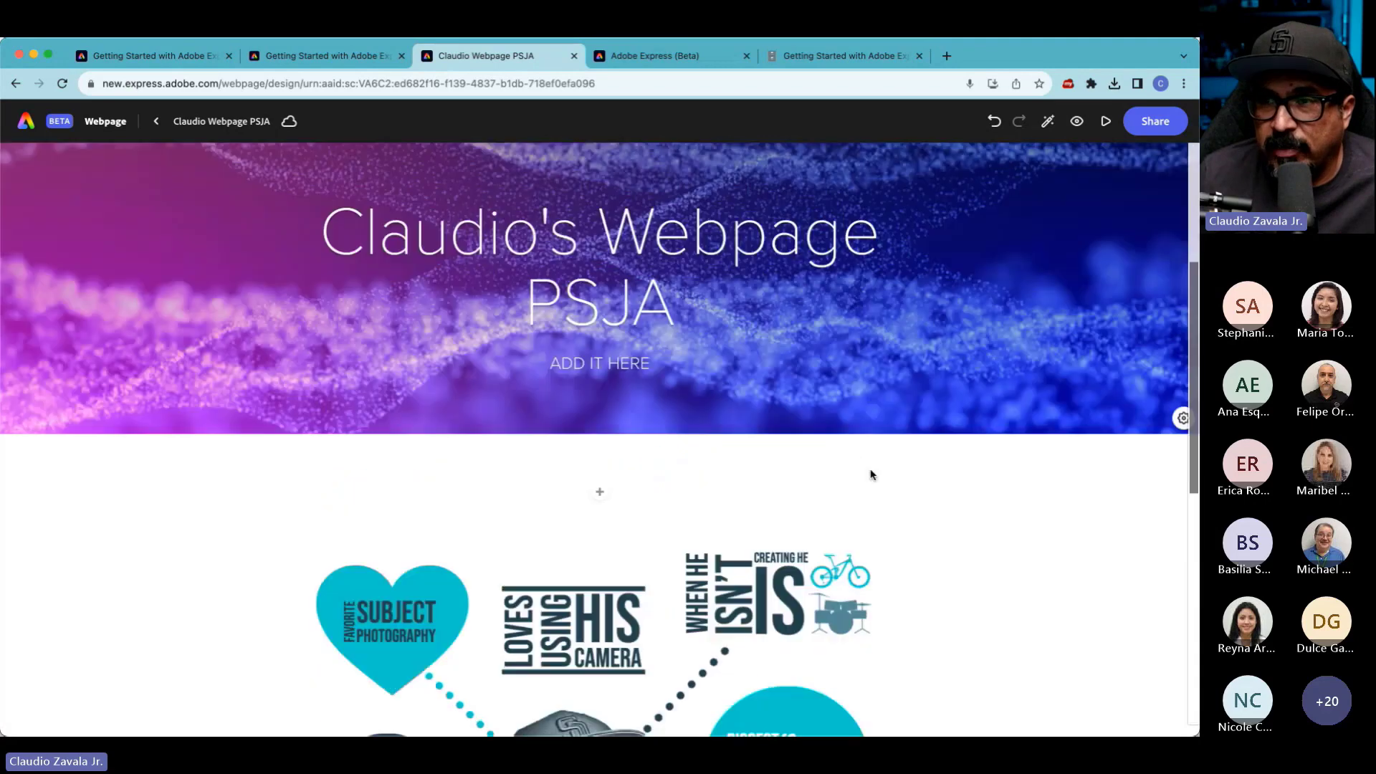
click(1150, 123)
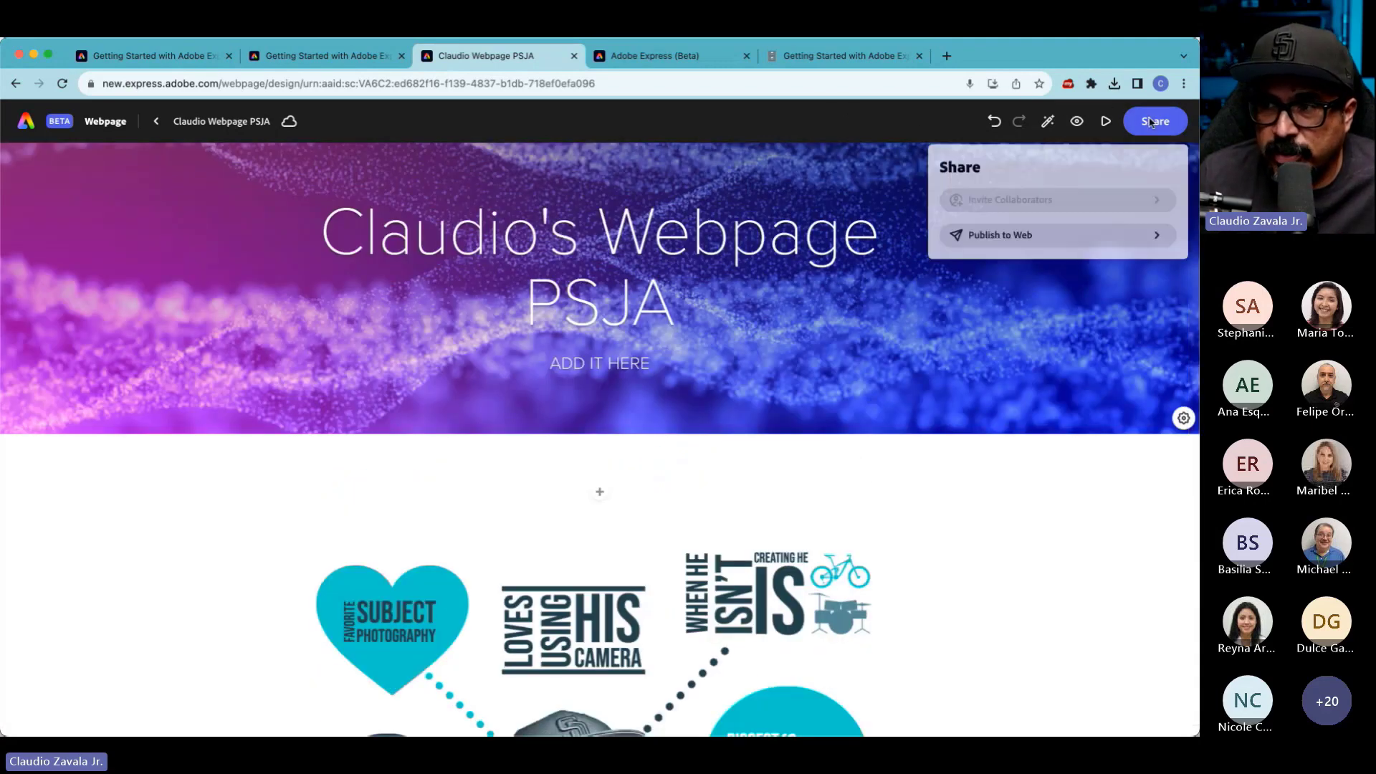
click(1066, 247)
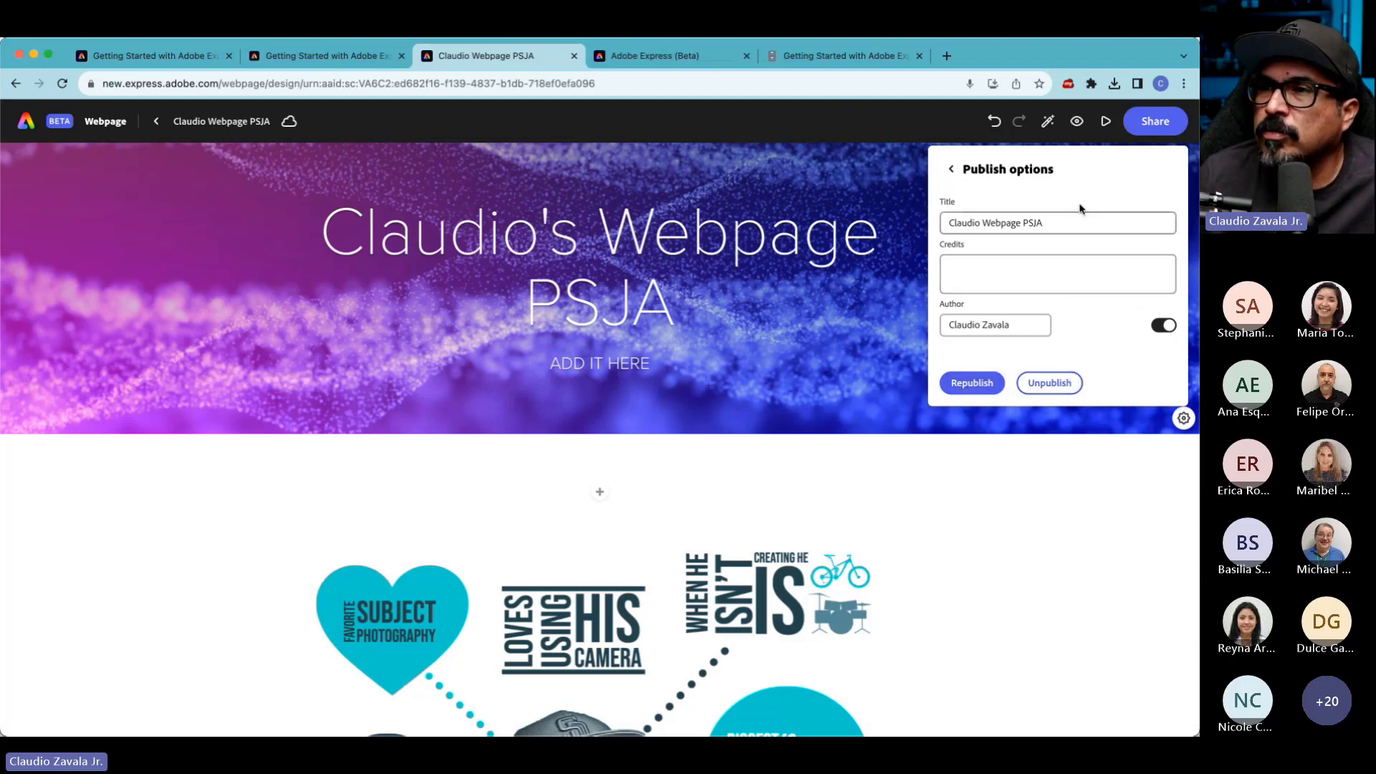
click(950, 169)
click(978, 236)
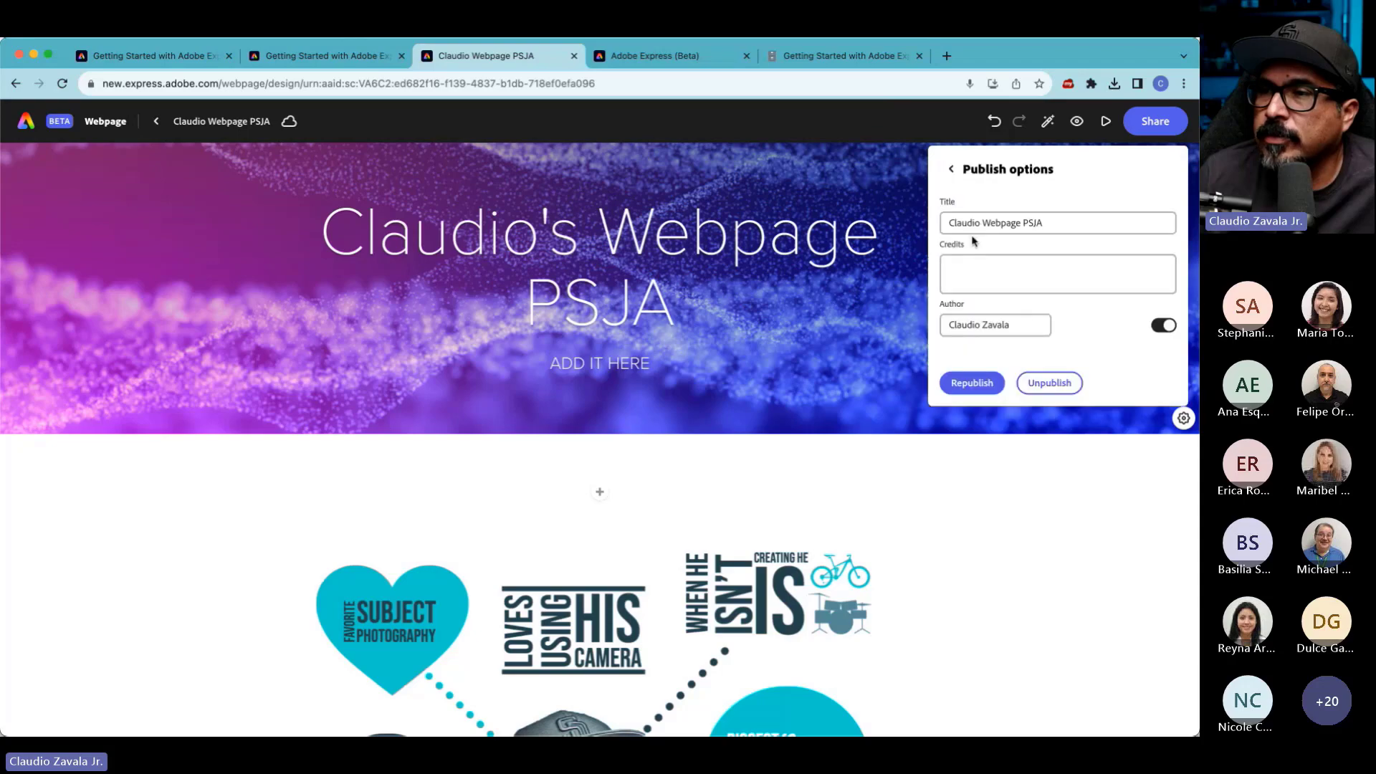
click(990, 391)
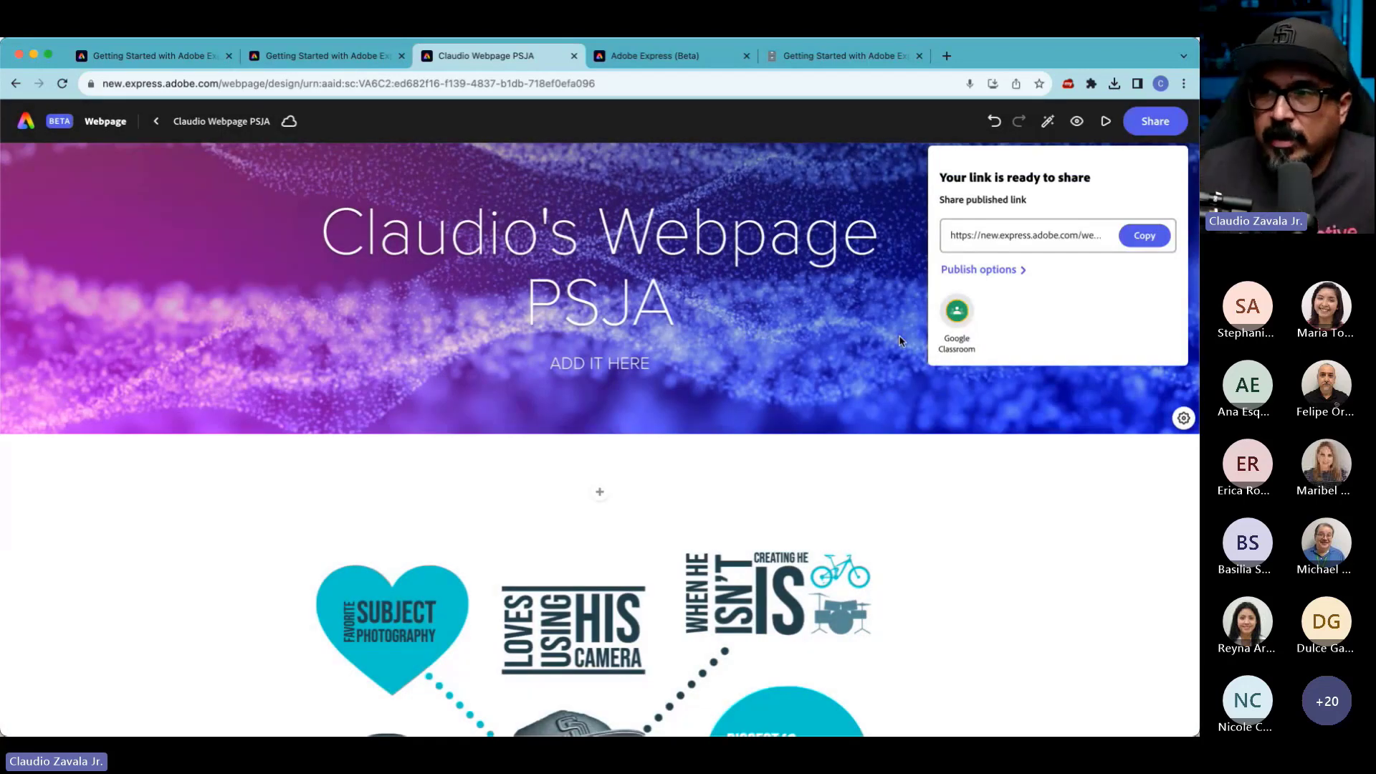
click(1154, 235)
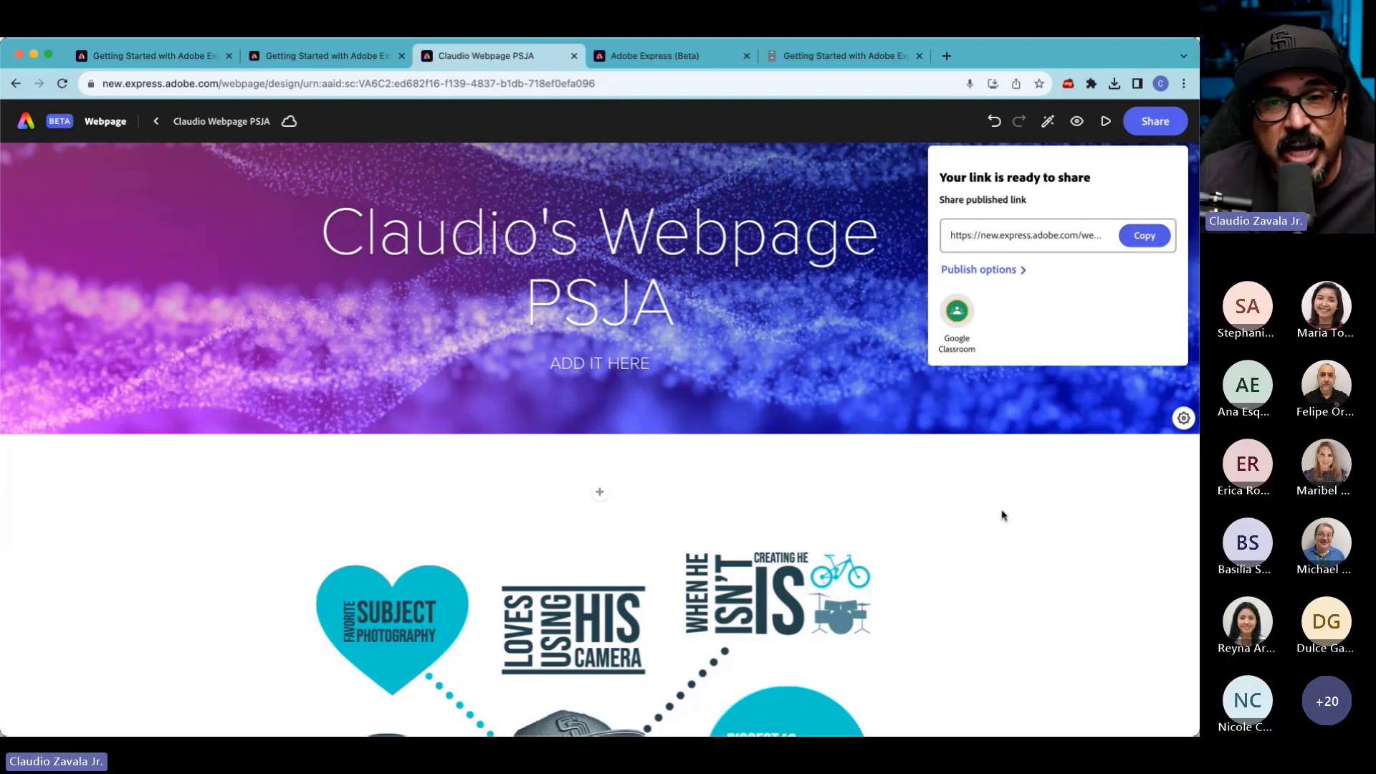
- Close the sharing options, look over the webpage from the classroom button up to the cover and return to the Adobe Express home page
click(993, 577)
scroll(978, 570, down, 10)
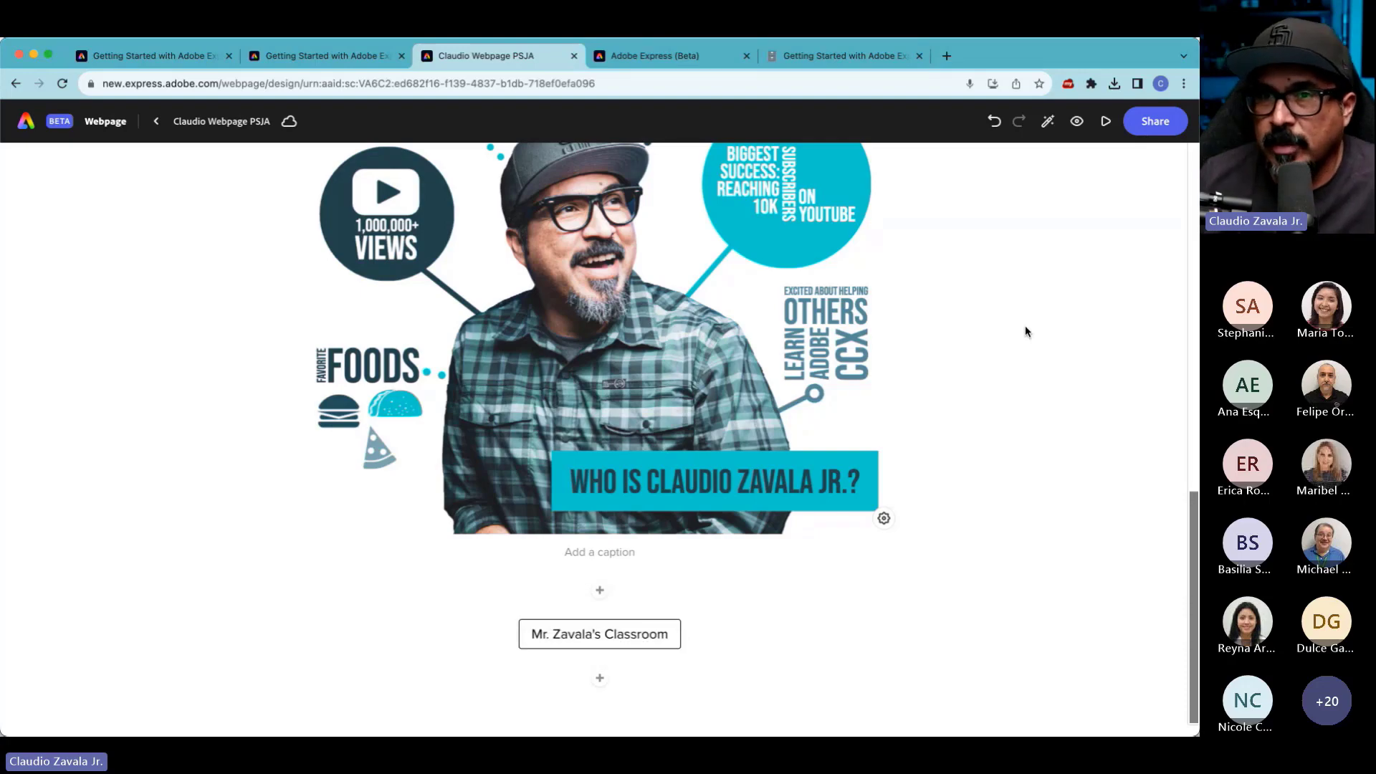
scroll(1025, 327, up, 2)
scroll(1024, 331, up, 5)
scroll(1024, 331, down, 7)
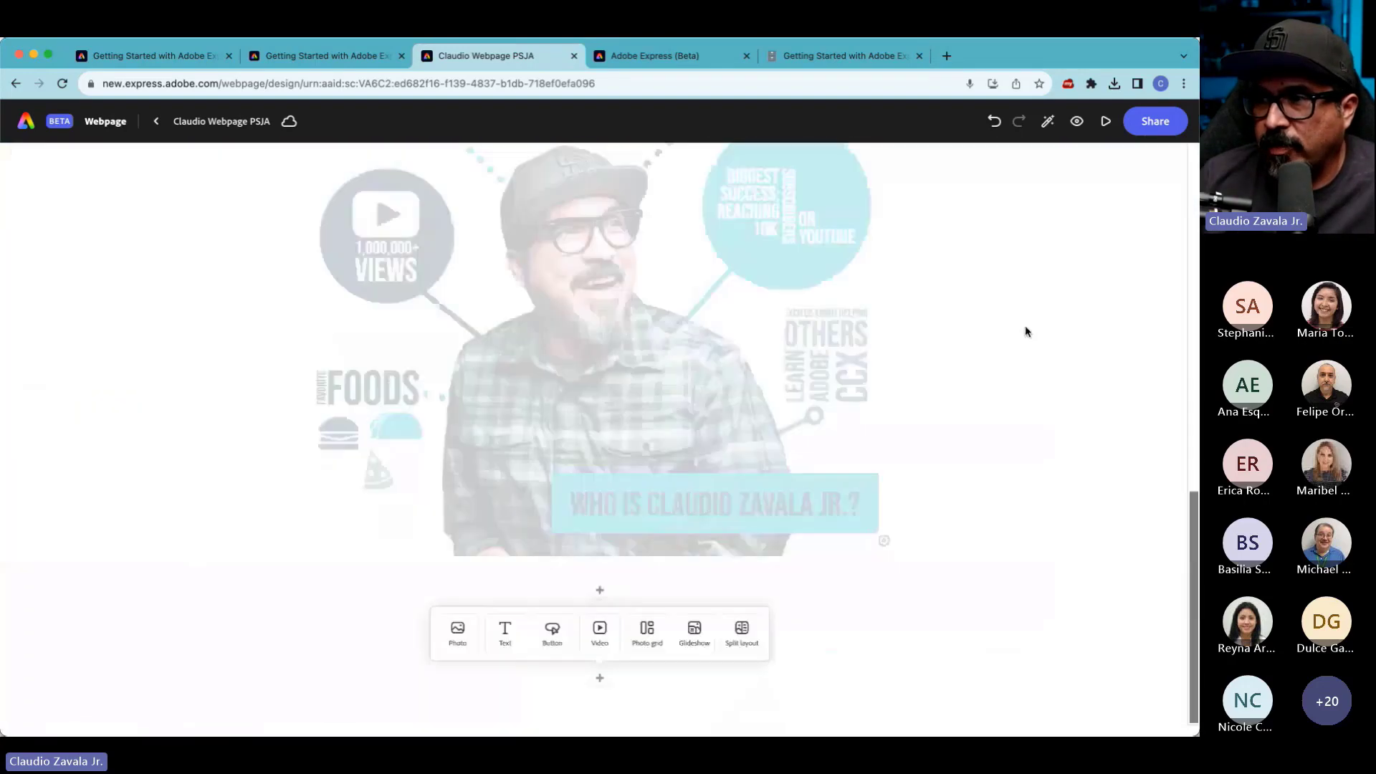
scroll(1024, 331, up, 8)
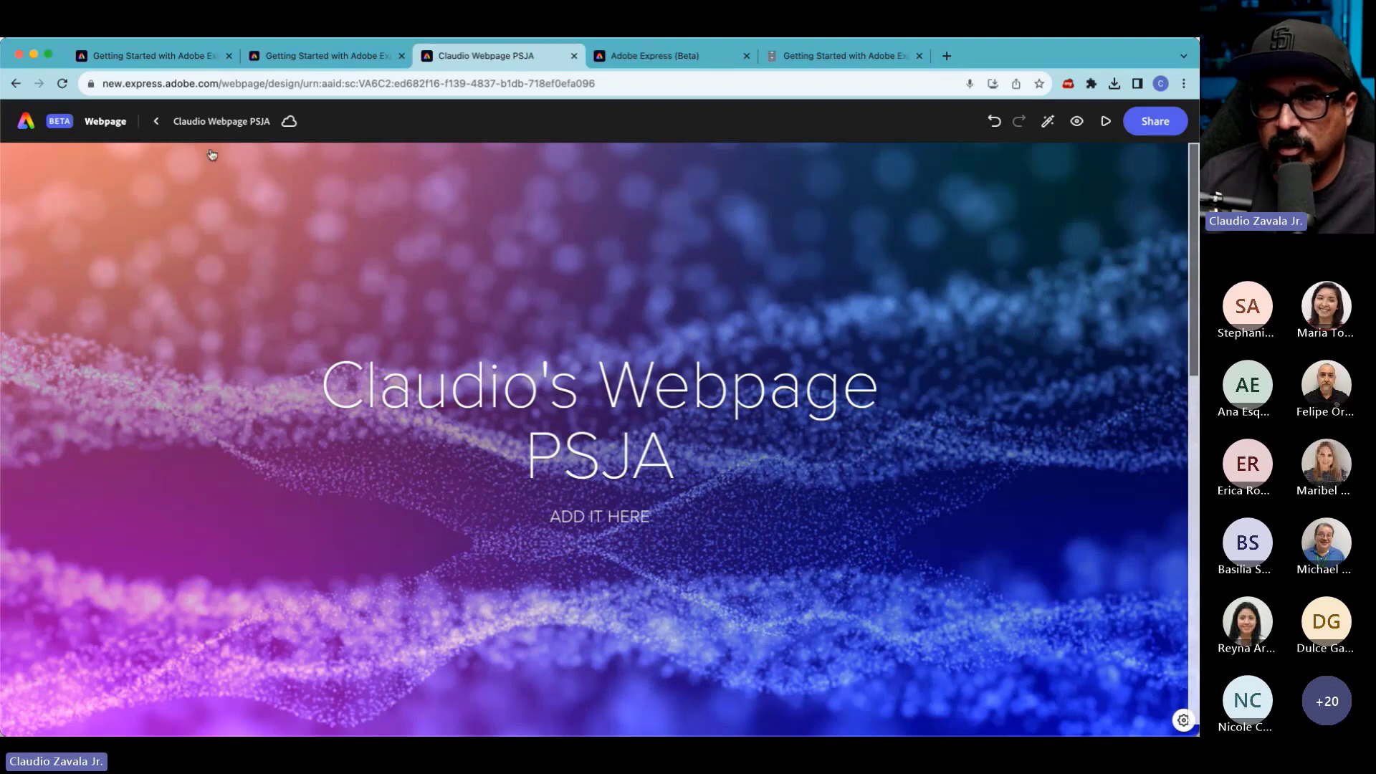
click(29, 122)
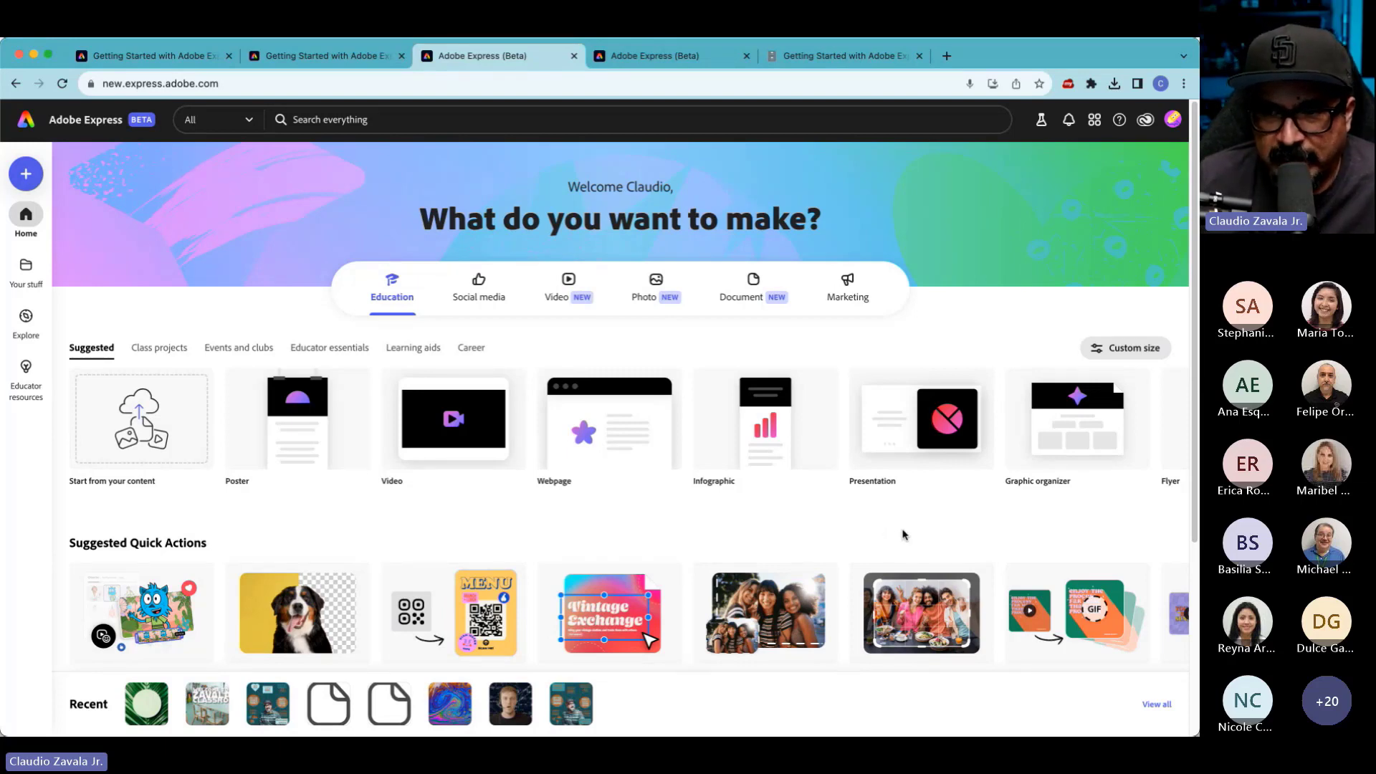
- Switch to the published Getting Started page and browse from the "Creating portfolios of learning" section to the embedded video examples
click(304, 68)
scroll(426, 332, down, 5)
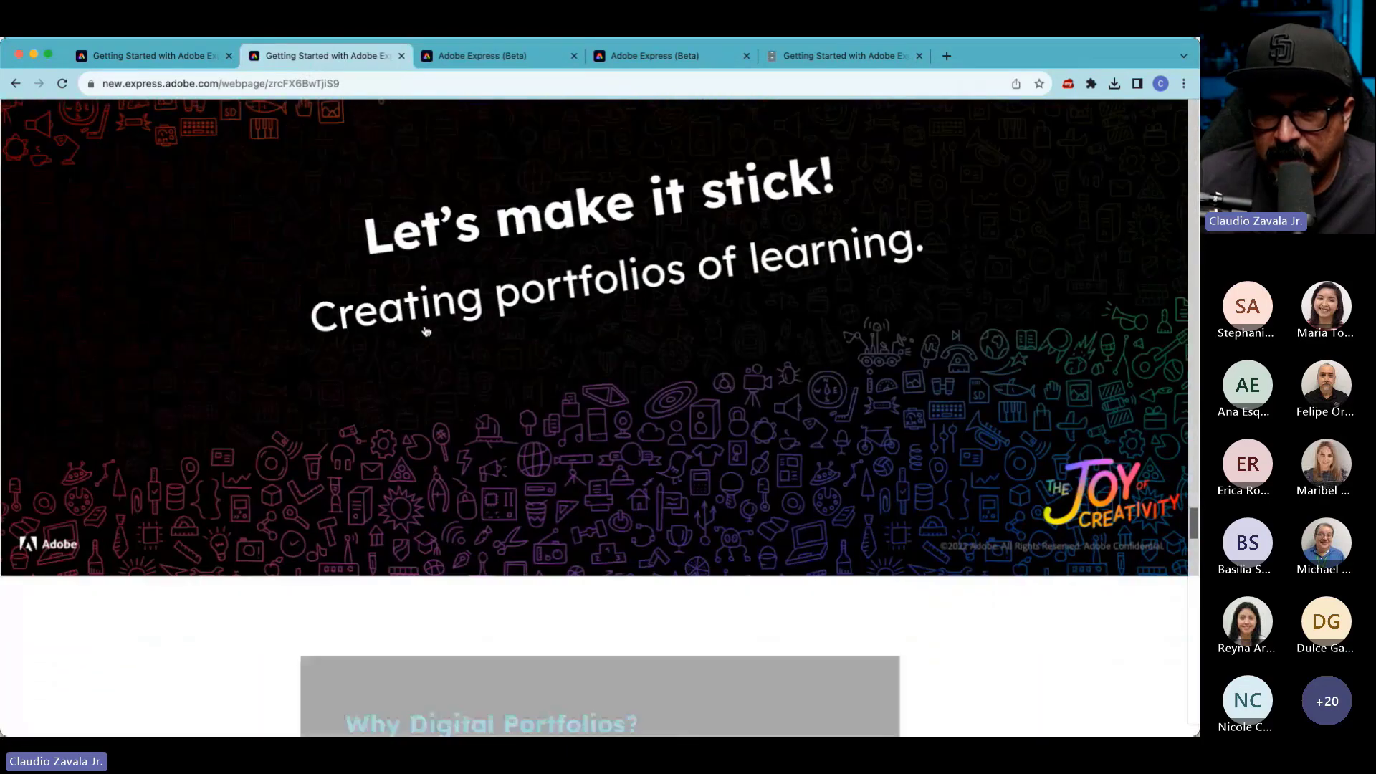
scroll(426, 331, down, 10)
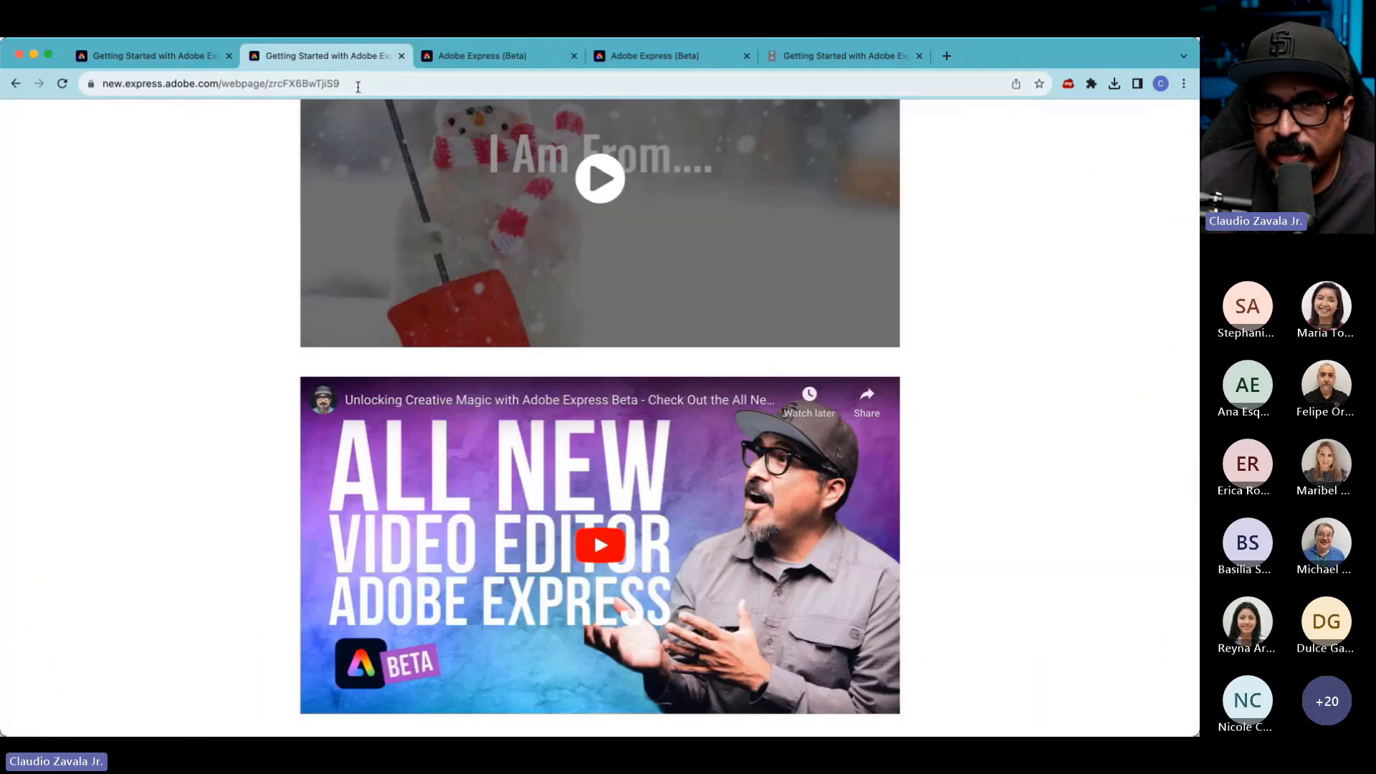
- Select the Getting Started page's web address and look back over the page from the Visible Thinking section to the embedded Adobe Express video
click(358, 87)
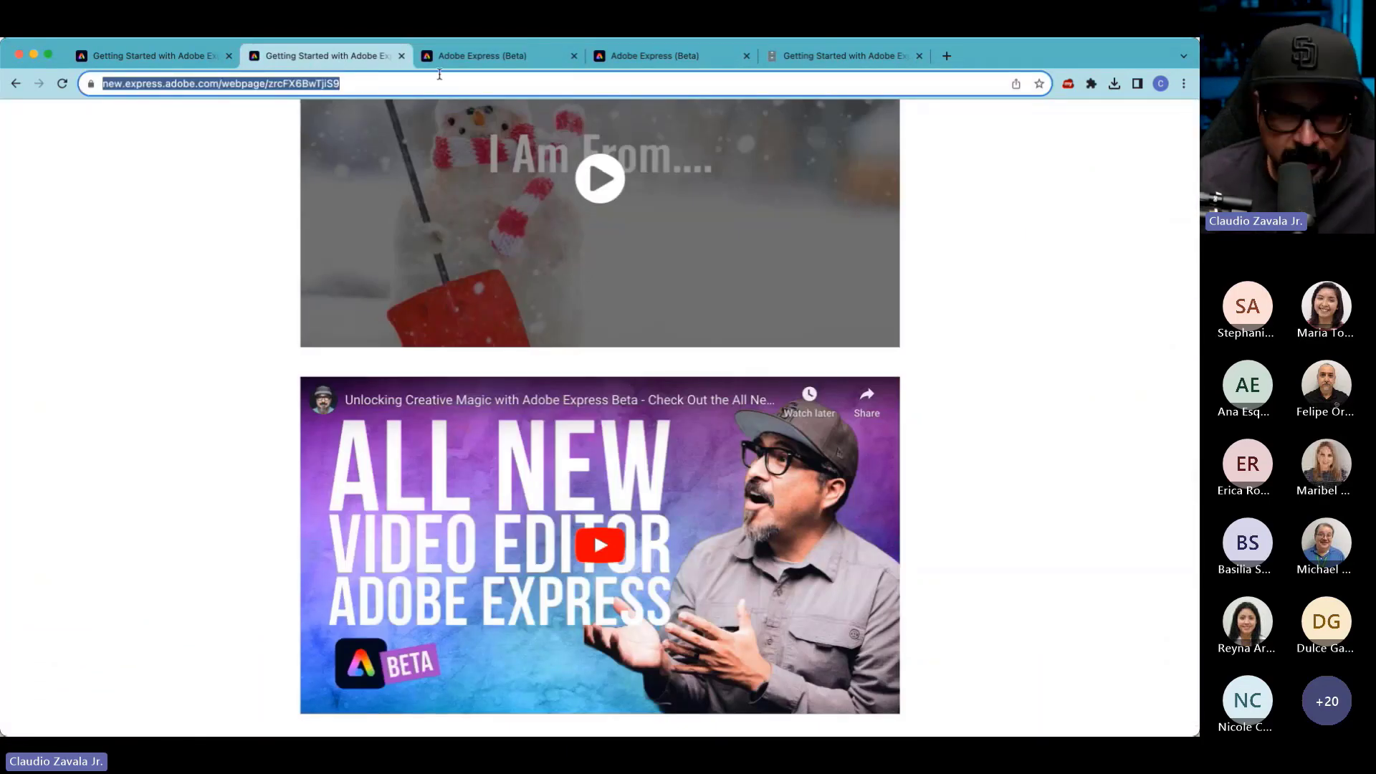
key(super+Tab)
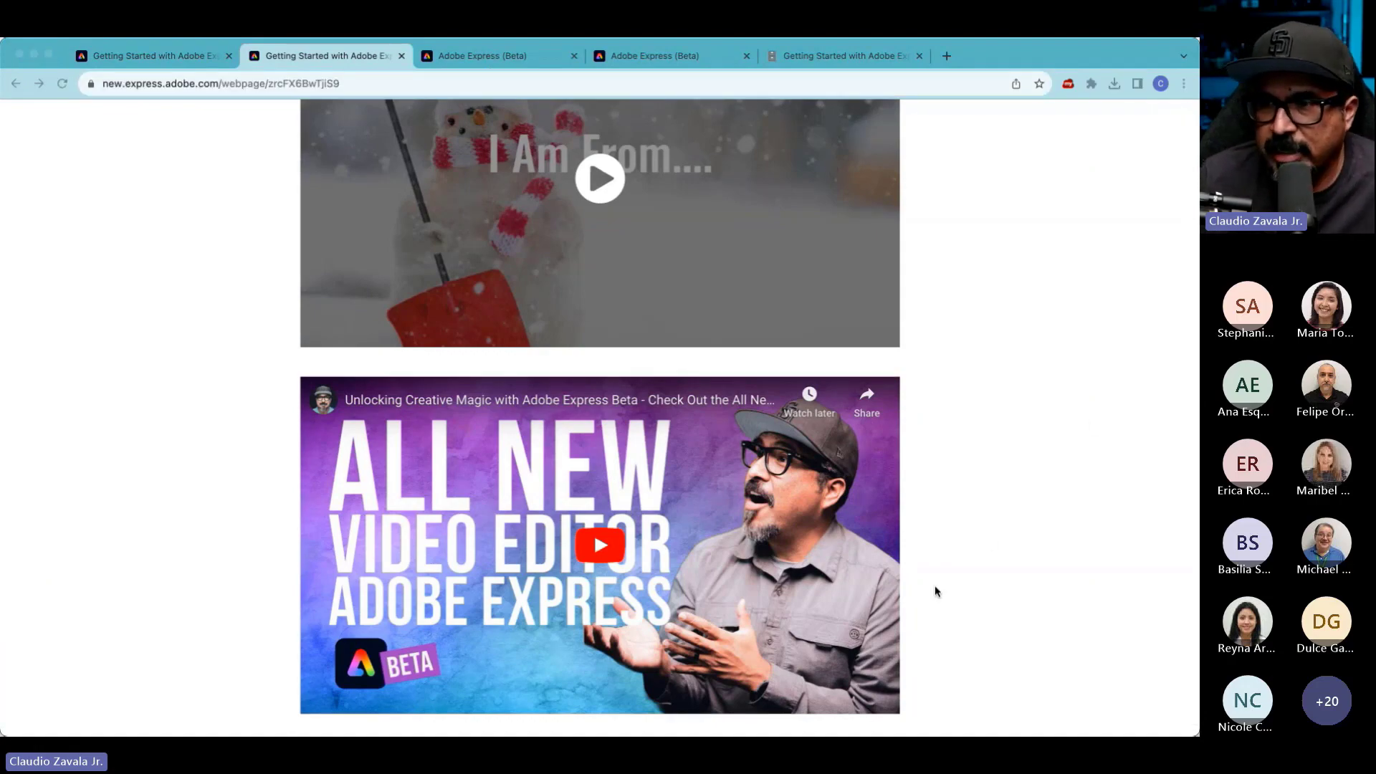
scroll(934, 585, up, 15)
scroll(935, 584, up, 10)
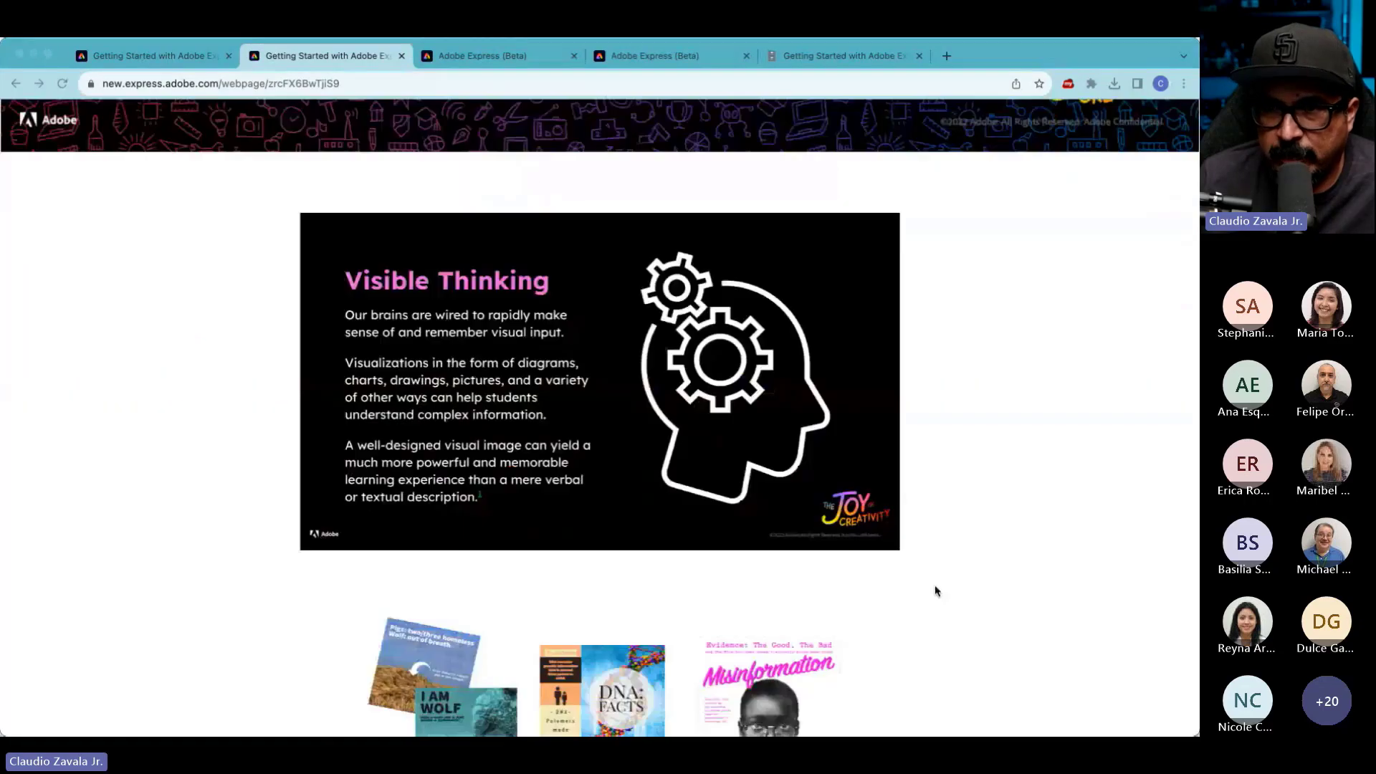
scroll(936, 582, down, 10)
scroll(935, 588, down, 15)
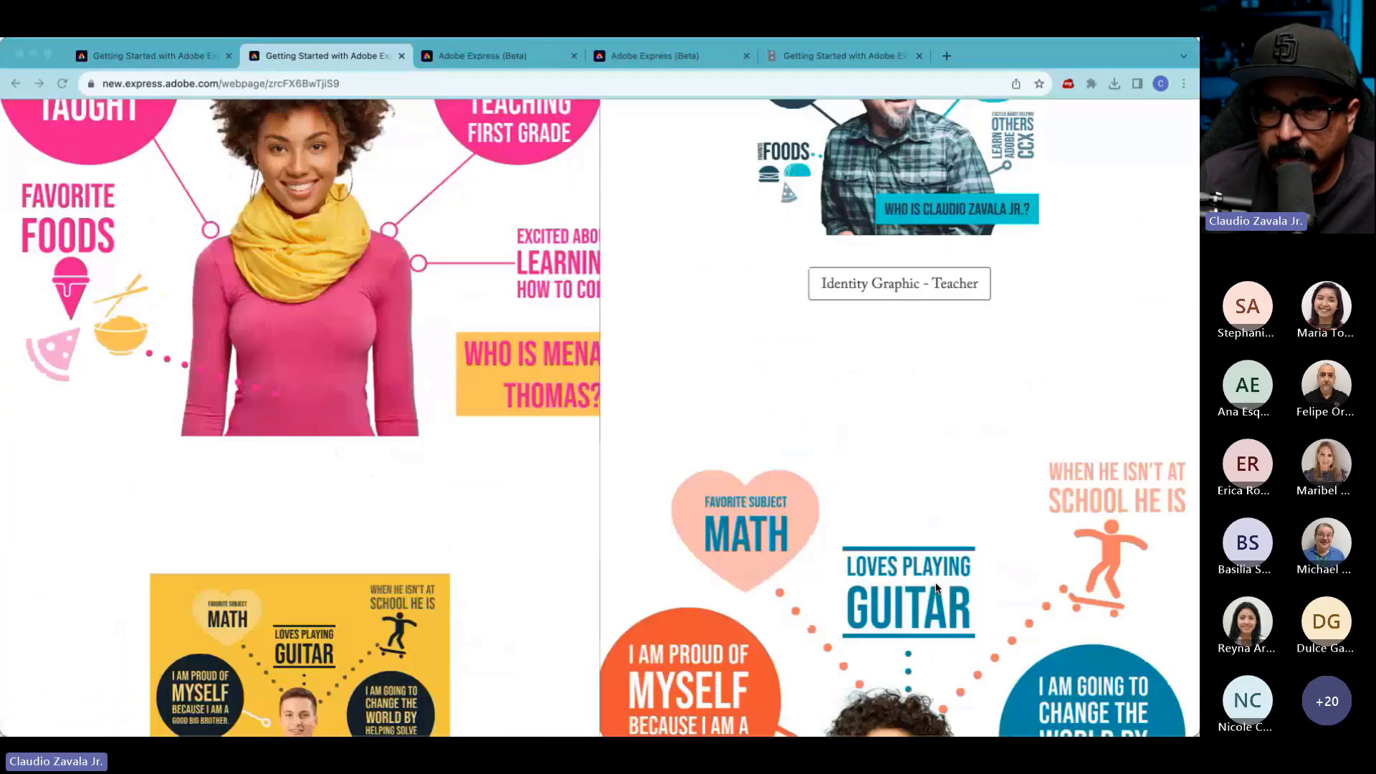
scroll(936, 585, down, 15)
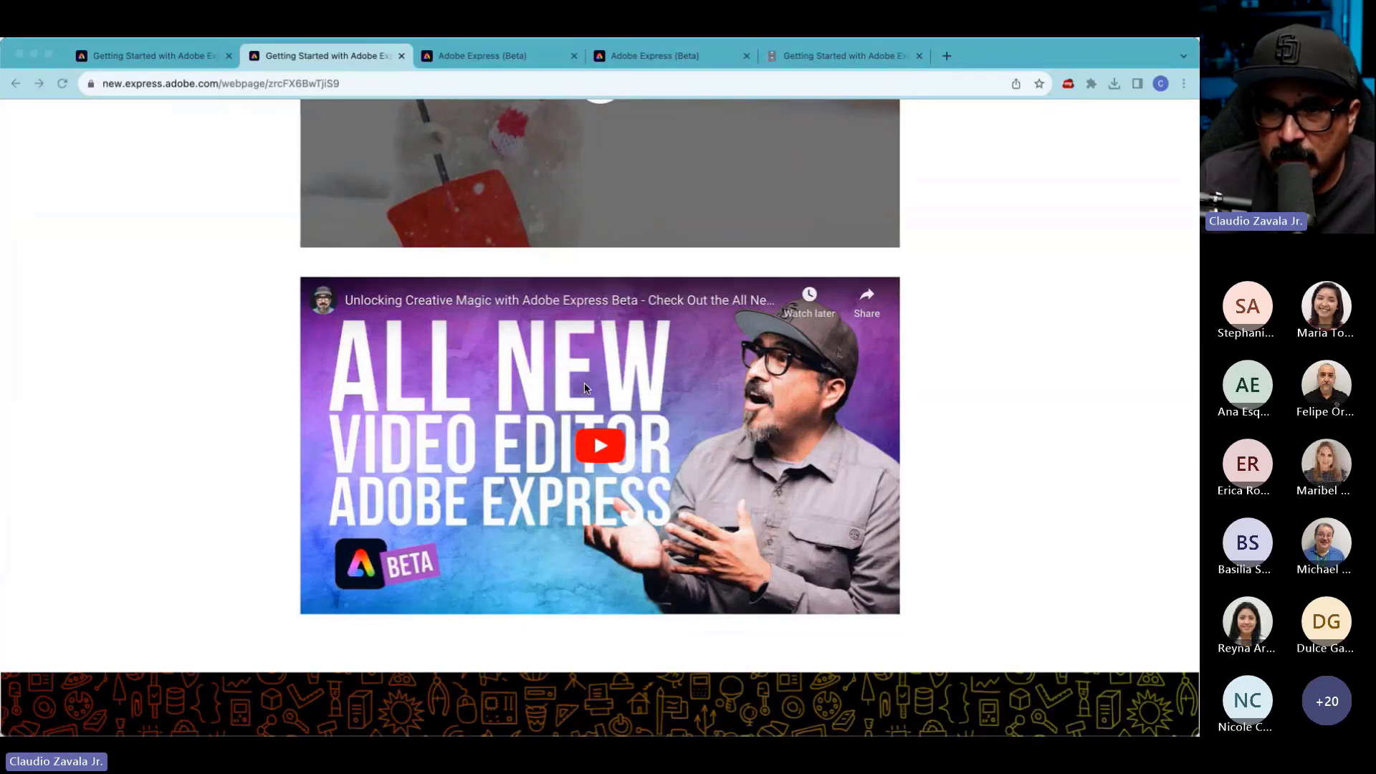
click(1102, 462)
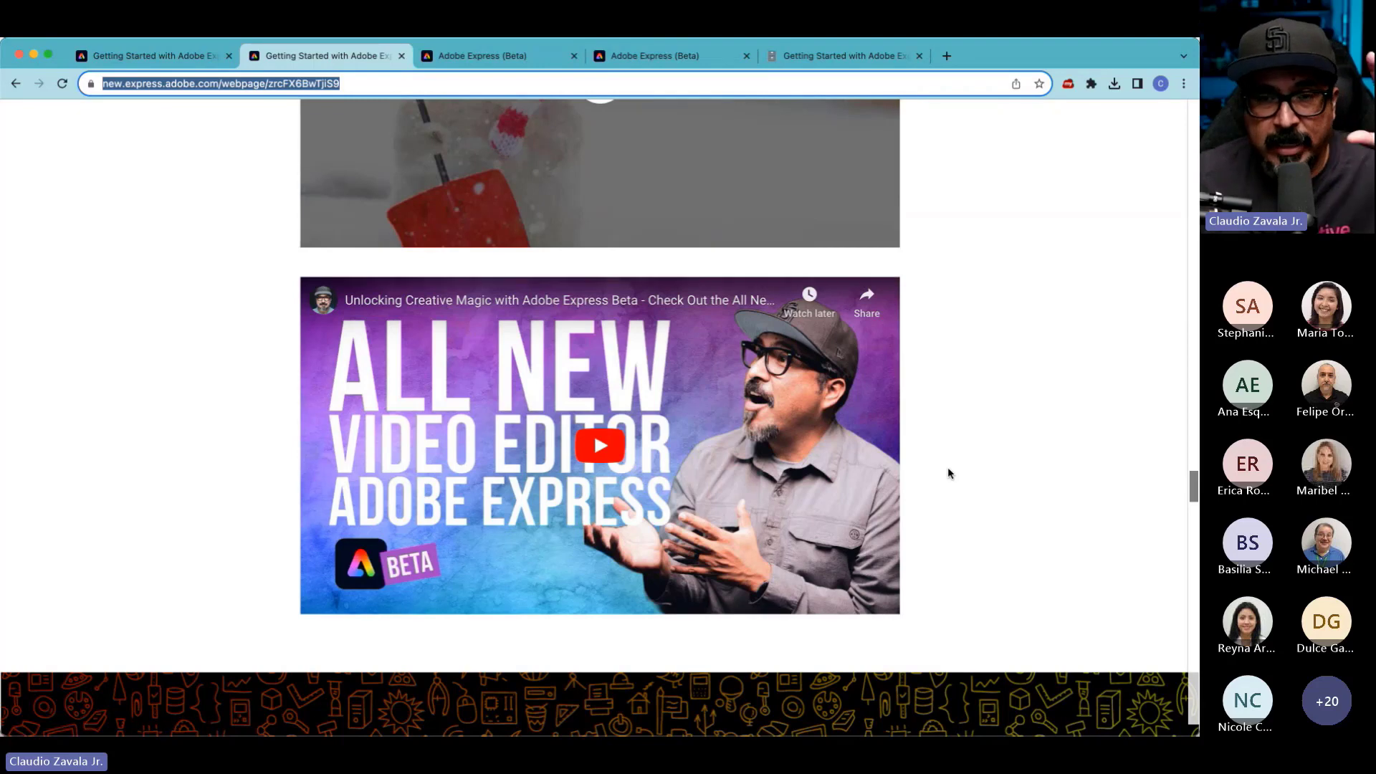
- Browse the Getting Started page from the embedded video through the student portfolio example and Next Steps resources to the bit.ly short-link banner
scroll(947, 471, down, 1)
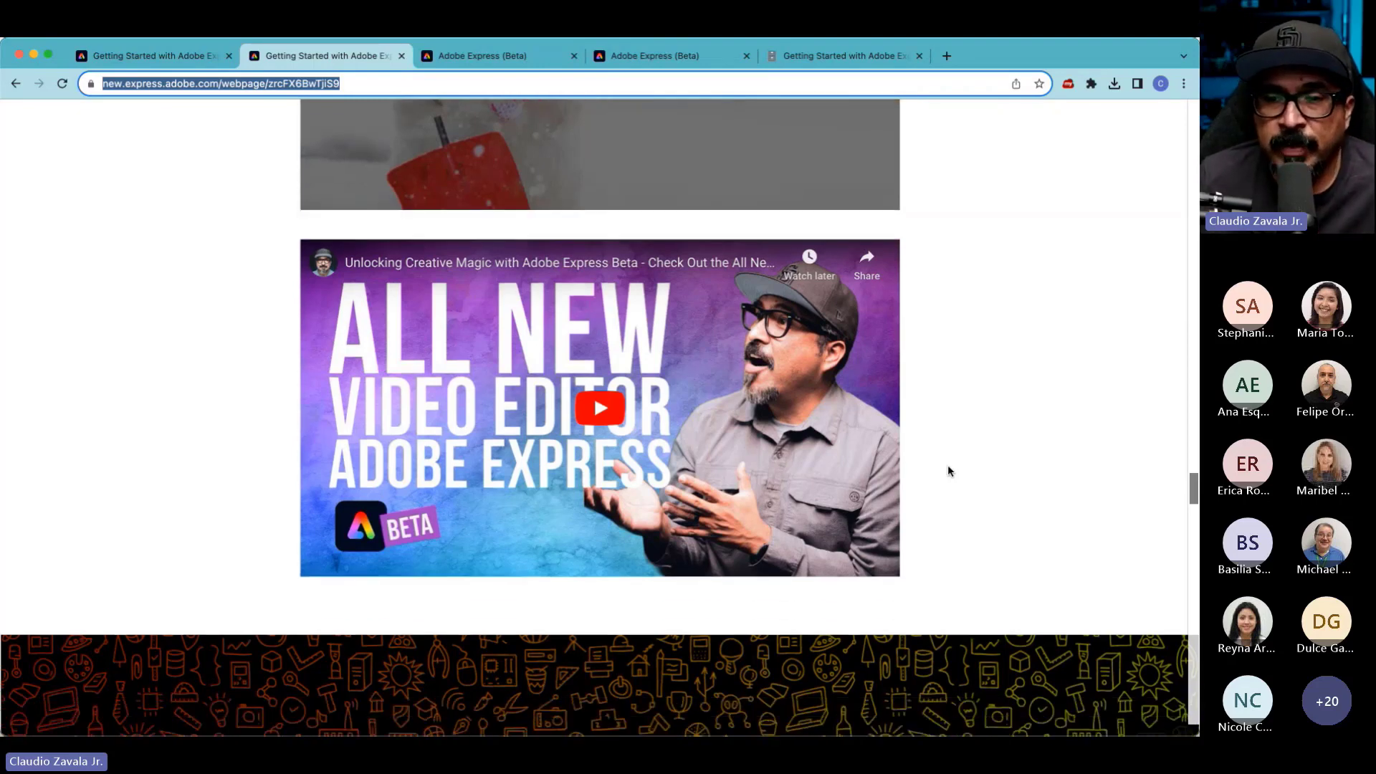
scroll(947, 471, down, 2)
scroll(947, 471, down, 1)
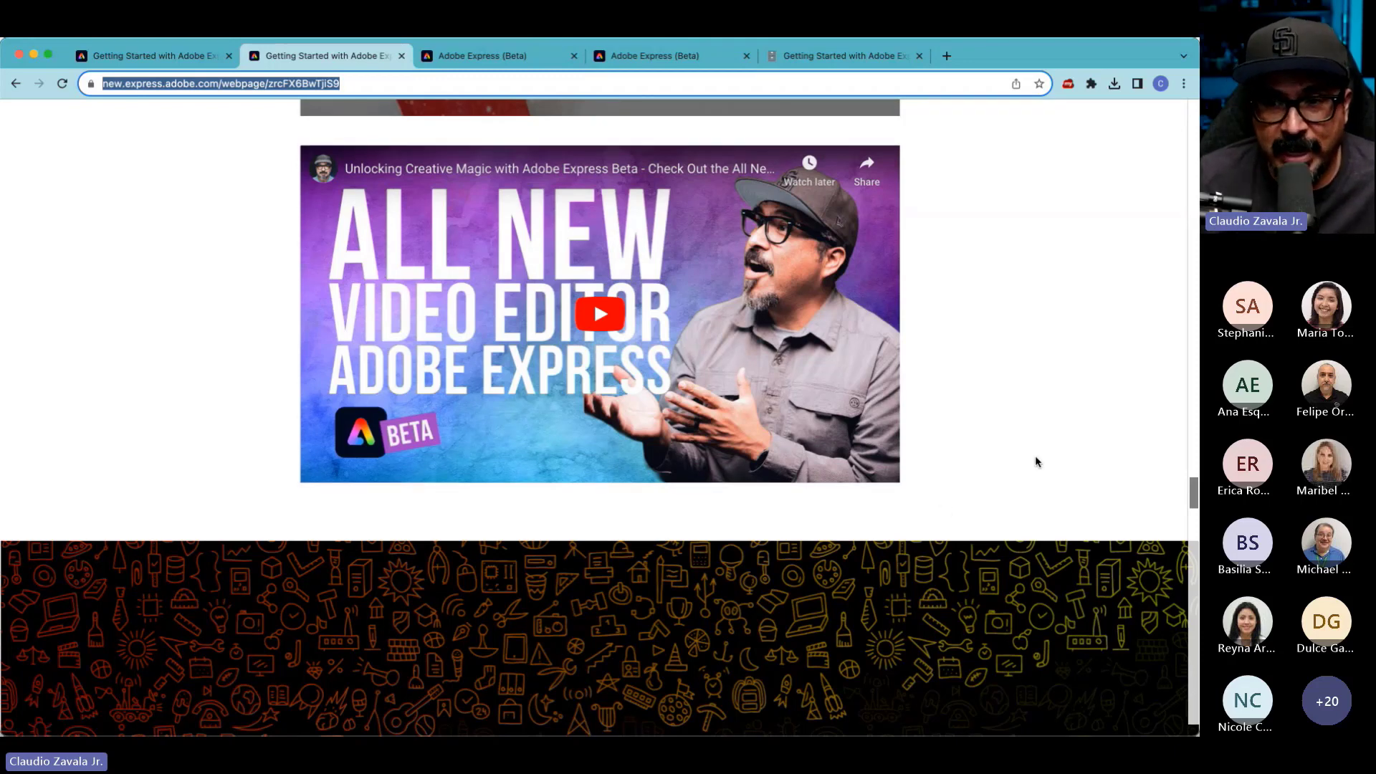
scroll(995, 506, down, 1)
scroll(995, 506, down, 5)
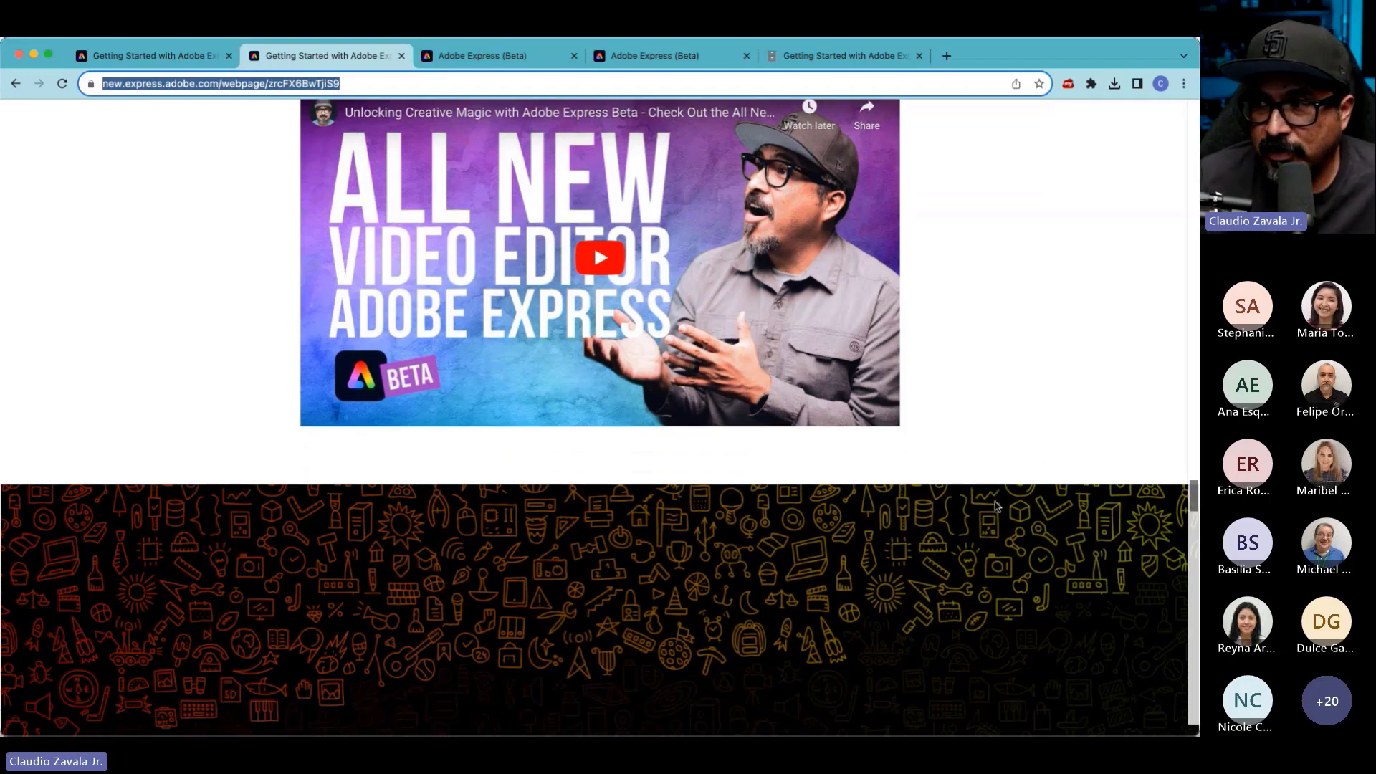
scroll(995, 506, down, 10)
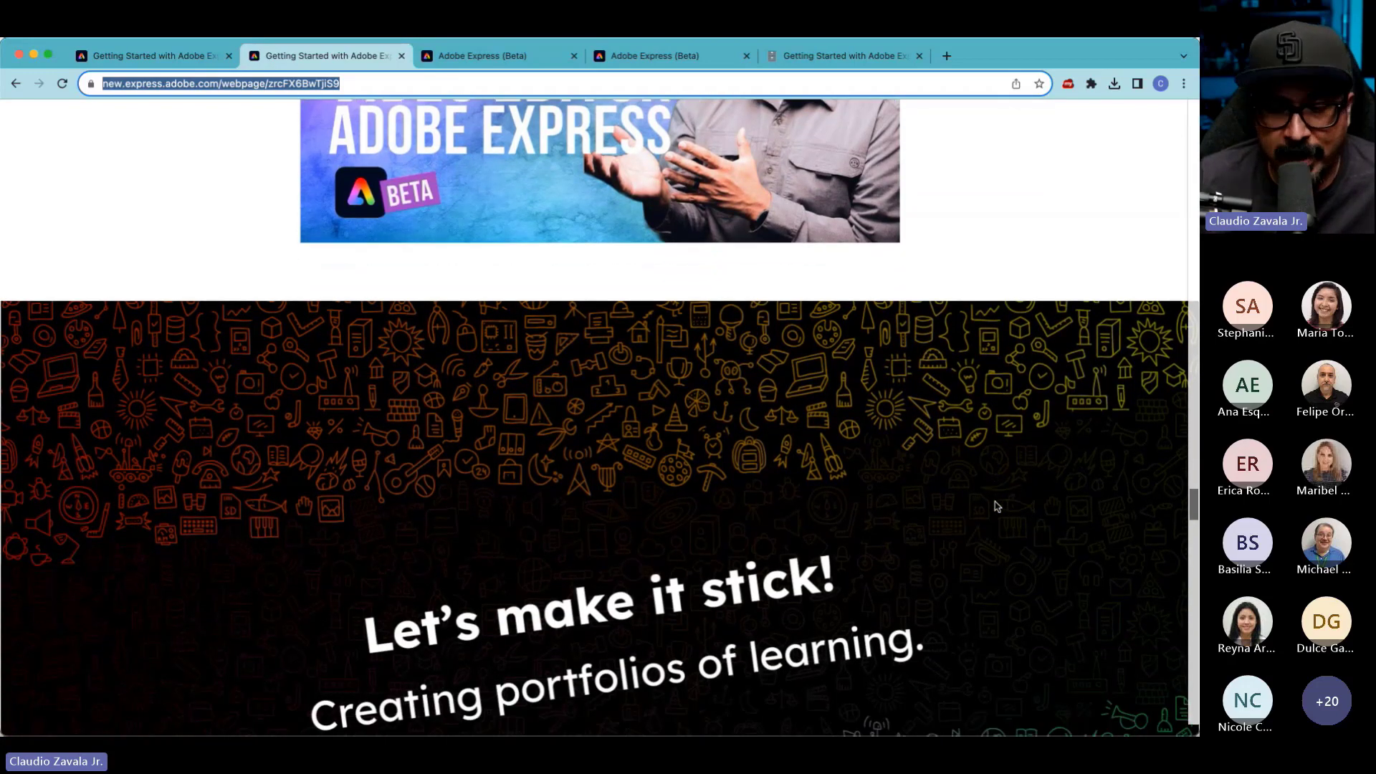
scroll(994, 506, down, 20)
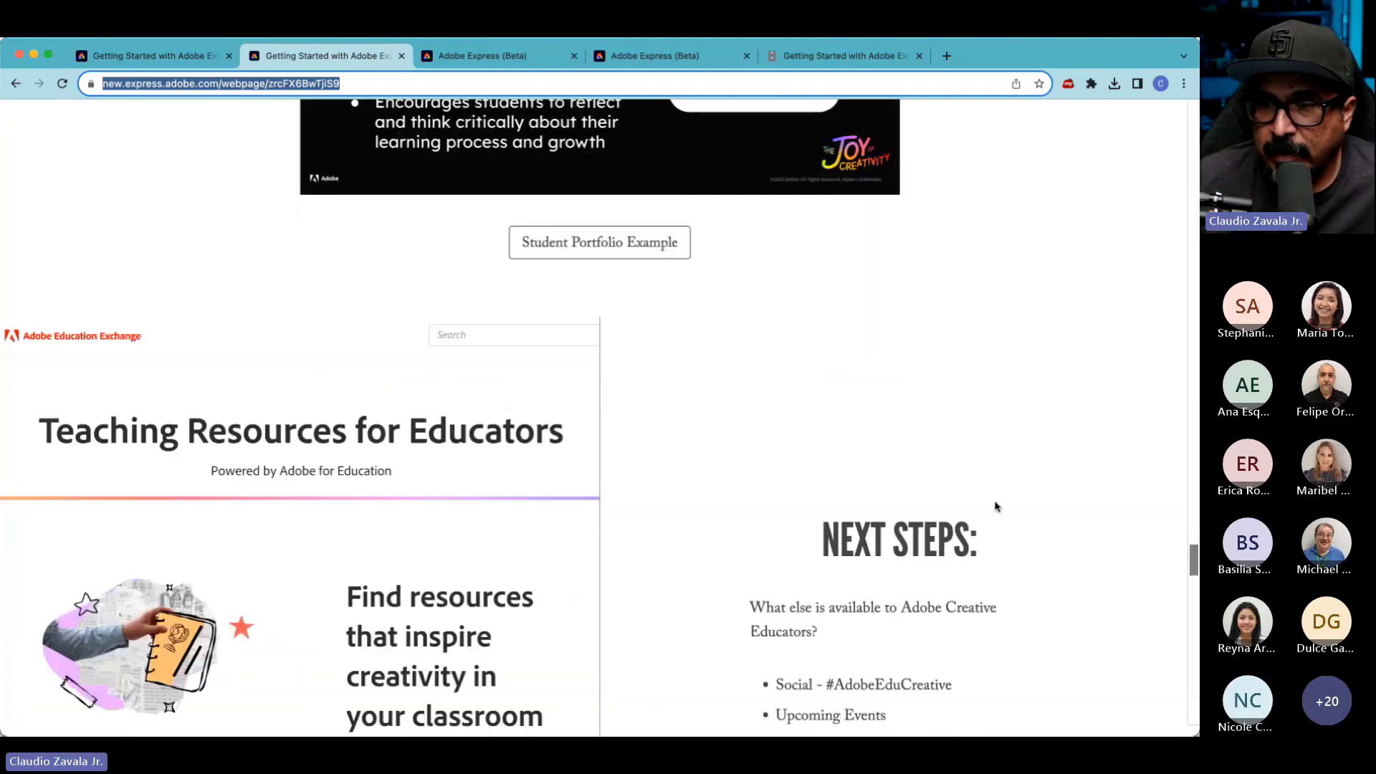
scroll(995, 506, up, 13)
scroll(995, 506, down, 4)
scroll(995, 506, down, 20)
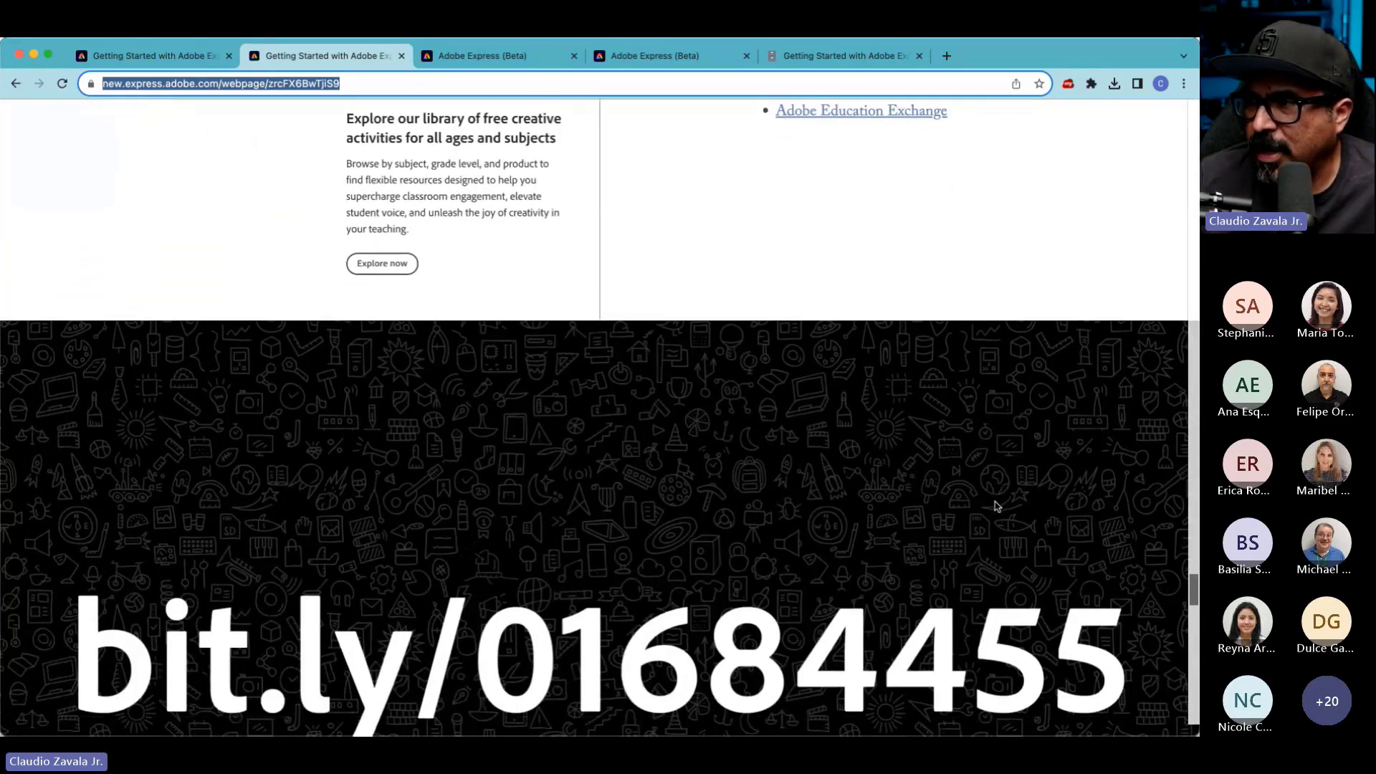
scroll(994, 506, down, 6)
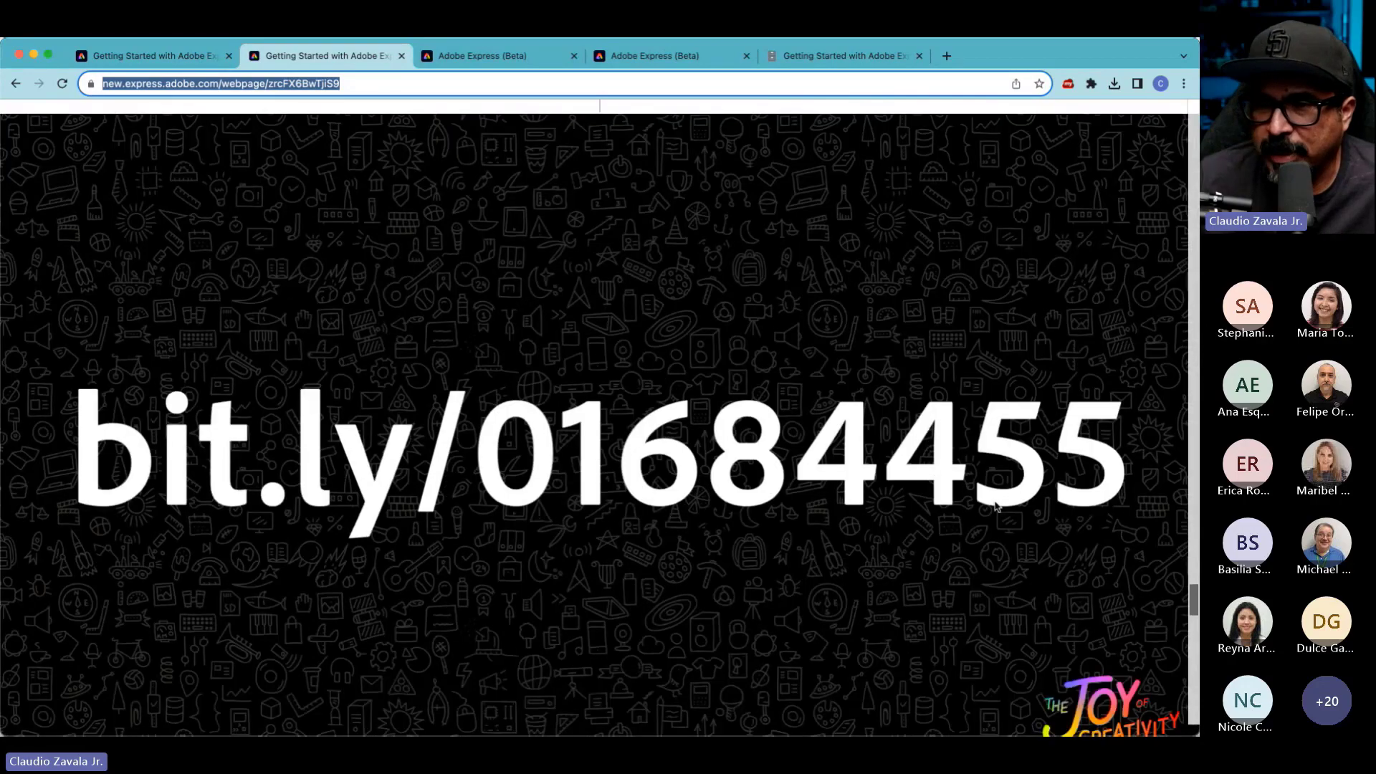
click(1345, 74)
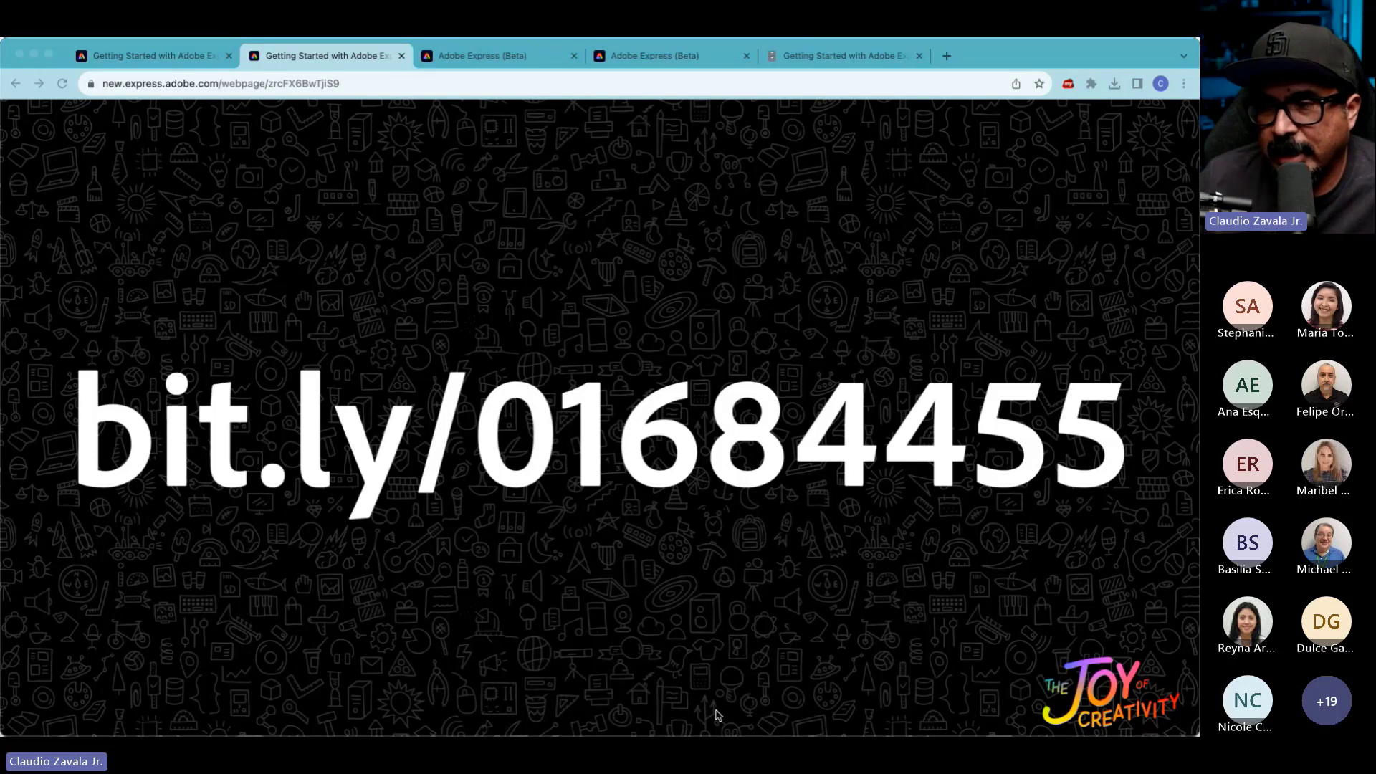
scroll(717, 714, up, 2)
scroll(717, 714, down, 2)
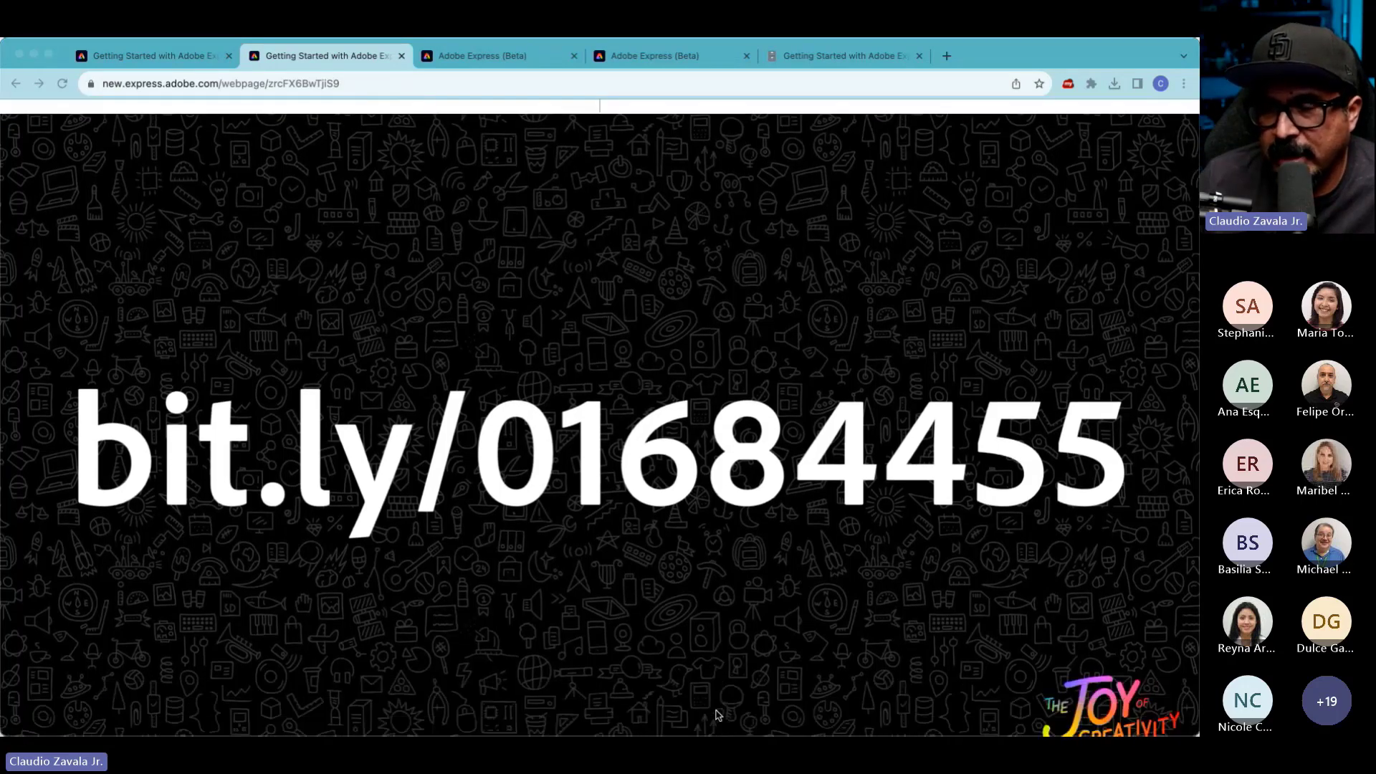